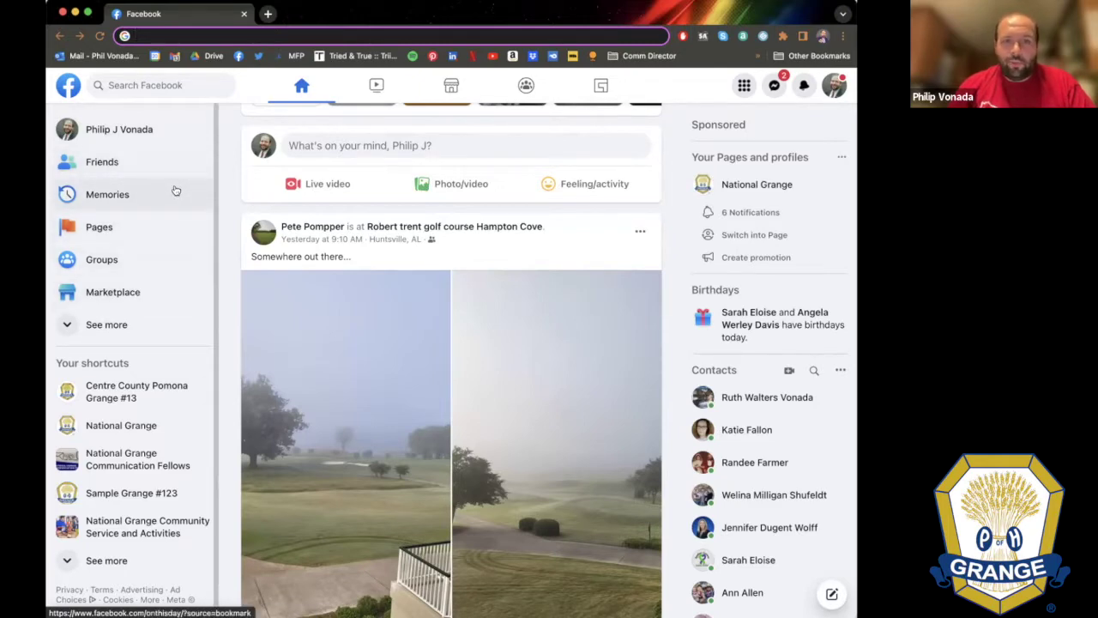
# Open the list of managed Pages, such as National Grange Youth and Sample Grange #123
pyautogui.click(97, 229)
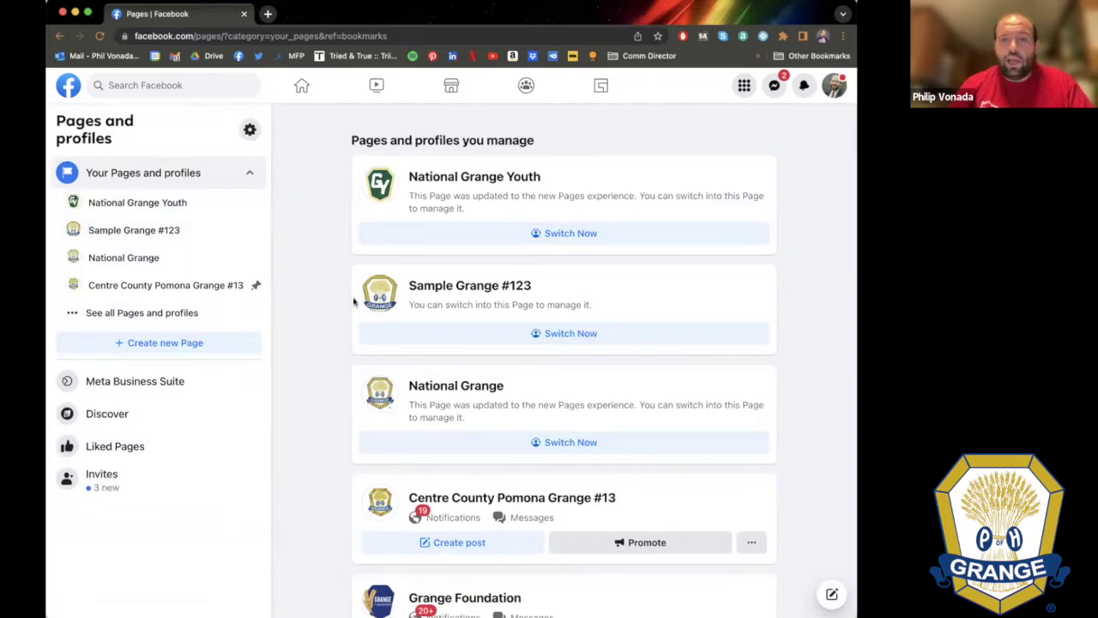
pyautogui.scroll(-5, 313, 386)
pyautogui.scroll(5, 313, 386)
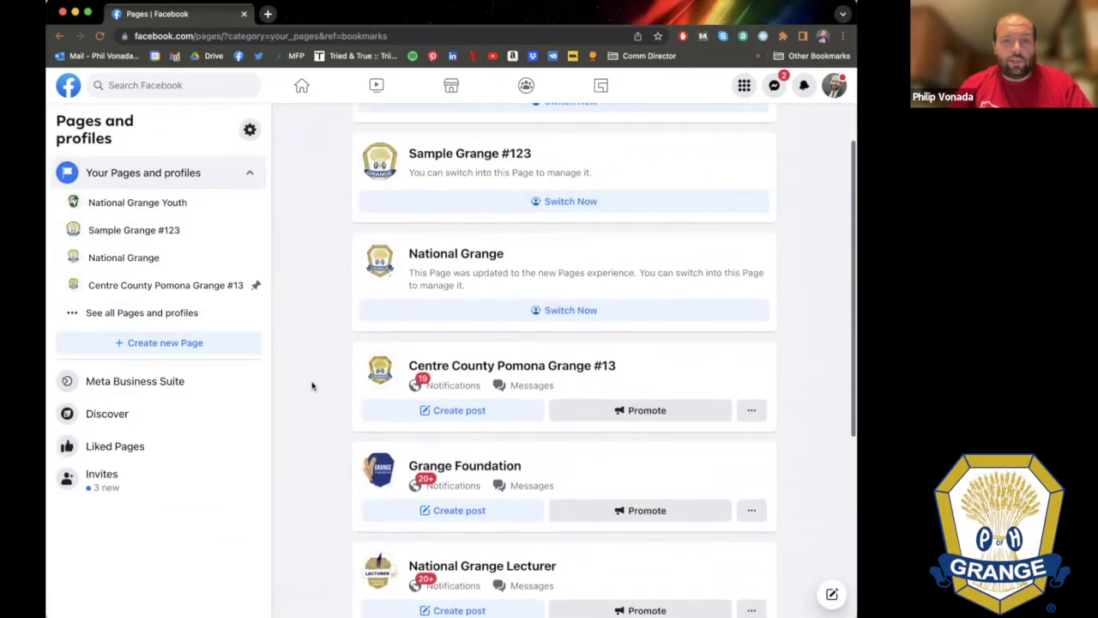
pyautogui.scroll(-7, 313, 387)
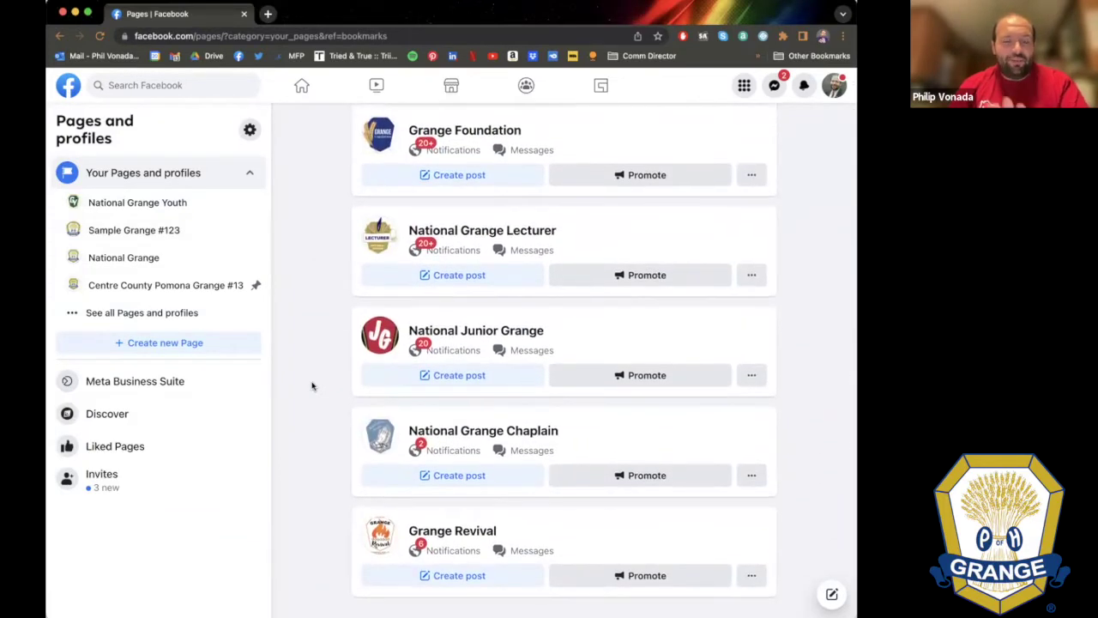
pyautogui.scroll(7, 313, 387)
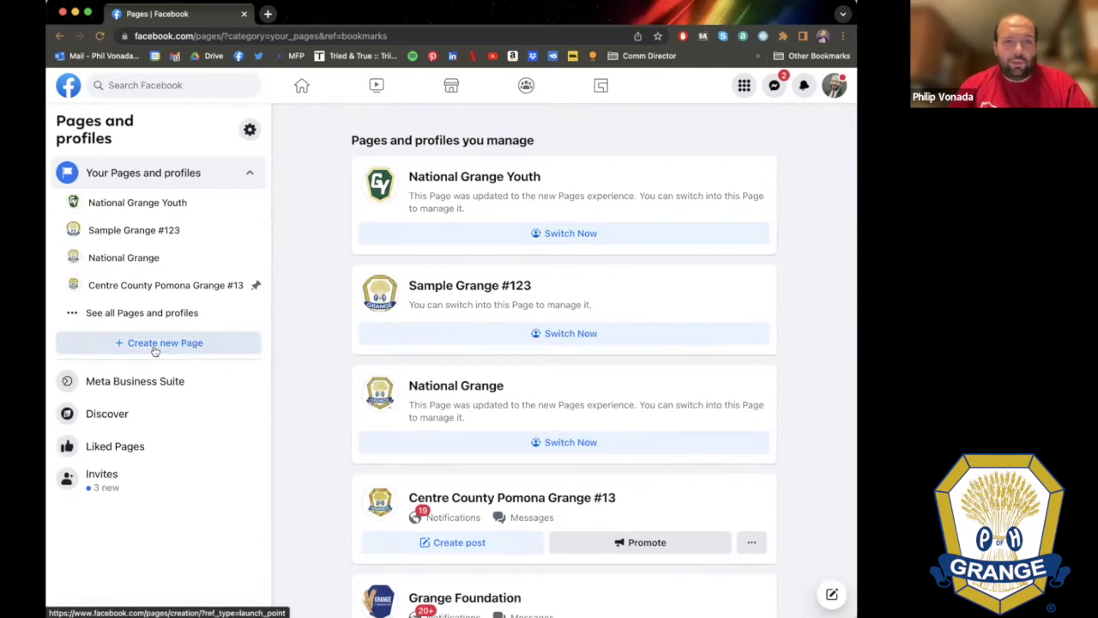
# Start a new Page and name it 'Example Grange #123'
pyautogui.click(155, 348)
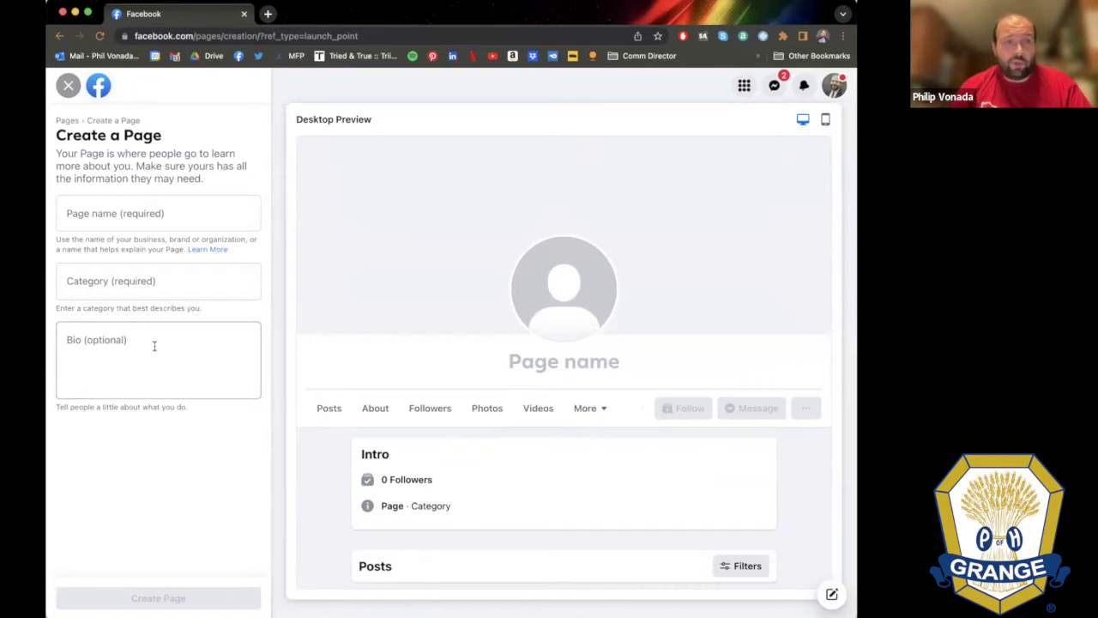
pyautogui.click(162, 214)
pyautogui.write('Exacmp')
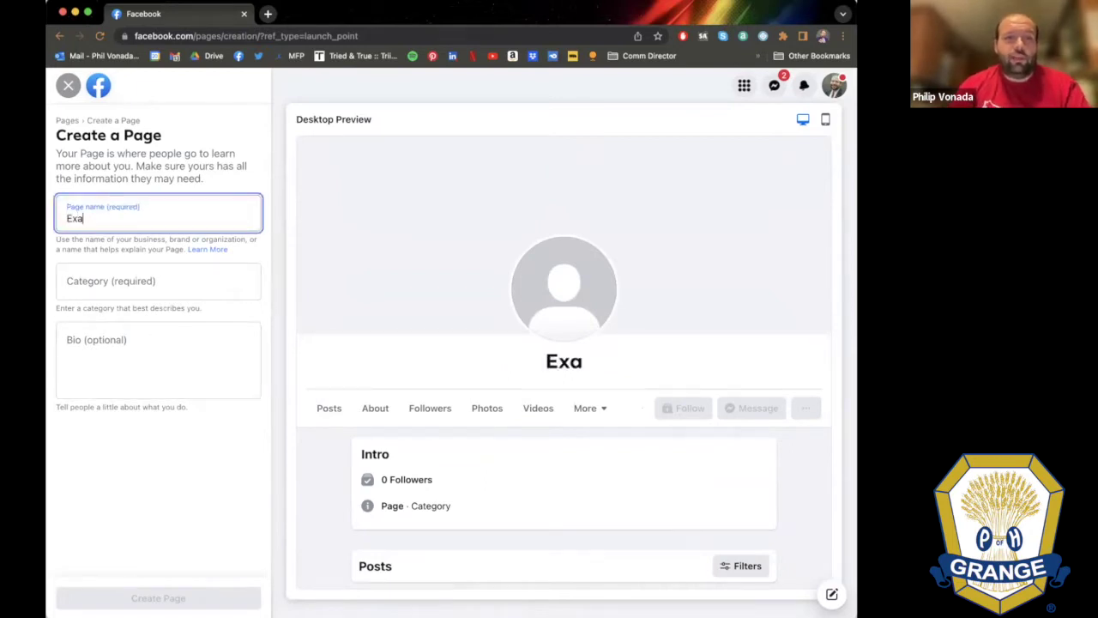
pyautogui.press('BackSpace')
pyautogui.press('BackSpace')
pyautogui.press('BackSpace')
pyautogui.write('mple')
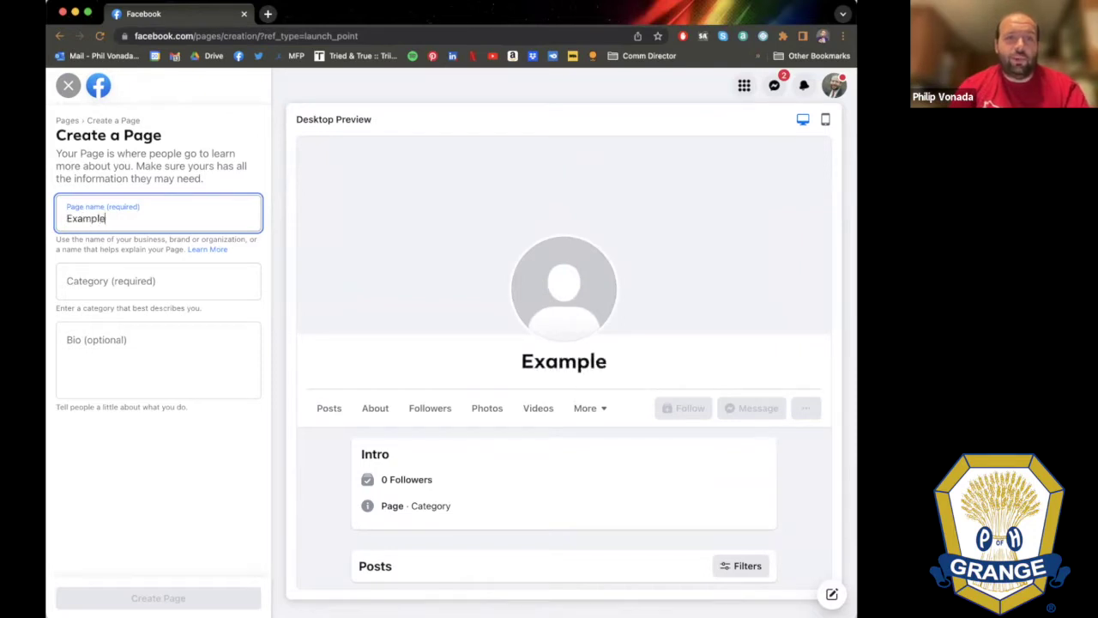
pyautogui.write(' Grange #123')
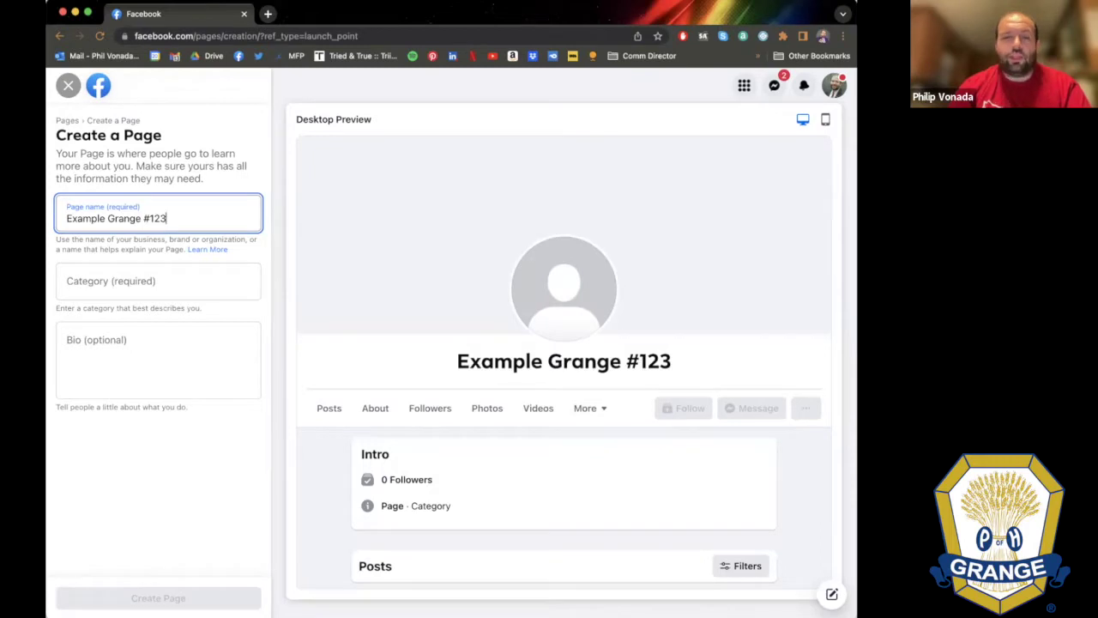
pyautogui.click(85, 281)
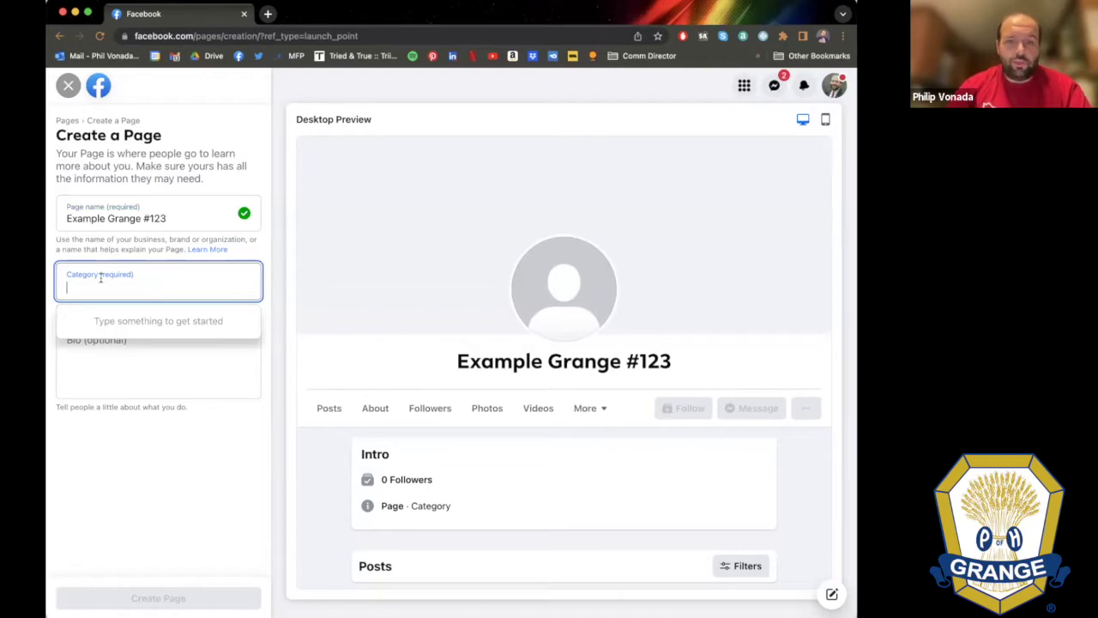
# Add the categories Nonprofit organization and Charity Organization to the Page
pyautogui.write('non')
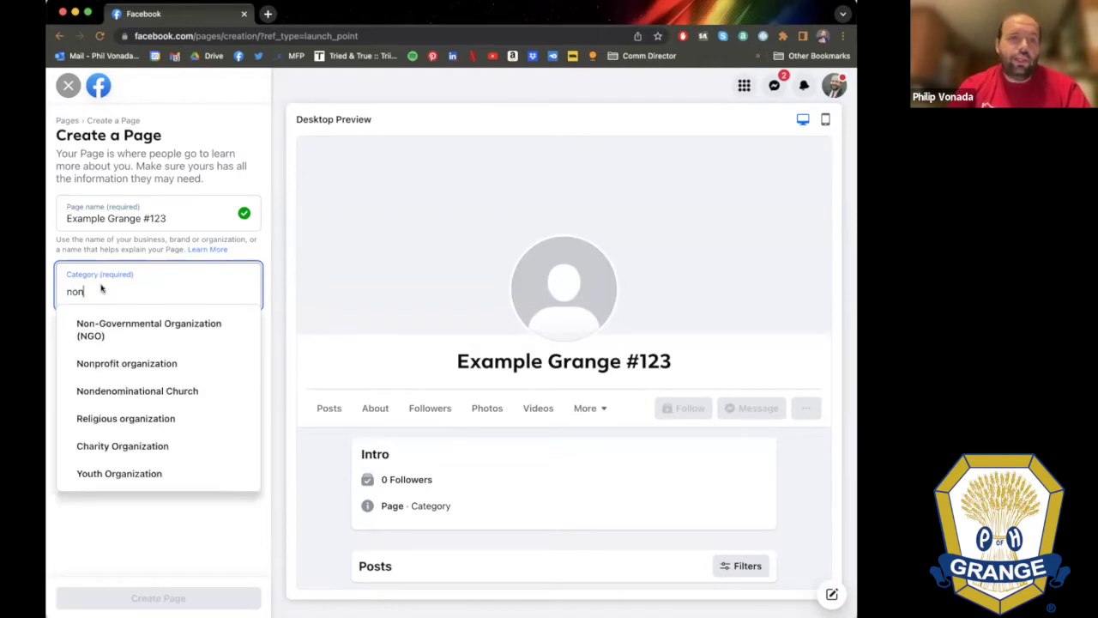
pyautogui.click(89, 363)
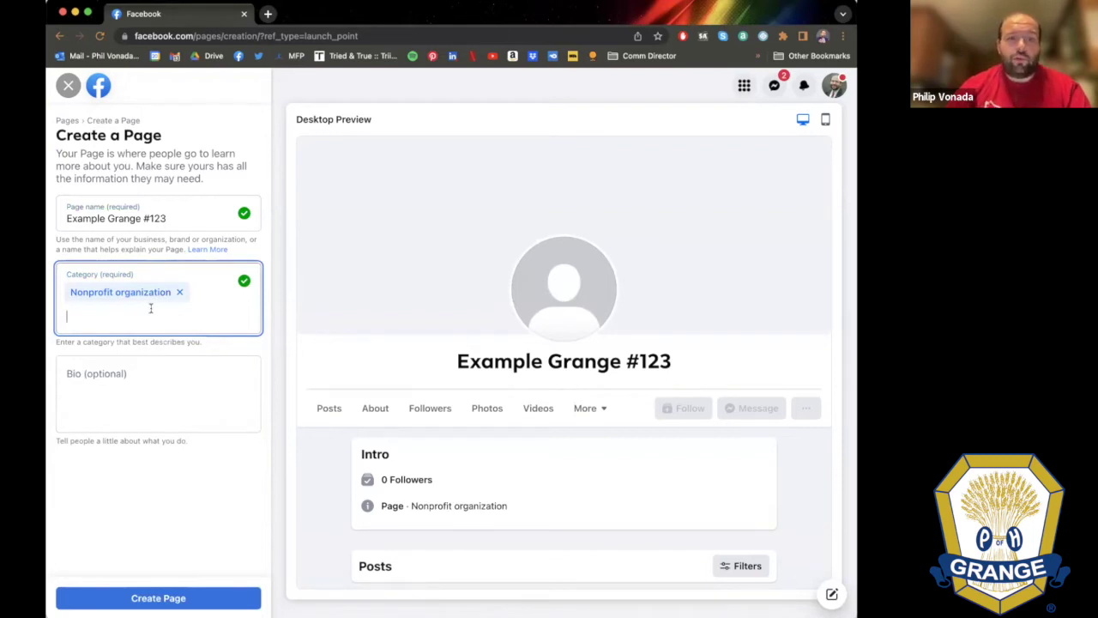
pyautogui.write('charit')
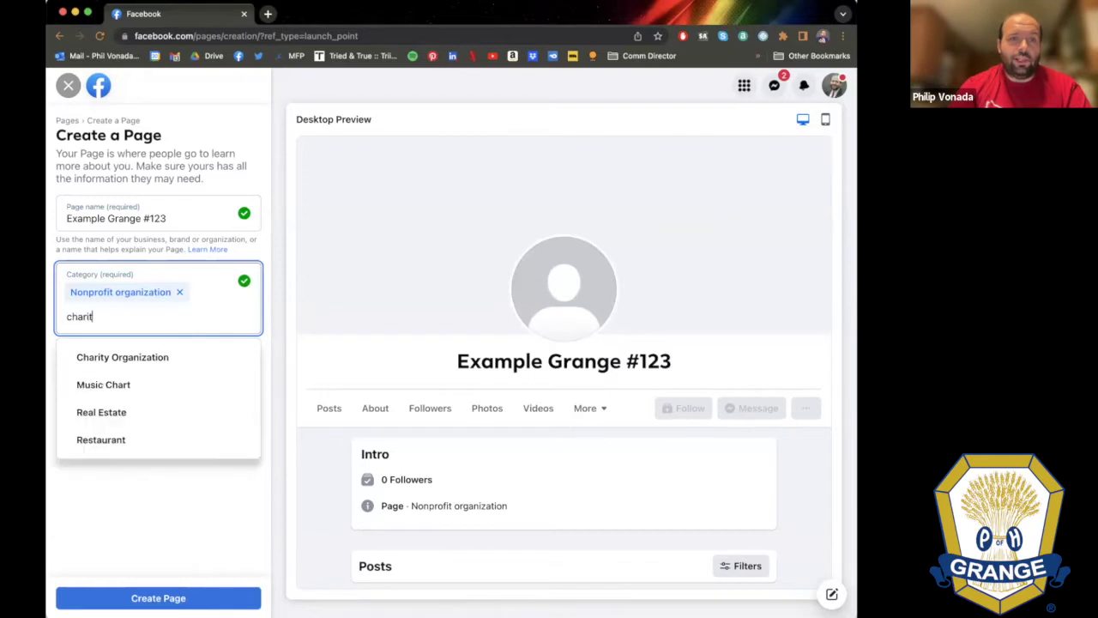
pyautogui.click(144, 355)
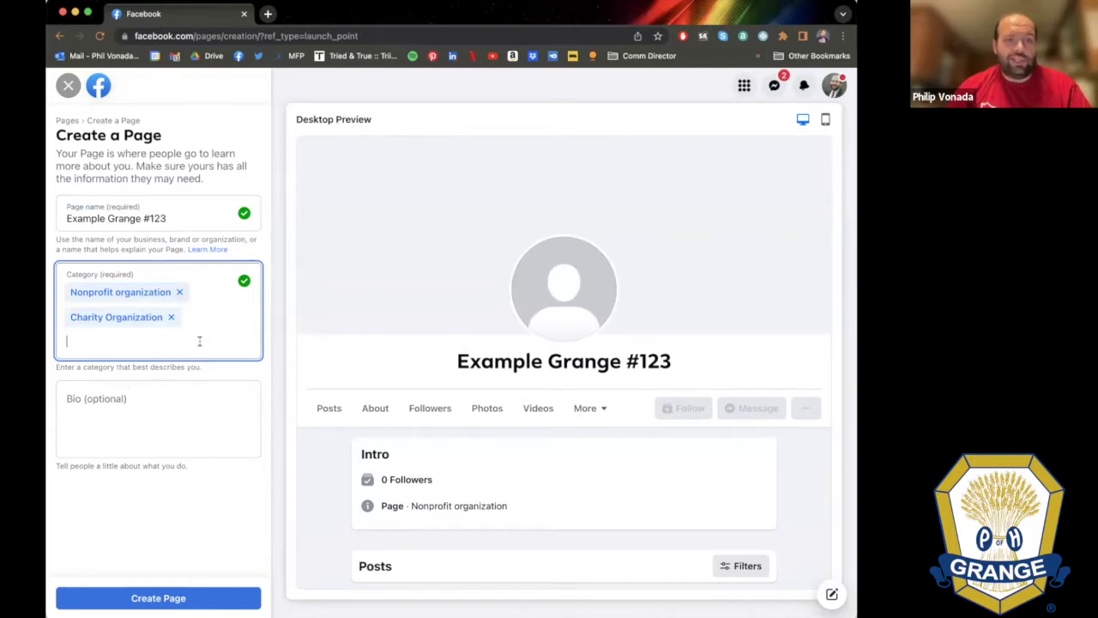
# Search category suggestions for 'community' and then 'family' as a possible third category
pyautogui.click(199, 342)
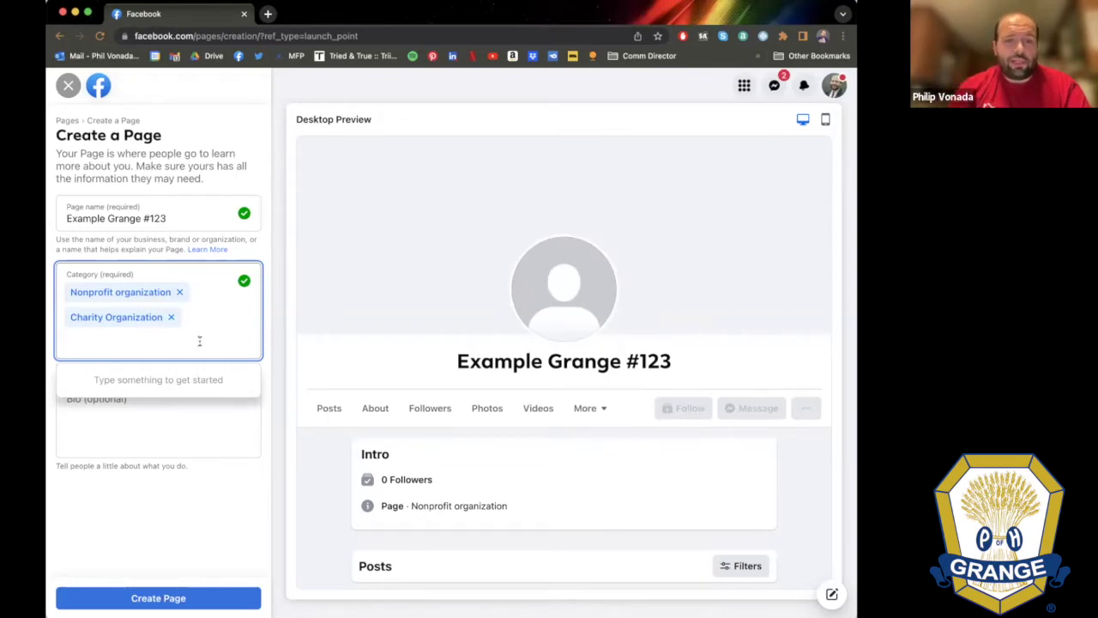
pyautogui.write('community')
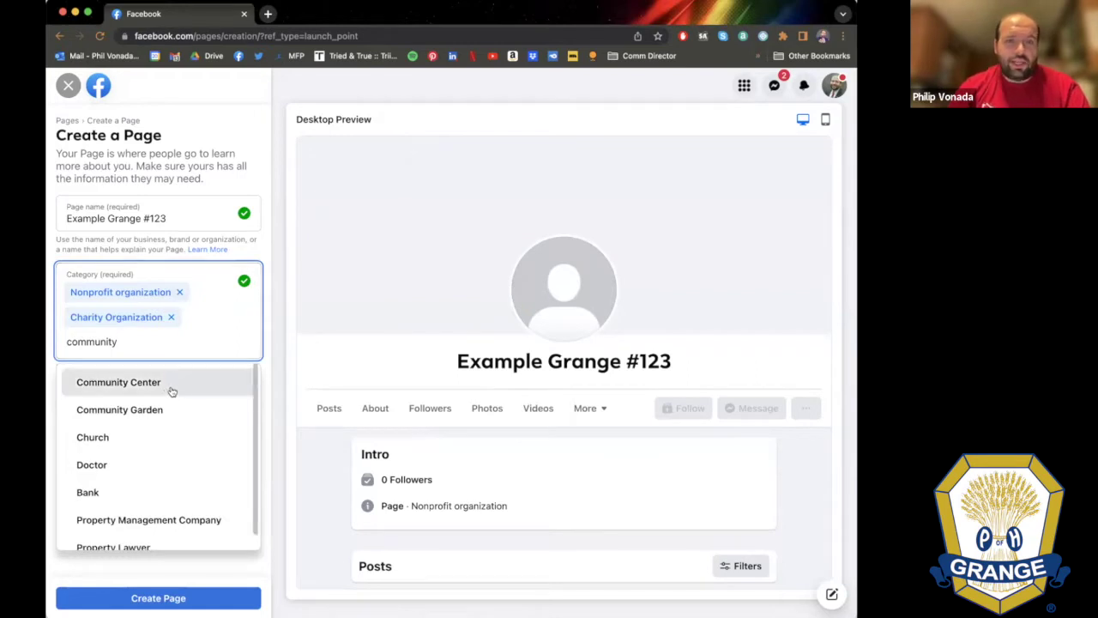
pyautogui.scroll(-1, 177, 410)
pyautogui.scroll(1, 177, 414)
pyautogui.scroll(-1, 175, 416)
pyautogui.scroll(1, 137, 531)
pyautogui.doubleClick(109, 341)
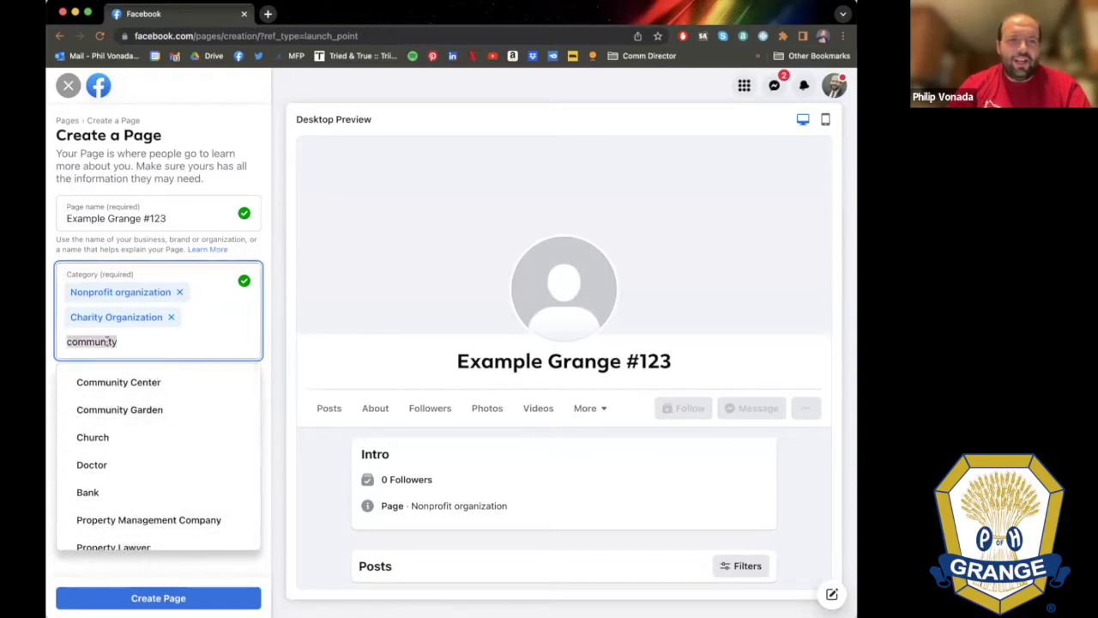
pyautogui.write('family')
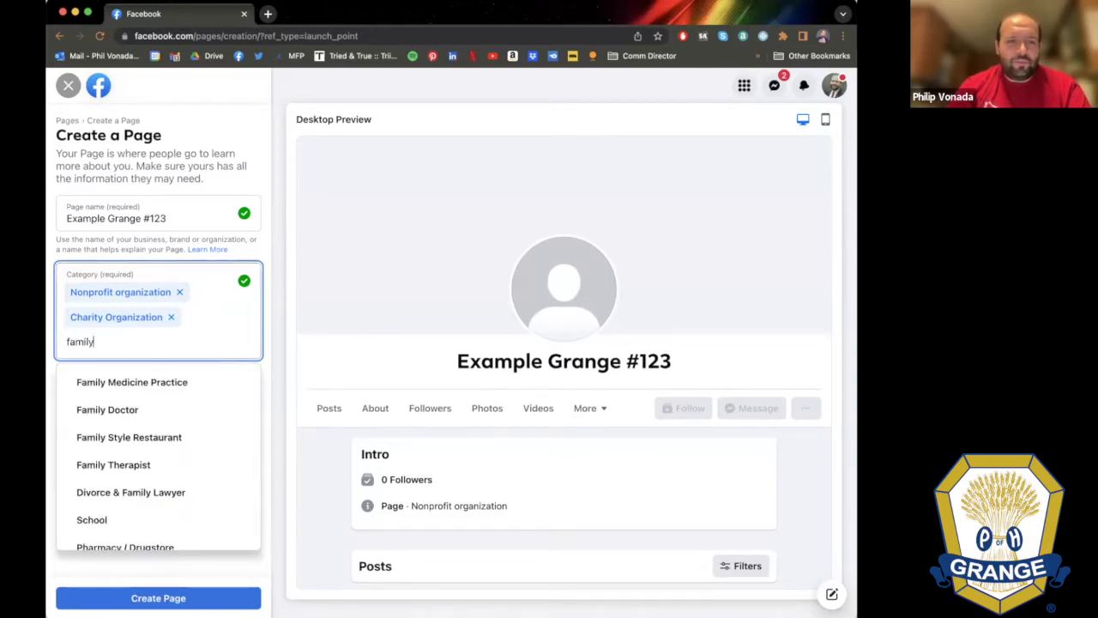
pyautogui.scroll(-3, 148, 423)
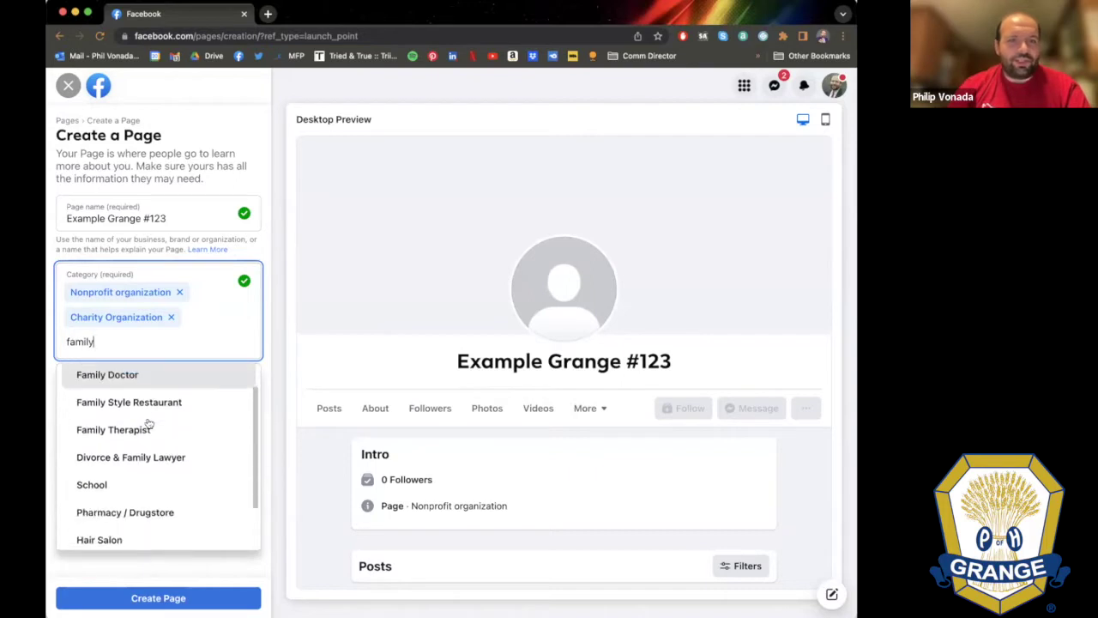
pyautogui.scroll(2, 148, 422)
pyautogui.scroll(-1, 151, 433)
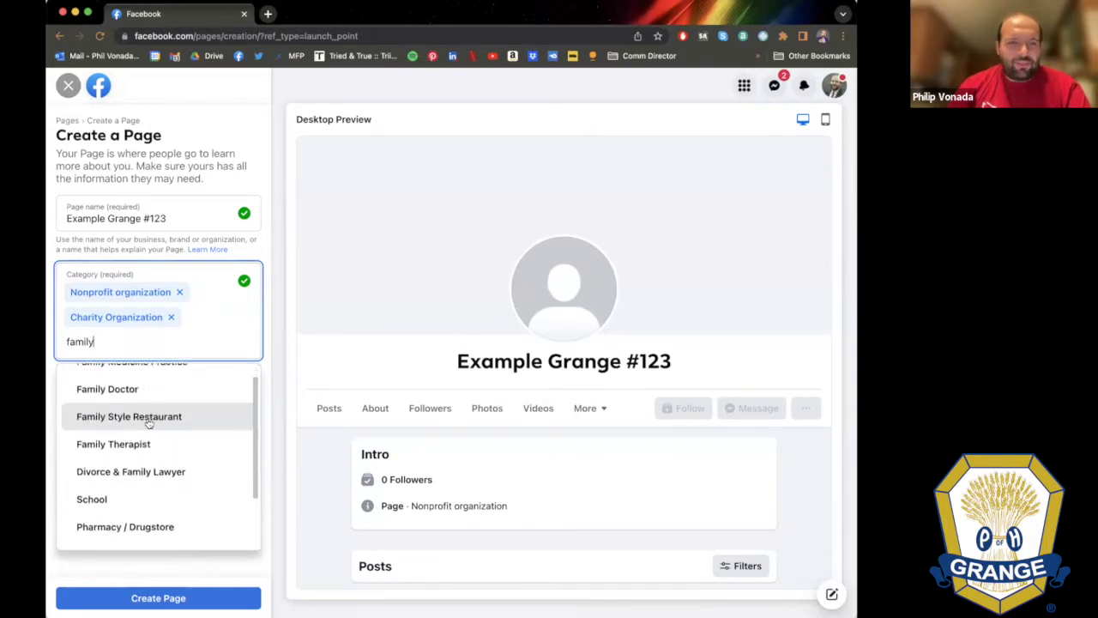
pyautogui.scroll(-3, 152, 440)
pyautogui.scroll(3, 152, 436)
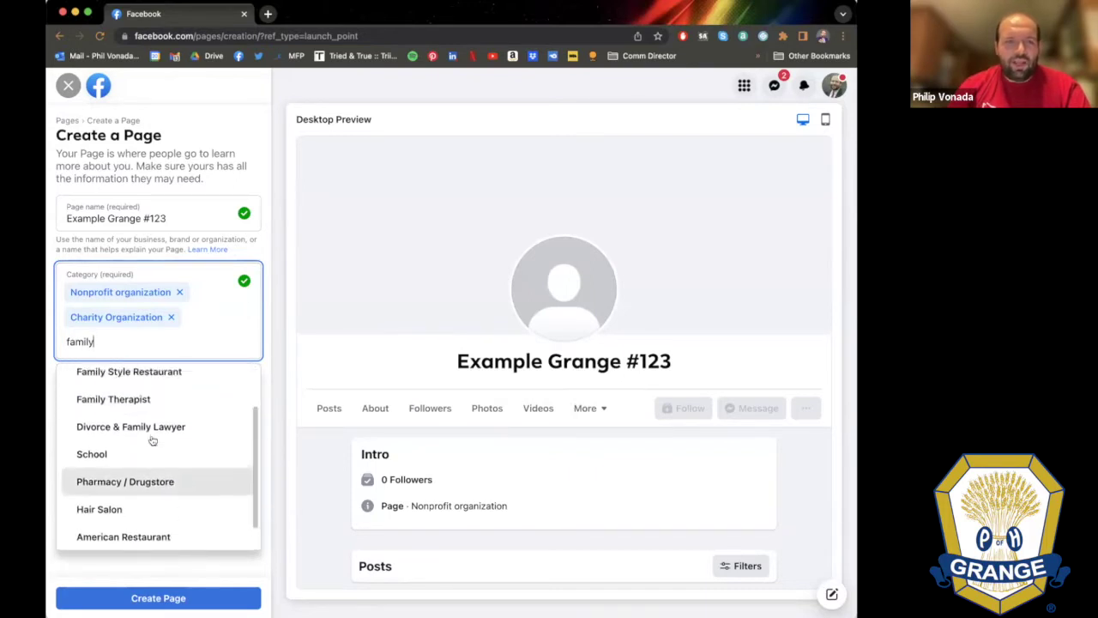
# Try 'Community Gar', then clear the extra category search, keeping just the two categories
pyautogui.press('BackSpace')
pyautogui.press('BackSpace')
pyautogui.press('BackSpace')
pyautogui.press('BackSpace')
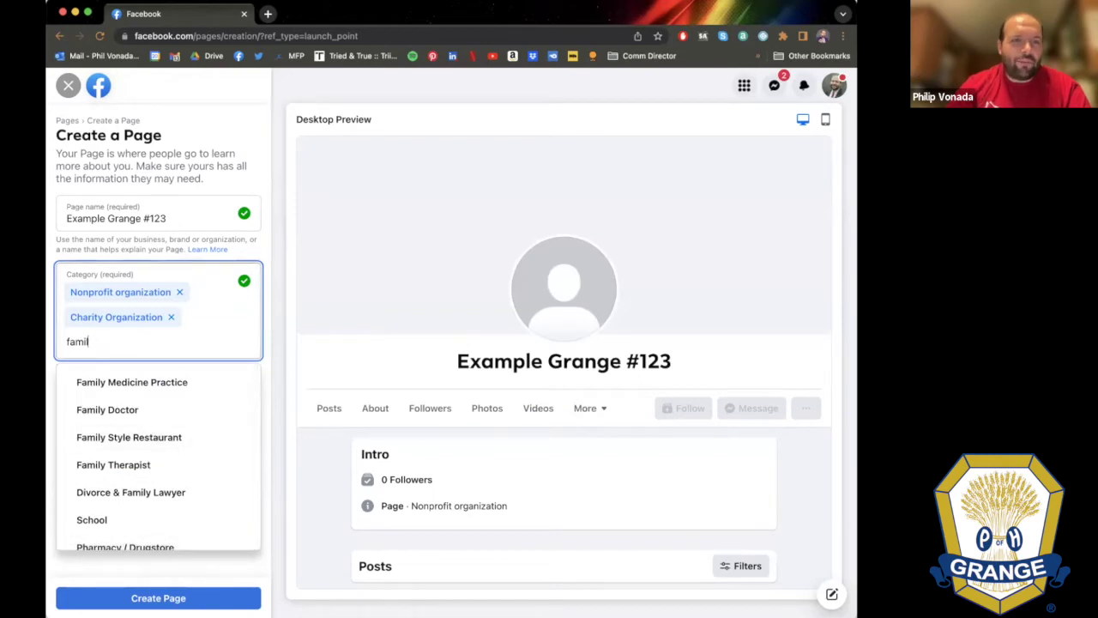
pyautogui.press('BackSpace')
pyautogui.press('BackSpace')
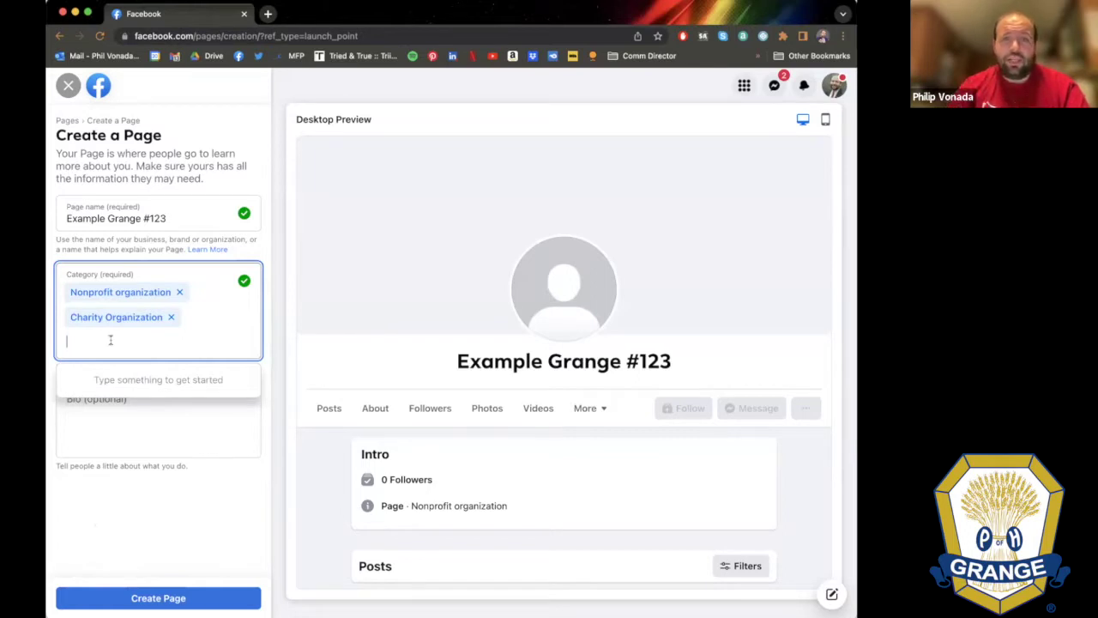
pyautogui.write('af')
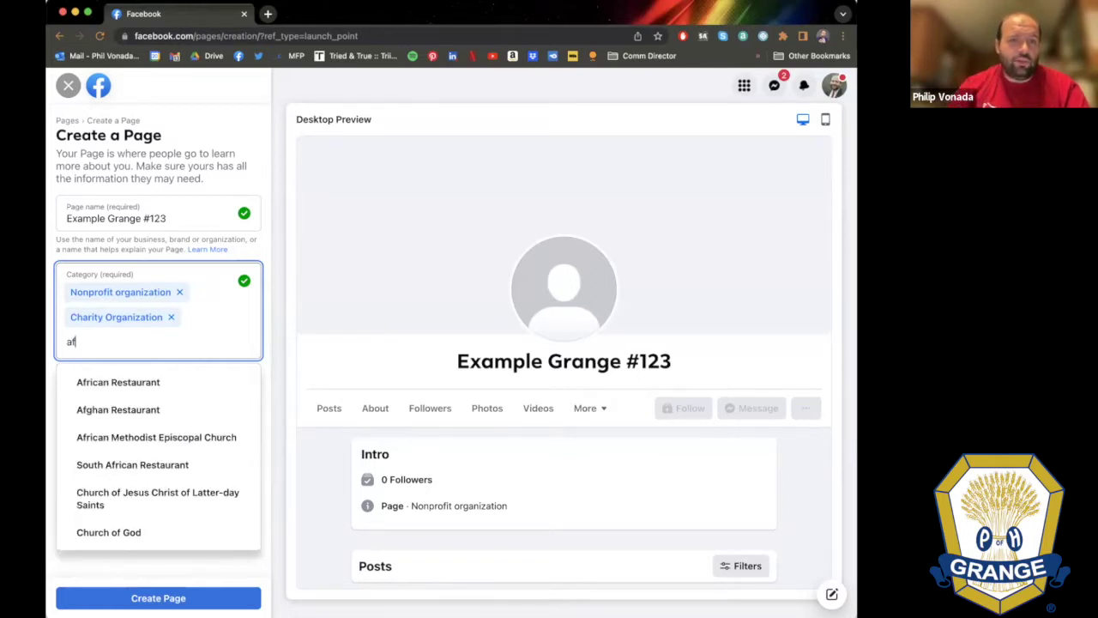
pyautogui.press('BackSpace')
pyautogui.press('BackSpace')
pyautogui.write('Community Gar')
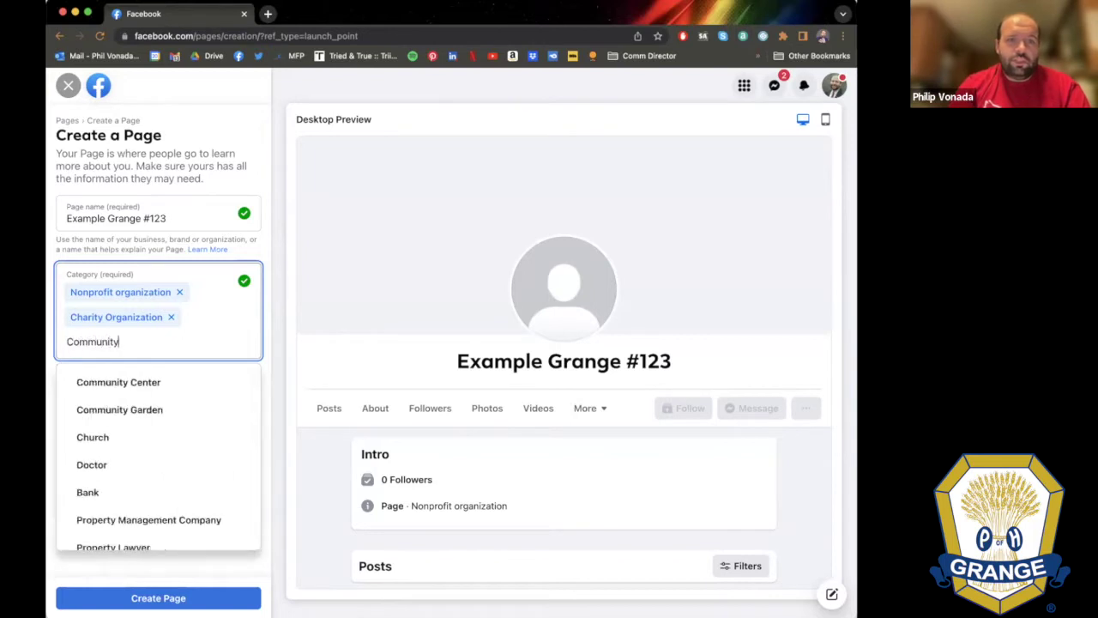
pyautogui.press('super+a')
pyautogui.press('BackSpace')
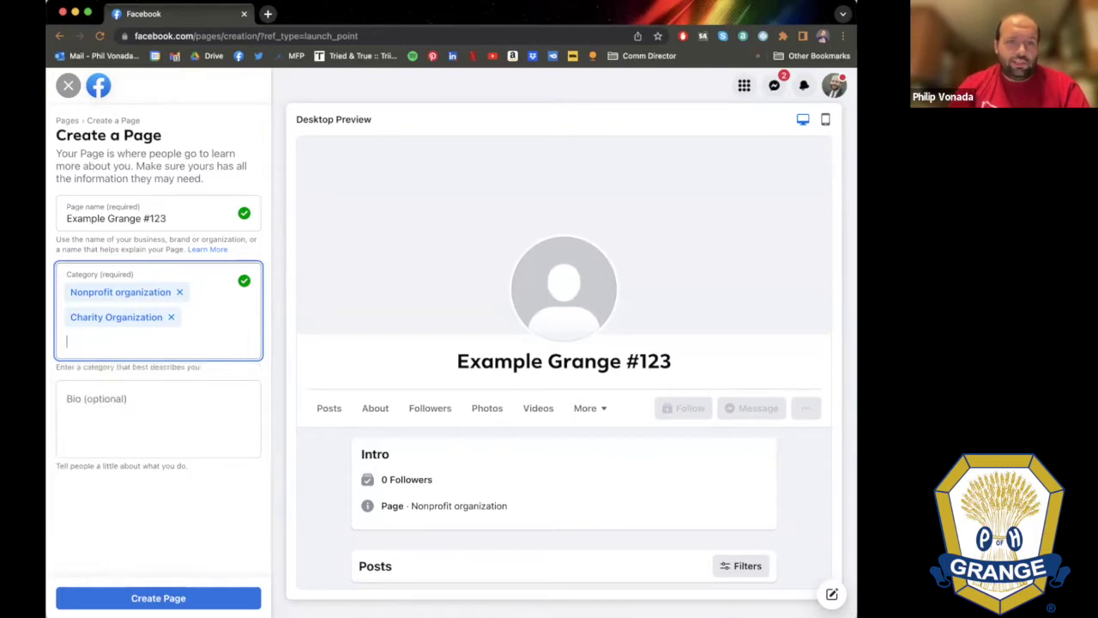
pyautogui.click(98, 405)
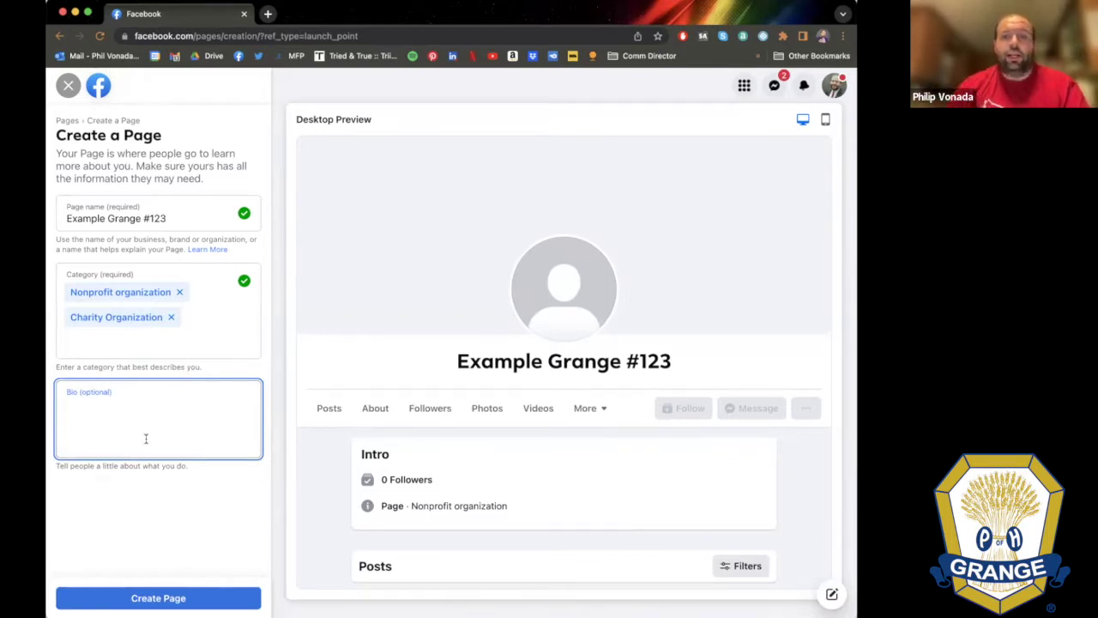
# Write the bio 'Example Grange is Townsville's oldest family fraternal service organization.' and trim the extra text
pyautogui.write('Ex')
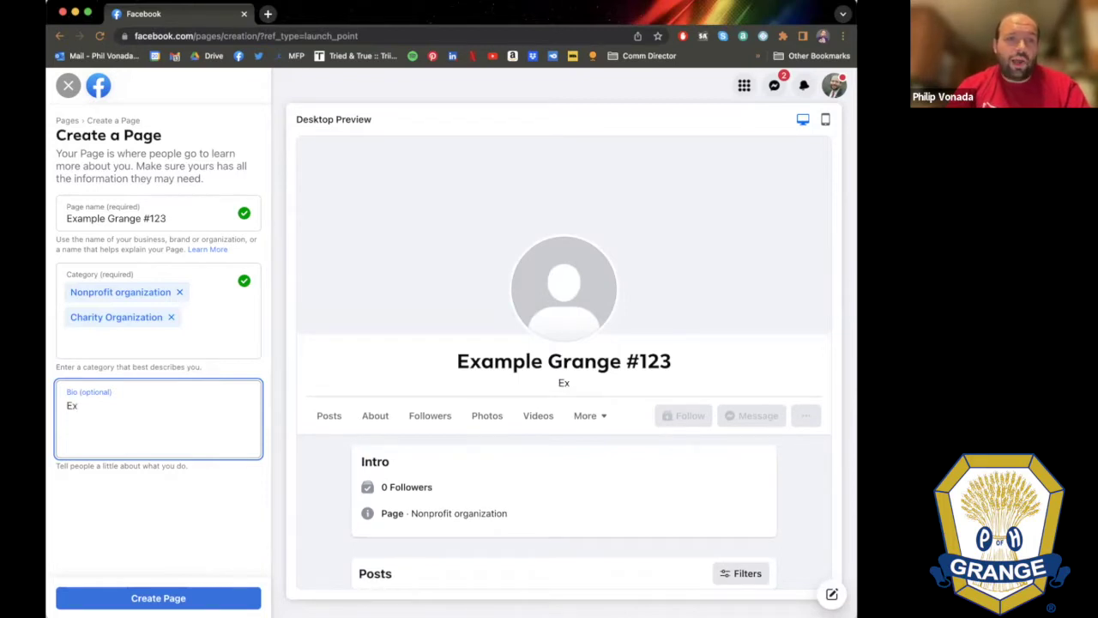
pyautogui.write("ample Grange is Townsville's oldest family fraternal")
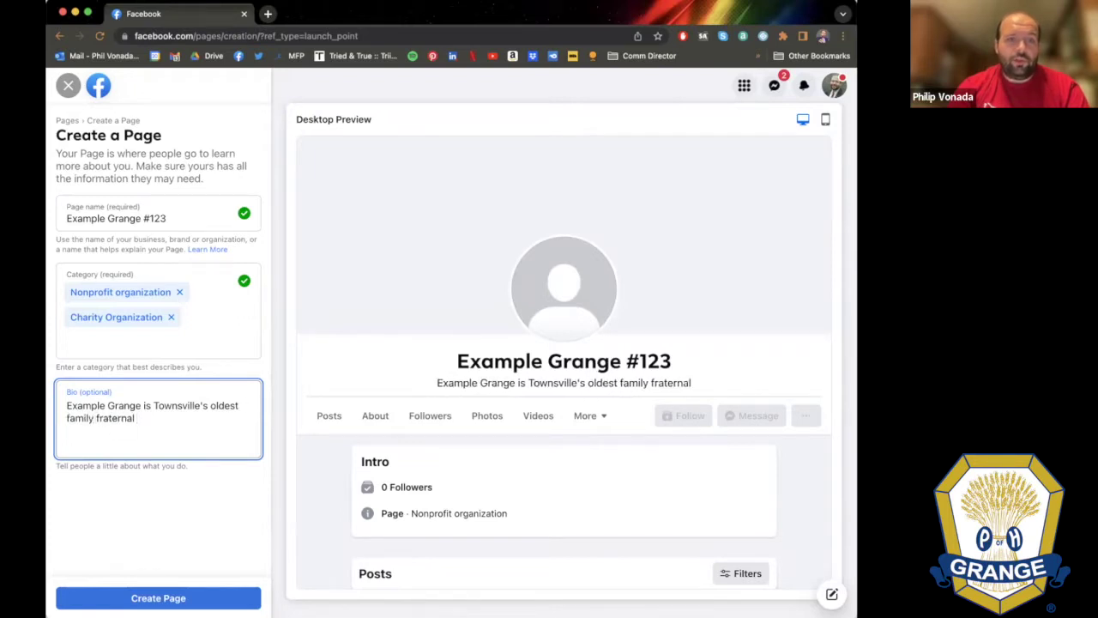
pyautogui.write('service organization. asdf')
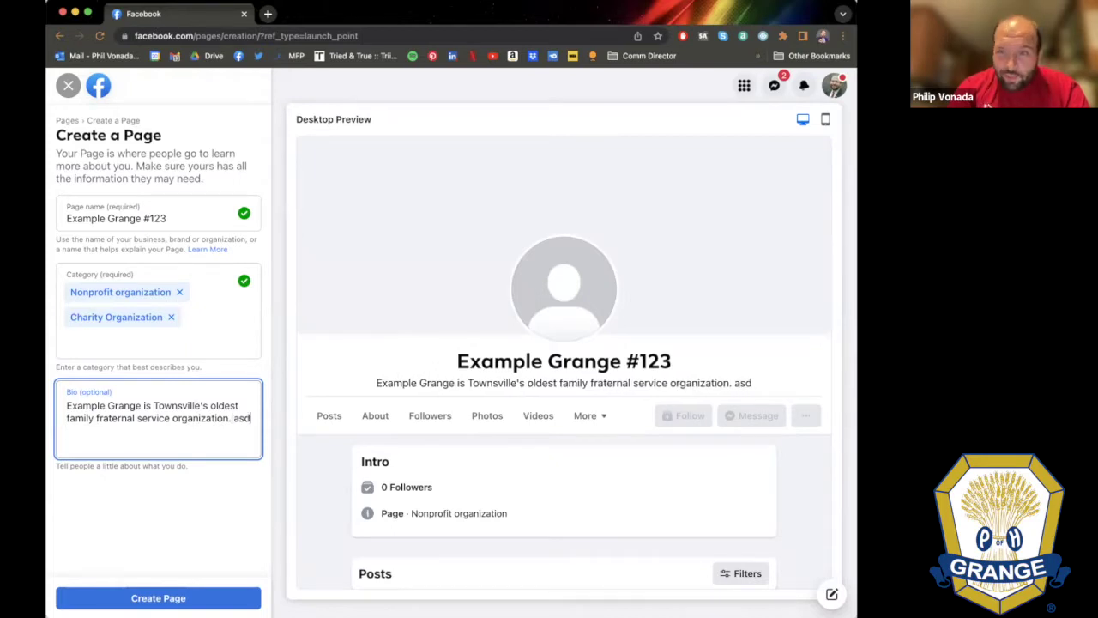
pyautogui.press('BackSpace')
pyautogui.press('BackSpace')
pyautogui.press('BackSpace')
pyautogui.press('BackSpace')
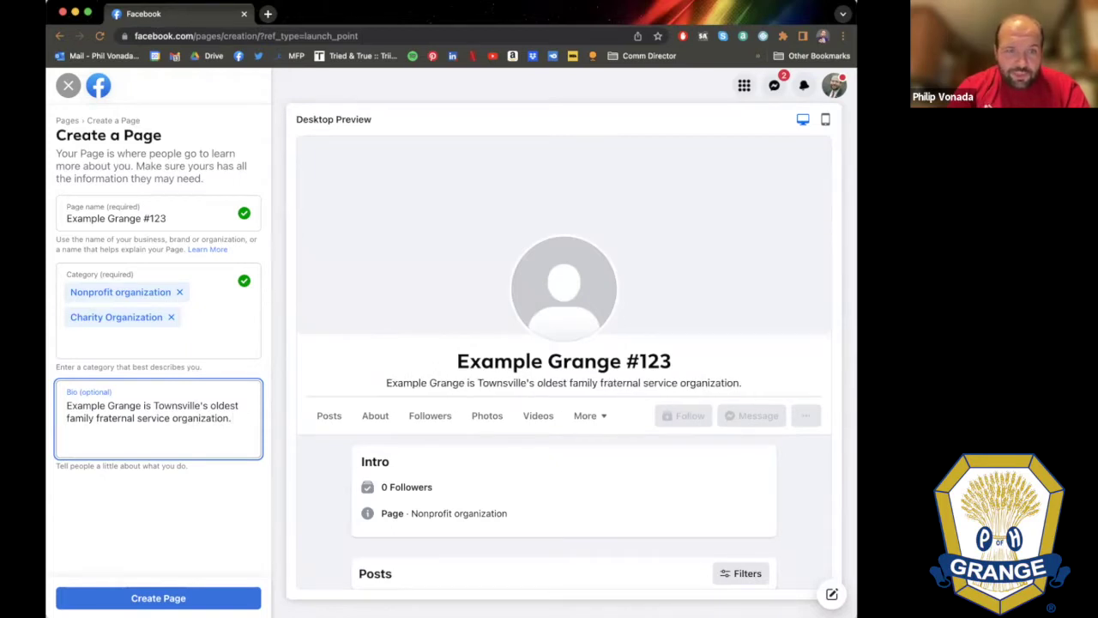
pyautogui.write('Sin')
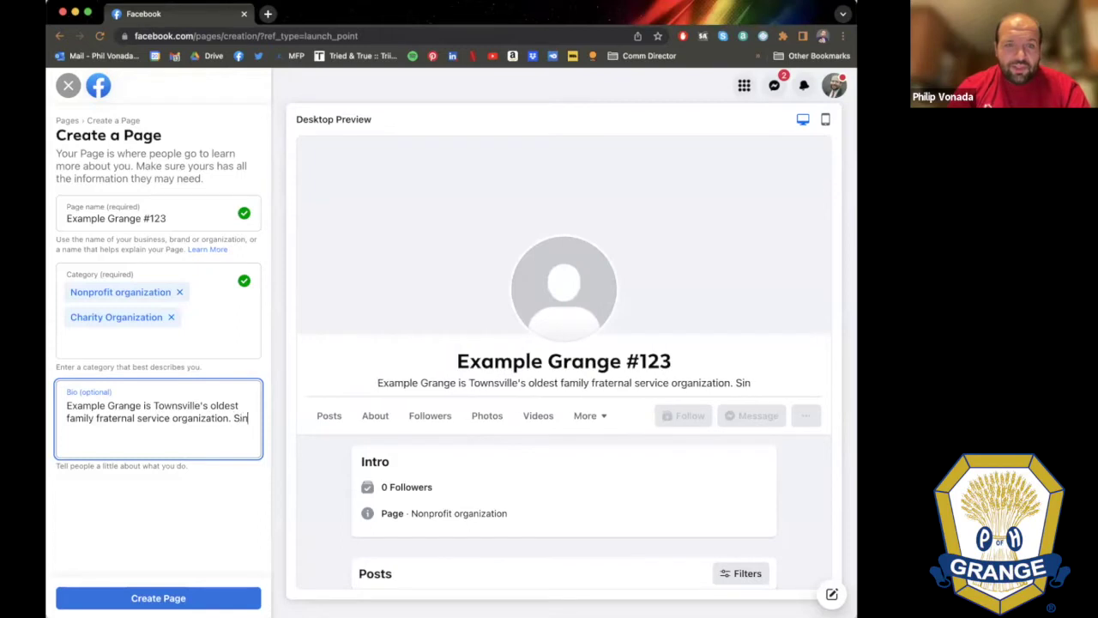
pyautogui.write('ce 1867, the National')
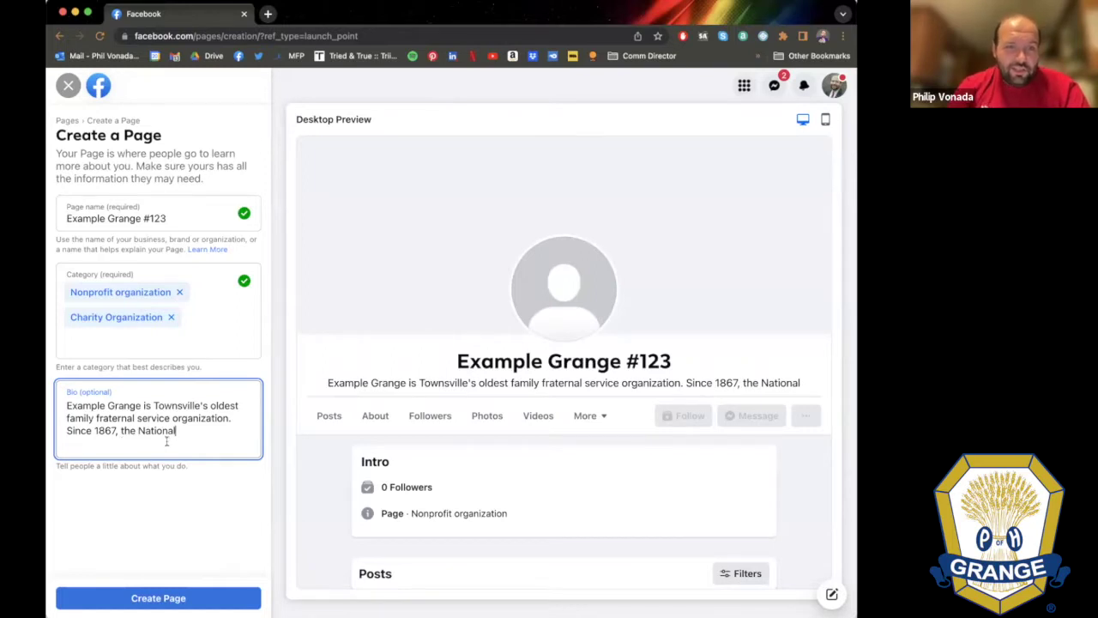
pyautogui.moveTo(184, 430)
pyautogui.mouseDown()
pyautogui.moveTo(67, 430)
pyautogui.moveTo(182, 430)
pyautogui.mouseUp()
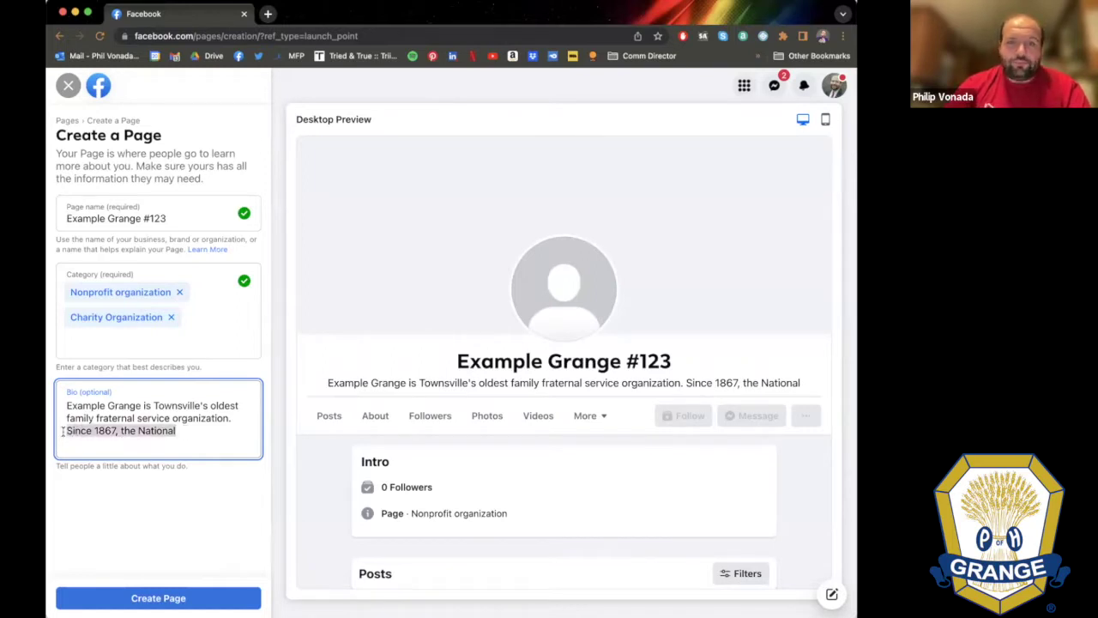
pyautogui.press('BackSpace')
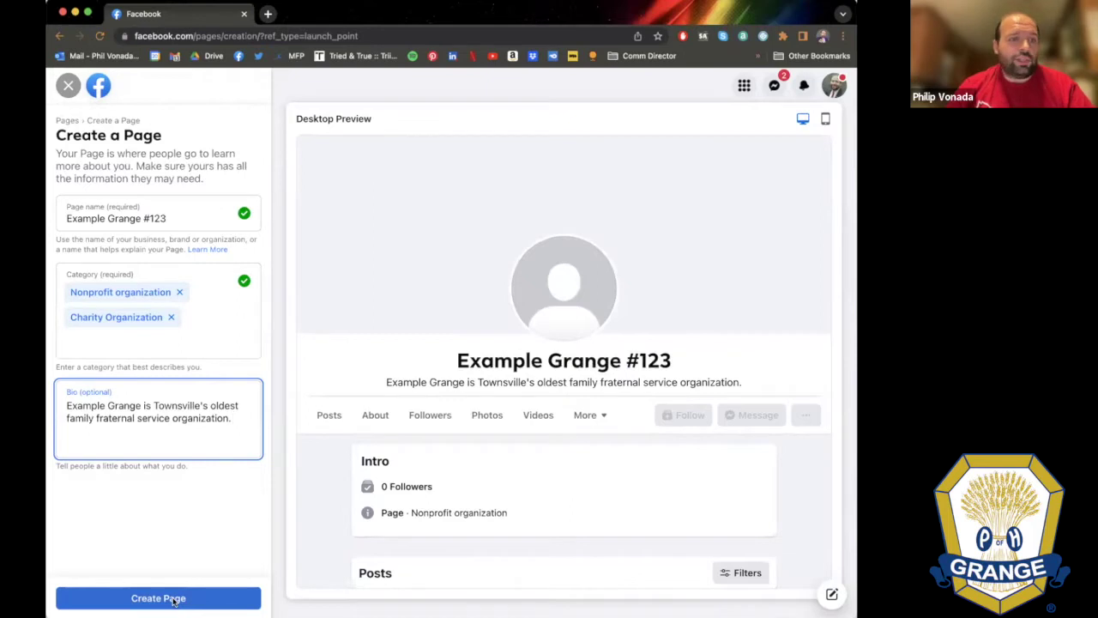
# Create the Example Grange #123 Page and go to its Website field in Finish setting up
pyautogui.click(174, 600)
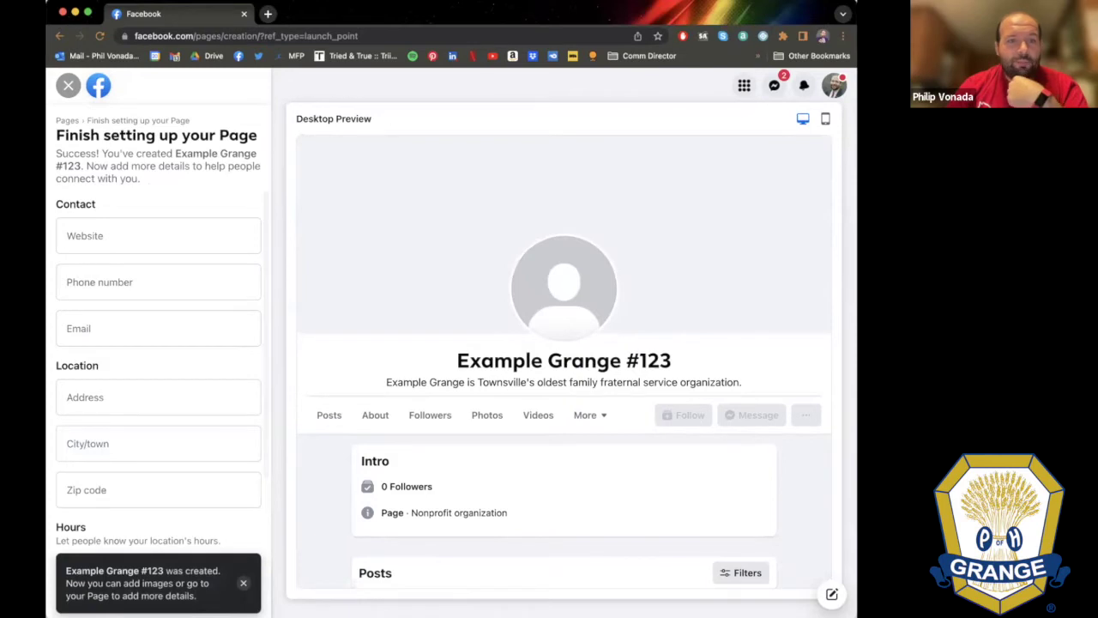
pyautogui.scroll(-3, 258, 506)
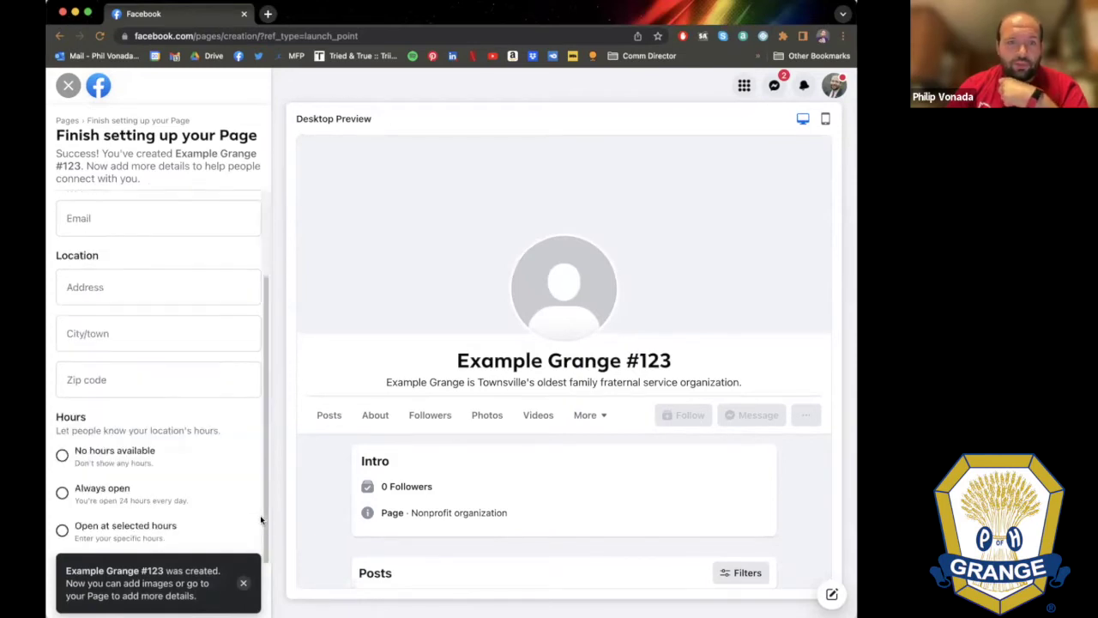
pyautogui.scroll(3, 218, 475)
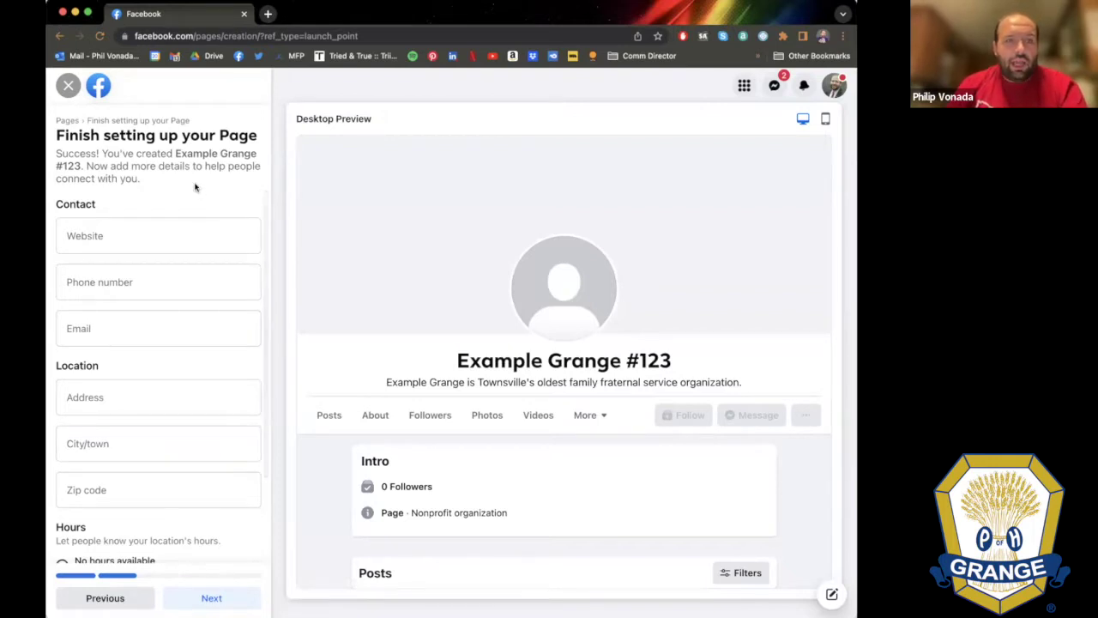
pyautogui.scroll(-1, 176, 263)
pyautogui.scroll(-3, 175, 261)
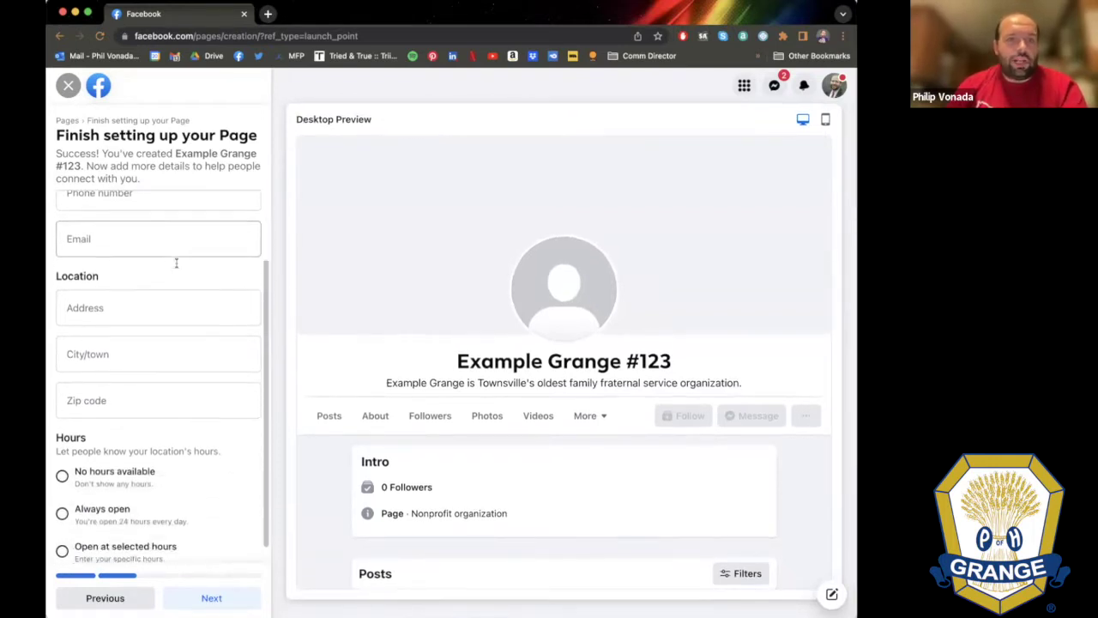
pyautogui.scroll(3, 172, 292)
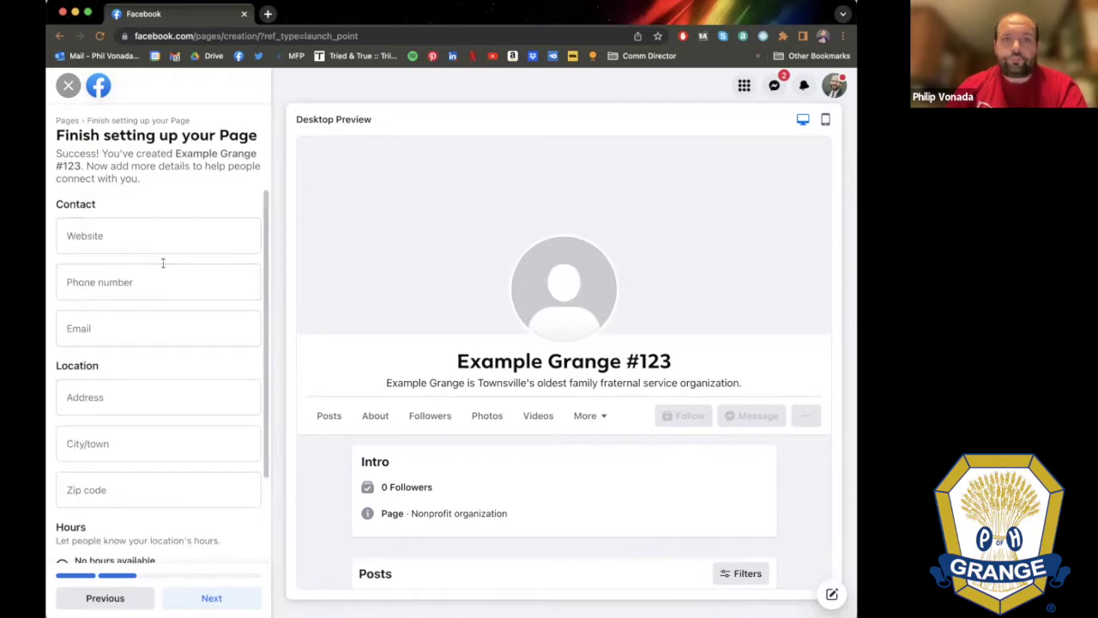
pyautogui.click(158, 225)
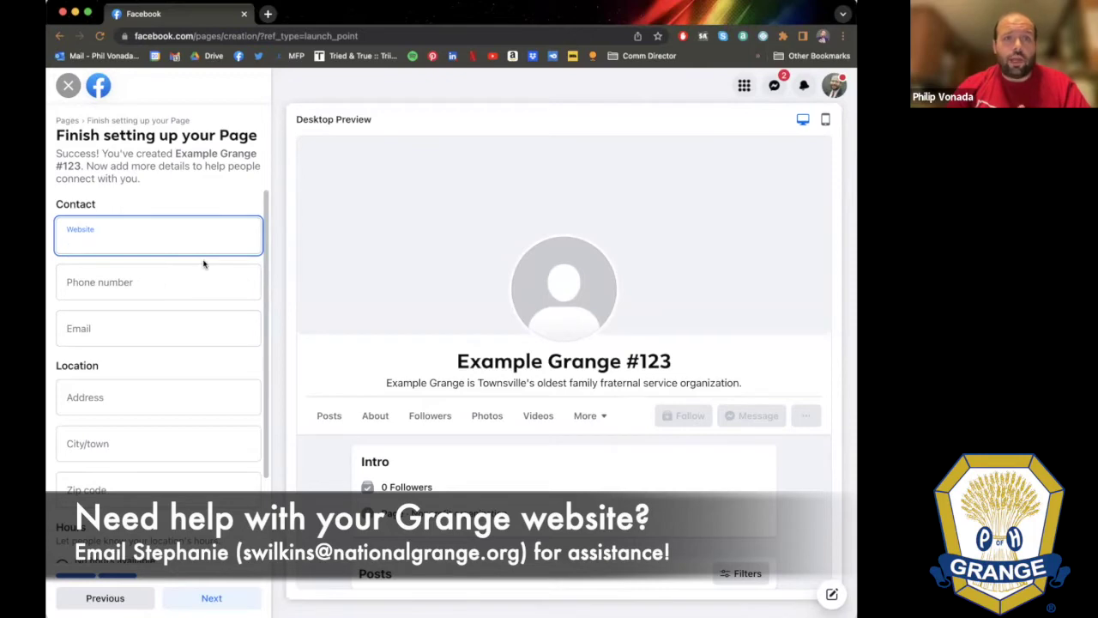
# Set the website to examplegrange.org and enter the contact e-mail, leaving the phone blank
pyautogui.write('e')
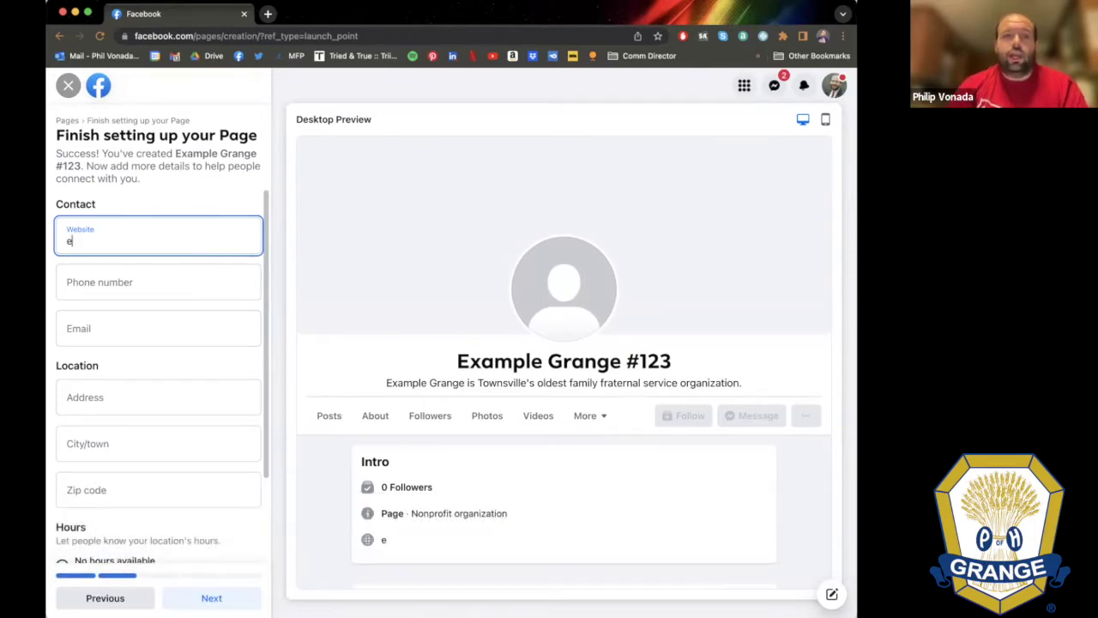
pyautogui.write('xamplegrange.org')
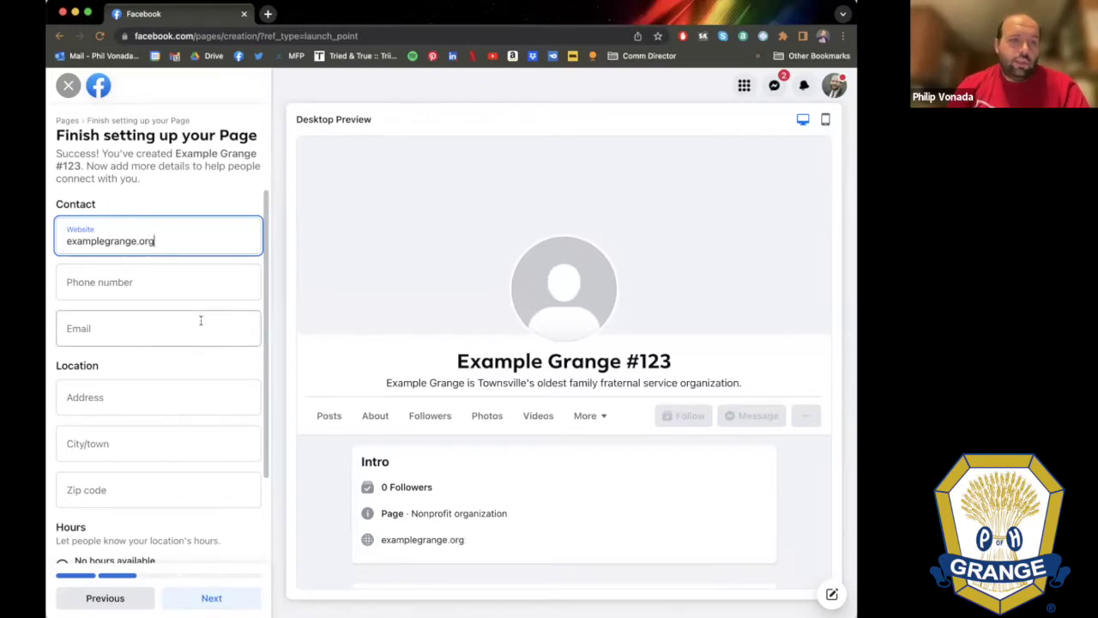
pyautogui.click(178, 292)
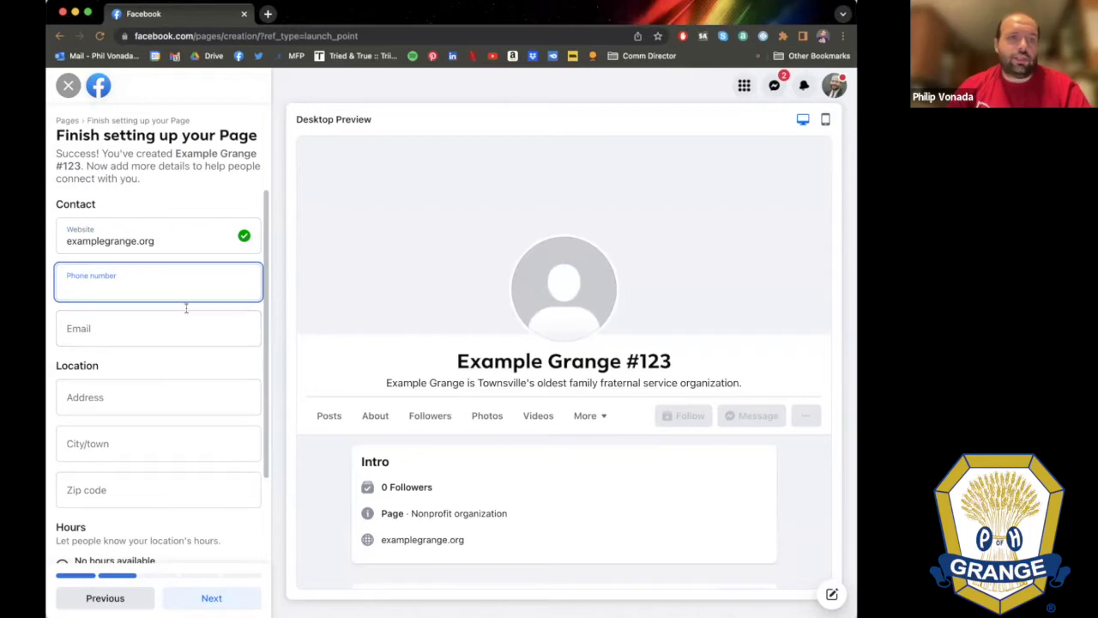
pyautogui.click(129, 327)
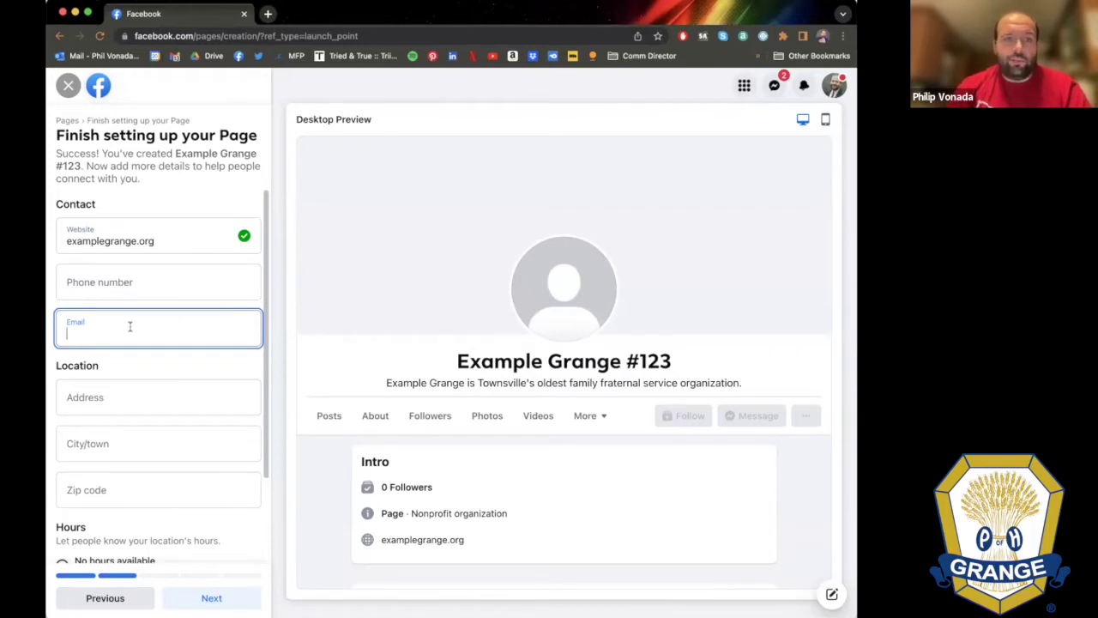
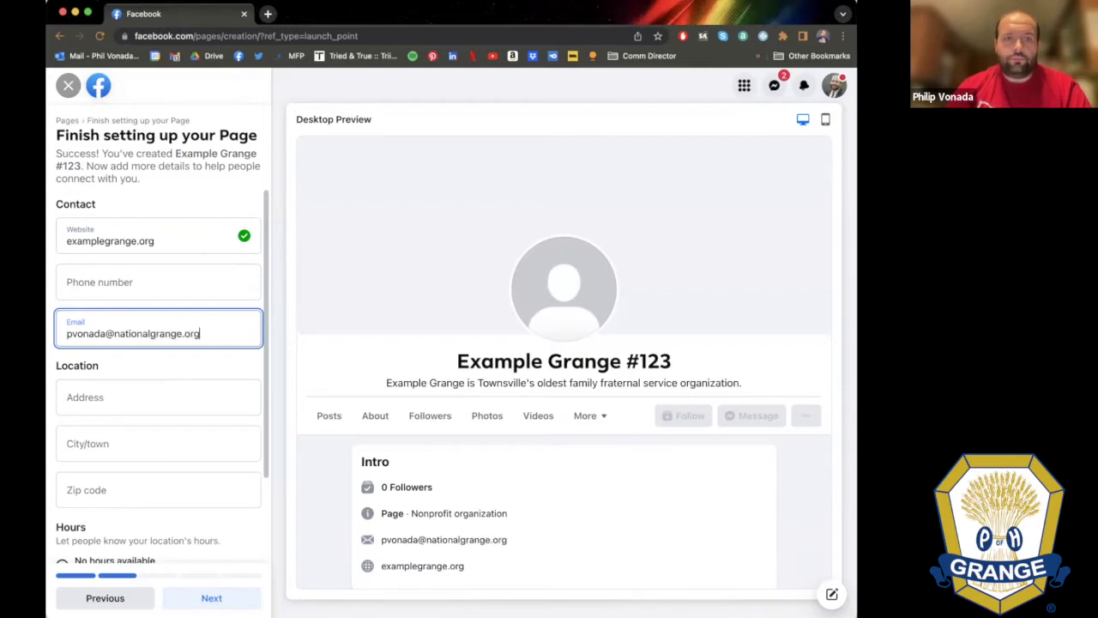
pyautogui.press('Tab')
pyautogui.scroll(-1, 106, 393)
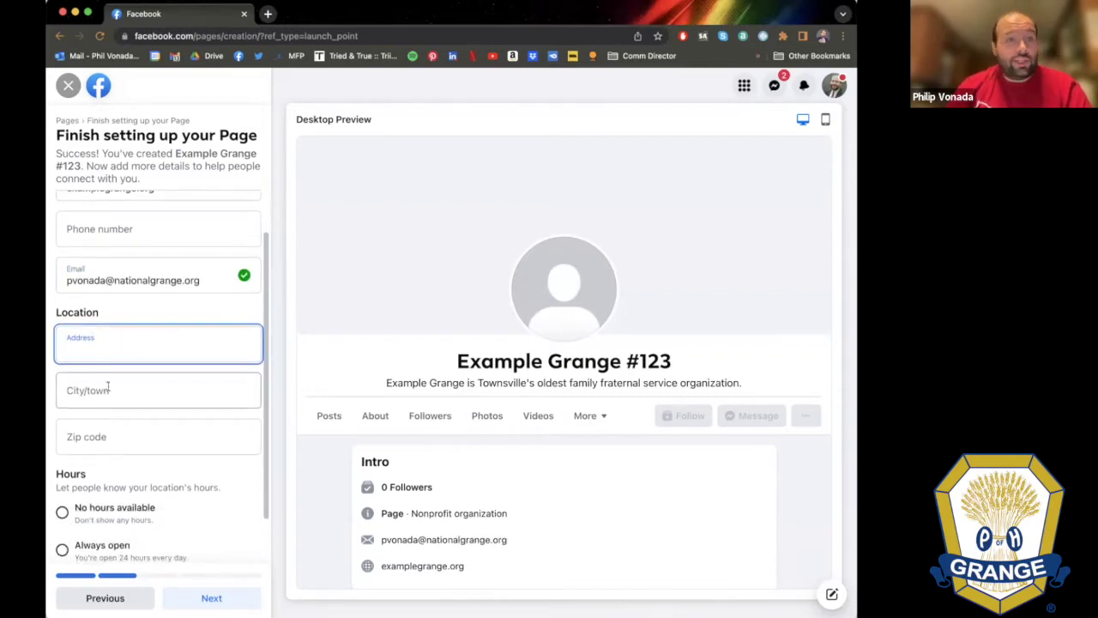
# Enter the Page's street address, Townsville as the city, and its zip code
pyautogui.scroll(-1, 117, 354)
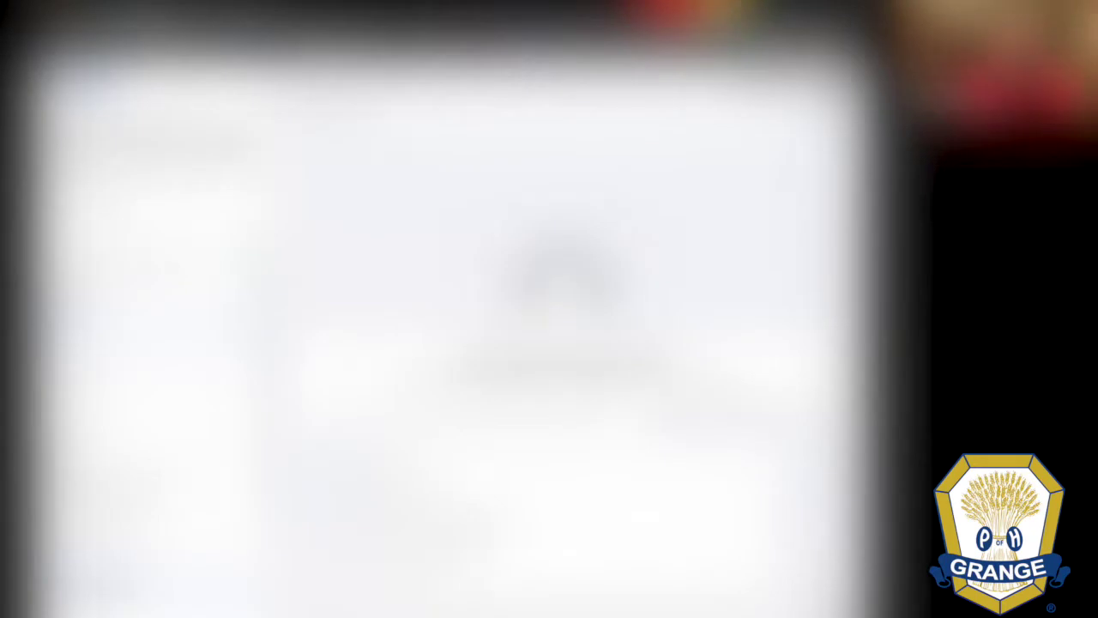
pyautogui.write('3 Exampl Stre')
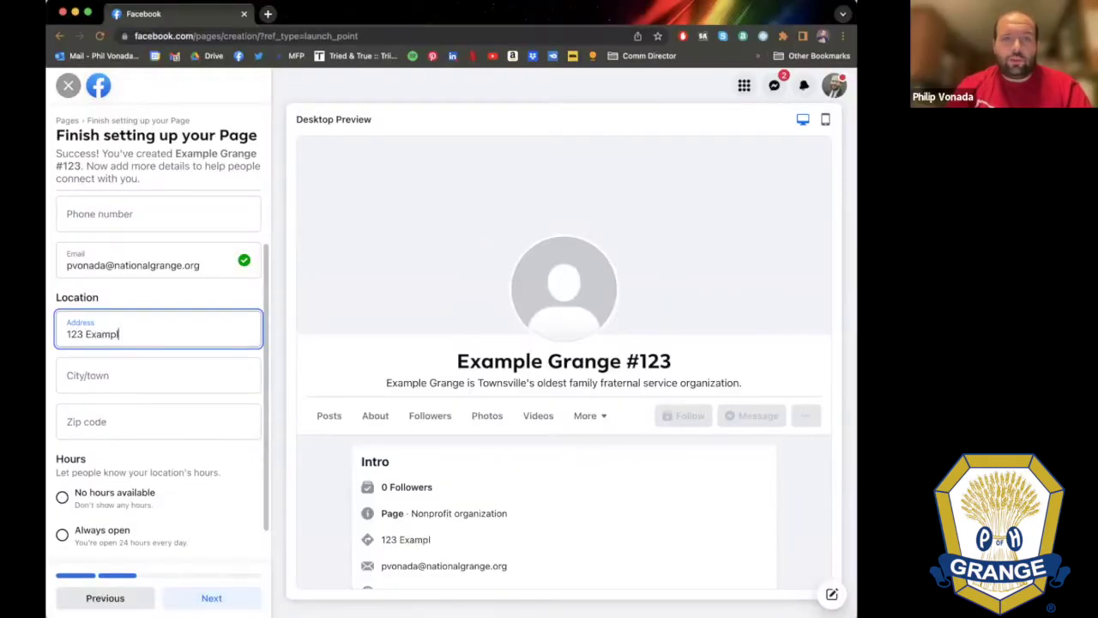
pyautogui.press('BackSpace')
pyautogui.press('BackSpace')
pyautogui.press('BackSpace')
pyautogui.press('BackSpace')
pyautogui.press('BackSpace')
pyautogui.press('BackSpace')
pyautogui.press('BackSpace')
pyautogui.press('BackSpace')
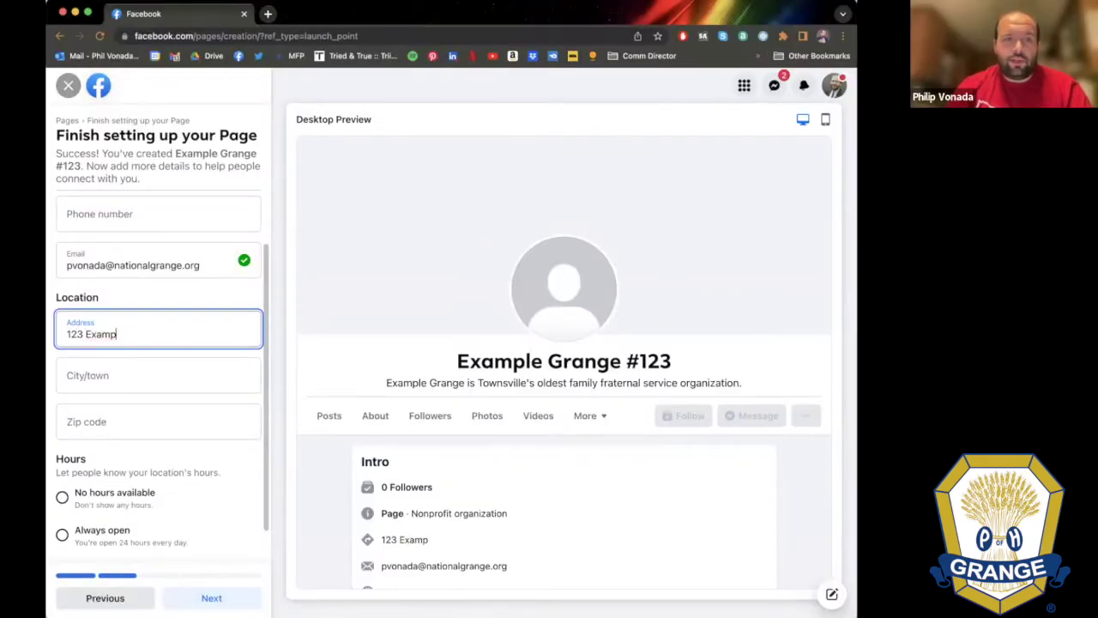
pyautogui.write('mple Street')
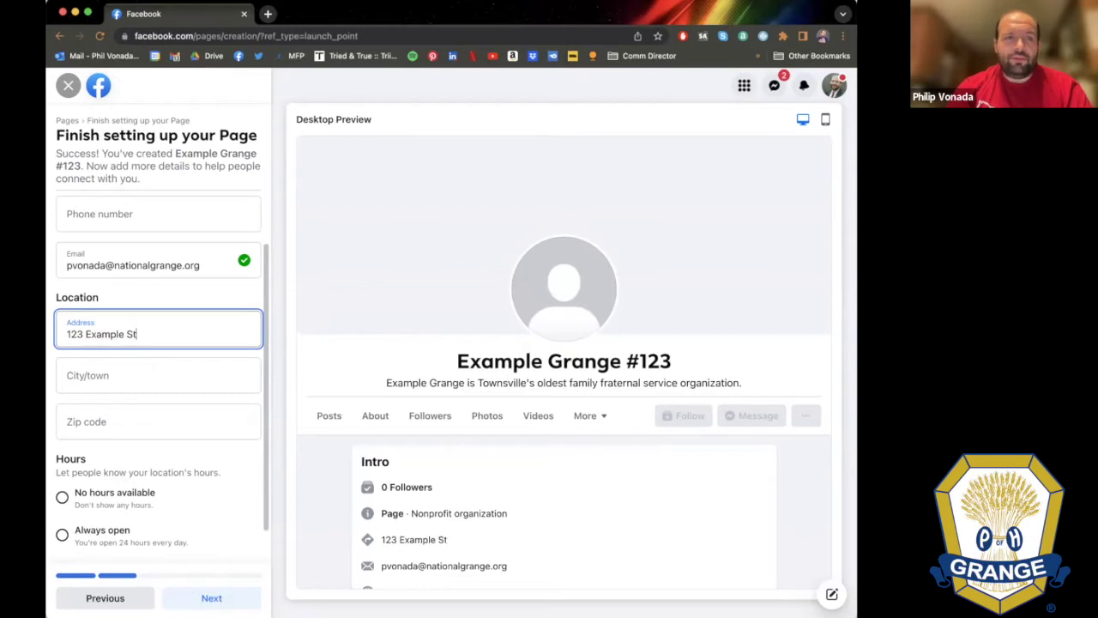
pyautogui.click(159, 380)
pyautogui.write('Townsville')
pyautogui.press('Tab')
pyautogui.click(86, 420)
pyautogui.write('123455')
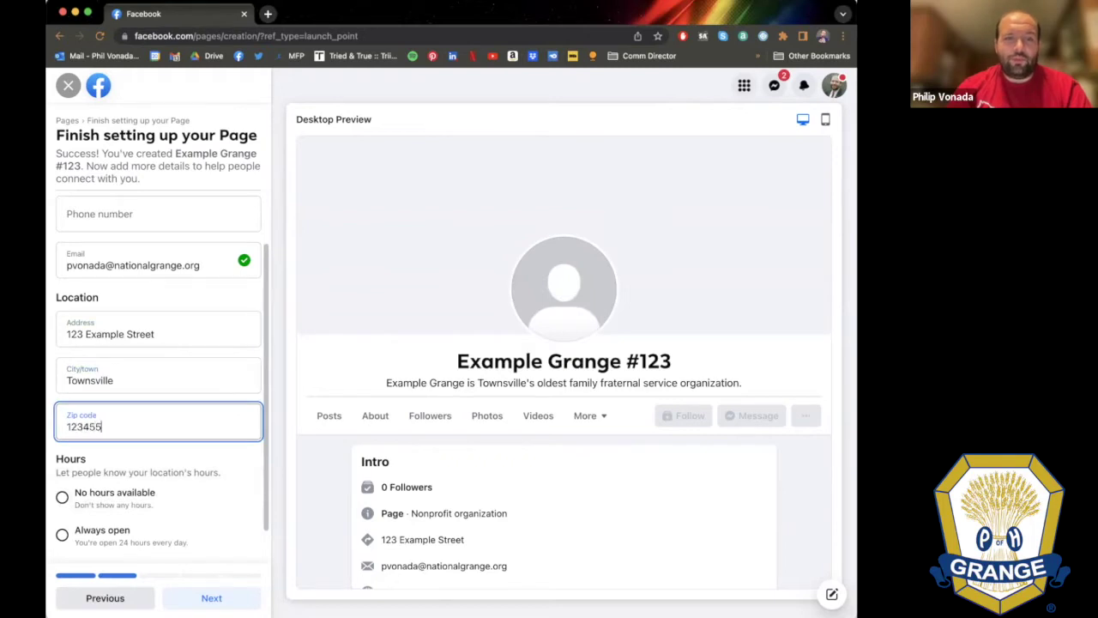
pyautogui.scroll(-1, 89, 434)
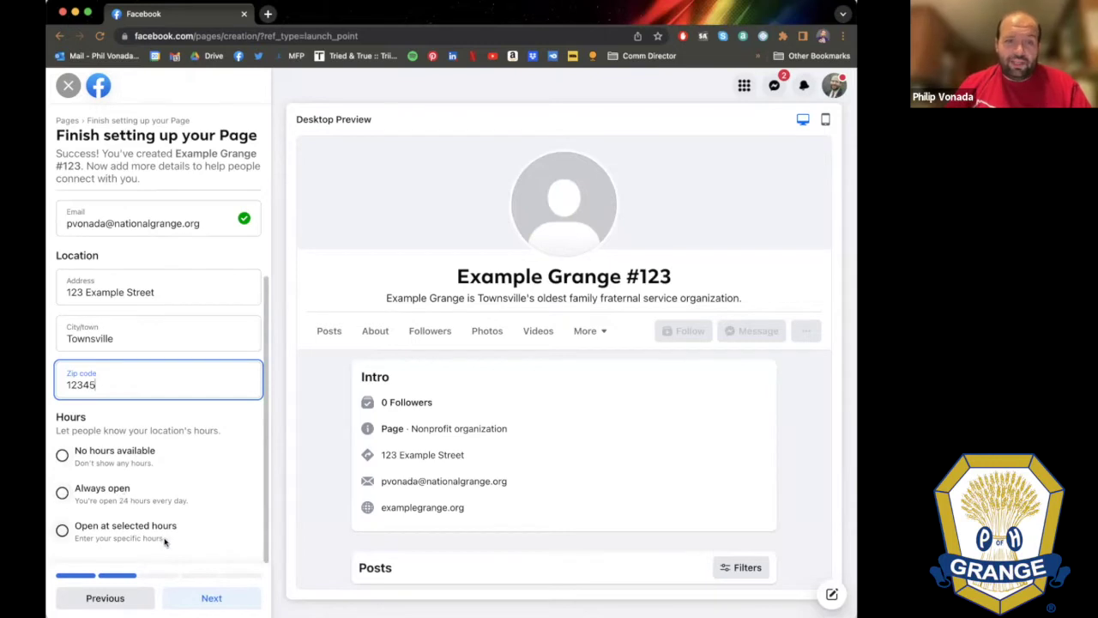
# Continue to the Customize your Page step for profile picture and cover photo
pyautogui.click(211, 598)
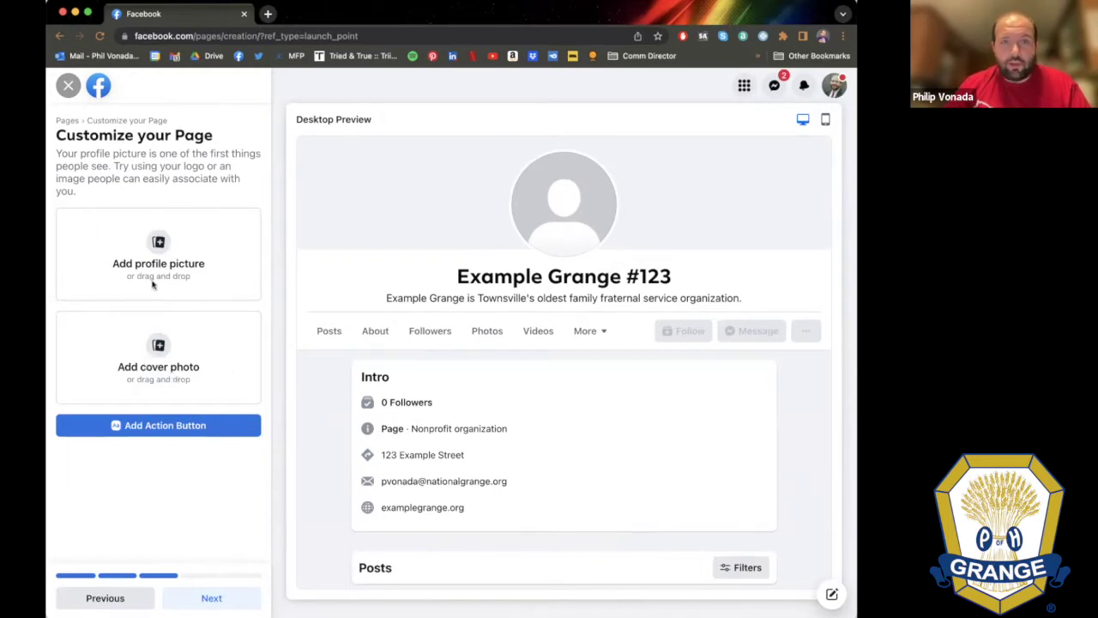
pyautogui.click(166, 258)
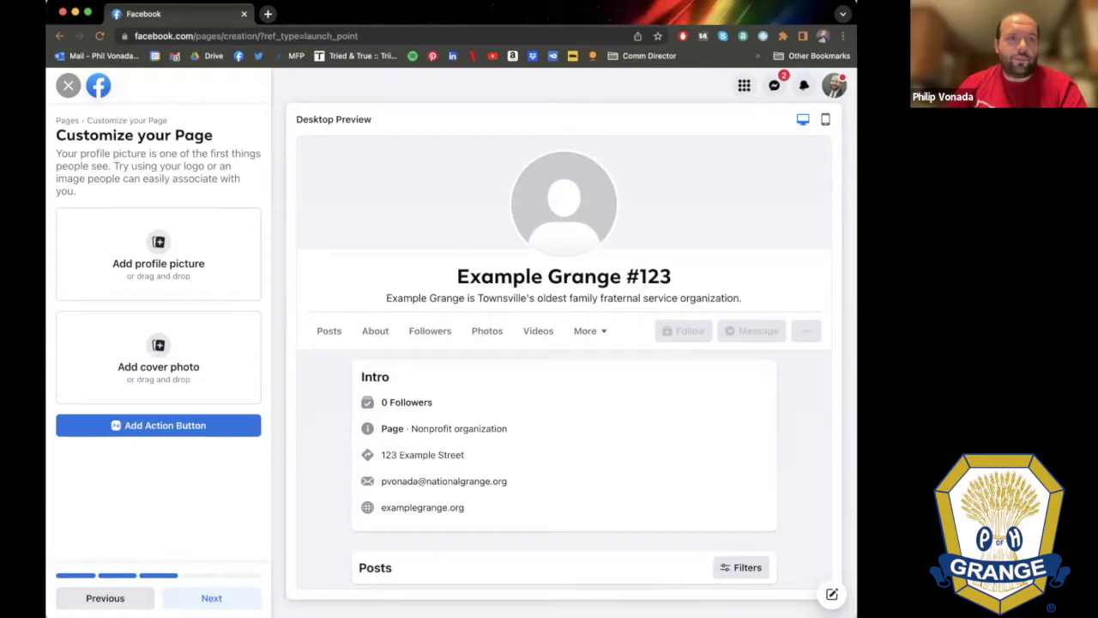
pyautogui.click(163, 243)
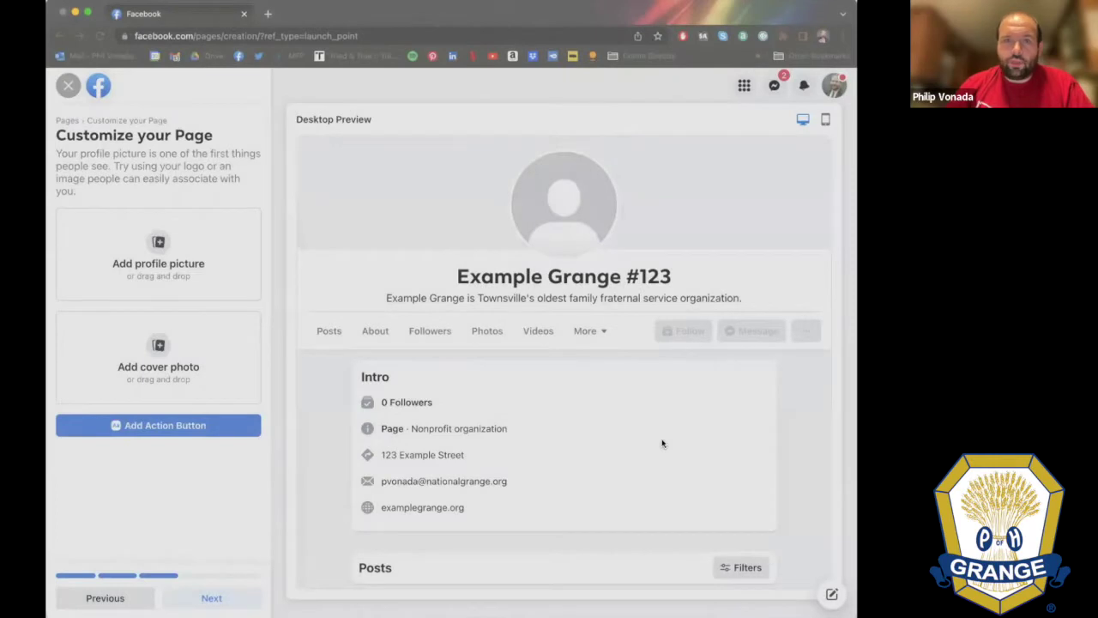
pyautogui.click(663, 444)
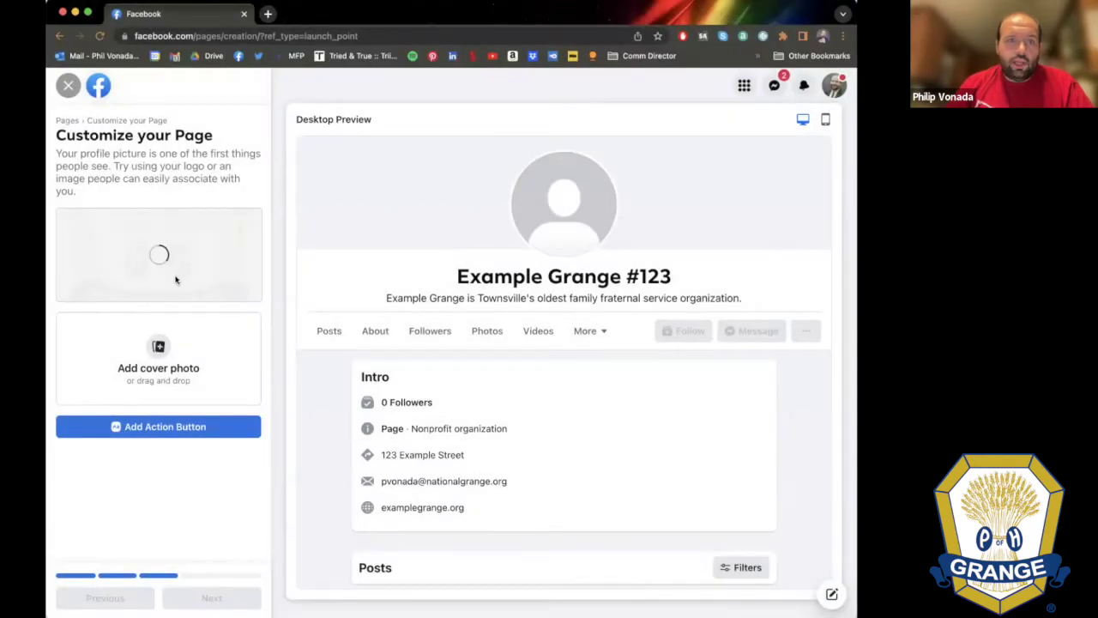
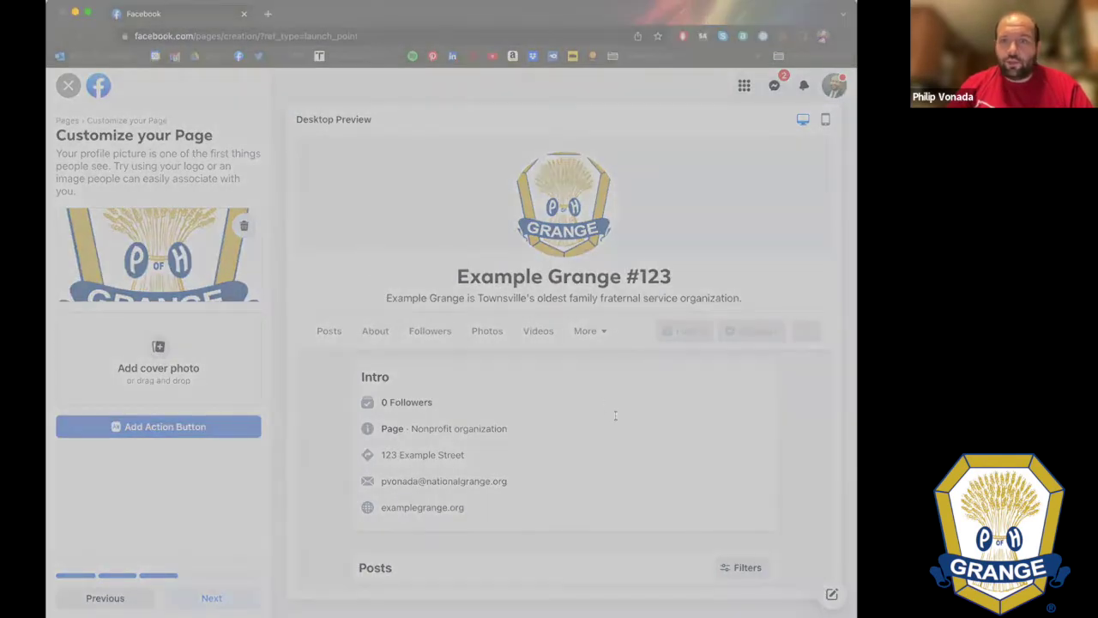
# Upload the red barn cover photo, nudge it down so the slogan shows, and compare mobile and desktop previews
pyautogui.click(663, 445)
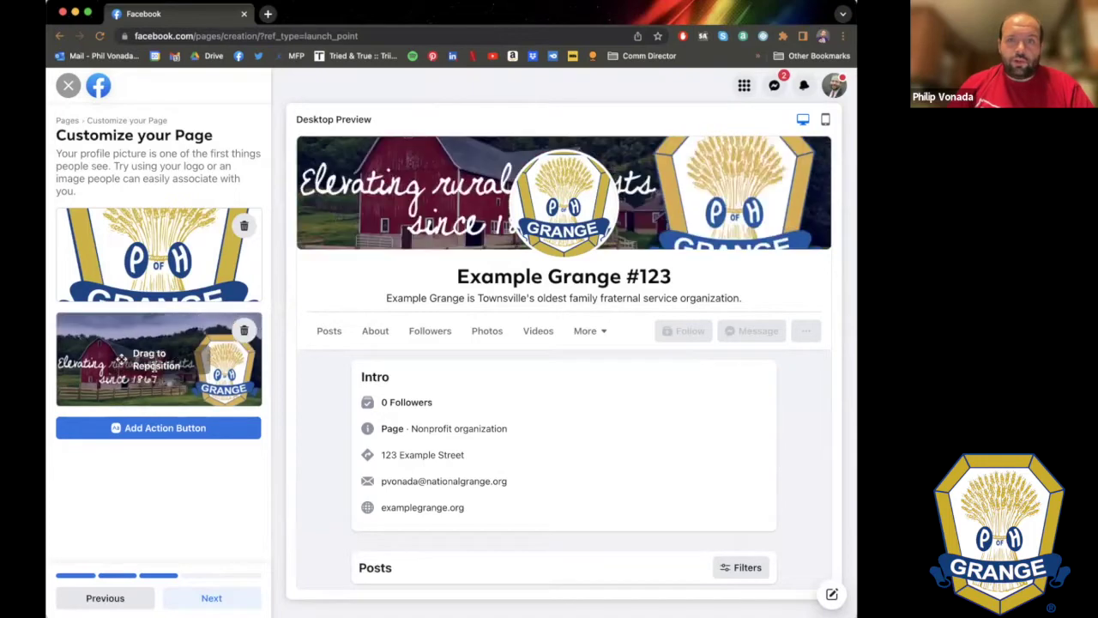
pyautogui.moveTo(155, 352); pyautogui.dragTo(155, 370)
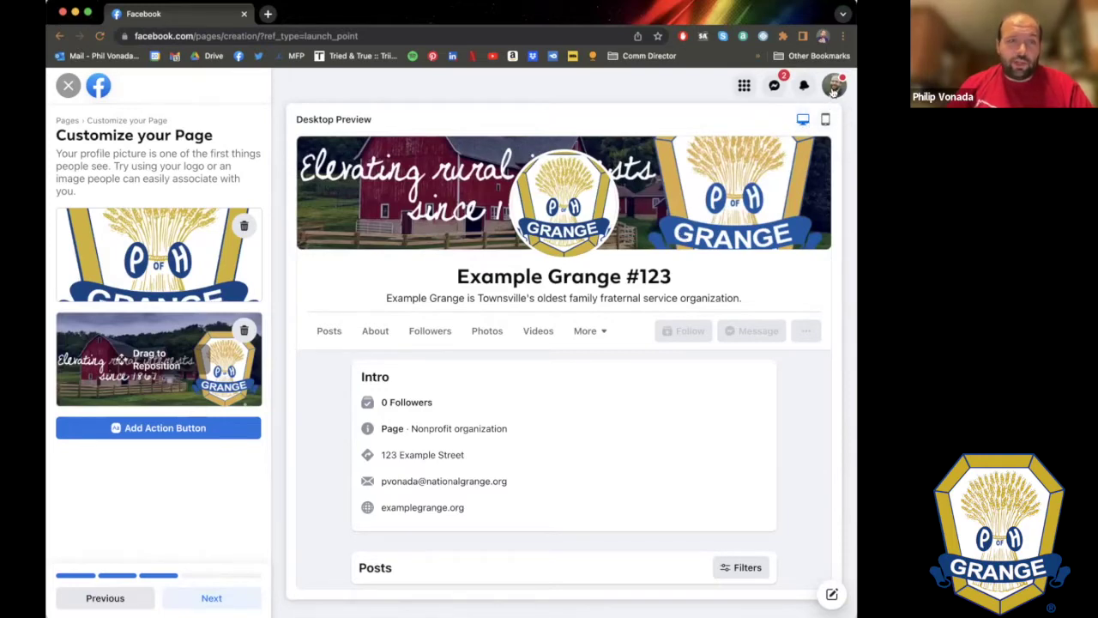
pyautogui.click(826, 120)
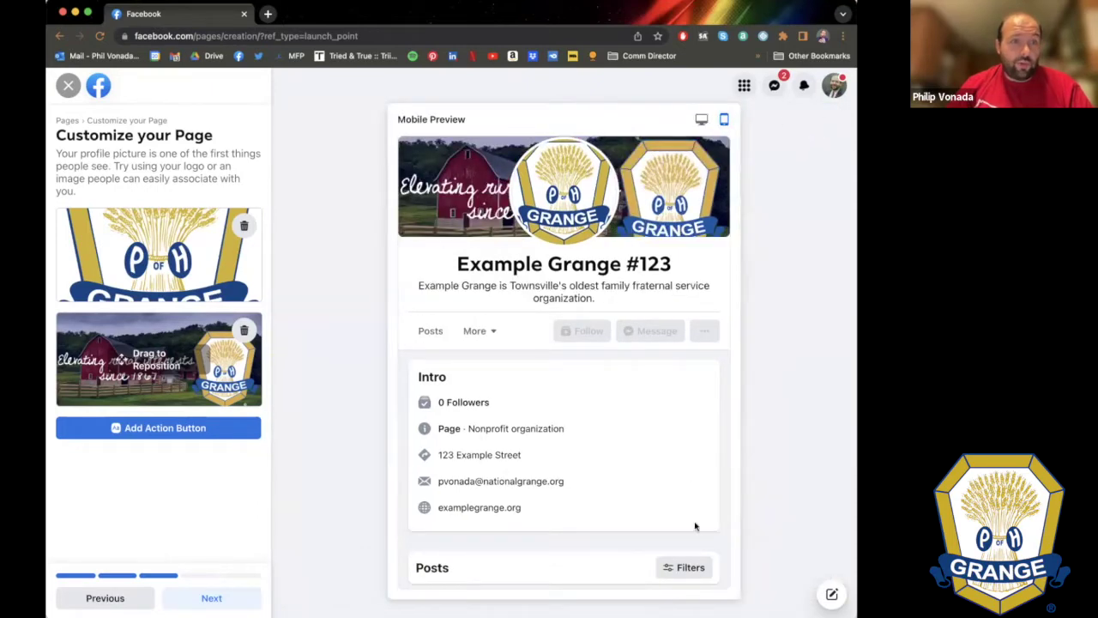
pyautogui.click(701, 120)
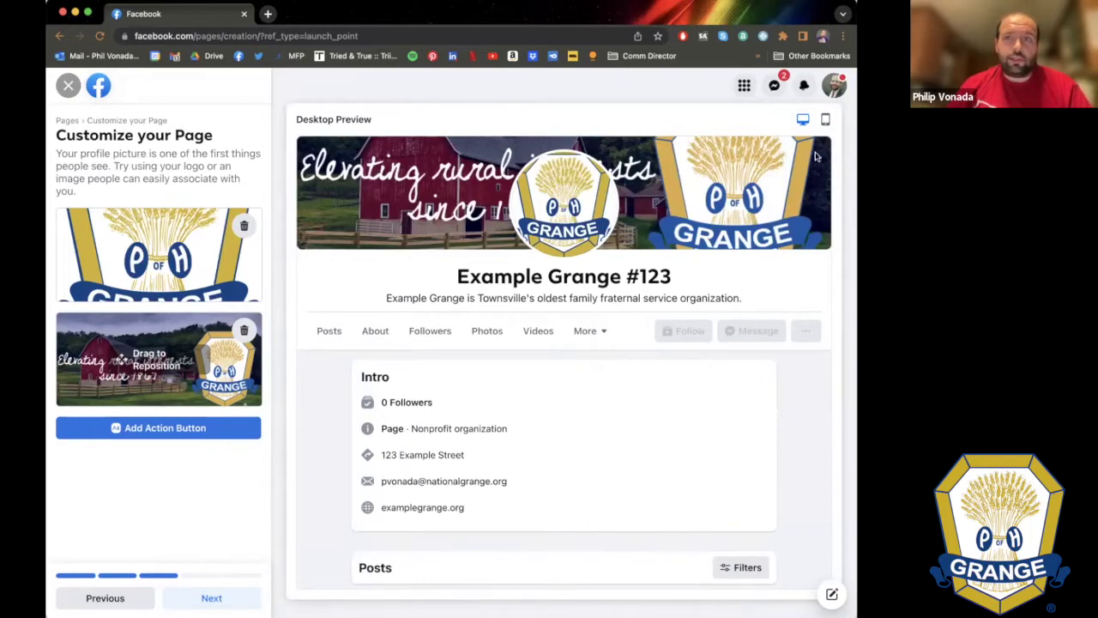
pyautogui.click(825, 122)
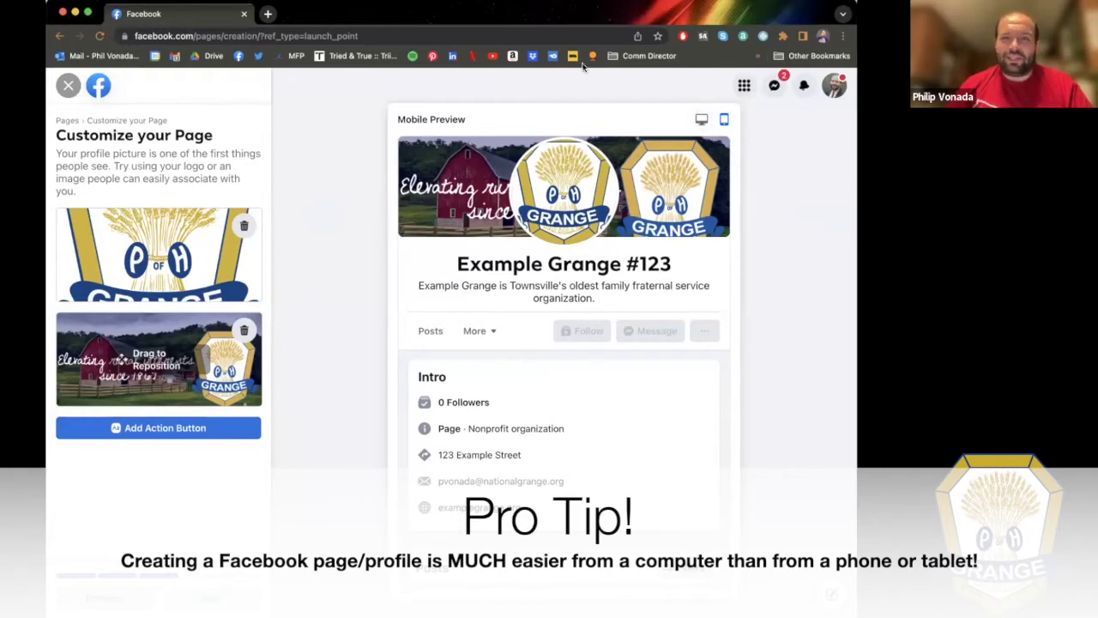
pyautogui.click(701, 120)
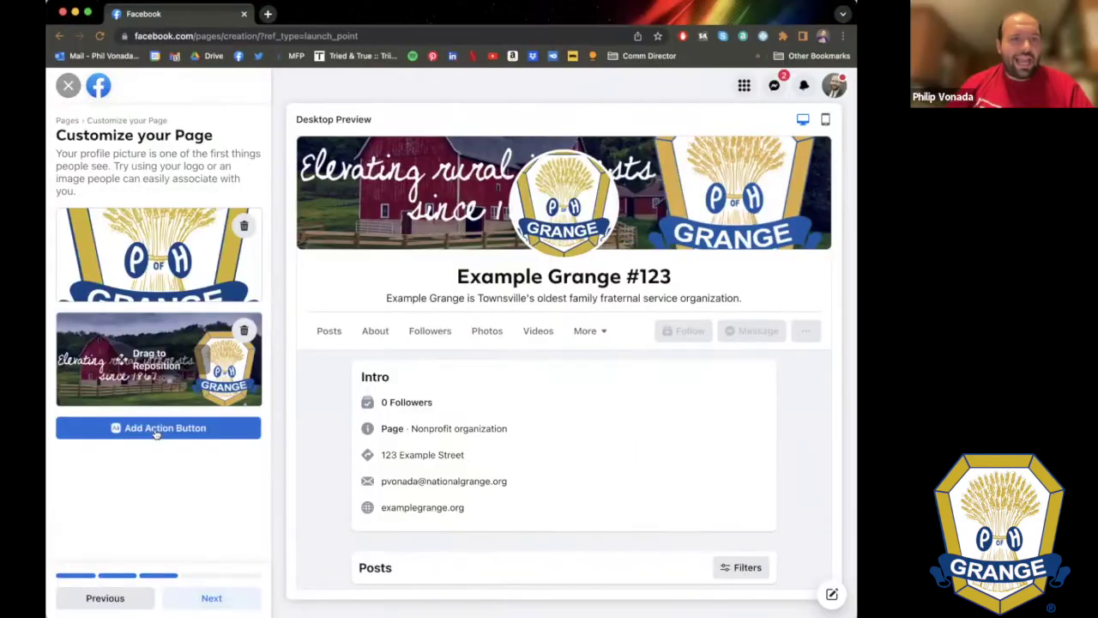
# Add a Send Email action button linked to the organisation's email address and save it
pyautogui.click(156, 430)
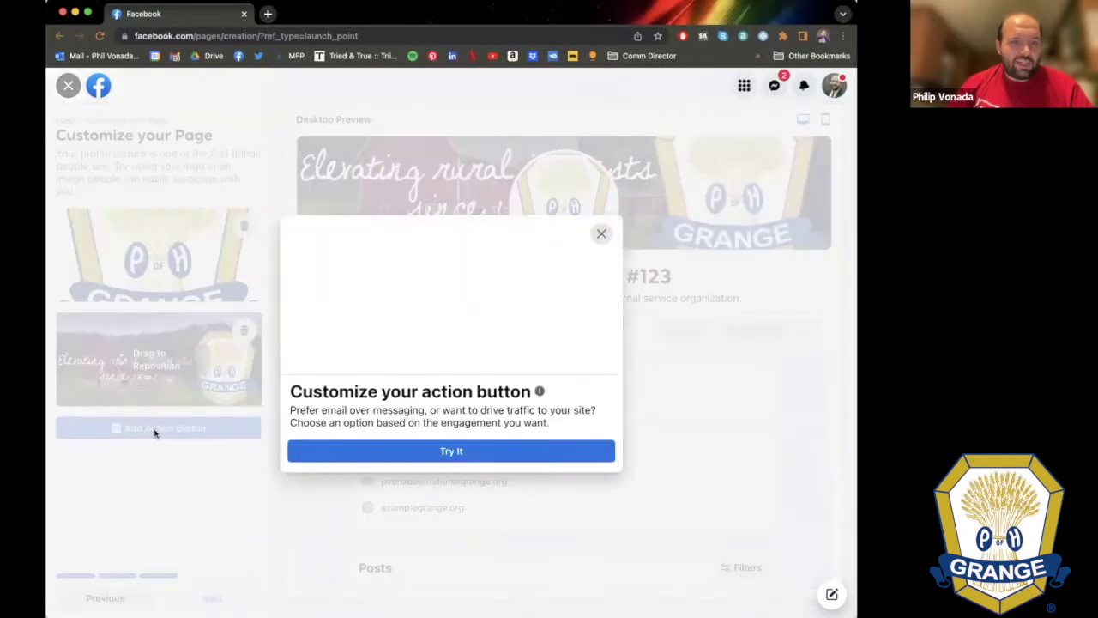
pyautogui.click(472, 453)
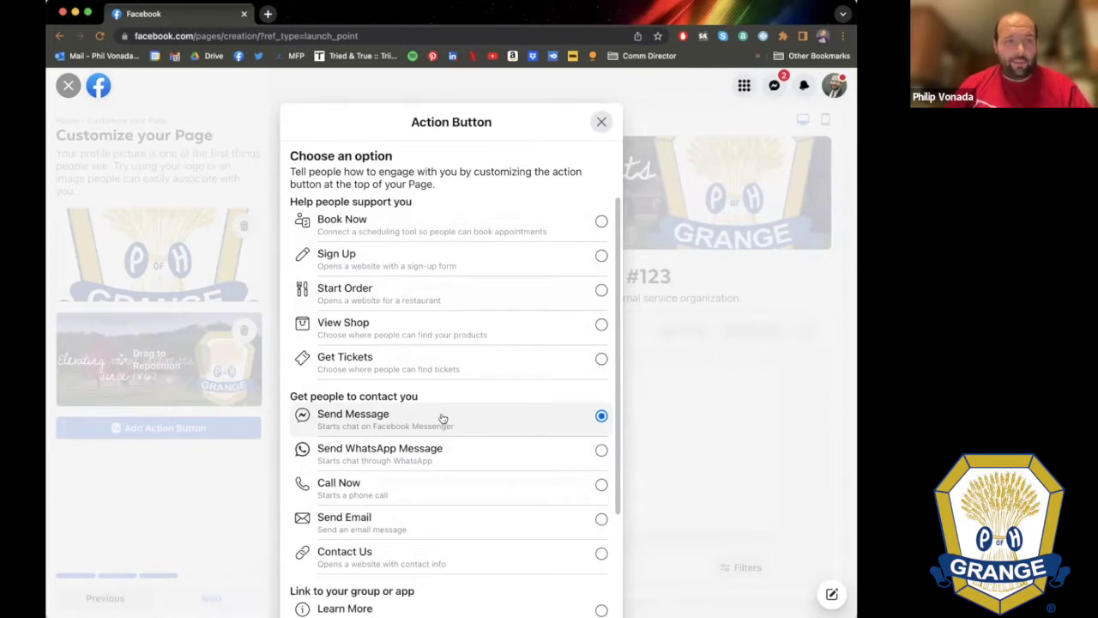
pyautogui.click(400, 523)
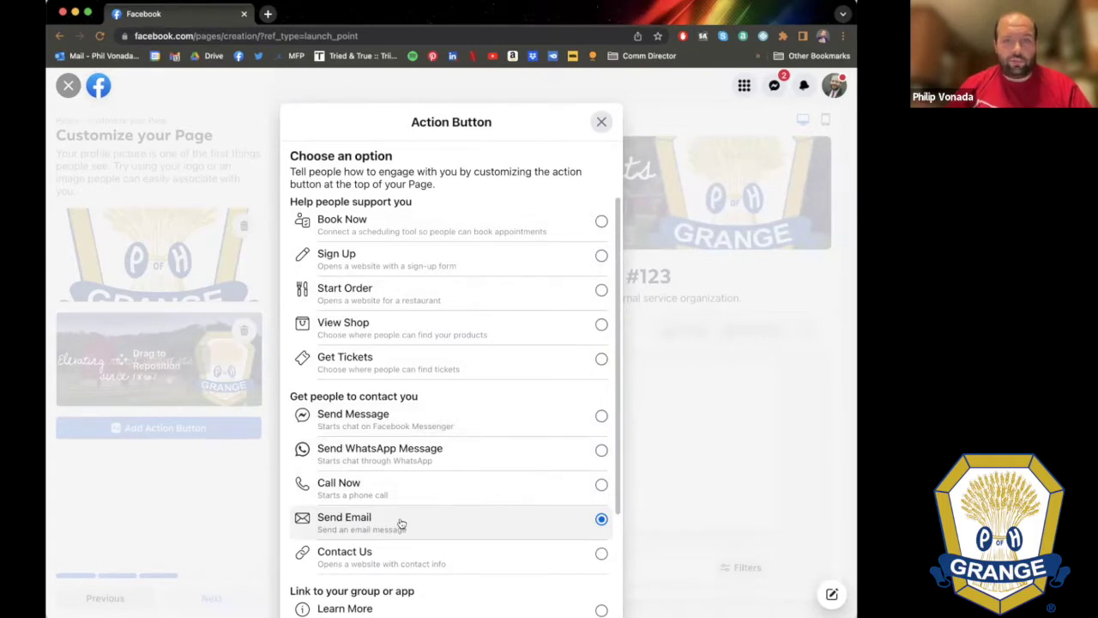
pyautogui.scroll(-4, 401, 524)
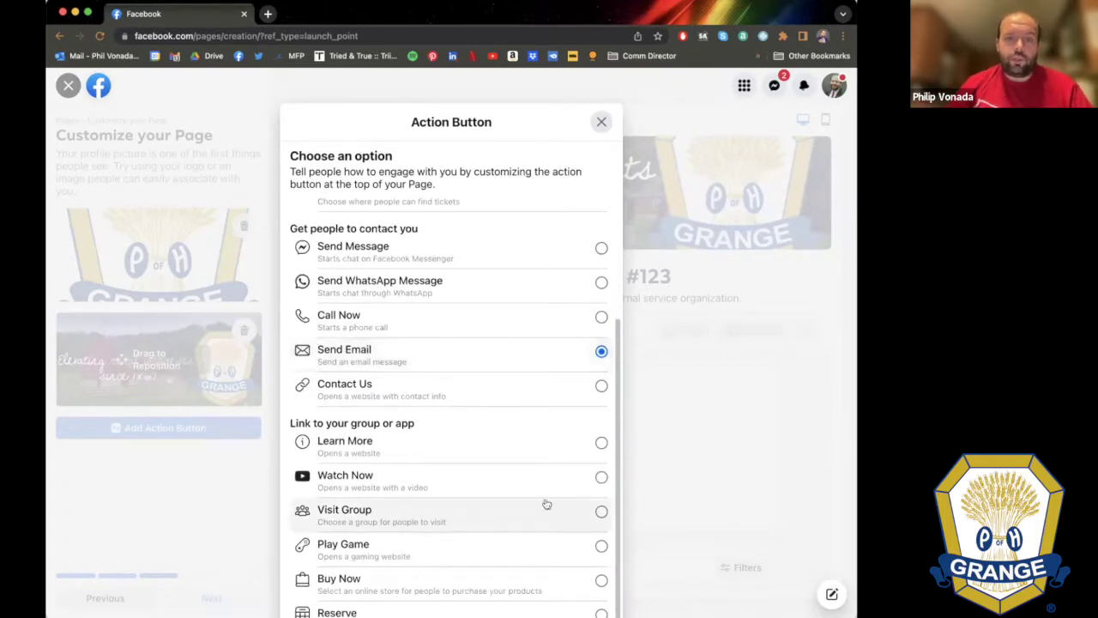
pyautogui.scroll(-2, 669, 503)
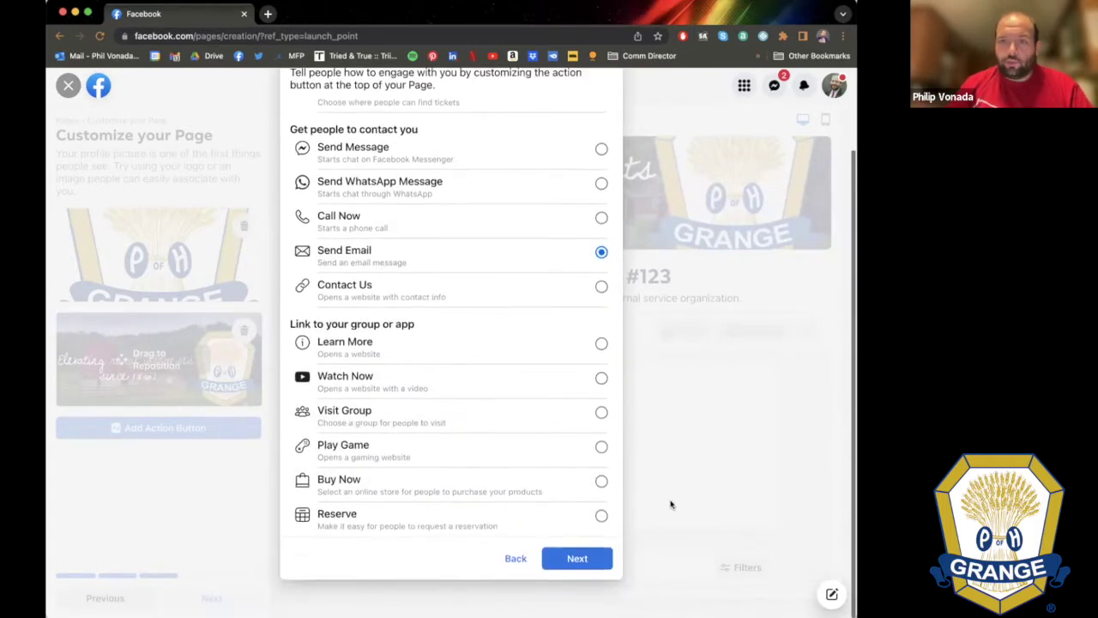
pyautogui.click(577, 564)
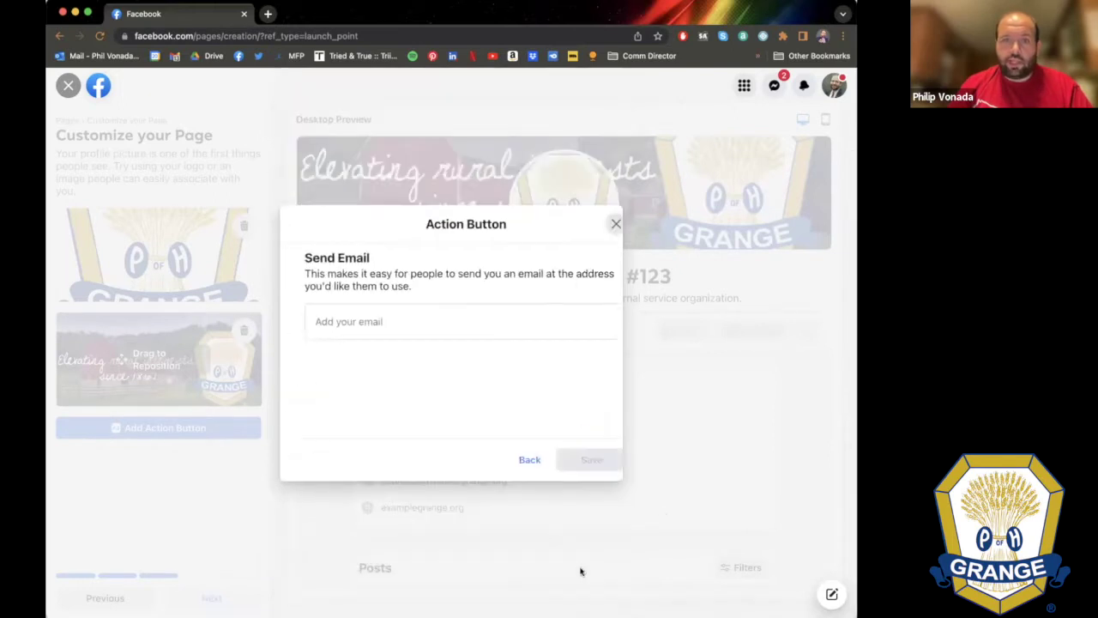
pyautogui.click(392, 319)
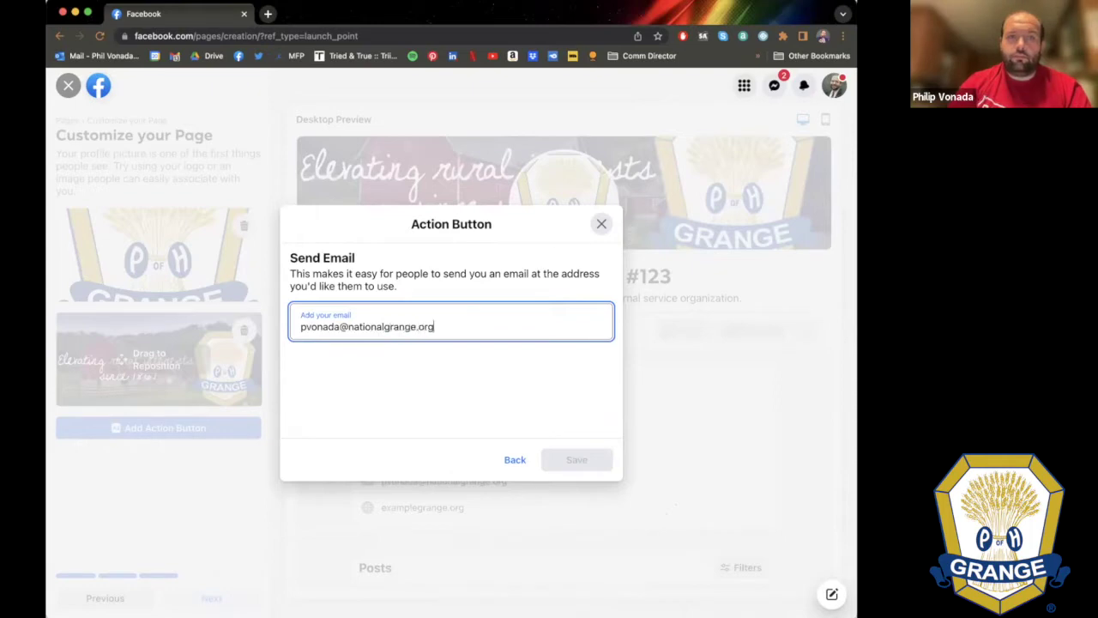
pyautogui.click(575, 461)
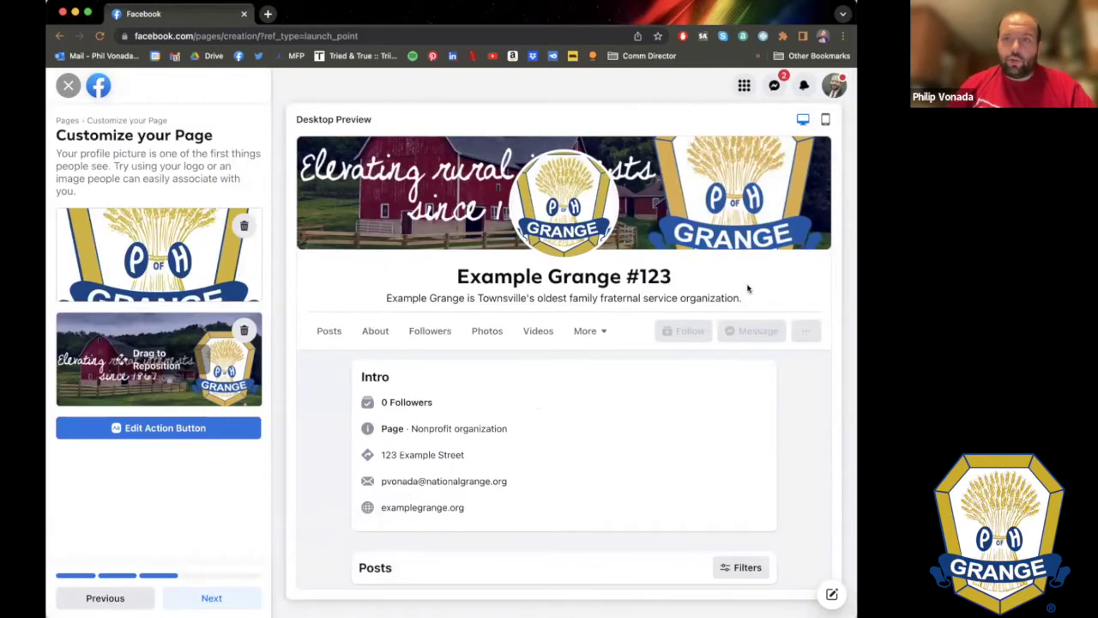
# Move on to audience building and send a page invite to one selected friend
pyautogui.click(212, 598)
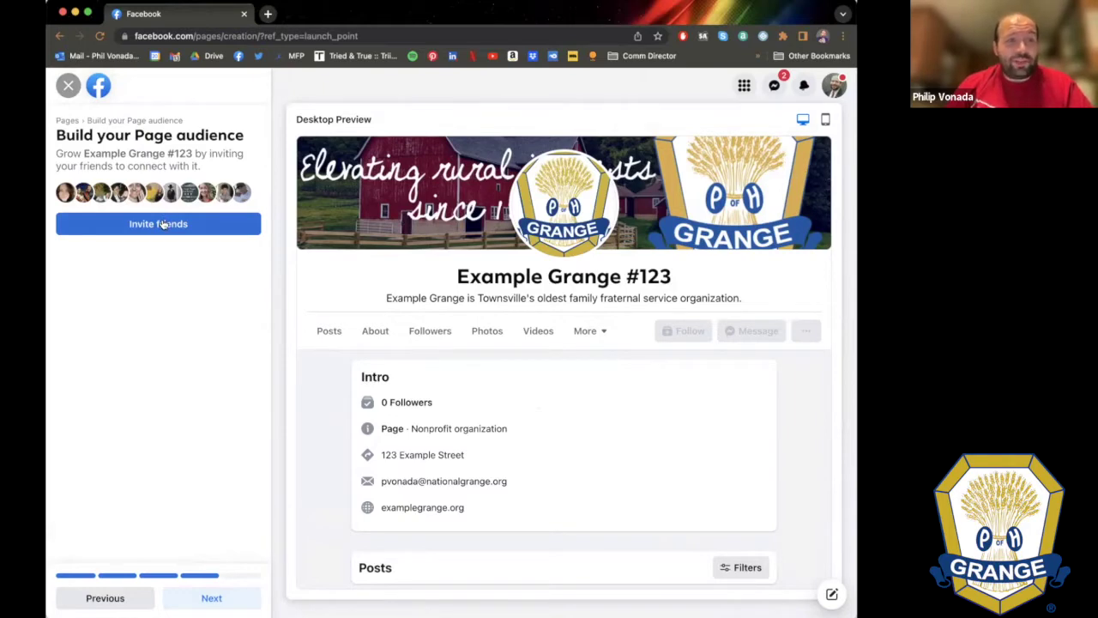
pyautogui.click(162, 224)
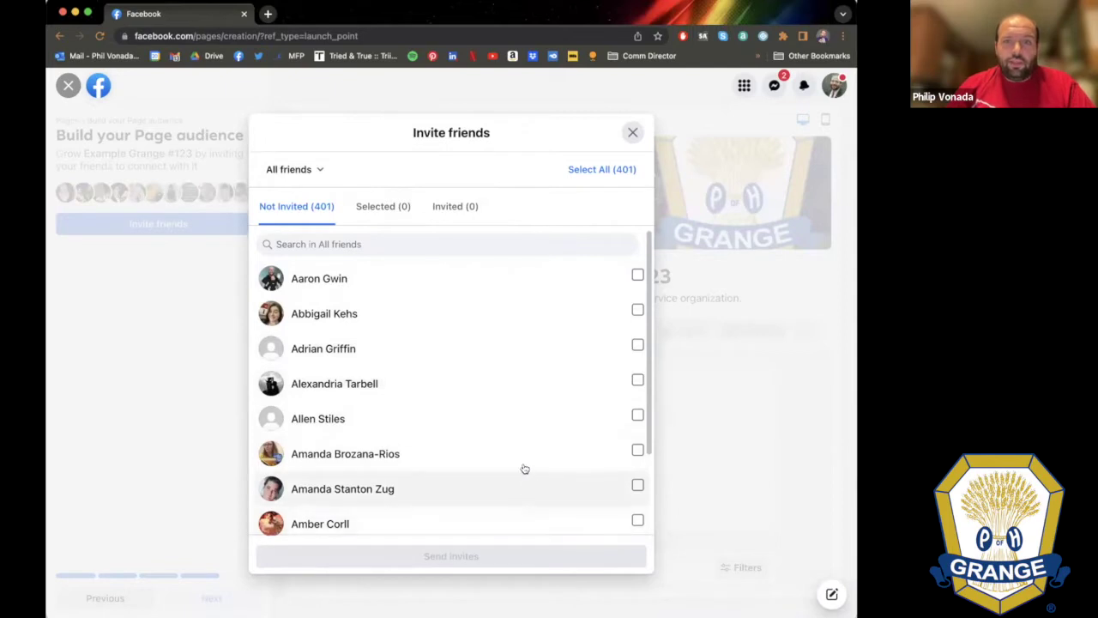
pyautogui.click(625, 449)
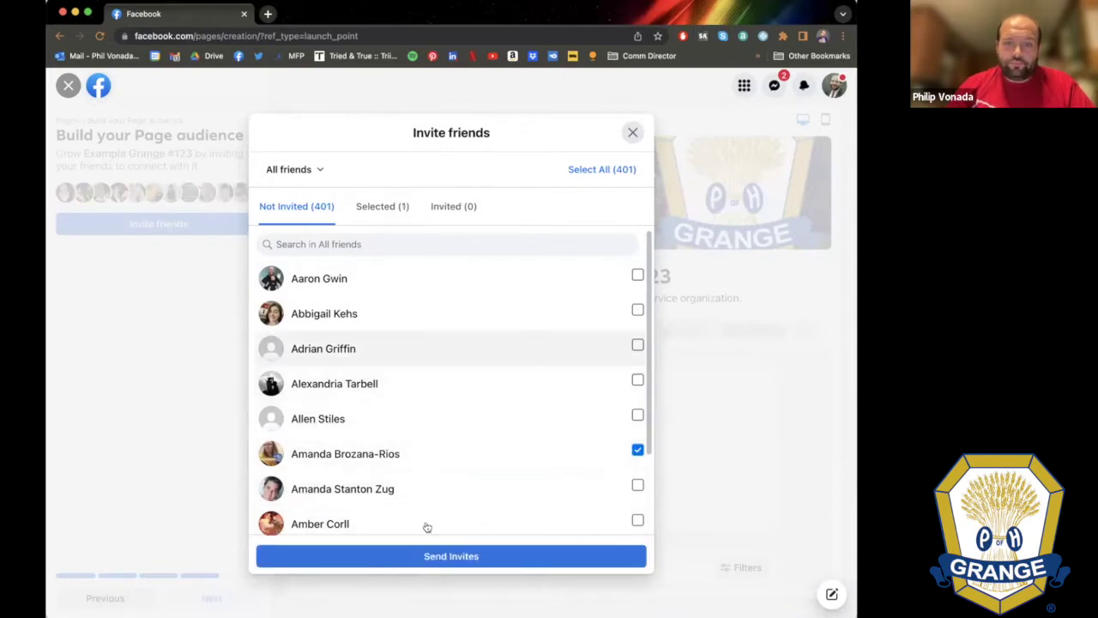
pyautogui.click(424, 556)
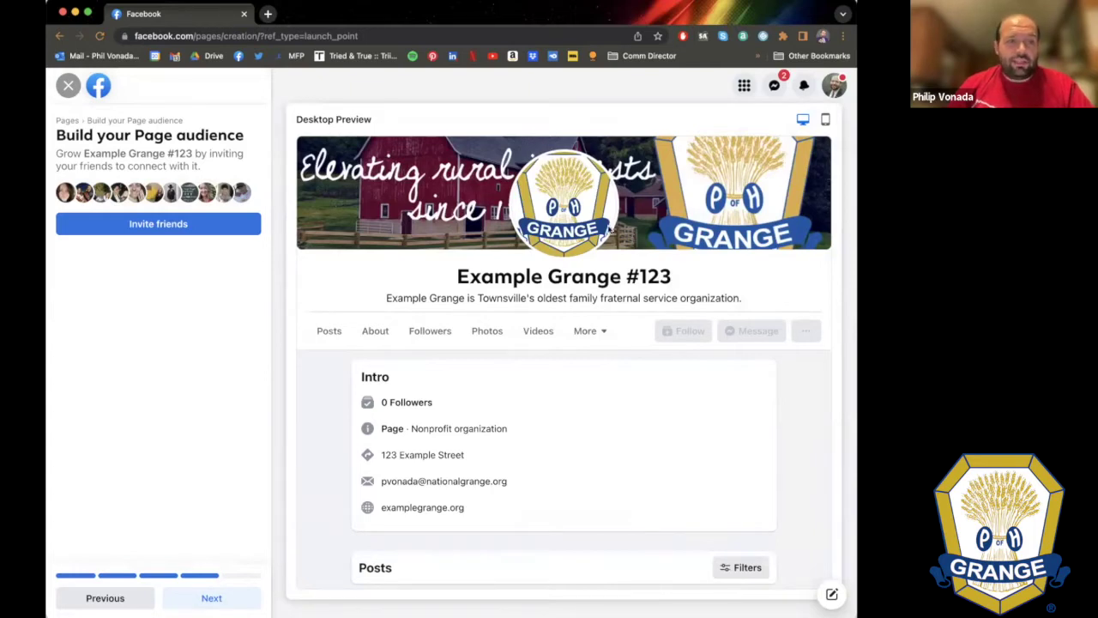
# Keep Page notifications on, glance through the notifications list, and finish creating the Page
pyautogui.click(214, 599)
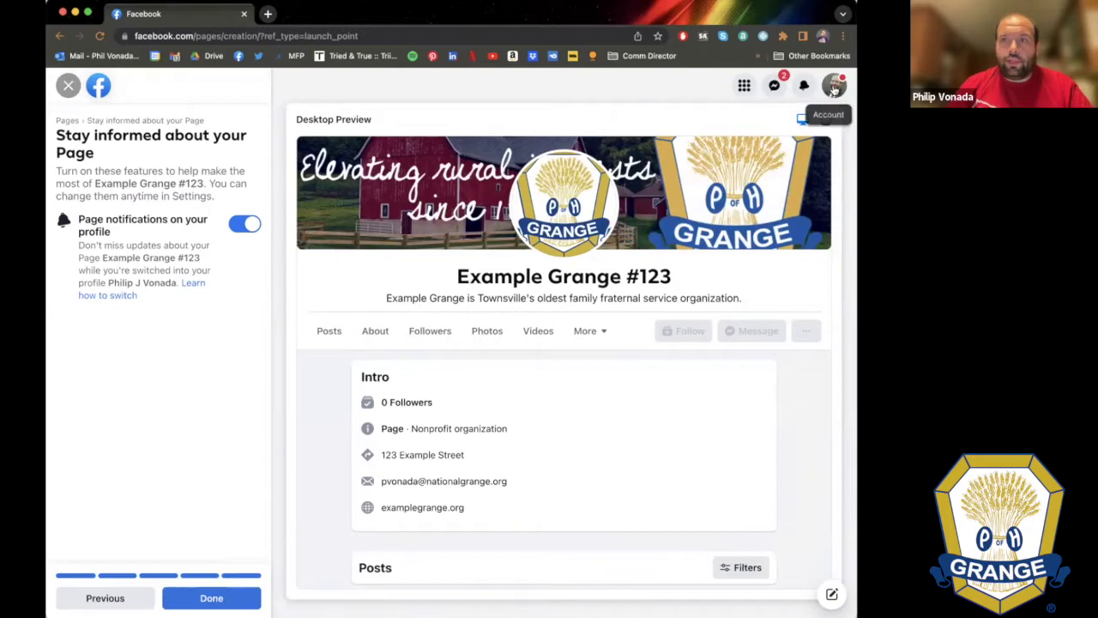
pyautogui.click(806, 89)
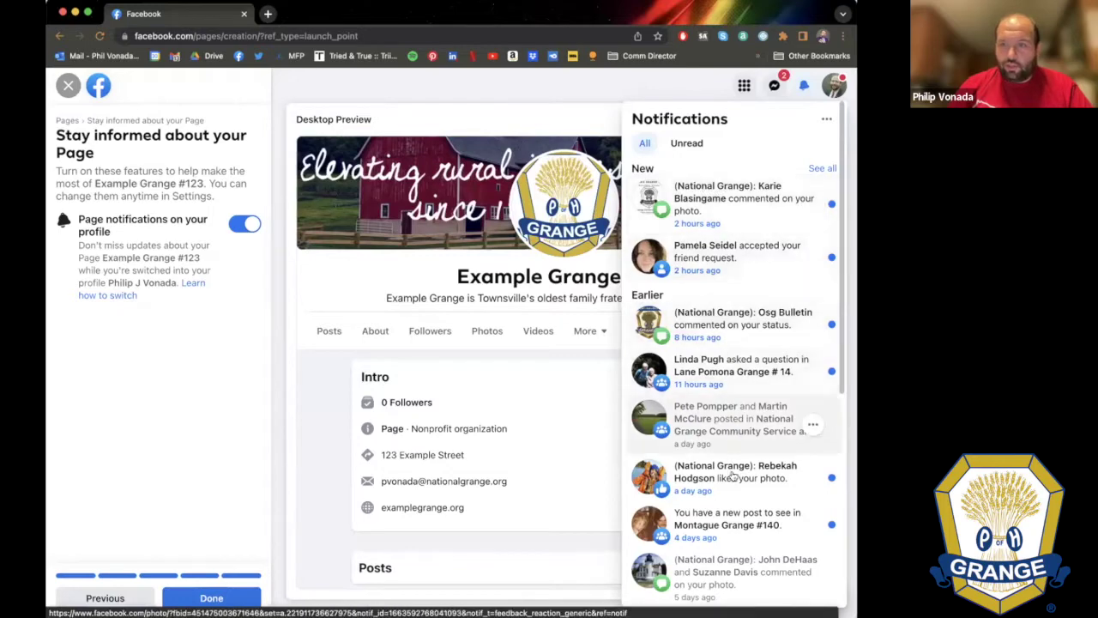
pyautogui.scroll(-5, 733, 464)
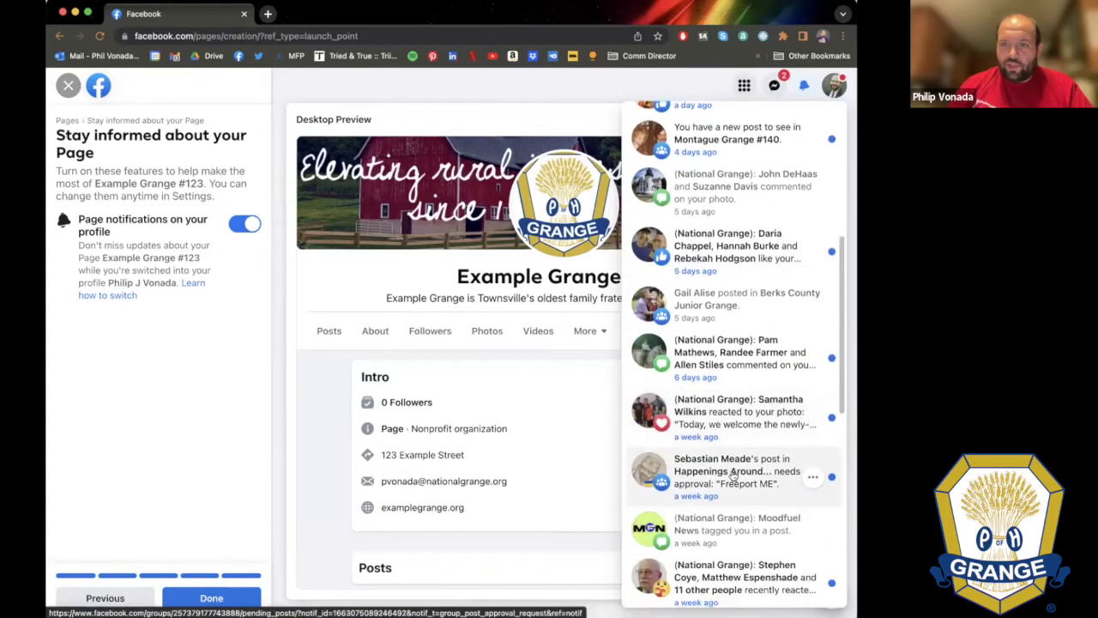
pyautogui.scroll(5, 741, 325)
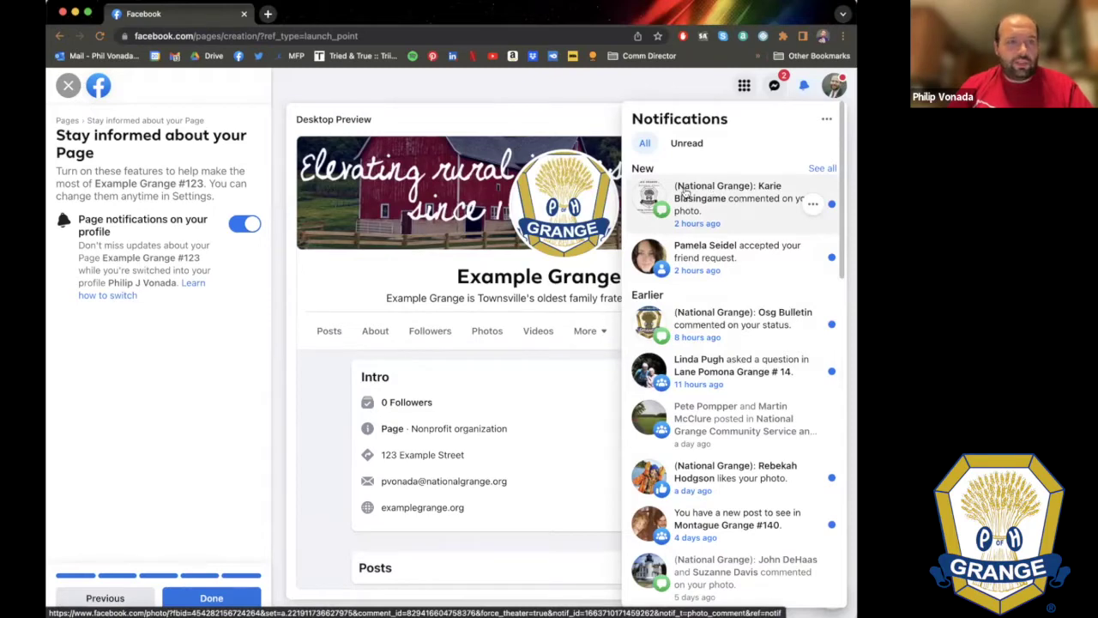
pyautogui.click(626, 95)
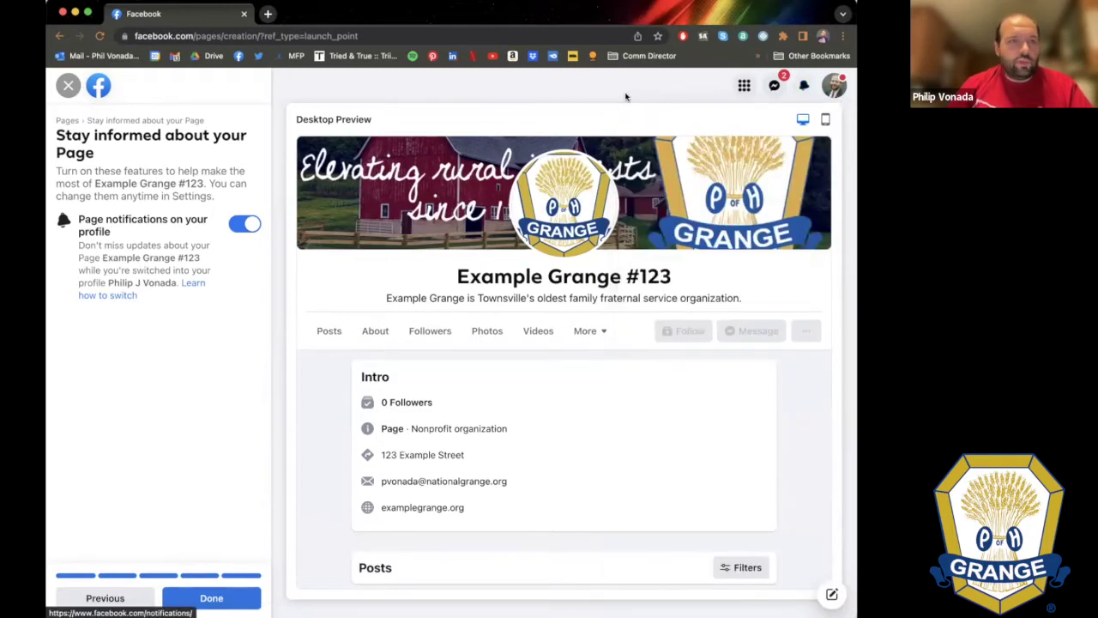
pyautogui.click(224, 594)
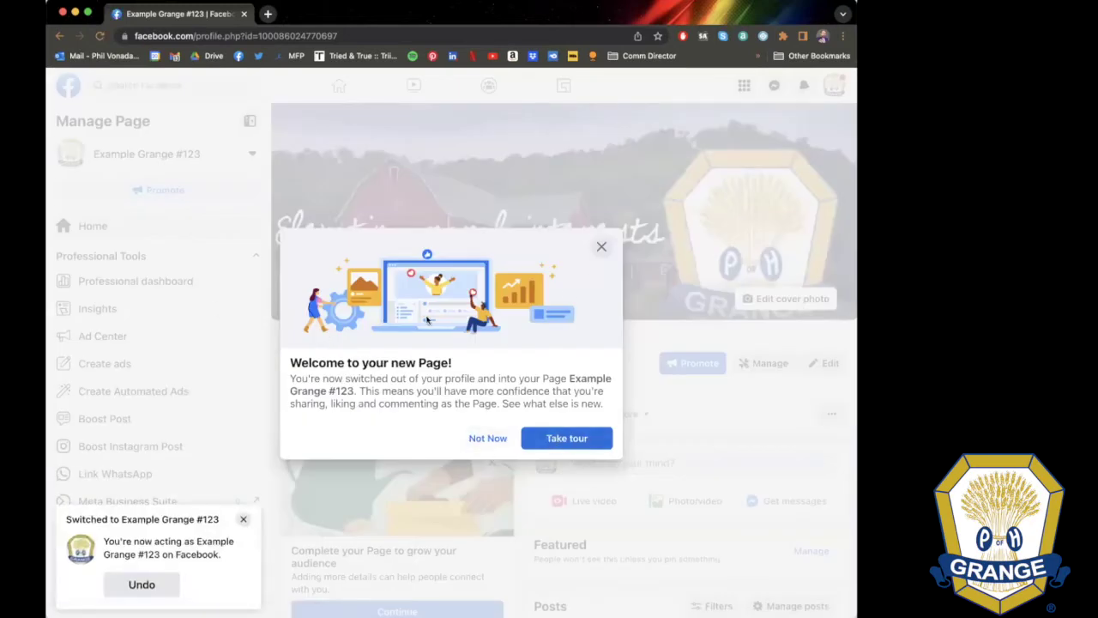
# Dismiss the 'Switched to' notice and Welcome dialog, then open and close the '...' tab menu
pyautogui.click(242, 521)
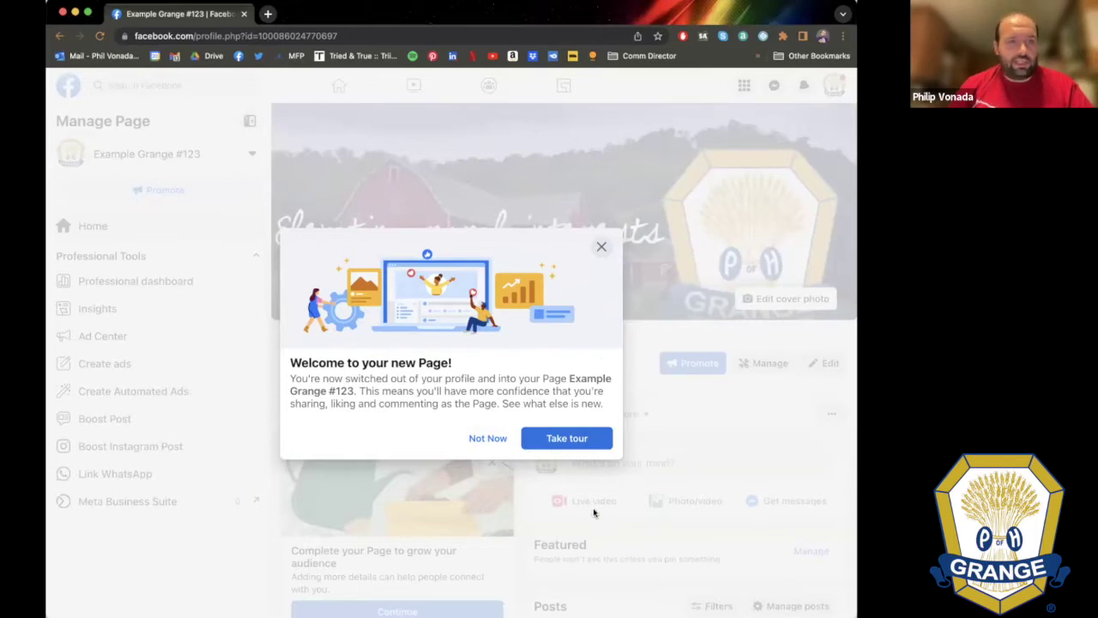
pyautogui.click(601, 249)
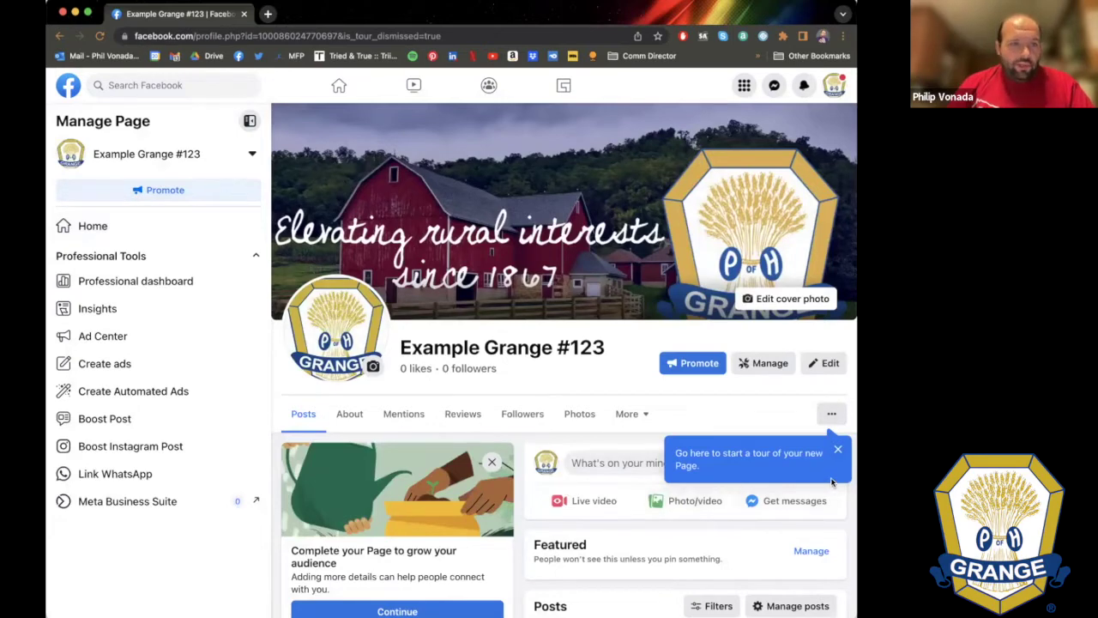
pyautogui.click(837, 420)
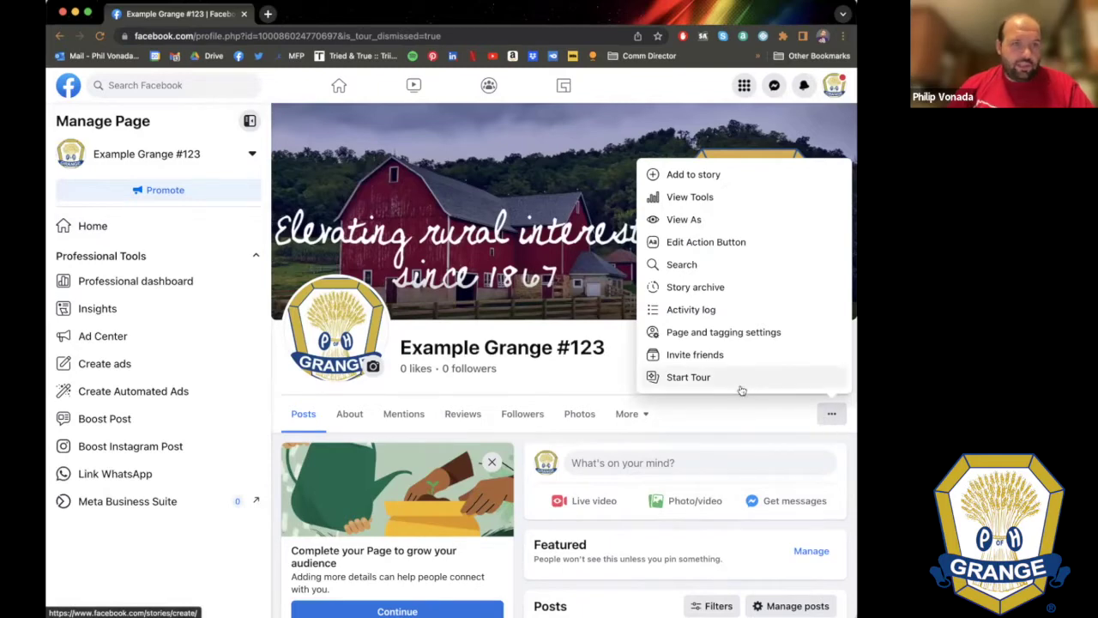
pyautogui.click(739, 419)
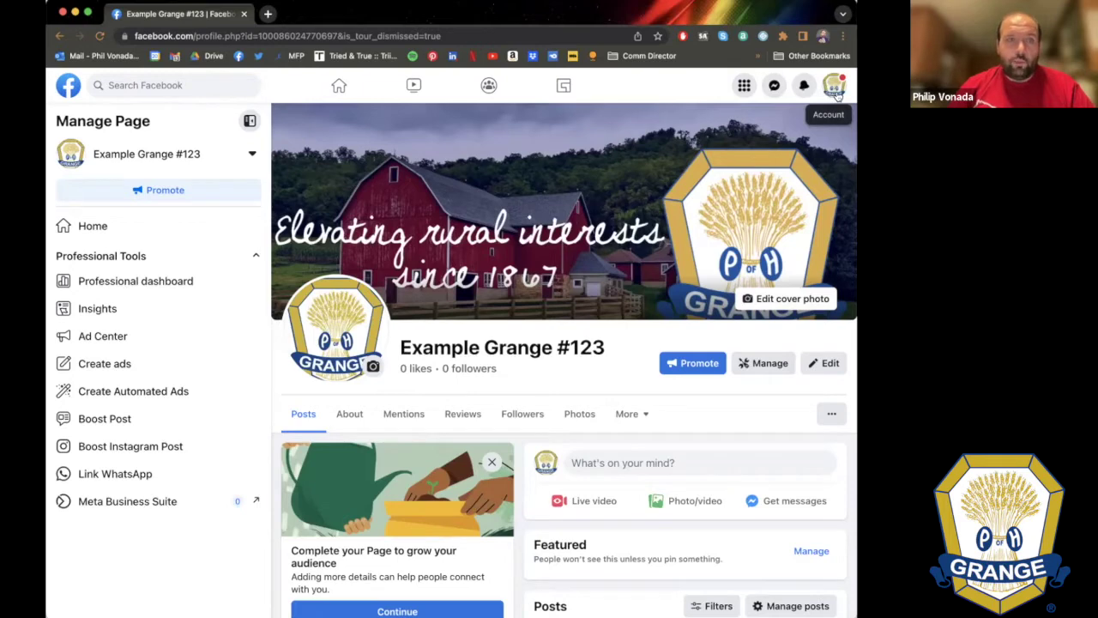
# Switch to the personal profile, back to Example Grange #123, then show the Home feed
pyautogui.click(835, 86)
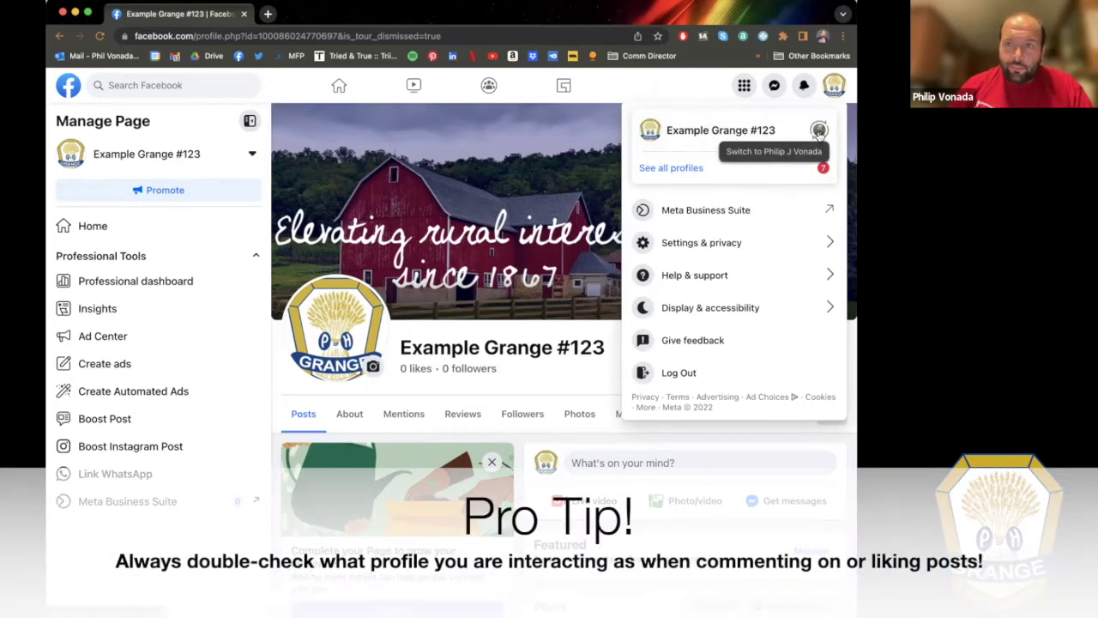
pyautogui.click(819, 131)
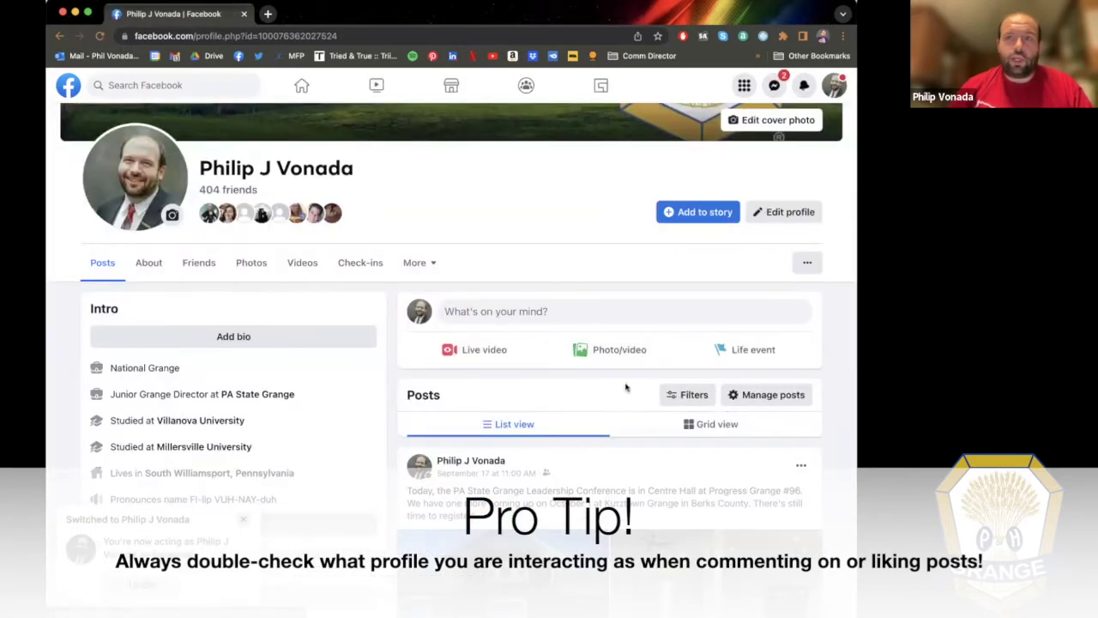
pyautogui.click(829, 87)
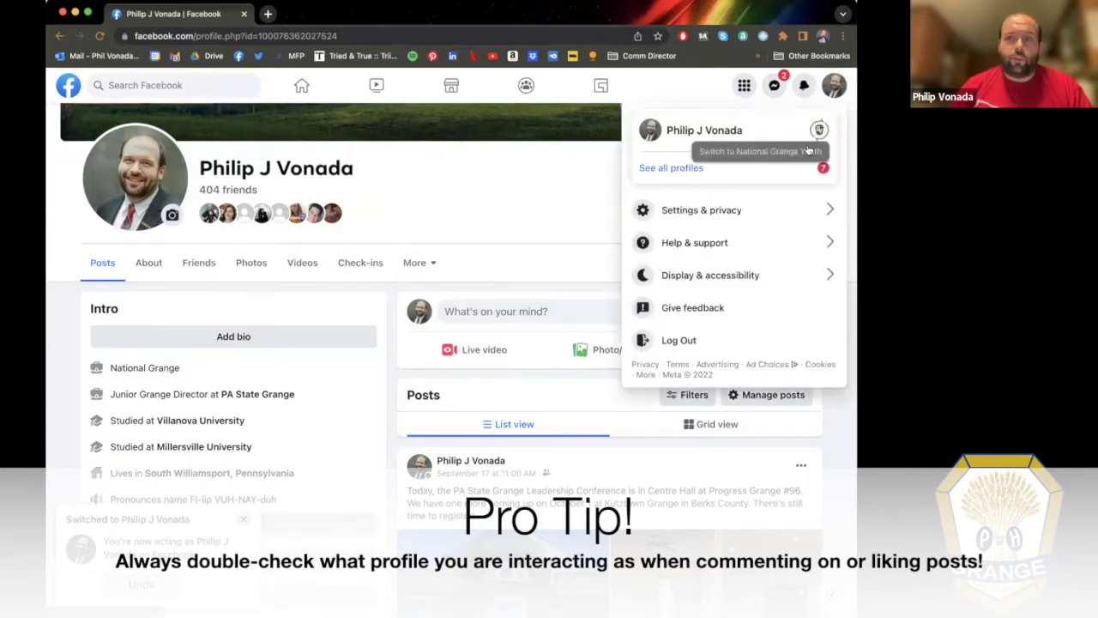
pyautogui.click(705, 170)
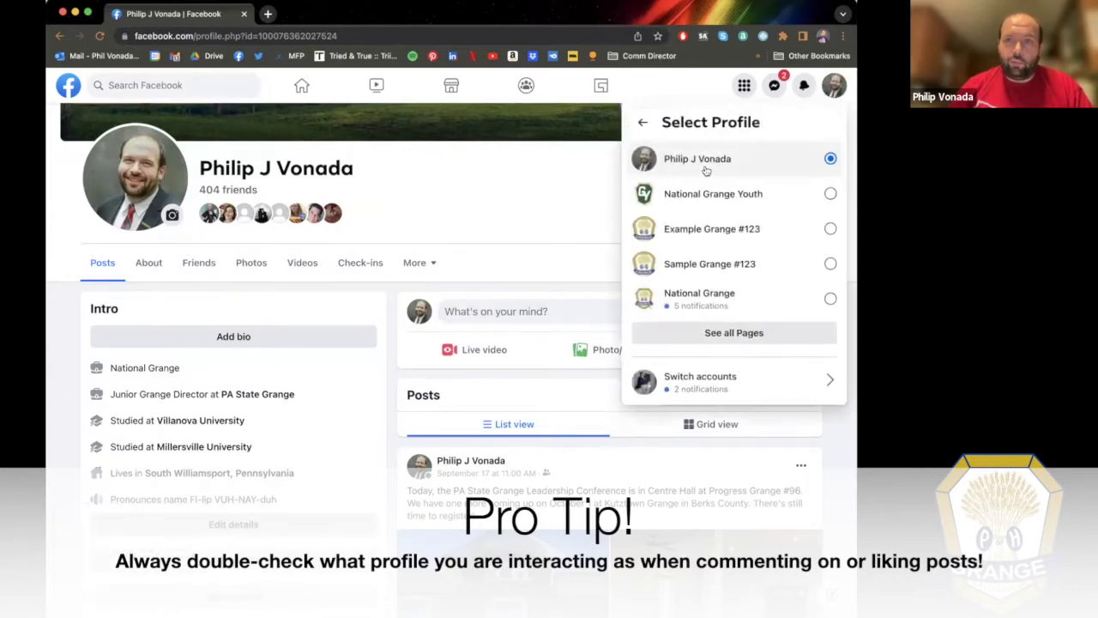
pyautogui.click(770, 231)
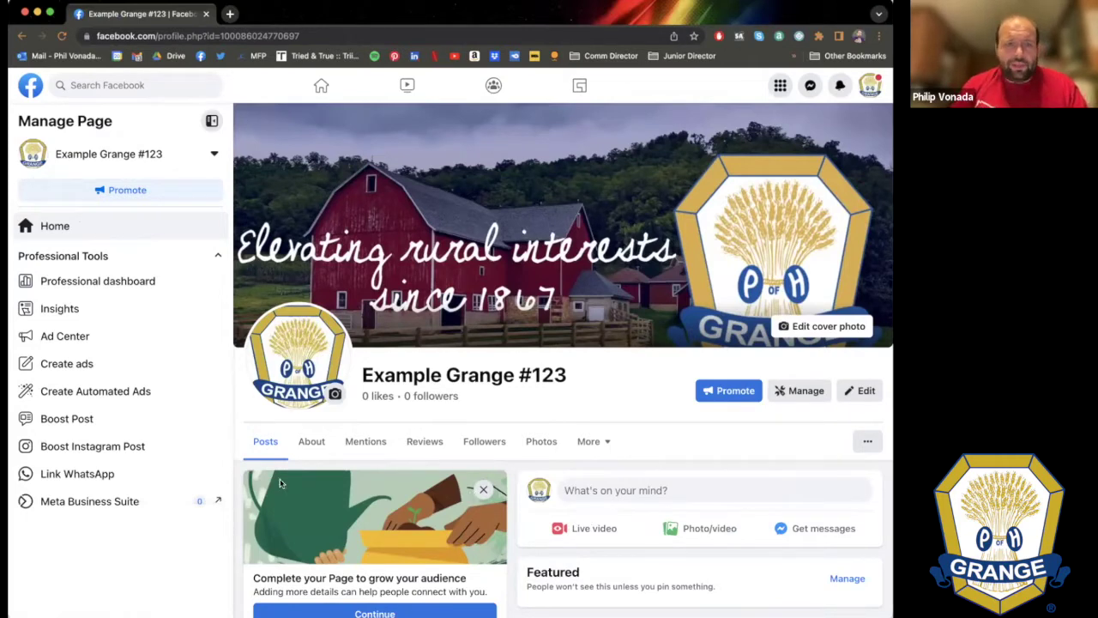
pyautogui.click(322, 89)
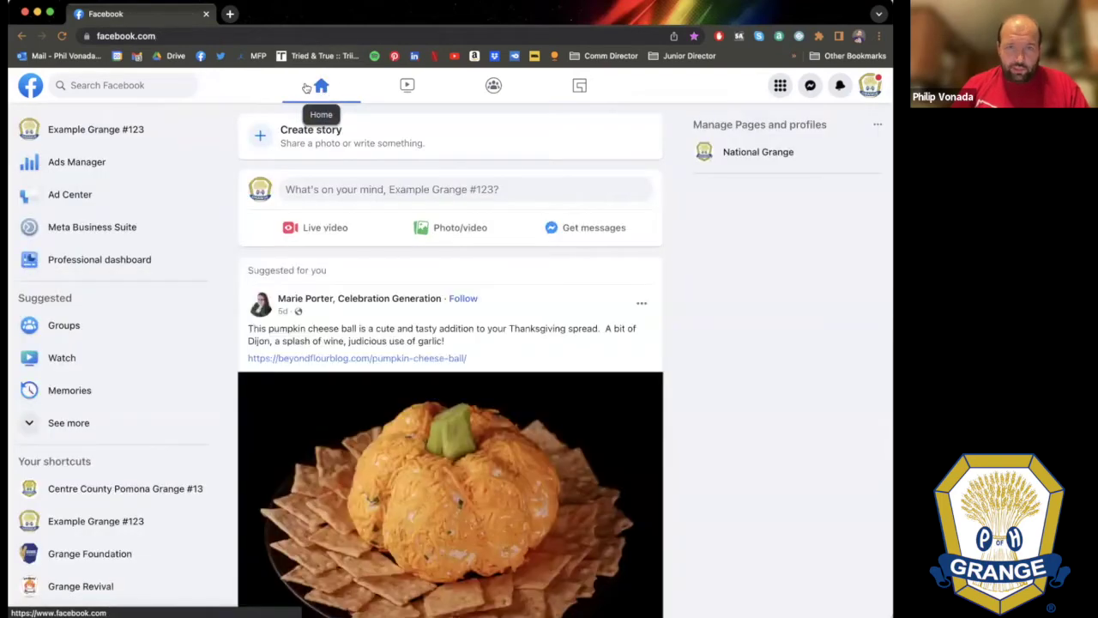
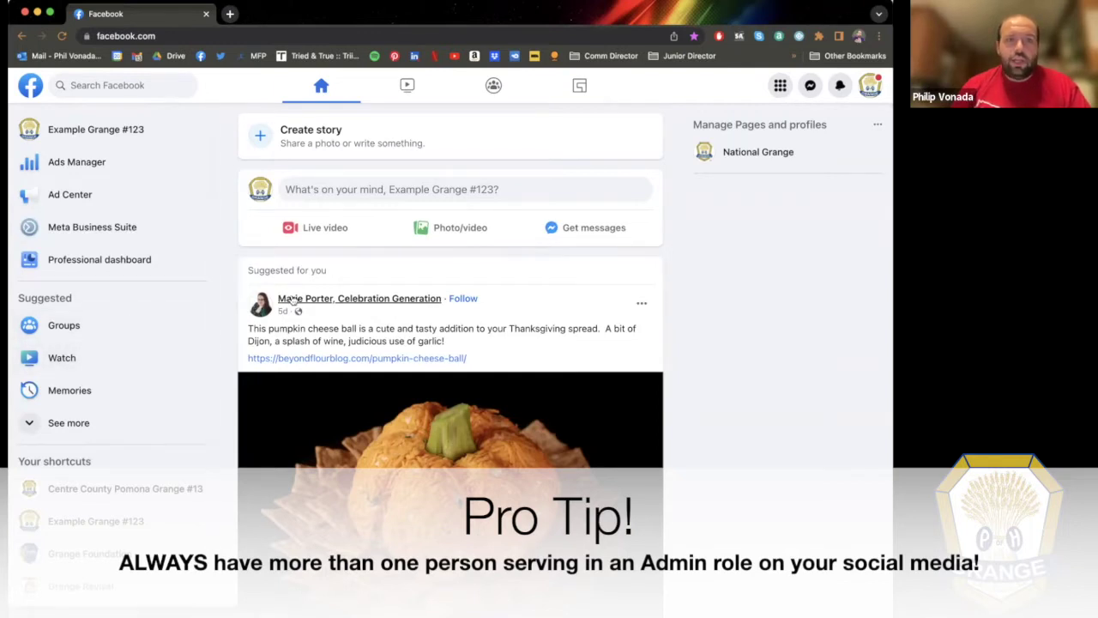
# Open the Example Grange #123 Professional dashboard and its Page access settings
pyautogui.moveTo(292, 300)
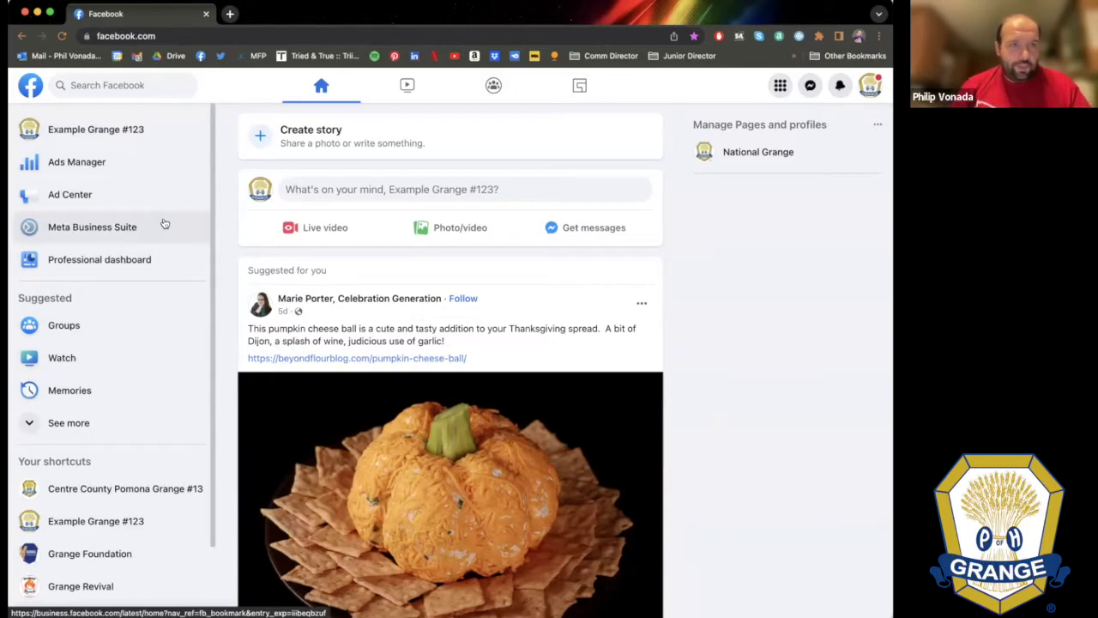
pyautogui.click(146, 260)
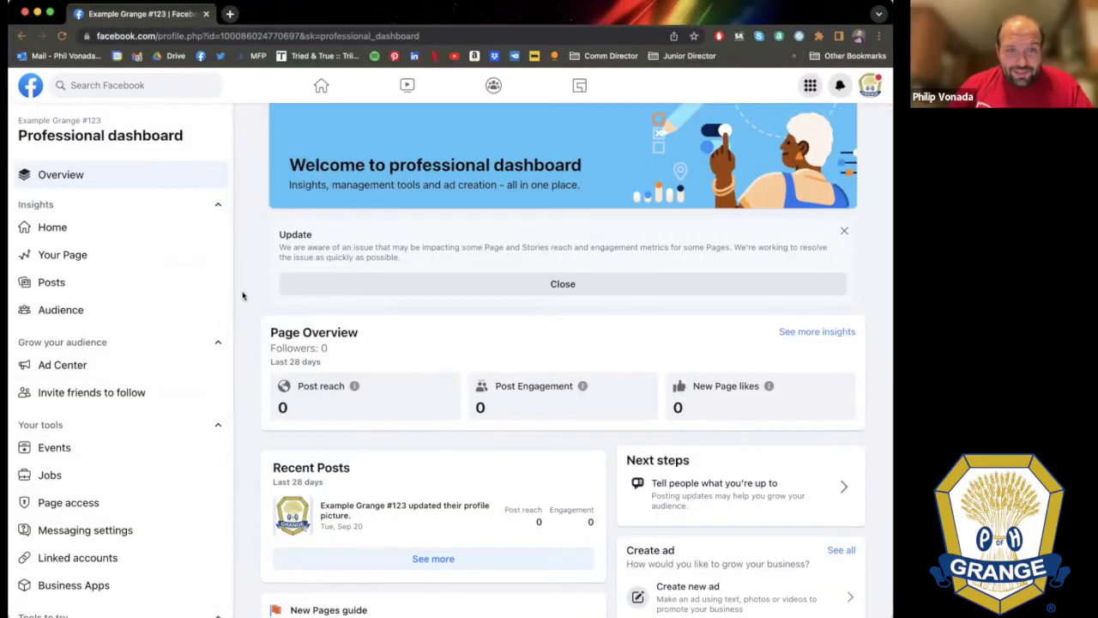
pyautogui.scroll(-5, 257, 266)
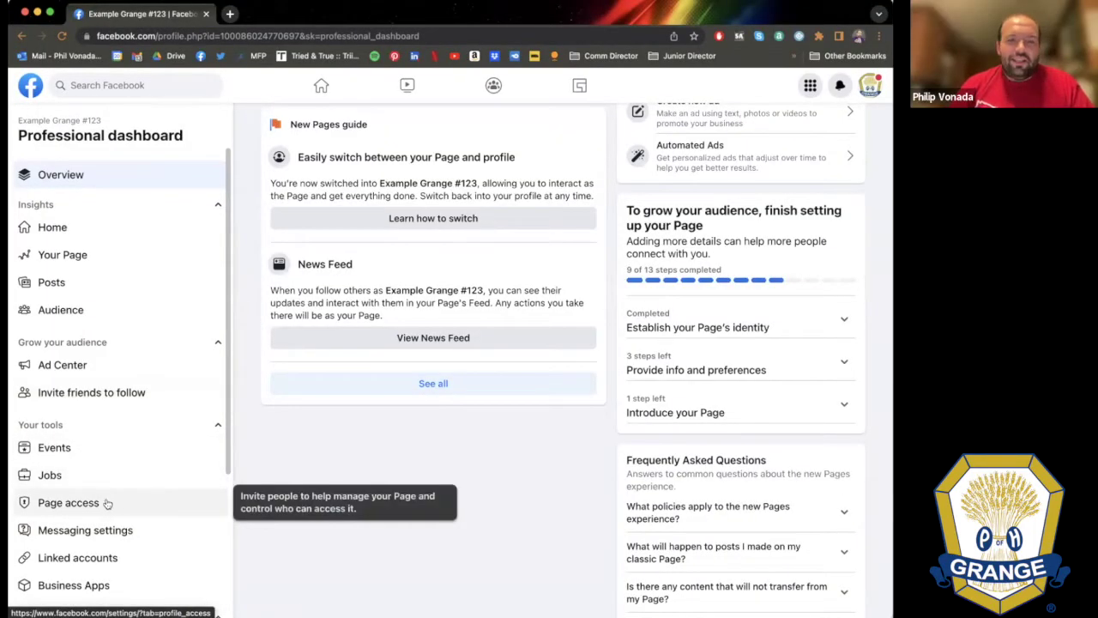
pyautogui.click(104, 504)
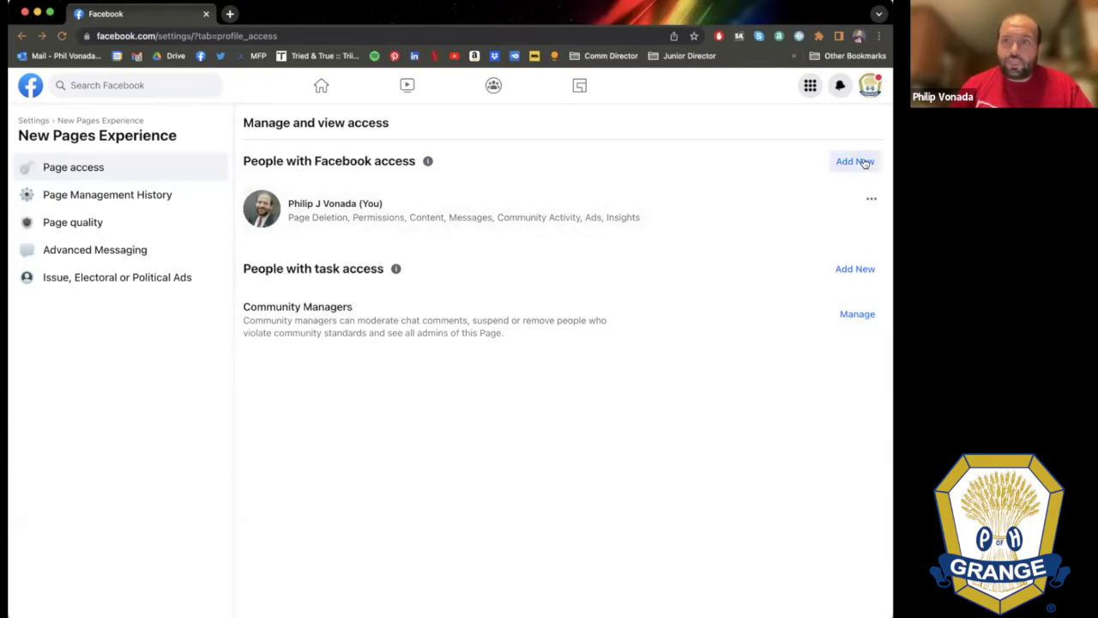
# Search for the second person and grant them full-control Facebook access to the Page
pyautogui.click(864, 163)
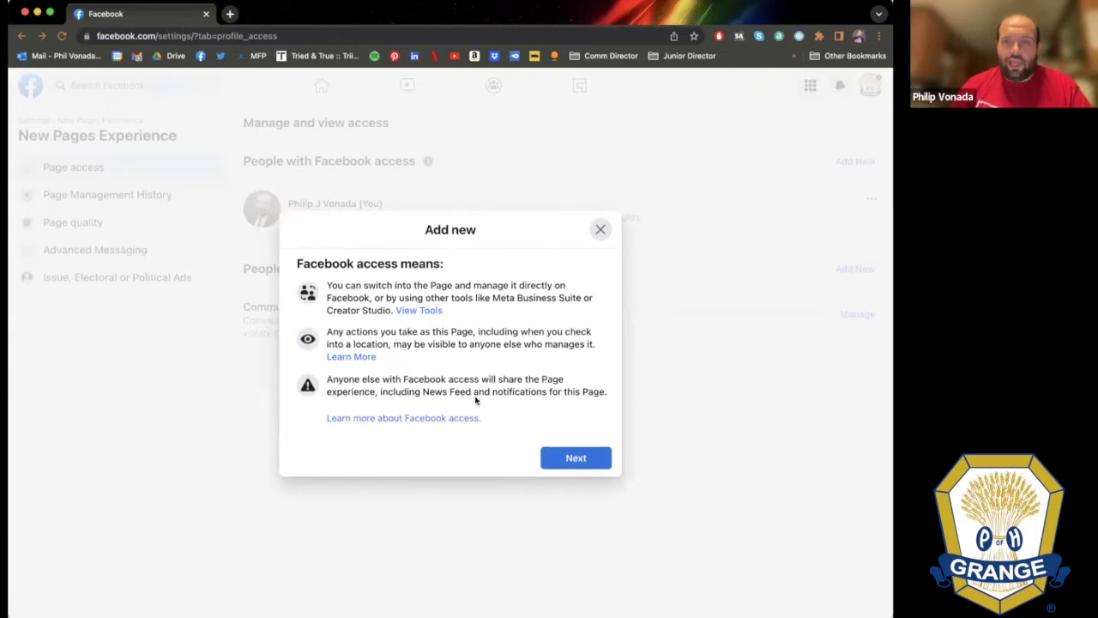
pyautogui.click(573, 458)
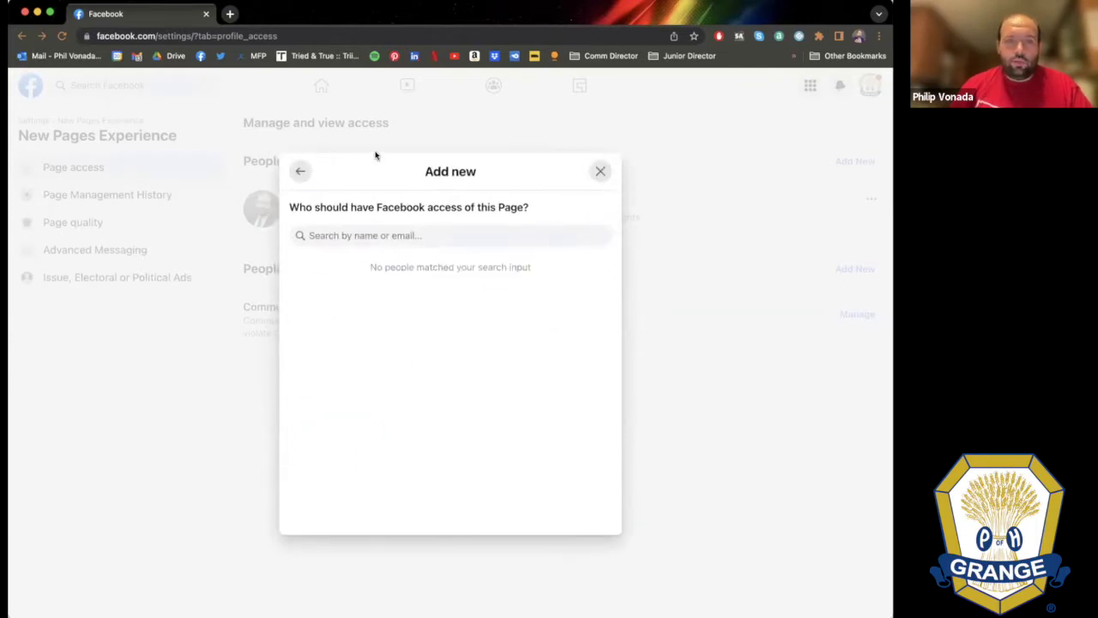
pyautogui.click(379, 235)
pyautogui.write('amanda')
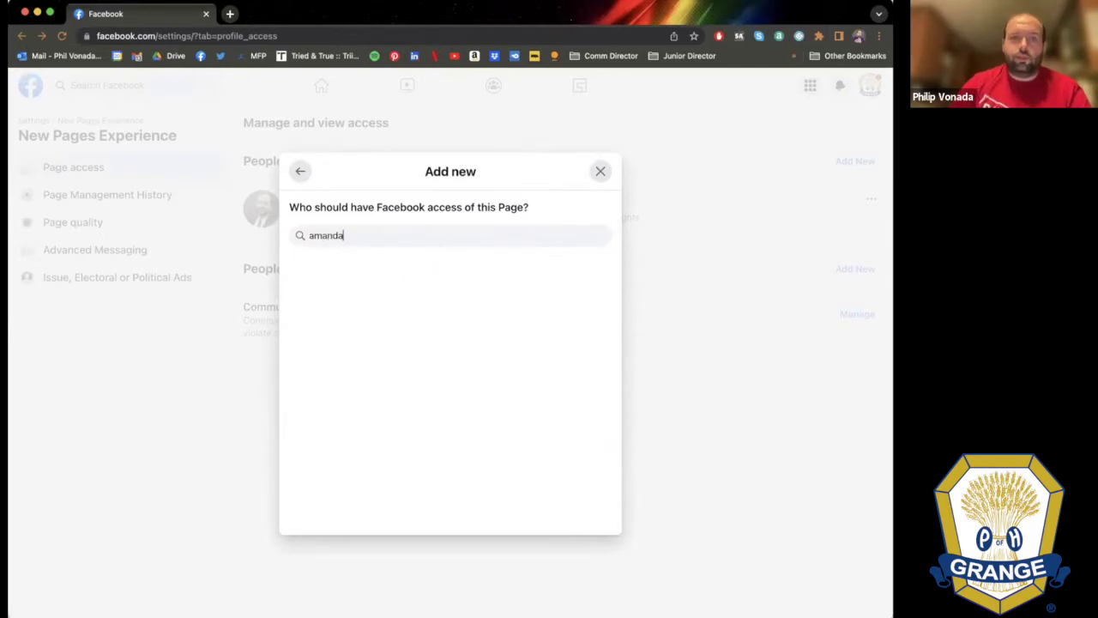
pyautogui.write(' b')
pyautogui.click(348, 271)
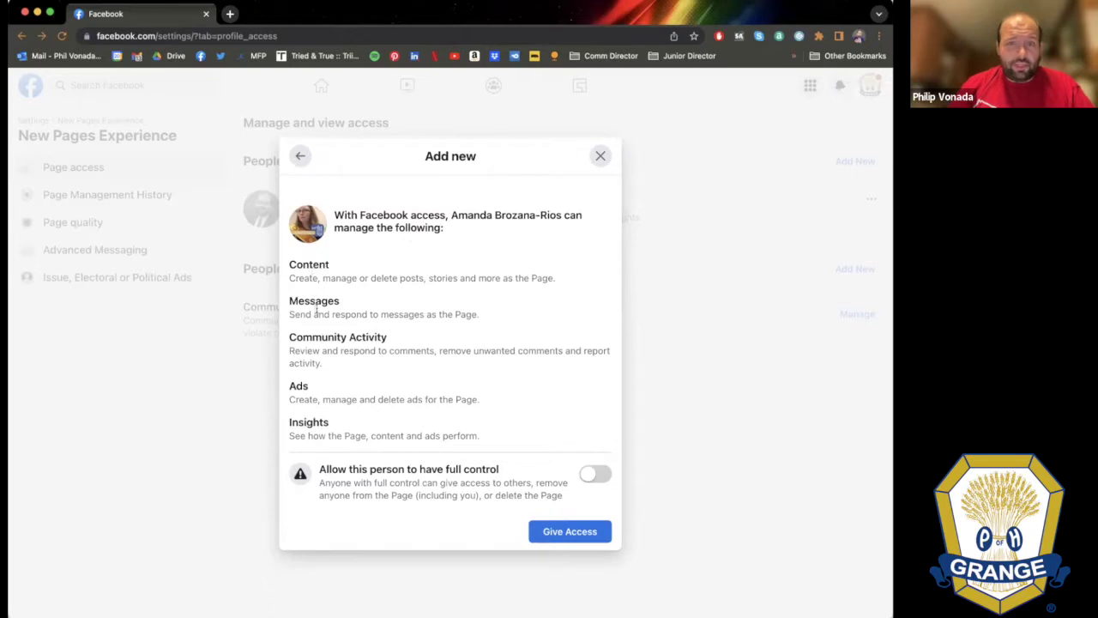
pyautogui.click(601, 484)
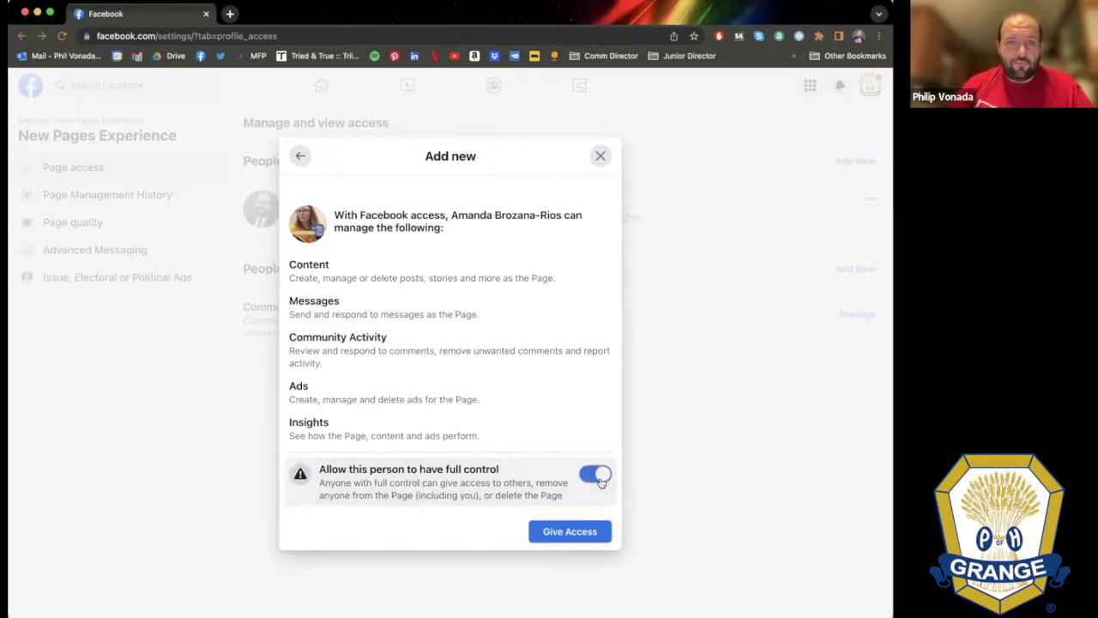
pyautogui.click(579, 531)
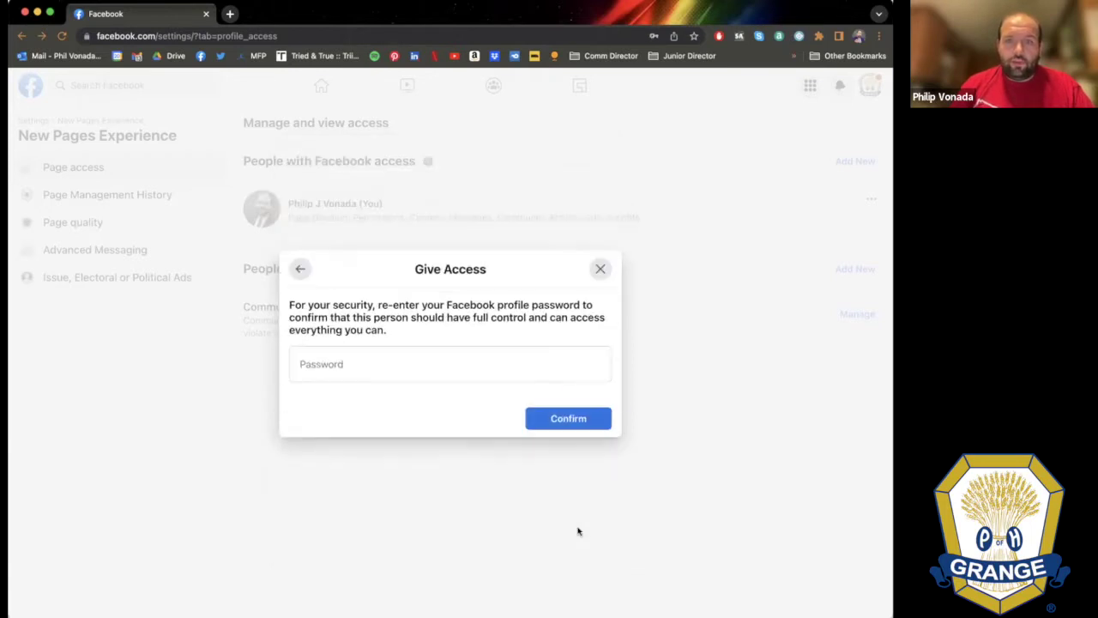
# Confirm the full-control access grant with the account password
pyautogui.click(422, 367)
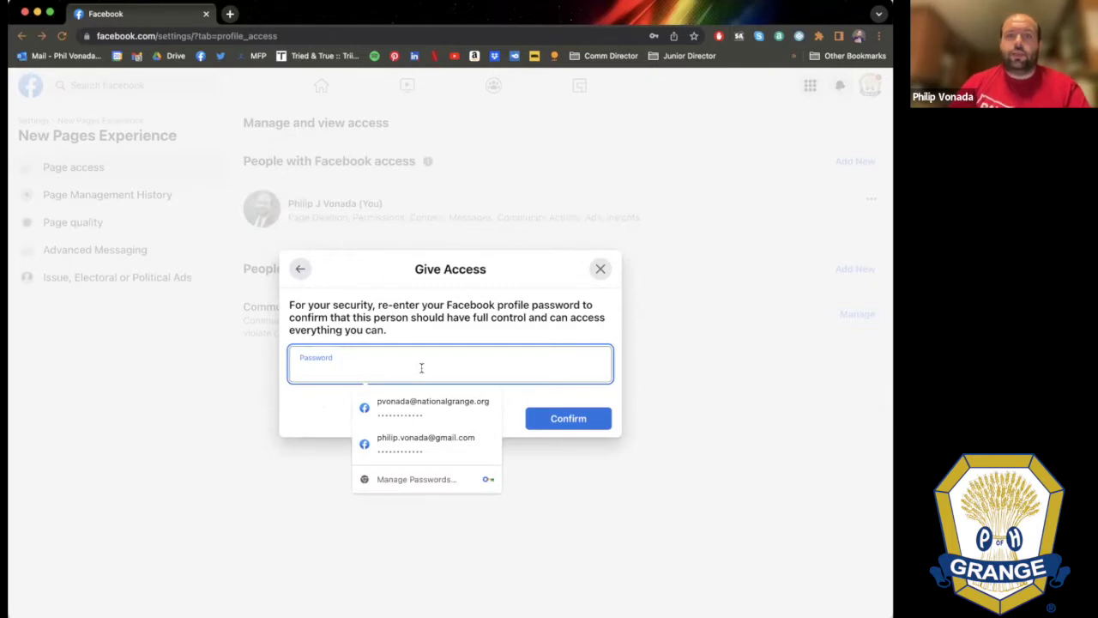
pyautogui.write('************')
pyautogui.press('Return')
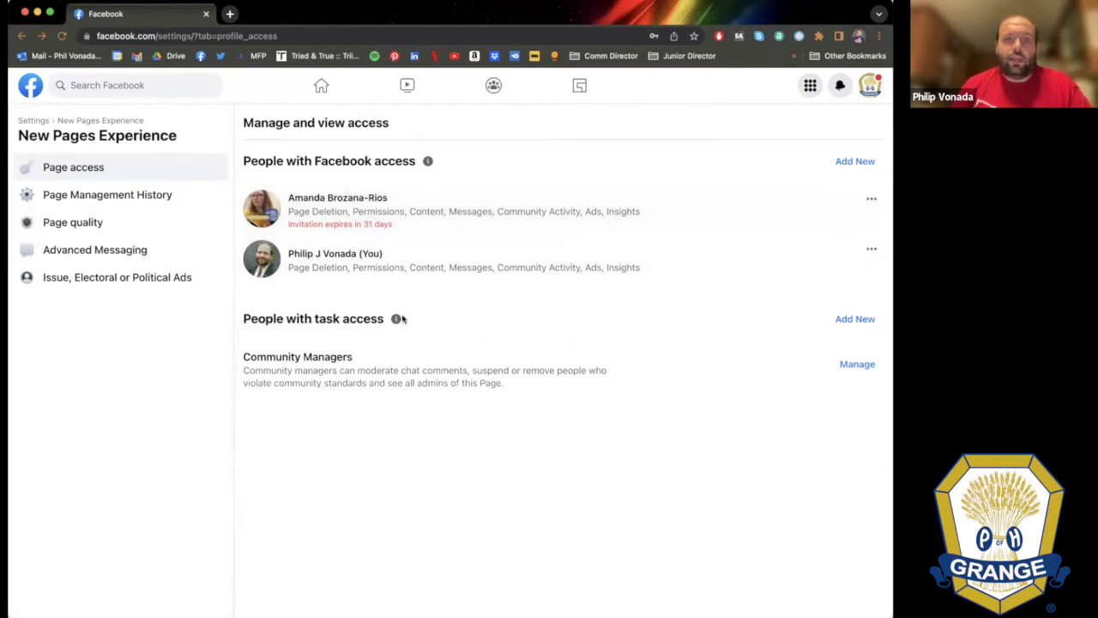
# Give another searched person task access with Content, Messages and Community Activity enabled
pyautogui.click(863, 317)
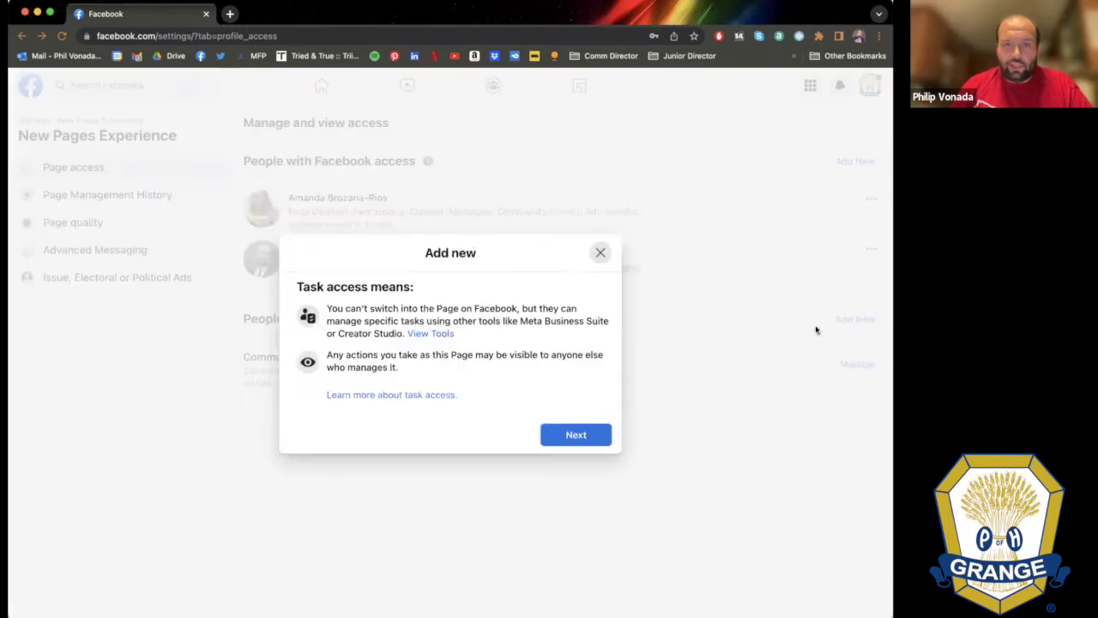
pyautogui.click(552, 439)
pyautogui.click(410, 246)
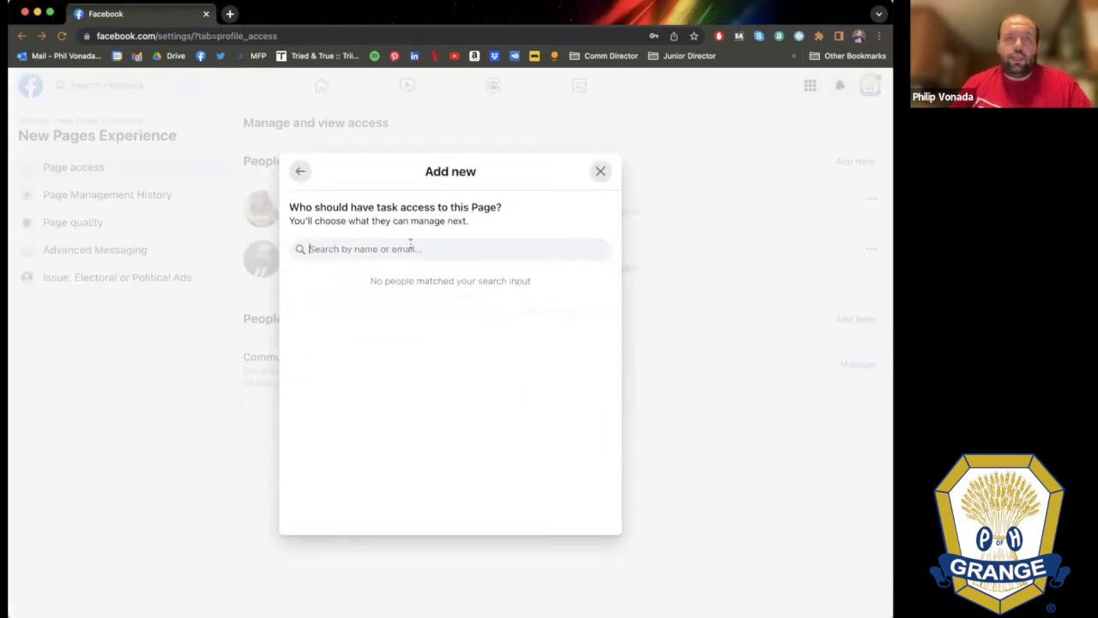
pyautogui.write('caro')
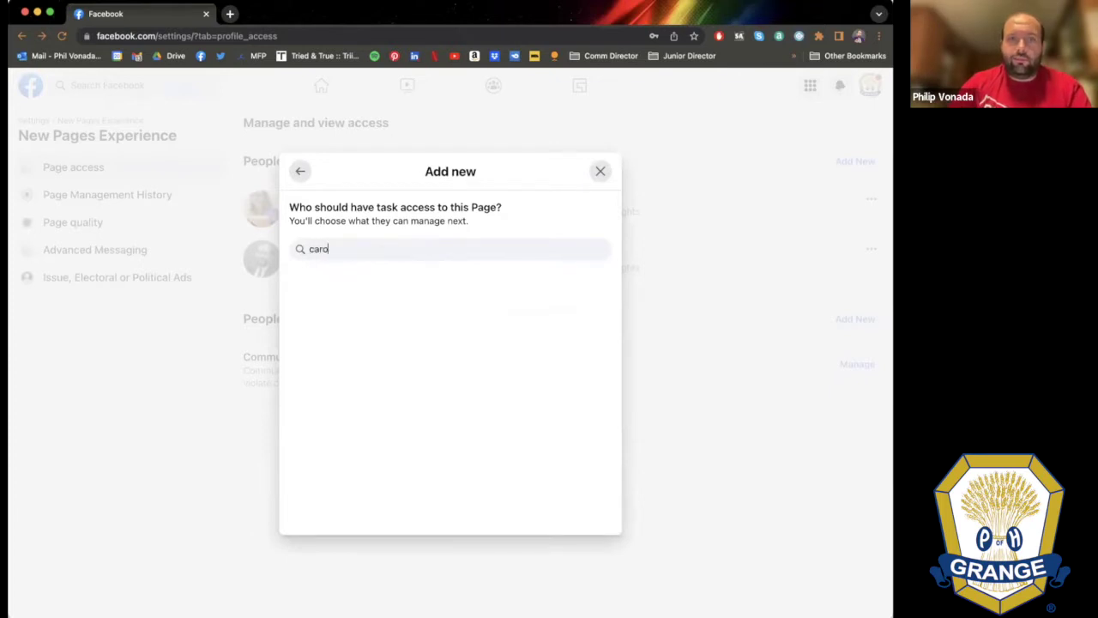
pyautogui.write('lynn')
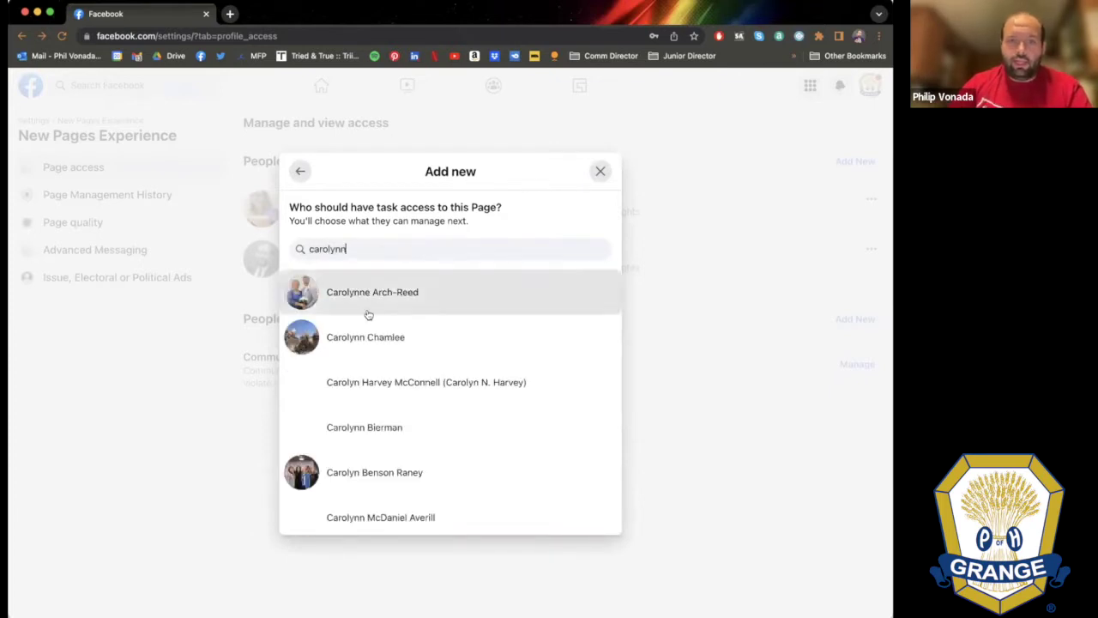
pyautogui.click(352, 336)
pyautogui.moveTo(616, 296)
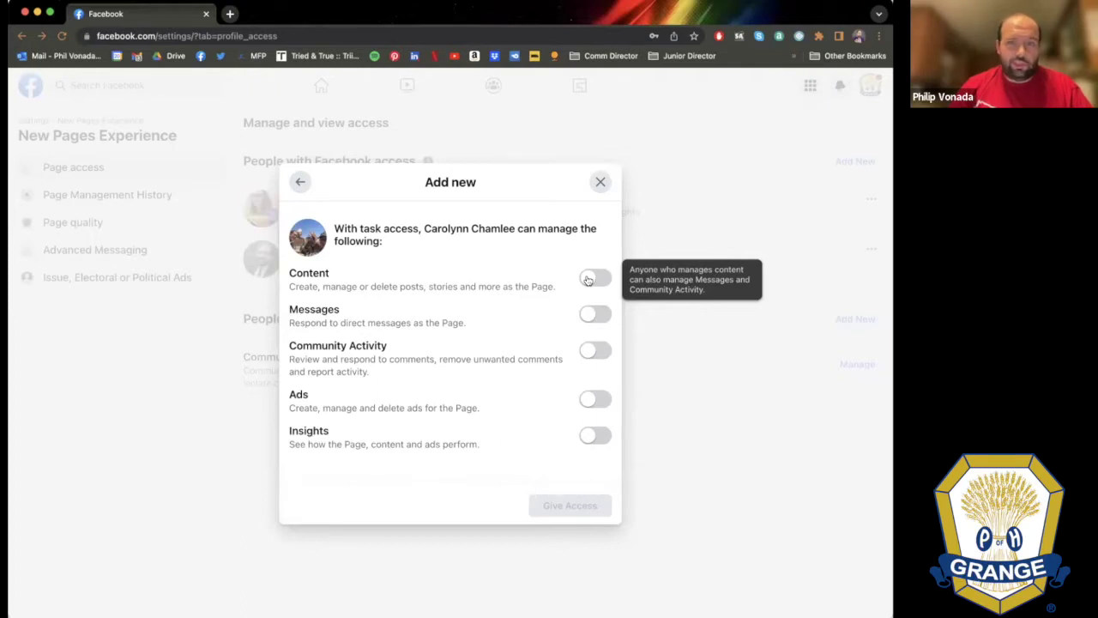
pyautogui.click(588, 280)
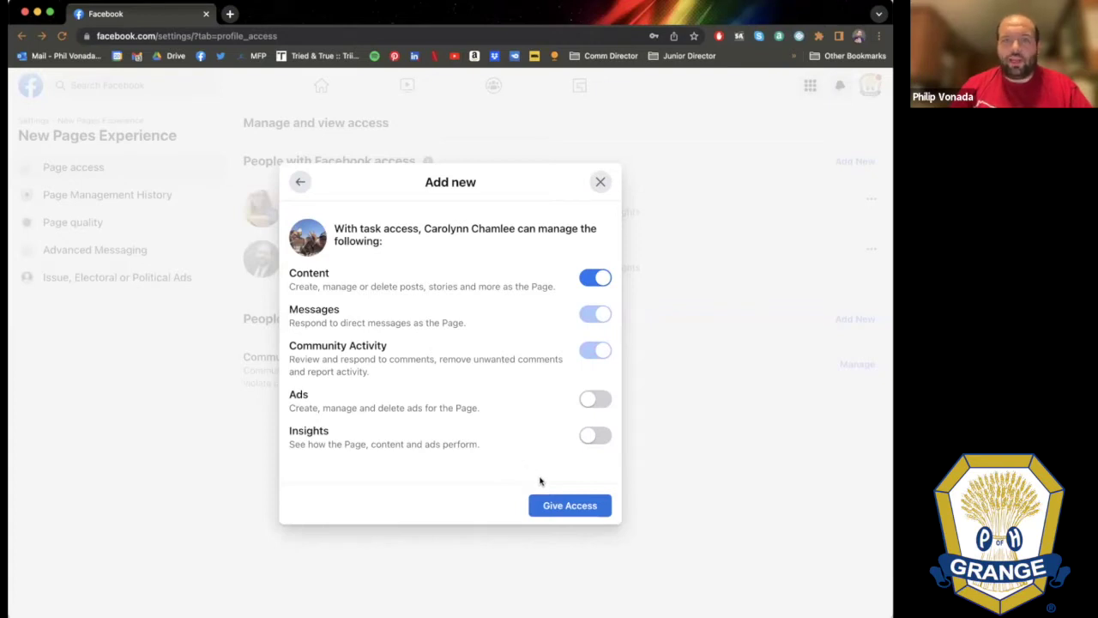
pyautogui.moveTo(563, 319)
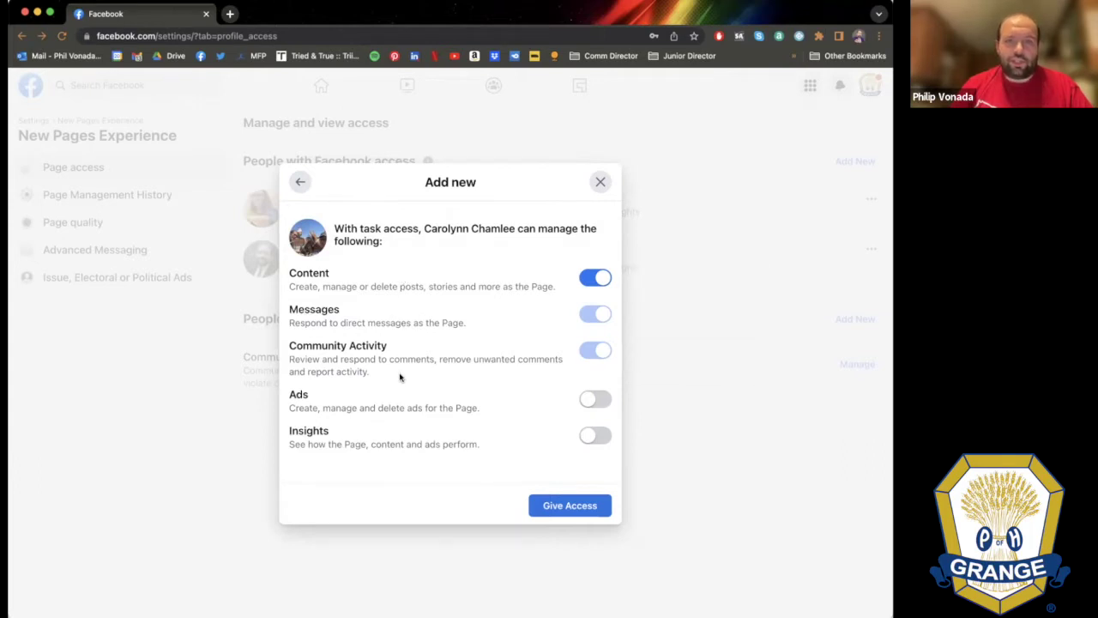
pyautogui.click(566, 509)
# Confirm the task-access grant using the saved password and review the updated access list
pyautogui.click(498, 368)
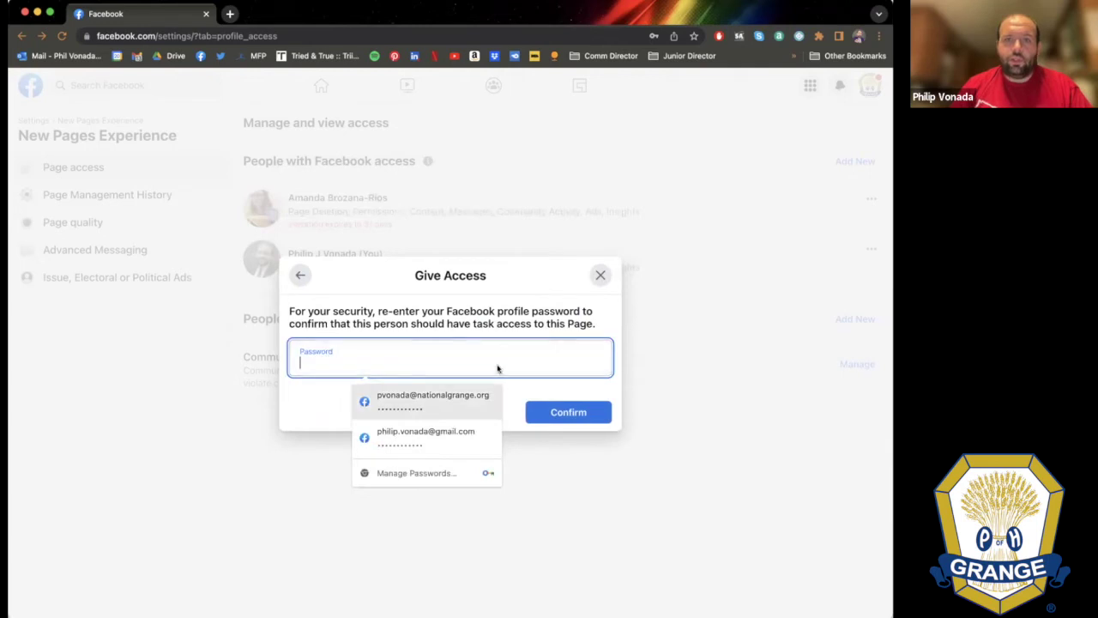
pyautogui.click(500, 393)
pyautogui.click(546, 421)
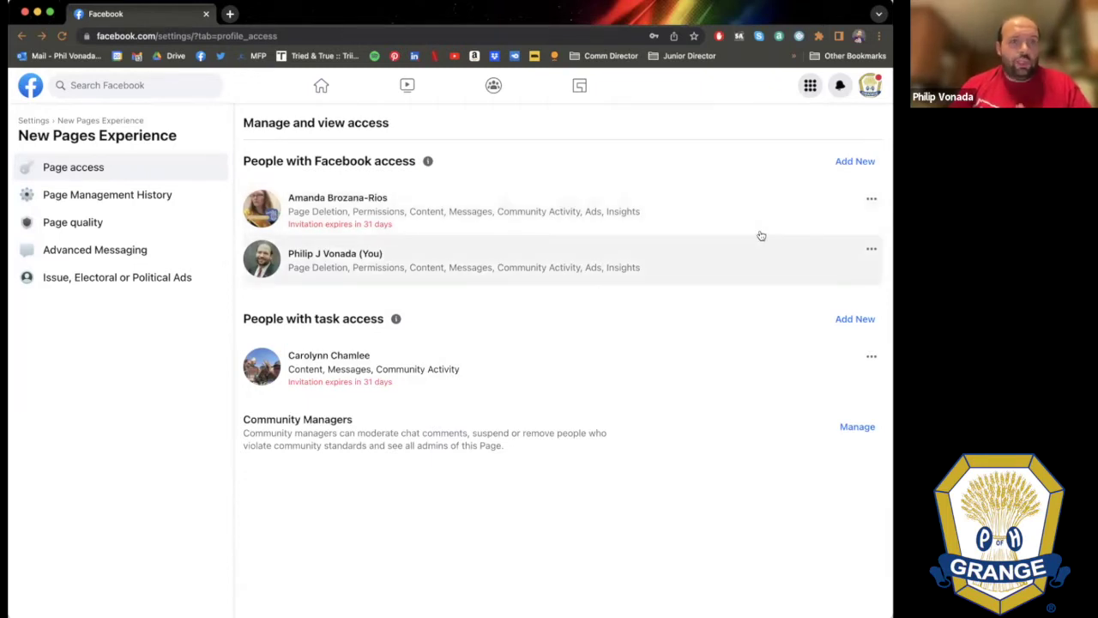
pyautogui.scroll(-1, 437, 535)
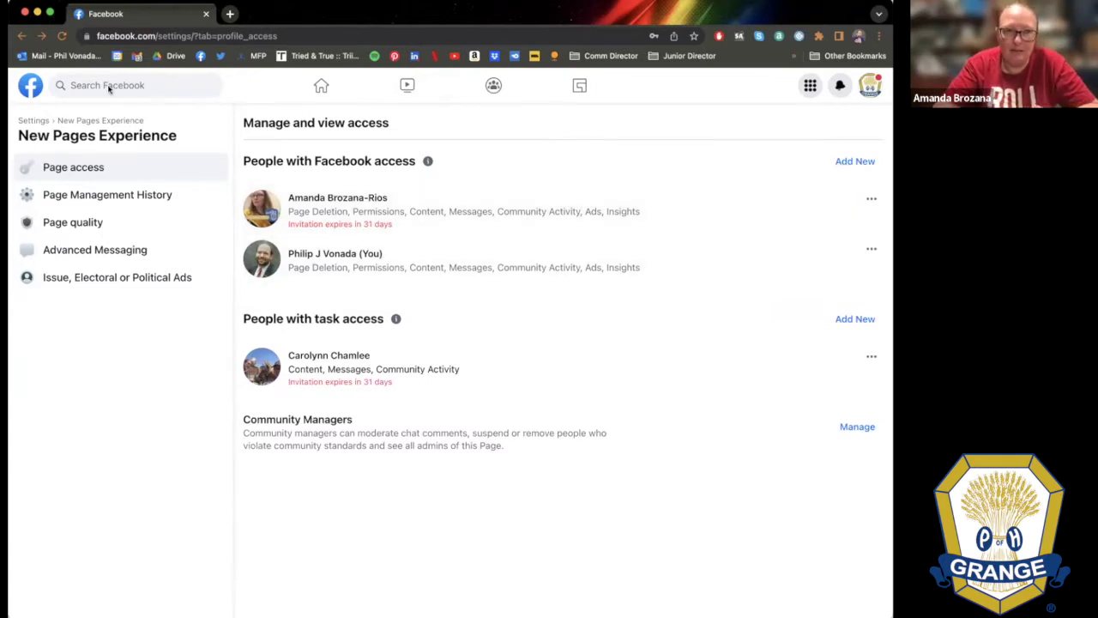
# Return to the home feed and open the Example Grange #123 Page
pyautogui.click(29, 89)
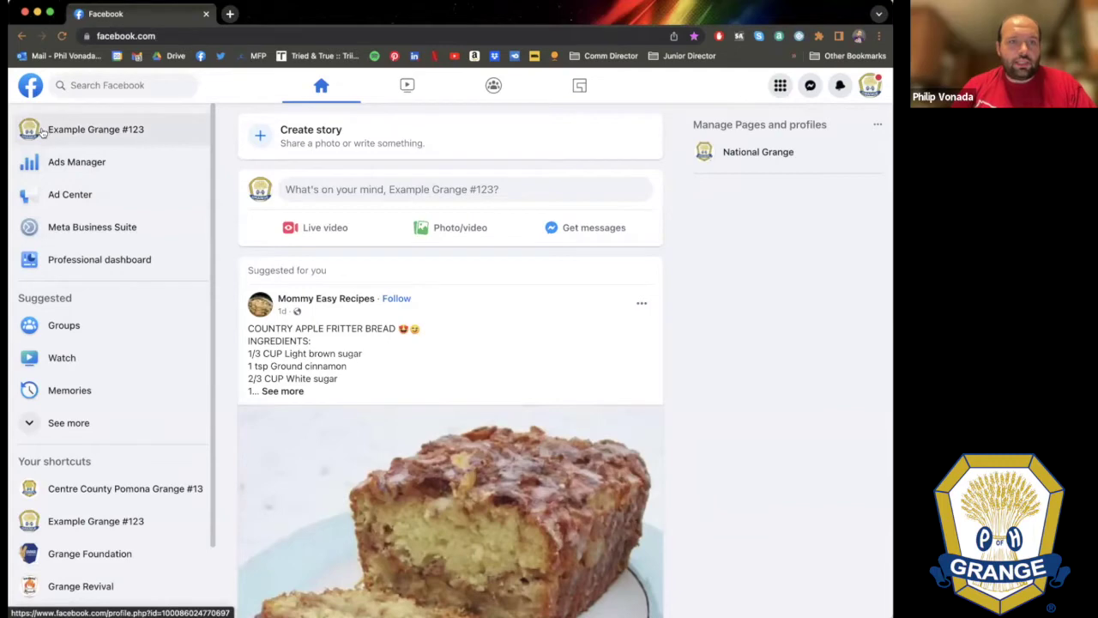
pyautogui.click(138, 129)
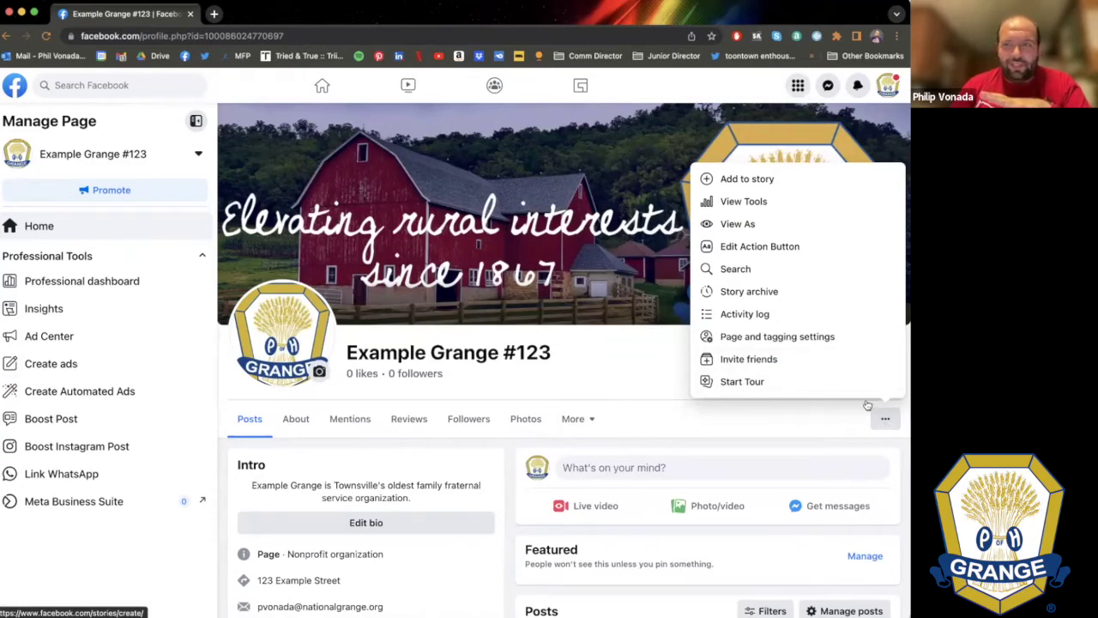
# Switch to the personal profile for inviting friends, browse the friend list, then close it
pyautogui.click(847, 358)
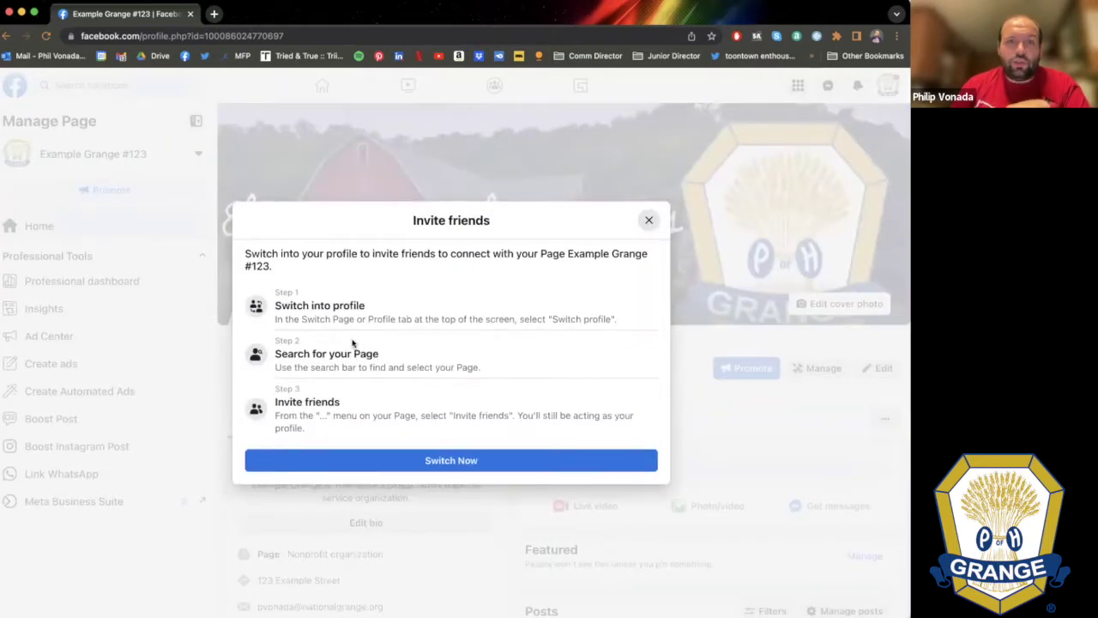
pyautogui.click(442, 462)
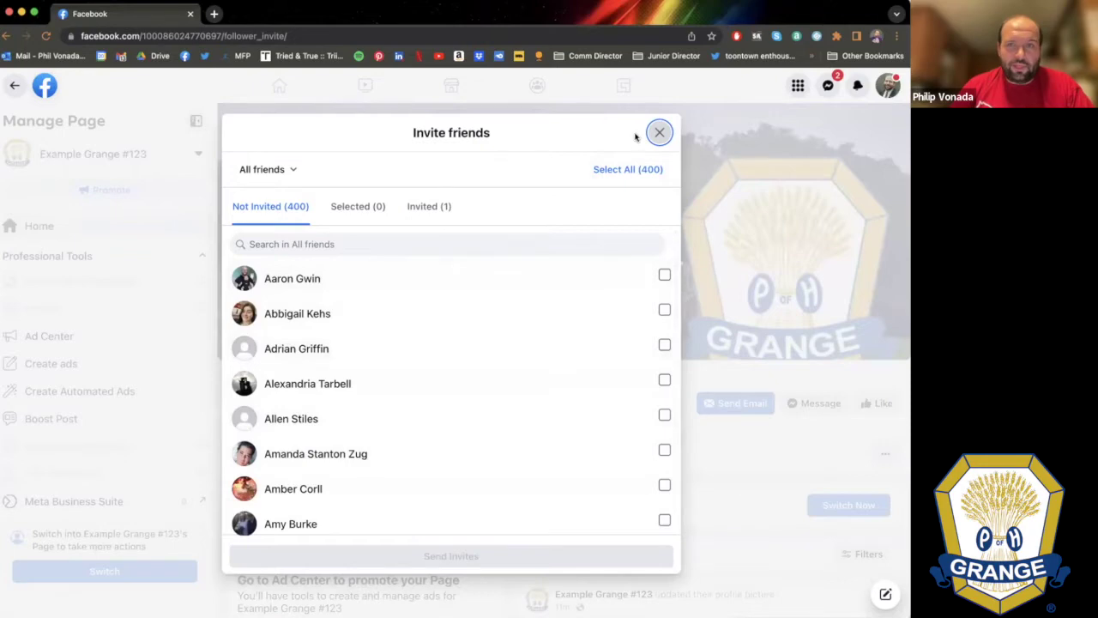
pyautogui.scroll(-2, 454, 466)
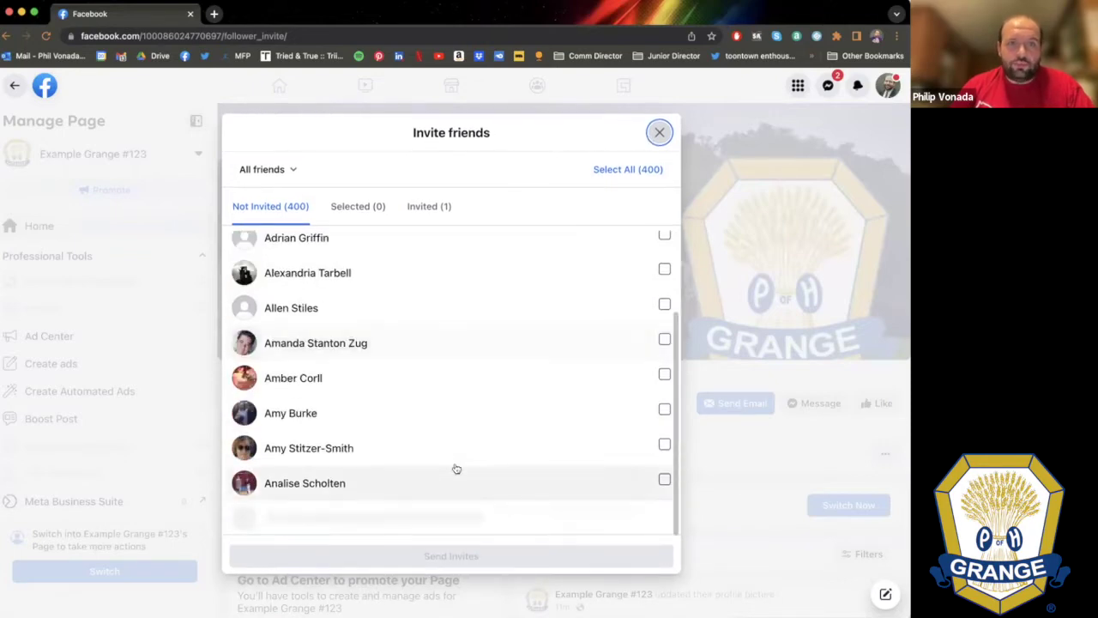
pyautogui.scroll(2, 454, 466)
pyautogui.press('Escape')
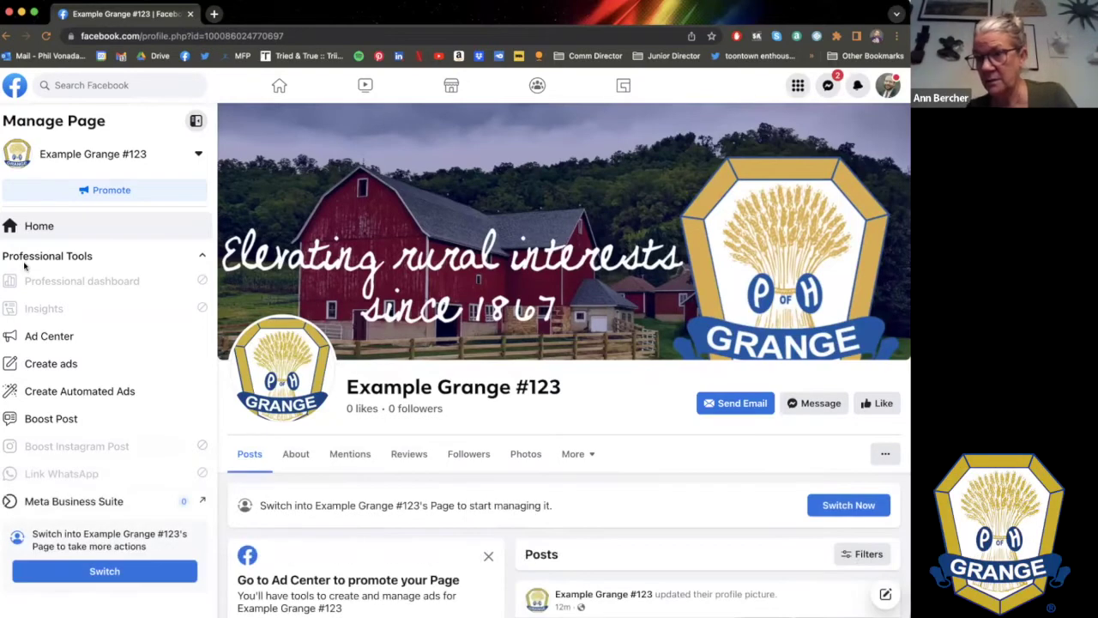
pyautogui.moveTo(122, 323)
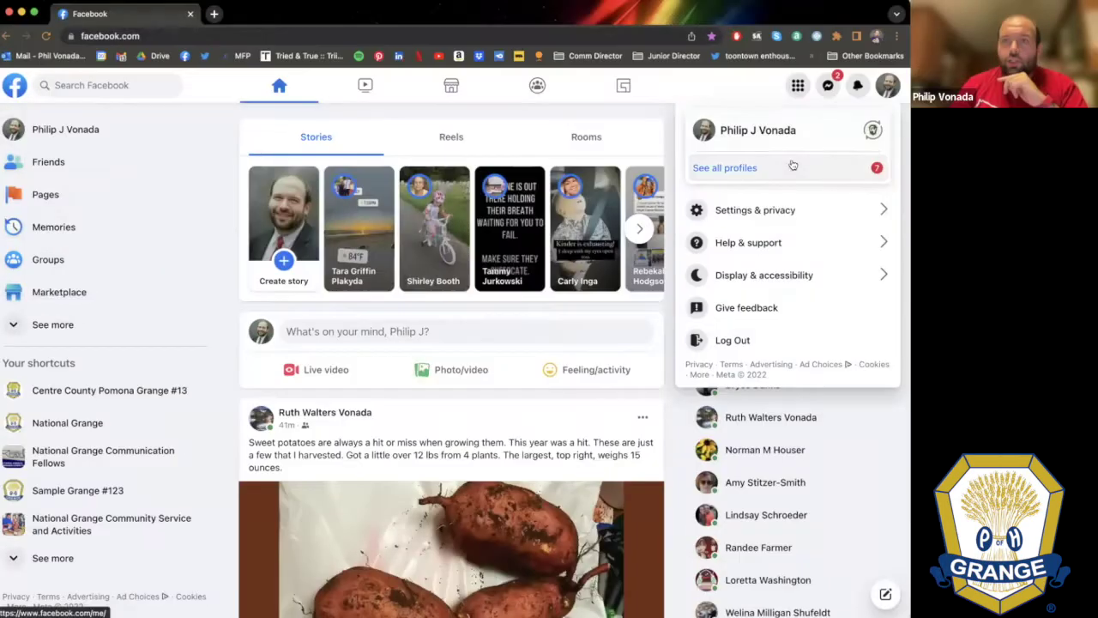
# Switch the active profile back to the Example Grange #123 Page
pyautogui.click(712, 167)
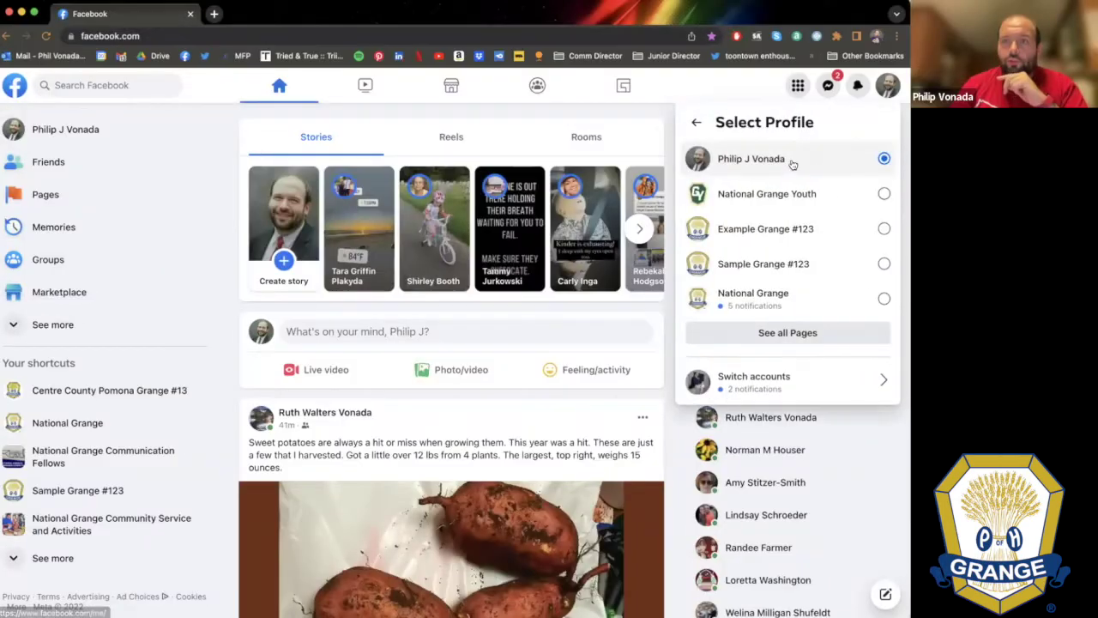
pyautogui.click(756, 228)
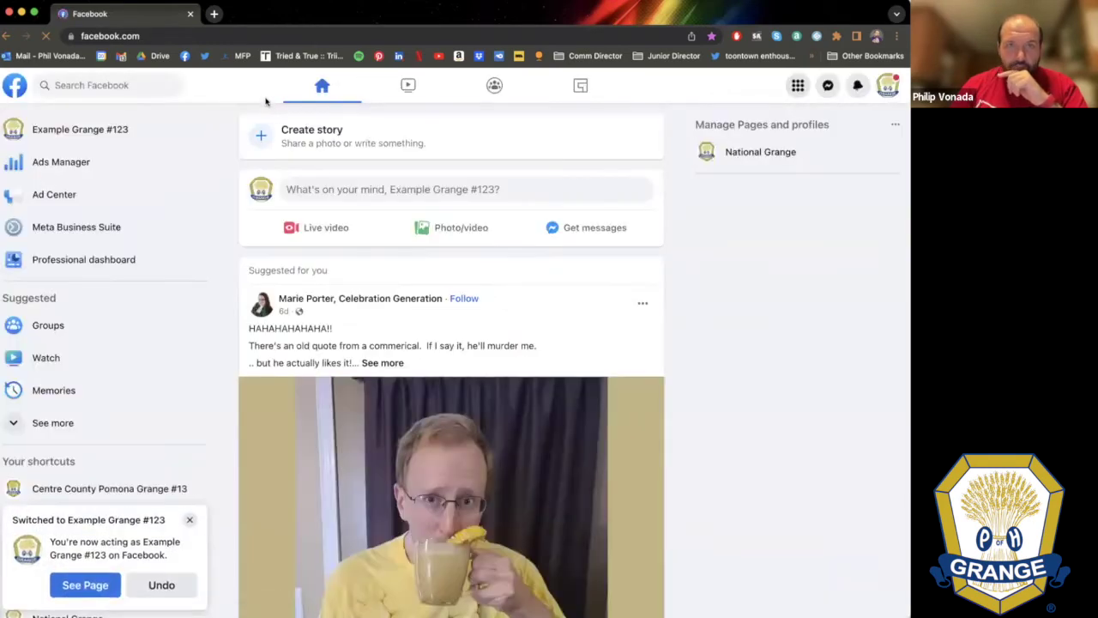
pyautogui.click(189, 520)
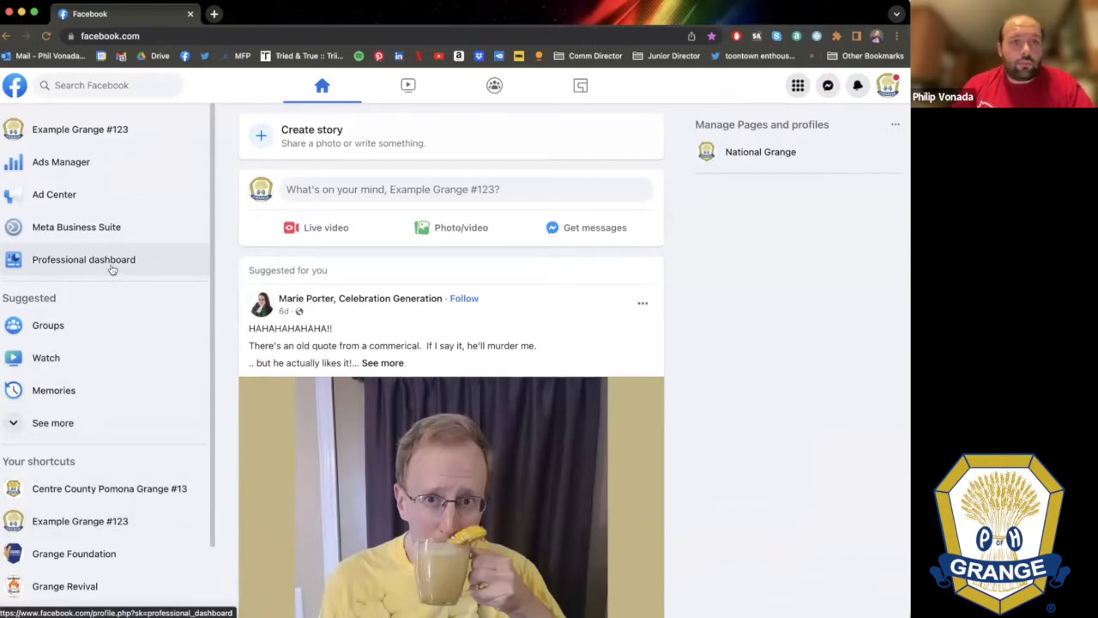
# Open Meta Business Suite for Example Grange #123 and show its All tools list
pyautogui.click(69, 131)
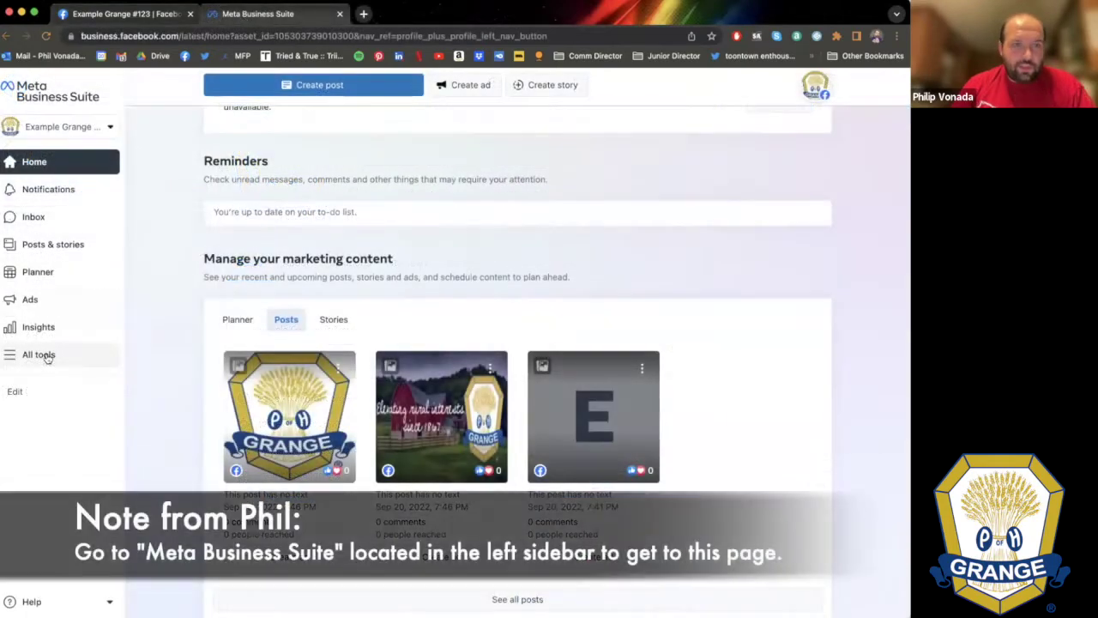
pyautogui.click(39, 354)
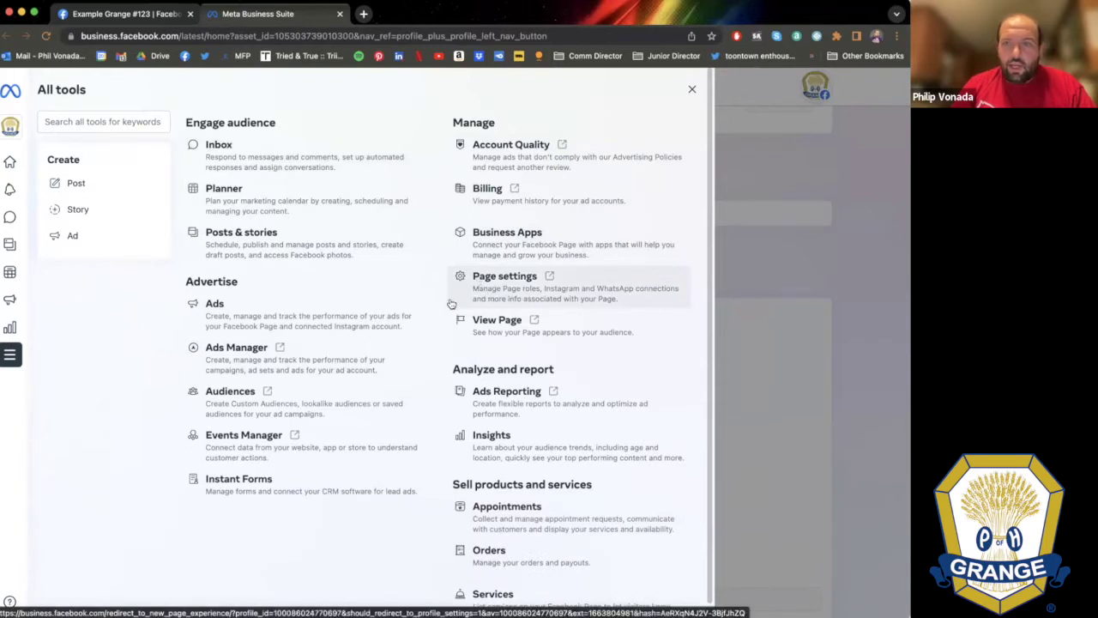
# Open Page settings from the Manage section of All tools
pyautogui.click(483, 293)
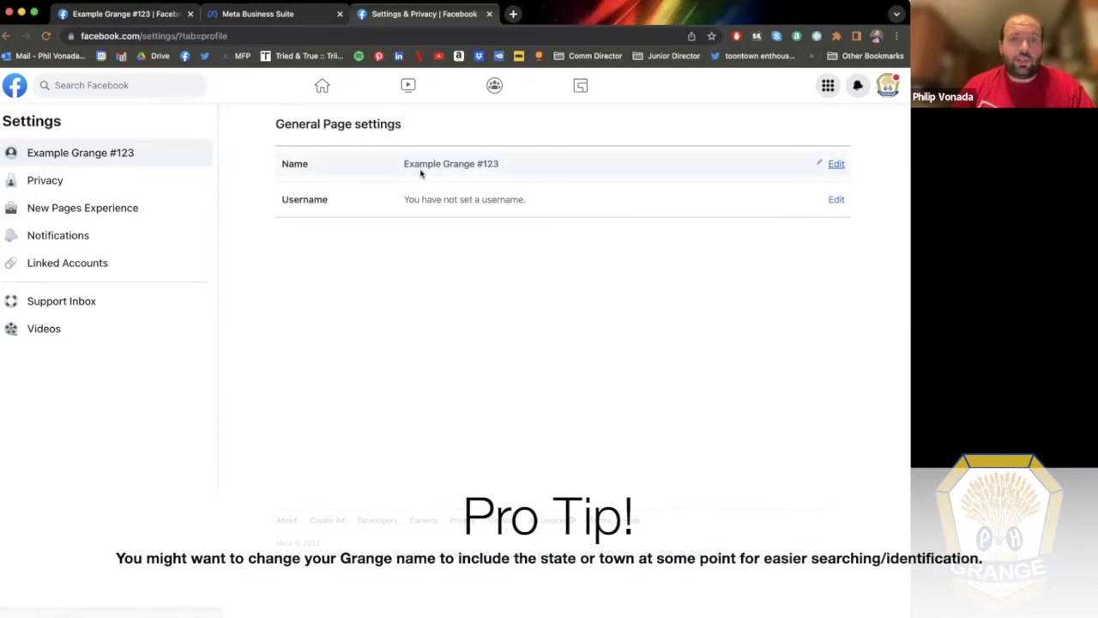
# Set the Page username to examplegrange123, leaving the name Example Grange #123 unchanged
pyautogui.click(837, 164)
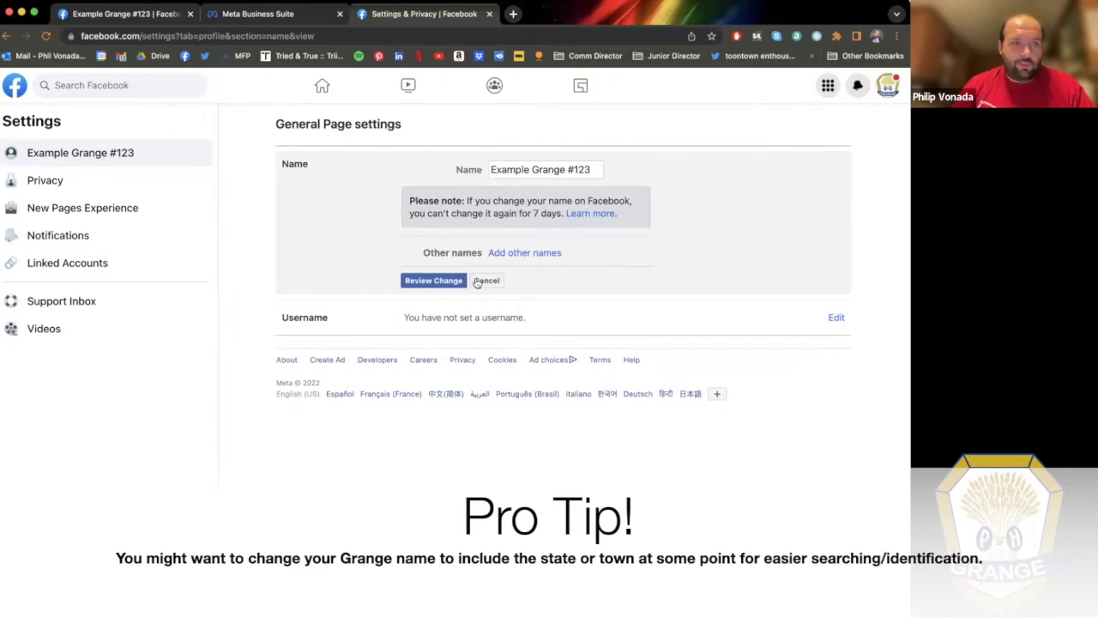
pyautogui.click(481, 281)
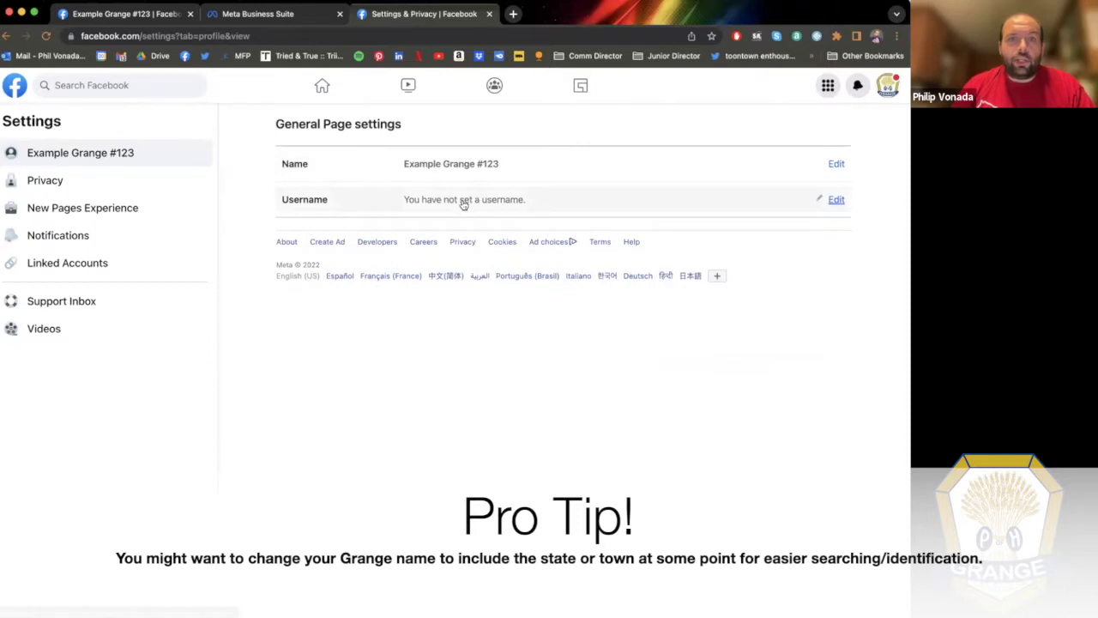
pyautogui.click(463, 202)
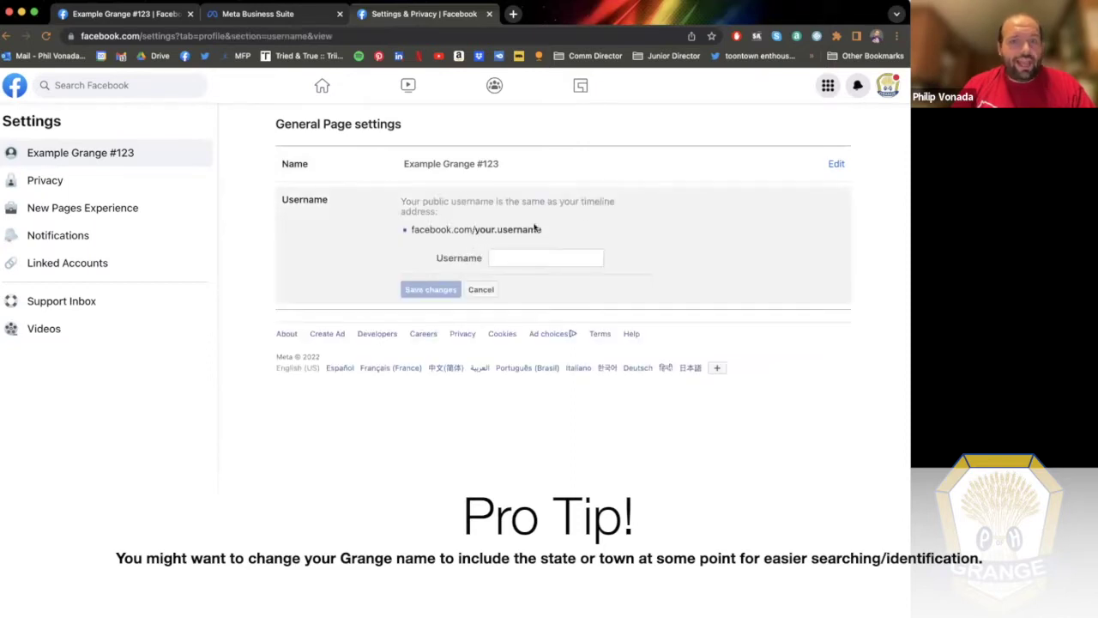
pyautogui.click(551, 256)
pyautogui.write('example123')
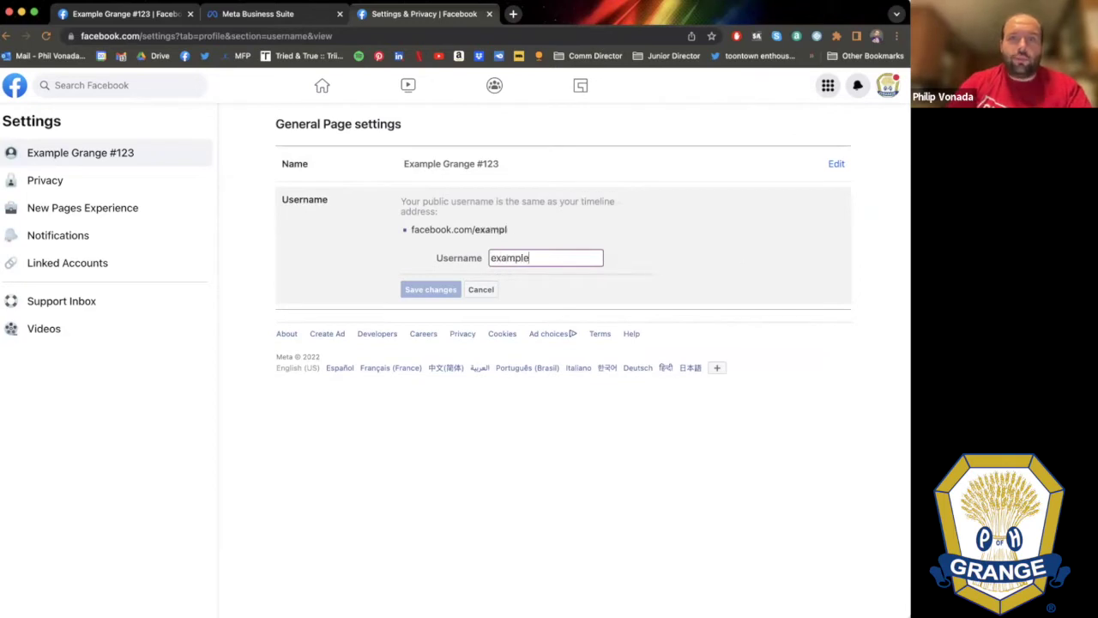
pyautogui.click(531, 258)
pyautogui.write('grange123')
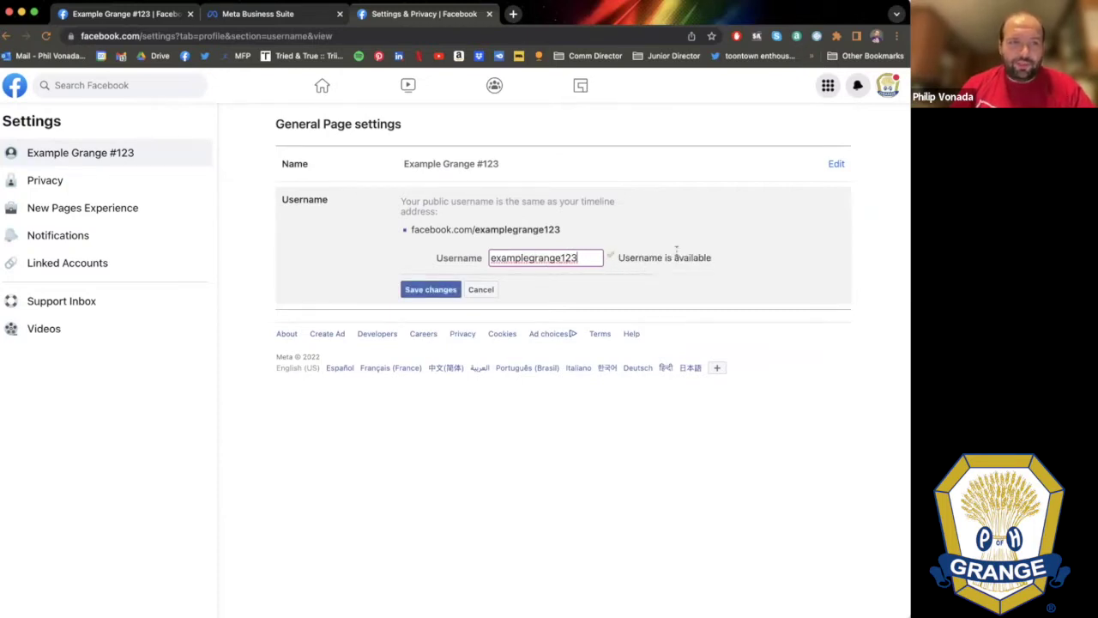
pyautogui.click(436, 291)
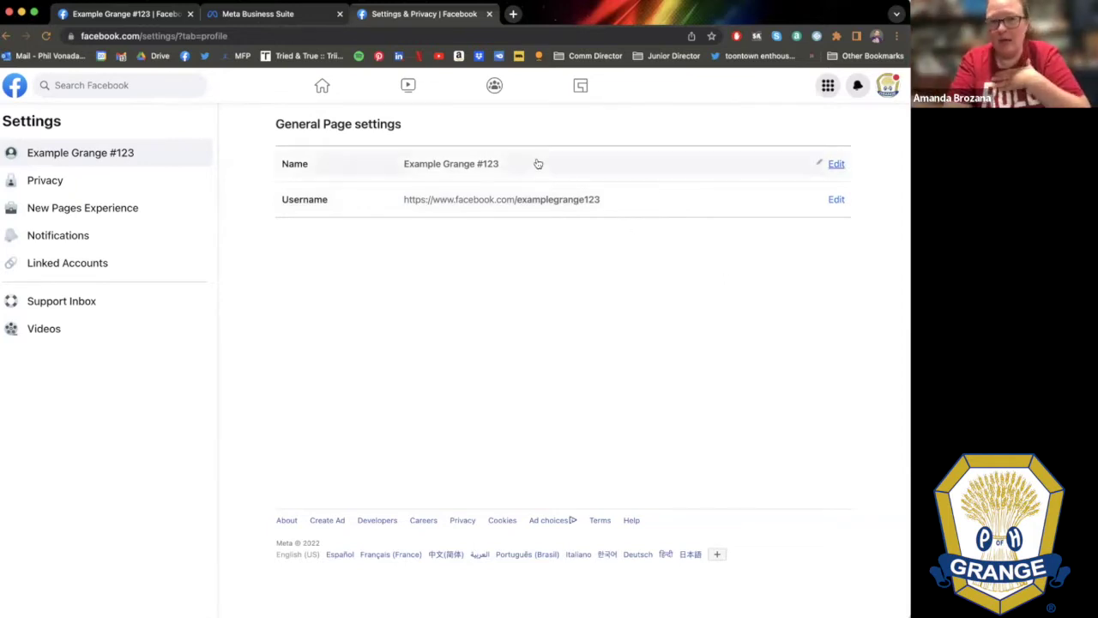
pyautogui.click(838, 166)
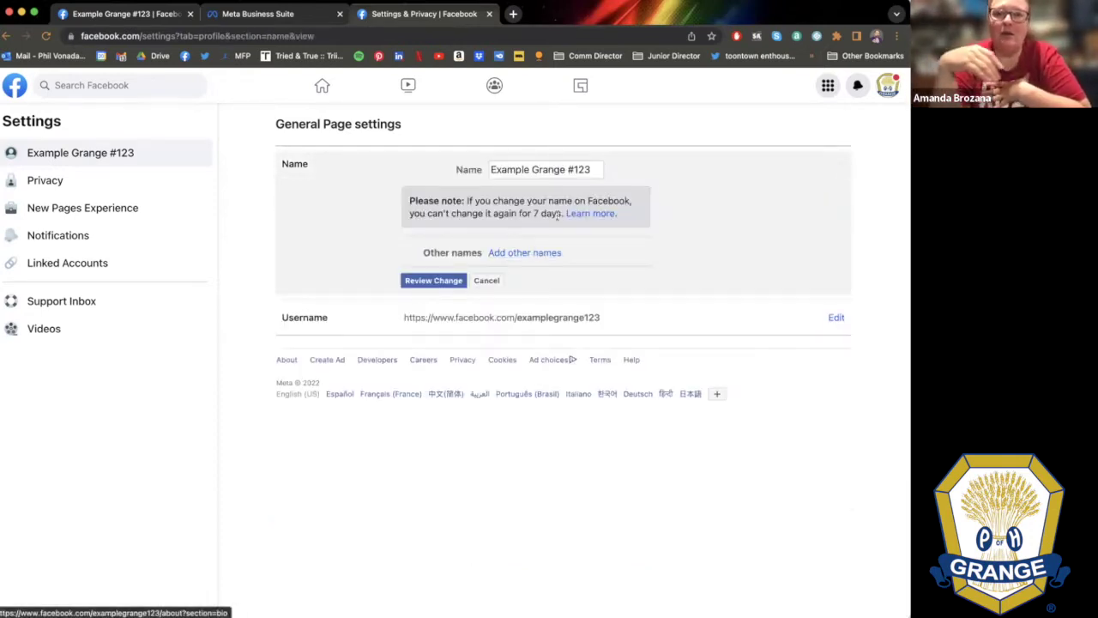
pyautogui.click(539, 253)
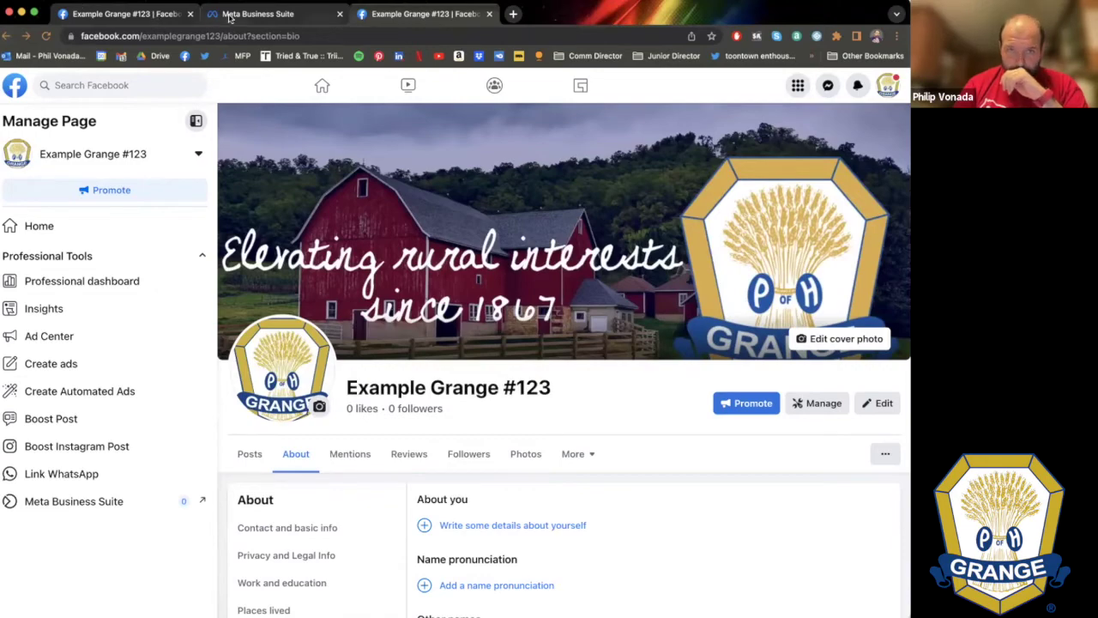
pyautogui.click(230, 16)
pyautogui.click(584, 288)
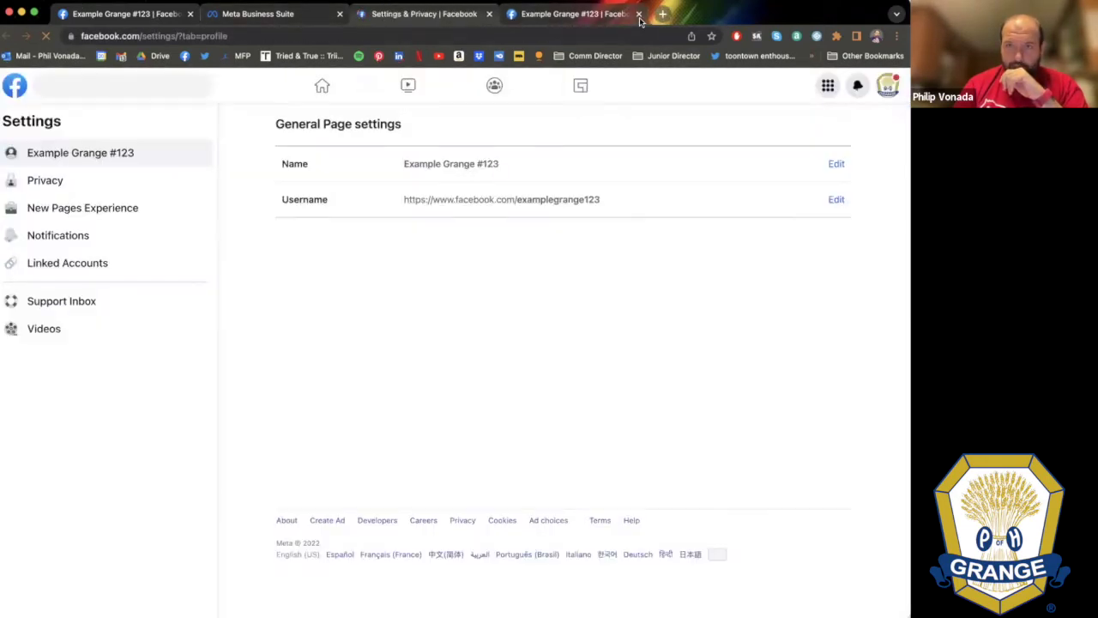
pyautogui.click(633, 18)
pyautogui.click(638, 14)
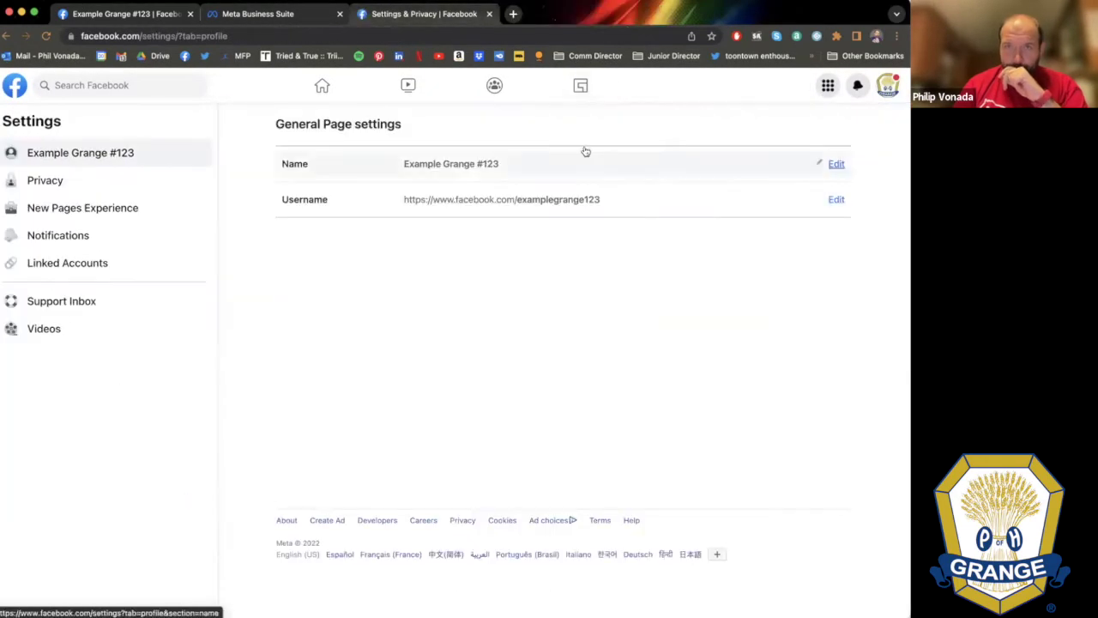
pyautogui.click(836, 163)
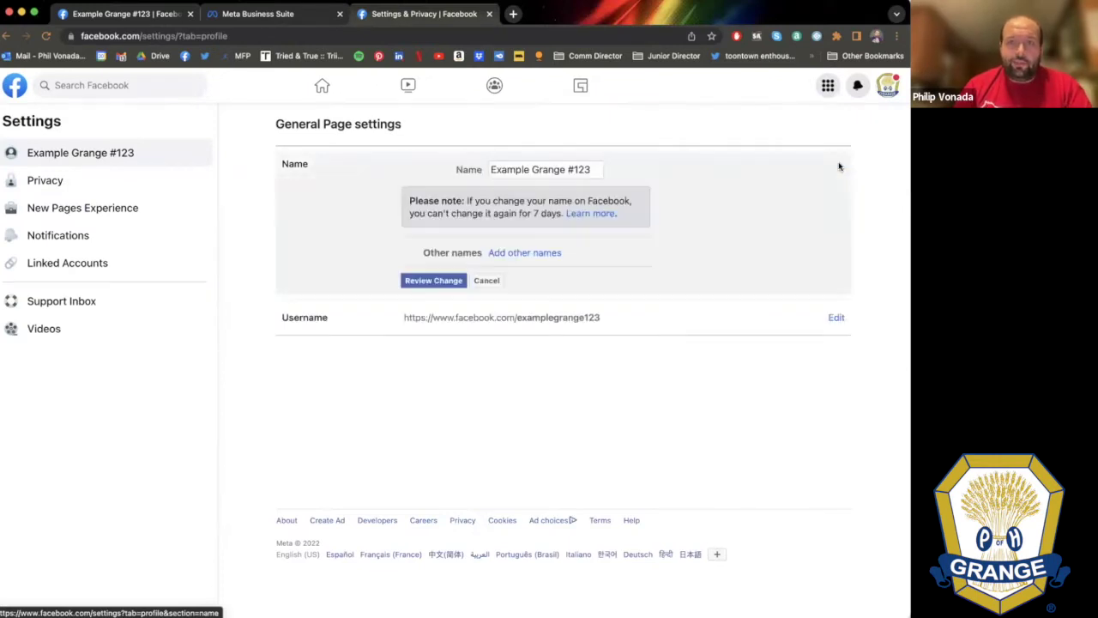
pyautogui.write('(Townsville, PA)')
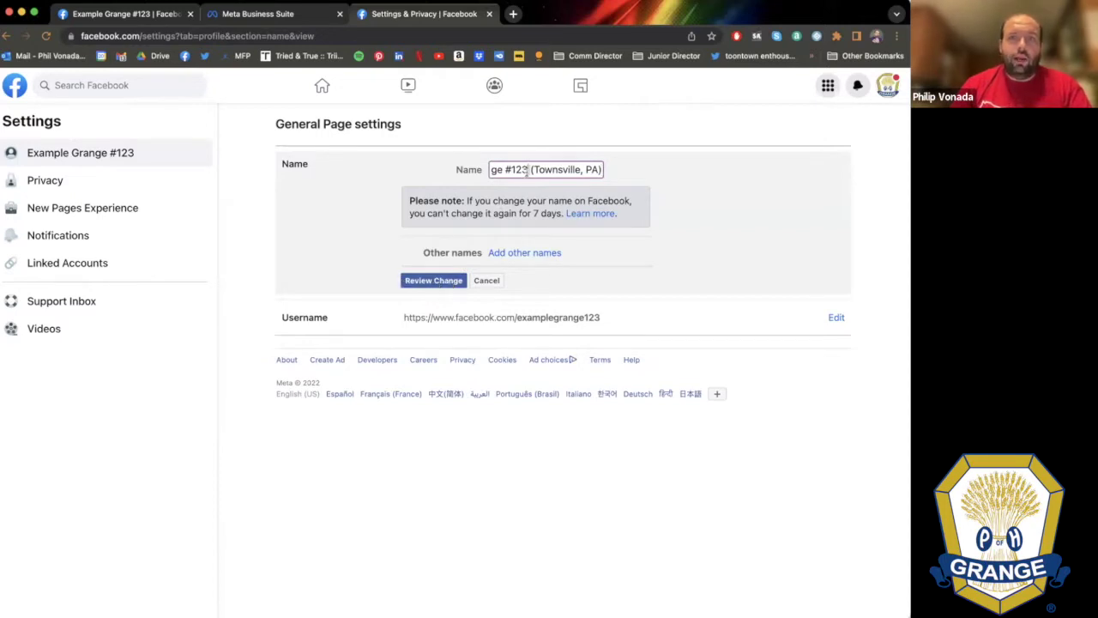
pyautogui.moveTo(528, 170); pyautogui.dragTo(649, 173)
pyautogui.press('BackSpace')
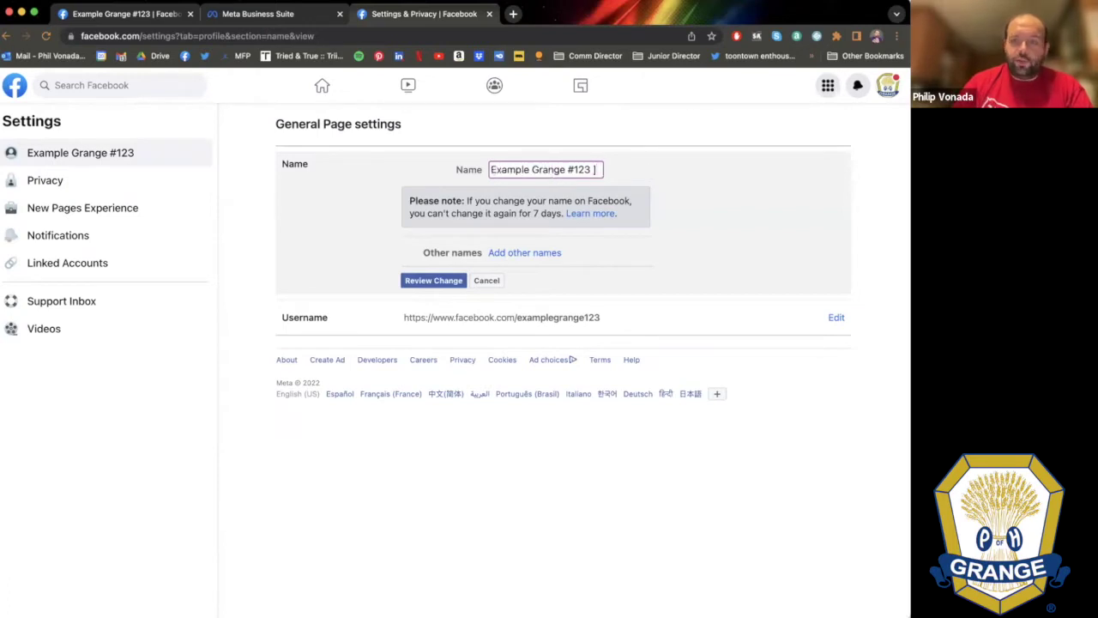
pyautogui.click(485, 280)
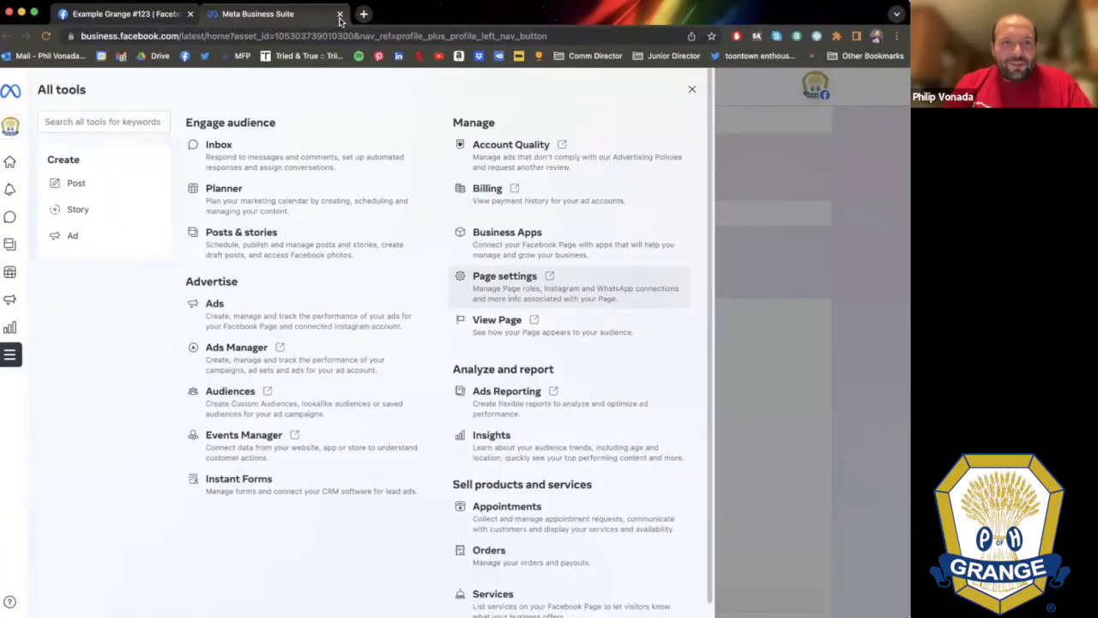
# Close the Meta Business Suite tab so only the Example Grange #123 Page tab remains
pyautogui.click(340, 15)
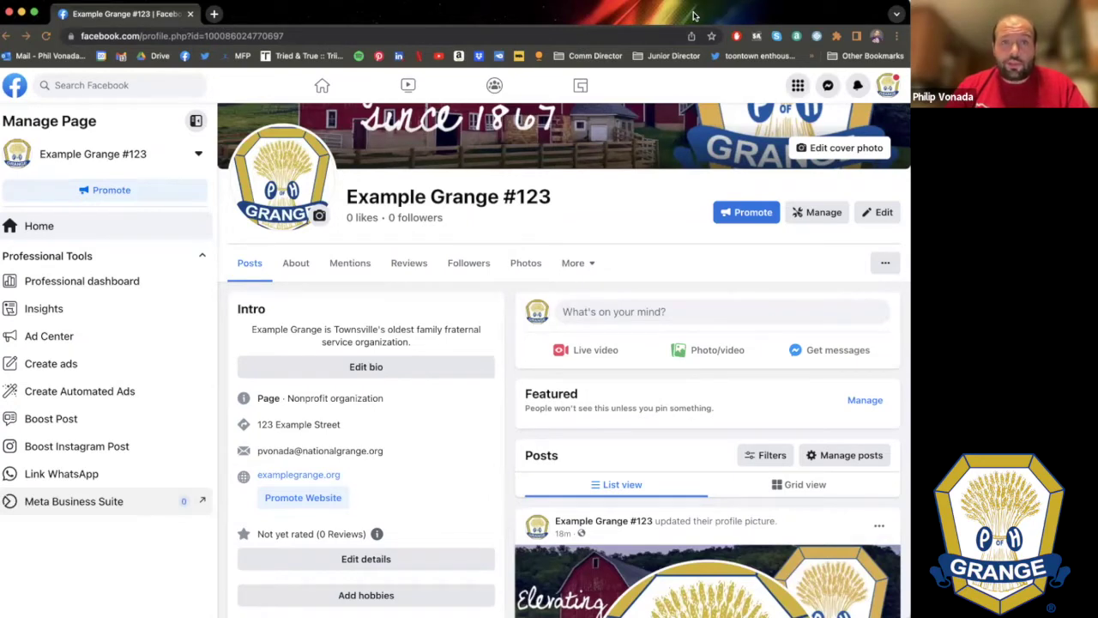
# Open facebook.com/nationalgrange in a new tab and browse down its page
pyautogui.click(215, 14)
pyautogui.write('facebook.com/nation')
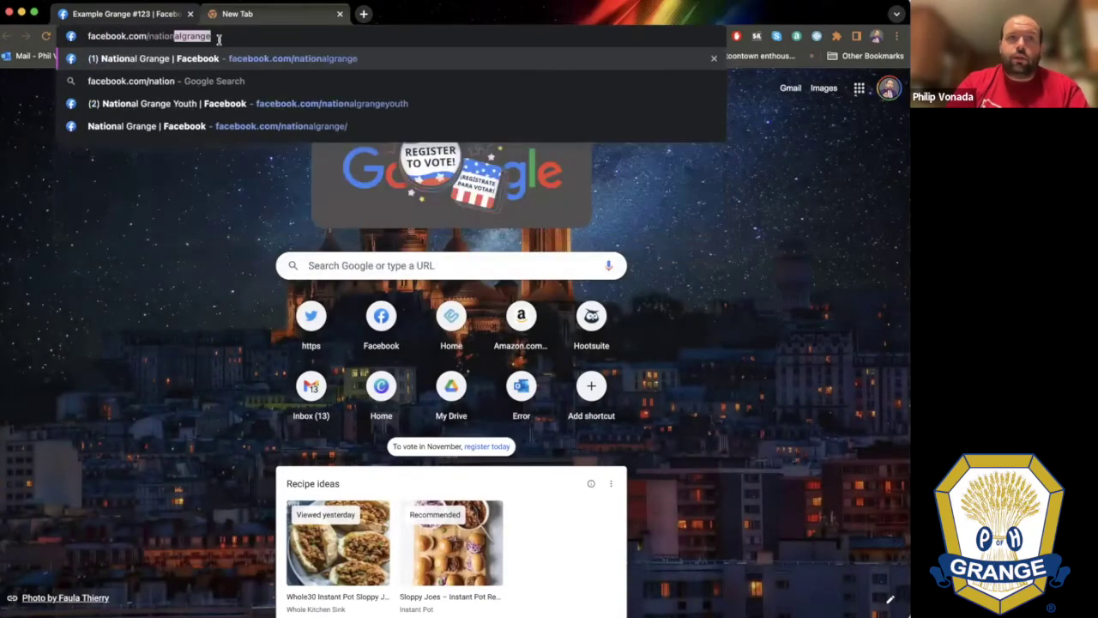
pyautogui.press('Return')
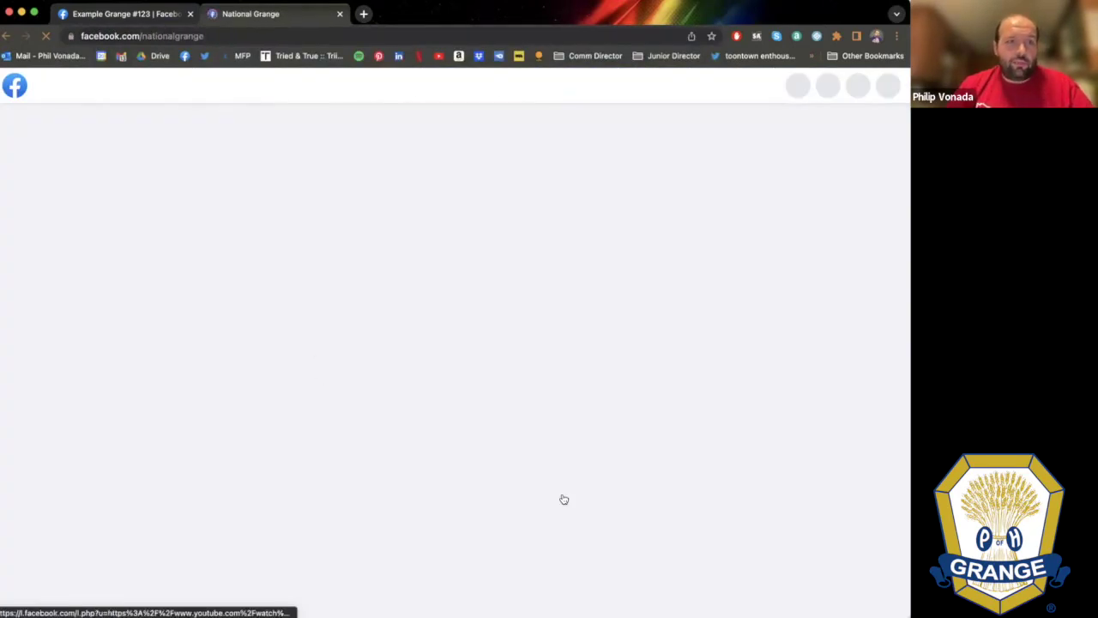
pyautogui.scroll(-1, 608, 529)
pyautogui.scroll(-5, 607, 529)
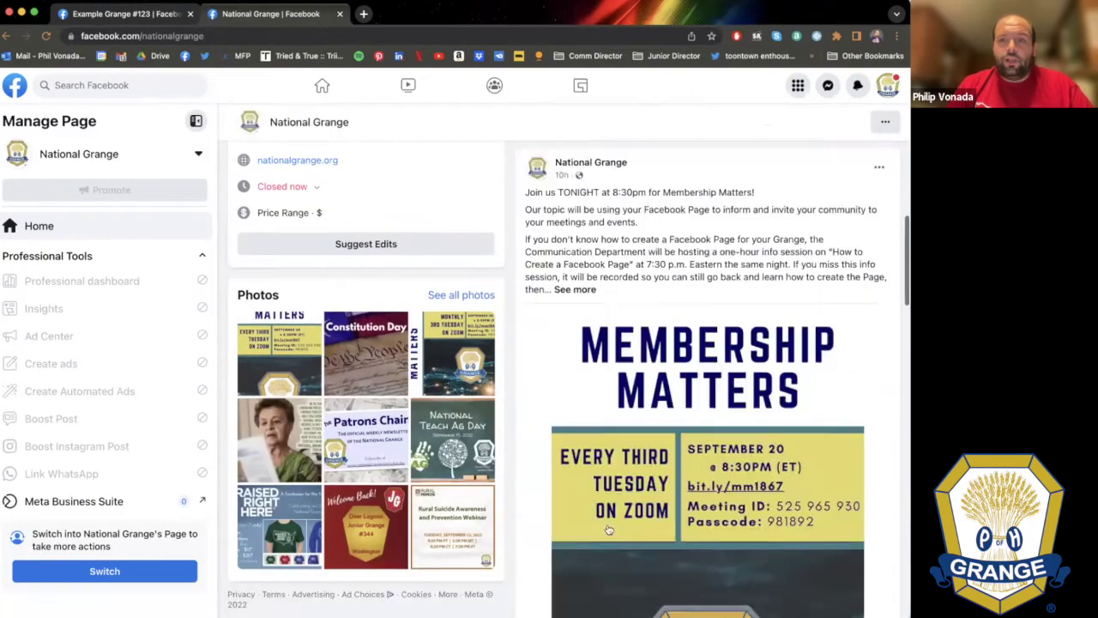
pyautogui.scroll(-15, 608, 530)
pyautogui.scroll(-8, 608, 533)
# Follow the National Grange Page and look through its recent posts
pyautogui.moveTo(608, 536)
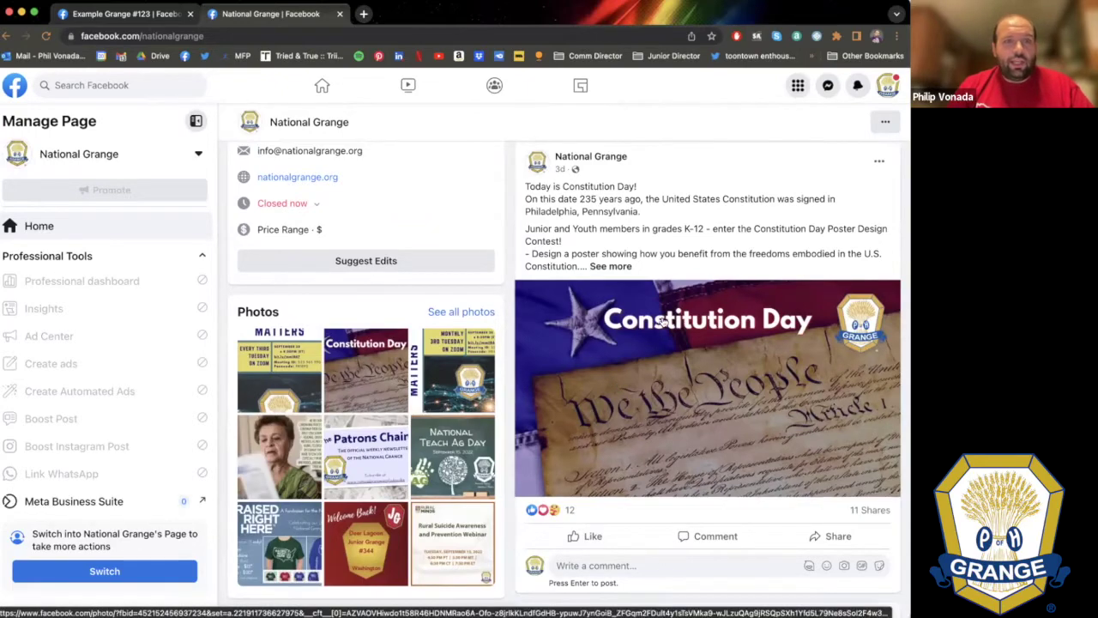
pyautogui.scroll(10, 664, 320)
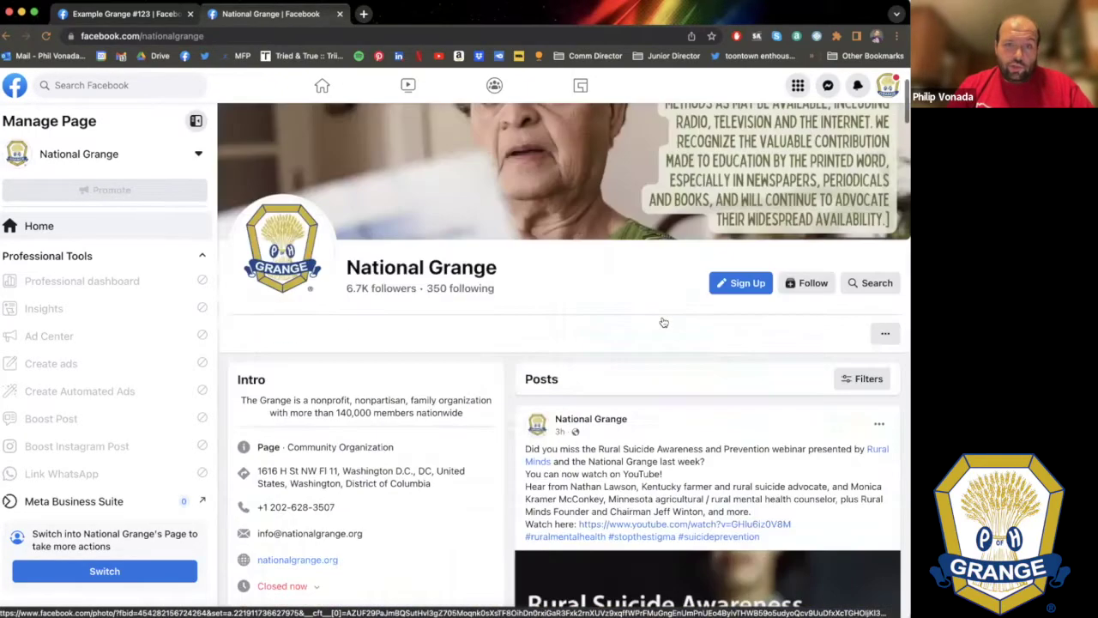
pyautogui.scroll(-3, 663, 320)
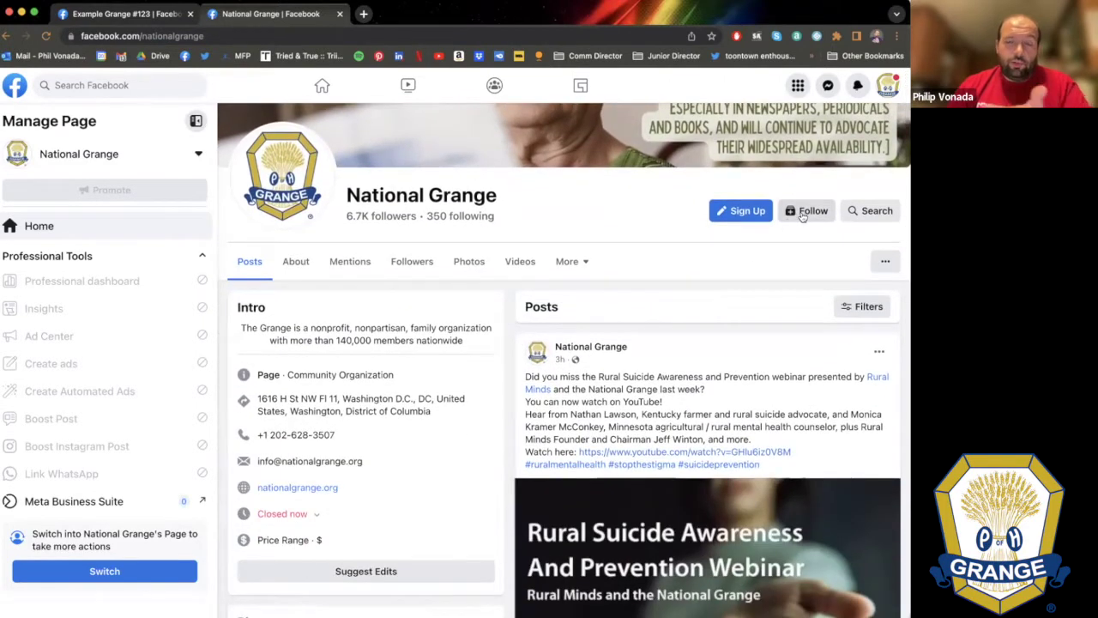
pyautogui.click(802, 211)
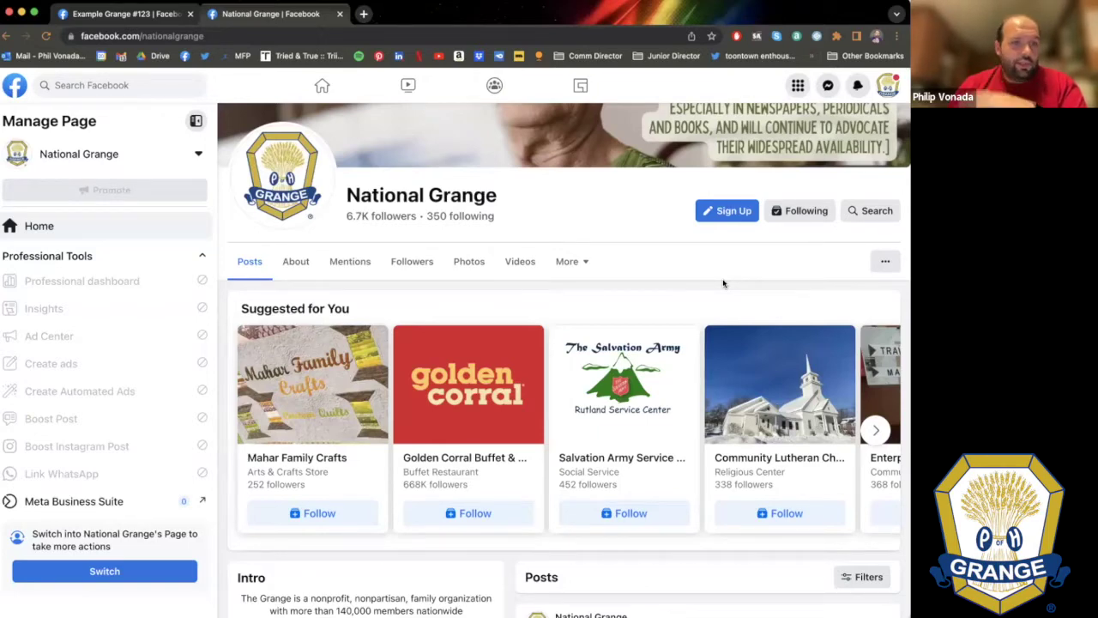
pyautogui.scroll(-1, 629, 367)
pyautogui.scroll(-15, 629, 367)
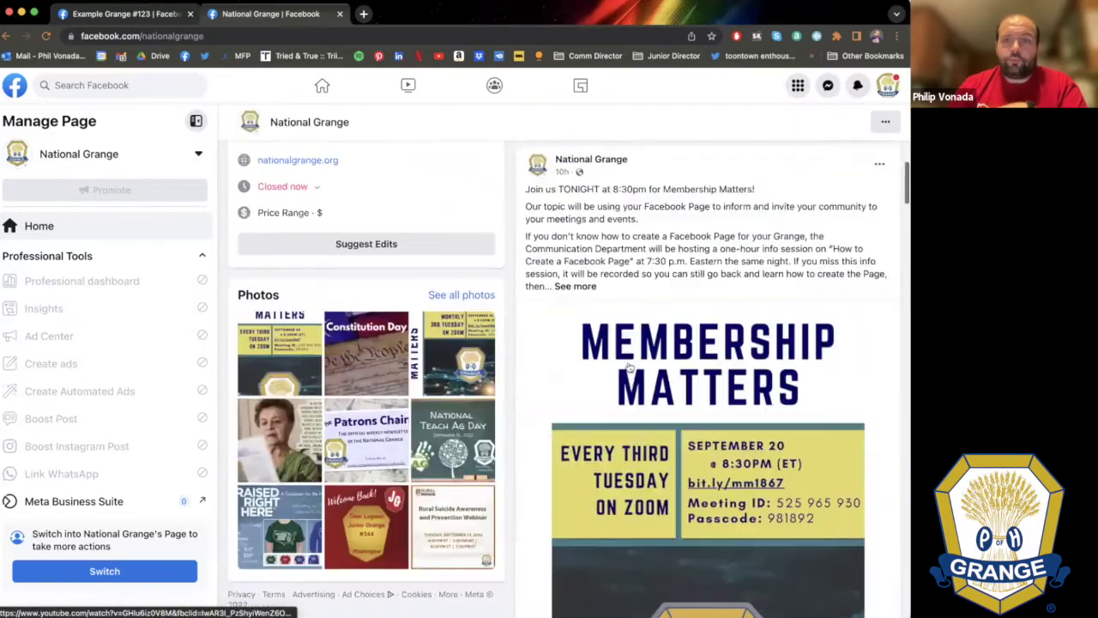
pyautogui.scroll(-10, 629, 368)
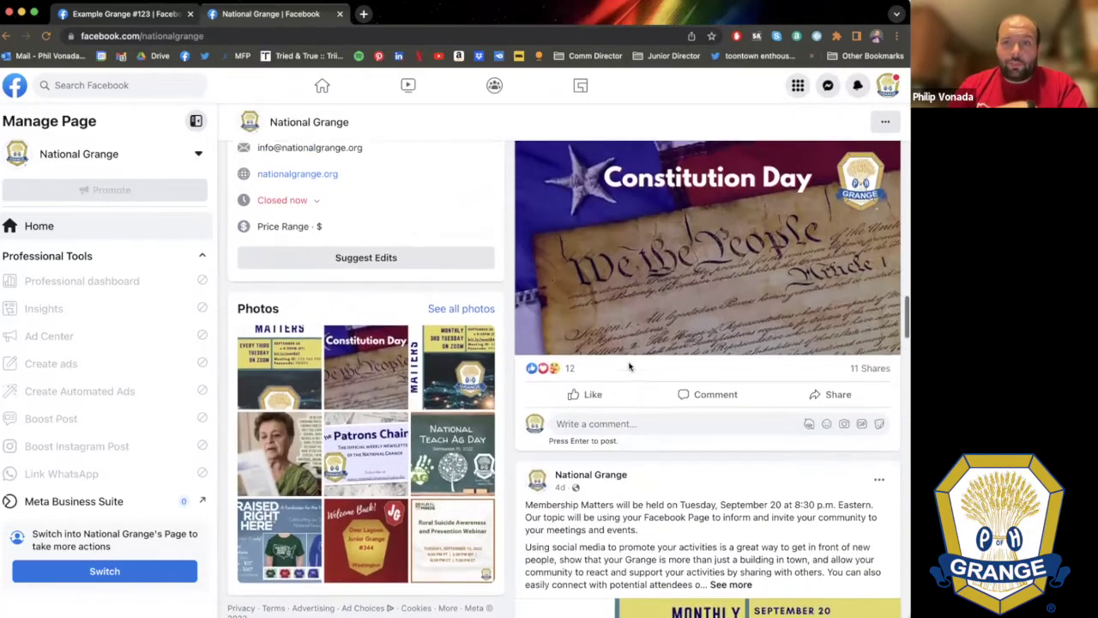
# Start sharing the Constitution Day post to the feed with the Public audience
pyautogui.click(815, 406)
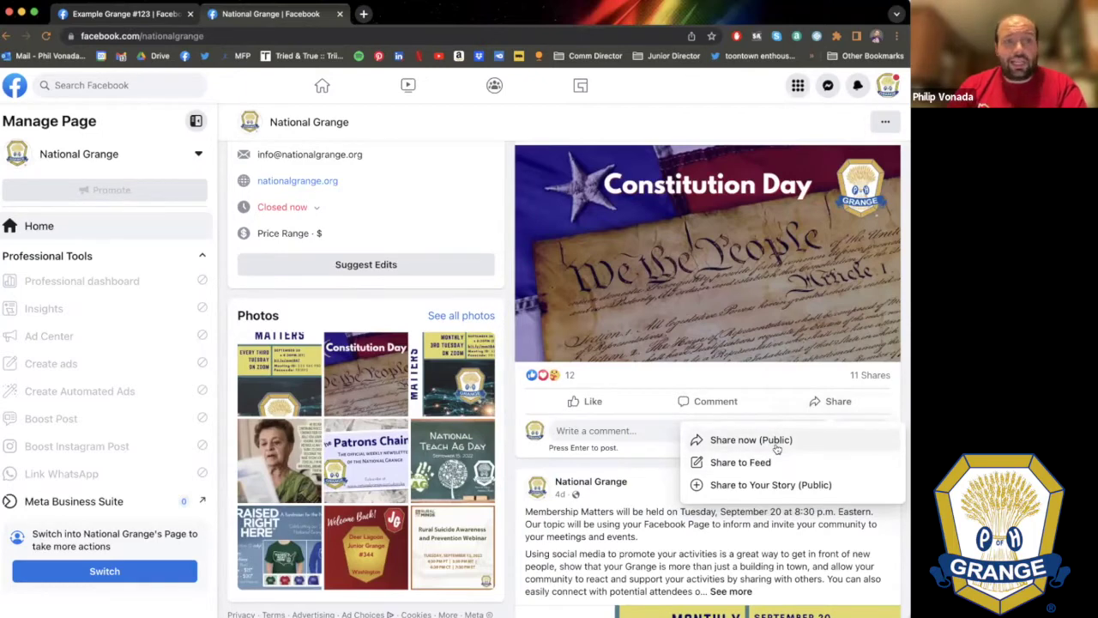
pyautogui.click(766, 465)
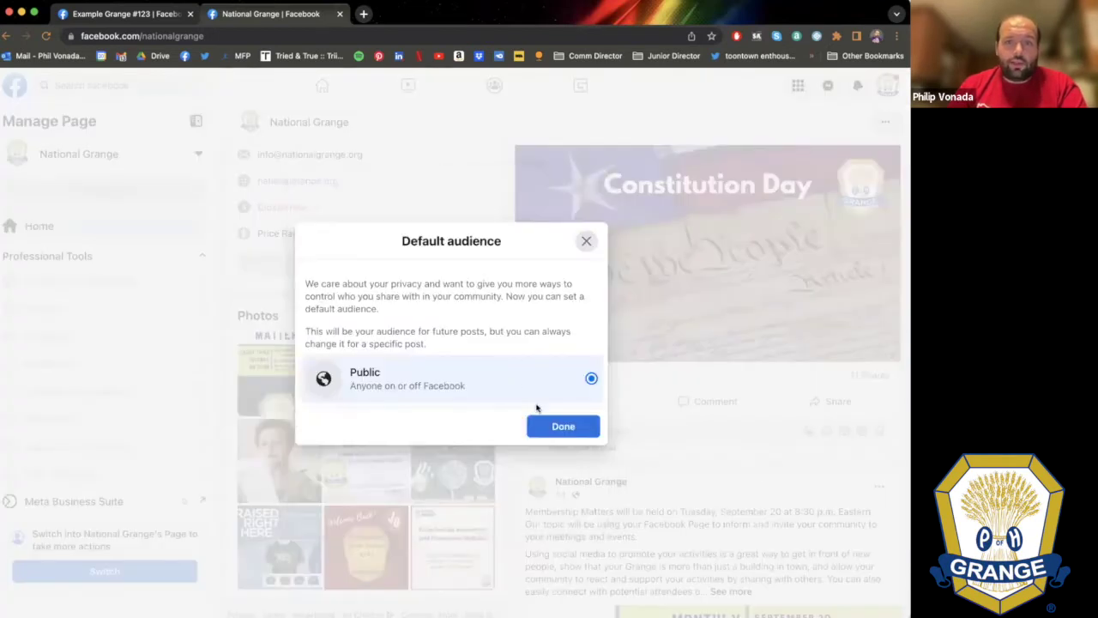
pyautogui.click(550, 422)
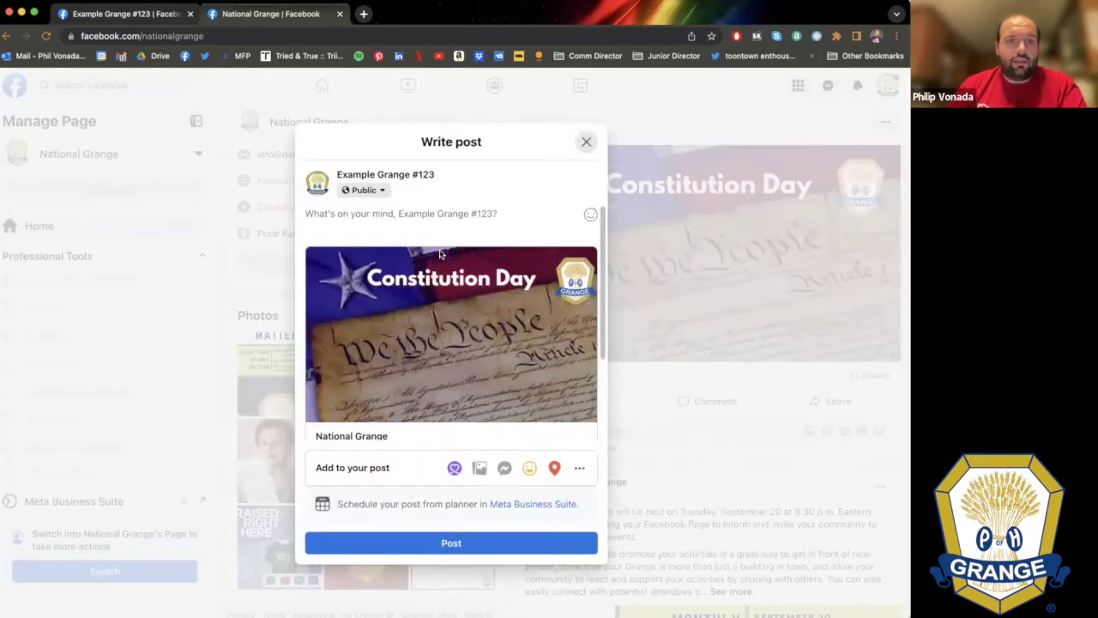
# Preview the shared Constitution Day post in the Write post dialog, then discard it unposted
pyautogui.scroll(-2, 394, 268)
pyautogui.scroll(2, 393, 268)
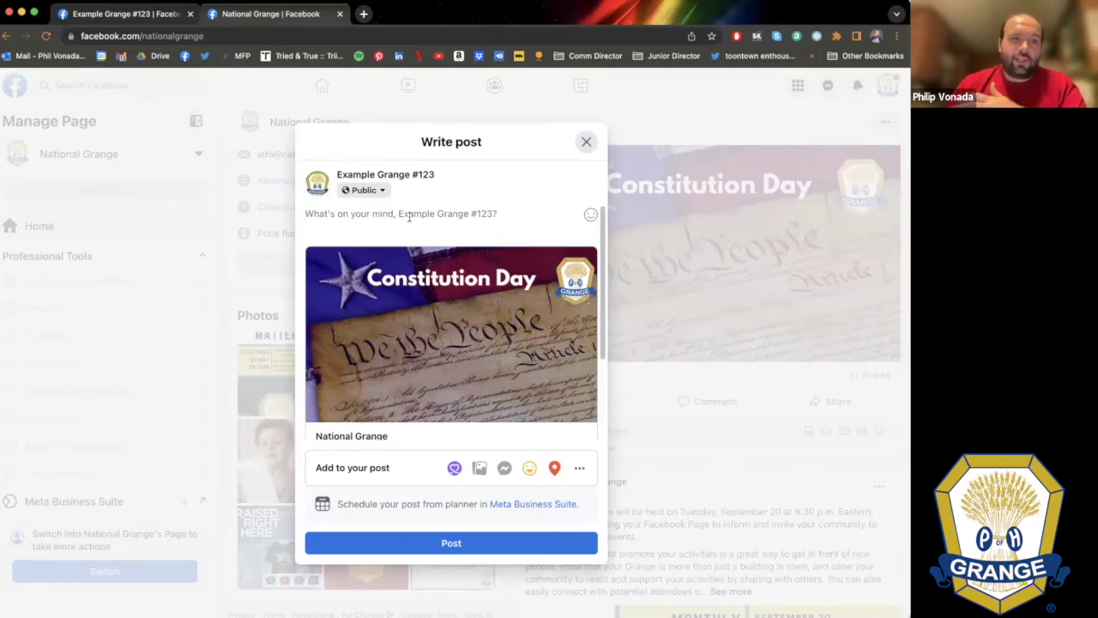
pyautogui.scroll(-1, 492, 247)
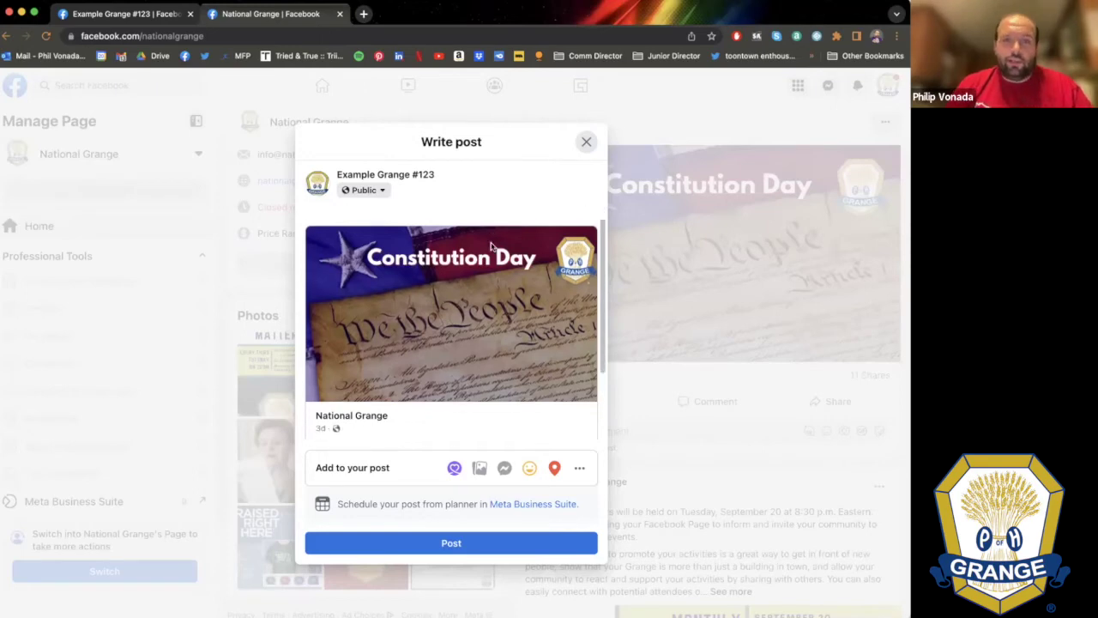
pyautogui.scroll(1, 491, 255)
pyautogui.scroll(-1, 490, 256)
pyautogui.scroll(1, 490, 256)
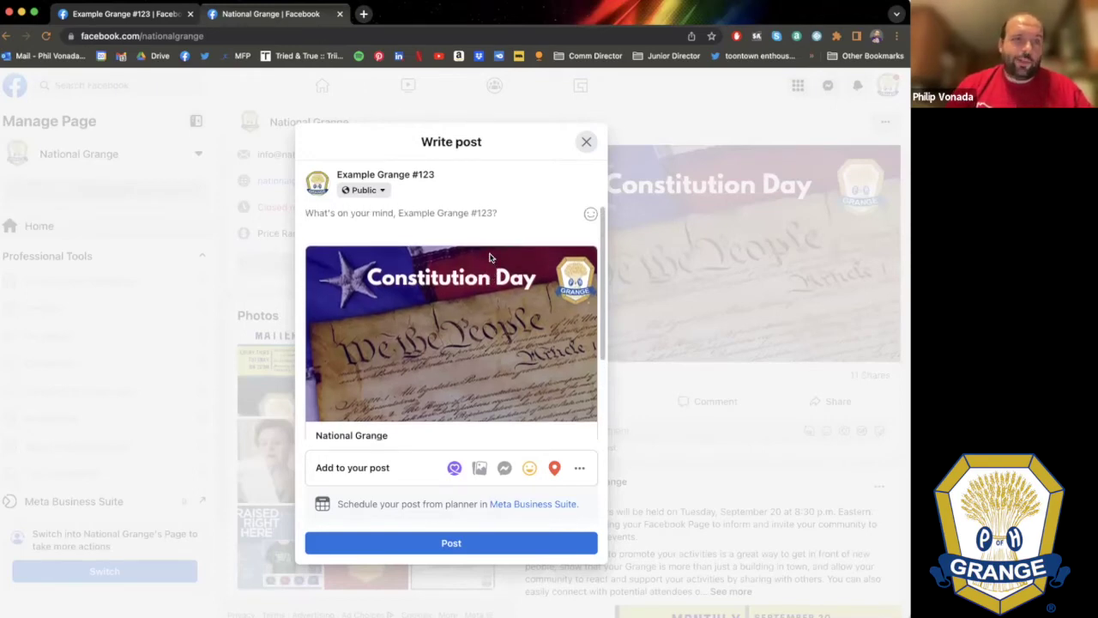
pyautogui.scroll(-2, 428, 341)
pyautogui.scroll(-1, 428, 343)
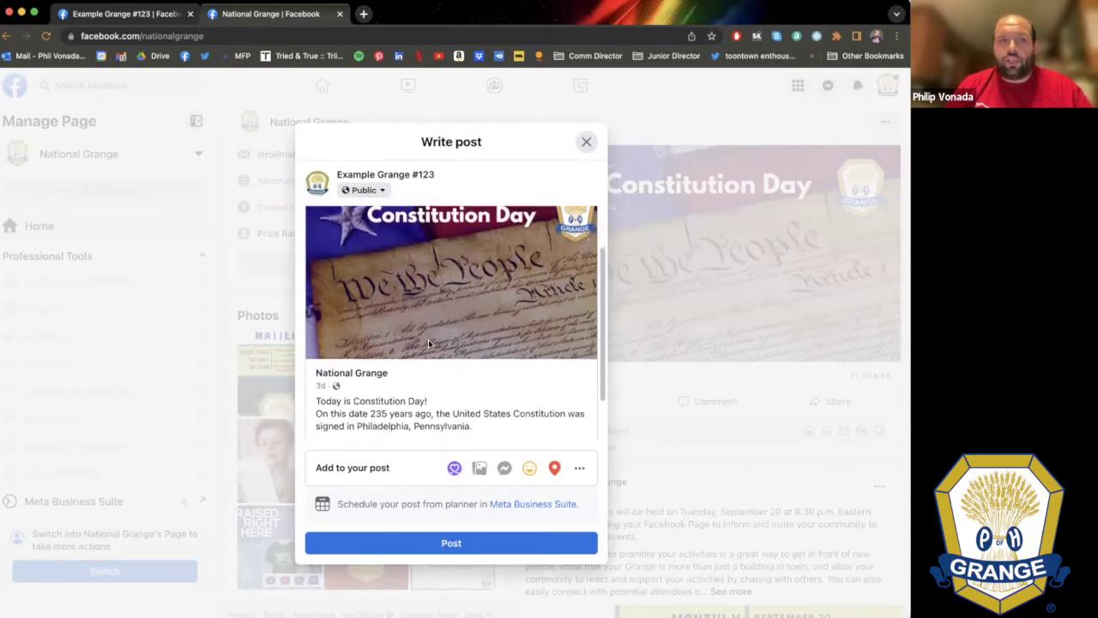
pyautogui.scroll(-1, 428, 344)
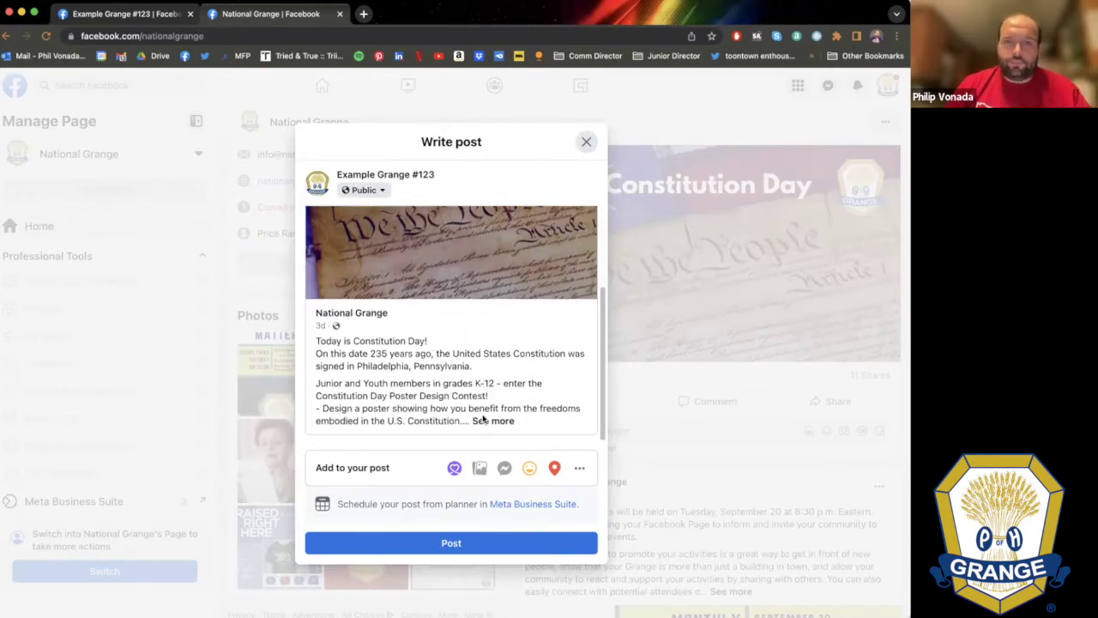
pyautogui.scroll(2, 440, 334)
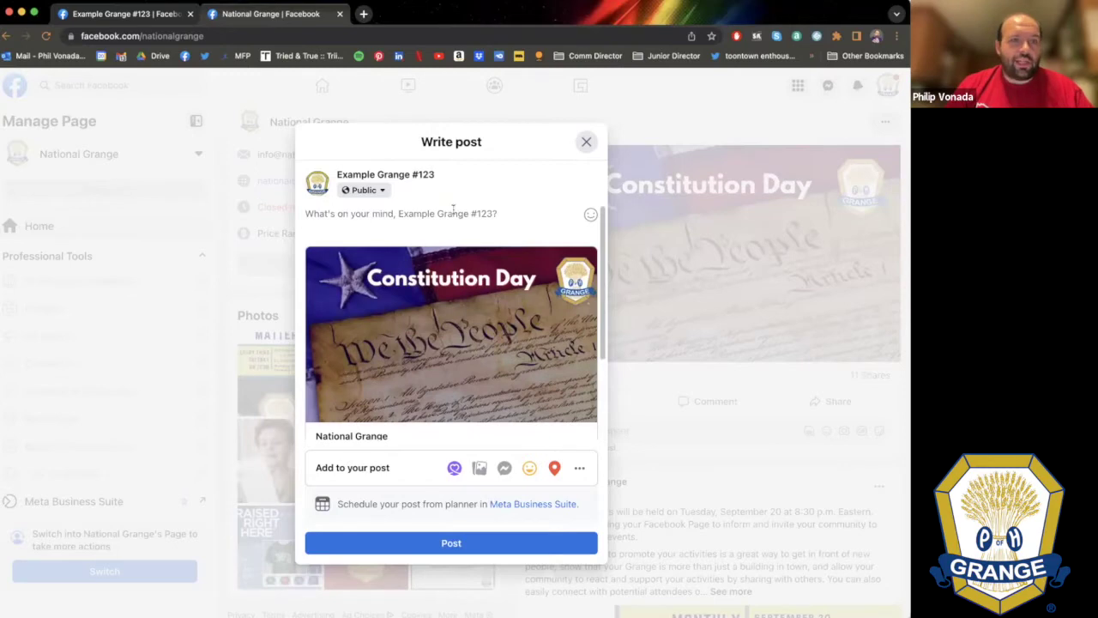
pyautogui.click(587, 143)
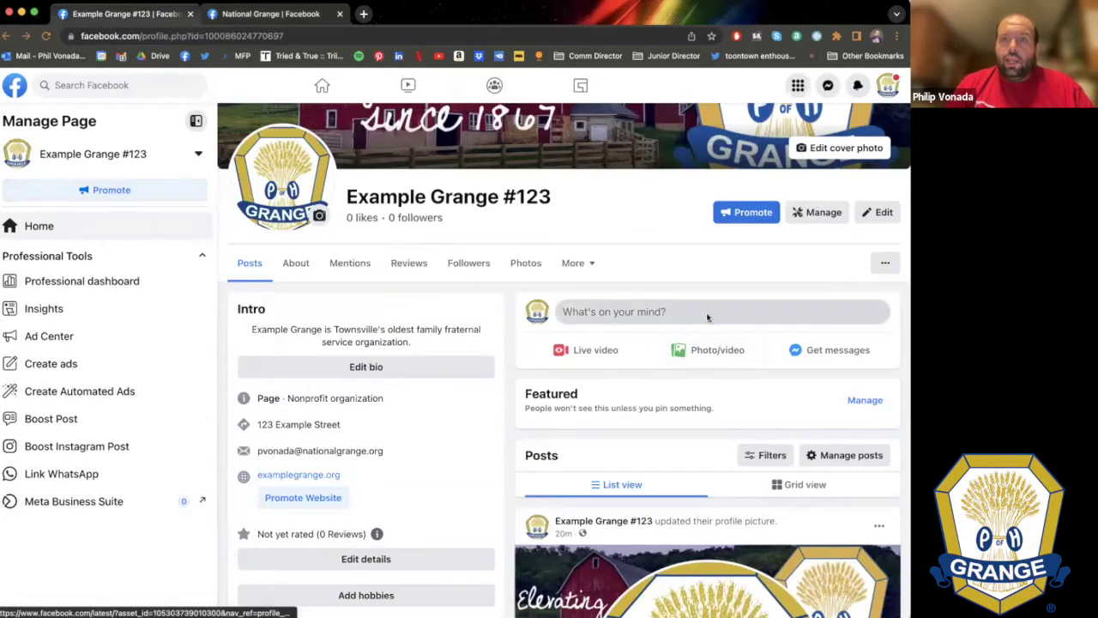
# Start a new Page photo post and attach the autumn harvest quote image
pyautogui.click(706, 312)
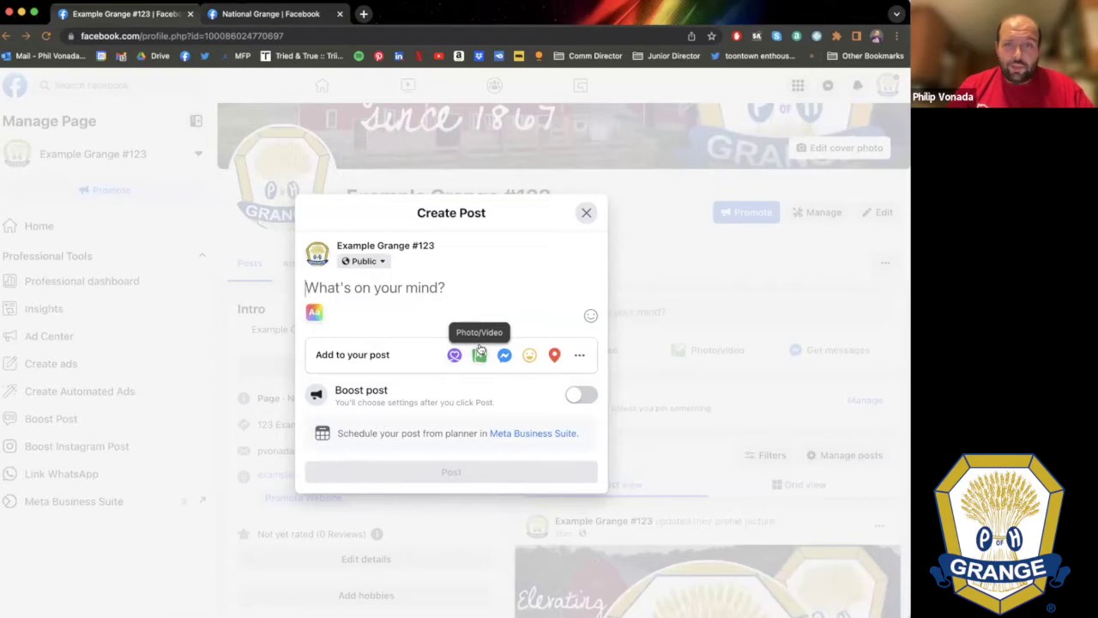
pyautogui.click(479, 354)
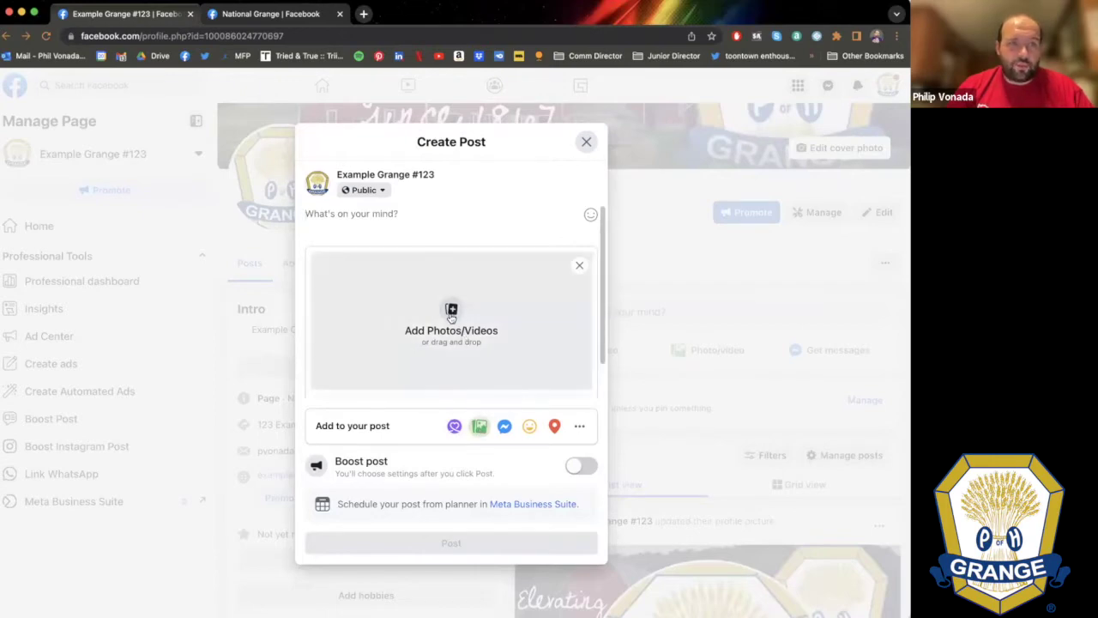
pyautogui.click(451, 313)
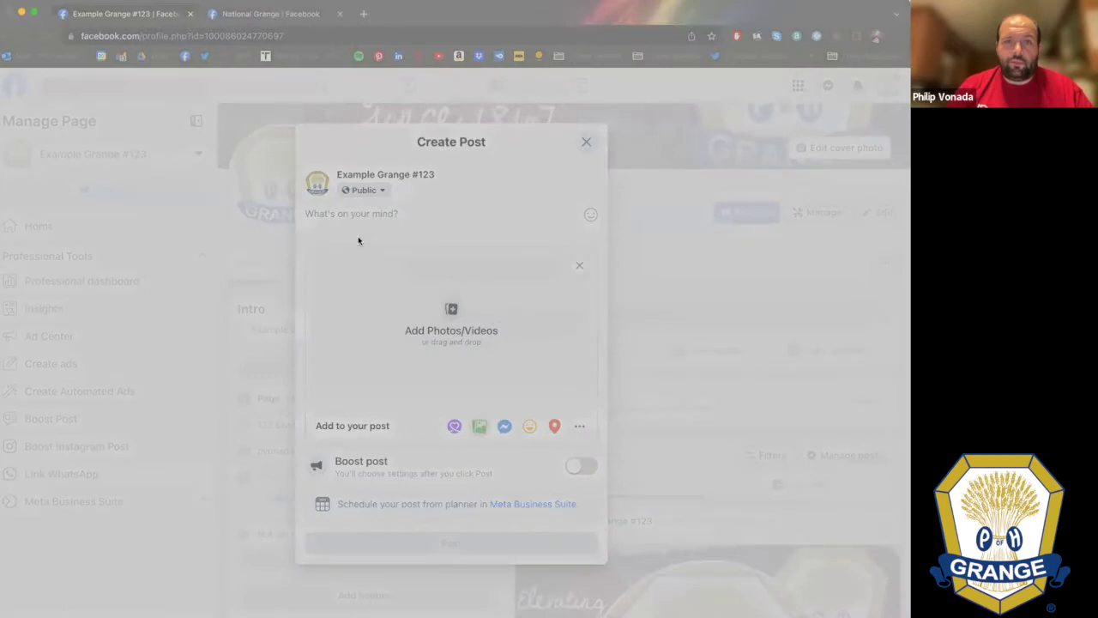
pyautogui.click(657, 444)
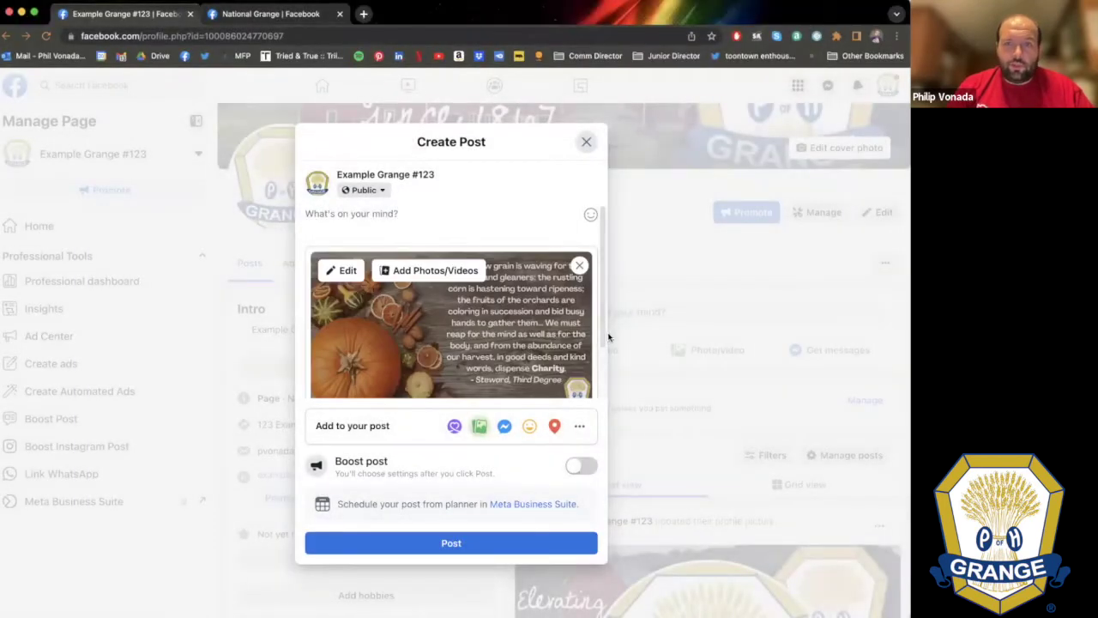
# Publish the pumpkin harvest quote image post to the Example Grange #123 Page
pyautogui.scroll(-2, 605, 339)
pyautogui.scroll(1, 552, 362)
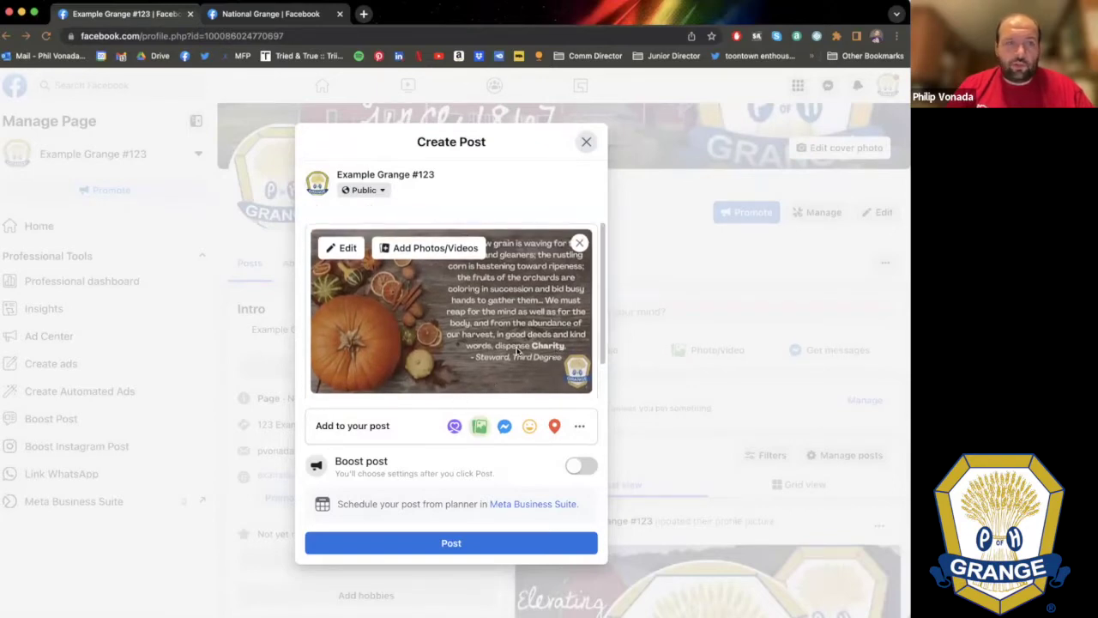
pyautogui.scroll(2, 517, 352)
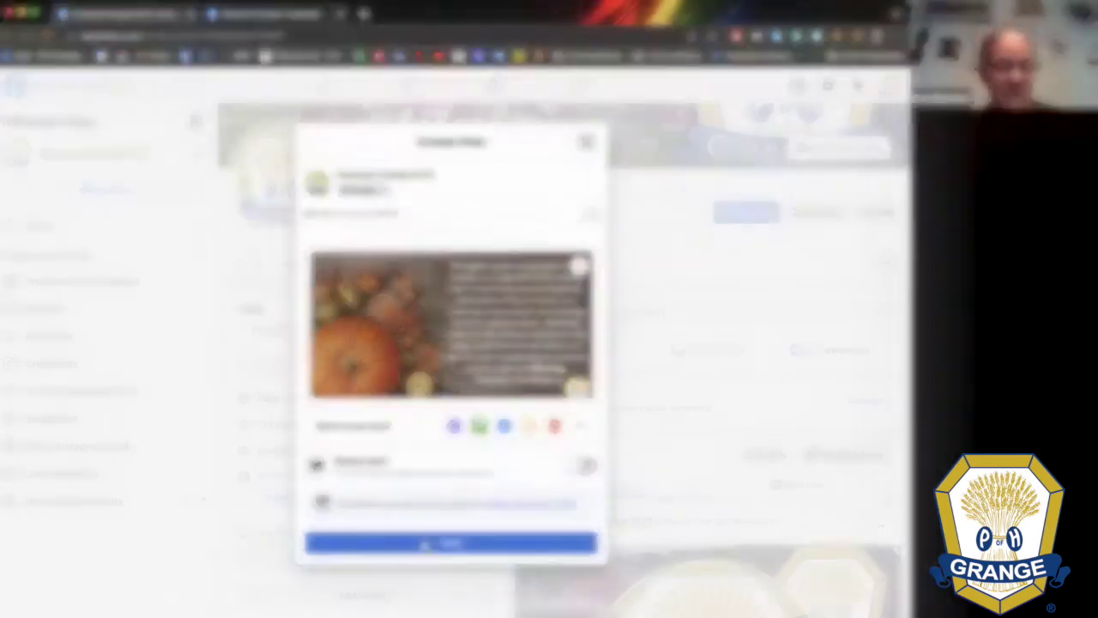
pyautogui.click(430, 544)
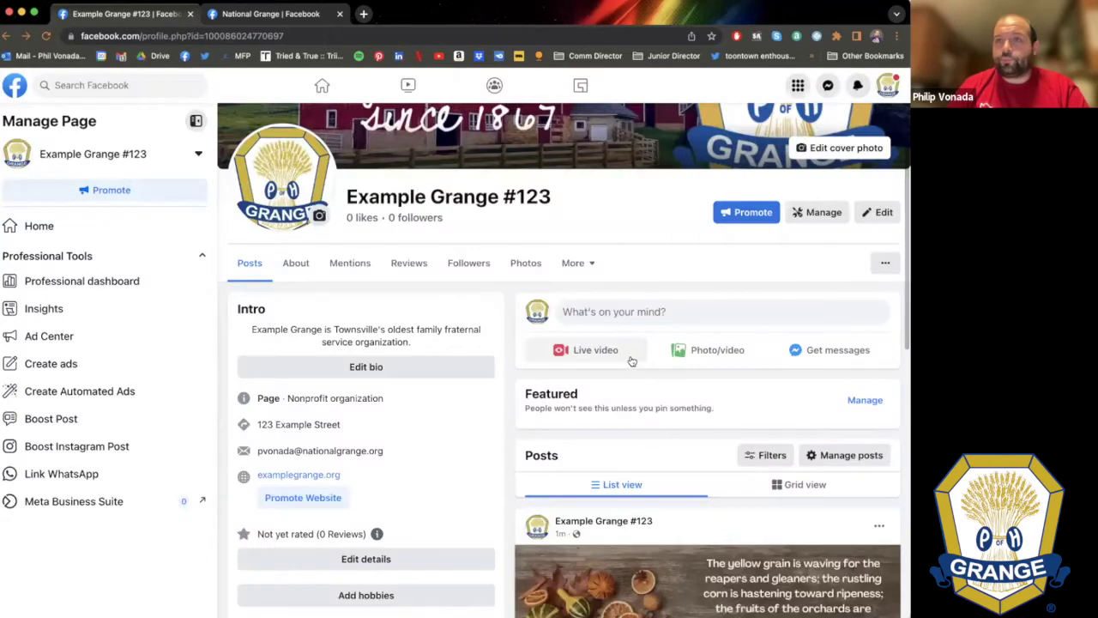
# Scroll the Page feed to check the harvest quote post sits above the profile-picture update
pyautogui.scroll(-5, 632, 360)
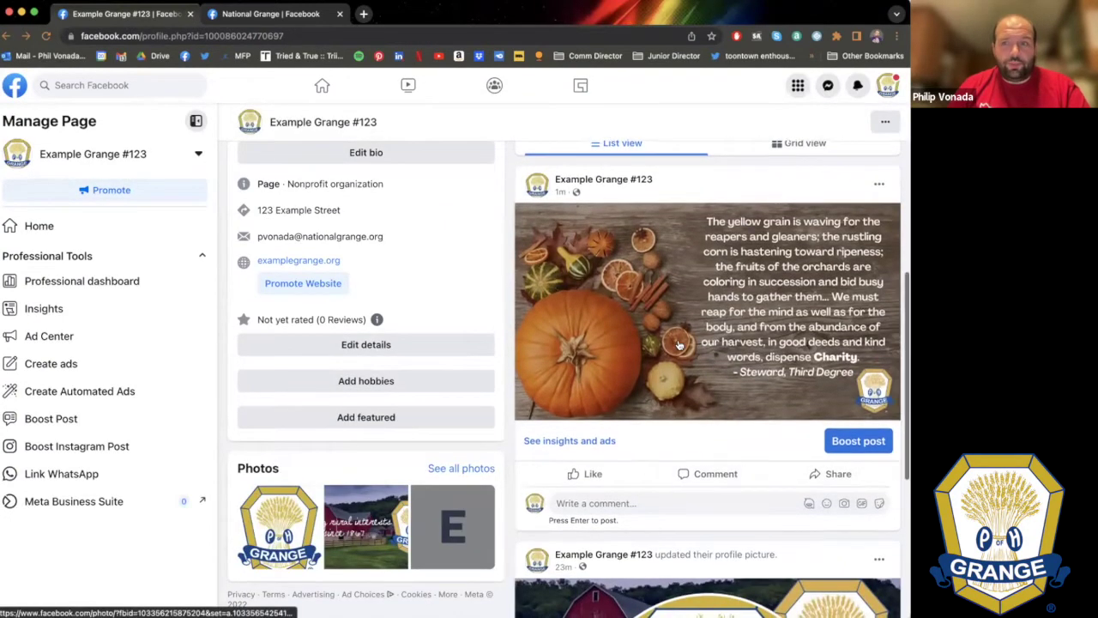
pyautogui.scroll(-5, 678, 344)
pyautogui.scroll(2, 678, 344)
pyautogui.scroll(-2, 678, 344)
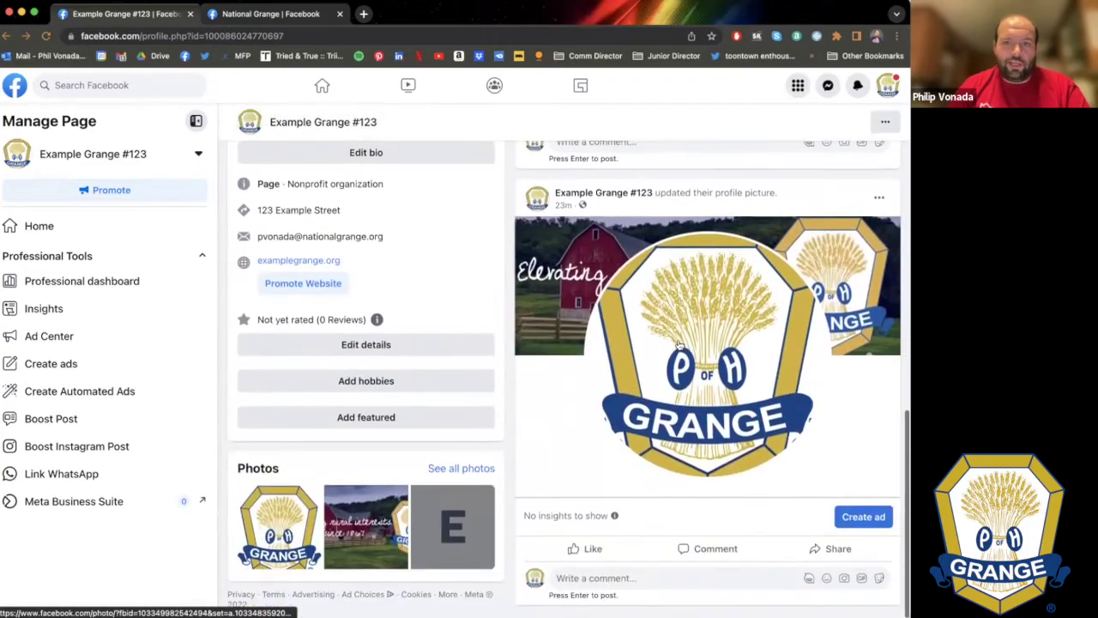
pyautogui.scroll(4, 682, 408)
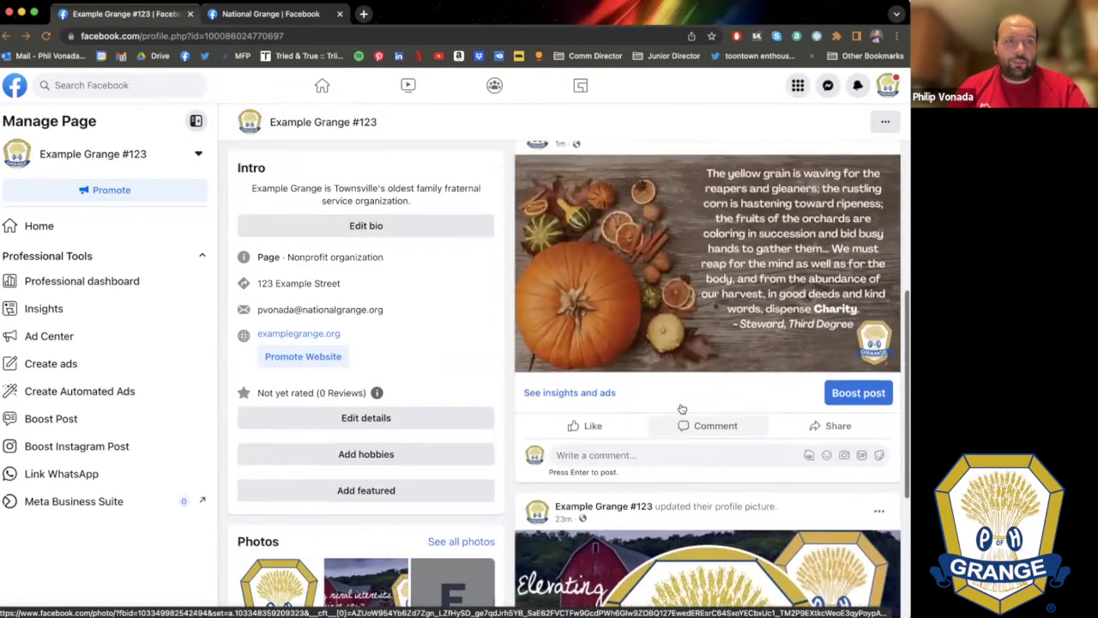
pyautogui.scroll(2, 682, 408)
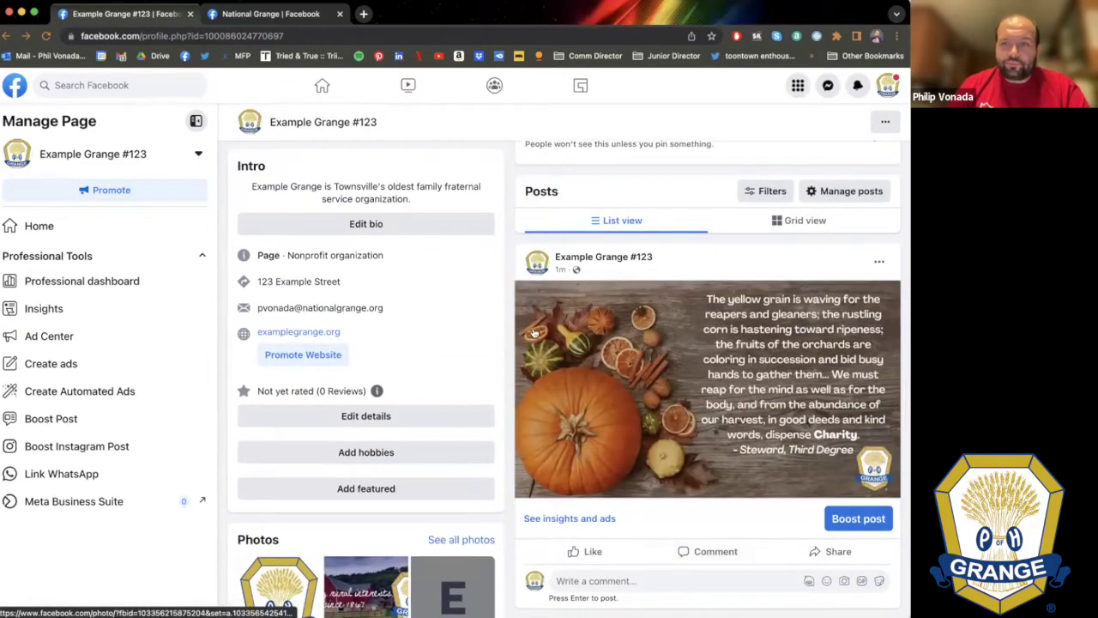
pyautogui.scroll(4, 780, 405)
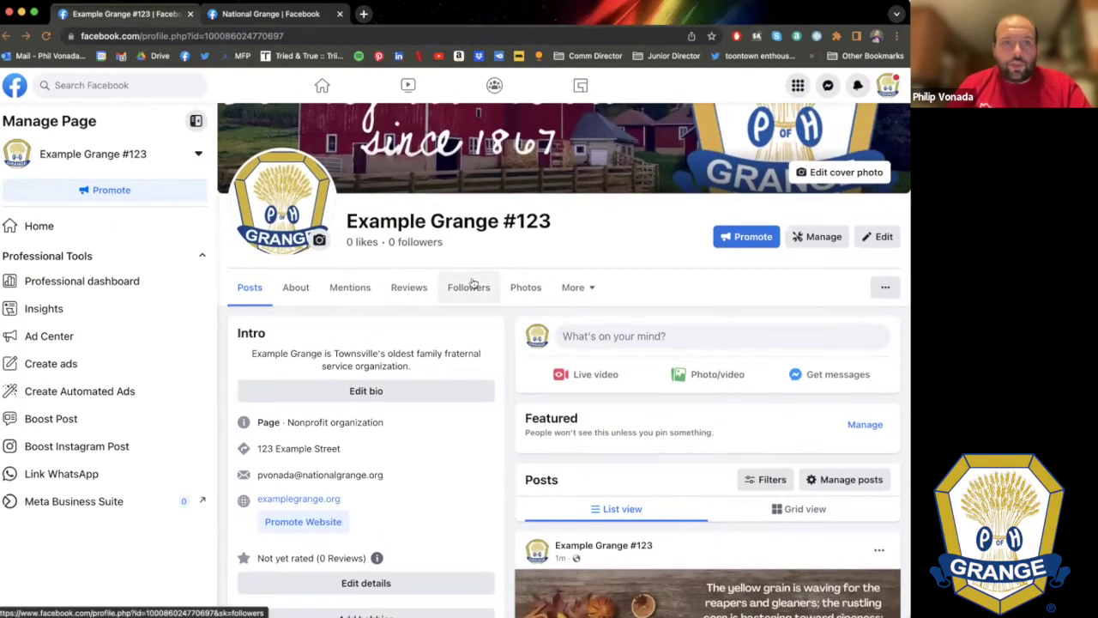
pyautogui.scroll(2, 472, 283)
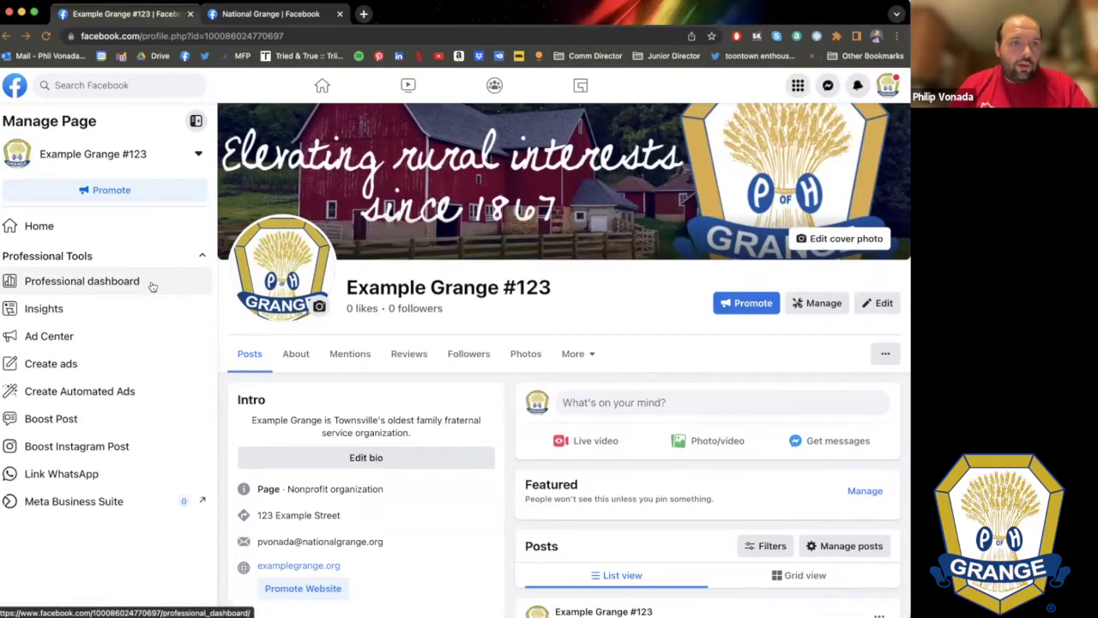
# Go to Events under Your tools in the Page's Professional dashboard
pyautogui.click(103, 283)
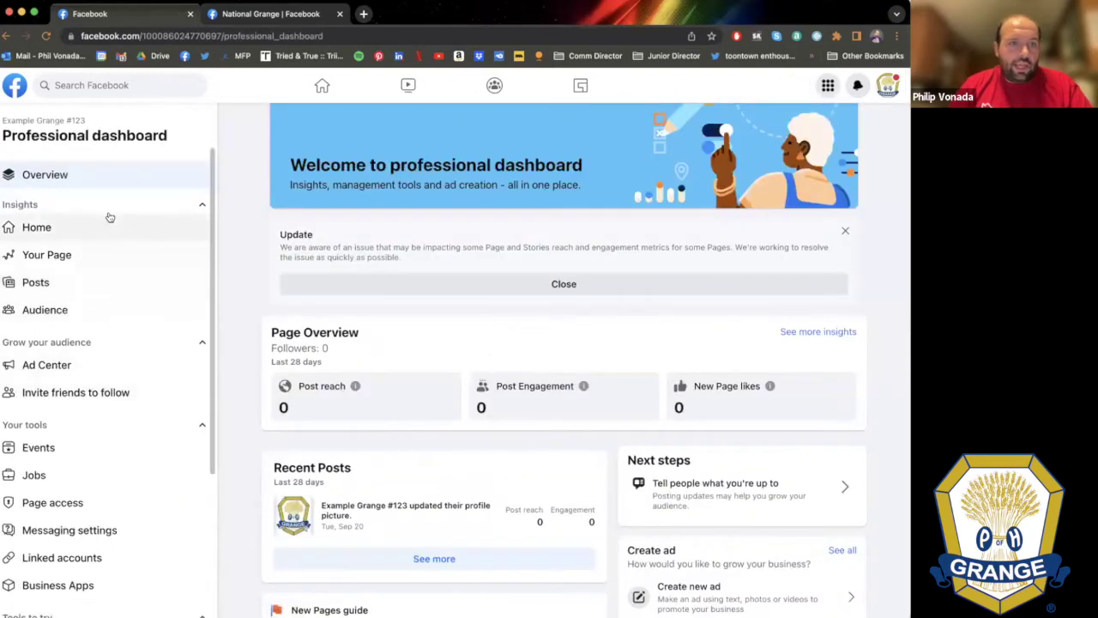
pyautogui.click(112, 454)
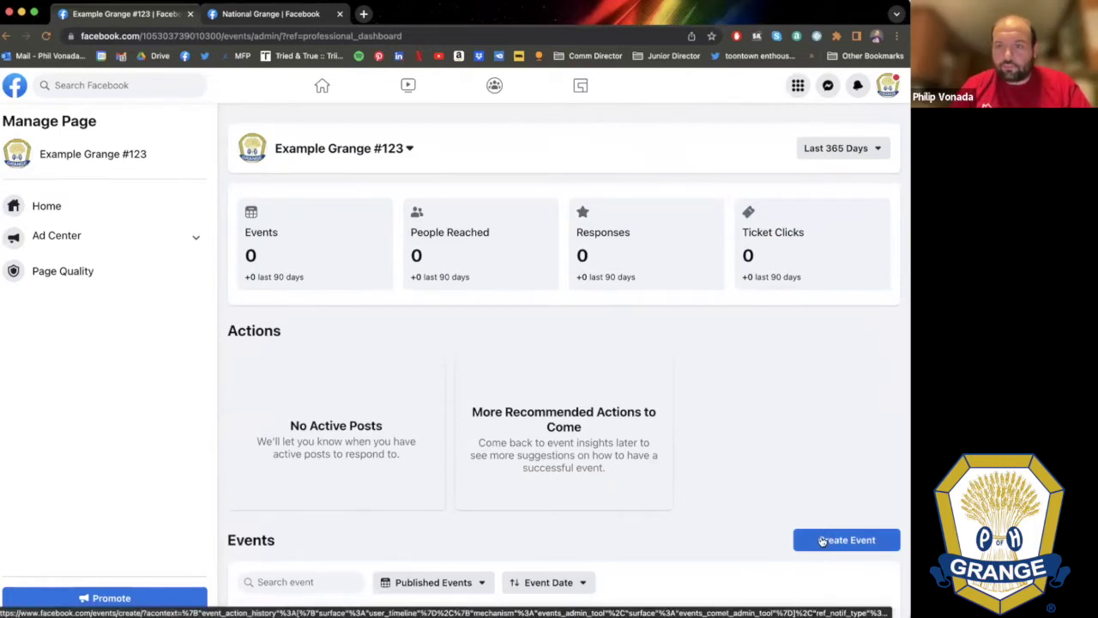
# Create a new In Person event for Example Grange #123
pyautogui.click(822, 540)
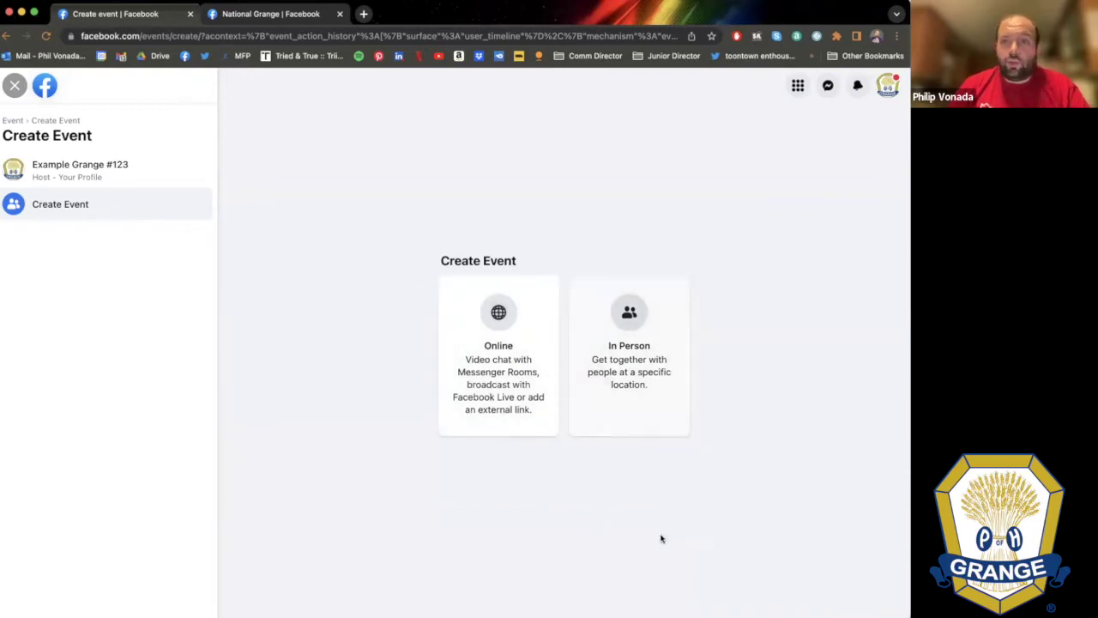
pyautogui.click(663, 312)
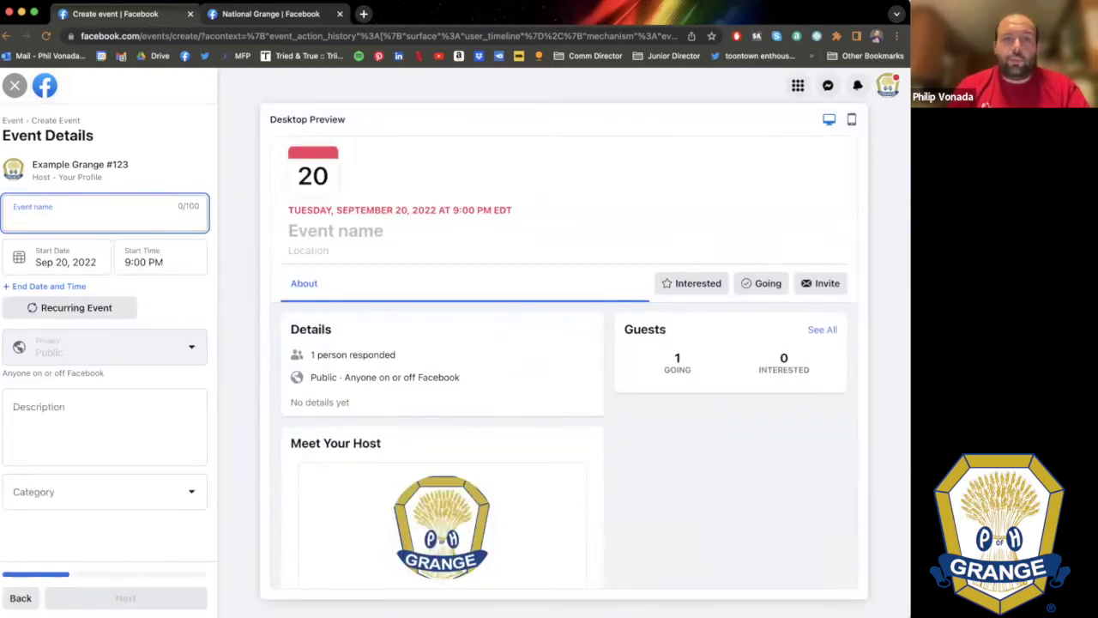
# Enter 'Example Grange Crab Boil!' as the event name
pyautogui.write('Example Grang')
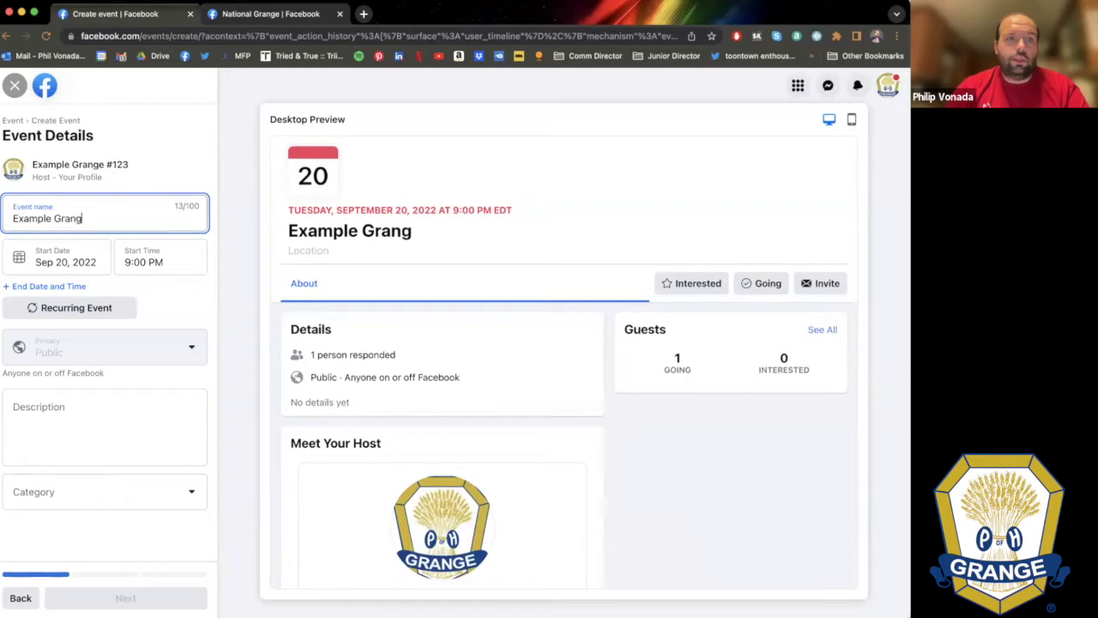
pyautogui.write('e Crab Boil')
pyautogui.write('!')
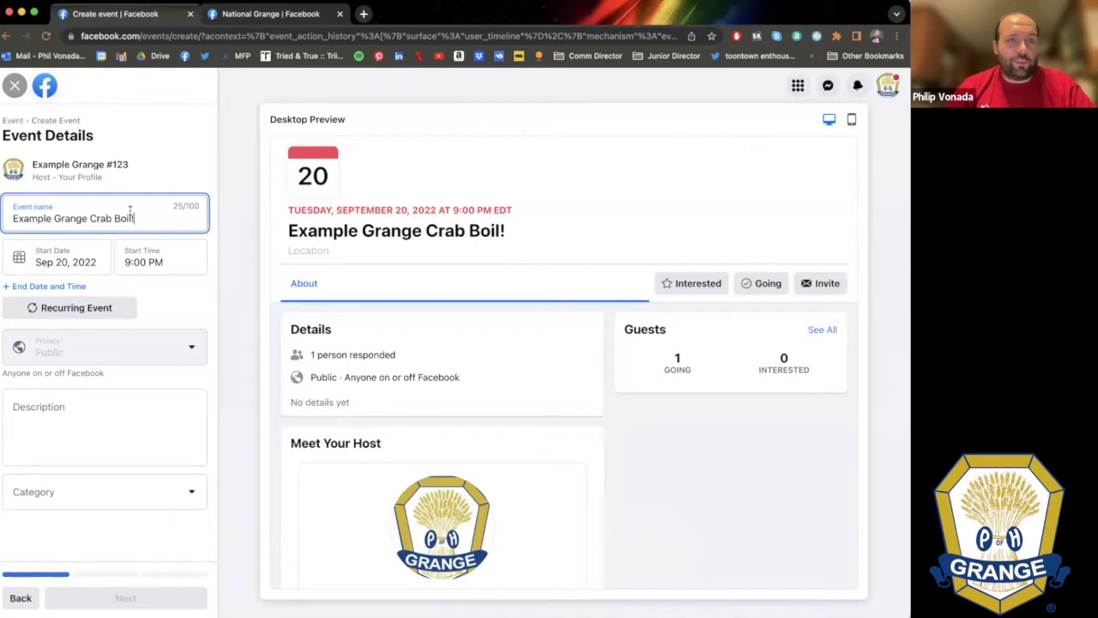
pyautogui.click(90, 266)
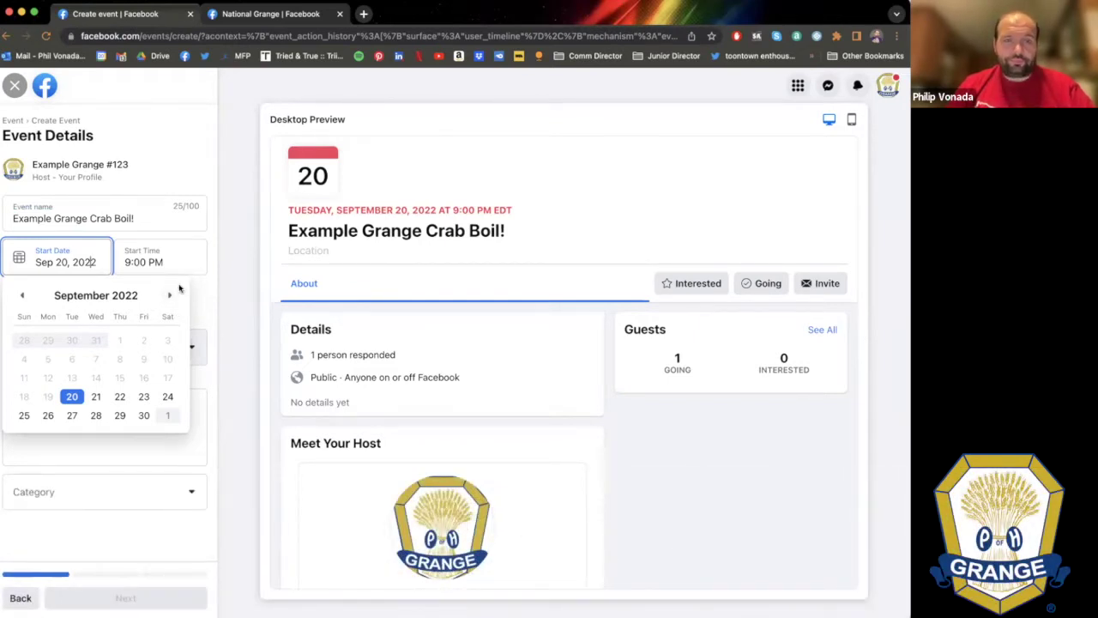
# Schedule the Crab Boil for October 1, 2022, 12:00 PM to 3:00 PM, then bring up recurring options
pyautogui.click(171, 416)
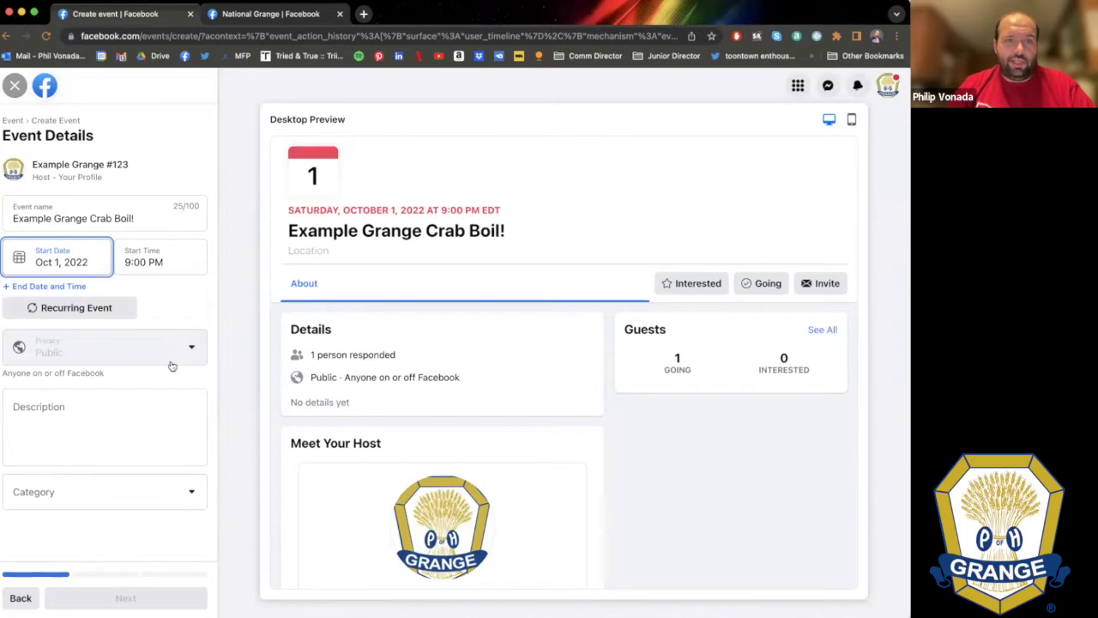
pyautogui.click(139, 264)
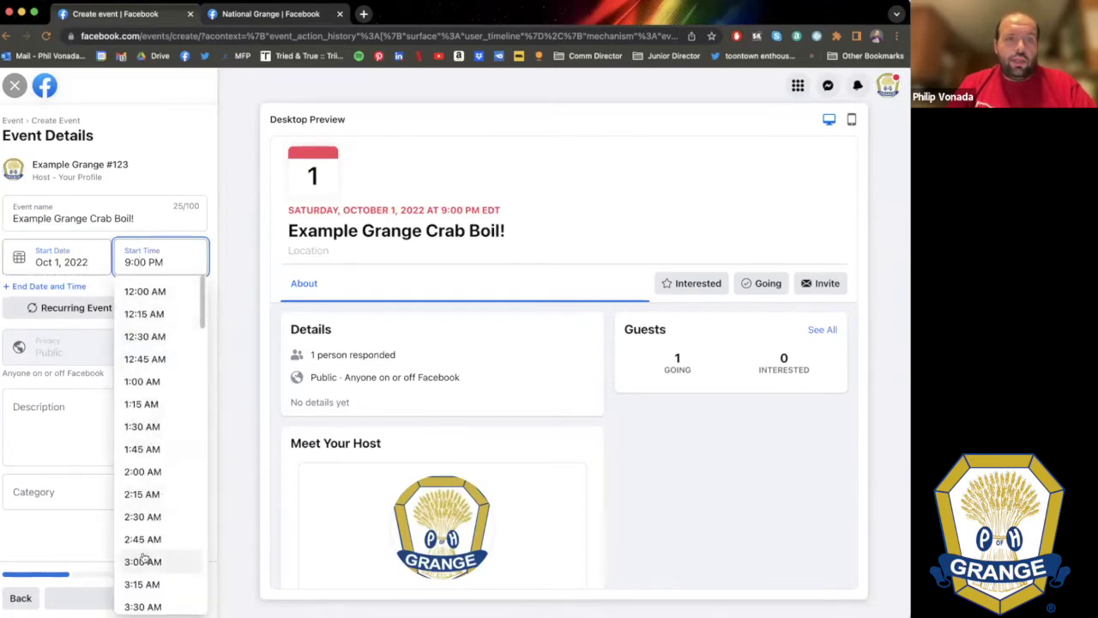
pyautogui.scroll(-1, 143, 559)
pyautogui.scroll(-5, 164, 442)
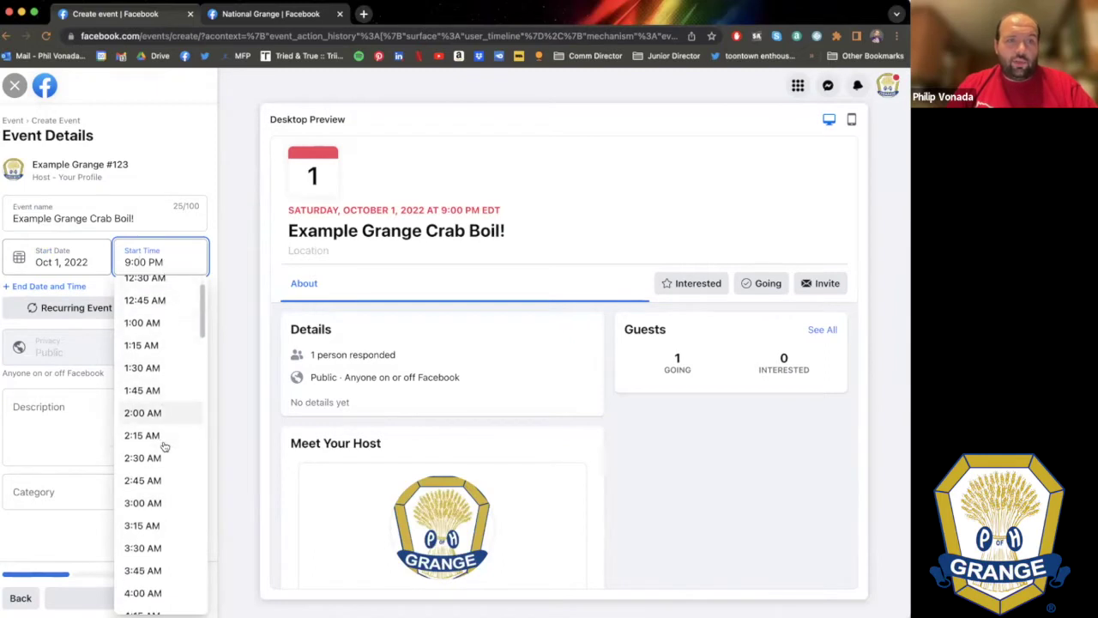
pyautogui.scroll(-5, 164, 442)
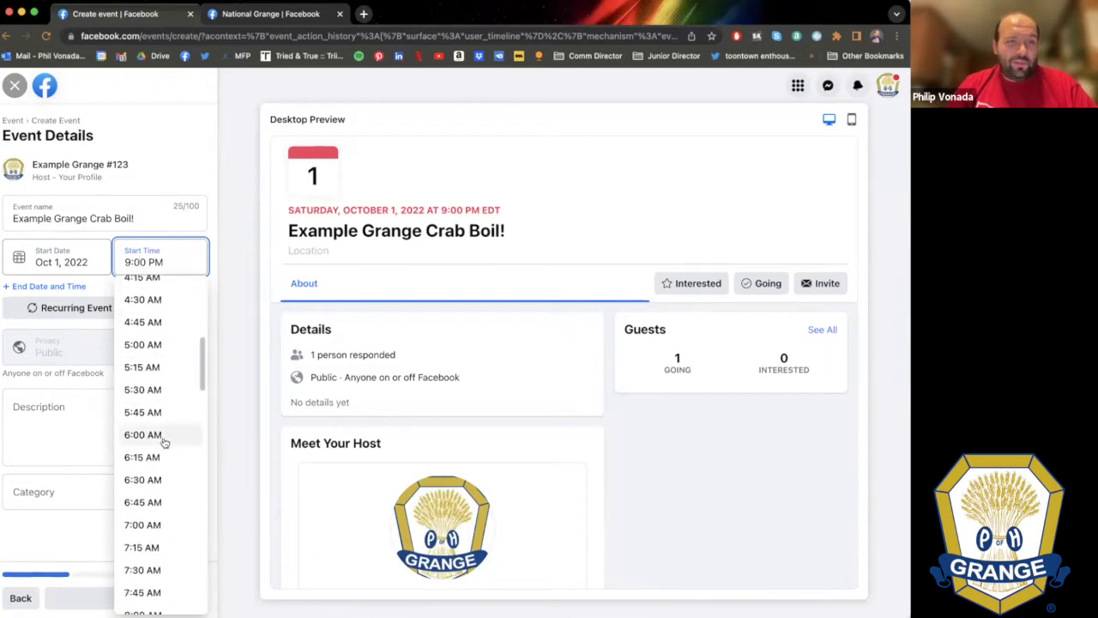
pyautogui.scroll(-20, 164, 442)
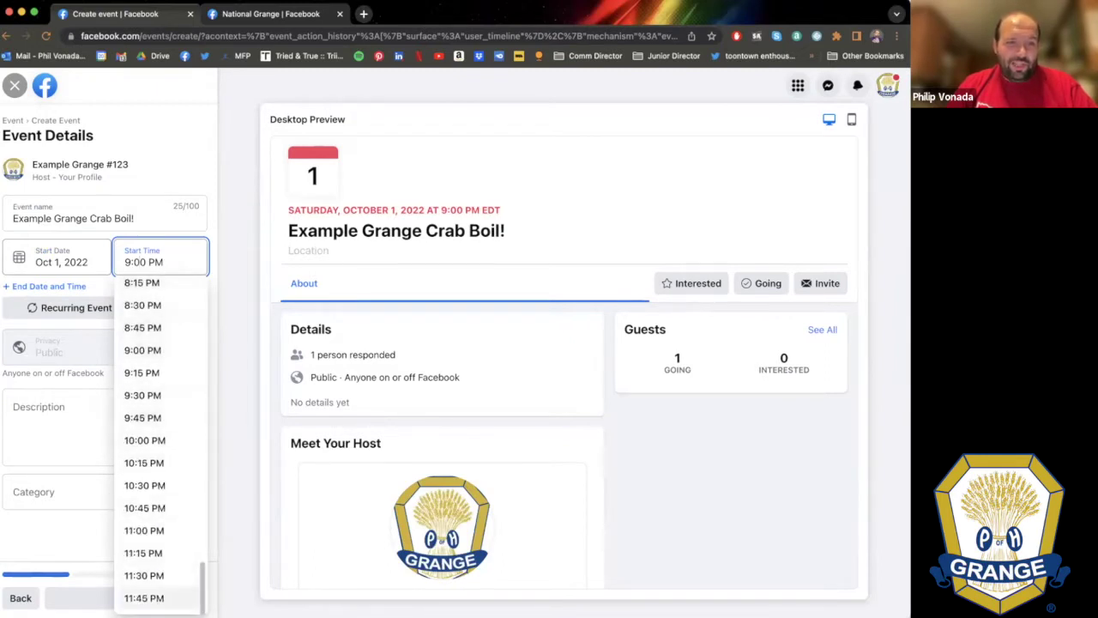
pyautogui.scroll(20, 169, 459)
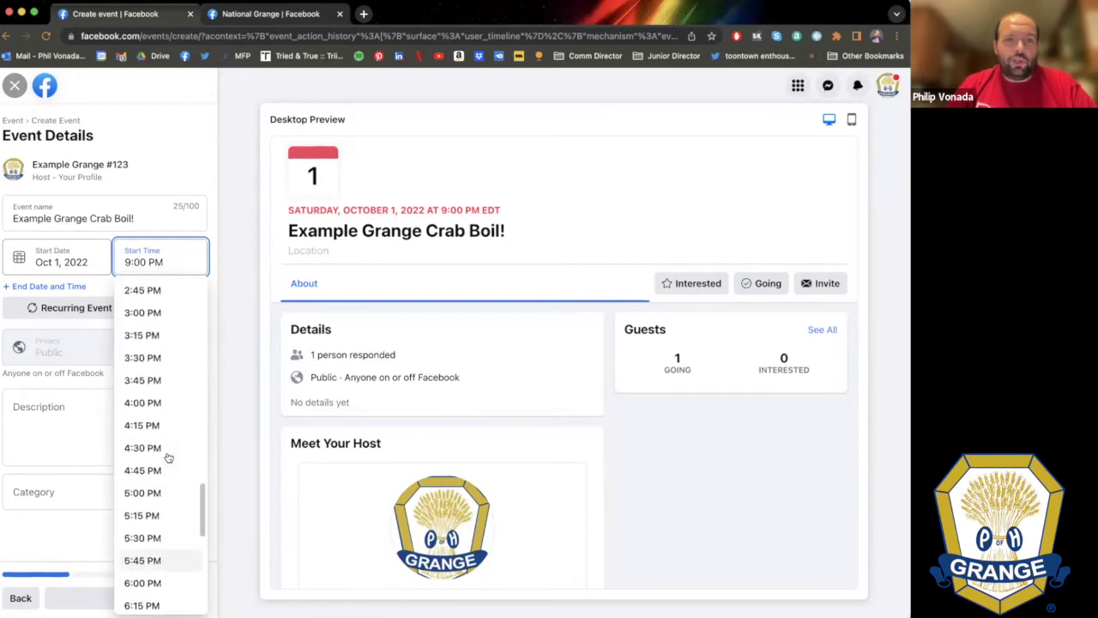
pyautogui.scroll(3, 169, 460)
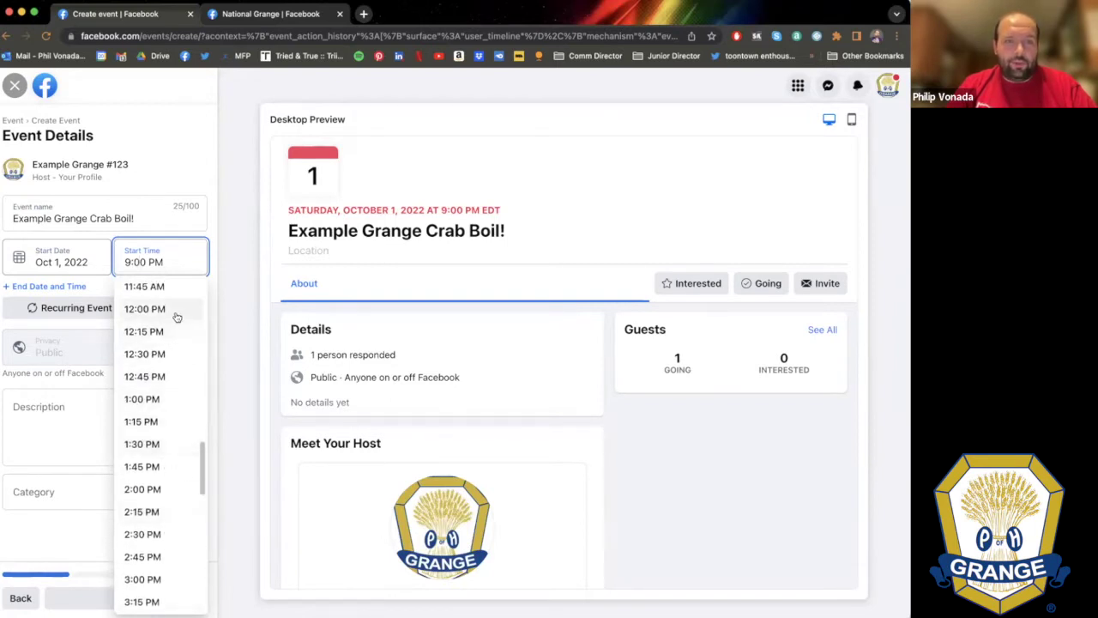
pyautogui.click(174, 314)
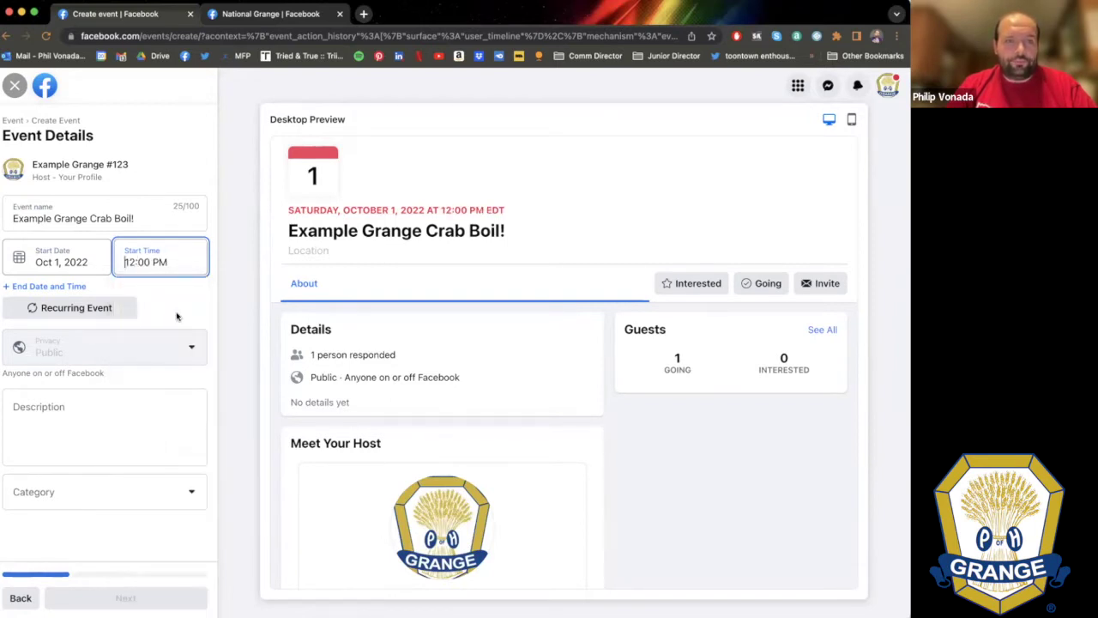
pyautogui.click(66, 285)
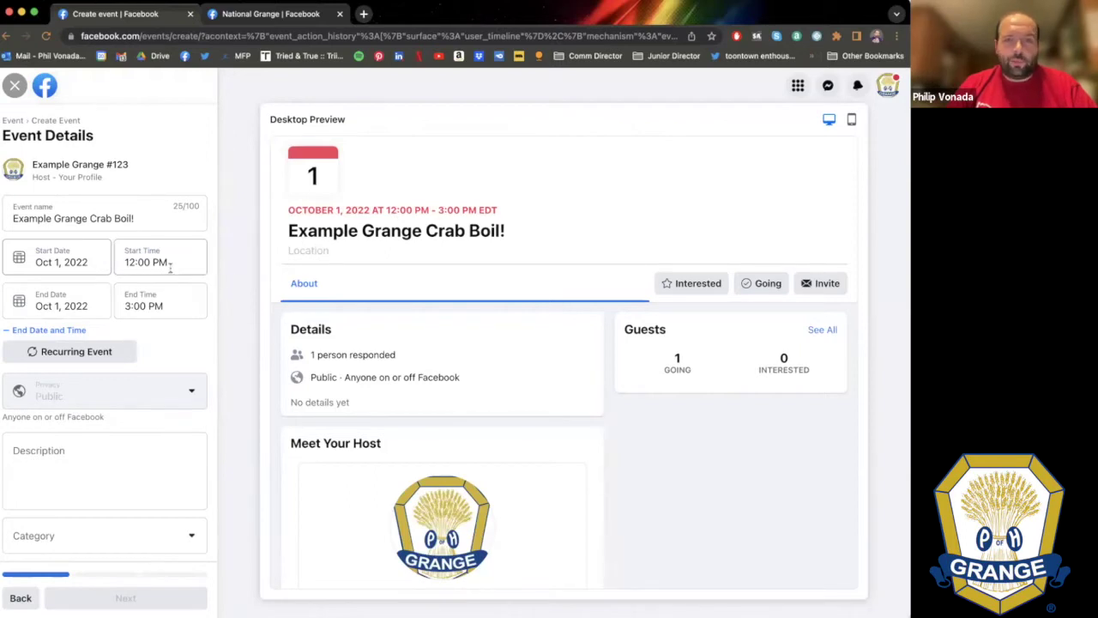
pyautogui.click(117, 353)
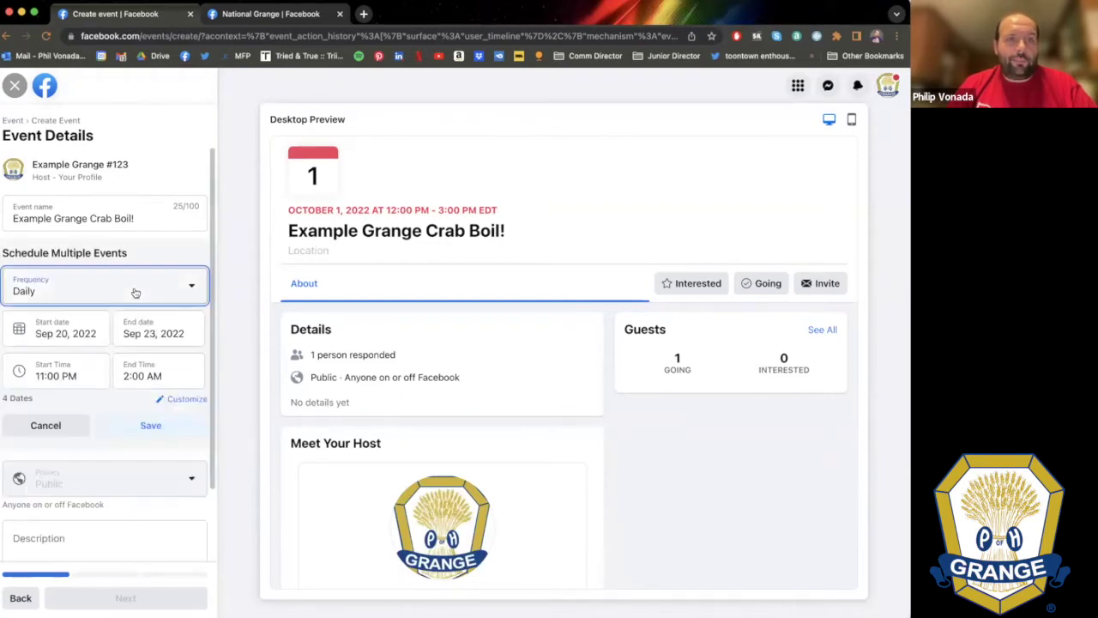
# Review the Daily frequency choices, then cancel Schedule Multiple Events to keep one event
pyautogui.click(135, 292)
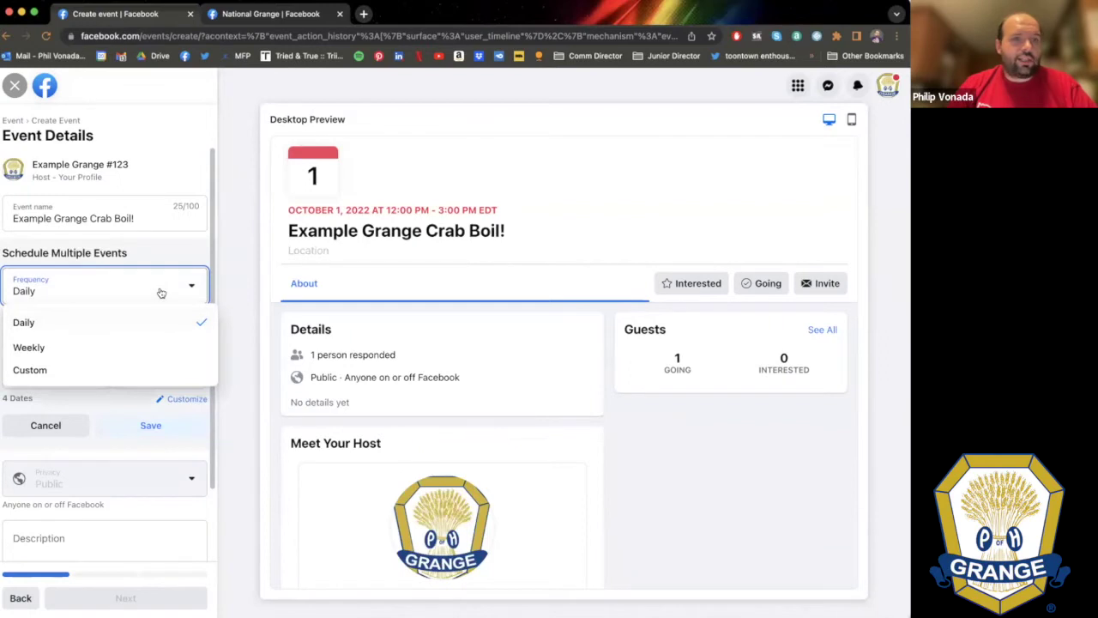
pyautogui.click(192, 252)
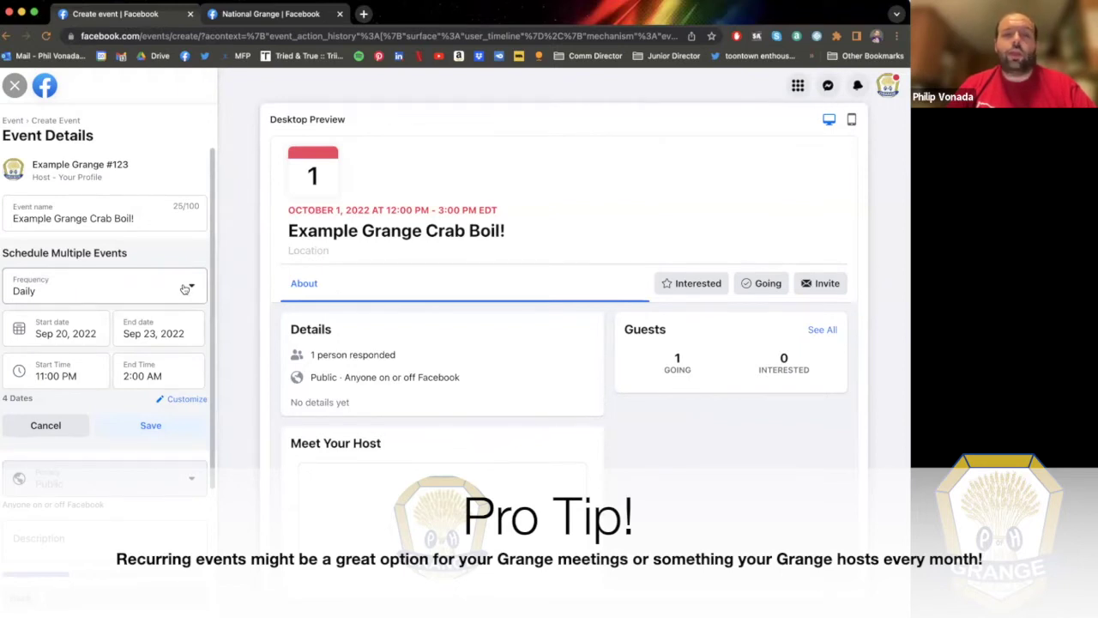
pyautogui.click(107, 290)
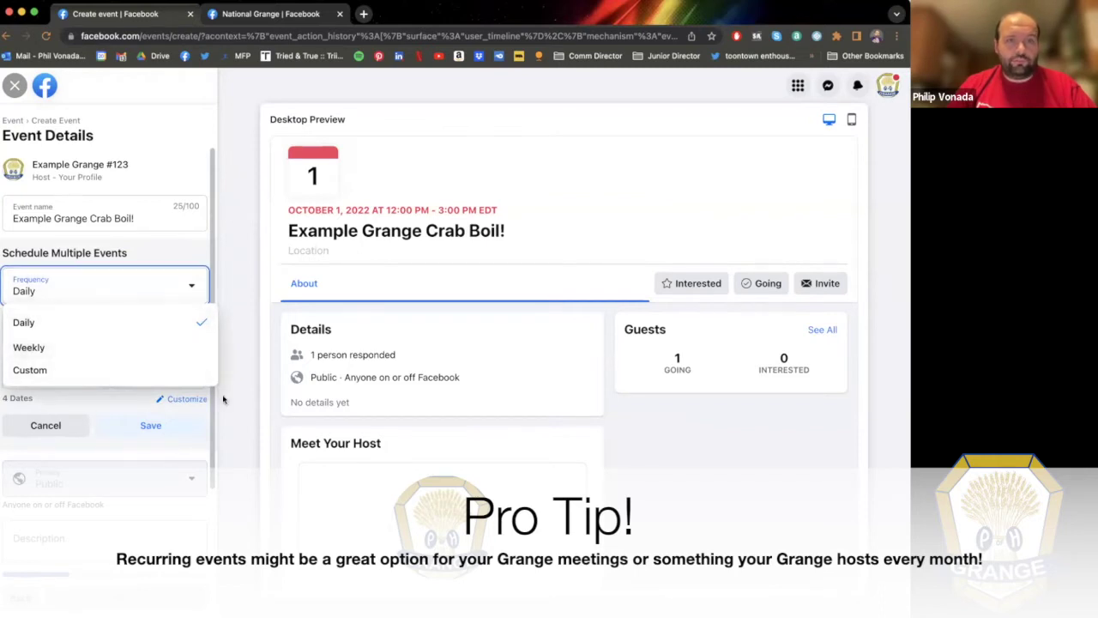
pyautogui.click(135, 288)
pyautogui.click(54, 423)
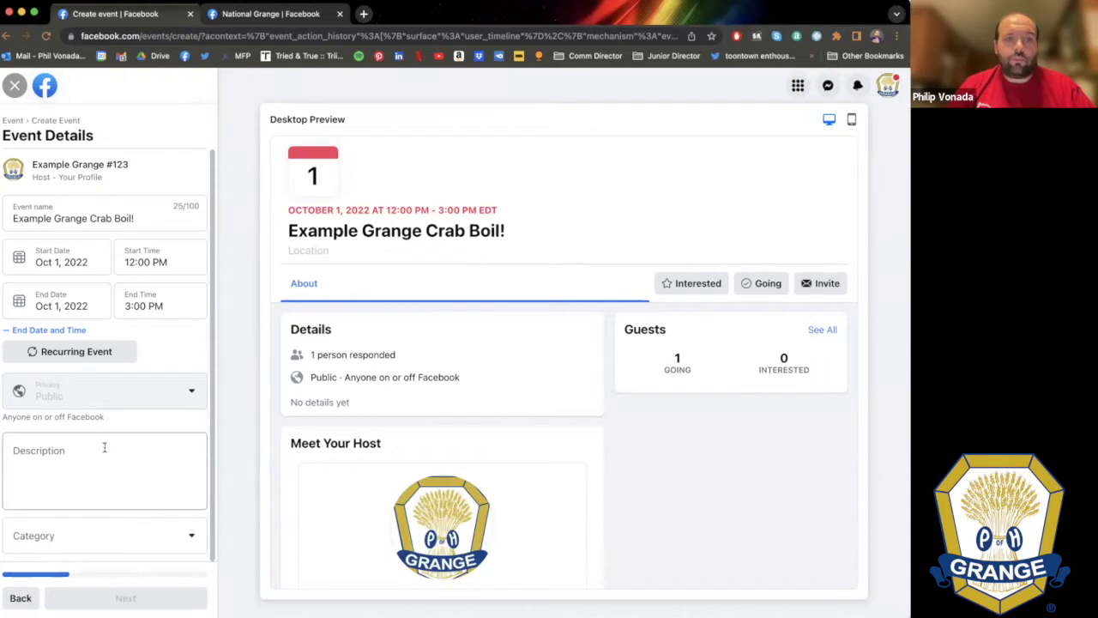
# Choose Parties as the Crab Boil event's category
pyautogui.click(103, 447)
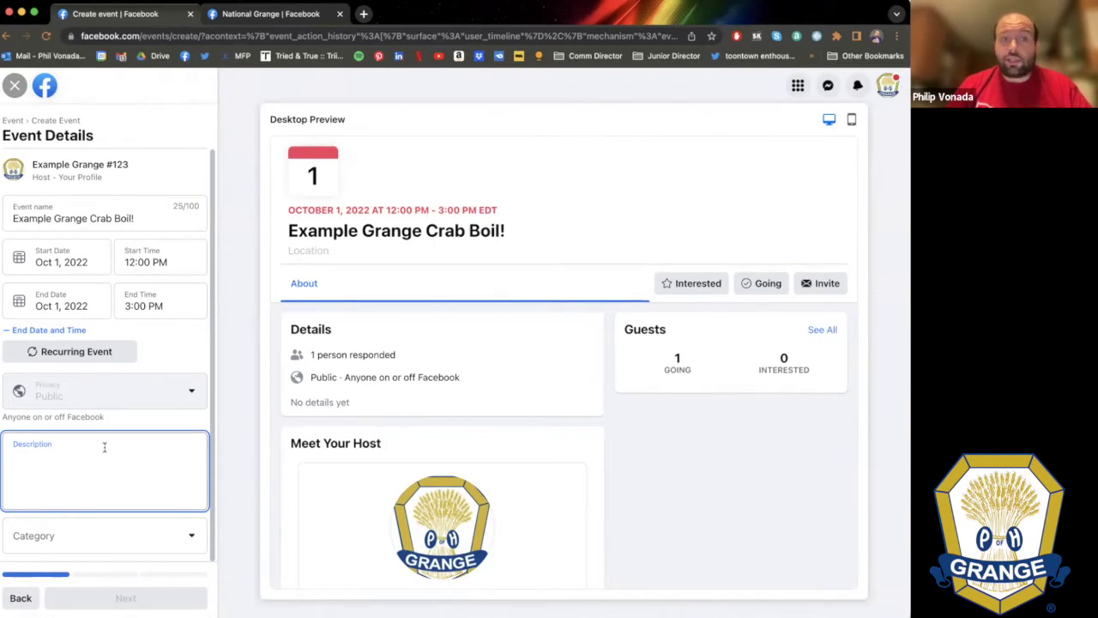
pyautogui.click(106, 529)
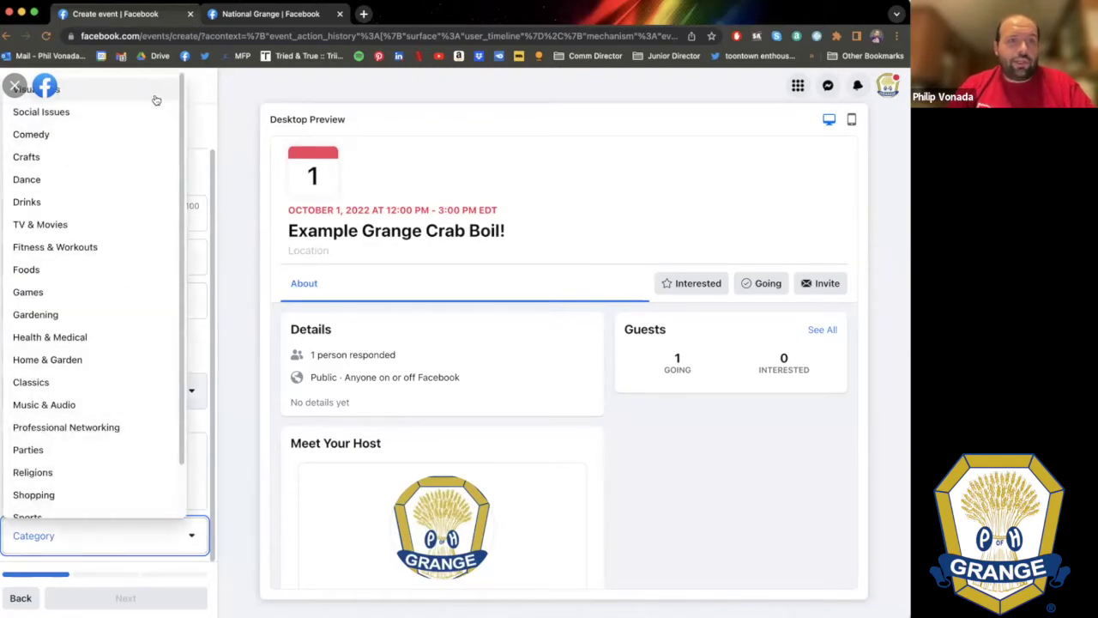
pyautogui.scroll(-2, 147, 208)
pyautogui.scroll(2, 146, 208)
pyautogui.scroll(-2, 146, 210)
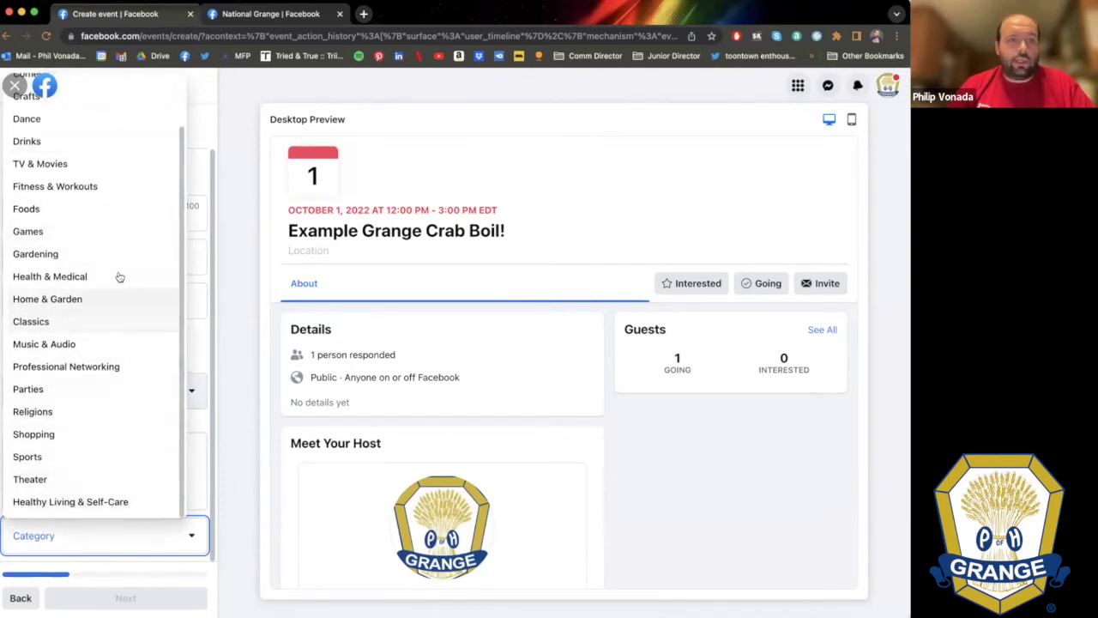
pyautogui.scroll(2, 119, 274)
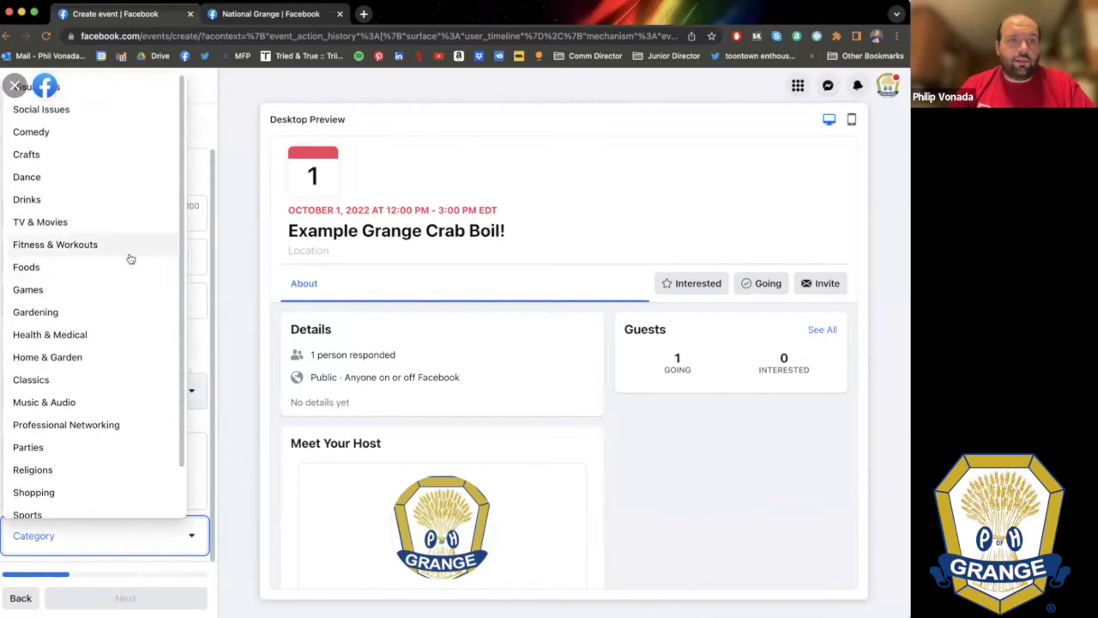
pyautogui.scroll(1, 131, 258)
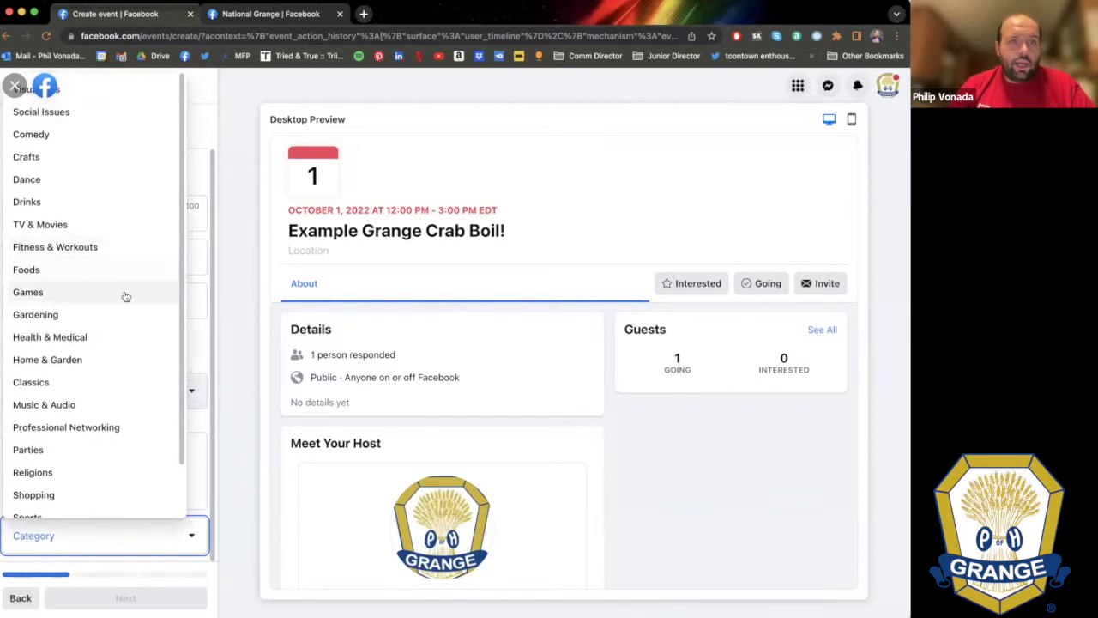
pyautogui.scroll(-1, 125, 294)
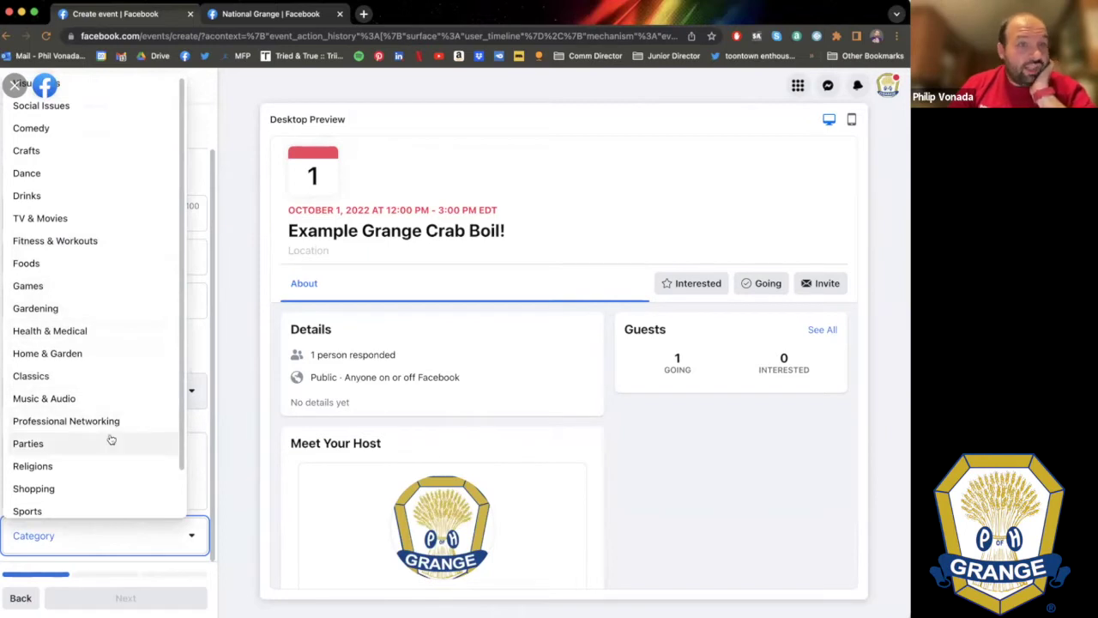
pyautogui.scroll(-2, 109, 437)
pyautogui.scroll(1, 109, 438)
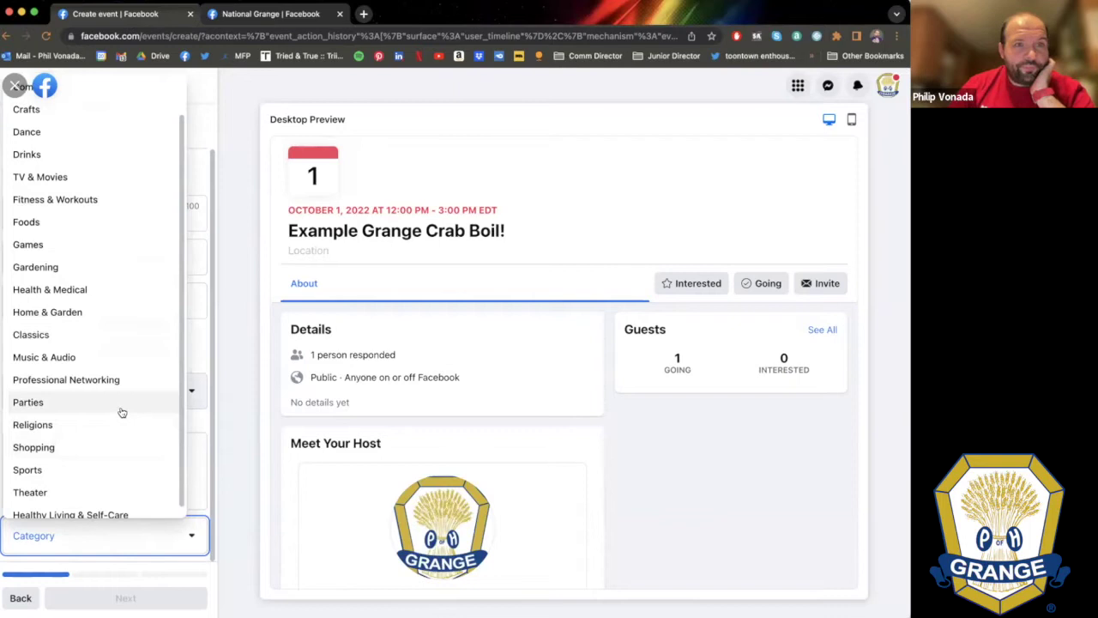
pyautogui.click(122, 413)
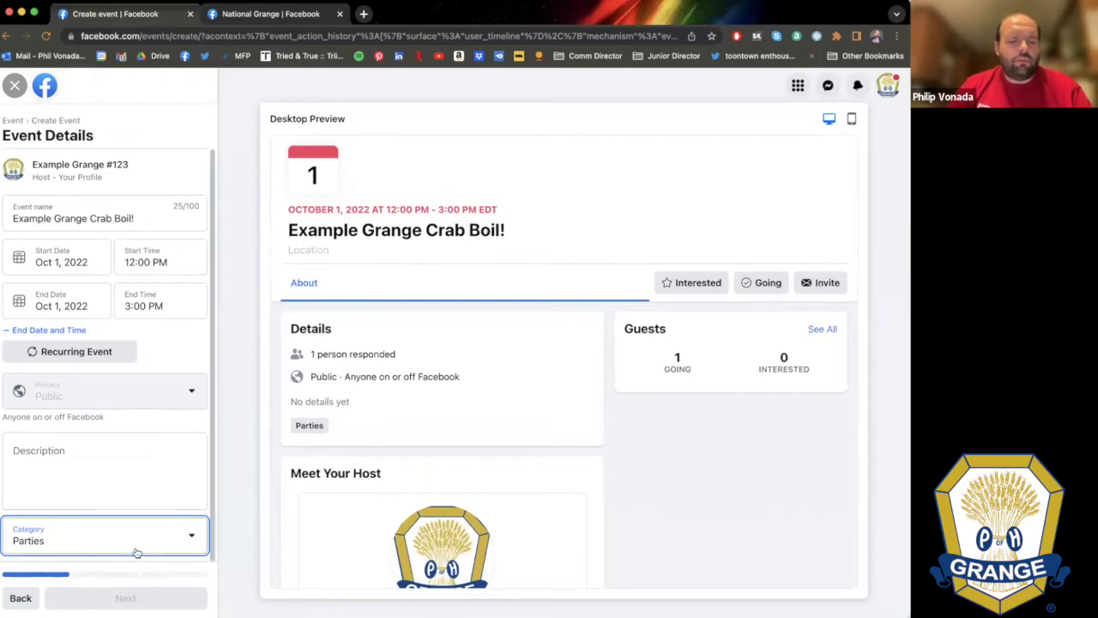
pyautogui.click(136, 552)
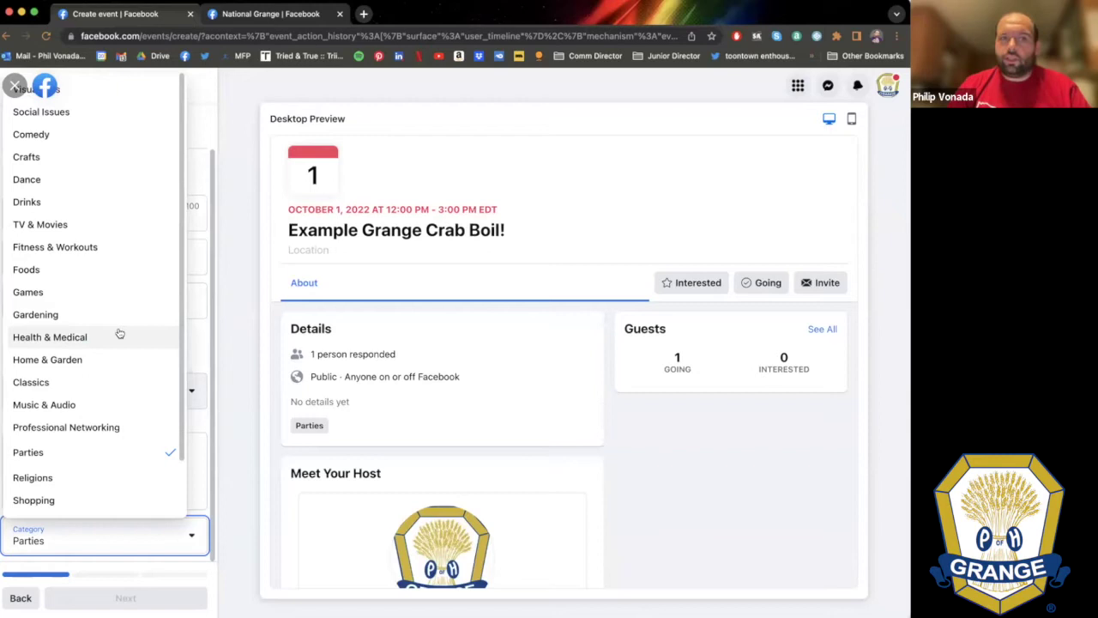
pyautogui.click(218, 357)
# Enter the description 'Example Grange #123 is hosting our 4th annual crab boil on October 1st from 12pm-3pm...'
pyautogui.click(129, 466)
pyautogui.write('E')
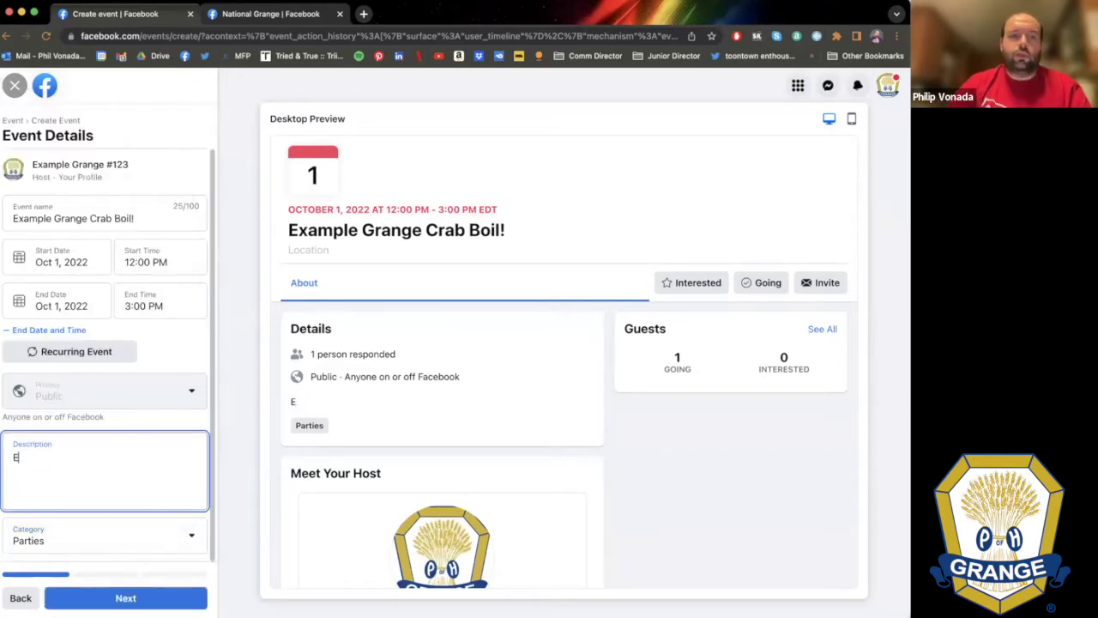
pyautogui.write('xample Grang')
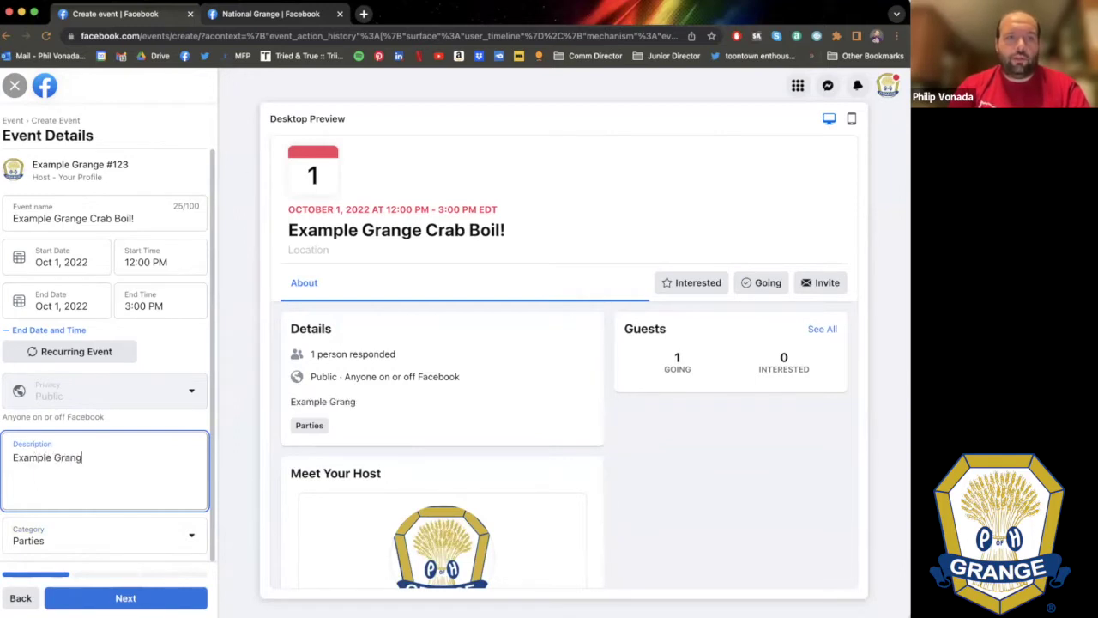
pyautogui.write('e #123 is hosting our 4th annual crab boil on October 1st from 12pm-3pm. Come out and enjoy some crabs and some "crabby" games!')
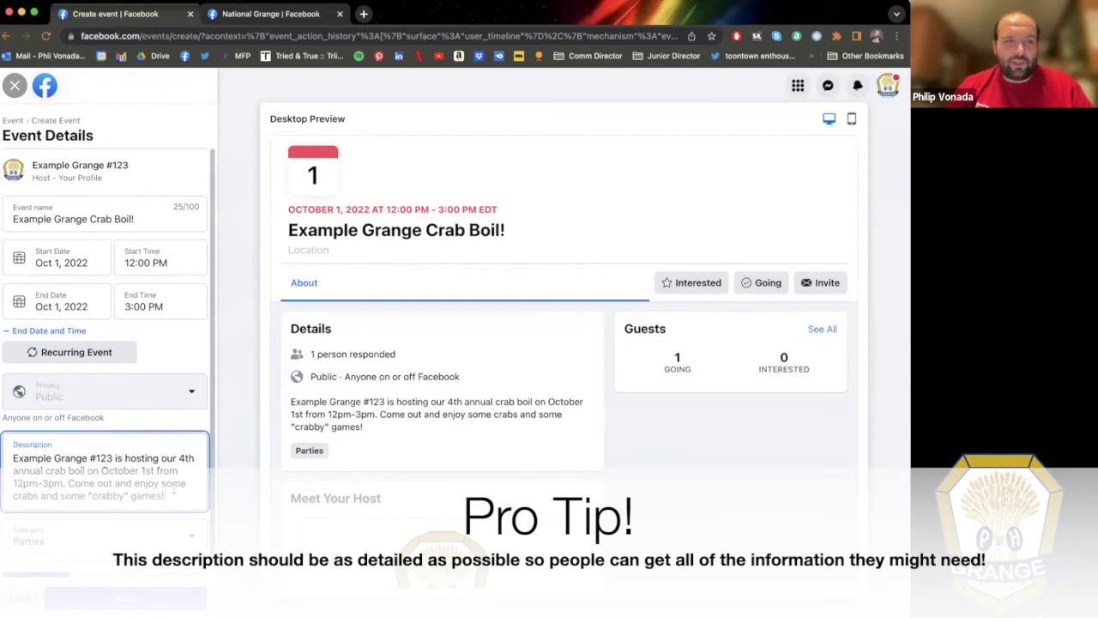
pyautogui.click(125, 596)
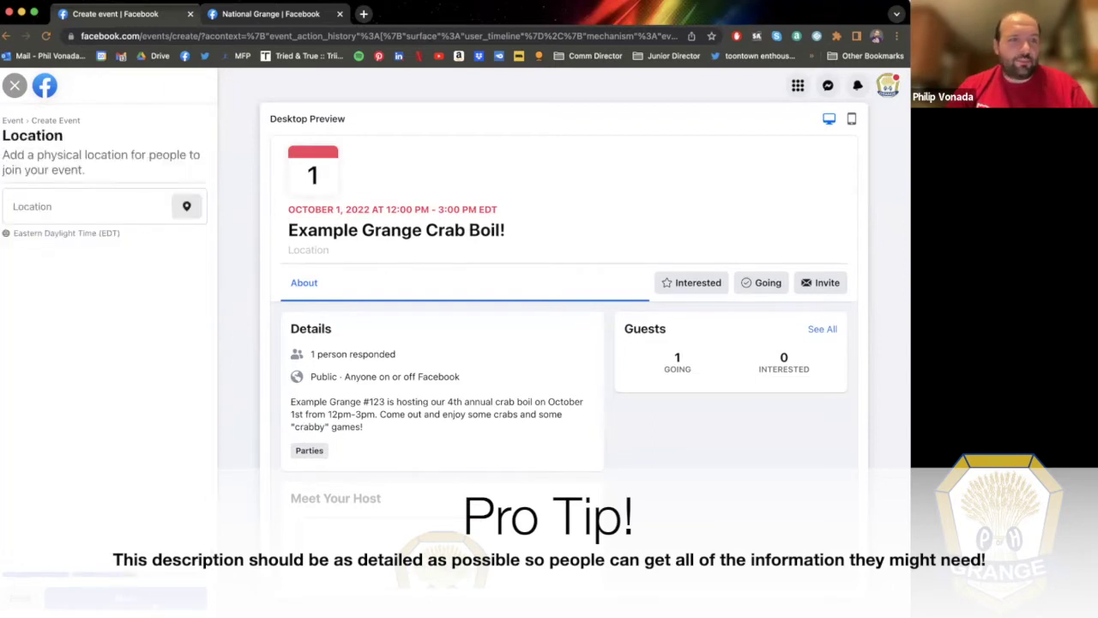
# Set the event location to the National Junior Grange suggestion in Washington, D.C
pyautogui.click(99, 203)
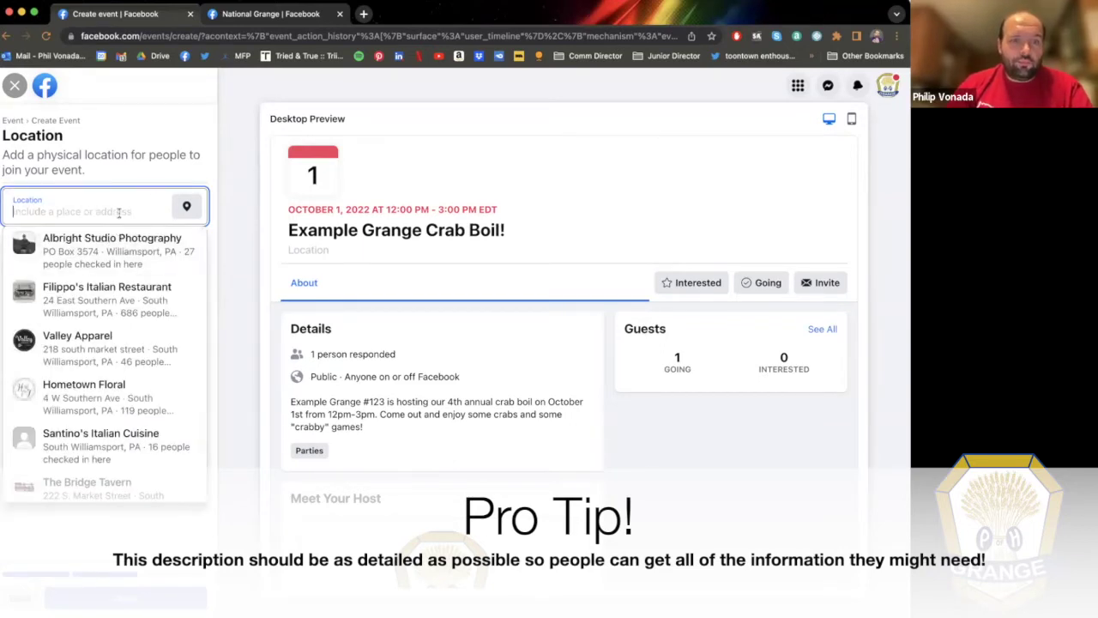
pyautogui.write('national grange')
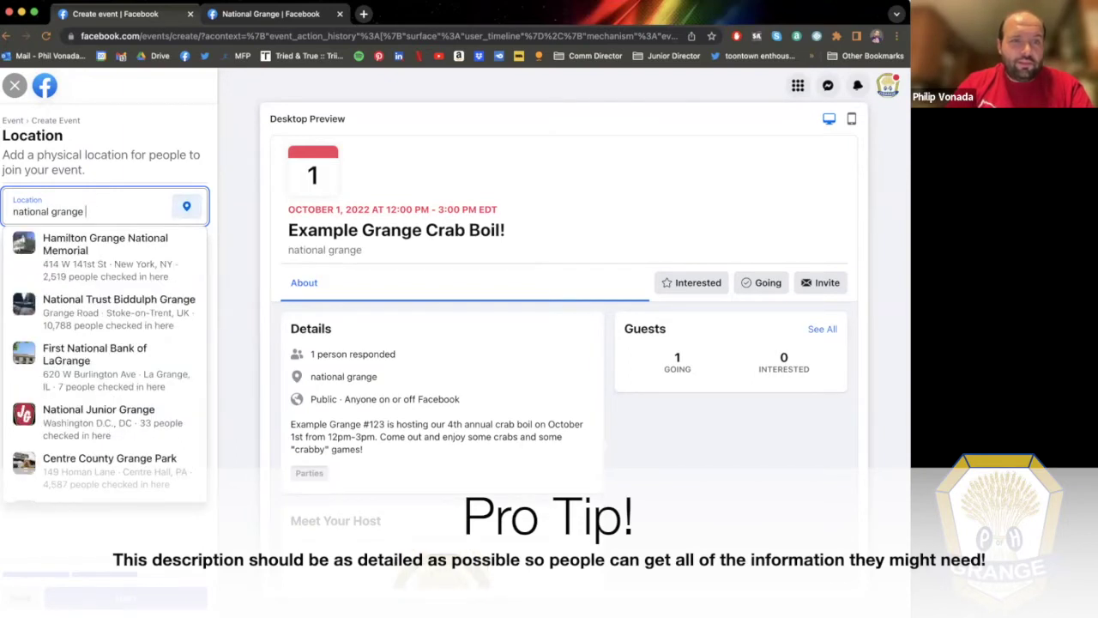
pyautogui.write('headqu')
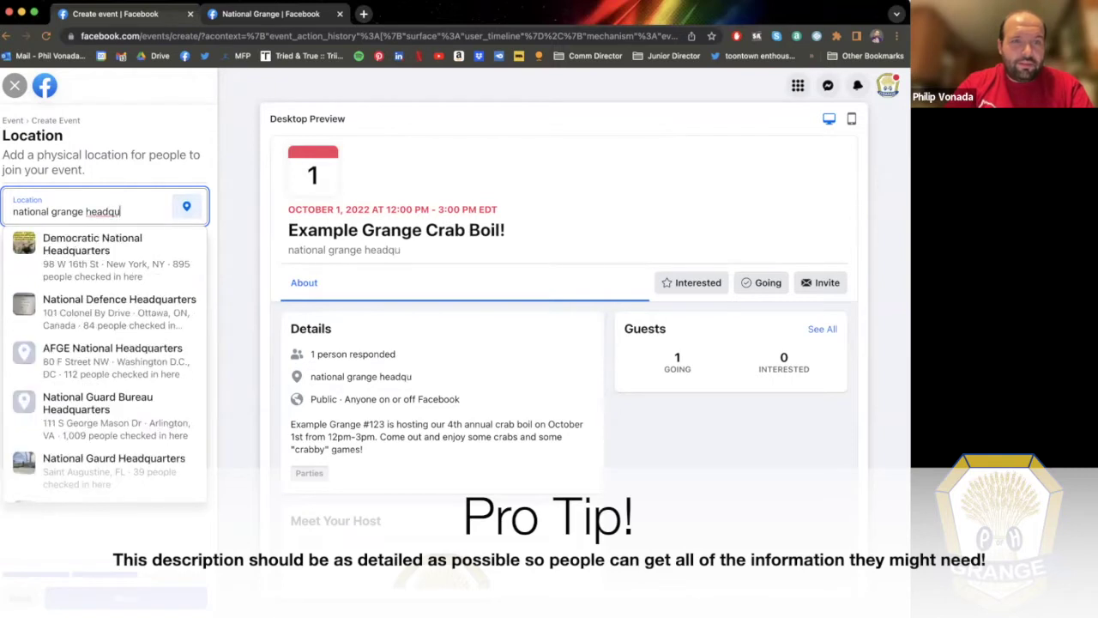
pyautogui.write('arters')
pyautogui.press('BackSpace')
pyautogui.press('BackSpace')
pyautogui.press('BackSpace')
pyautogui.press('BackSpace')
pyautogui.press('BackSpace')
pyautogui.press('BackSpace')
pyautogui.press('BackSpace')
pyautogui.press('BackSpace')
pyautogui.press('BackSpace')
pyautogui.press('BackSpace')
pyautogui.press('BackSpace')
pyautogui.press('BackSpace')
pyautogui.write('building')
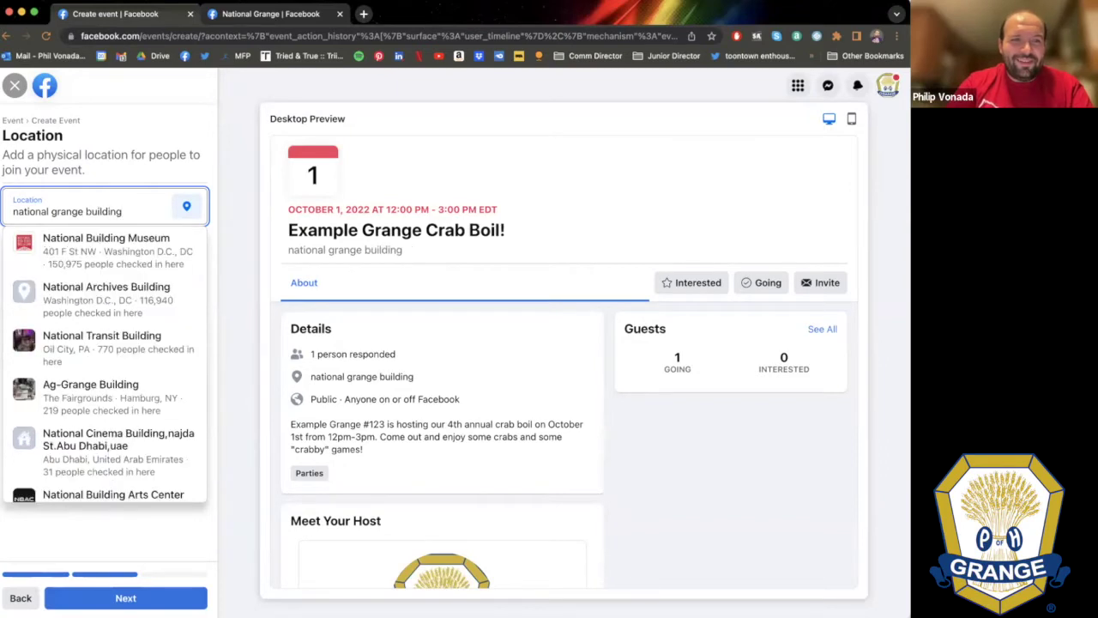
pyautogui.press('BackSpace')
pyautogui.press('BackSpace')
pyautogui.press('BackSpace')
pyautogui.press('BackSpace')
pyautogui.press('BackSpace')
pyautogui.press('BackSpace')
pyautogui.press('BackSpace')
pyautogui.press('BackSpace')
pyautogui.press('BackSpace')
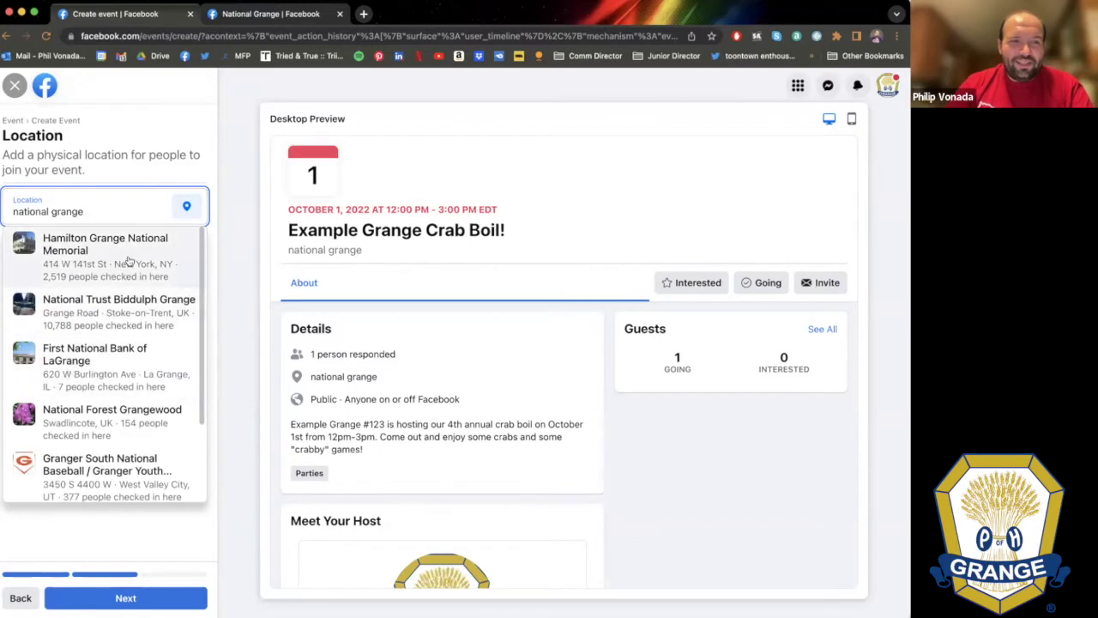
pyautogui.scroll(-3, 94, 341)
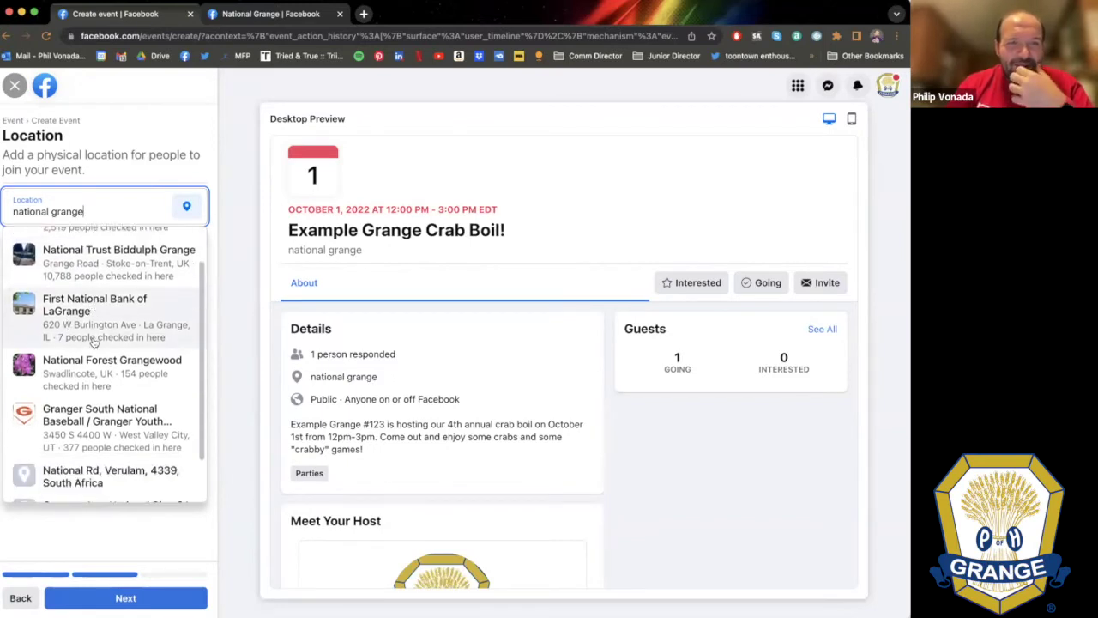
pyautogui.scroll(3, 94, 341)
pyautogui.click(51, 211)
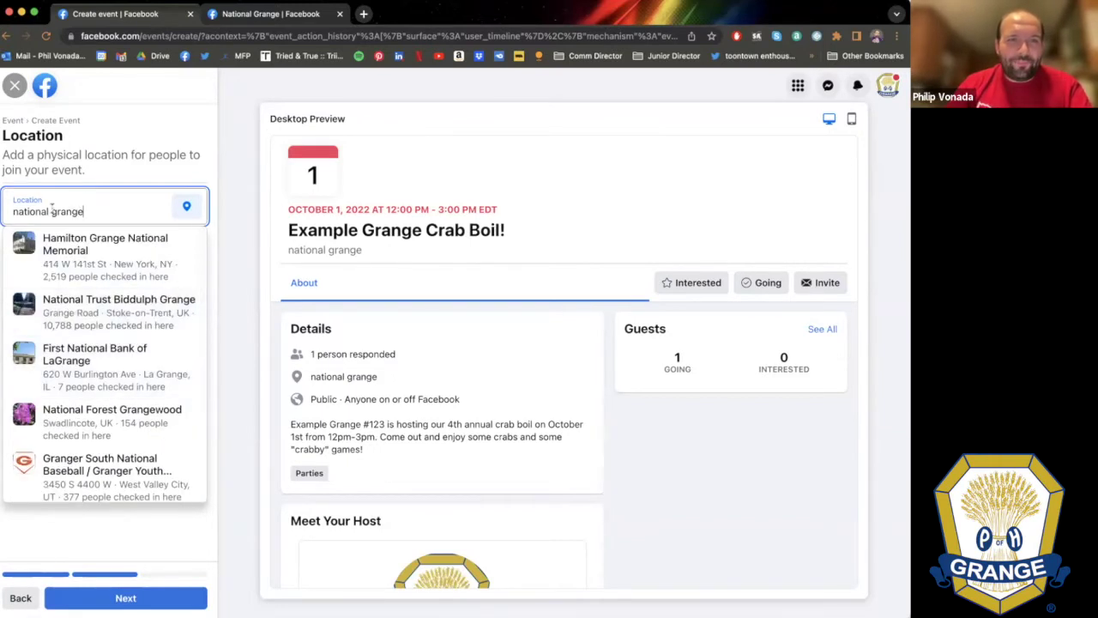
pyautogui.write('jun')
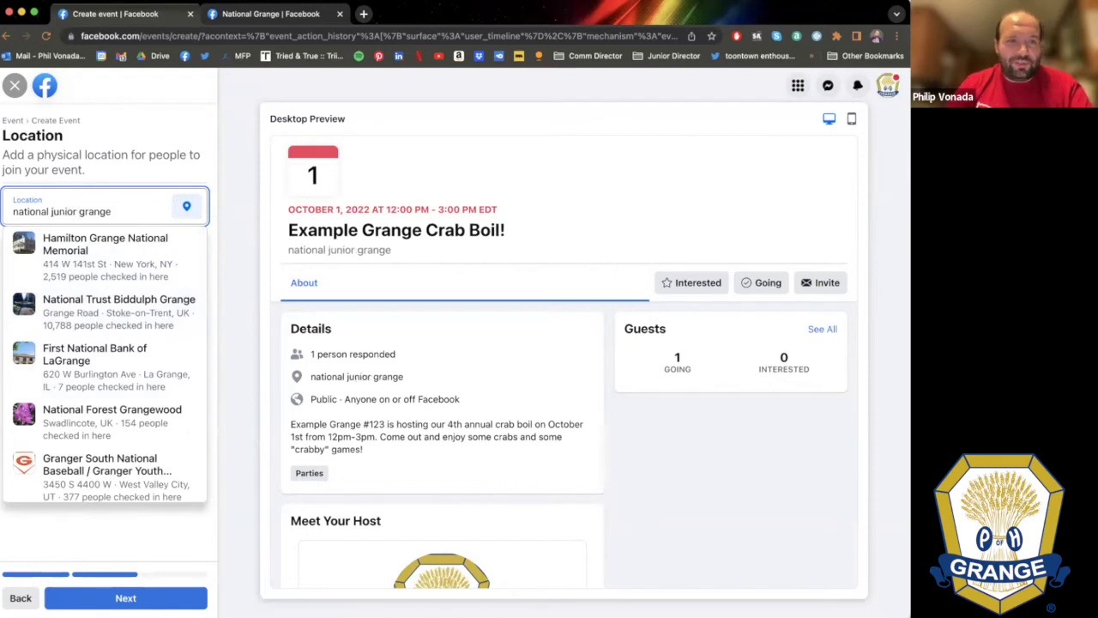
pyautogui.write('ior')
pyautogui.click(100, 239)
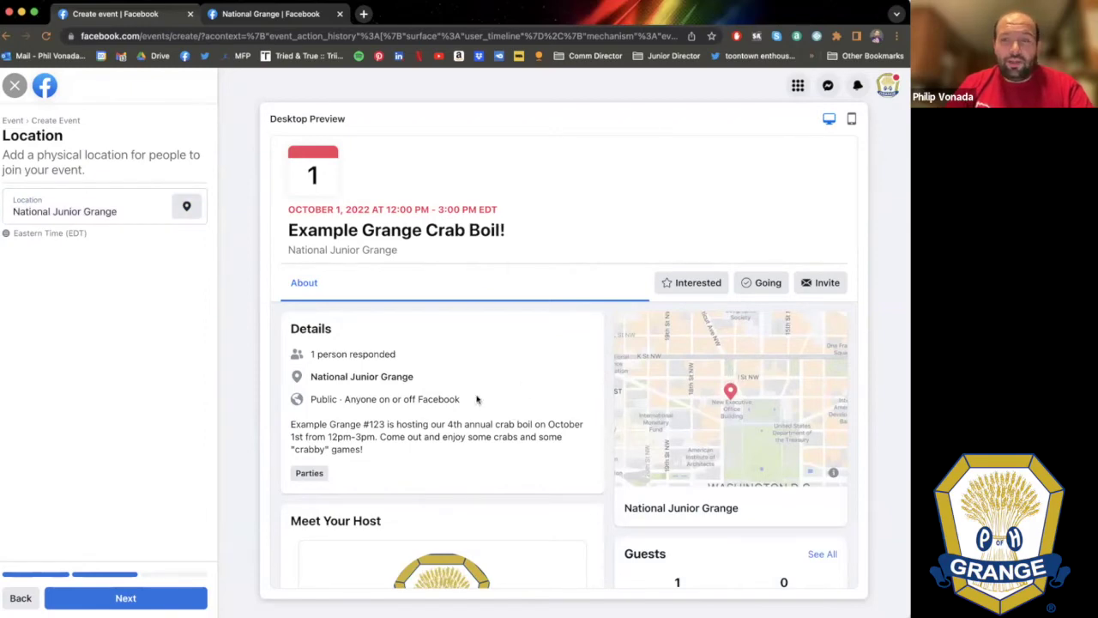
pyautogui.click(118, 211)
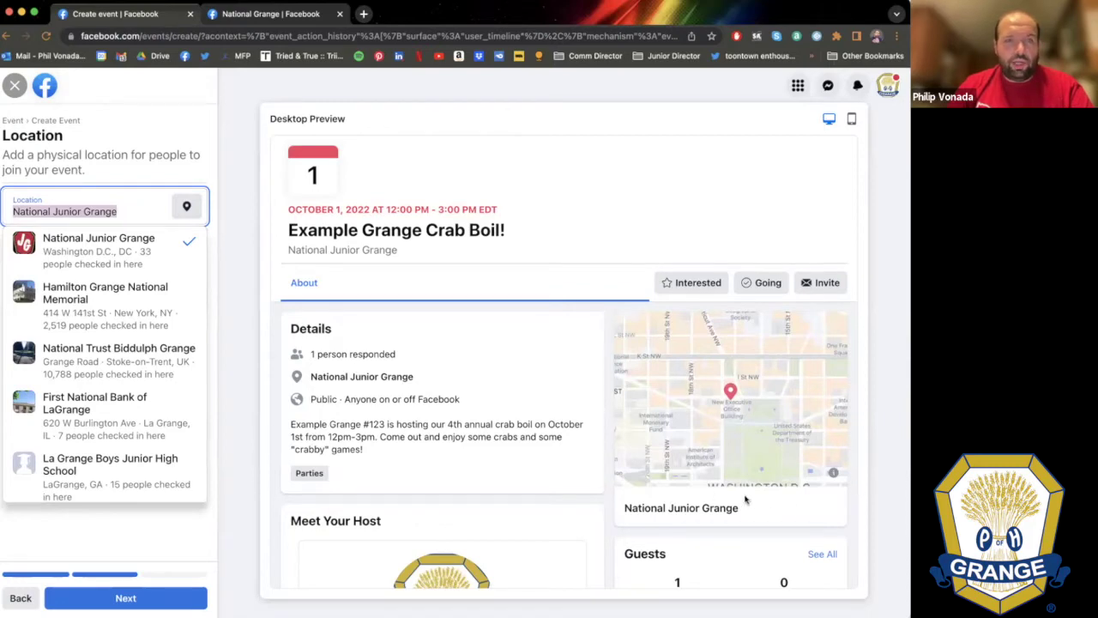
pyautogui.click(120, 535)
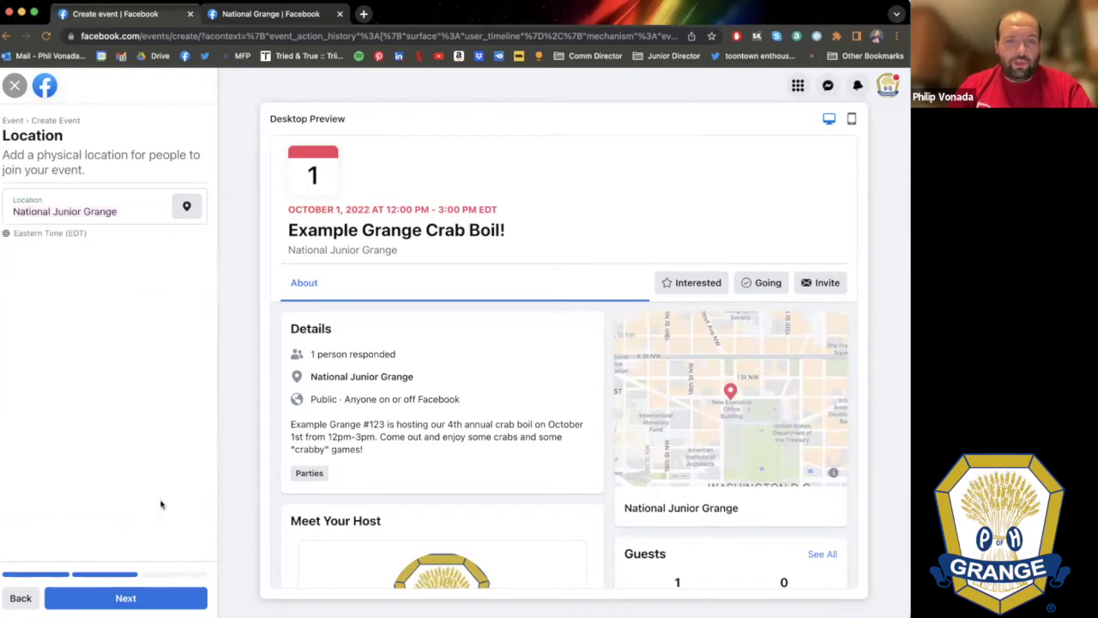
# Upload the 'Membership Matters' Grange logo image as the event's cover photo
pyautogui.click(118, 597)
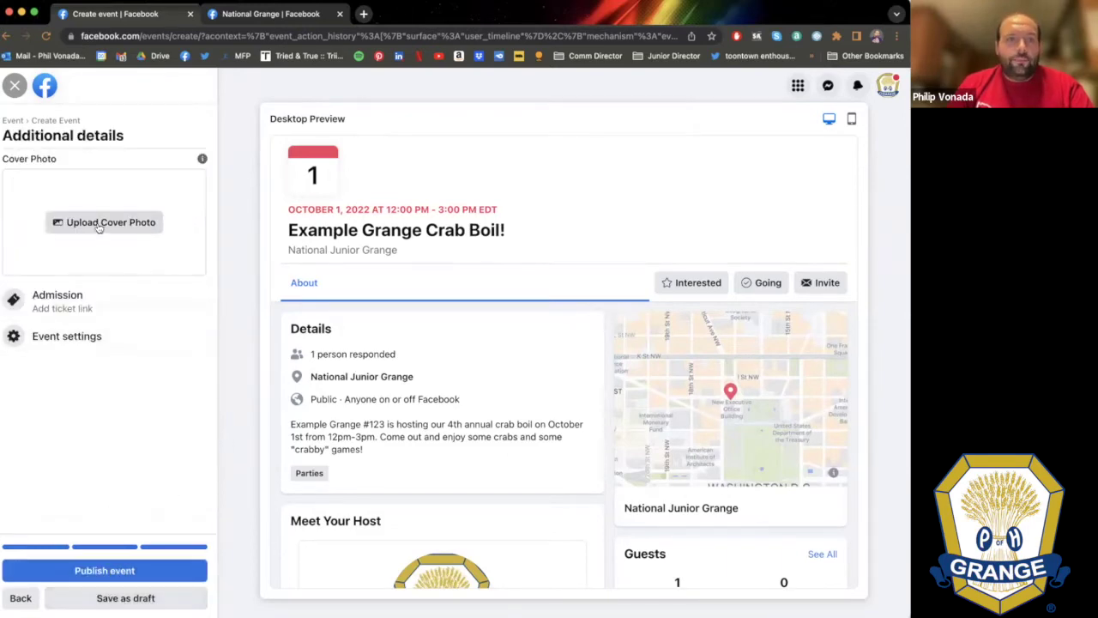
pyautogui.click(95, 224)
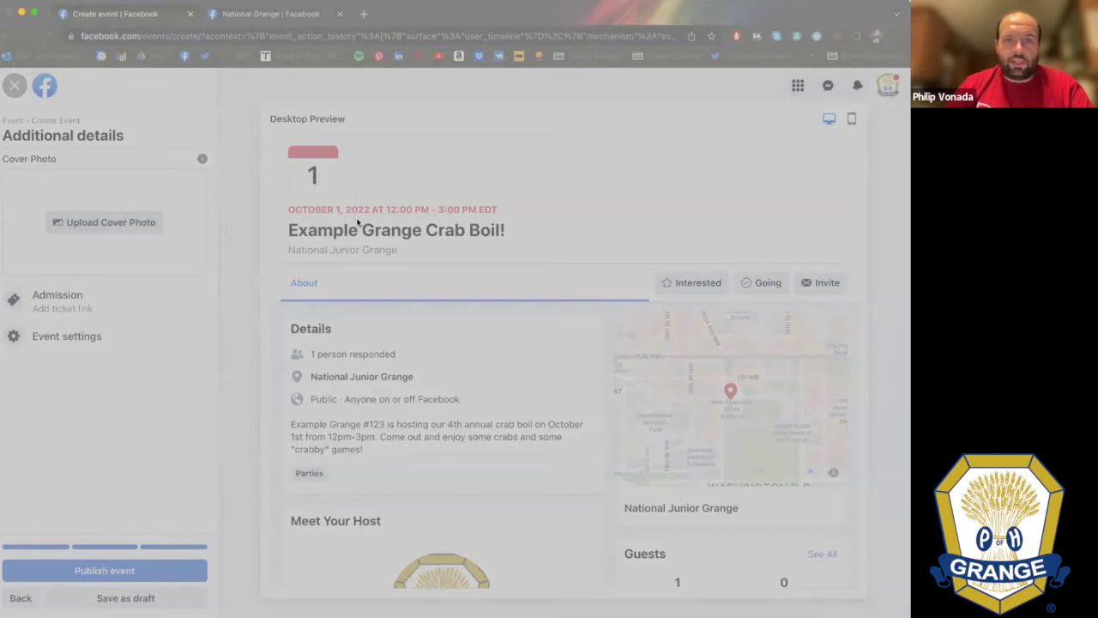
pyautogui.doubleClick(682, 440)
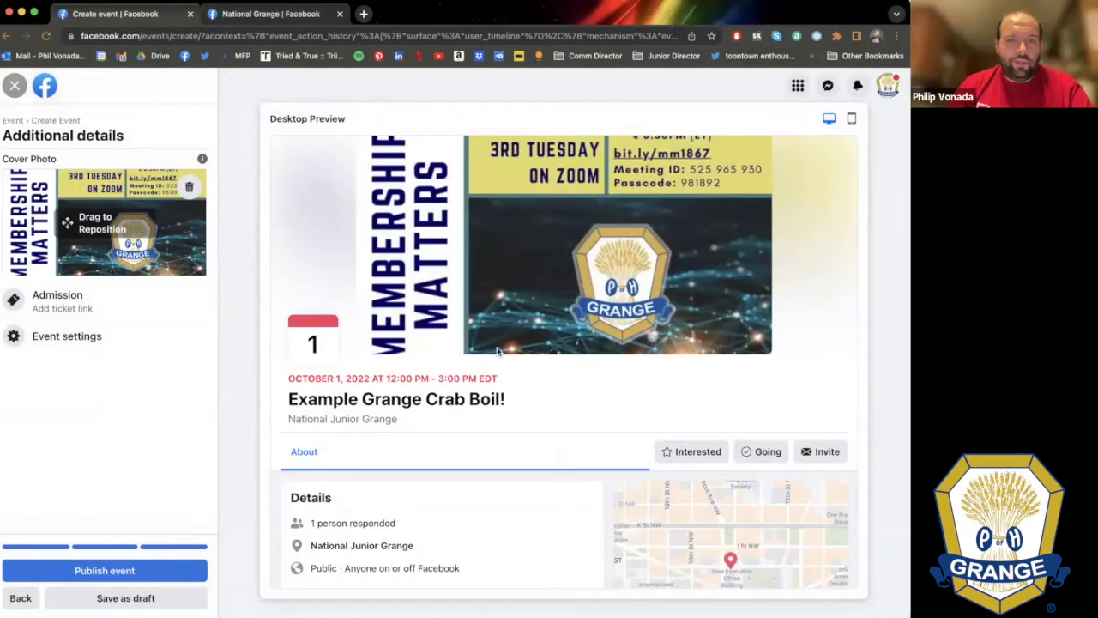
pyautogui.click(100, 305)
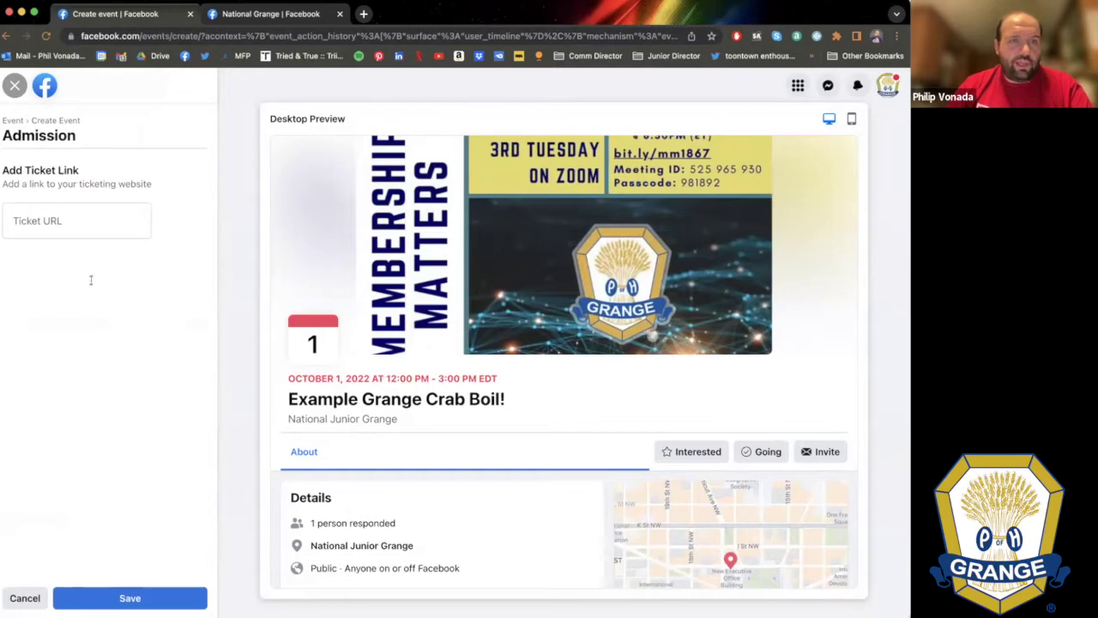
# Add National Grange as co-host and require host approval for guest posts, then save
pyautogui.click(27, 596)
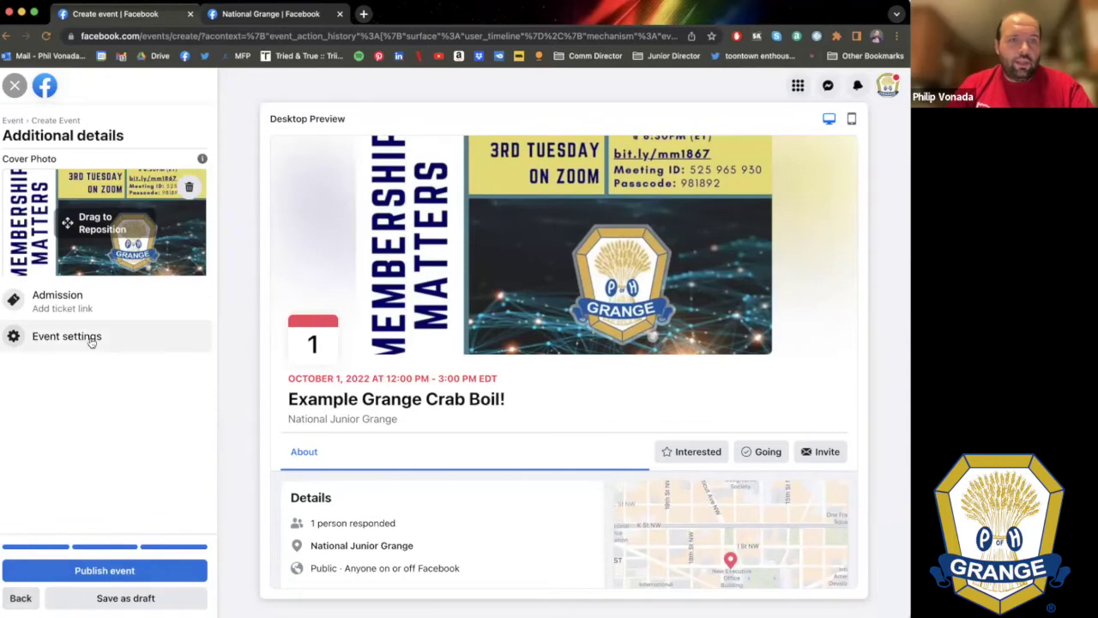
pyautogui.click(92, 340)
pyautogui.click(98, 172)
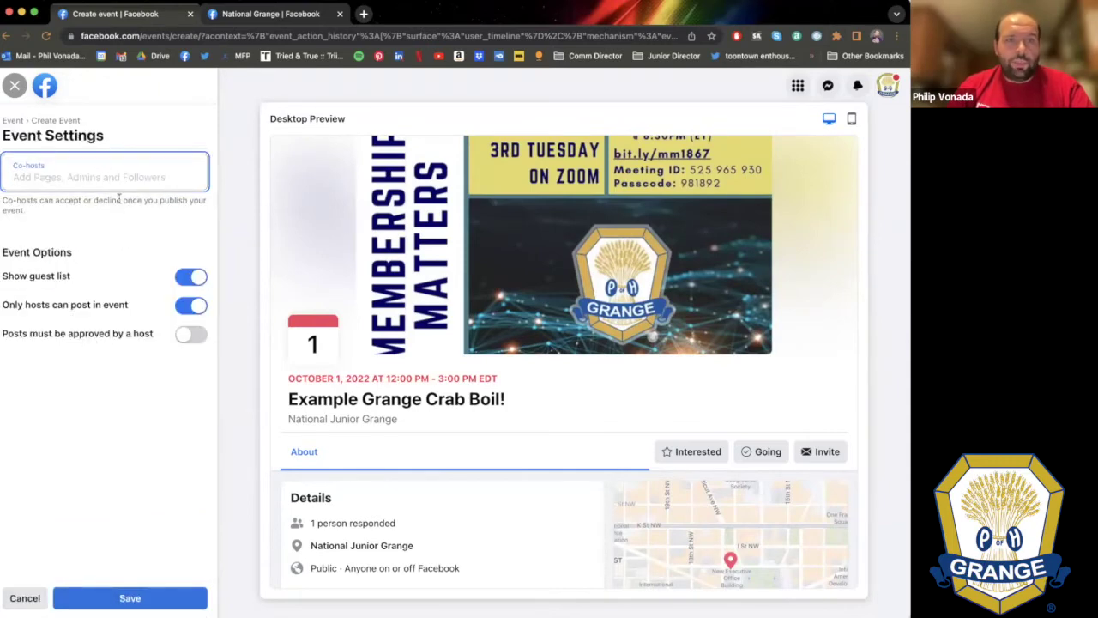
pyautogui.write('national grange')
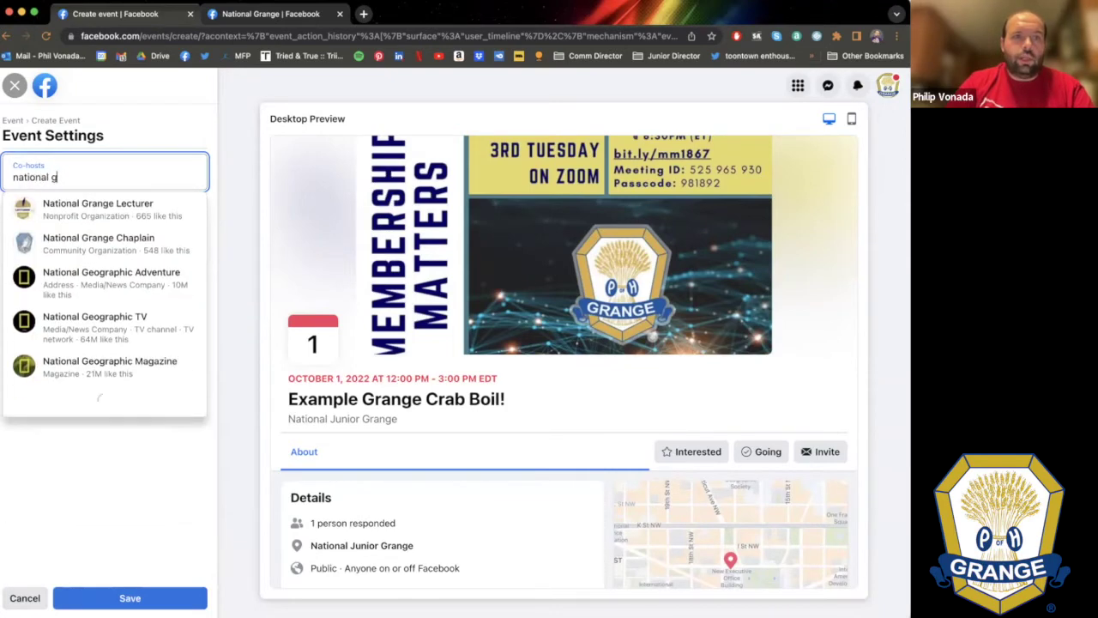
pyautogui.click(115, 279)
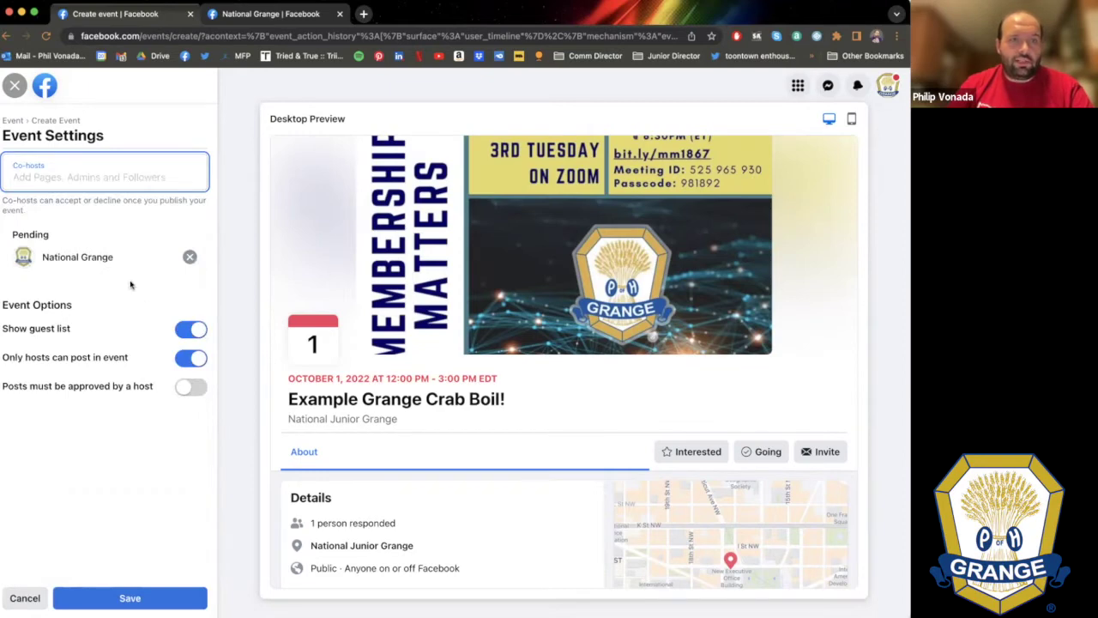
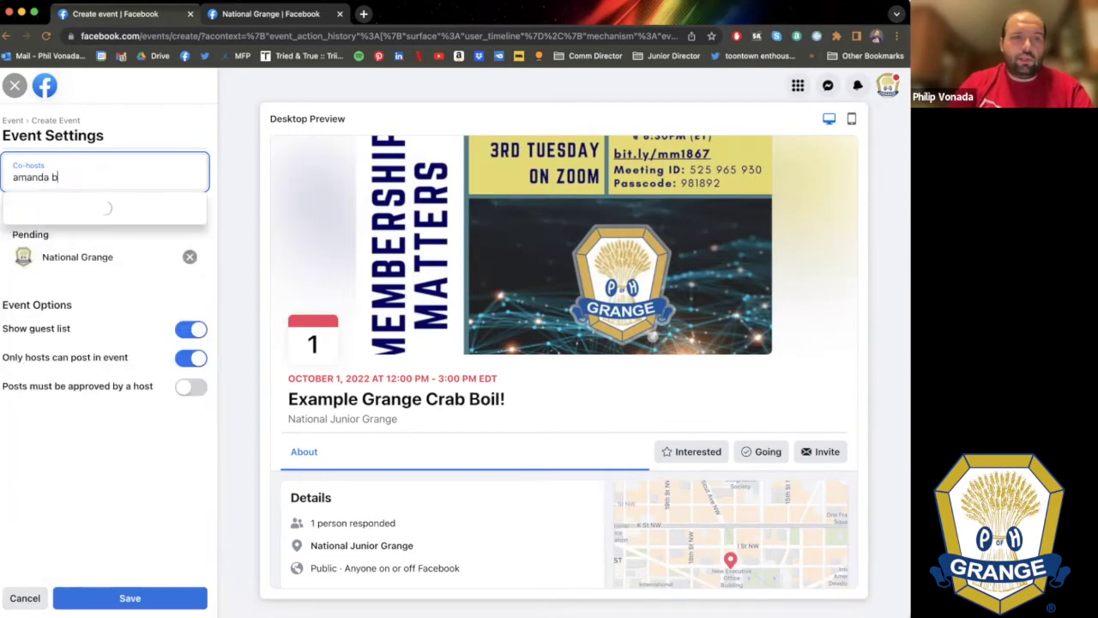
pyautogui.press('super+a')
pyautogui.press('BackSpace')
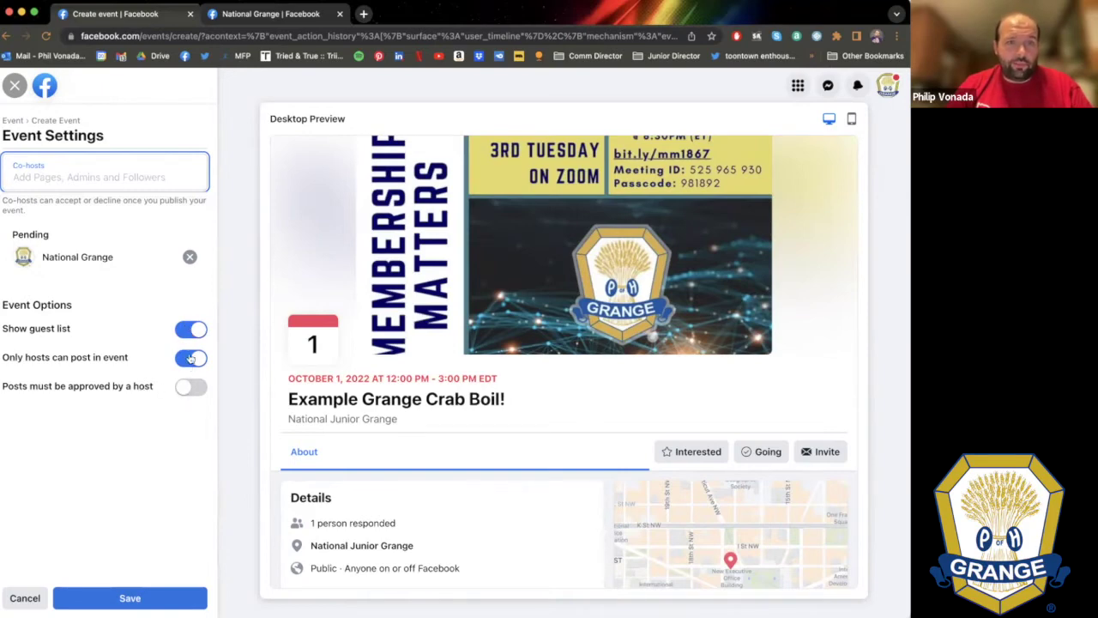
pyautogui.click(190, 388)
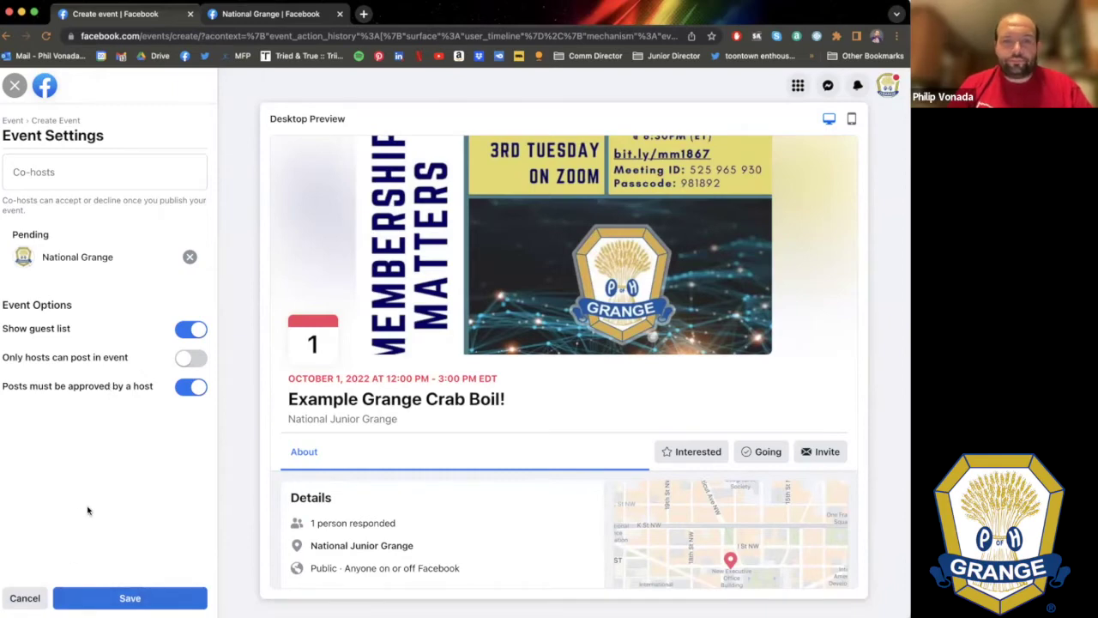
pyautogui.click(103, 594)
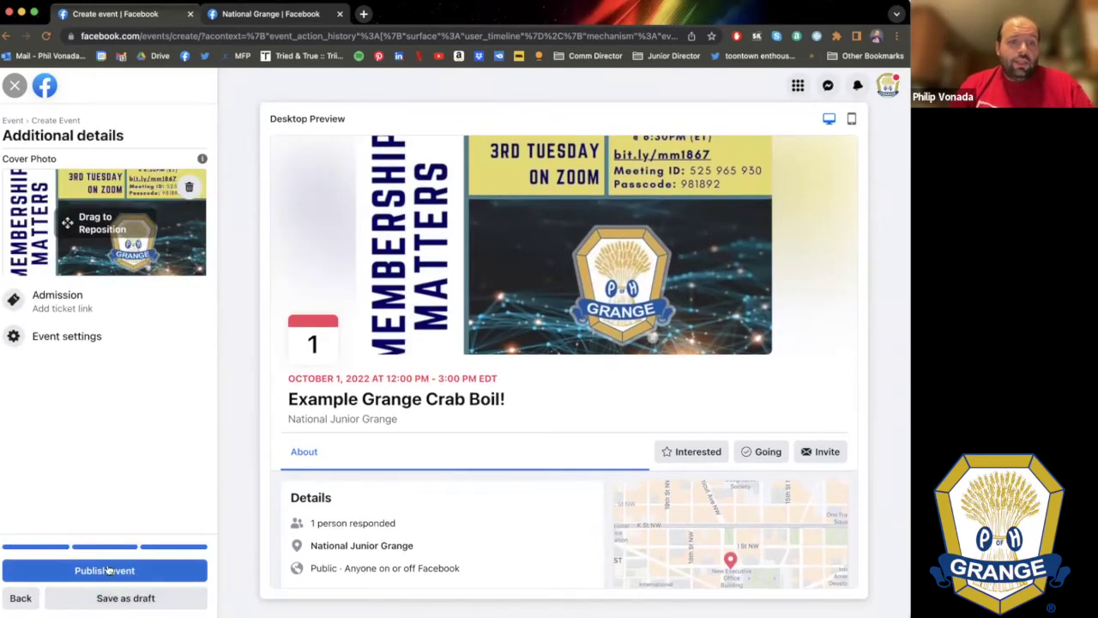
# Publish the Example Grange Crab Boil! event and review its new event page
pyautogui.click(109, 571)
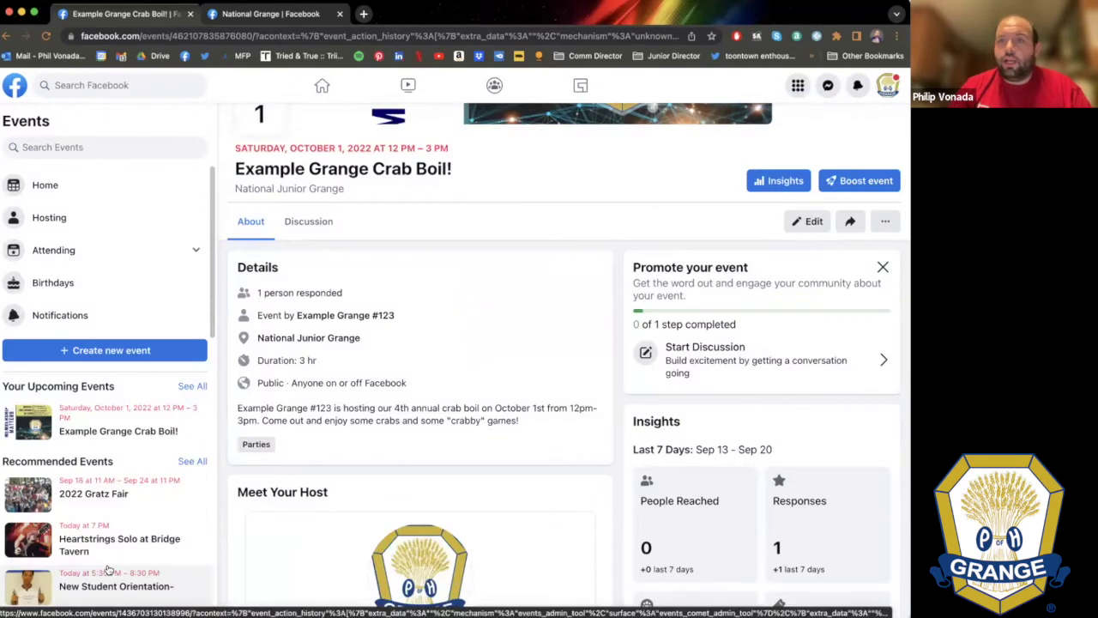
pyautogui.scroll(-1, 319, 542)
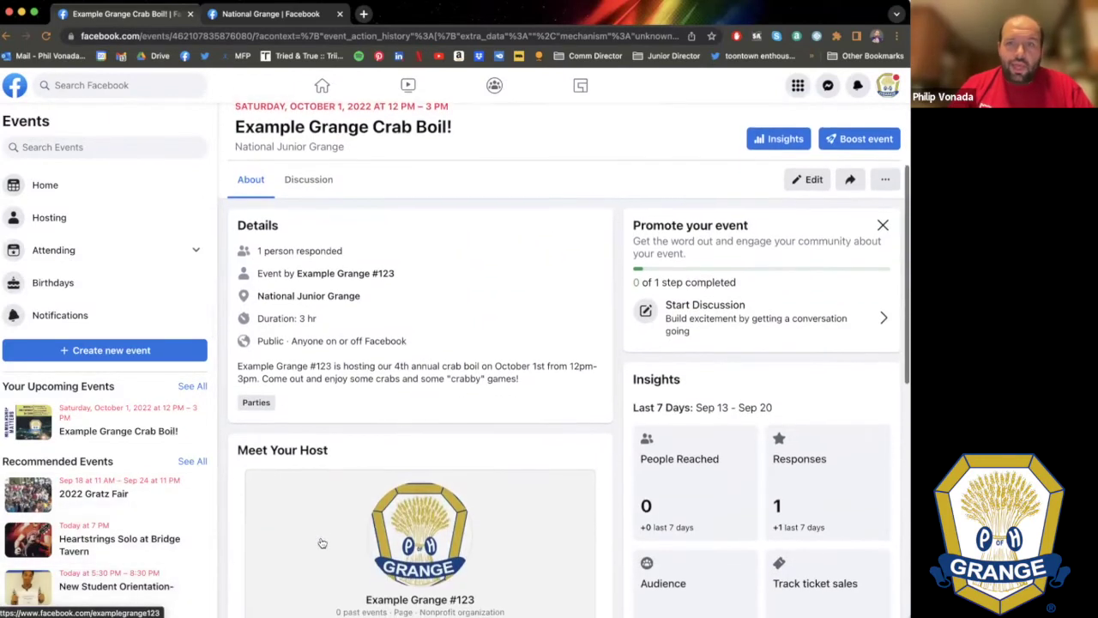
pyautogui.scroll(1, 322, 543)
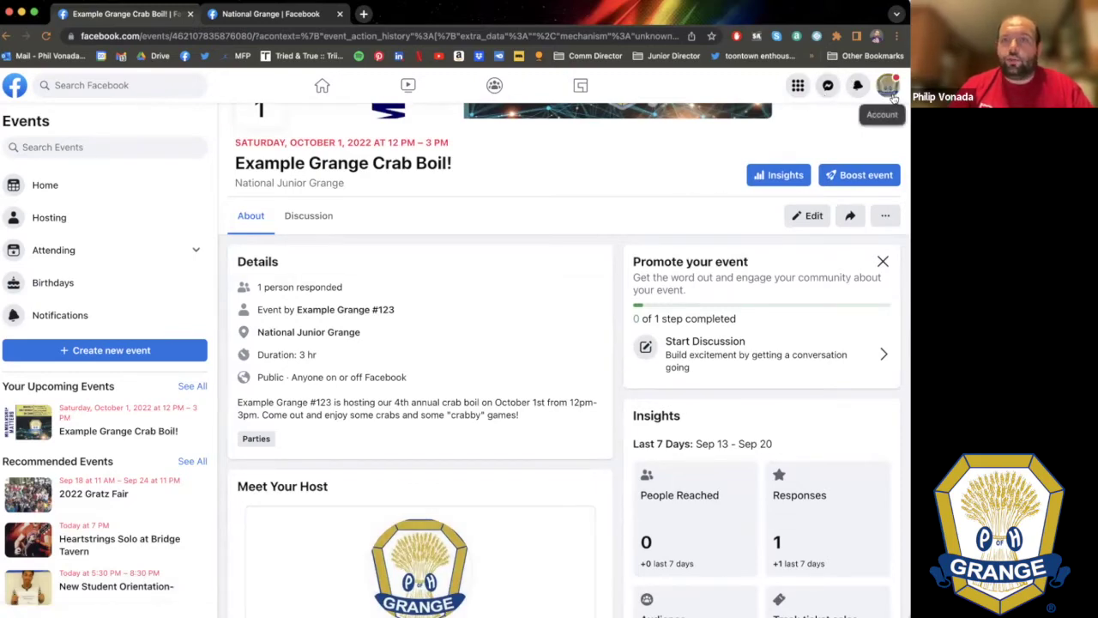
pyautogui.click(889, 87)
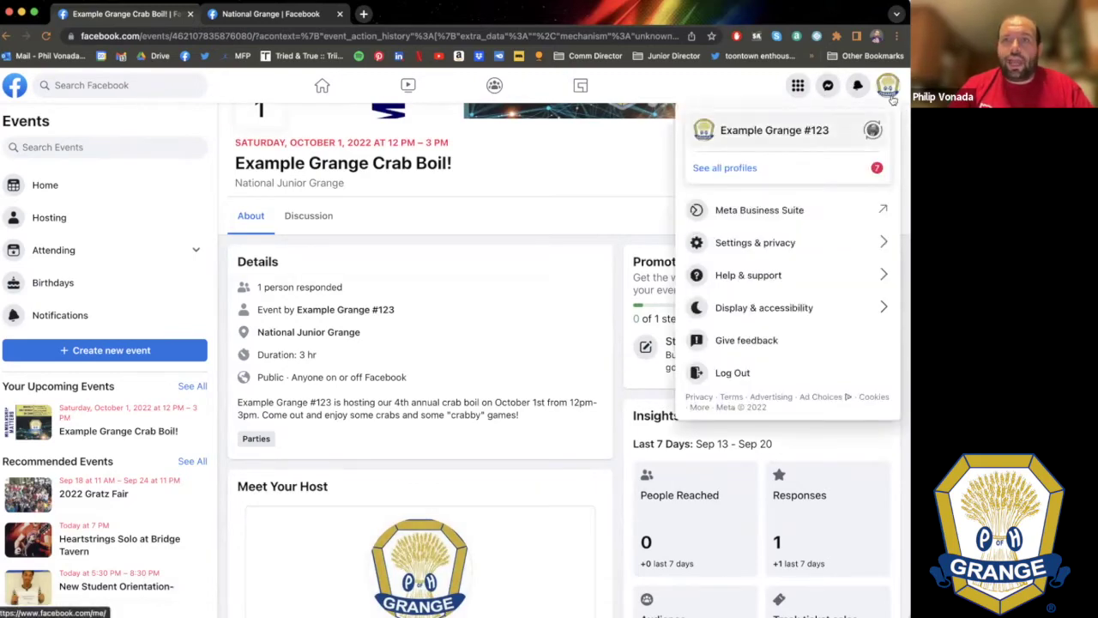
# Switch to the personal profile and search 'example grange crab boil' to open the event
pyautogui.click(812, 174)
pyautogui.click(800, 198)
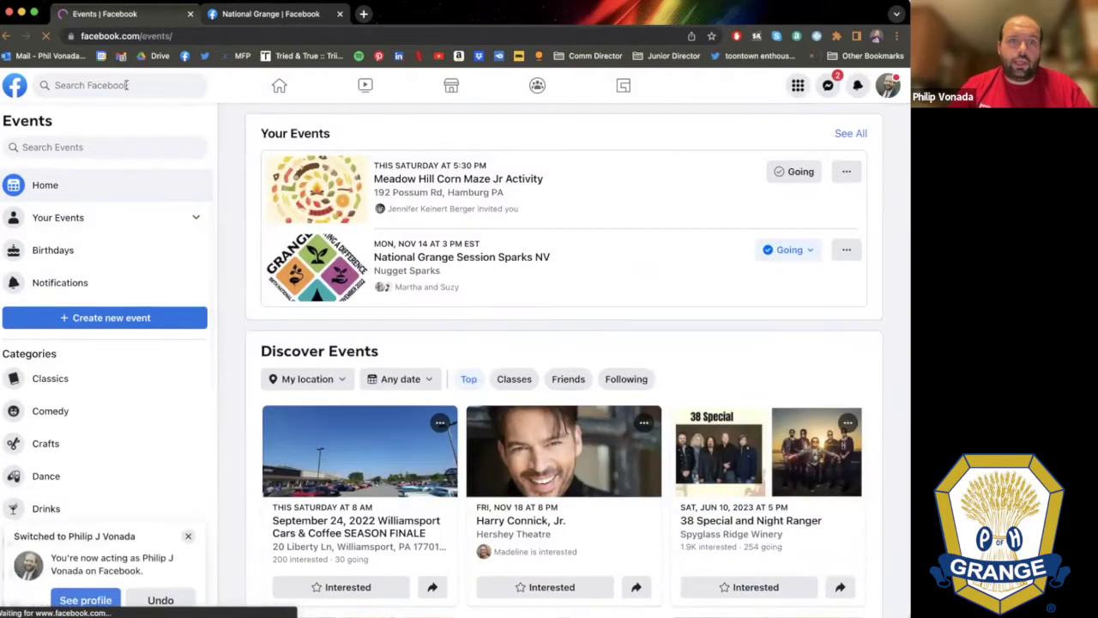
pyautogui.click(127, 85)
pyautogui.write('ex')
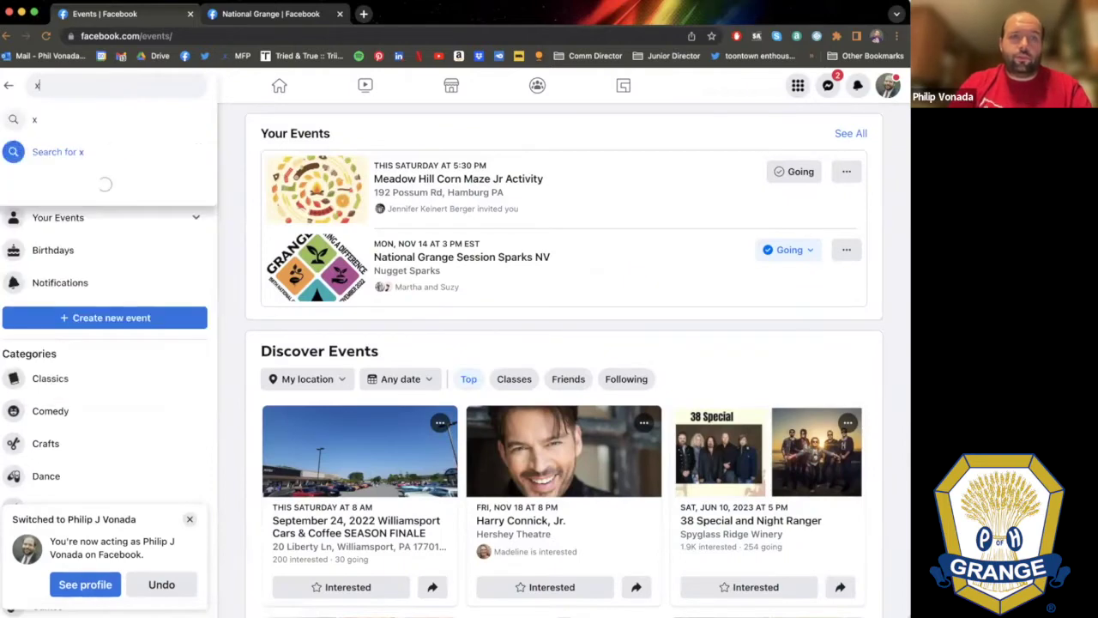
pyautogui.write('ample grange')
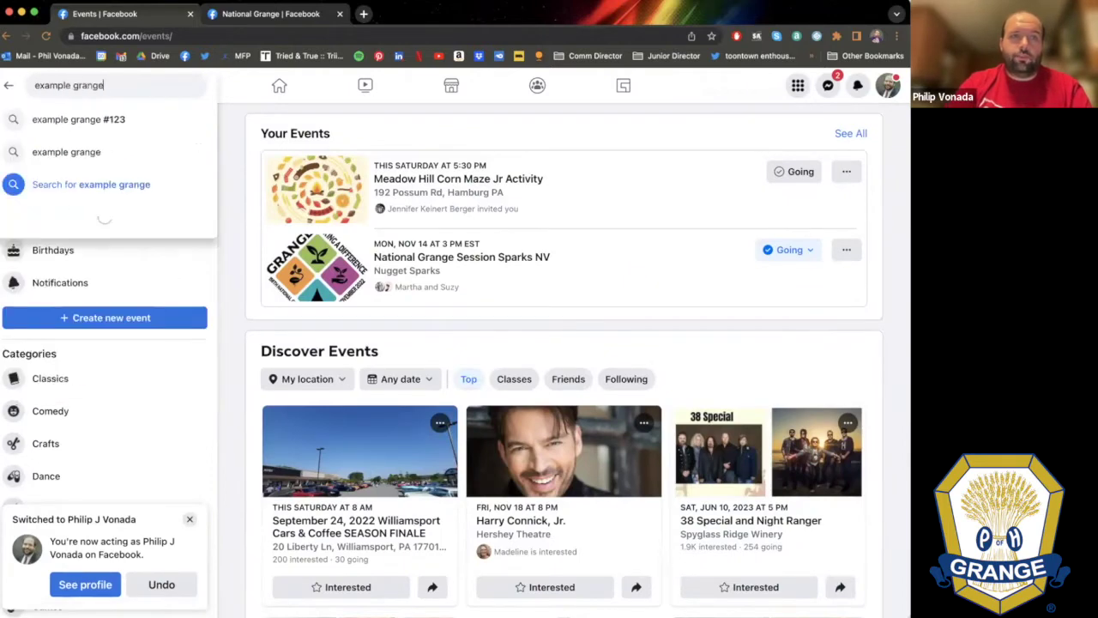
pyautogui.write(' crab boil')
pyautogui.press('Return')
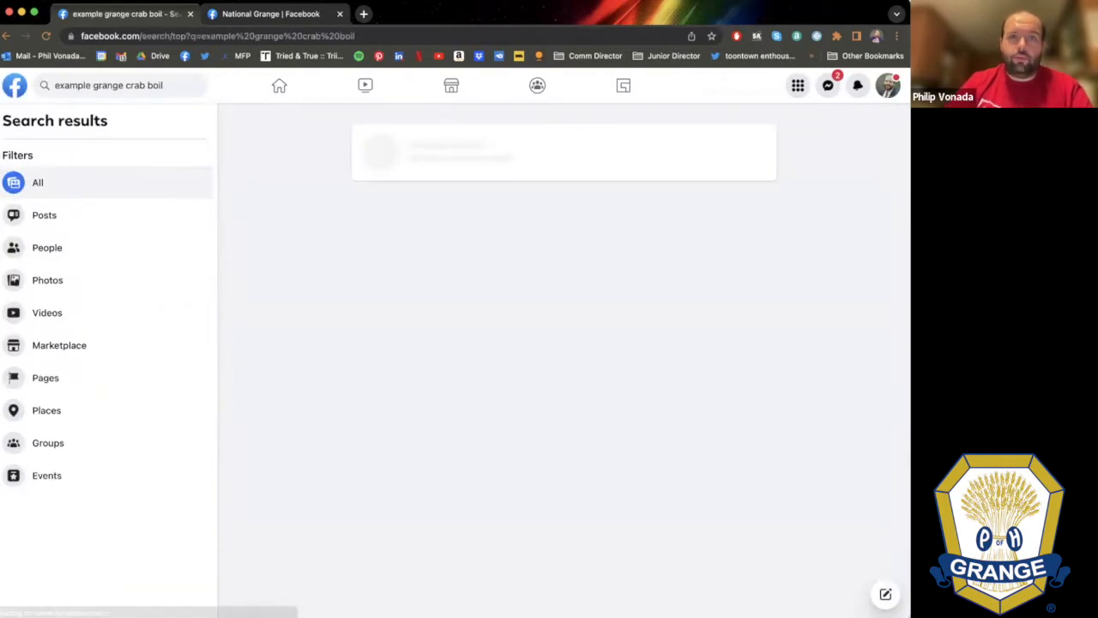
pyautogui.click(515, 154)
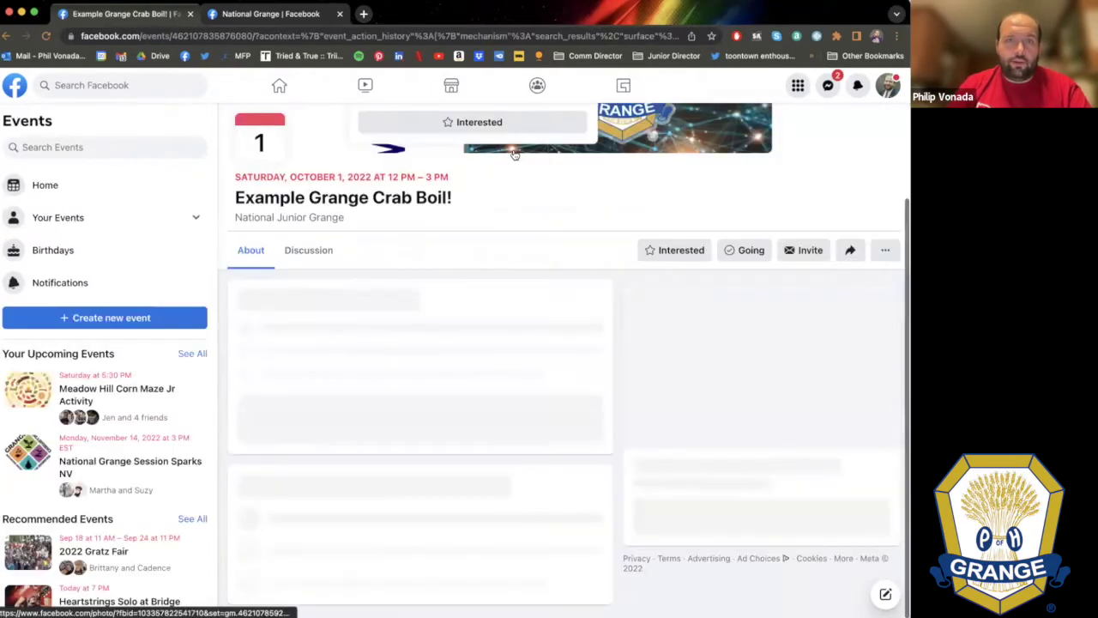
# Review the event's details, map and guest list showing Example Grange #123 going
pyautogui.scroll(-5, 526, 376)
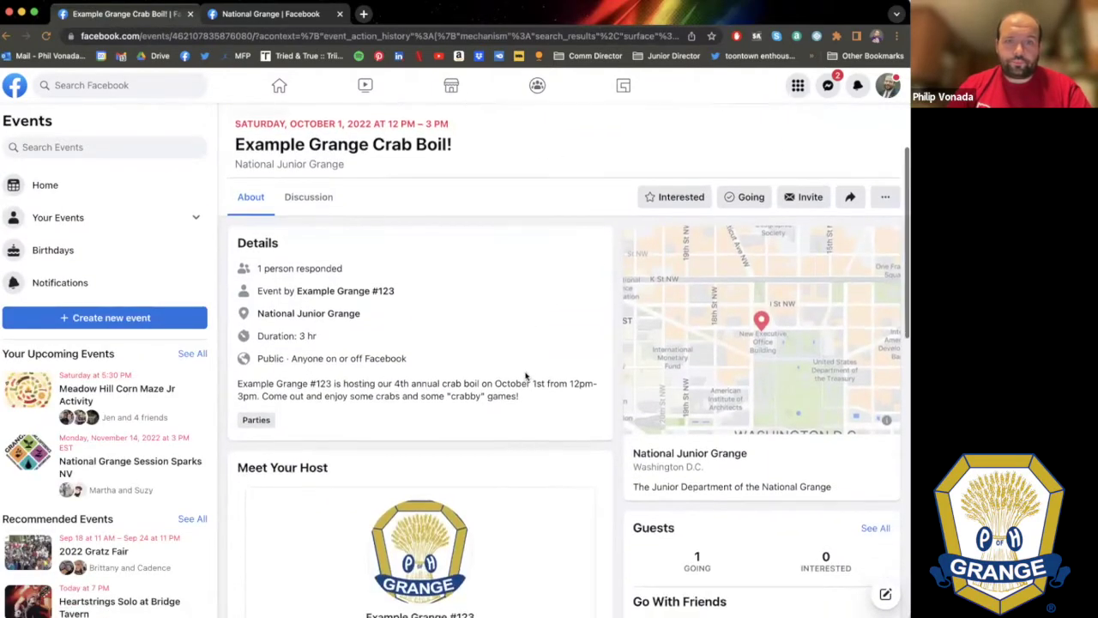
pyautogui.scroll(1, 527, 376)
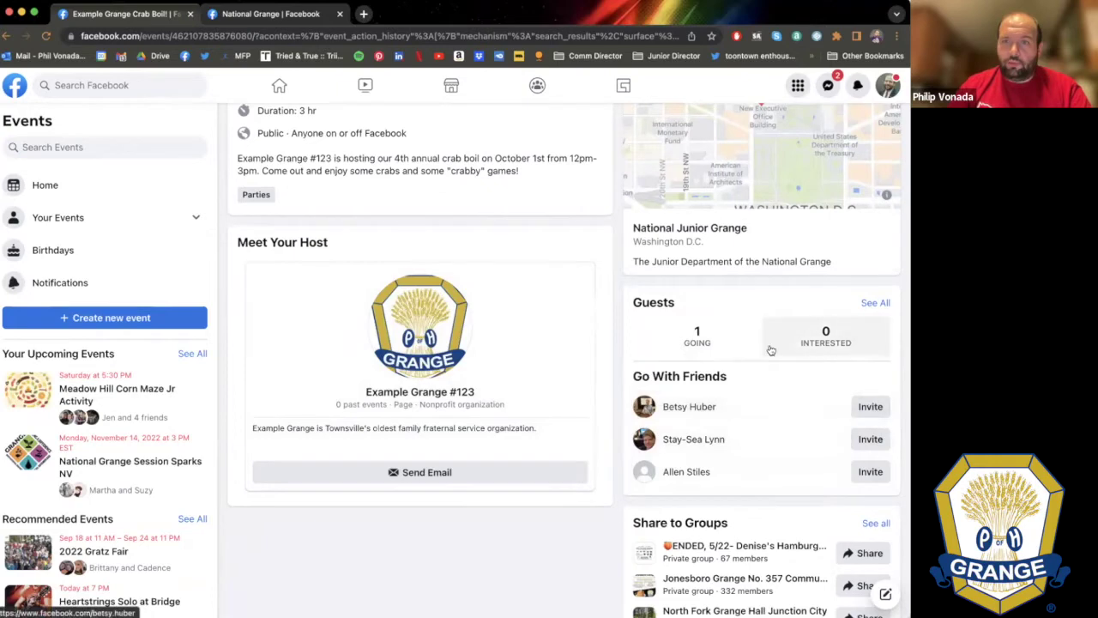
pyautogui.scroll(3, 772, 341)
pyautogui.scroll(-3, 772, 341)
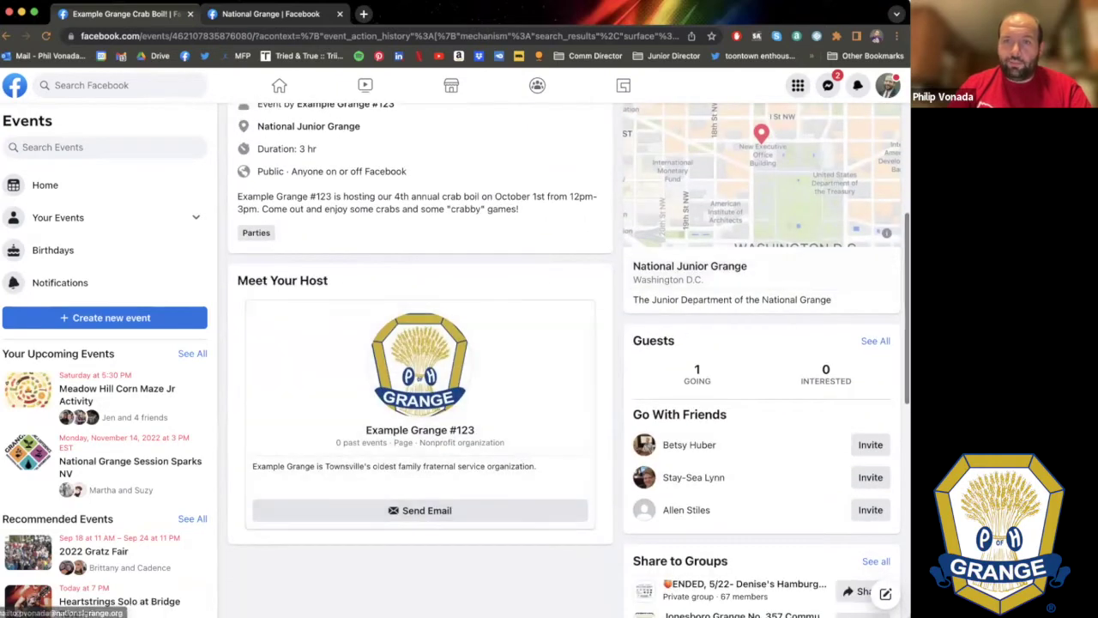
pyautogui.click(876, 341)
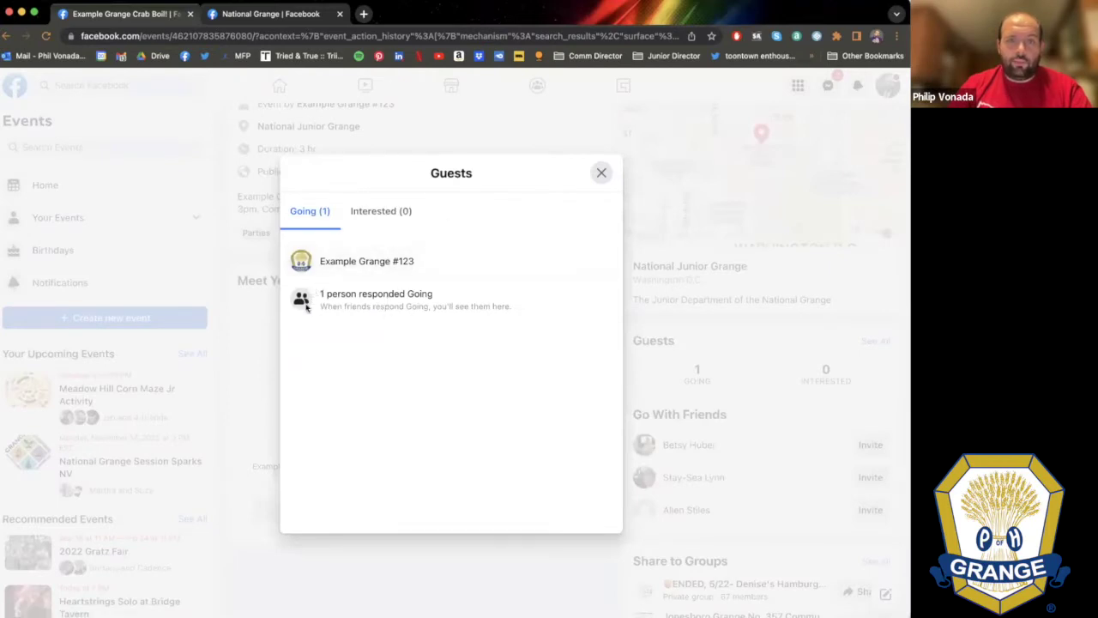
pyautogui.click(601, 172)
pyautogui.scroll(1, 681, 420)
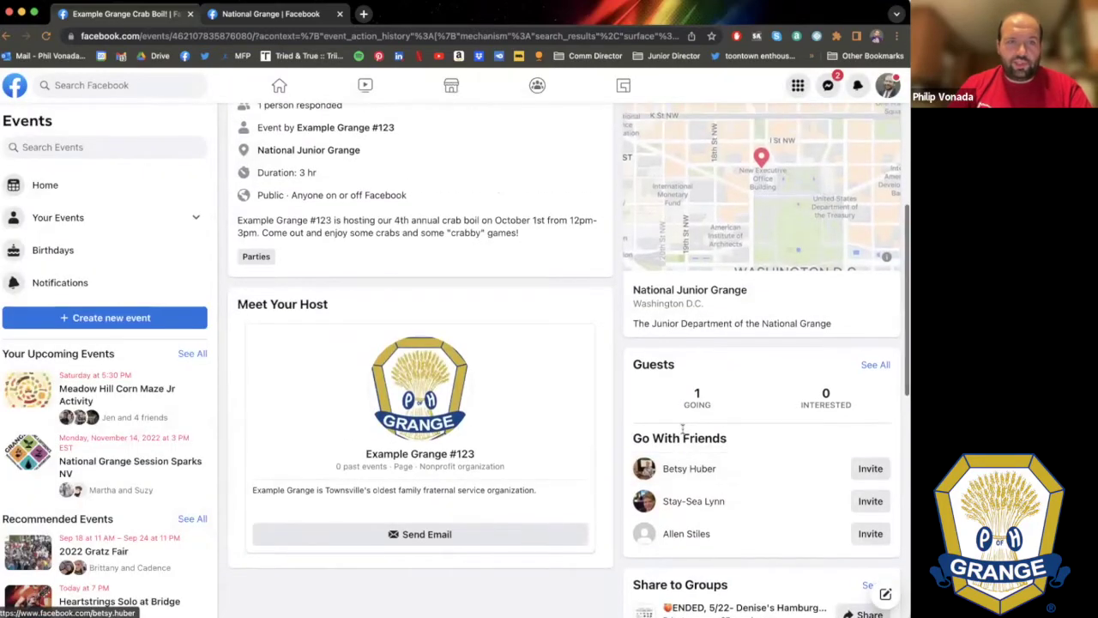
pyautogui.scroll(5, 682, 428)
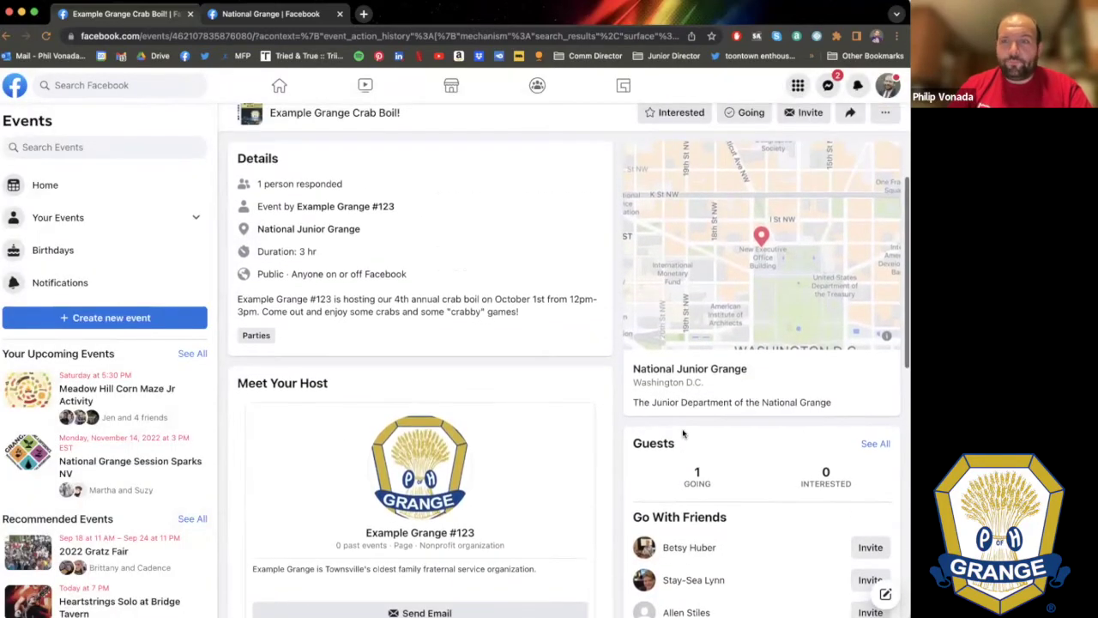
pyautogui.scroll(-1, 682, 433)
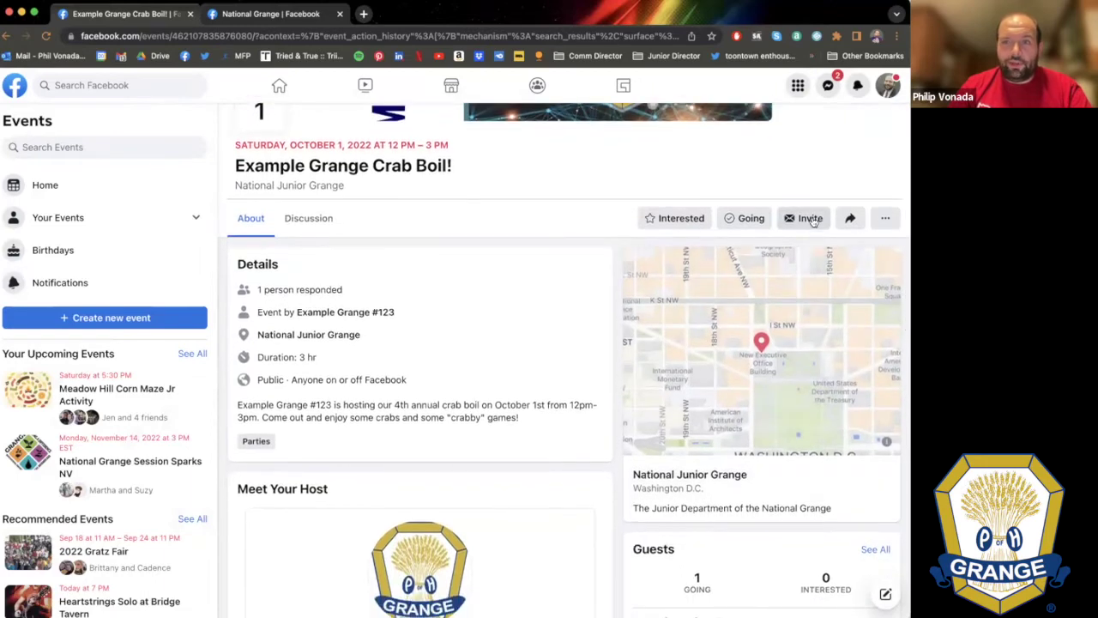
pyautogui.click(812, 219)
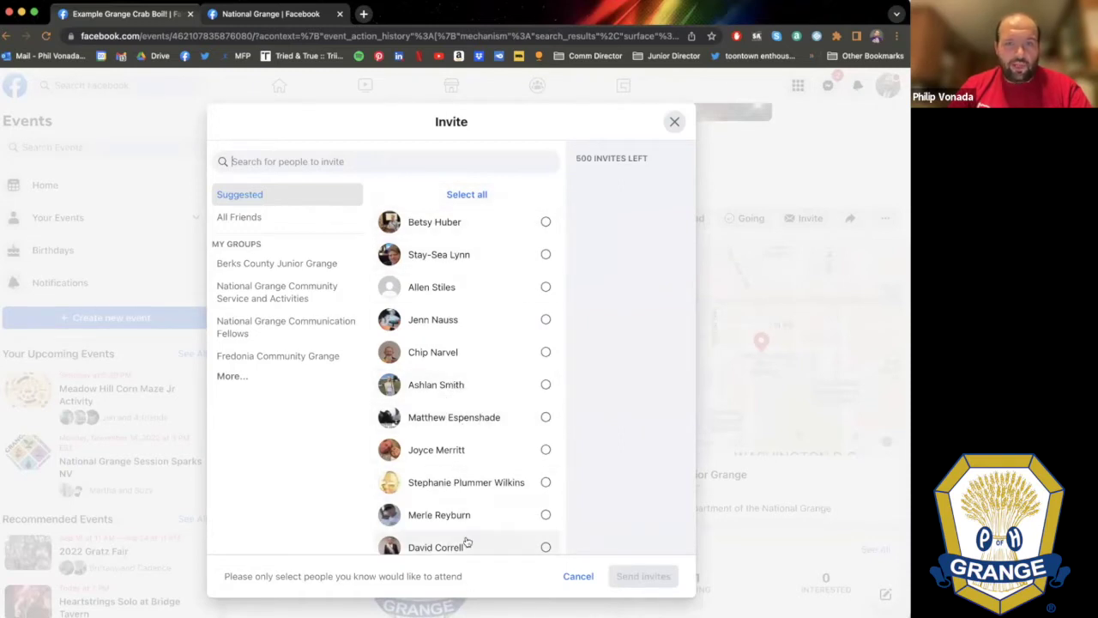
pyautogui.scroll(-3, 532, 390)
pyautogui.scroll(3, 531, 391)
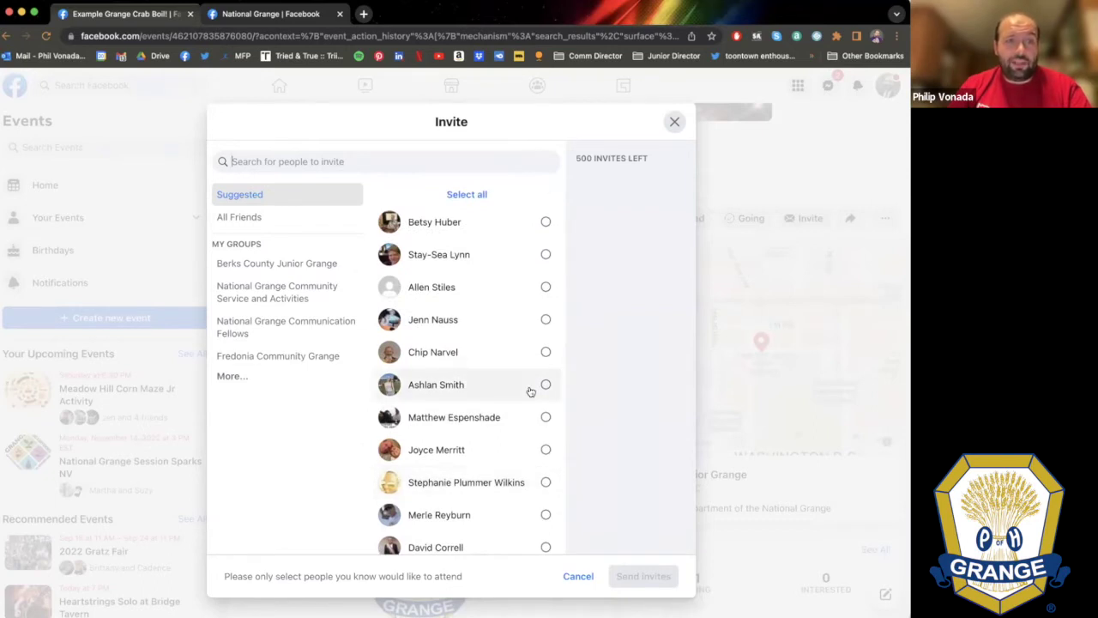
pyautogui.click(504, 195)
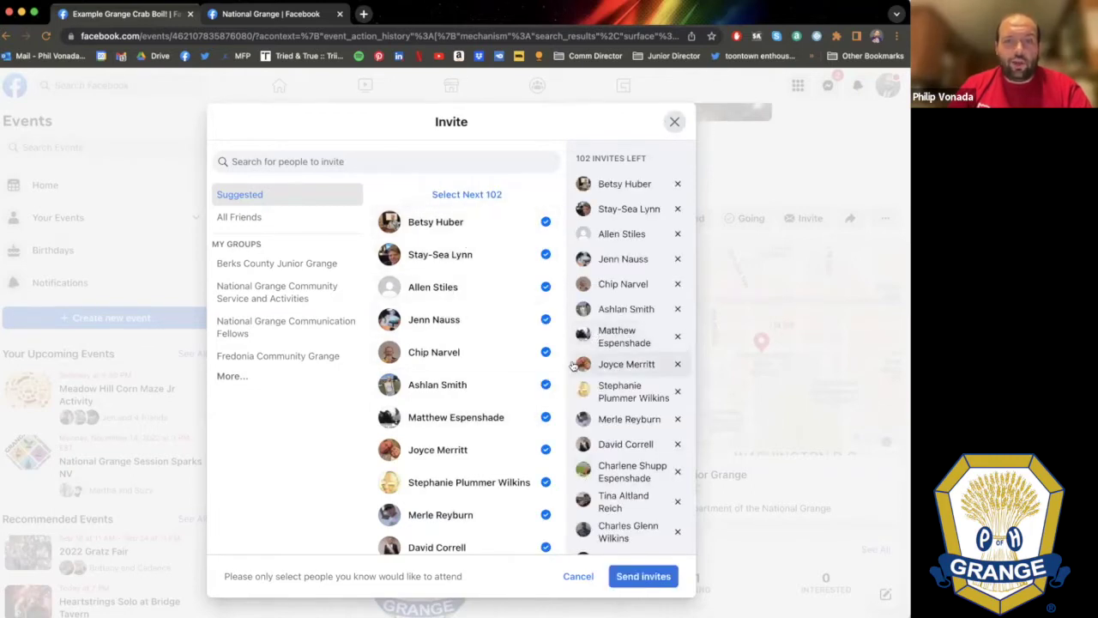
pyautogui.scroll(-1, 583, 365)
pyautogui.scroll(1, 583, 365)
pyautogui.scroll(-1, 468, 398)
pyautogui.scroll(1, 468, 390)
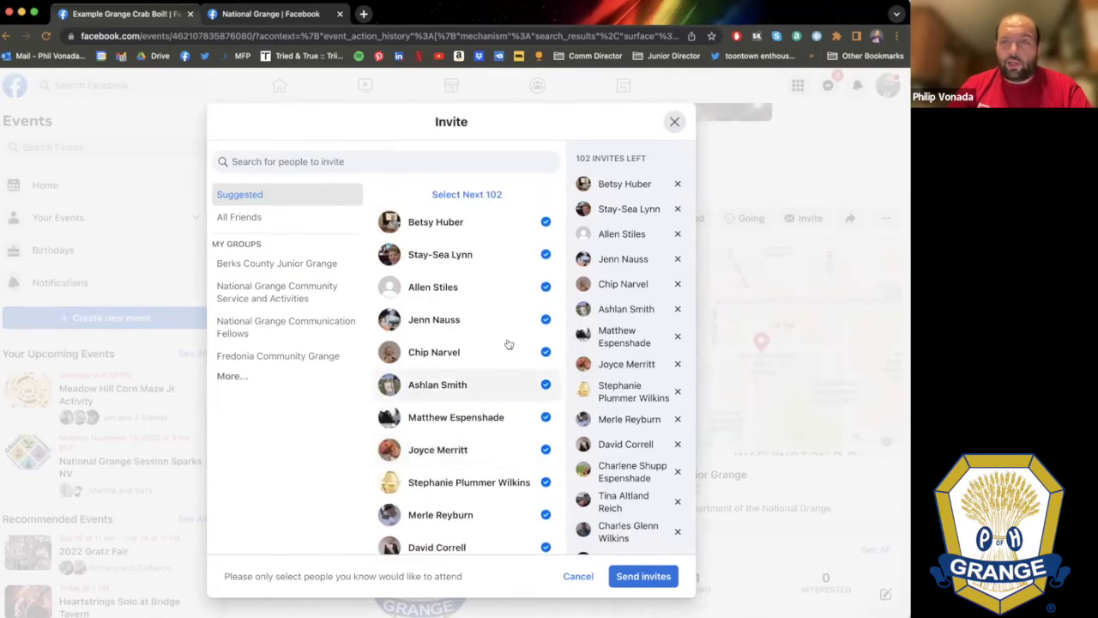
pyautogui.scroll(-2, 529, 315)
pyautogui.scroll(2, 532, 291)
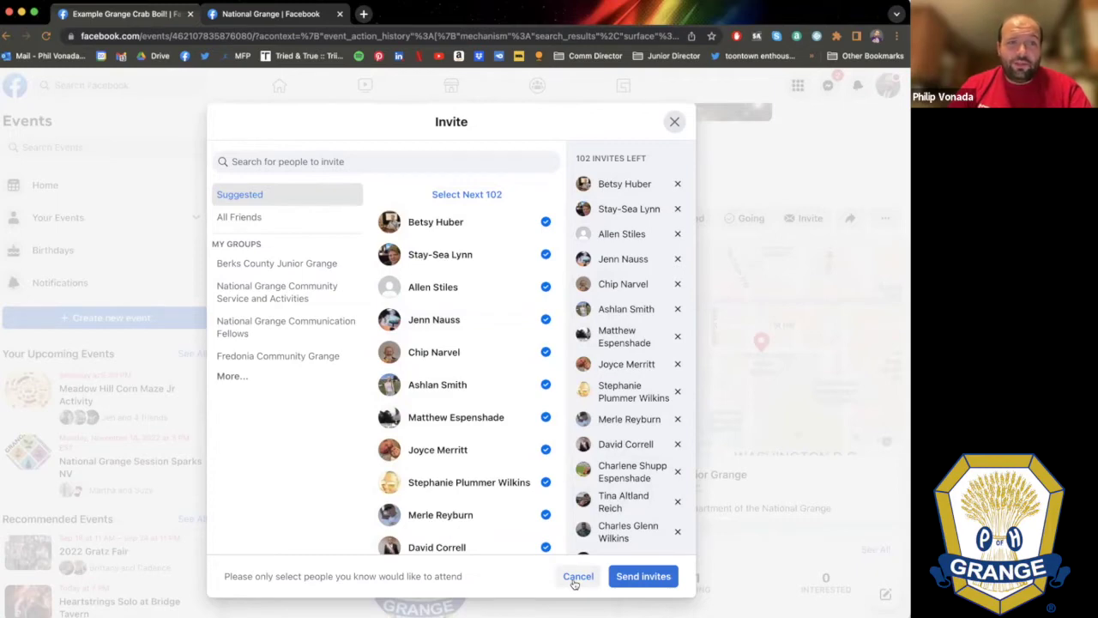
pyautogui.click(576, 577)
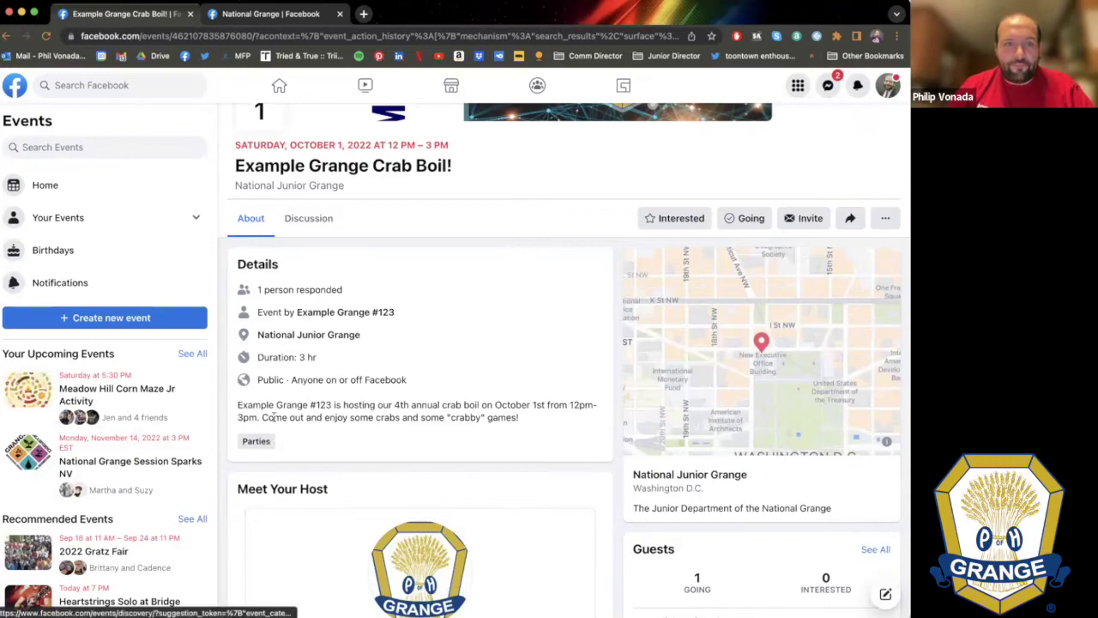
# Scroll back to the top of the personal profile's home feed
pyautogui.scroll(1, 268, 439)
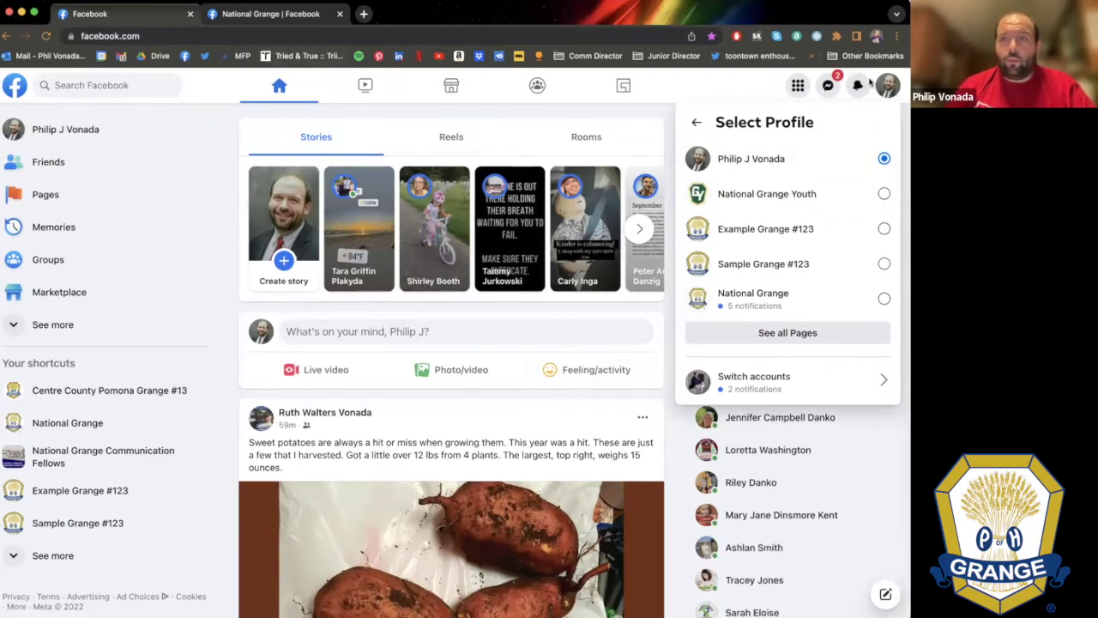
# Switch from the personal profile into the Example Grange #123 Page
pyautogui.click(740, 95)
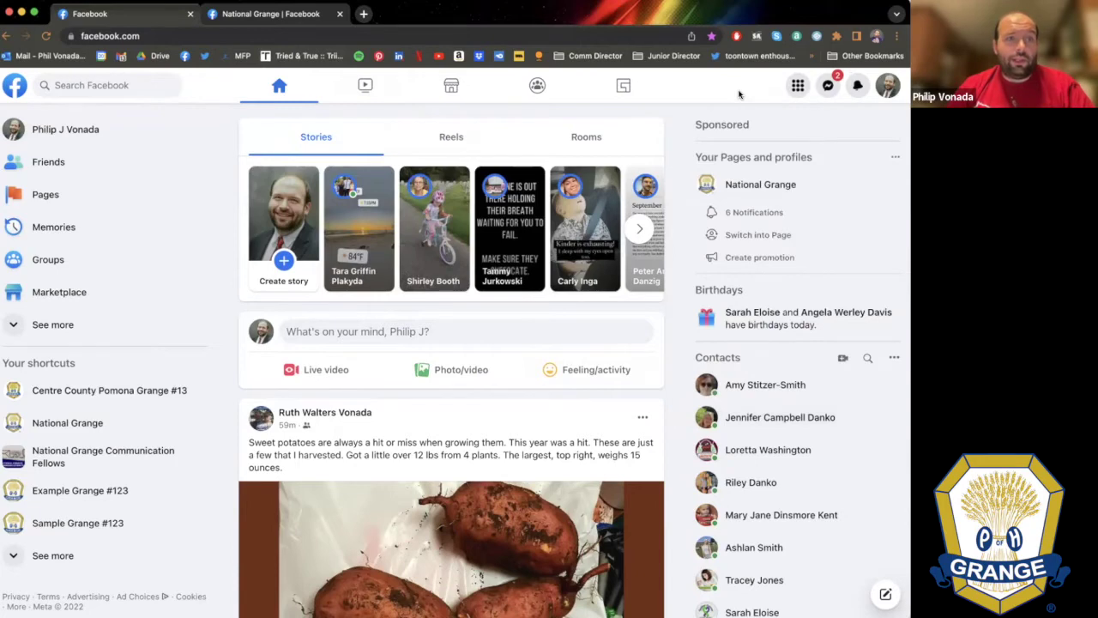
pyautogui.click(892, 89)
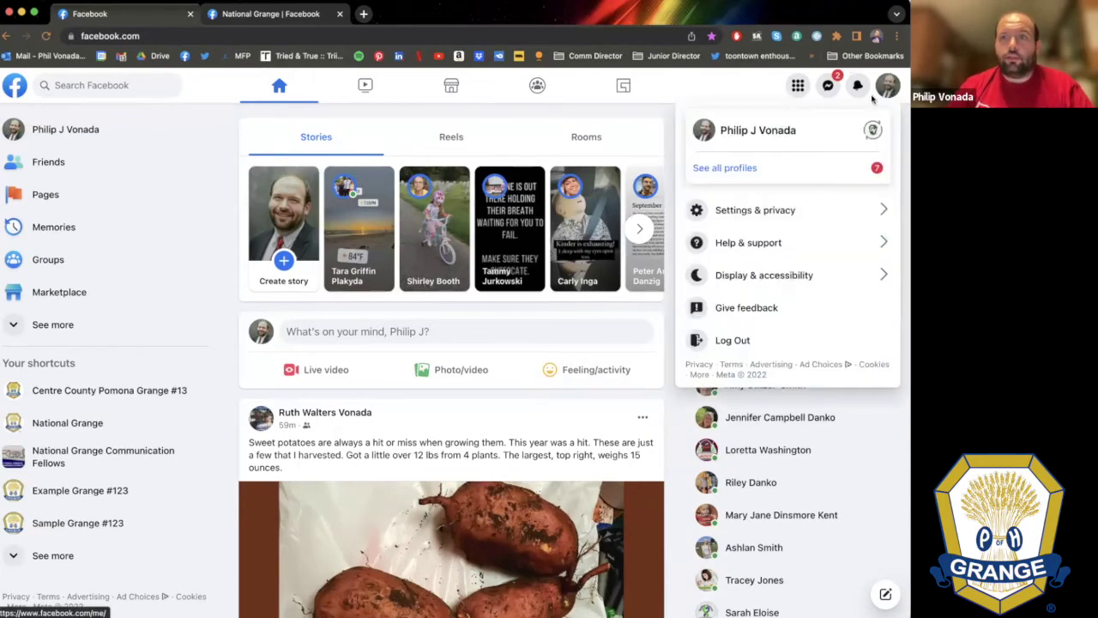
pyautogui.click(808, 165)
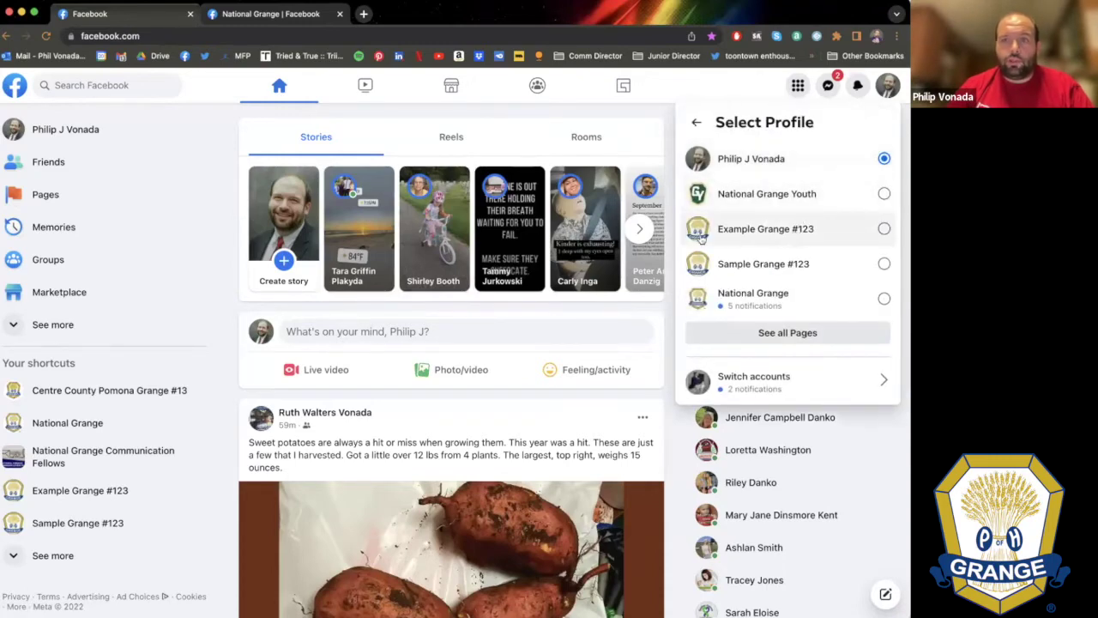
pyautogui.click(784, 230)
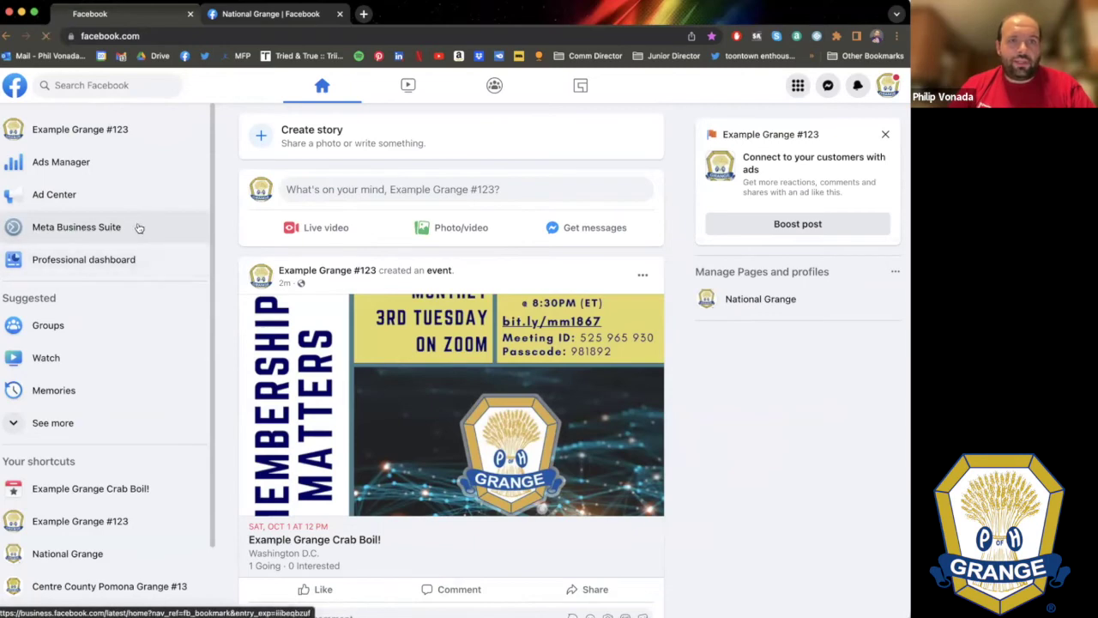
# Open Example Grange #123 in Meta Business Suite and browse its All tools list
pyautogui.click(139, 228)
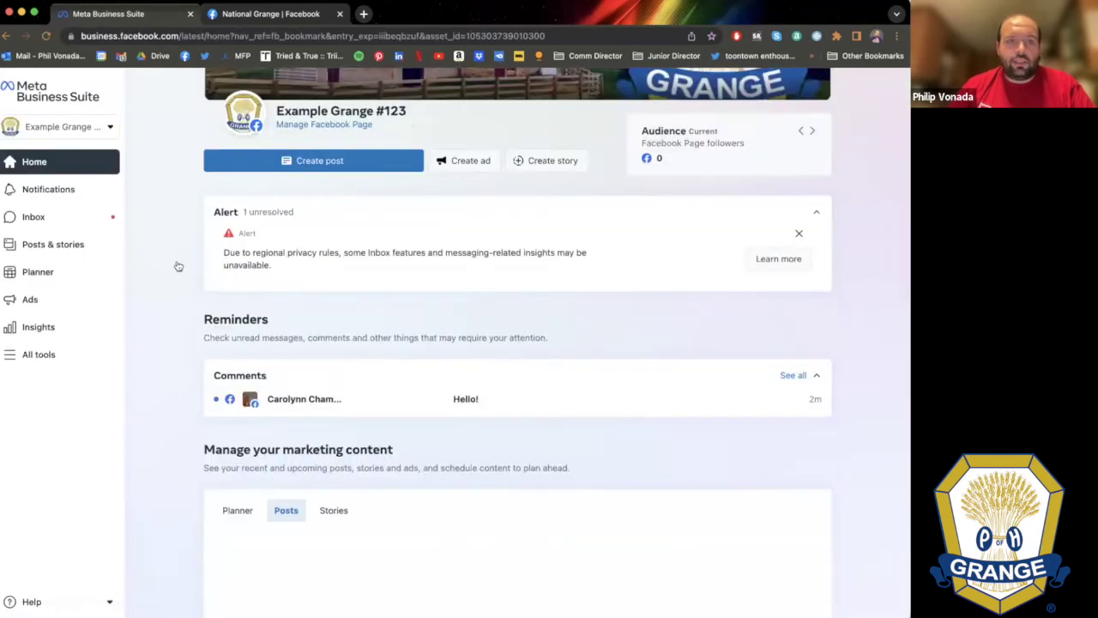
pyautogui.click(52, 353)
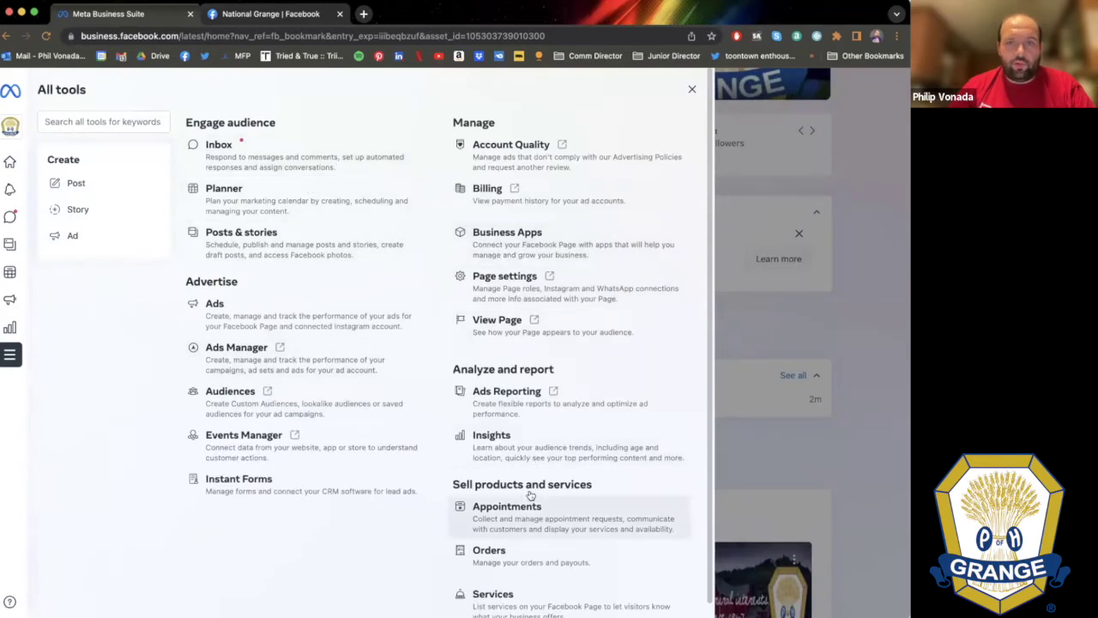
pyautogui.scroll(-1, 524, 558)
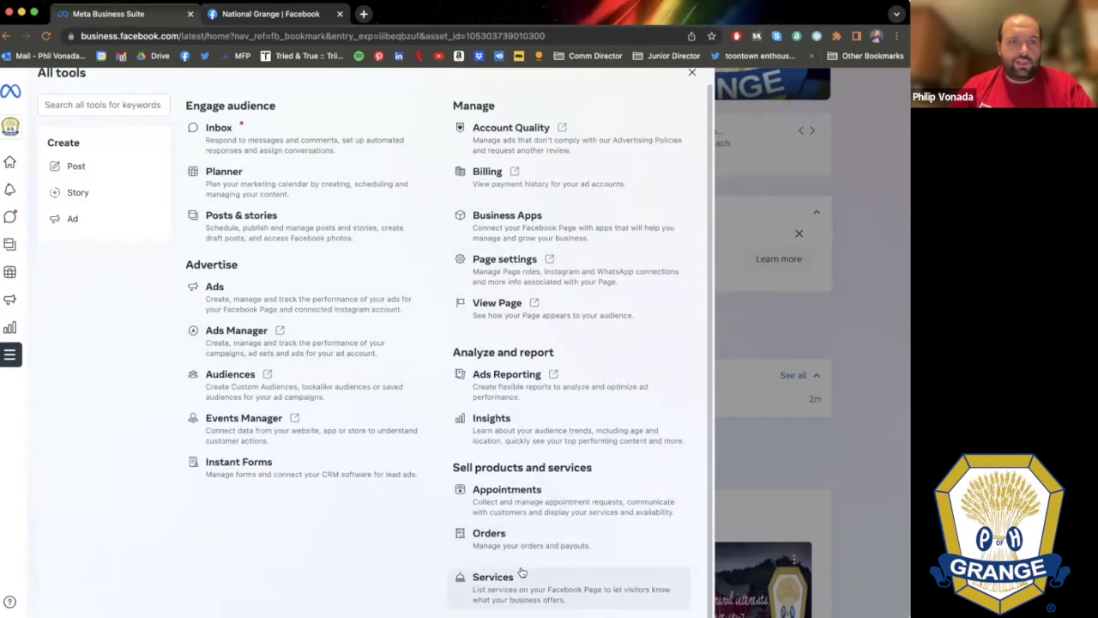
pyautogui.scroll(1, 522, 572)
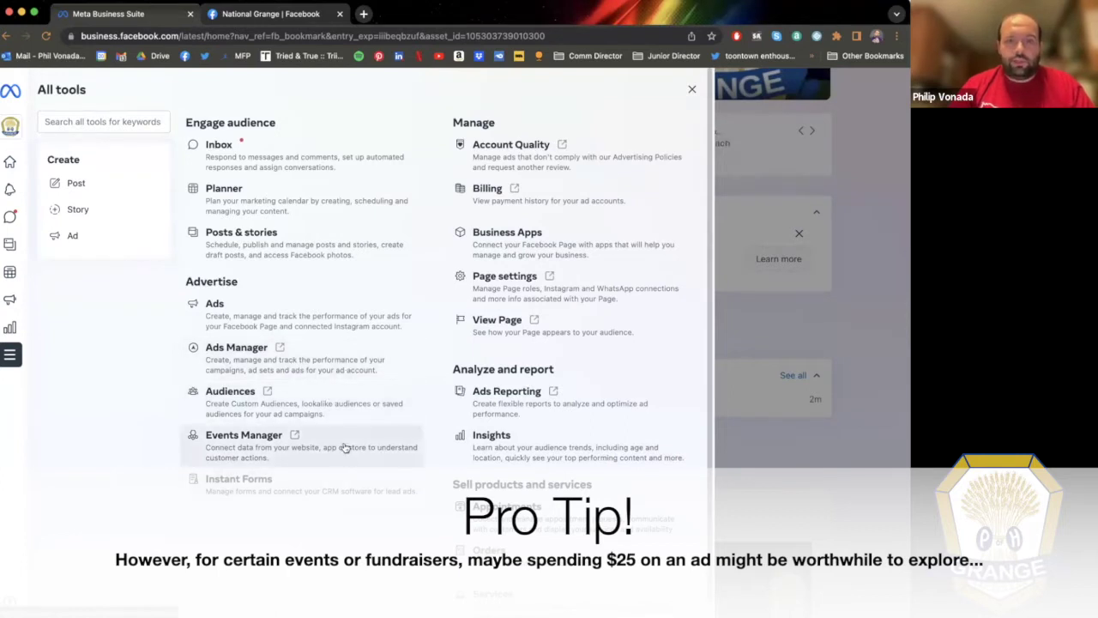
pyautogui.click(292, 445)
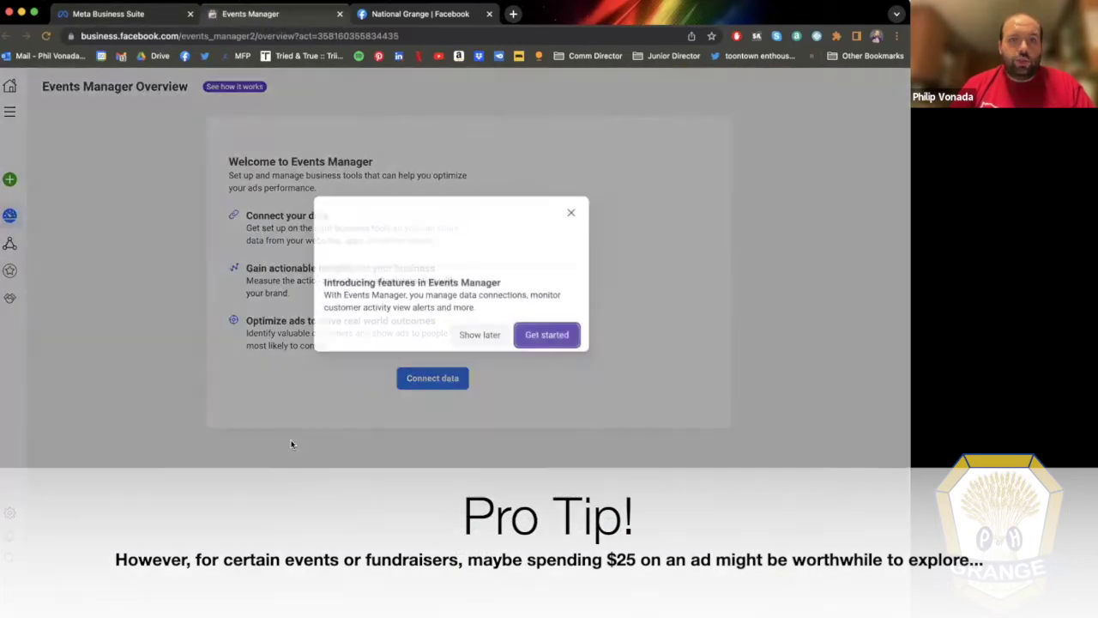
pyautogui.click(525, 340)
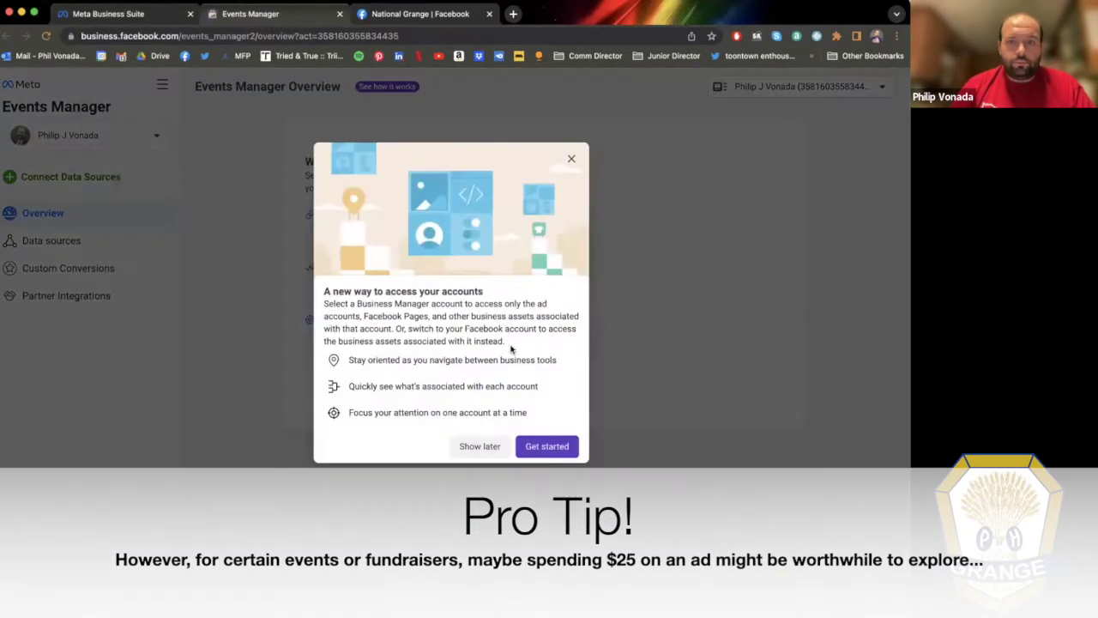
pyautogui.click(550, 447)
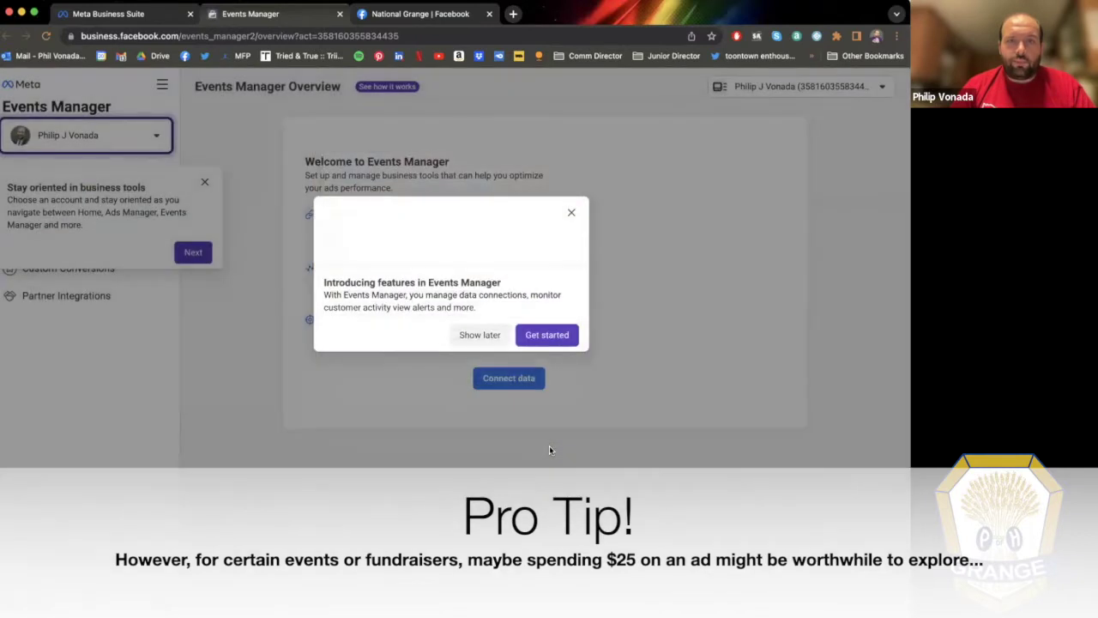
pyautogui.click(530, 331)
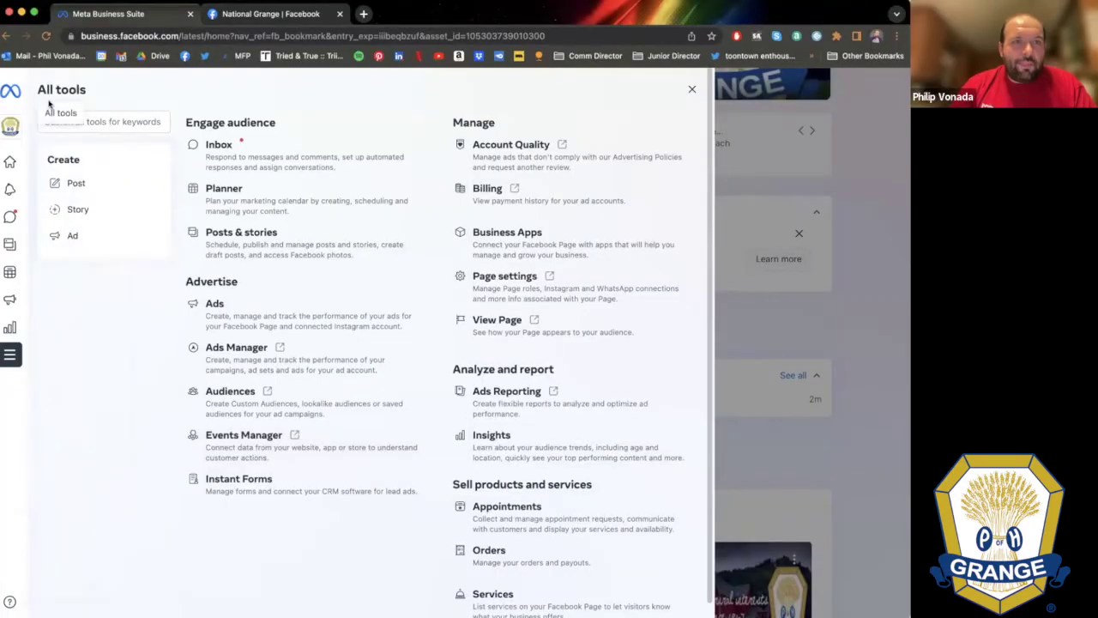
# Open the Example Grange #123 Page from its profile picture into a separate tab and switch to it
pyautogui.click(876, 253)
pyautogui.scroll(5, 776, 220)
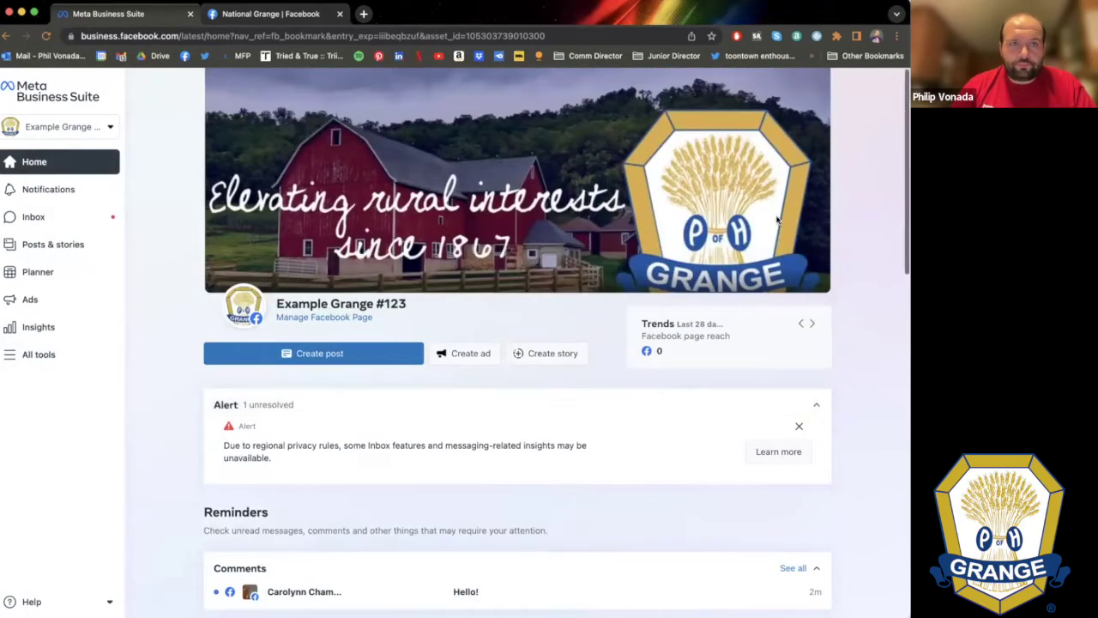
pyautogui.click(251, 298)
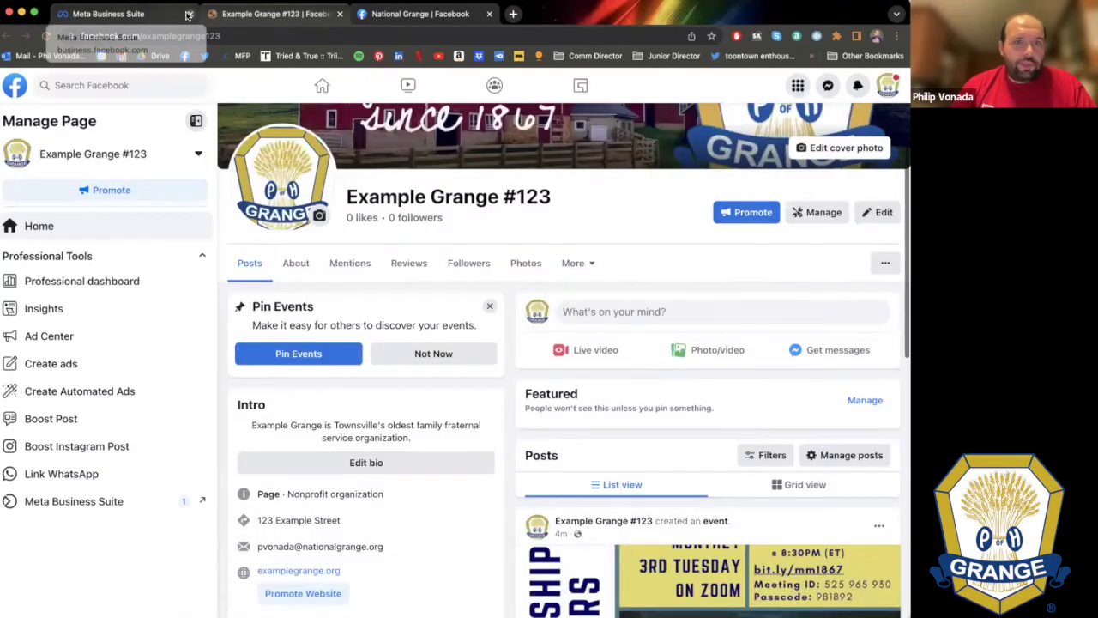
pyautogui.click(133, 14)
pyautogui.click(240, 14)
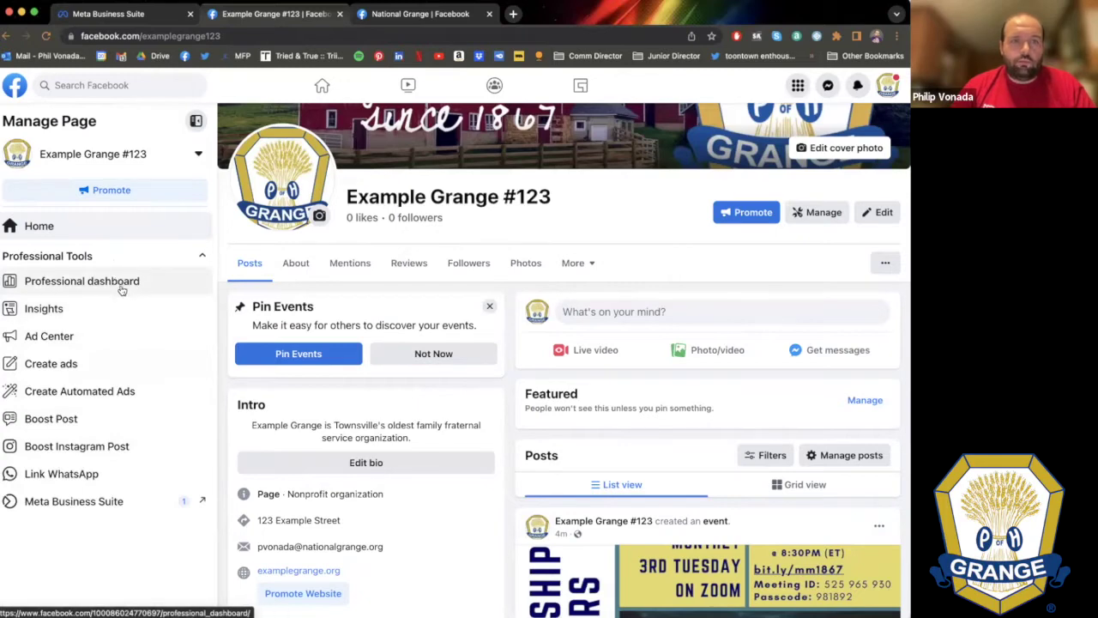
# Review the Professional dashboard's reach and engagement, checking the second recent post's insights
pyautogui.click(122, 289)
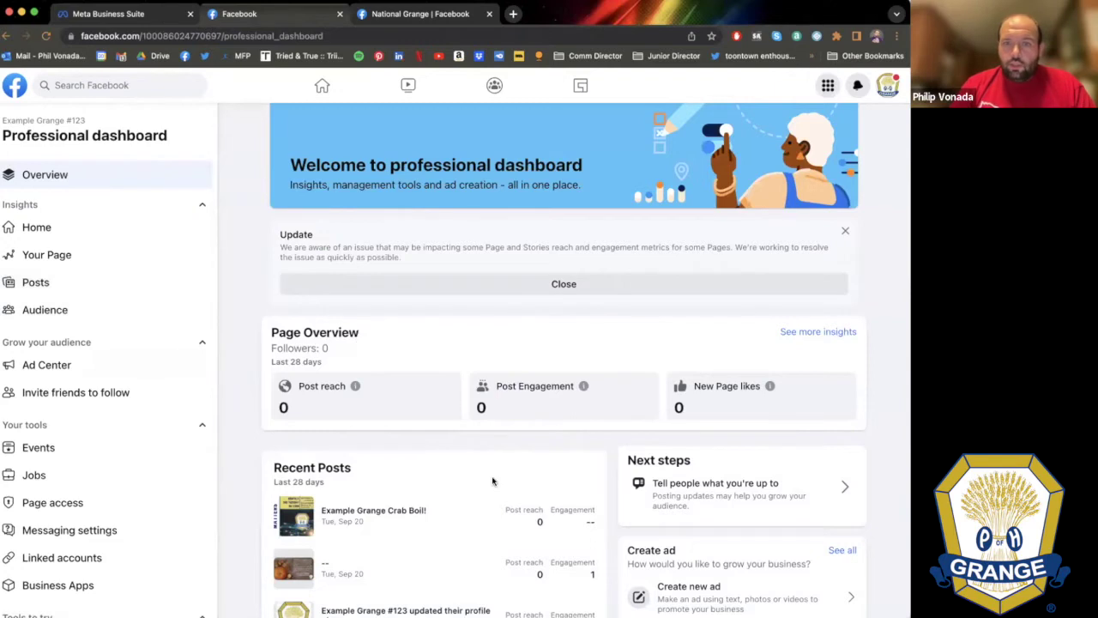
pyautogui.scroll(-3, 493, 481)
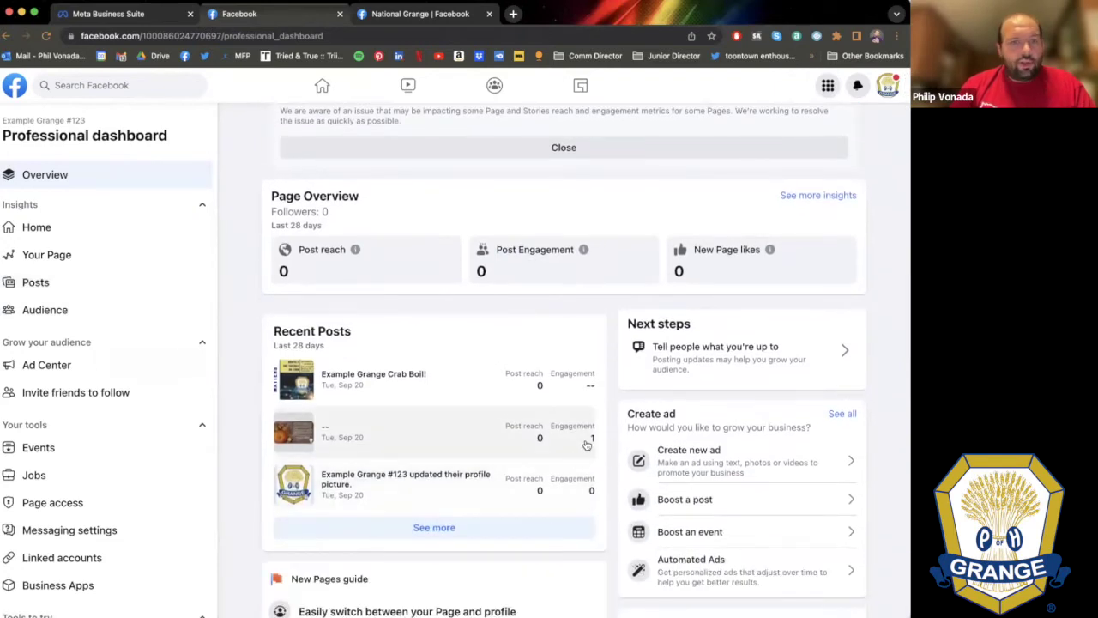
pyautogui.click(296, 442)
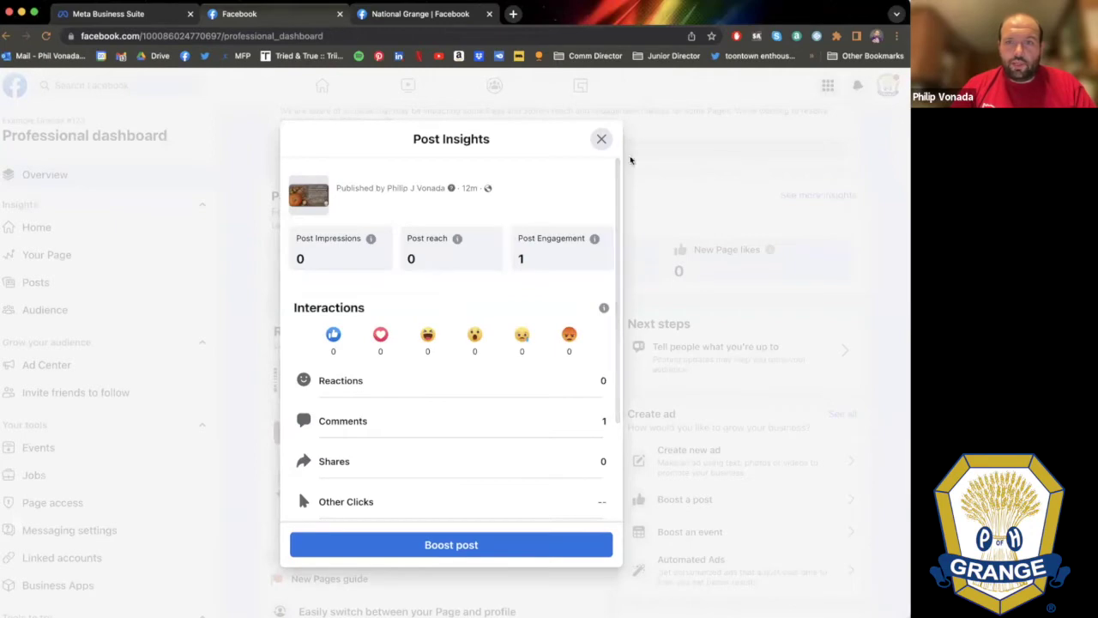
pyautogui.click(601, 139)
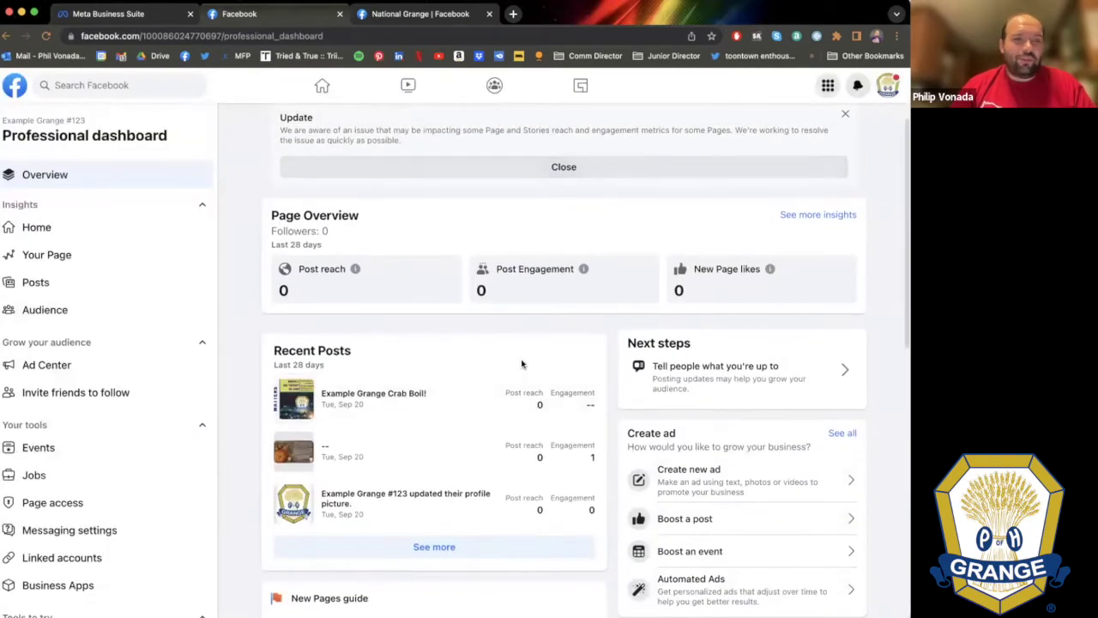
pyautogui.scroll(-3, 521, 365)
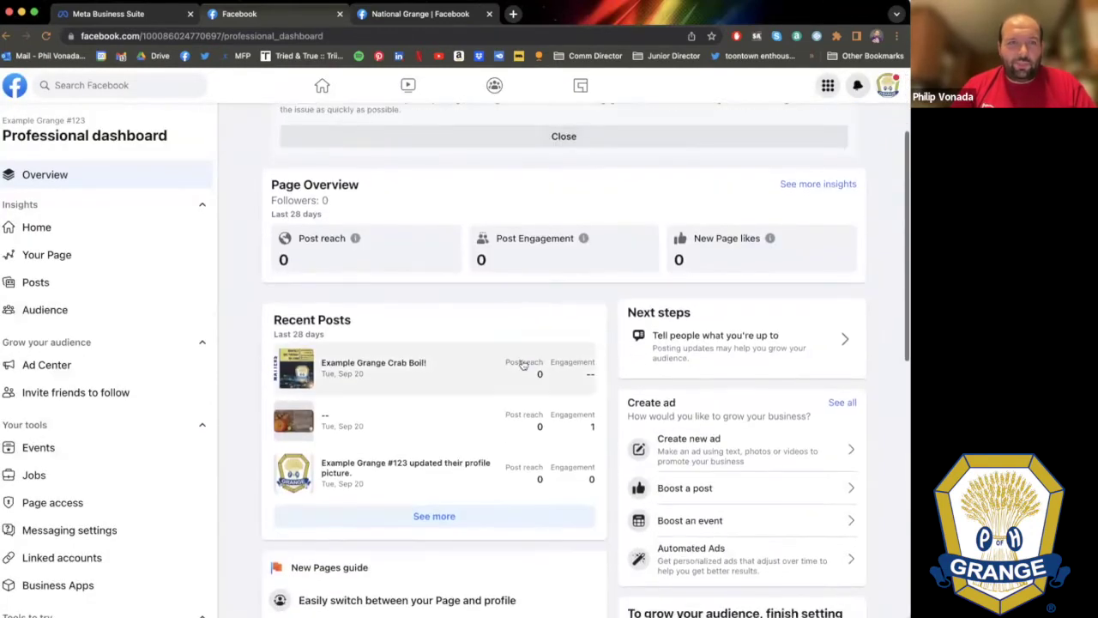
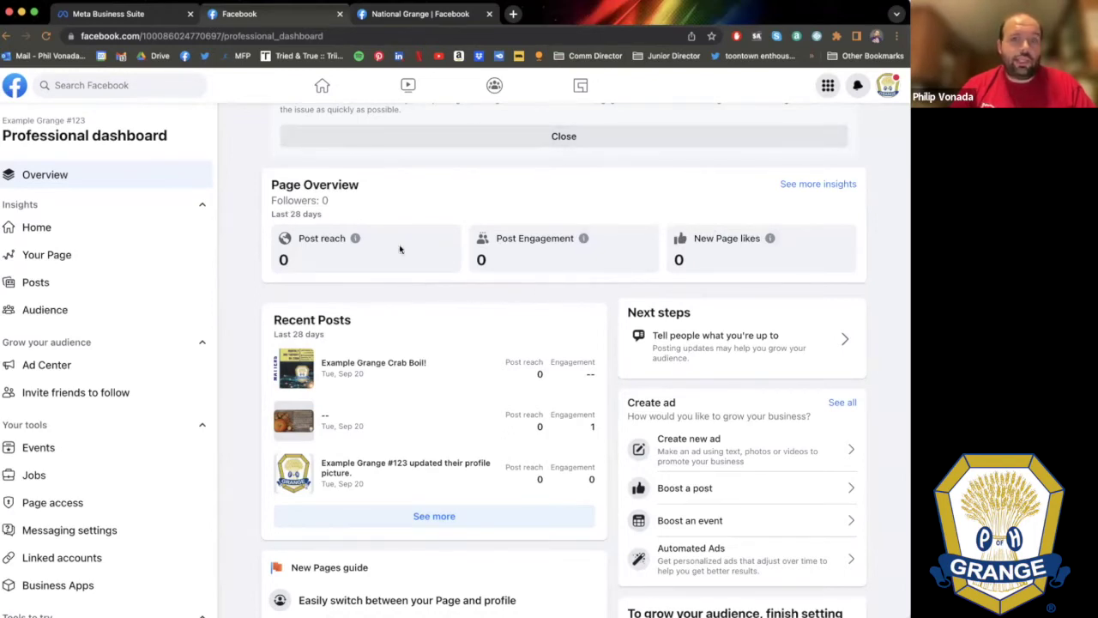
# Review the Crab Boil post's insights, close them, and keep scrolling the feed
pyautogui.scroll(-1, 481, 412)
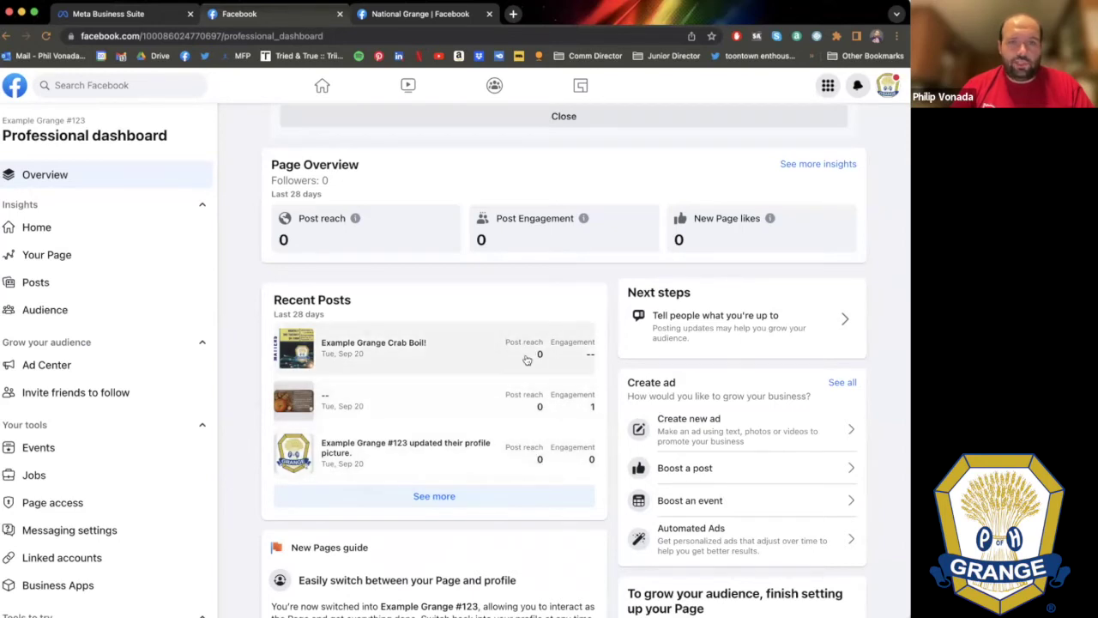
pyautogui.click(442, 367)
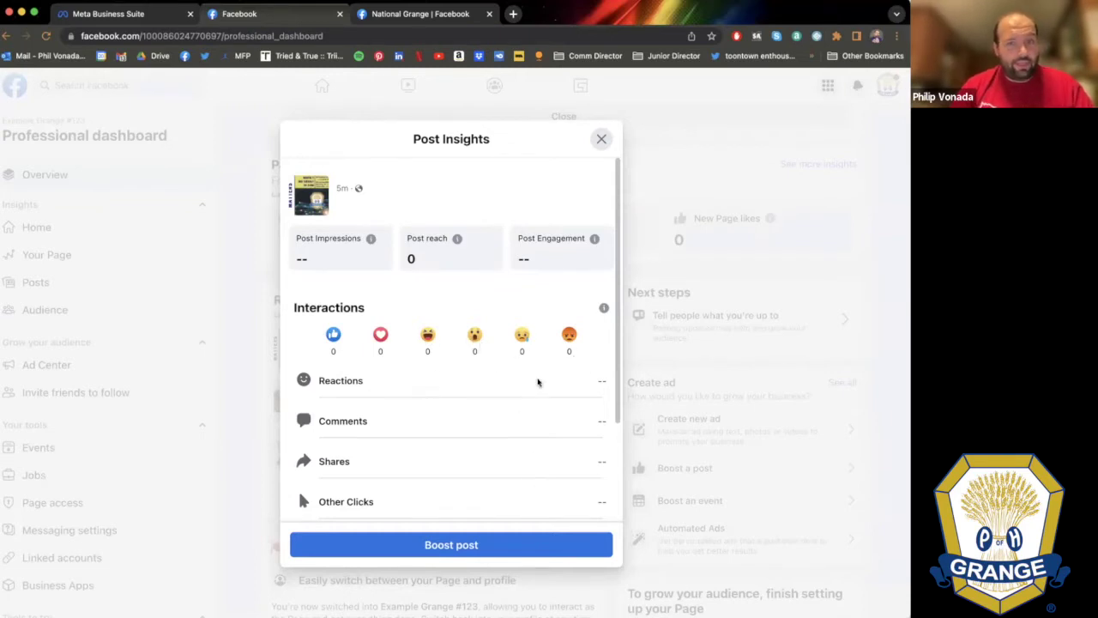
pyautogui.scroll(-1, 538, 383)
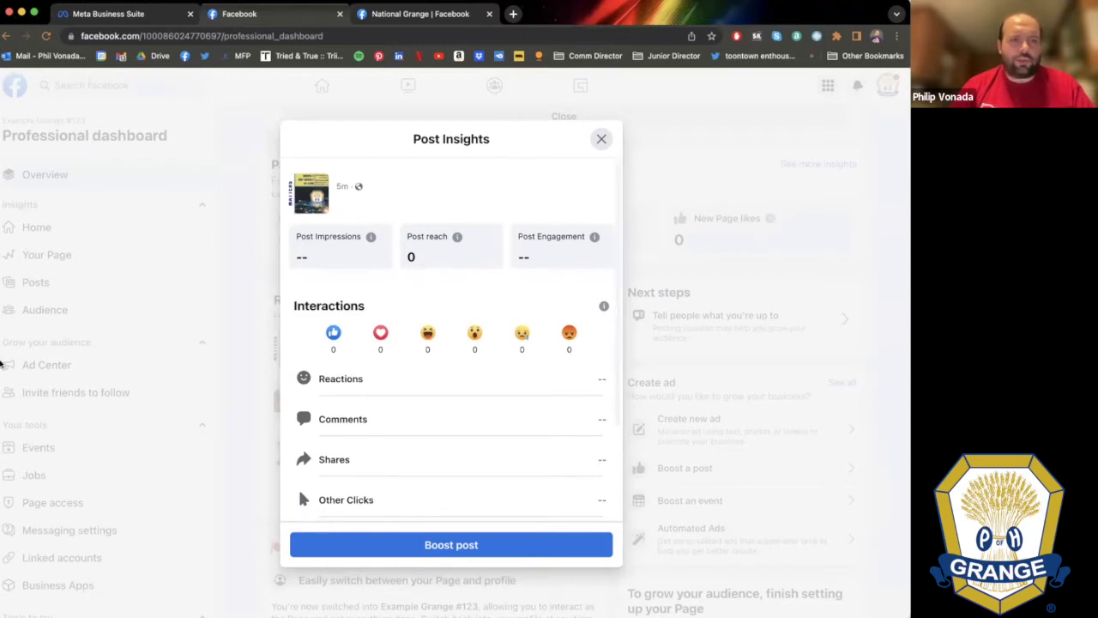
pyautogui.scroll(-3, 400, 448)
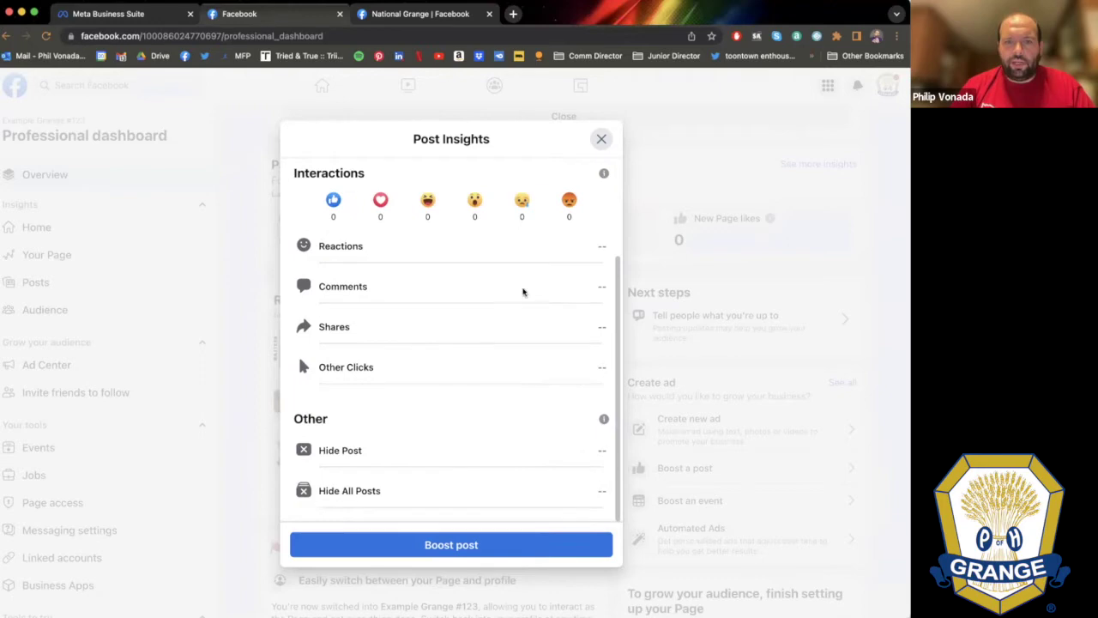
pyautogui.click(601, 139)
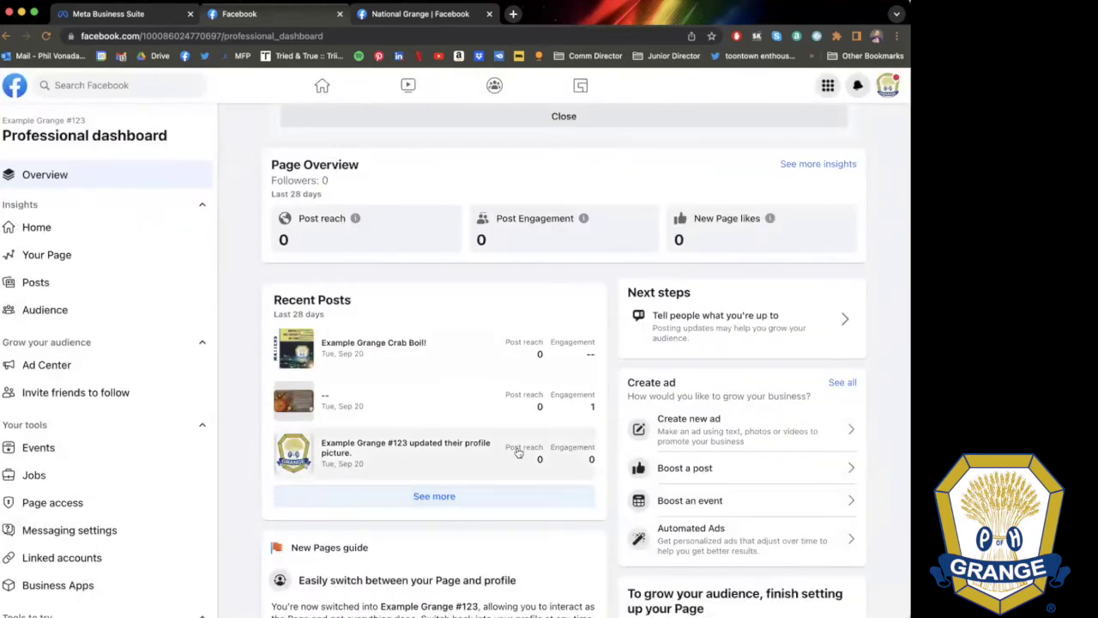
pyautogui.scroll(-3, 518, 451)
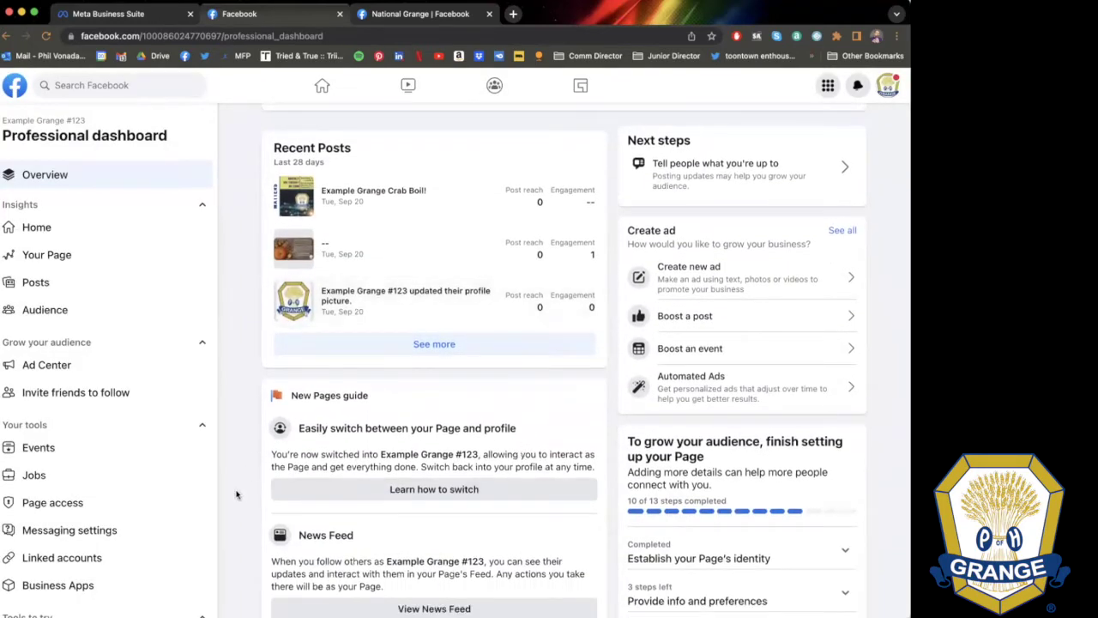
pyautogui.scroll(-1, 138, 493)
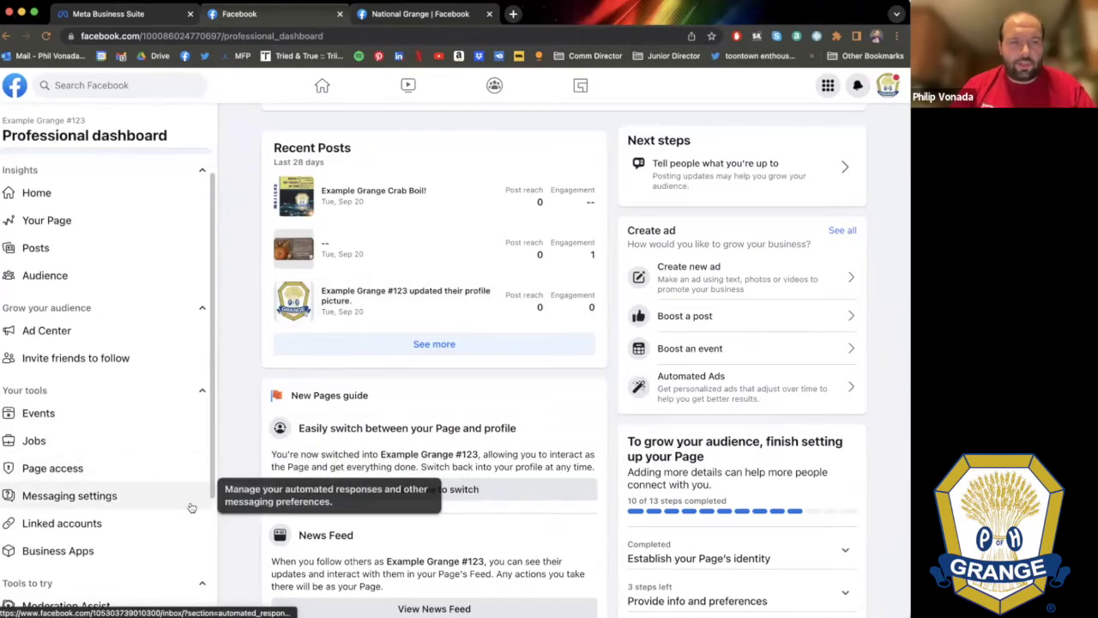
pyautogui.scroll(-3, 191, 508)
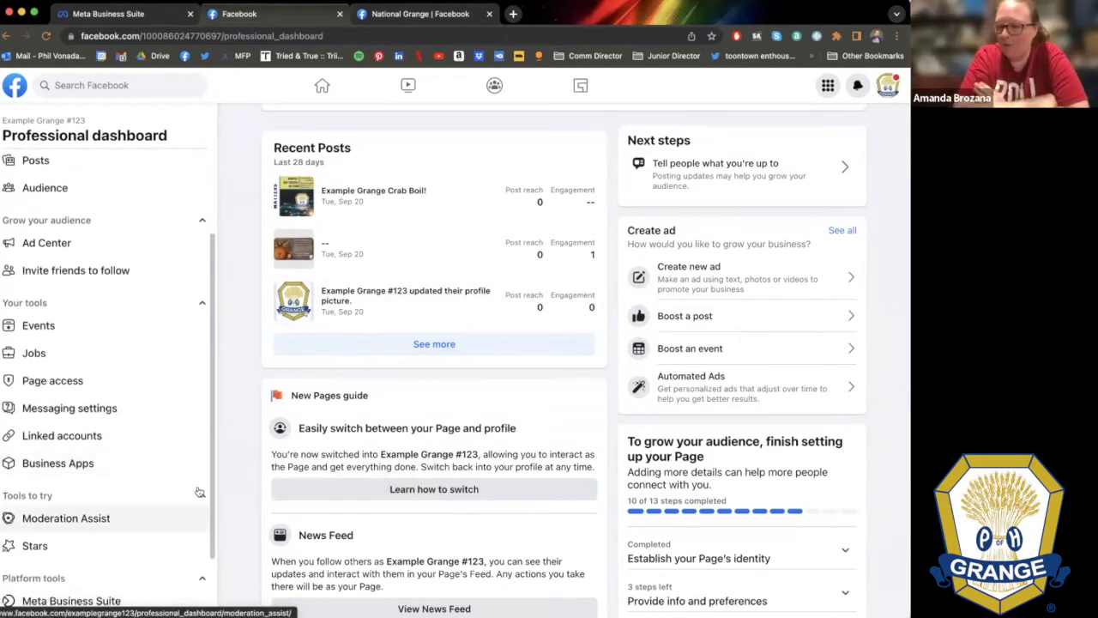
pyautogui.scroll(5, 221, 404)
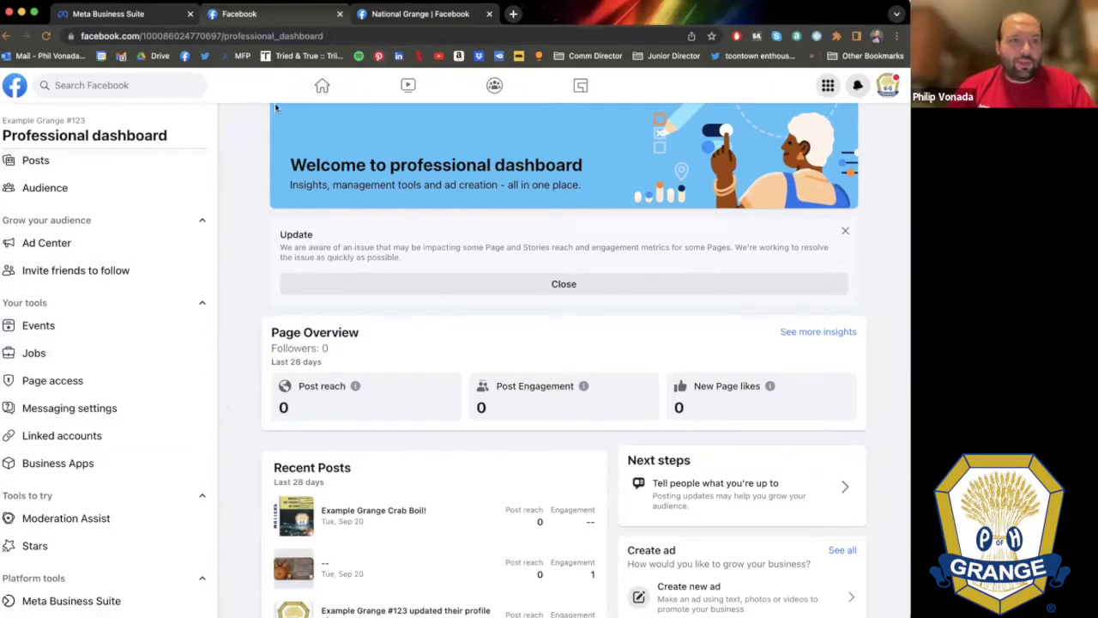
# Go to facebook.com/pvgrange in the address bar to load the Penns Valley Grange page
pyautogui.click(169, 35)
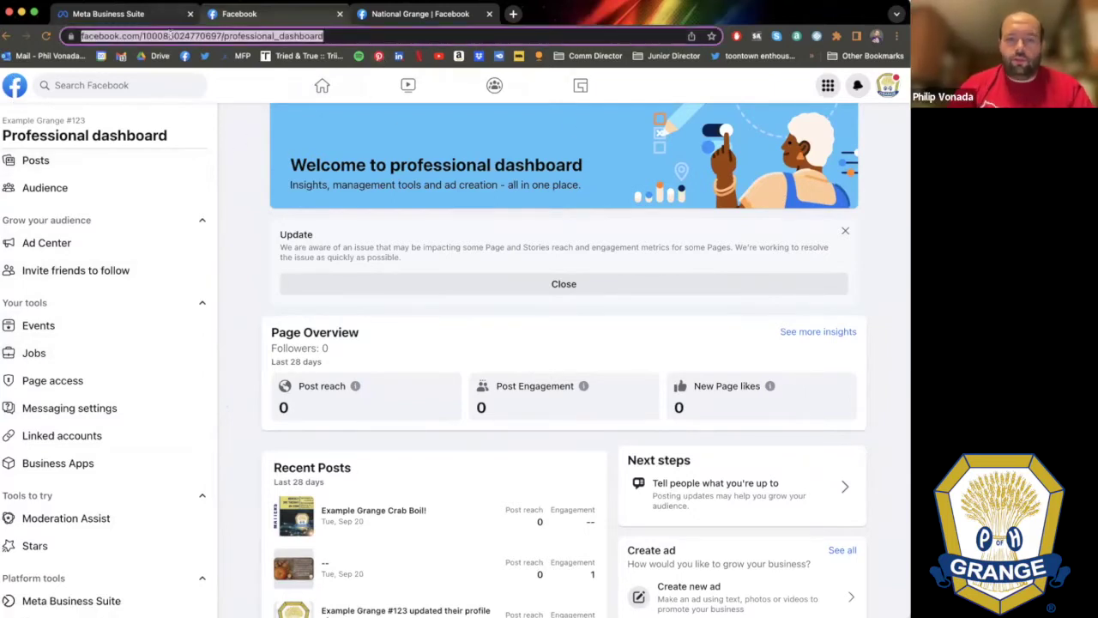
pyautogui.write('faceb')
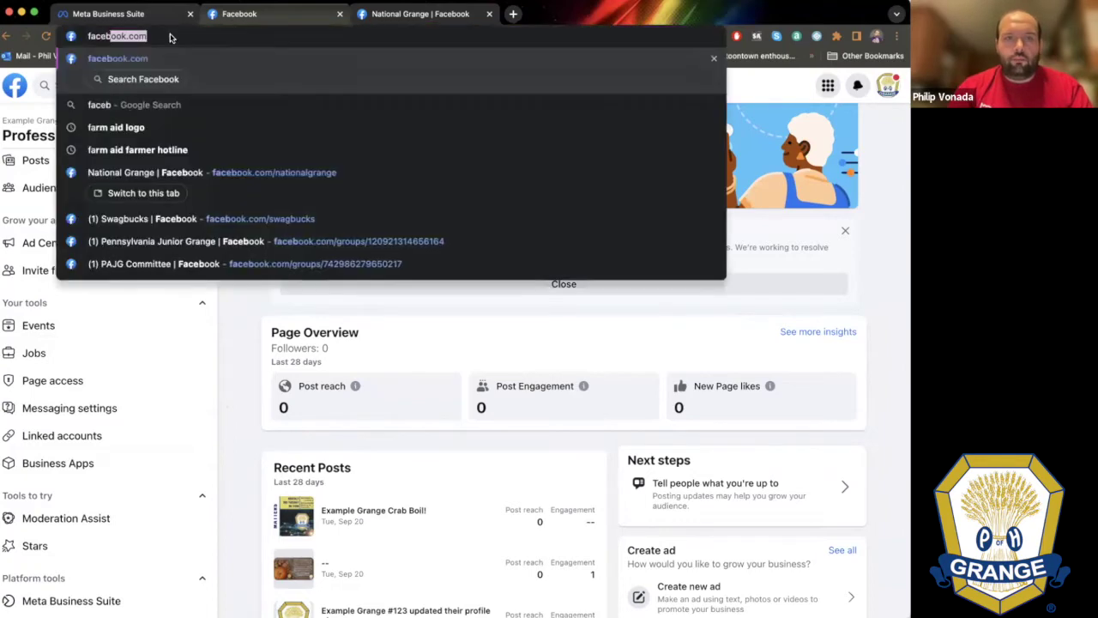
pyautogui.write('ook.com/penns')
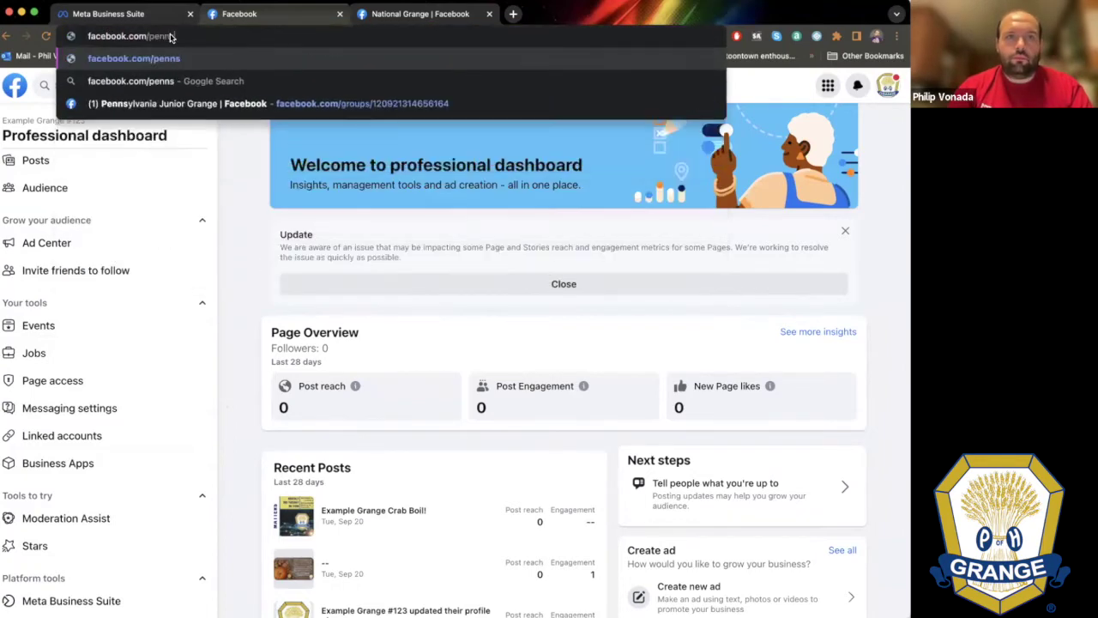
pyautogui.press('BackSpace')
pyautogui.press('BackSpace')
pyautogui.press('BackSpace')
pyautogui.press('BackSpace')
pyautogui.write('vgran')
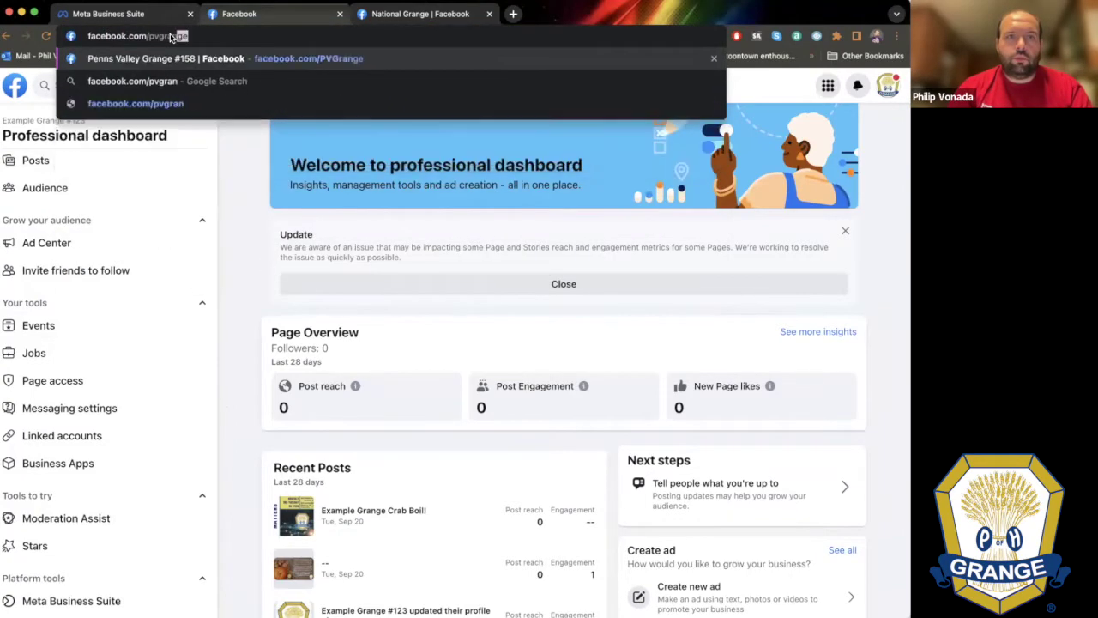
pyautogui.press('Return')
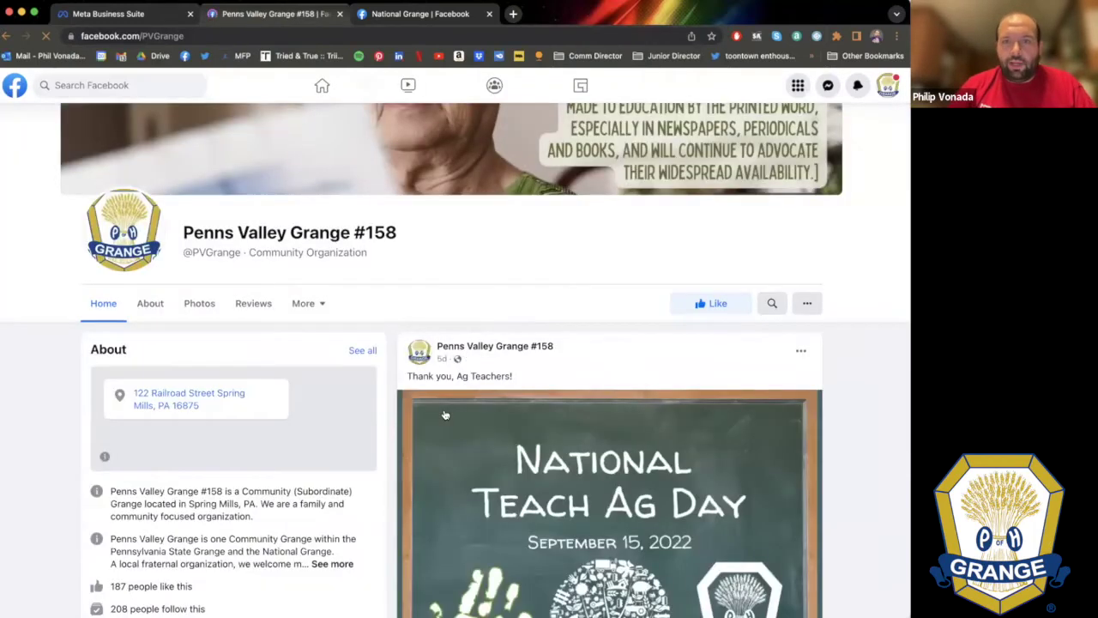
# Scroll past the Teach Ag Day and Patriot Day posts to the 100 stockings post
pyautogui.scroll(-1, 445, 415)
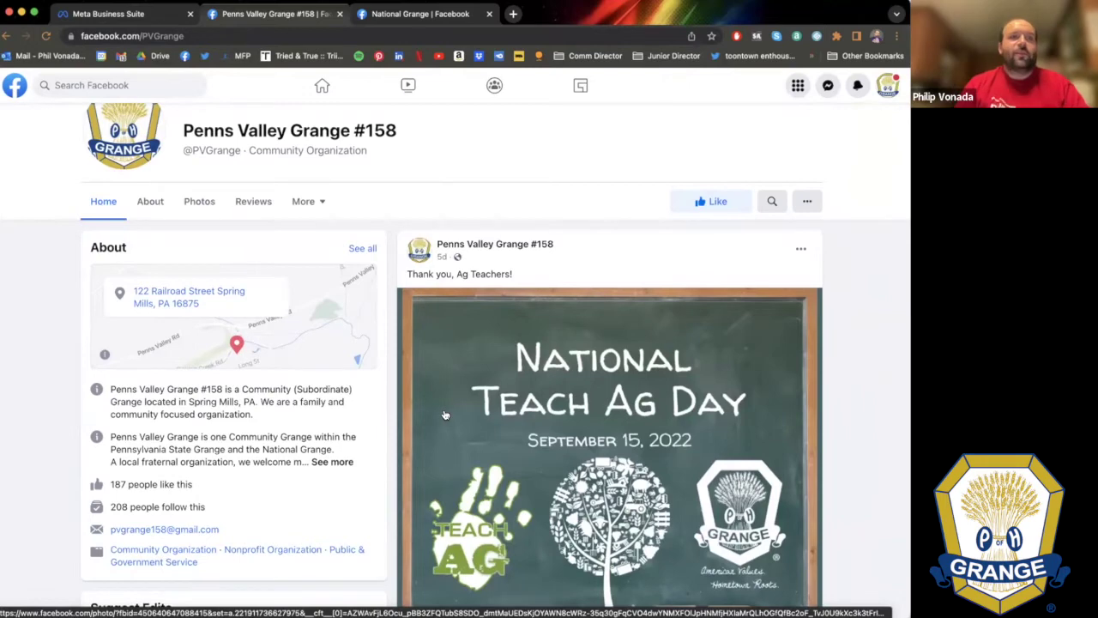
pyautogui.scroll(-1, 516, 436)
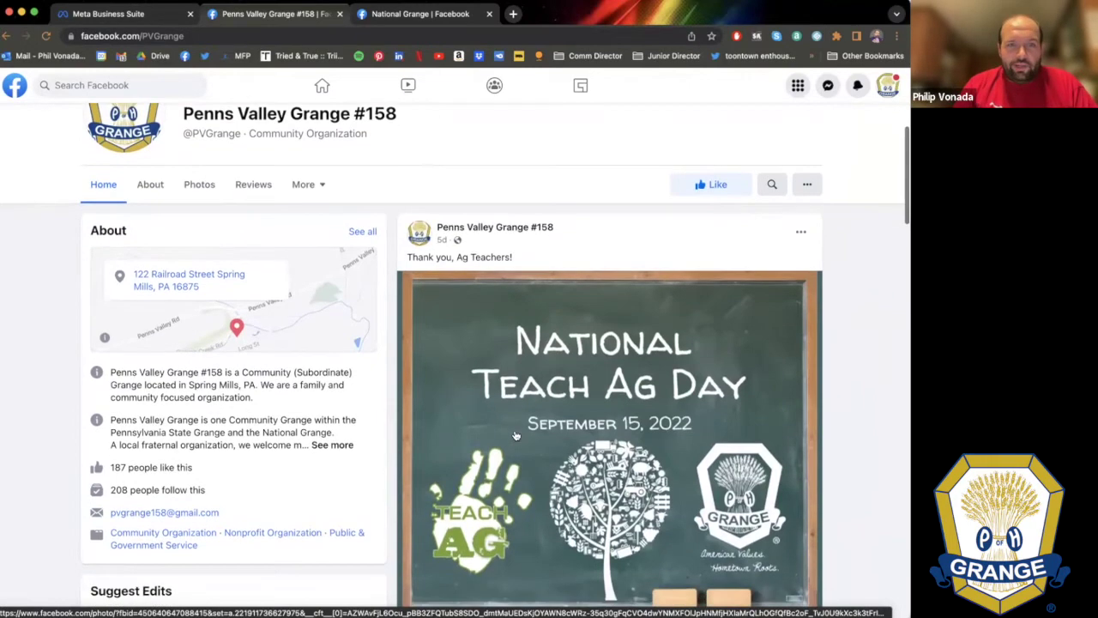
pyautogui.scroll(-2, 516, 436)
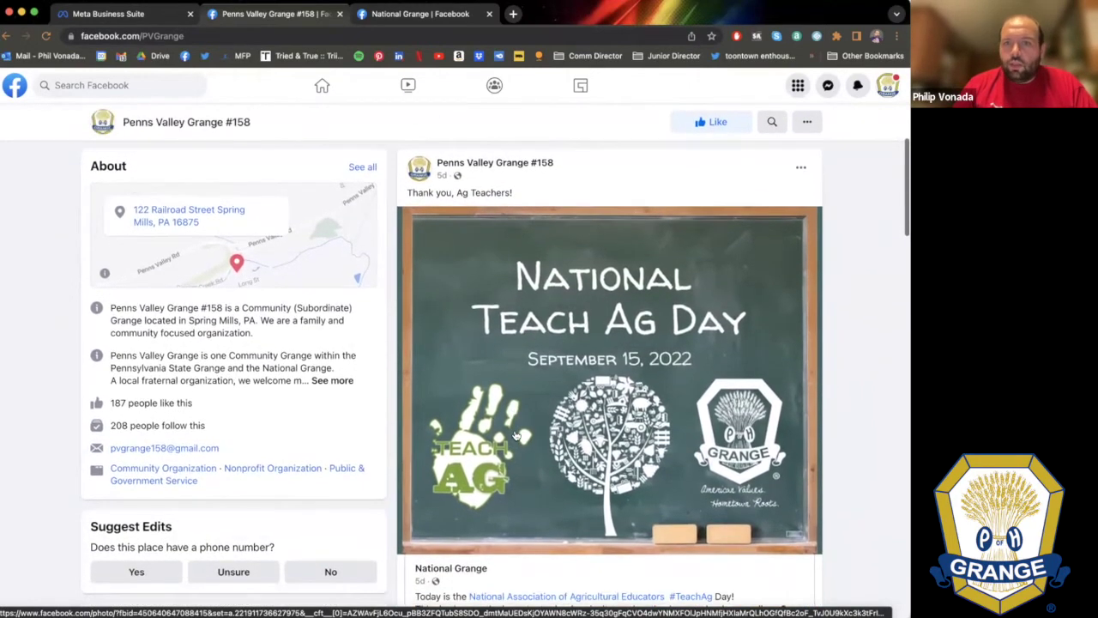
pyautogui.scroll(-4, 516, 436)
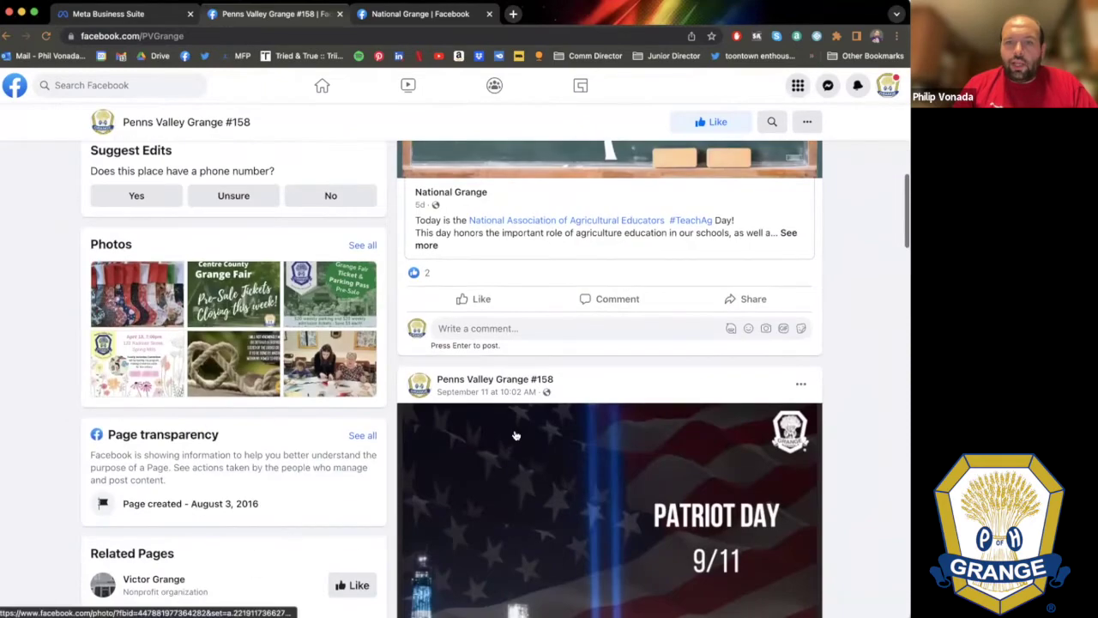
pyautogui.scroll(3, 516, 435)
pyautogui.scroll(3, 516, 436)
pyautogui.scroll(1, 516, 436)
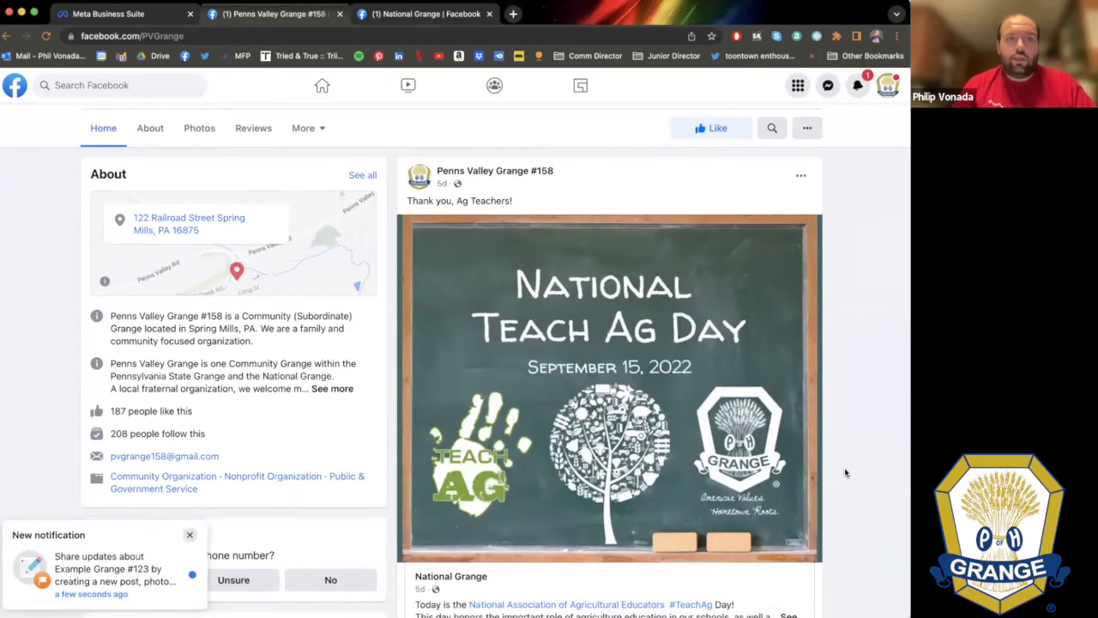
pyautogui.scroll(-15, 845, 472)
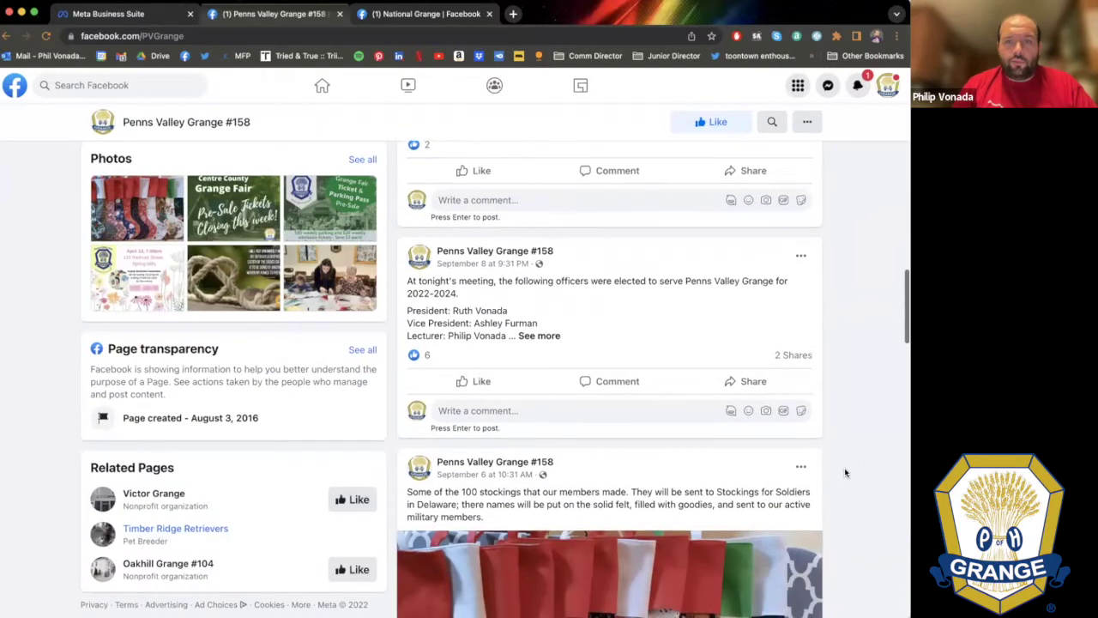
pyautogui.scroll(-5, 686, 380)
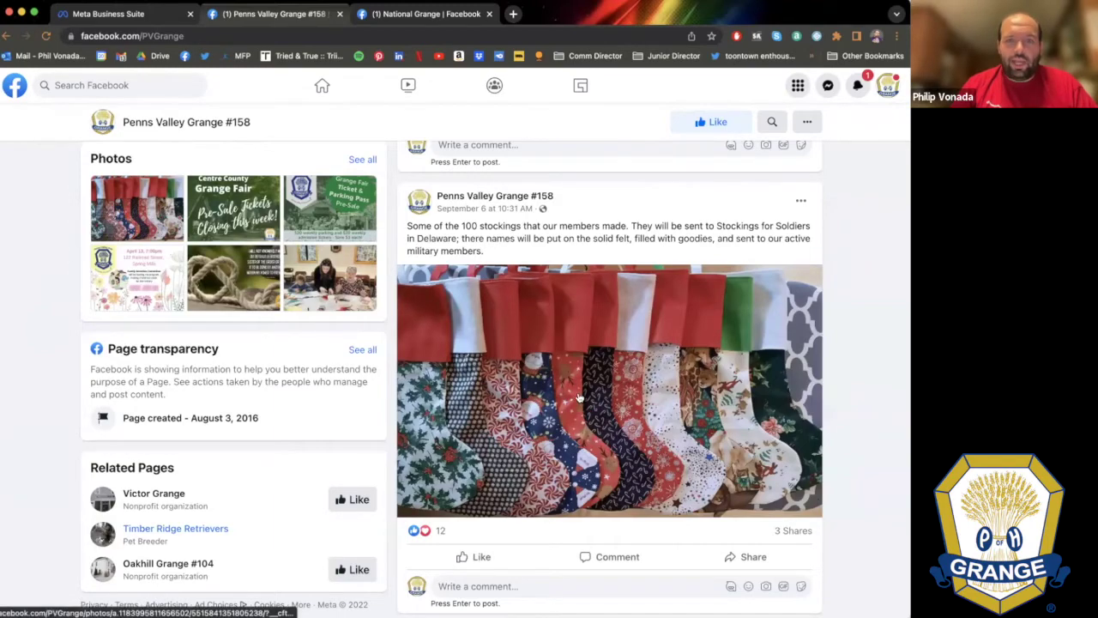
pyautogui.scroll(-3, 578, 396)
pyautogui.scroll(-5, 578, 391)
pyautogui.scroll(7, 578, 383)
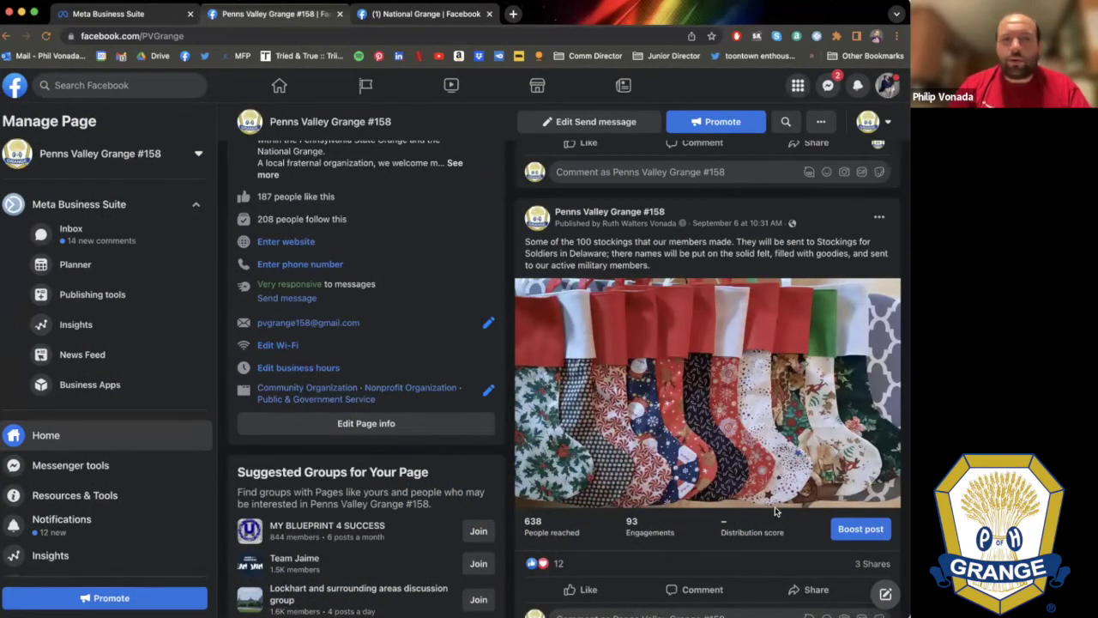
# Choose Edit post from the stockings post's options menu
pyautogui.click(878, 219)
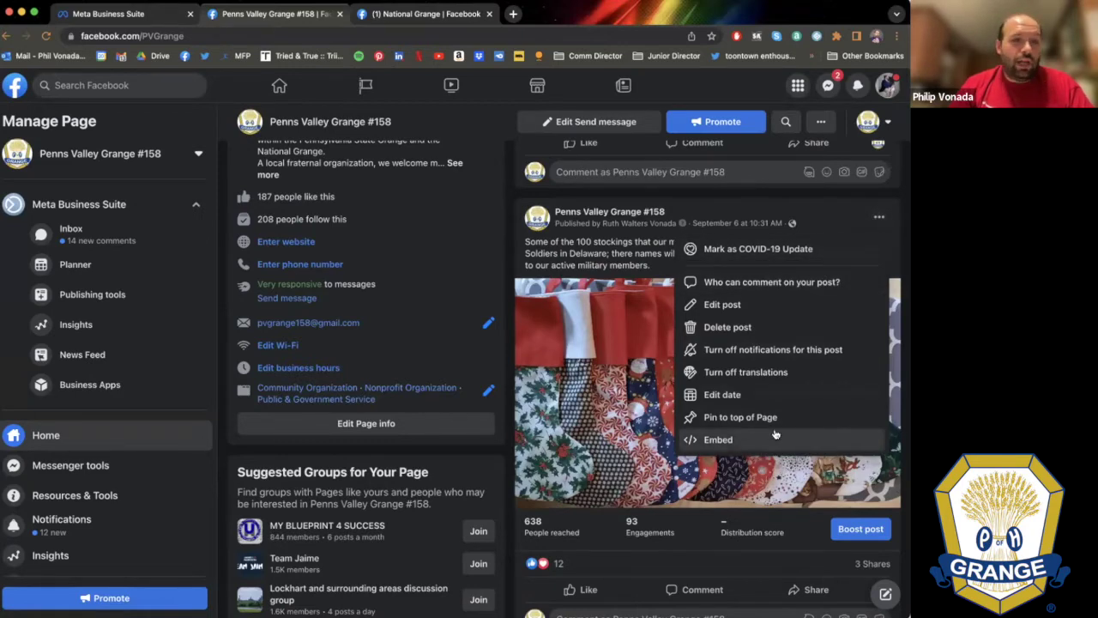
pyautogui.click(807, 305)
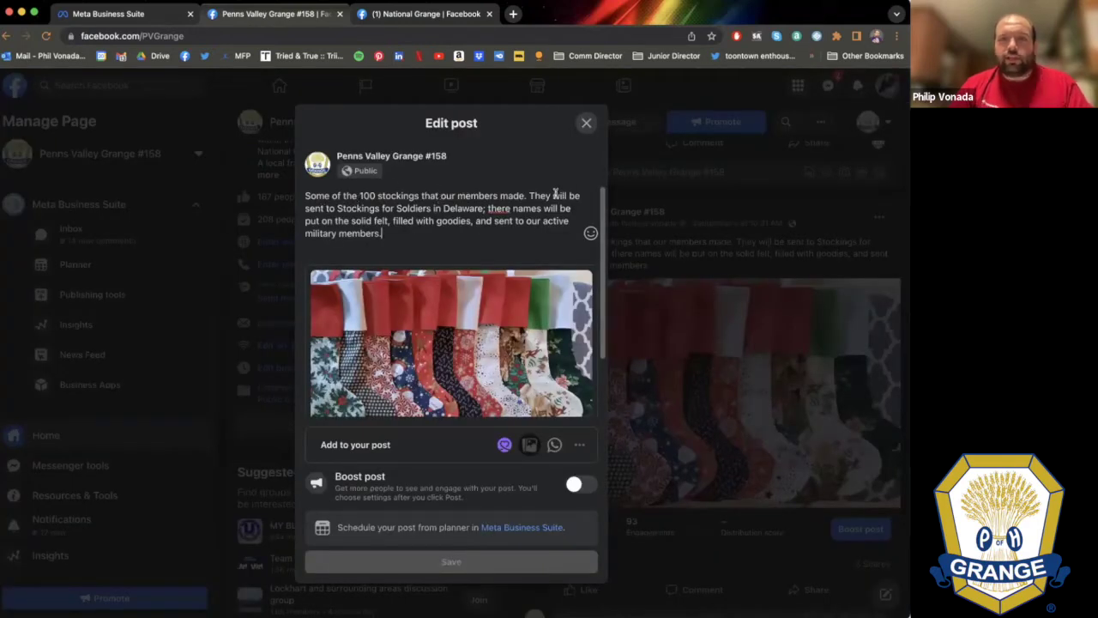
# Tag Stockings For Soldiers - Delaware, Inc. in the post with an @ mention
pyautogui.click(337, 208)
pyautogui.write('@')
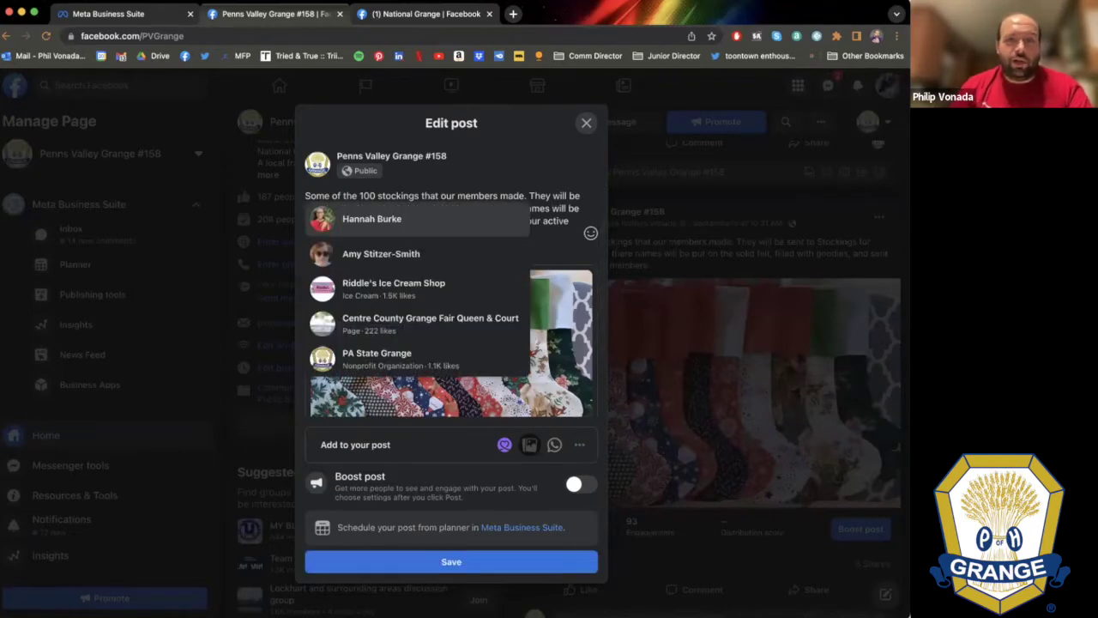
pyautogui.write('Stock')
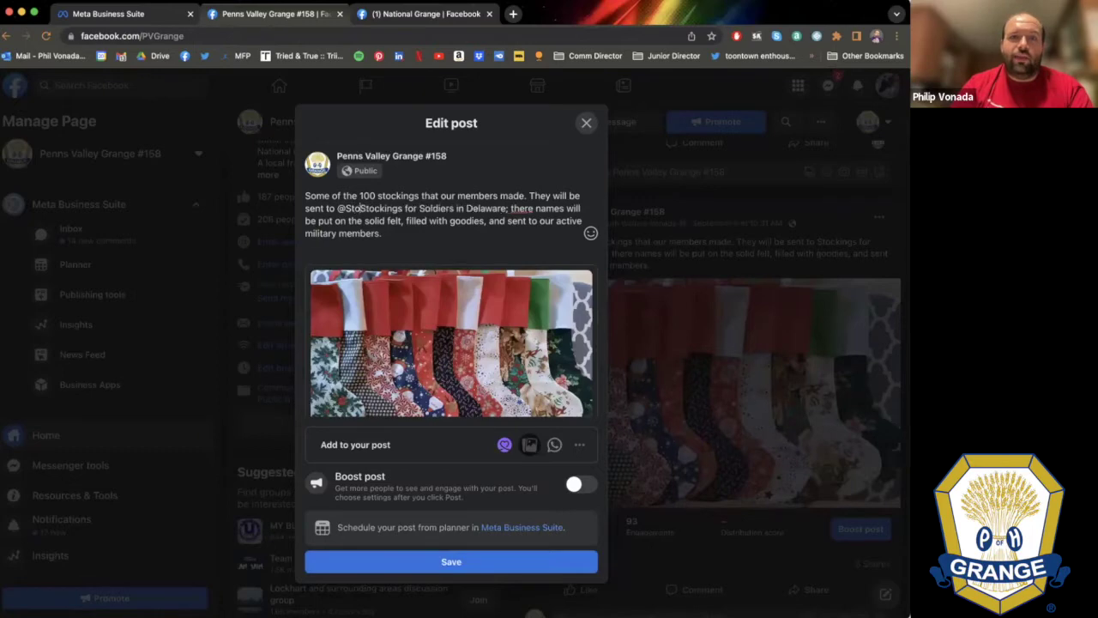
pyautogui.hotkey('shift', 'Right')
pyautogui.hotkey('shift', 'Right')
pyautogui.hotkey('shift', 'Right')
pyautogui.hotkey('shift', 'Right')
pyautogui.hotkey('shift', 'Right')
pyautogui.hotkey('shift', 'Right')
pyautogui.hotkey('shift', 'Right')
pyautogui.hotkey('shift', 'Right')
pyautogui.hotkey('shift', 'Right')
pyautogui.hotkey('shift', 'Right')
pyautogui.hotkey('shift', 'Right')
pyautogui.hotkey('shift', 'Right')
pyautogui.hotkey('shift', 'Right')
pyautogui.hotkey('shift', 'Right')
pyautogui.hotkey('shift', 'Right')
pyautogui.hotkey('shift', 'Right')
pyautogui.hotkey('shift', 'Right')
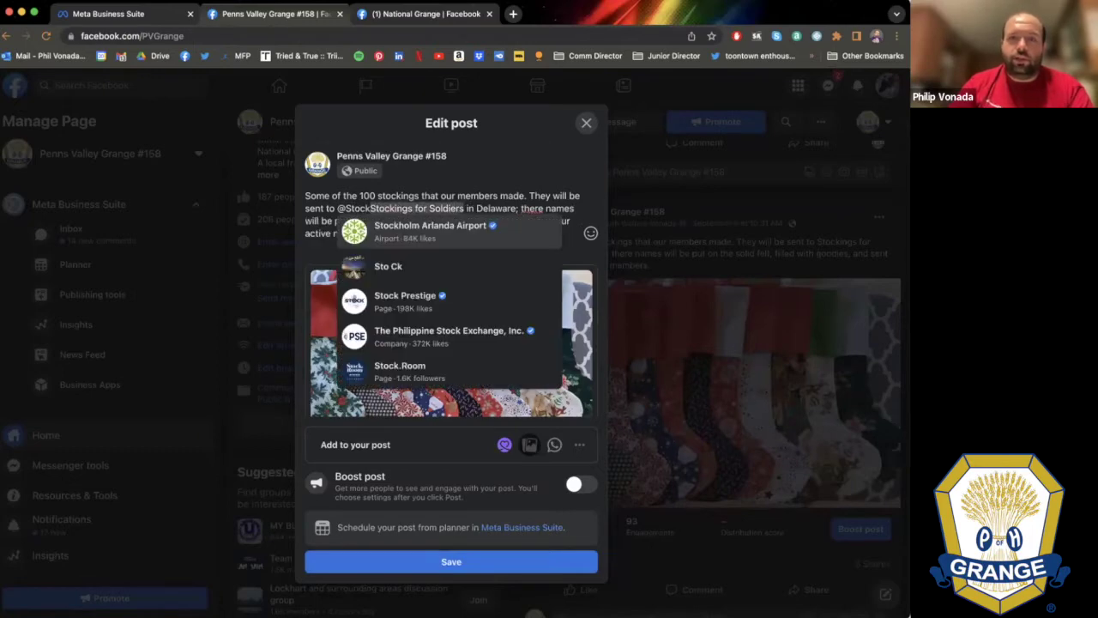
pyautogui.write('ings for Sold')
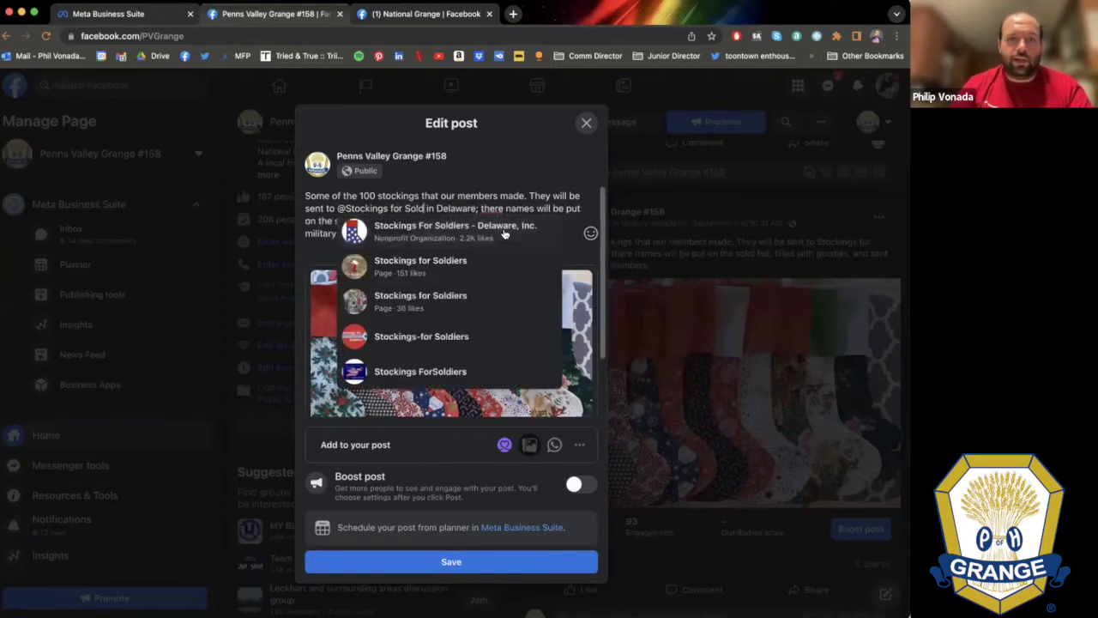
pyautogui.click(505, 235)
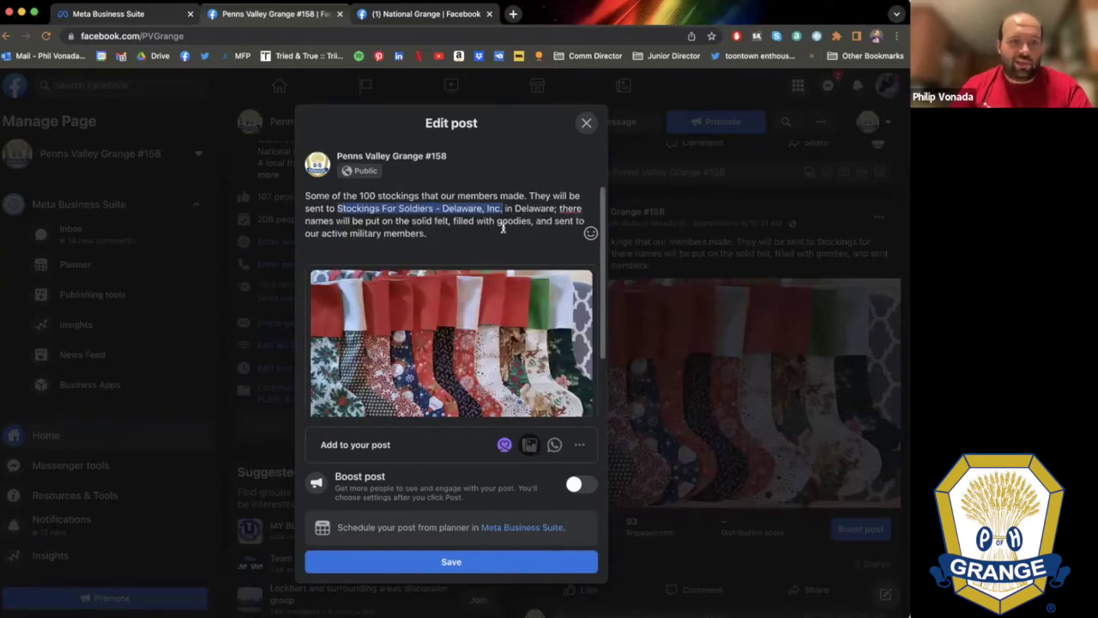
# Change 'there' to 'their' and delete the repeated 'in Delaware'
pyautogui.click(580, 209)
pyautogui.press('BackSpace')
pyautogui.press('BackSpace')
pyautogui.write('ir')
pyautogui.click(496, 259)
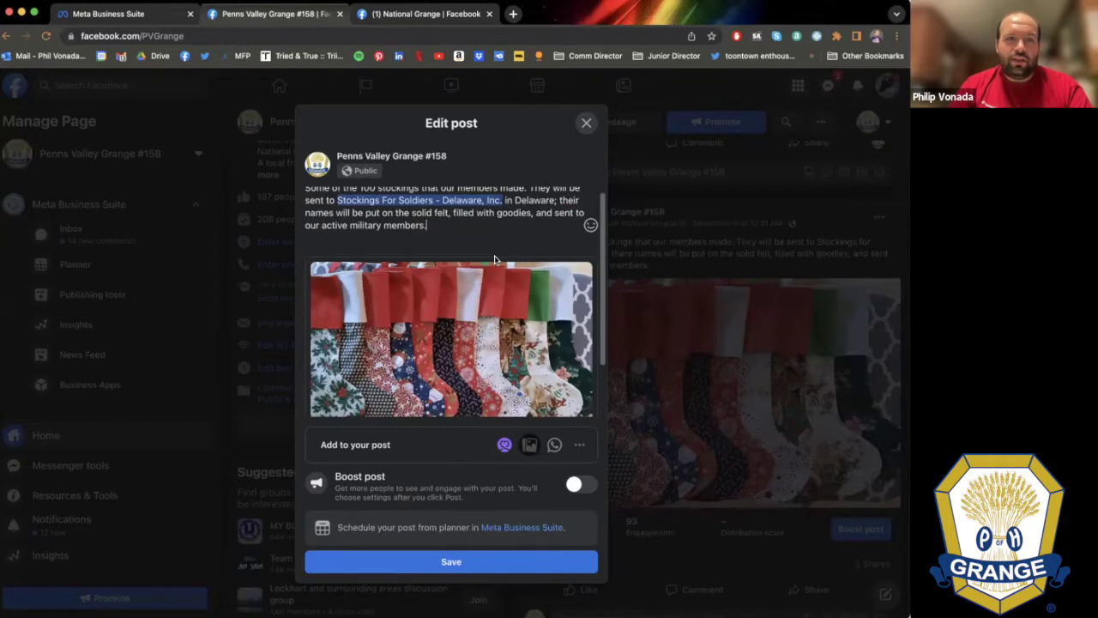
pyautogui.scroll(1, 495, 259)
pyautogui.moveTo(502, 208); pyautogui.dragTo(556, 209)
pyautogui.press('BackSpace')
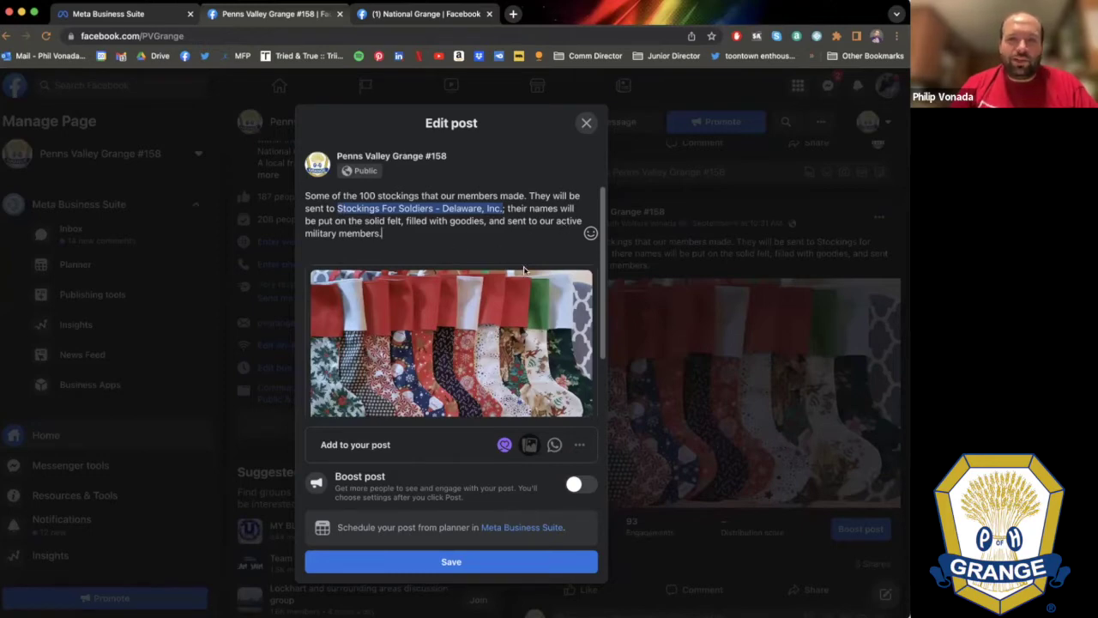
# Add the line 'This is one of Penns Valley Grange's community service projects for this year!' and save
pyautogui.press('Return')
pyautogui.write('This is one of P')
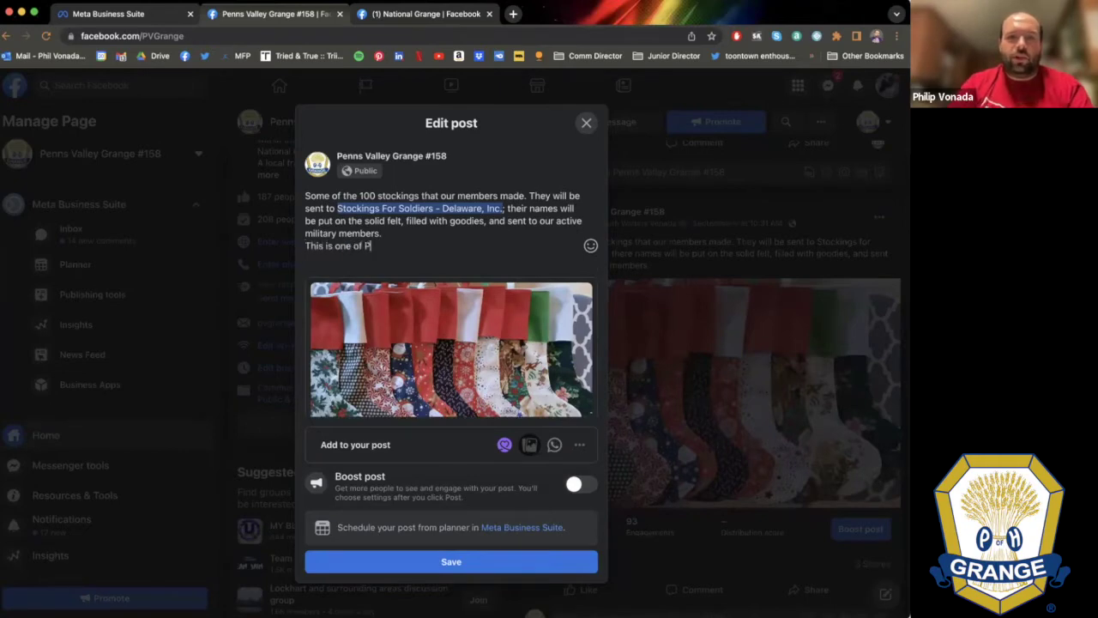
pyautogui.write("enns Valley Grange's comu")
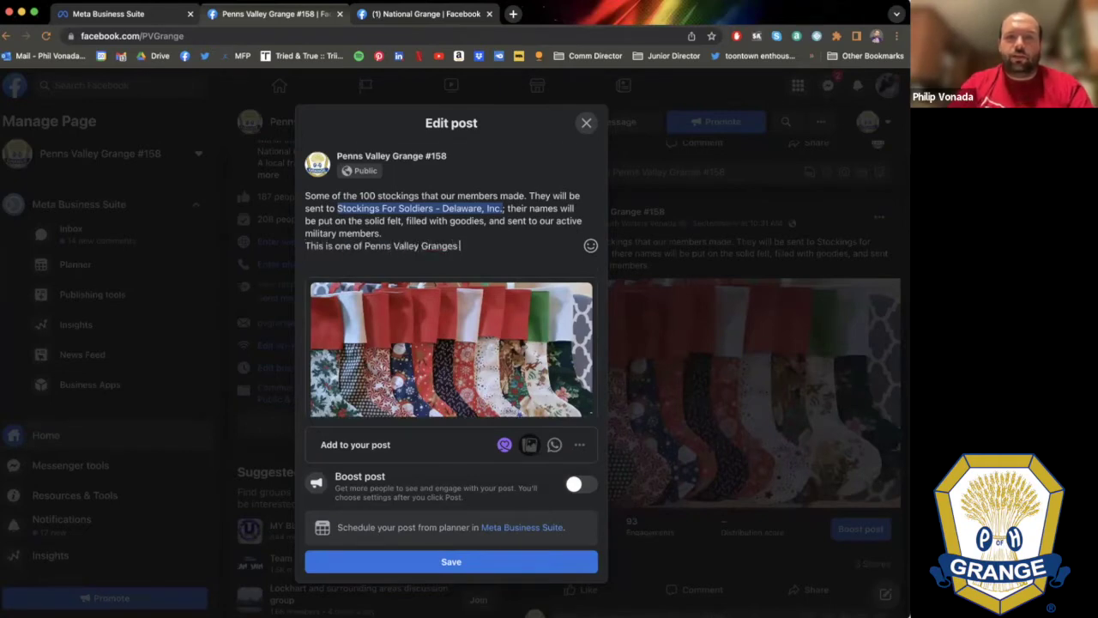
pyautogui.press('BackSpace')
pyautogui.write('munity service projects for this year!')
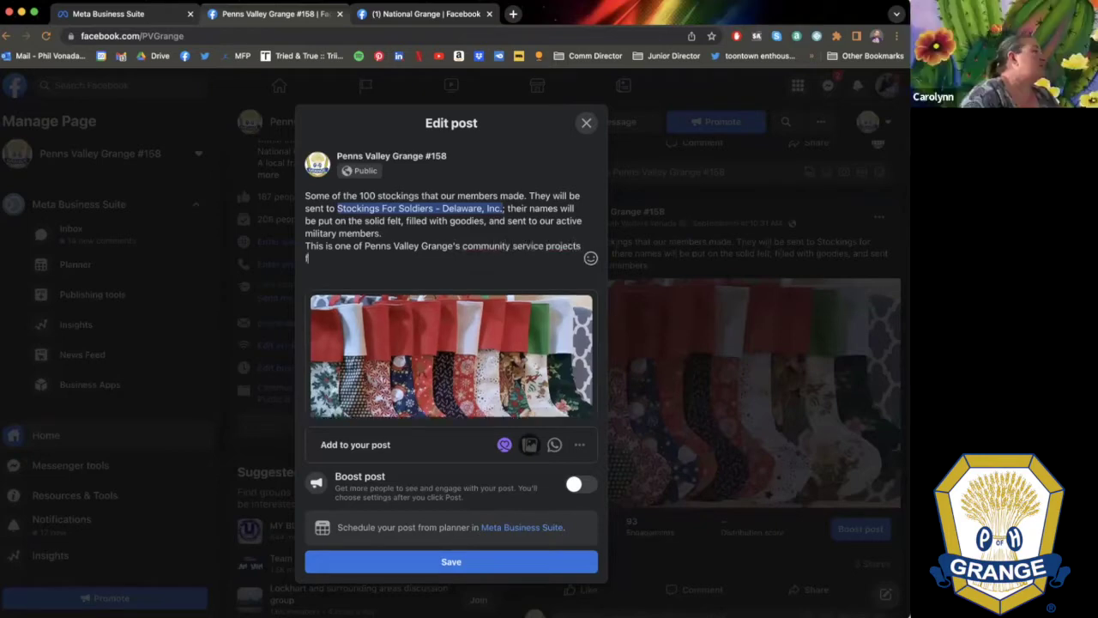
pyautogui.click(450, 565)
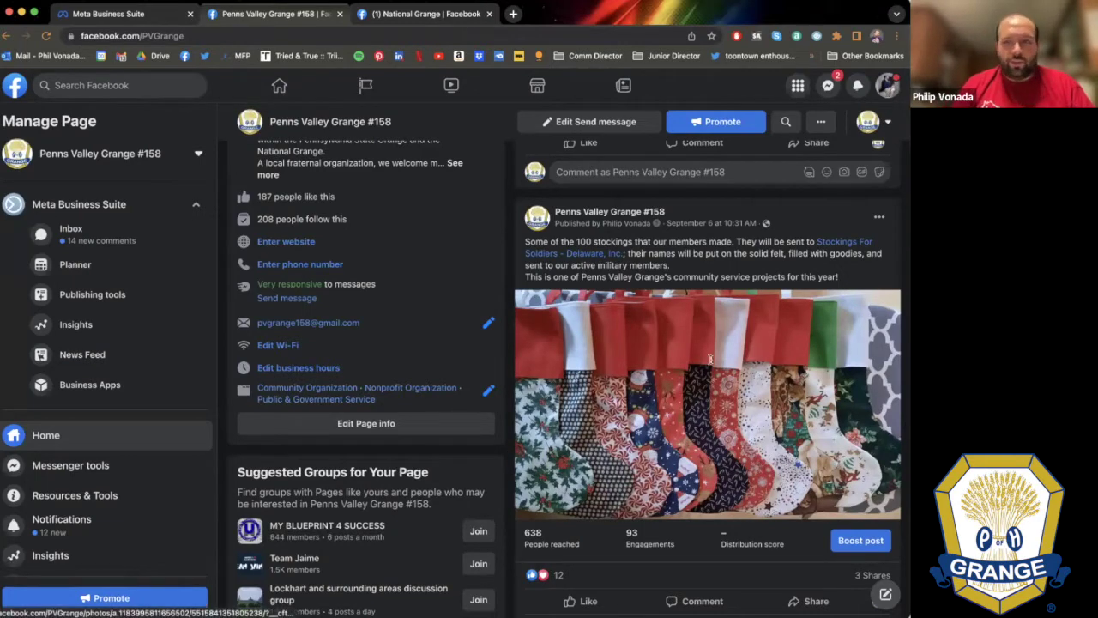
pyautogui.moveTo(844, 245)
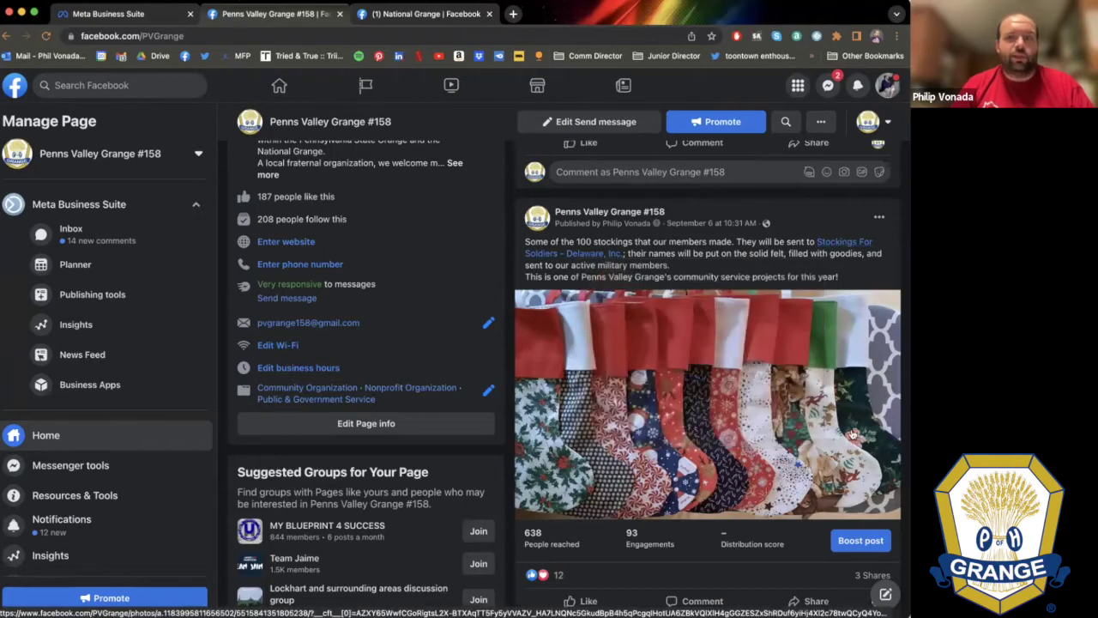
pyautogui.scroll(-2, 755, 326)
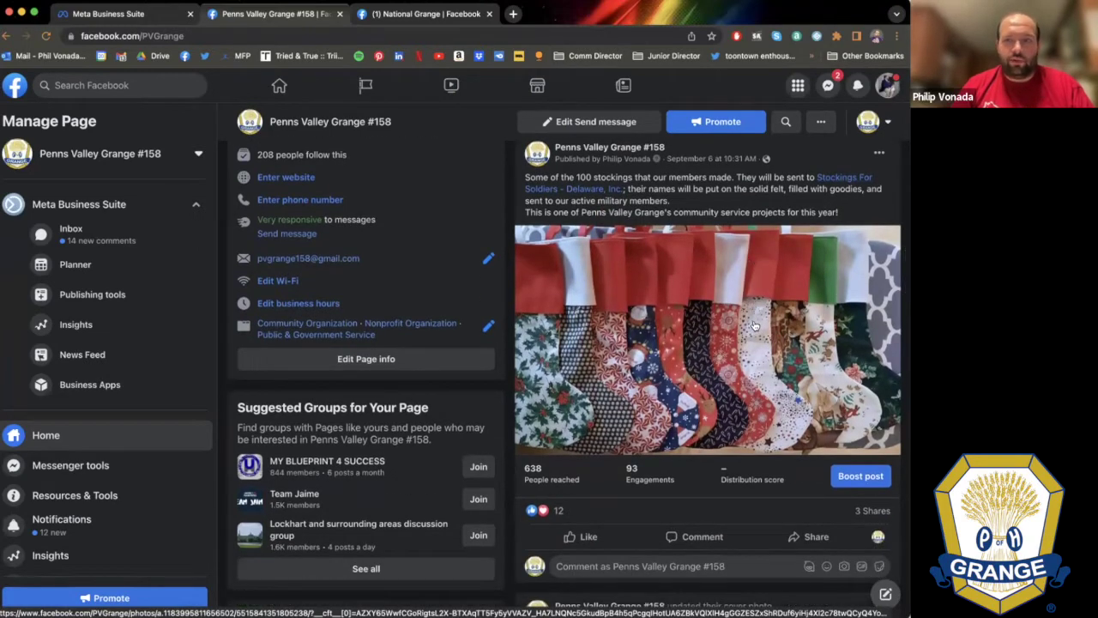
pyautogui.scroll(-1, 755, 326)
pyautogui.scroll(-5, 756, 326)
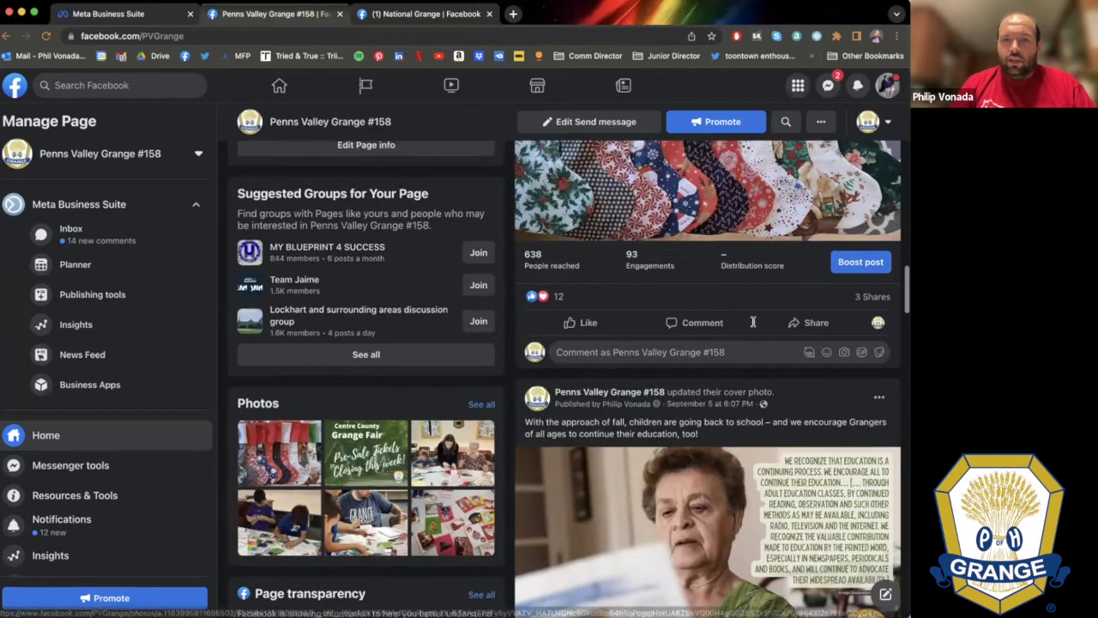
pyautogui.scroll(-1, 754, 325)
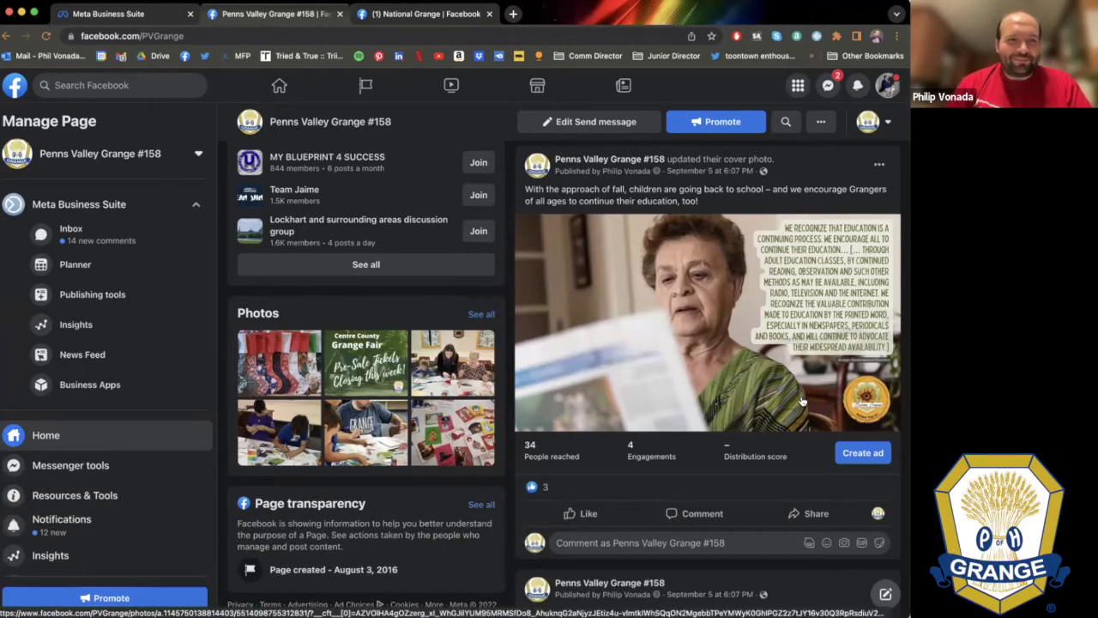
pyautogui.scroll(-1, 802, 401)
pyautogui.scroll(1, 802, 400)
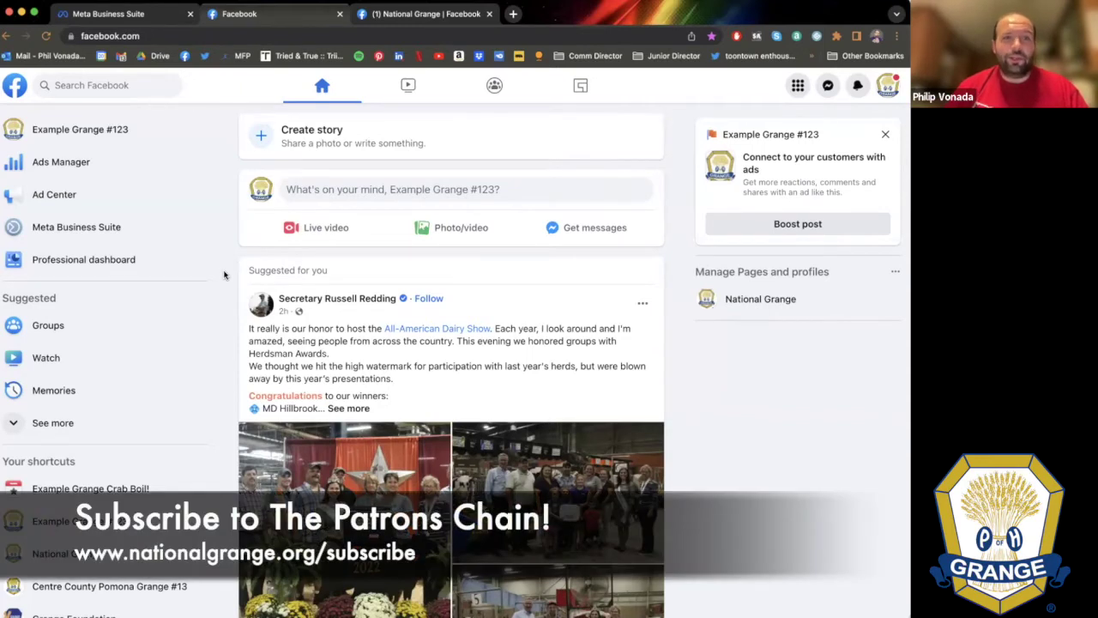
# Search Facebook for 'national grange community service'
pyautogui.click(91, 85)
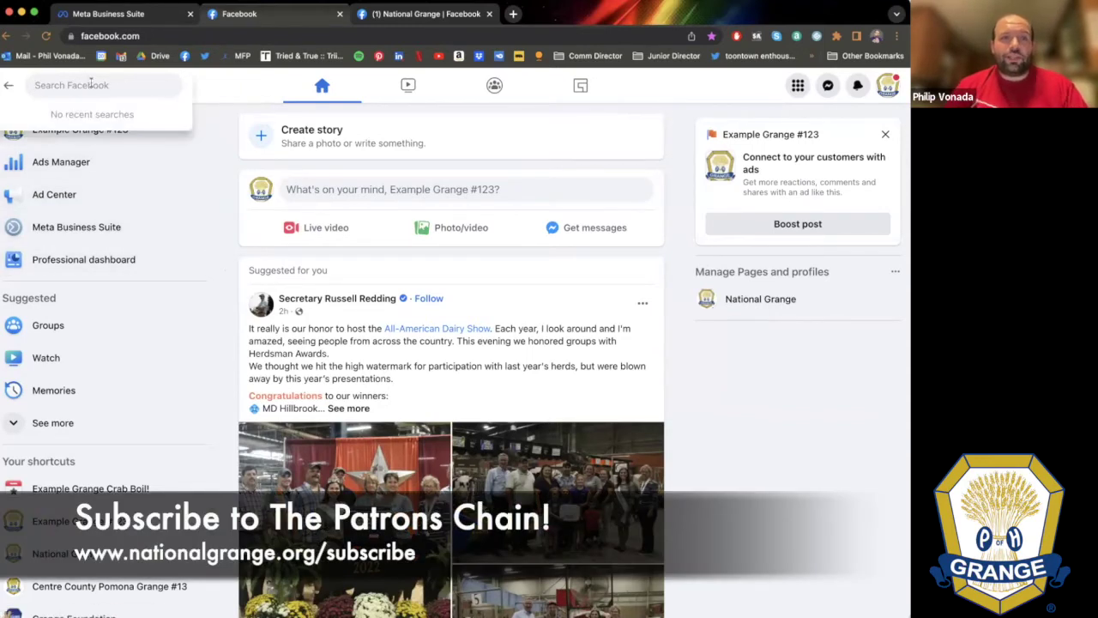
pyautogui.write('national grang')
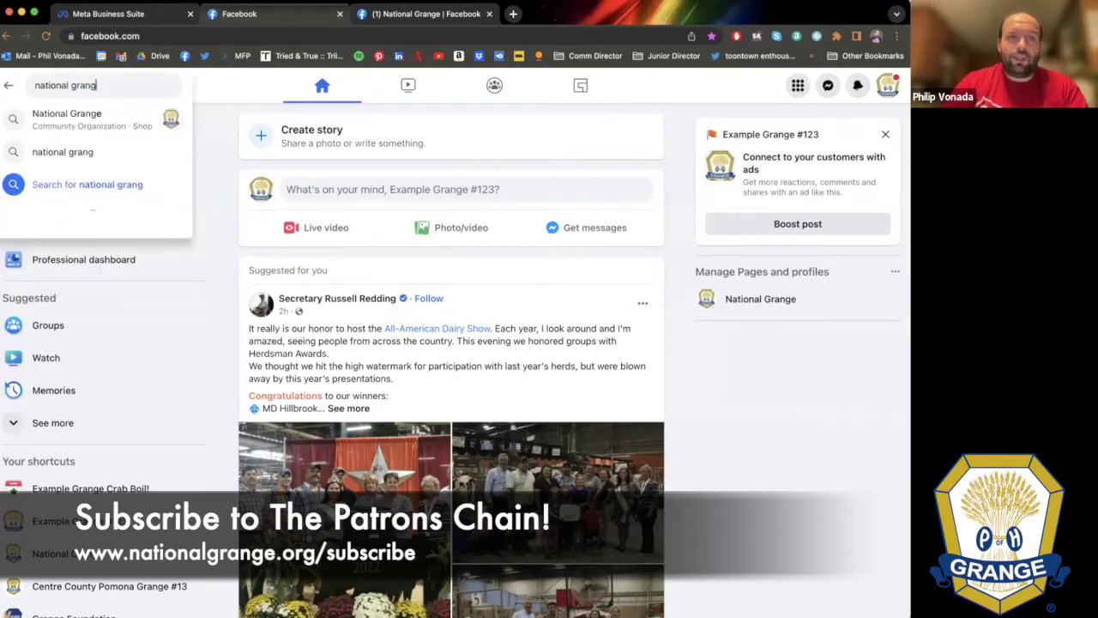
pyautogui.write('e community ser')
pyautogui.click(92, 121)
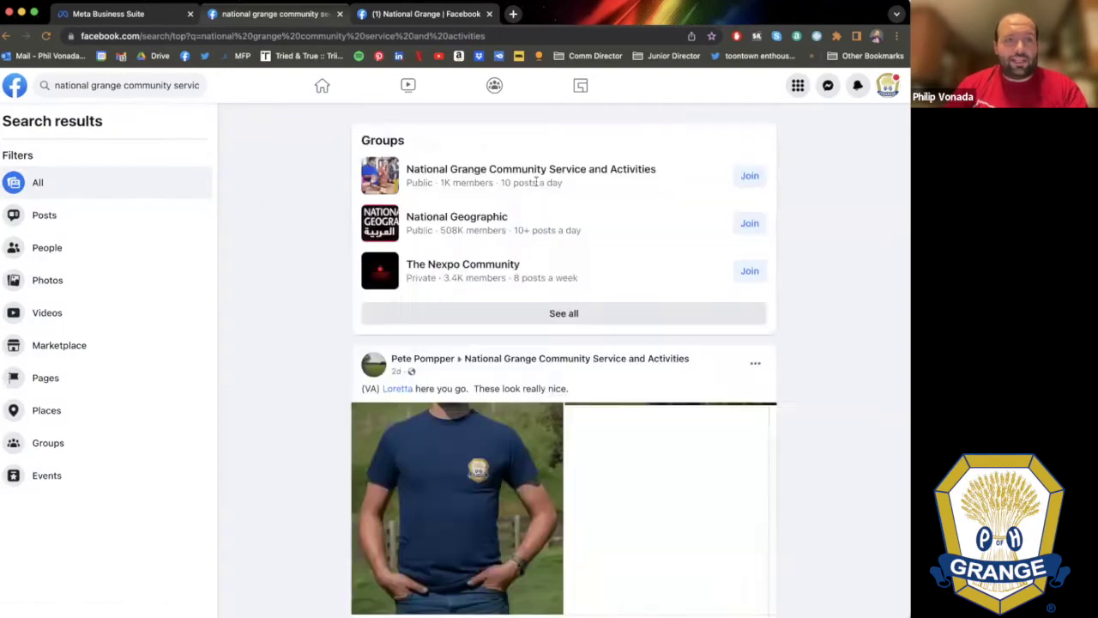
# Open the National Grange Community Service and Activities group and browse its page
pyautogui.click(528, 172)
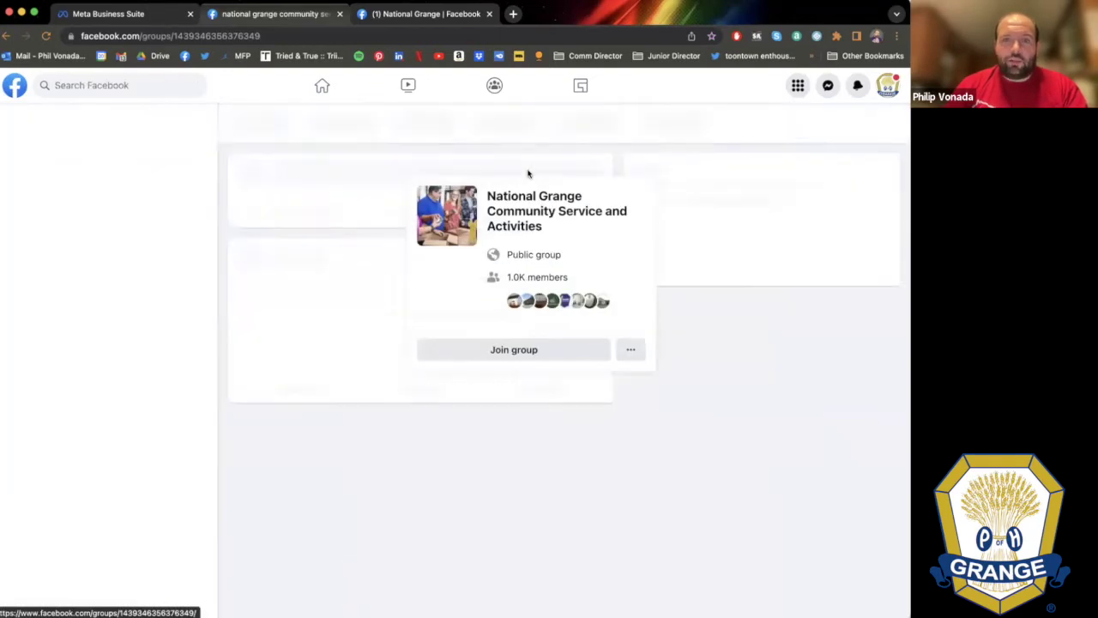
pyautogui.scroll(-2, 225, 402)
pyautogui.scroll(-5, 225, 403)
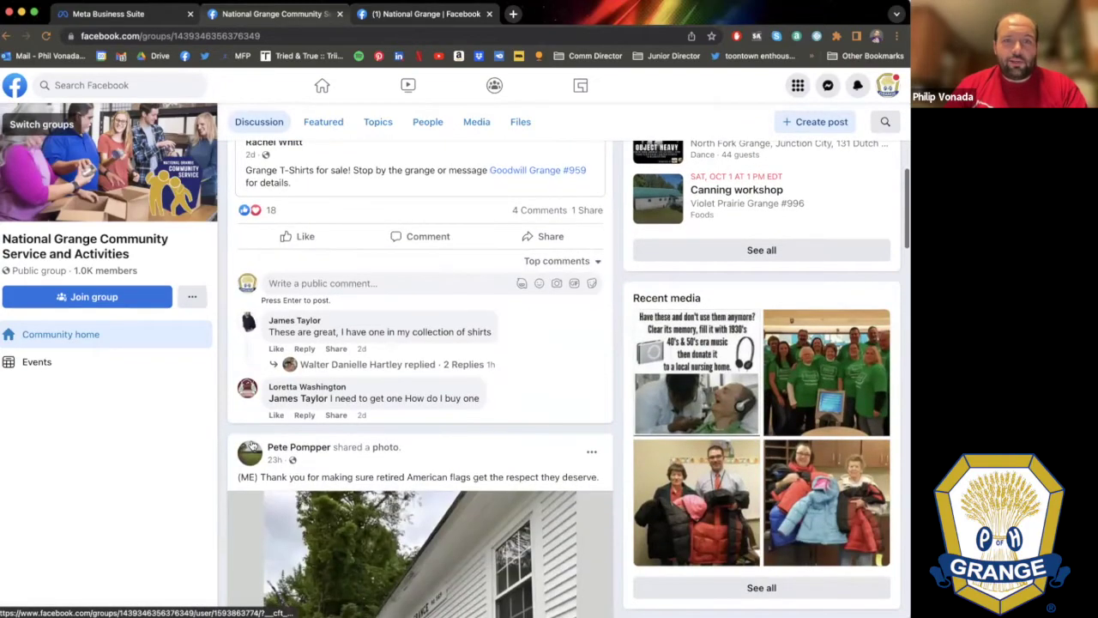
pyautogui.scroll(-5, 252, 445)
pyautogui.scroll(2, 252, 446)
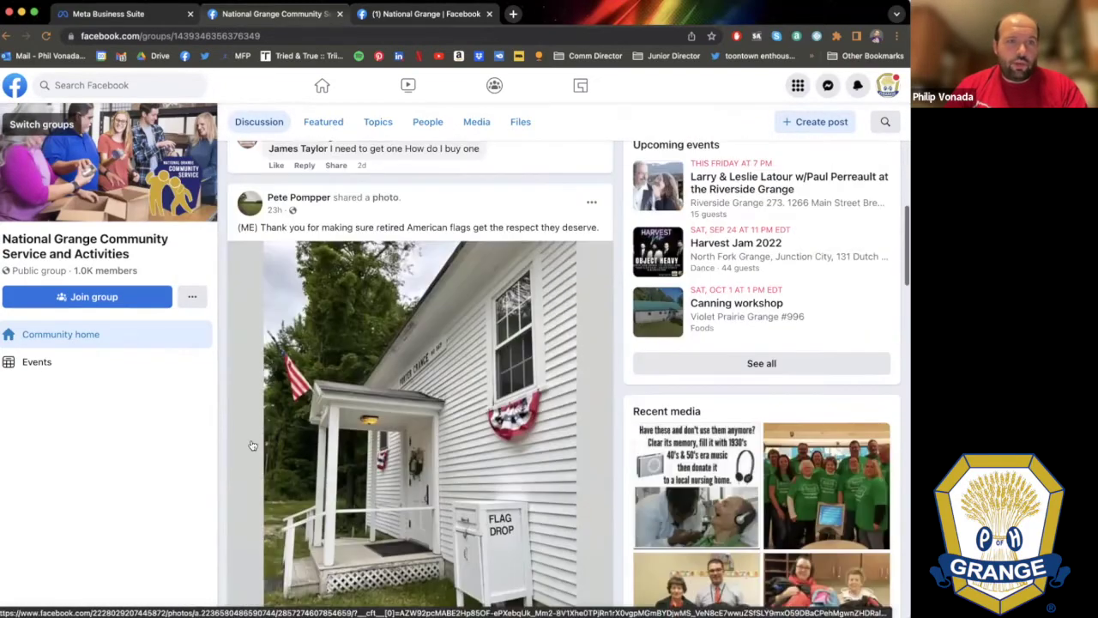
pyautogui.scroll(-5, 252, 445)
pyautogui.scroll(-5, 252, 445)
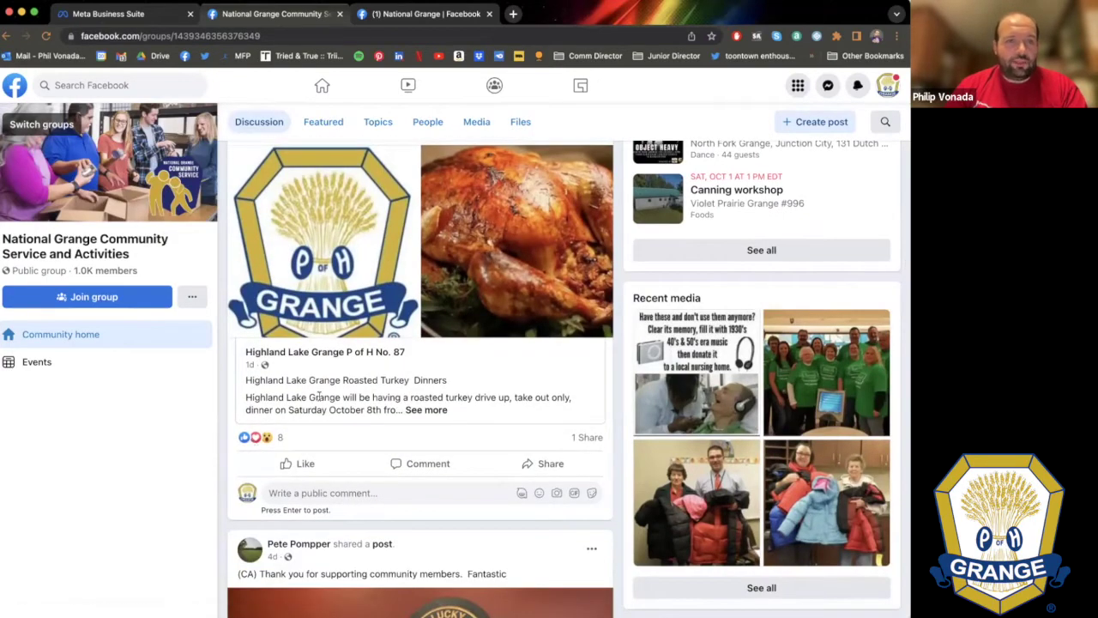
pyautogui.scroll(15, 318, 396)
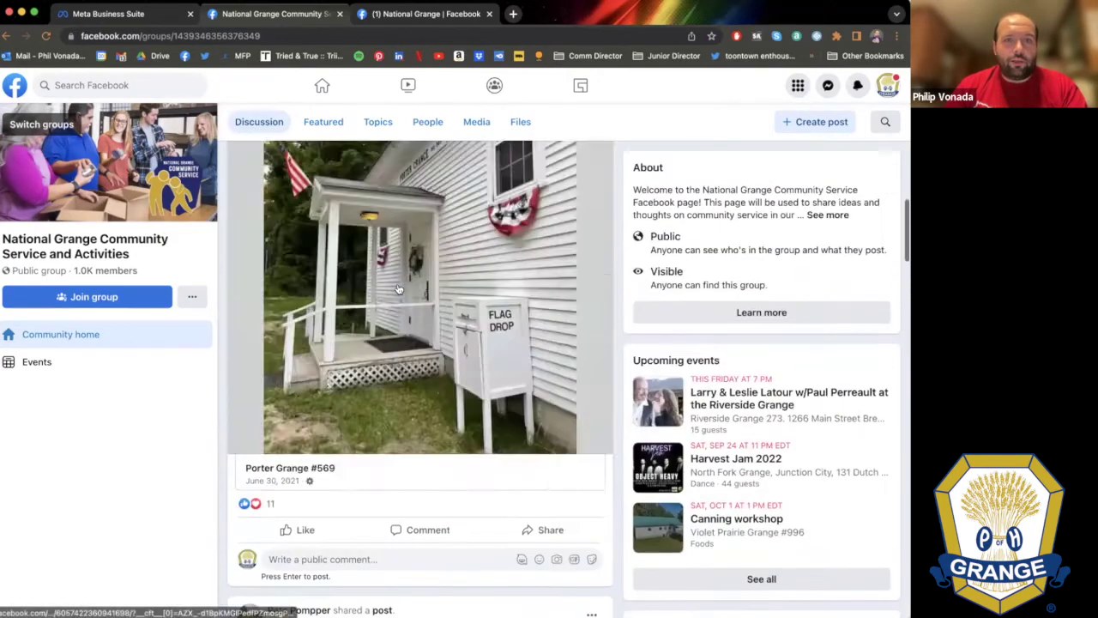
# Join the group with Example Grange #123 selected in the Join group dialog
pyautogui.click(116, 271)
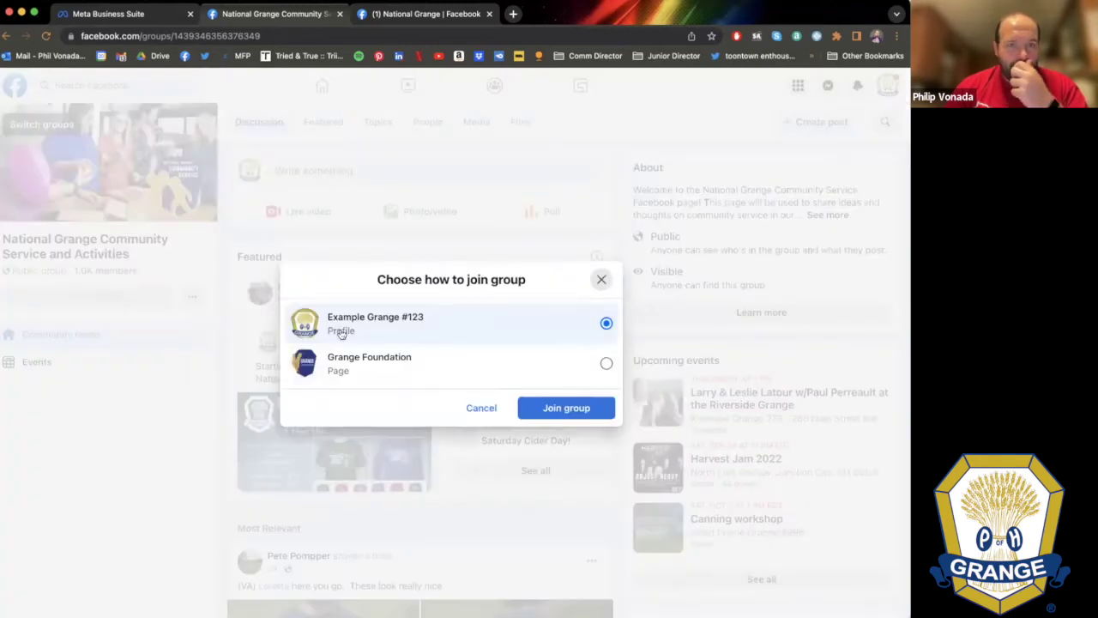
pyautogui.click(564, 408)
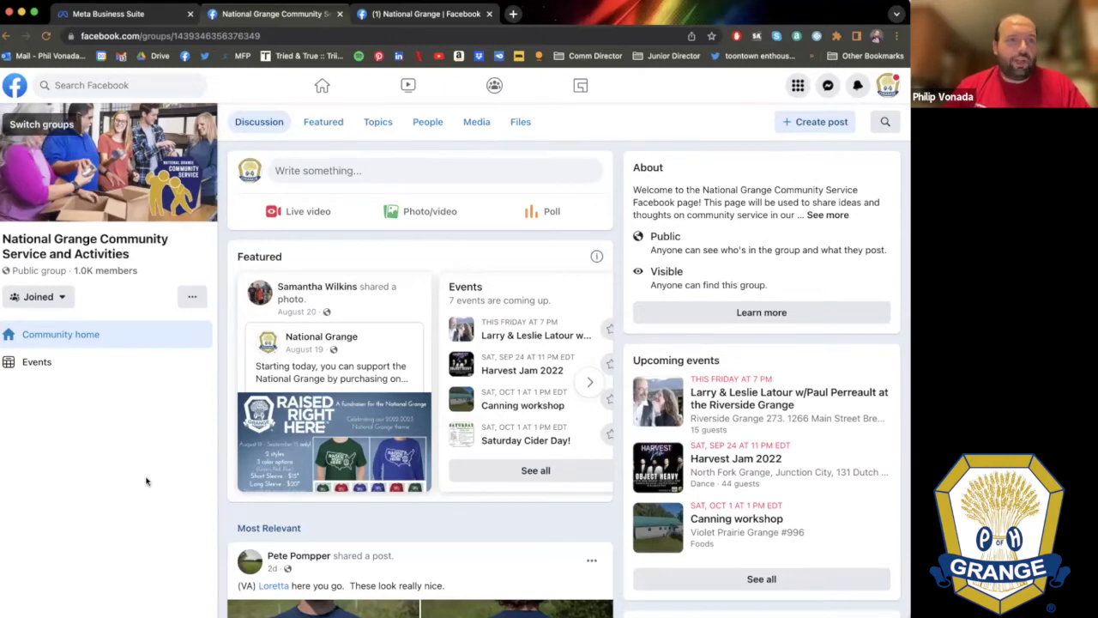
# Scroll the joined group's page, then go back to the Facebook home feed
pyautogui.scroll(-3, 431, 534)
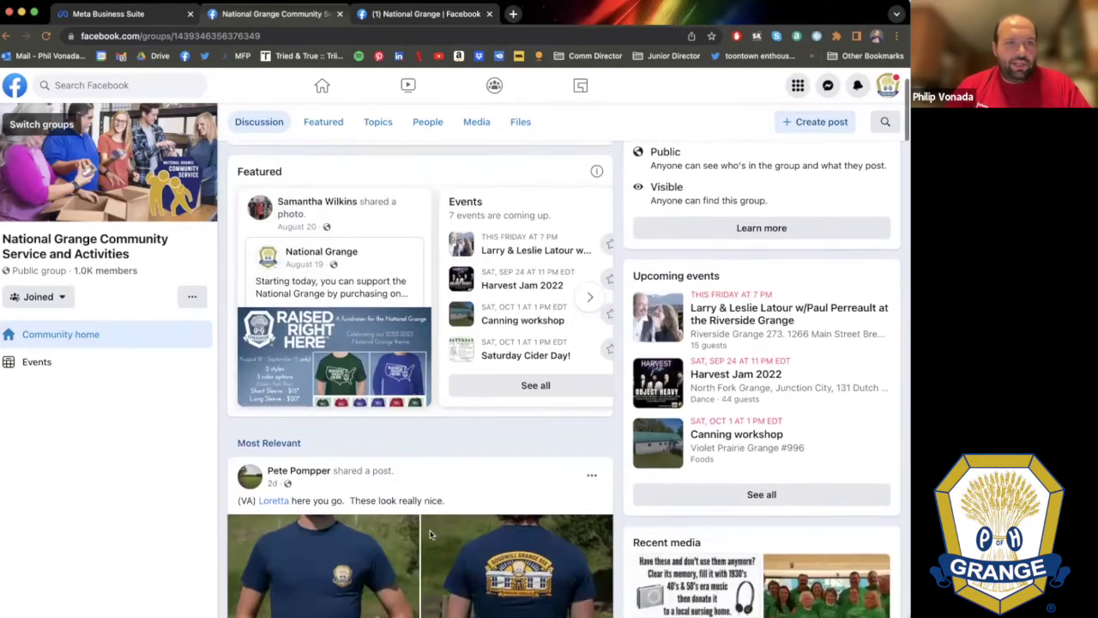
pyautogui.scroll(1, 431, 535)
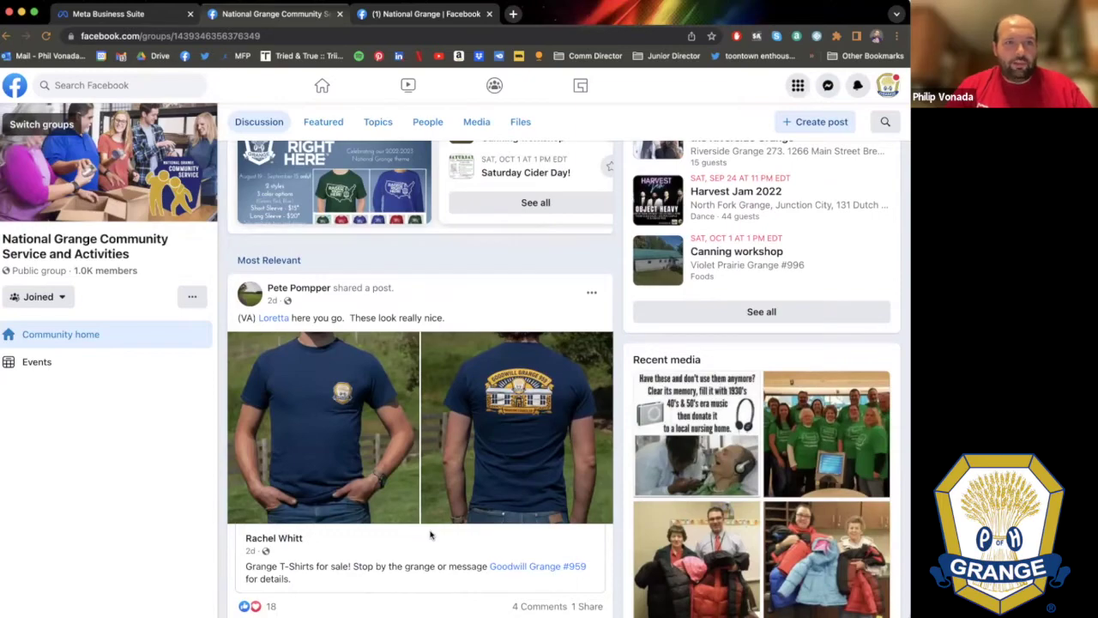
pyautogui.scroll(-1, 431, 535)
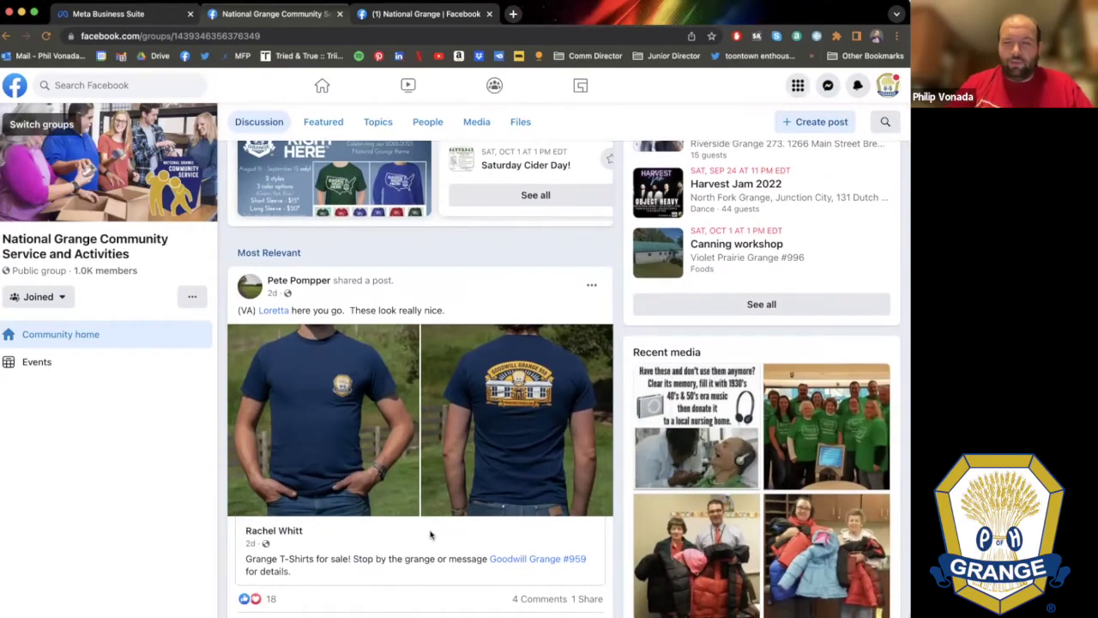
pyautogui.scroll(-3, 431, 535)
pyautogui.scroll(5, 432, 537)
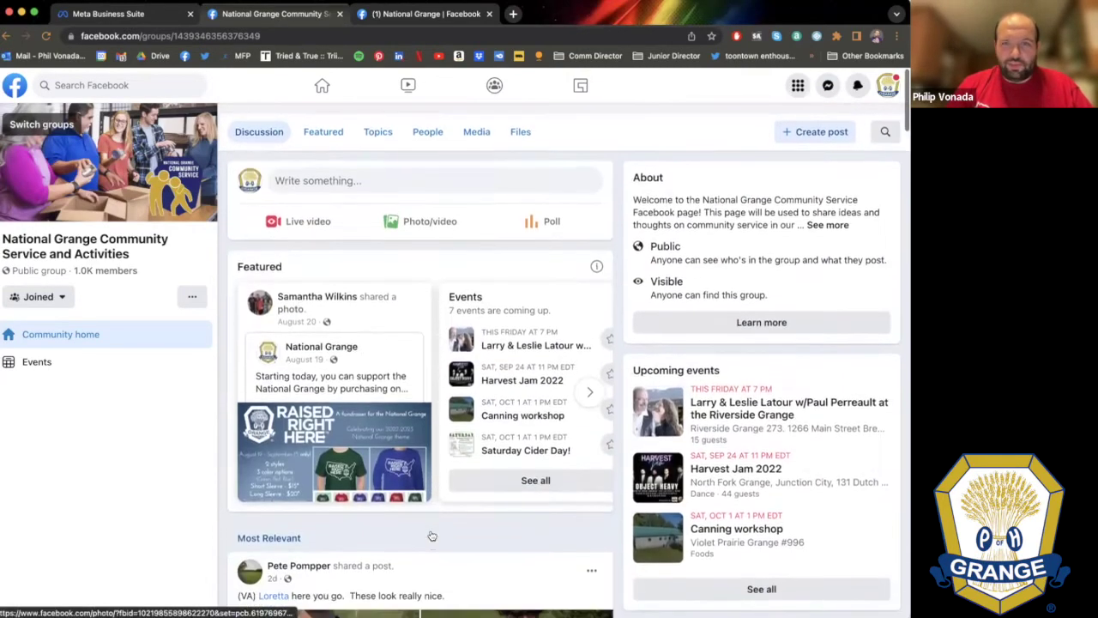
pyautogui.scroll(-1, 433, 536)
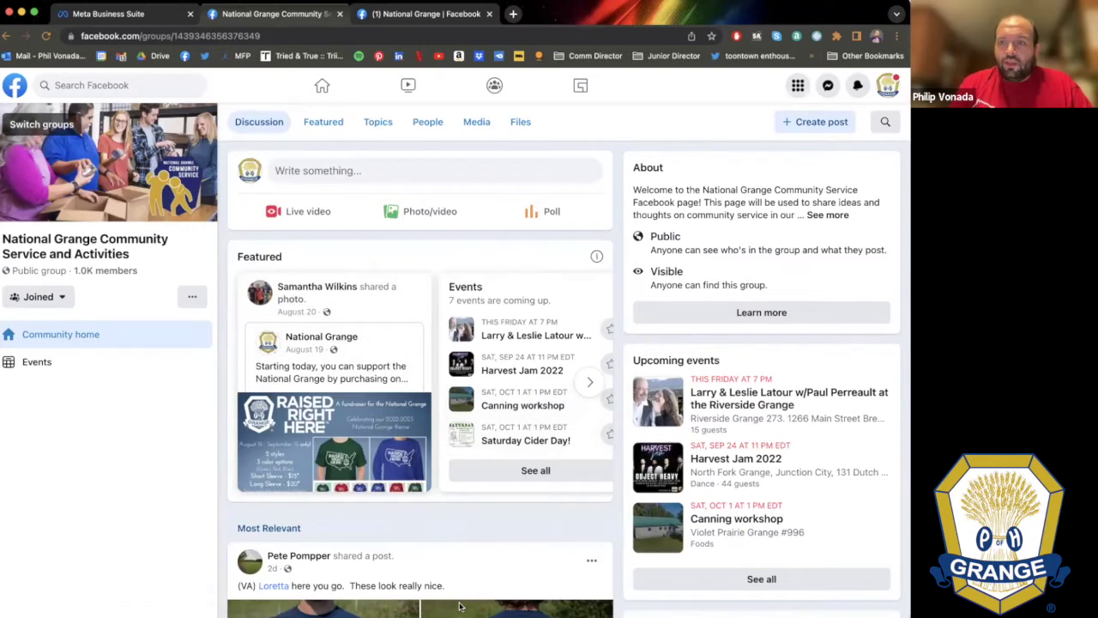
pyautogui.click(13, 86)
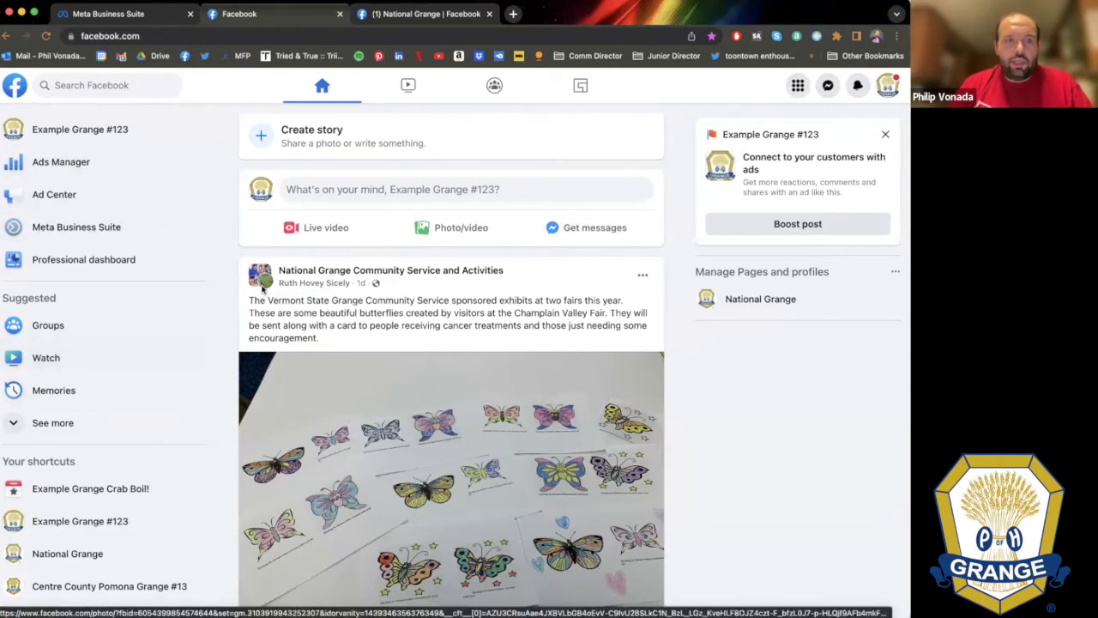
# Pick the personal profile from the avatar menu's See all profiles list
pyautogui.click(891, 87)
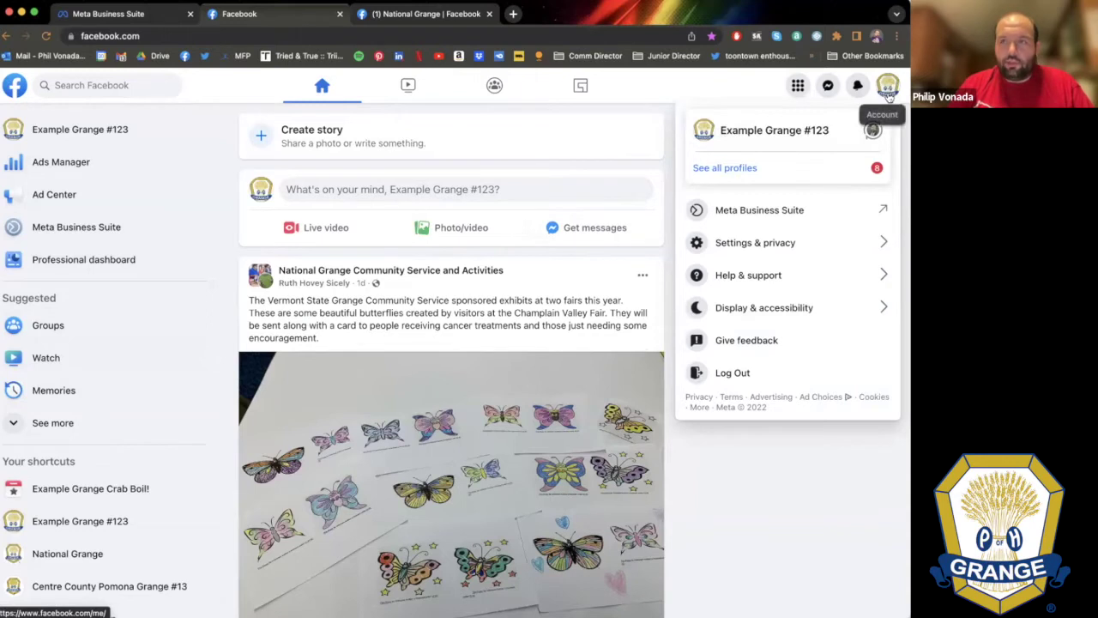
pyautogui.click(792, 170)
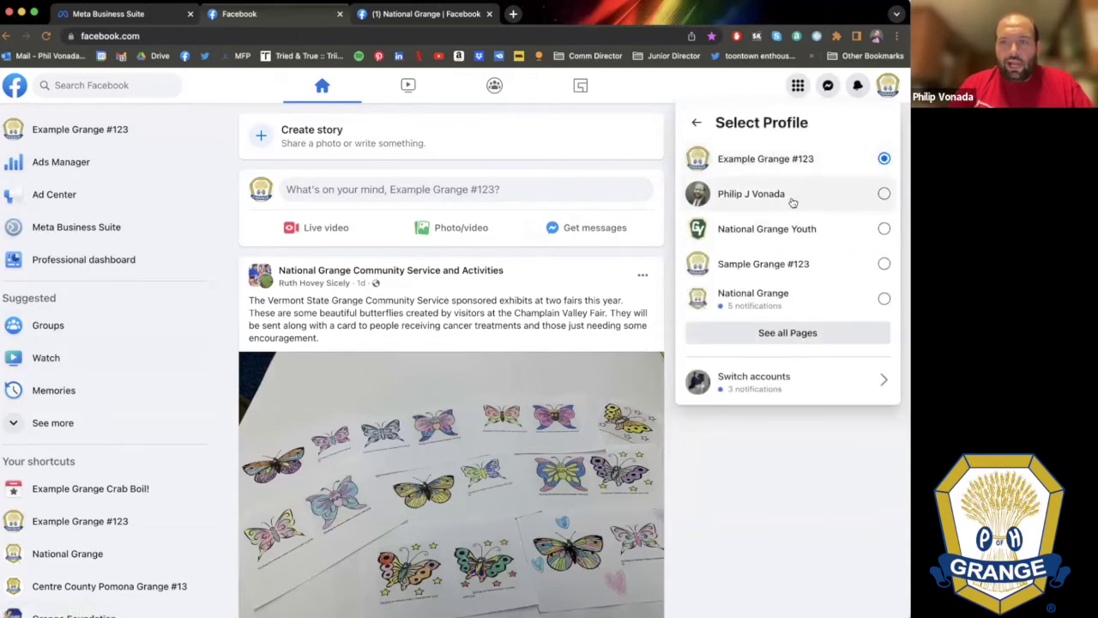
pyautogui.scroll(-1, 807, 269)
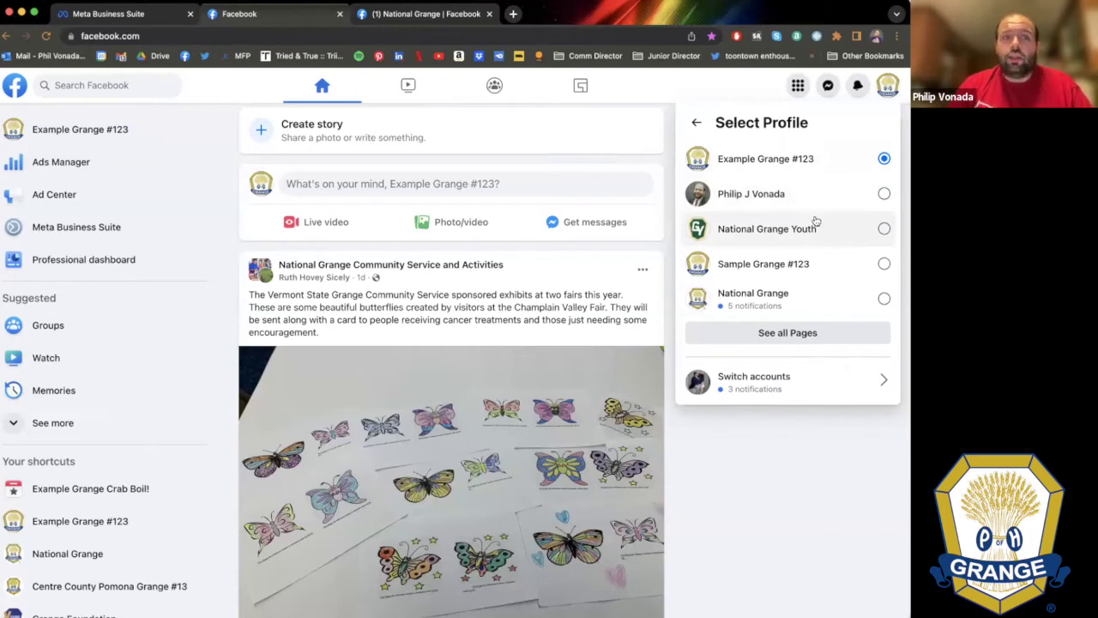
pyautogui.click(820, 199)
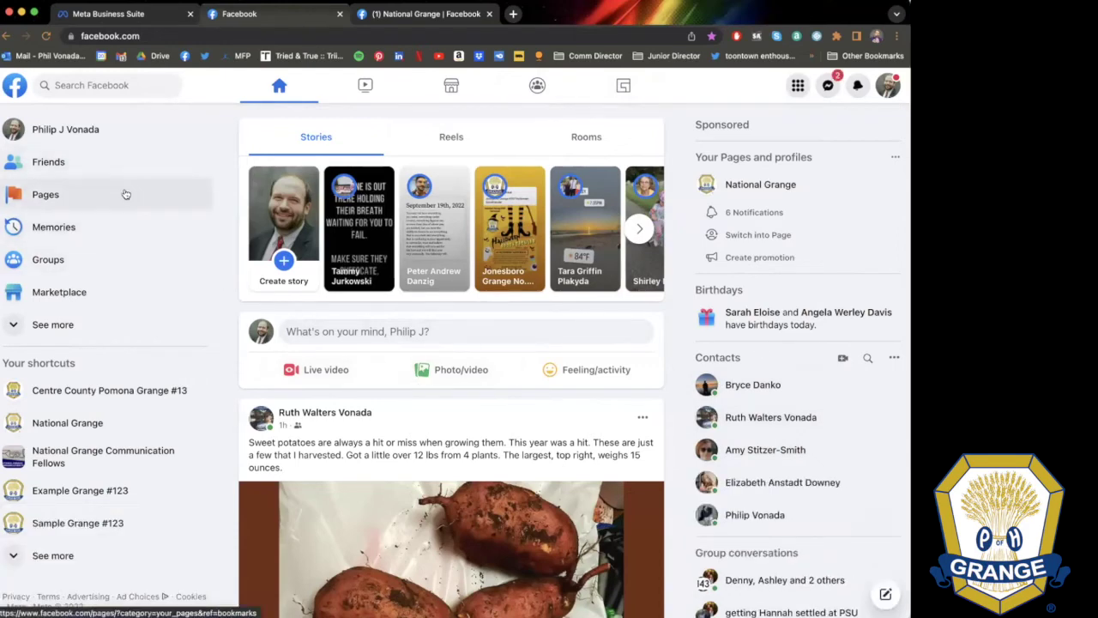
# Scroll the sidebar's Pages list of managed Pages and open Grange Foundation
pyautogui.click(74, 194)
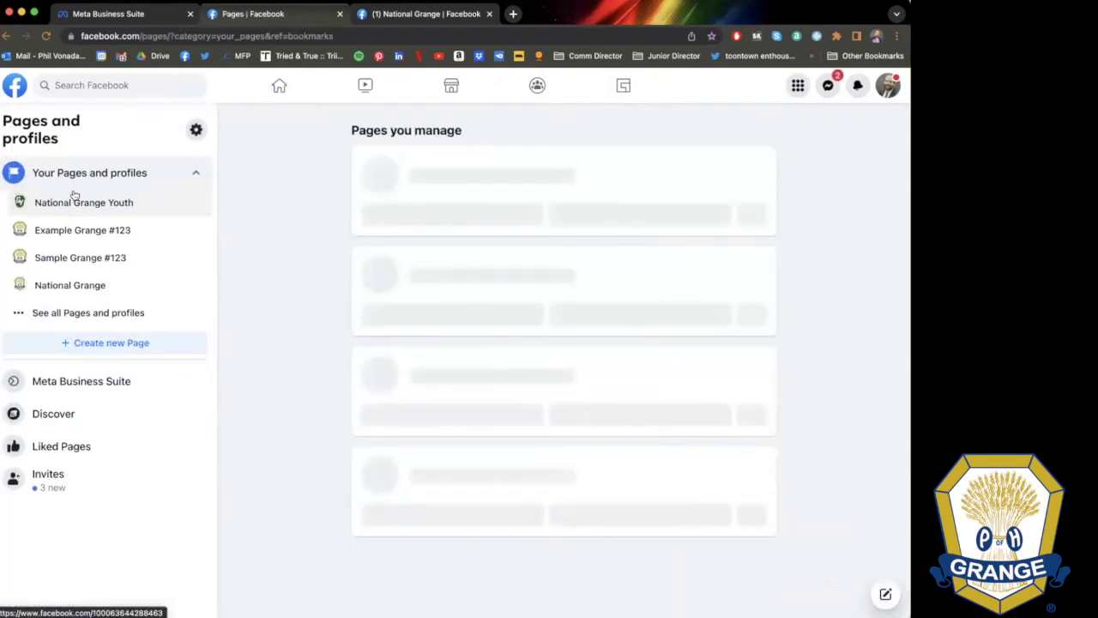
pyautogui.scroll(-1, 268, 344)
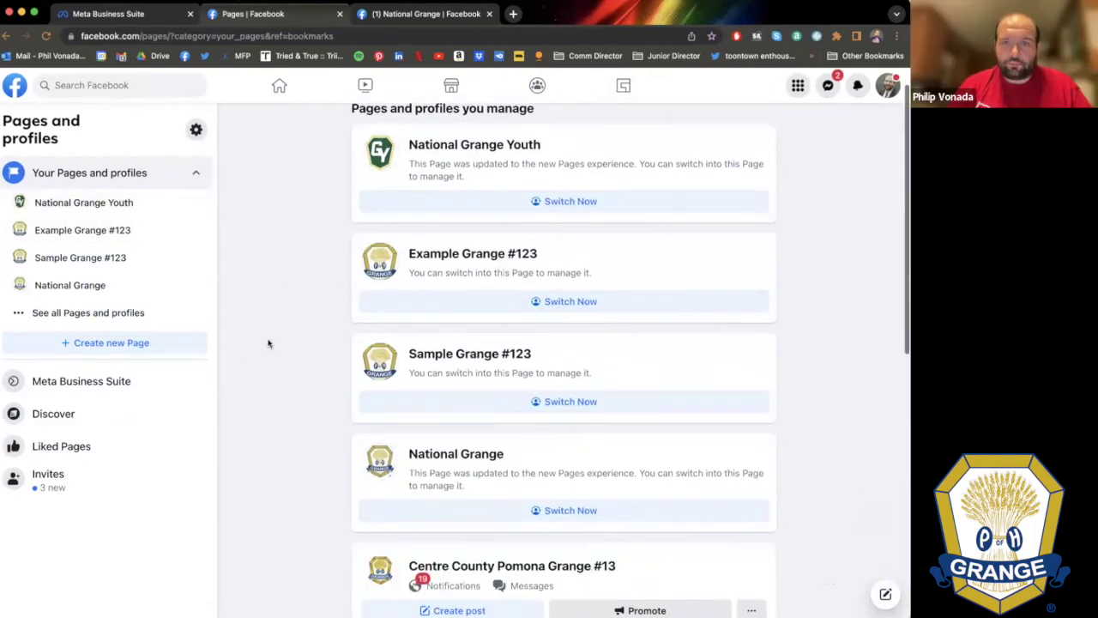
pyautogui.scroll(-5, 268, 343)
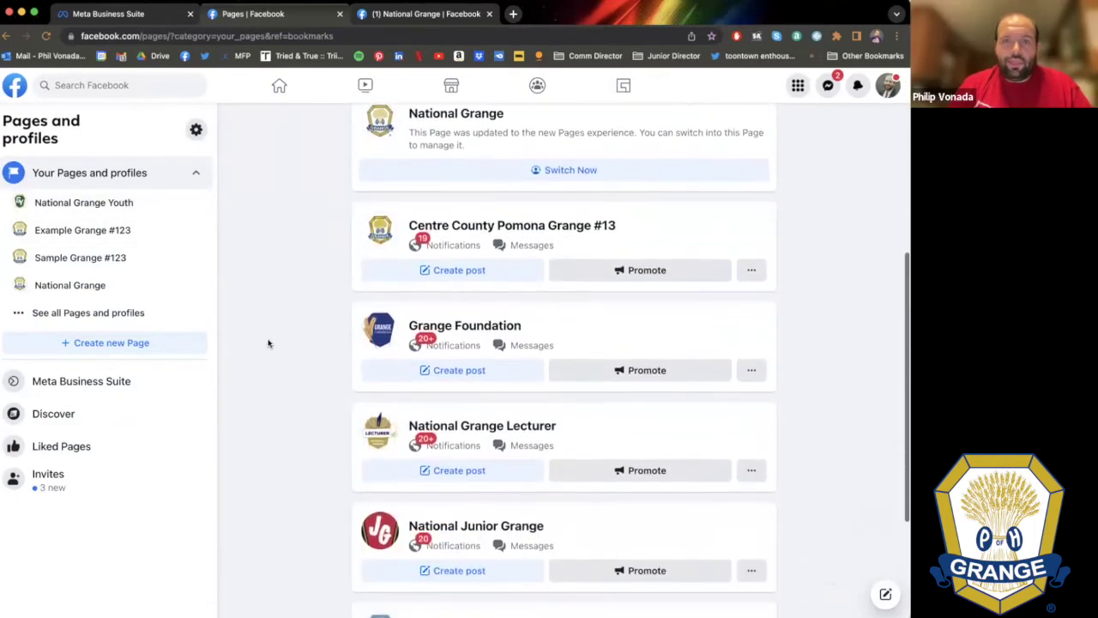
pyautogui.scroll(5, 277, 325)
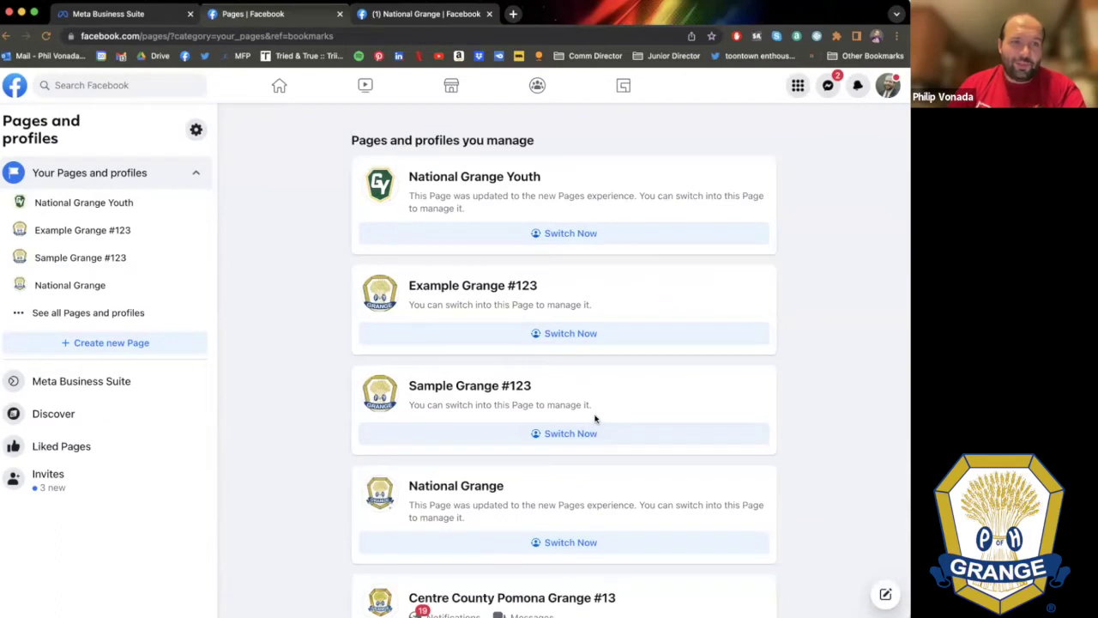
pyautogui.scroll(-2, 594, 419)
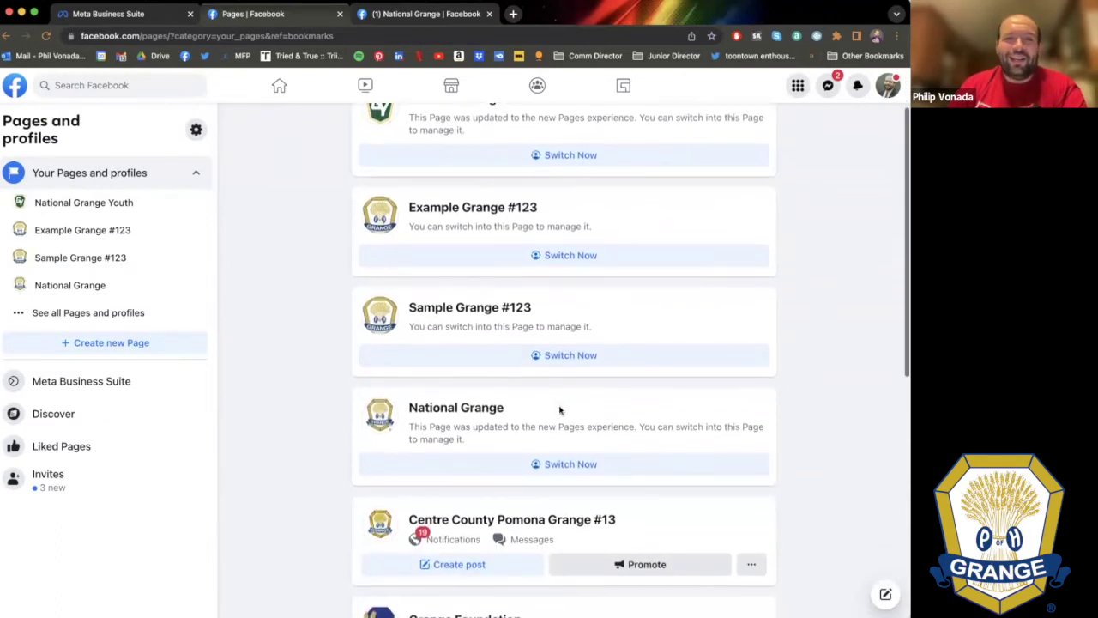
pyautogui.scroll(2, 535, 323)
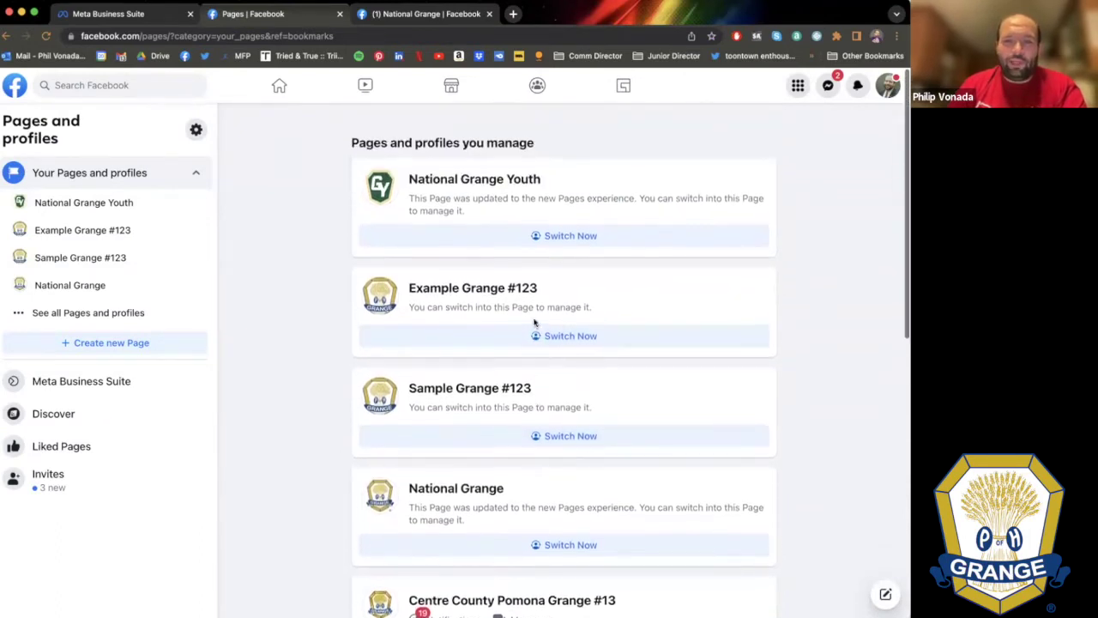
pyautogui.scroll(-10, 536, 310)
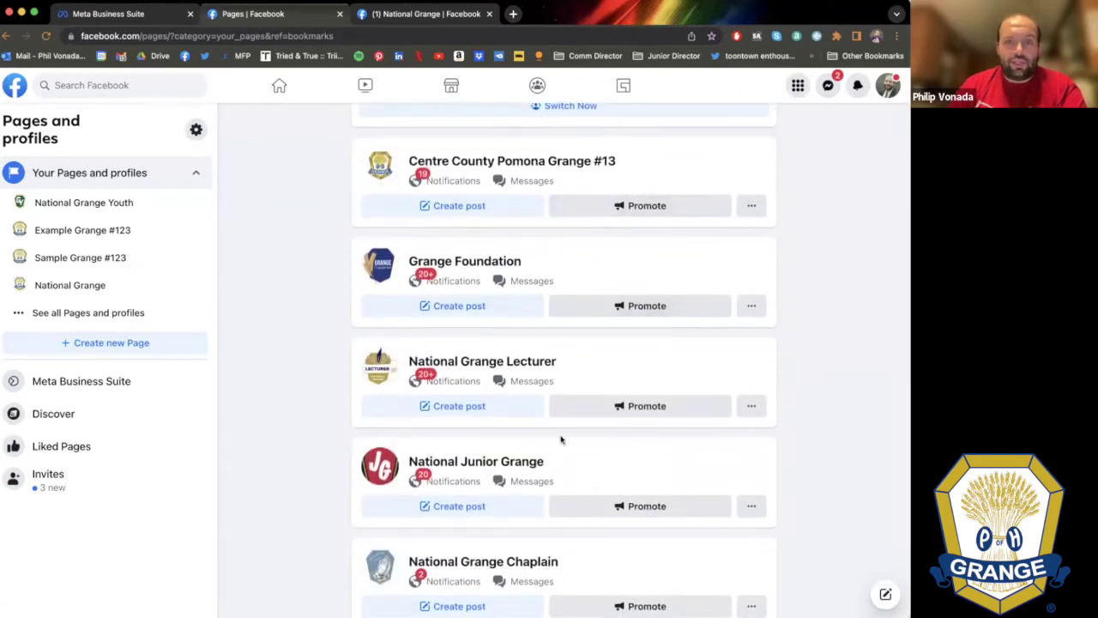
pyautogui.scroll(-2, 543, 562)
pyautogui.scroll(2, 541, 561)
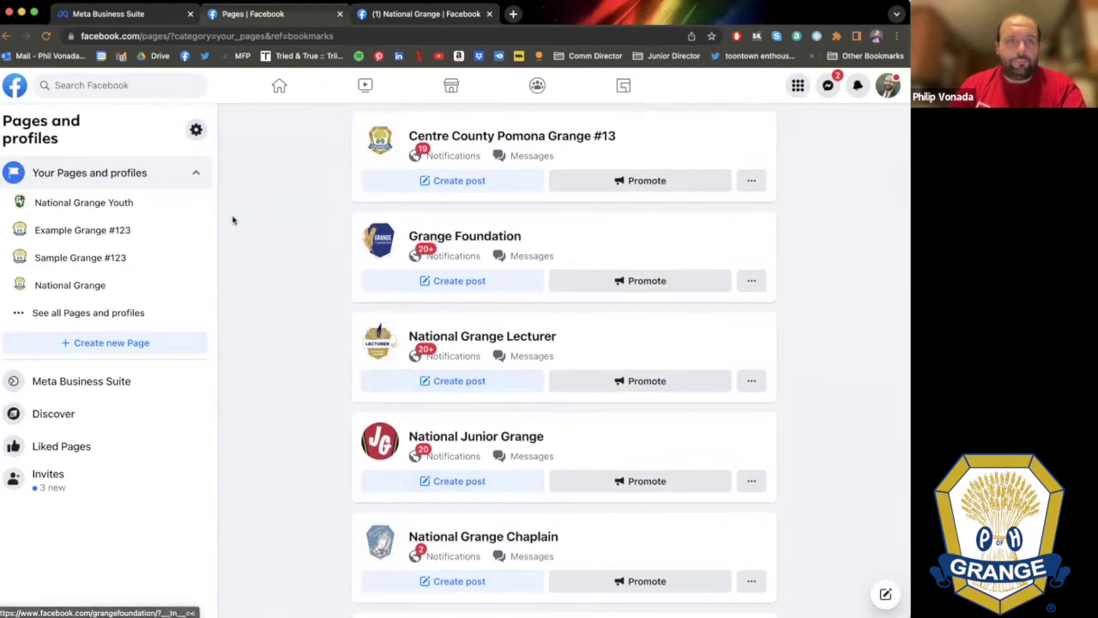
pyautogui.click(447, 237)
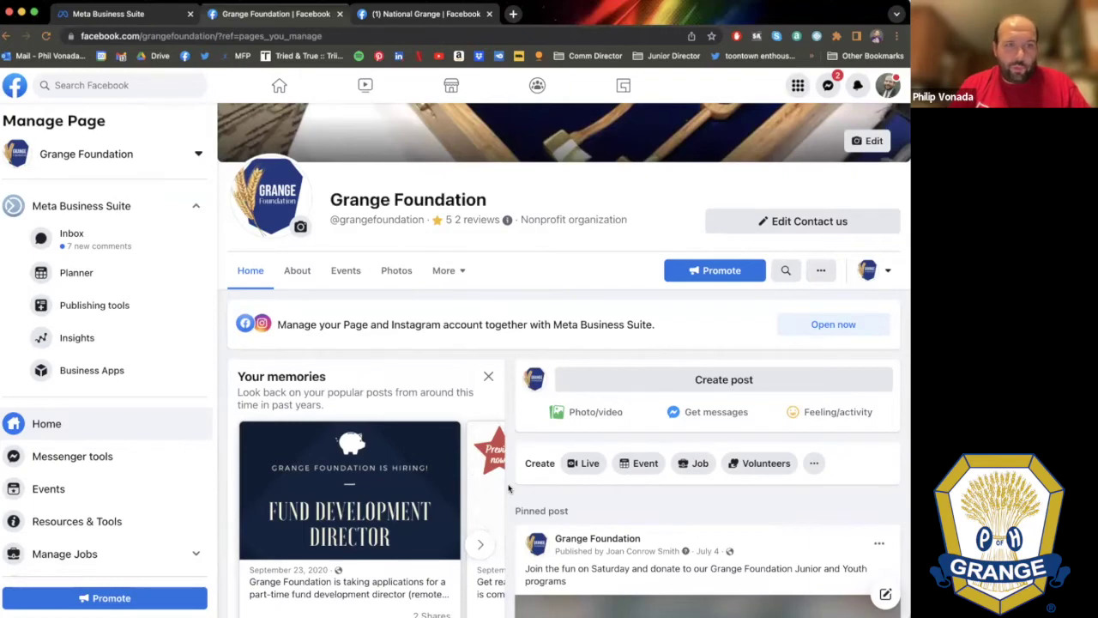
# Browse up and down the Grange Foundation page, then return to the Pages and profiles list
pyautogui.scroll(-1, 521, 444)
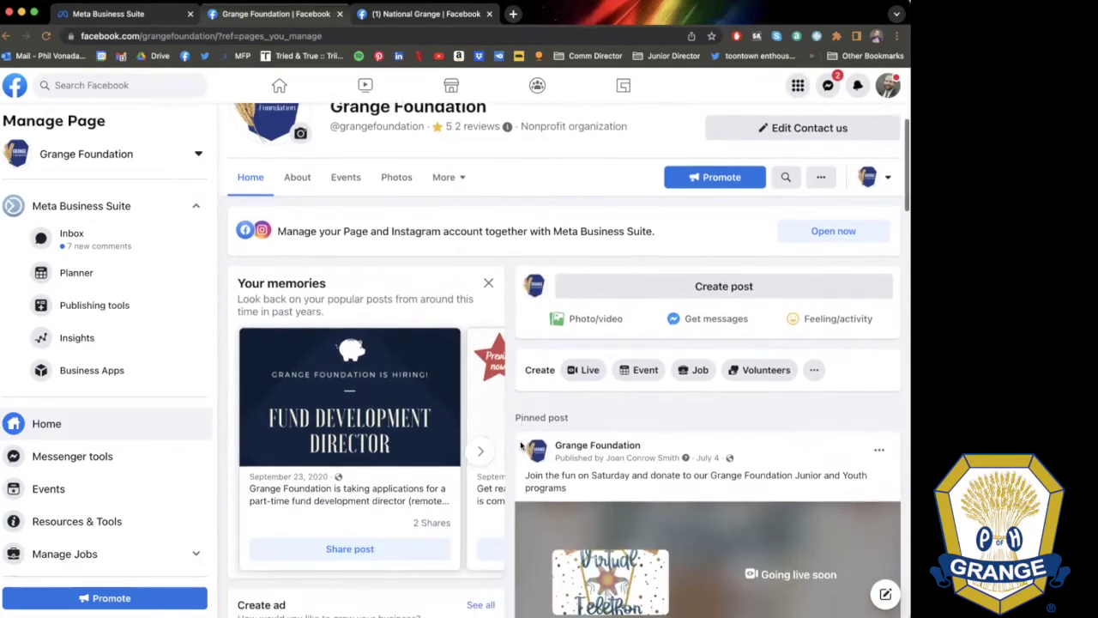
pyautogui.scroll(-1, 521, 444)
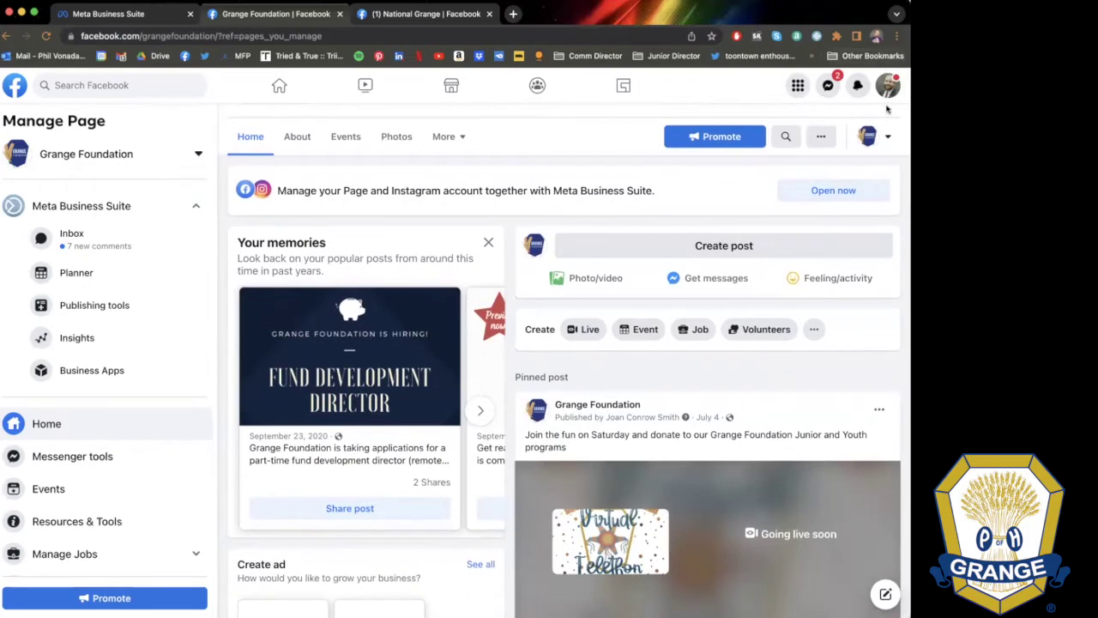
pyautogui.scroll(1, 541, 415)
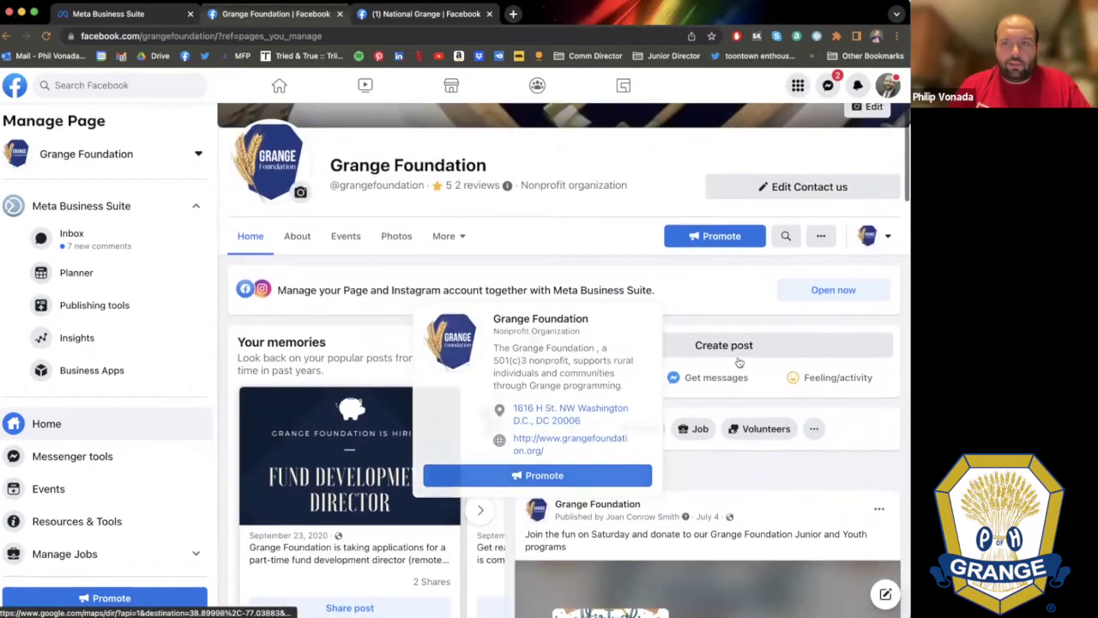
pyautogui.scroll(2, 492, 476)
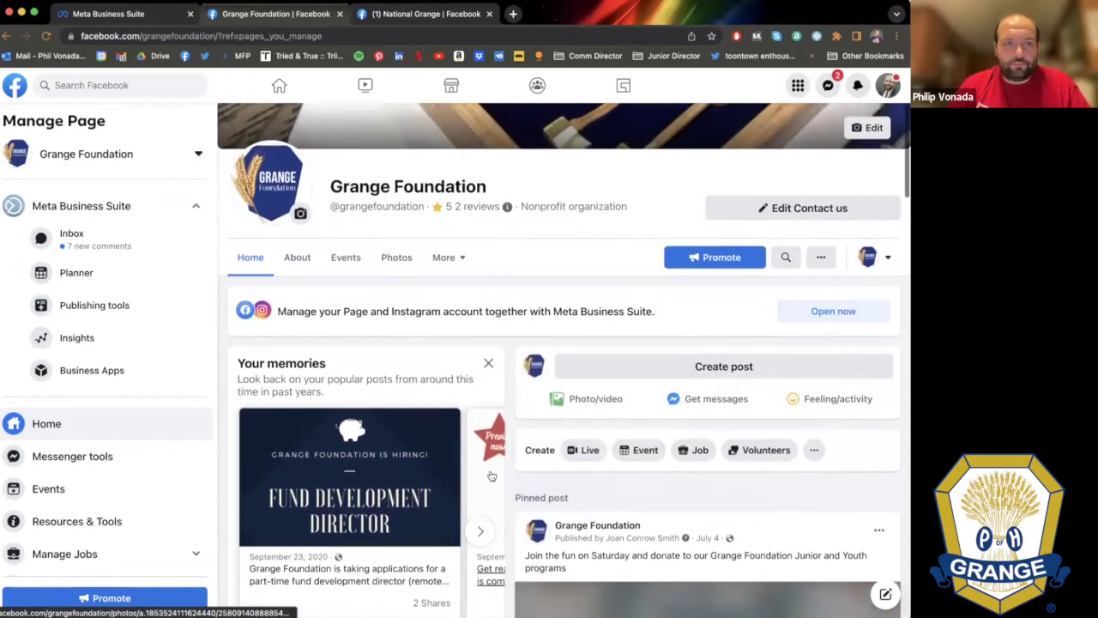
pyautogui.scroll(2, 492, 477)
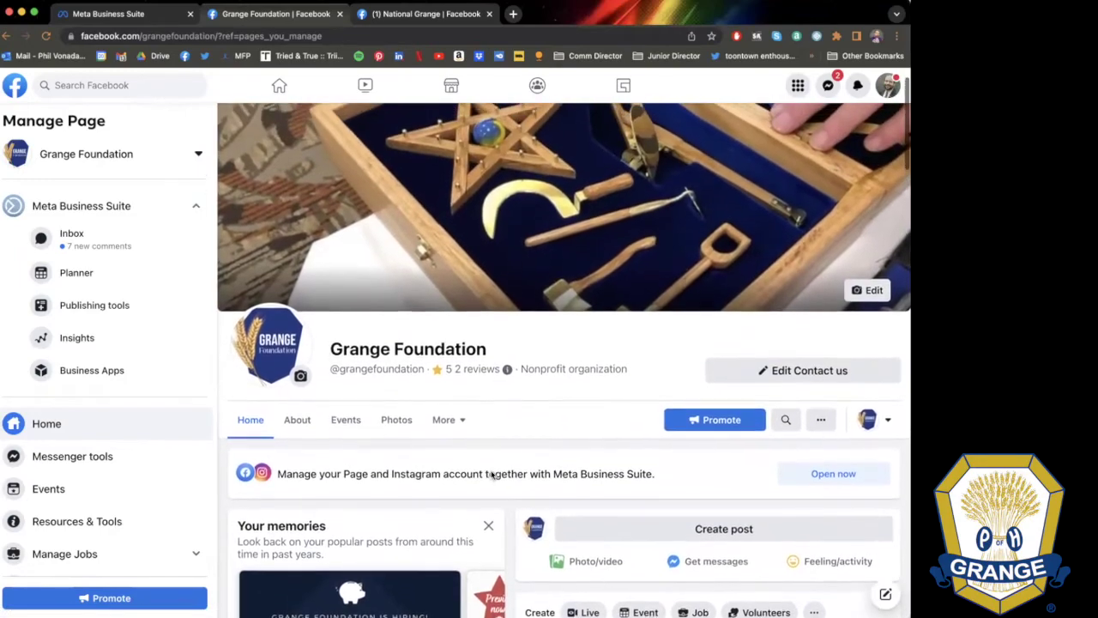
pyautogui.scroll(-4, 492, 475)
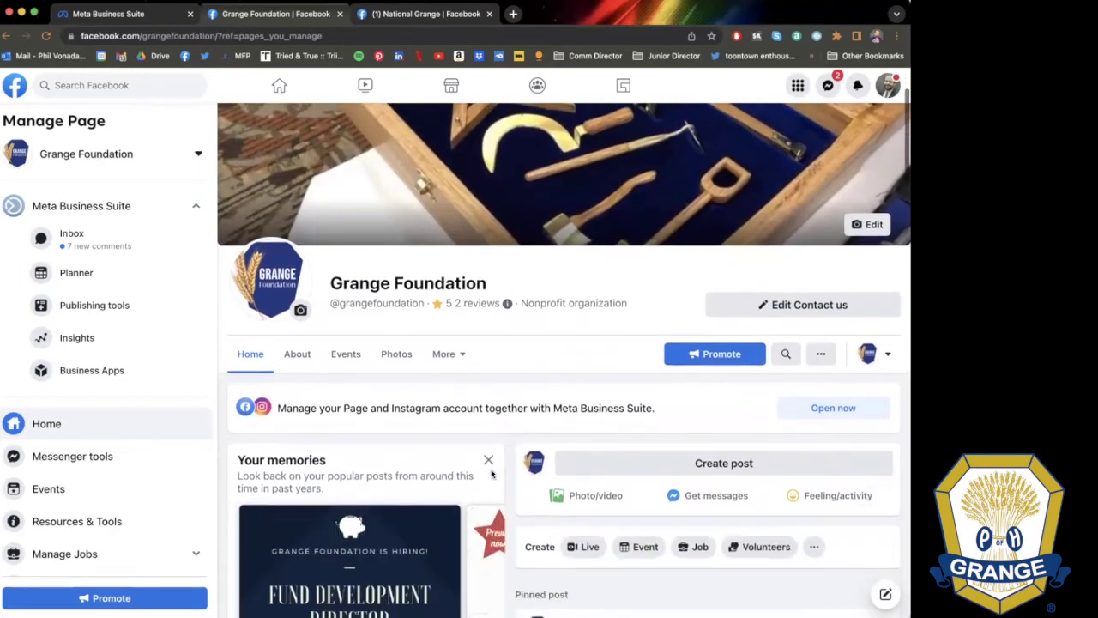
pyautogui.scroll(-4, 491, 474)
pyautogui.scroll(7, 506, 464)
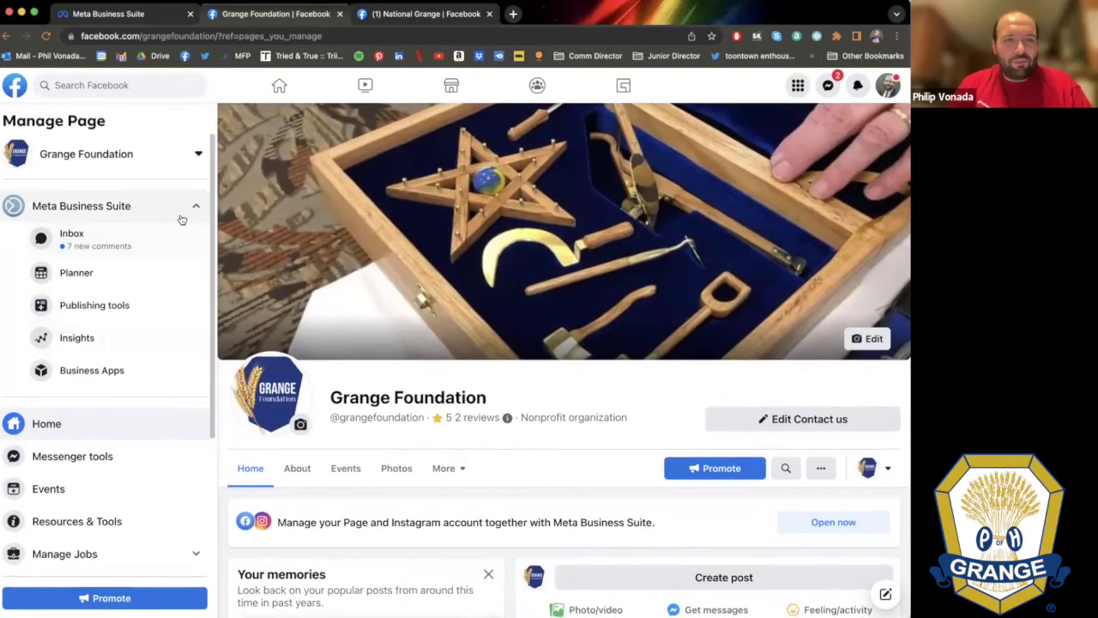
pyautogui.click(5, 36)
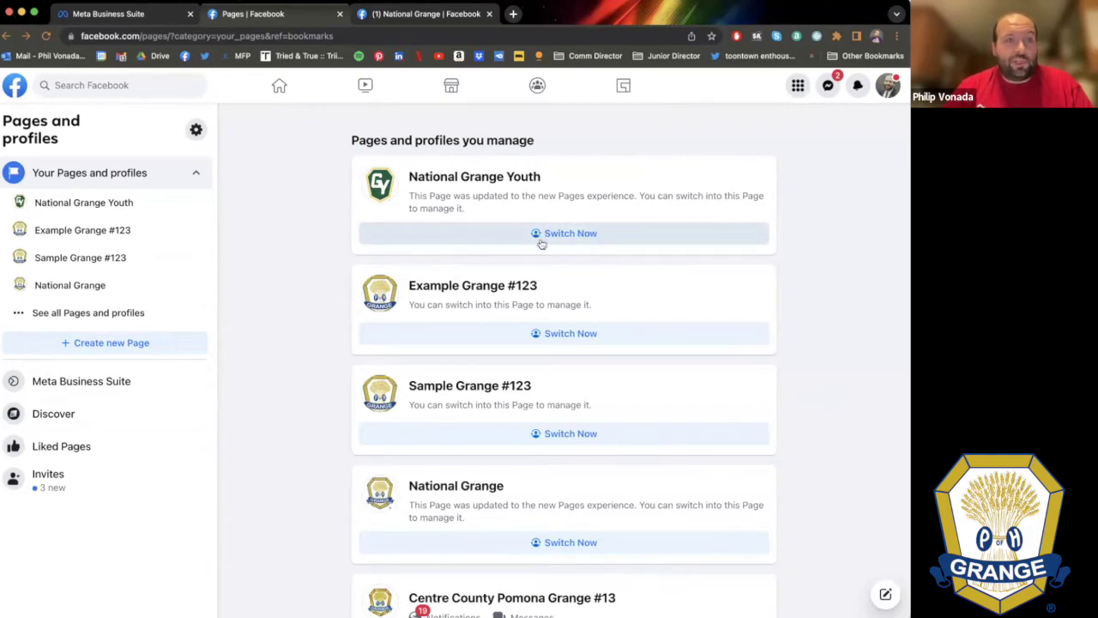
# Open the National Grange Lecturer Page from the managed Pages list, then come back to the list
pyautogui.scroll(-6, 541, 247)
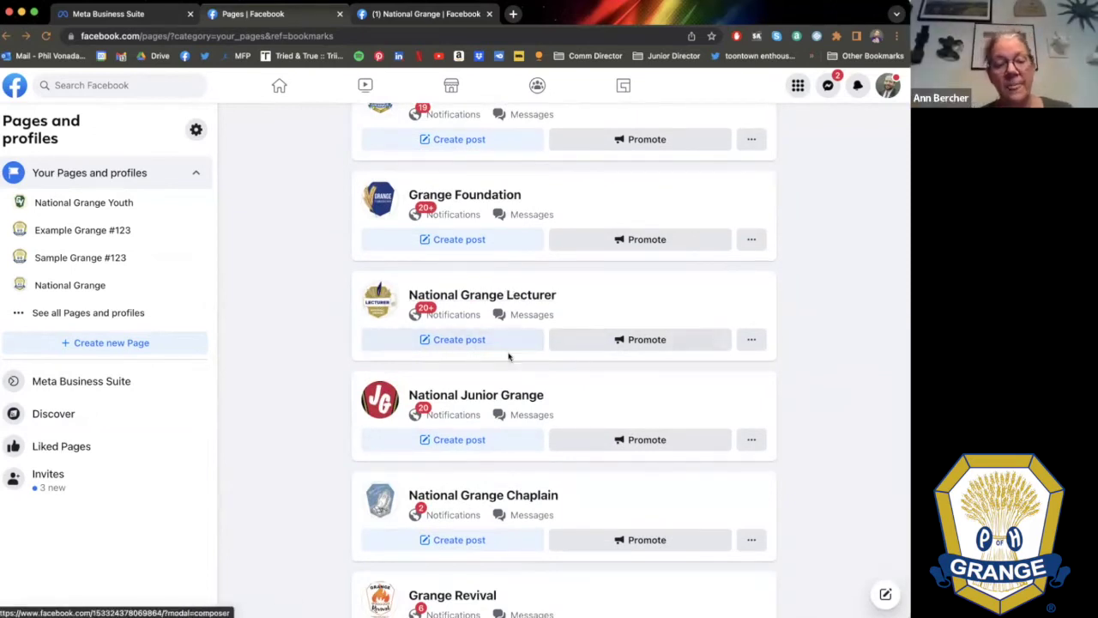
pyautogui.click(753, 342)
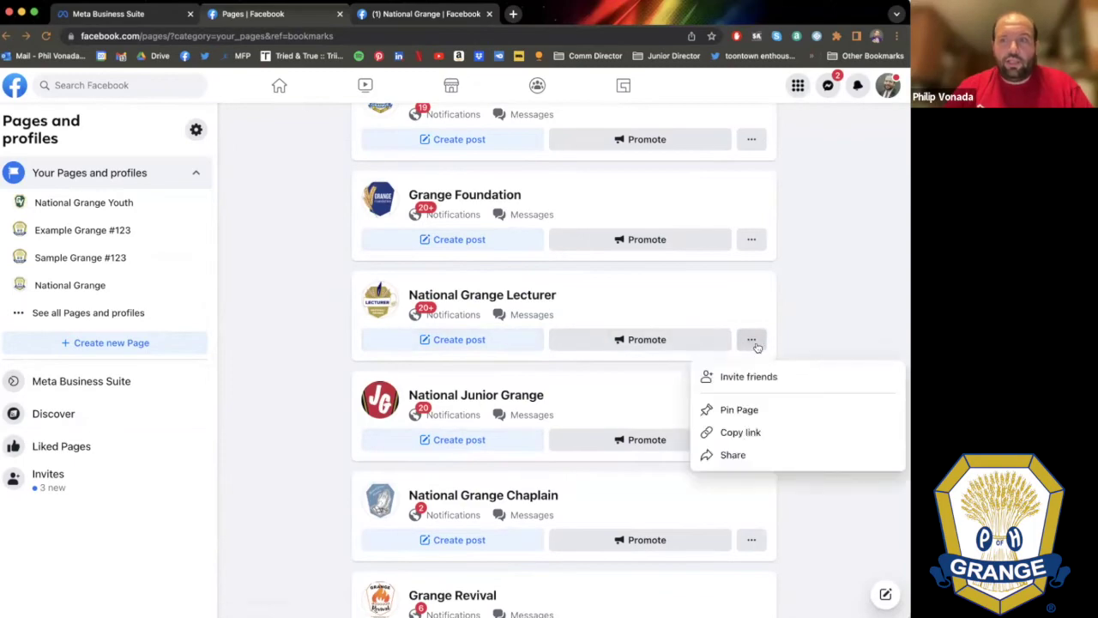
pyautogui.click(755, 343)
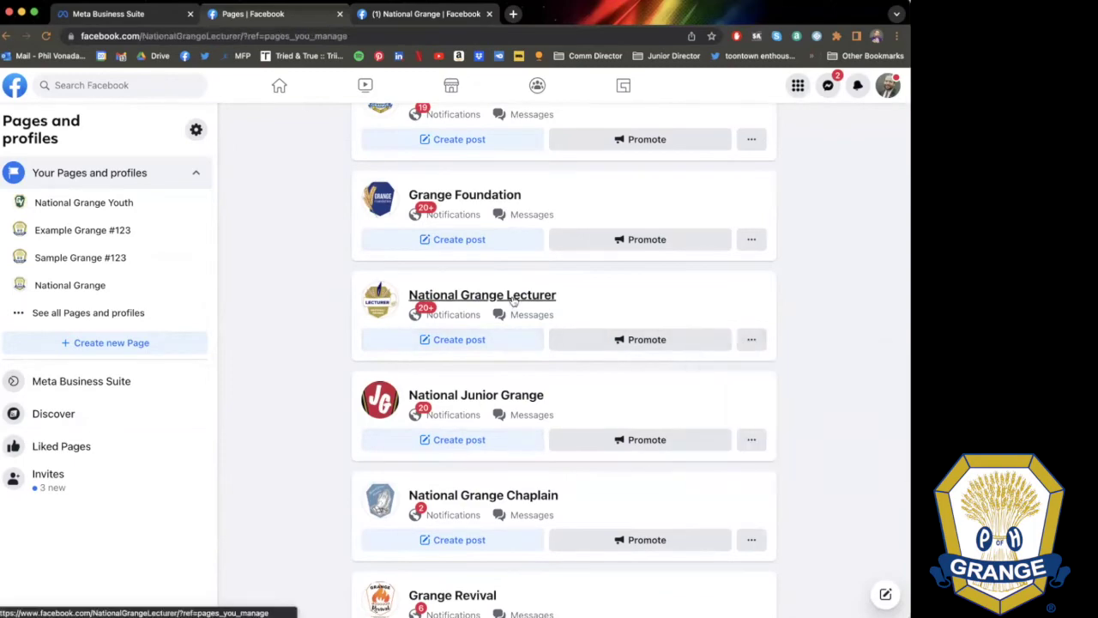
pyautogui.click(483, 296)
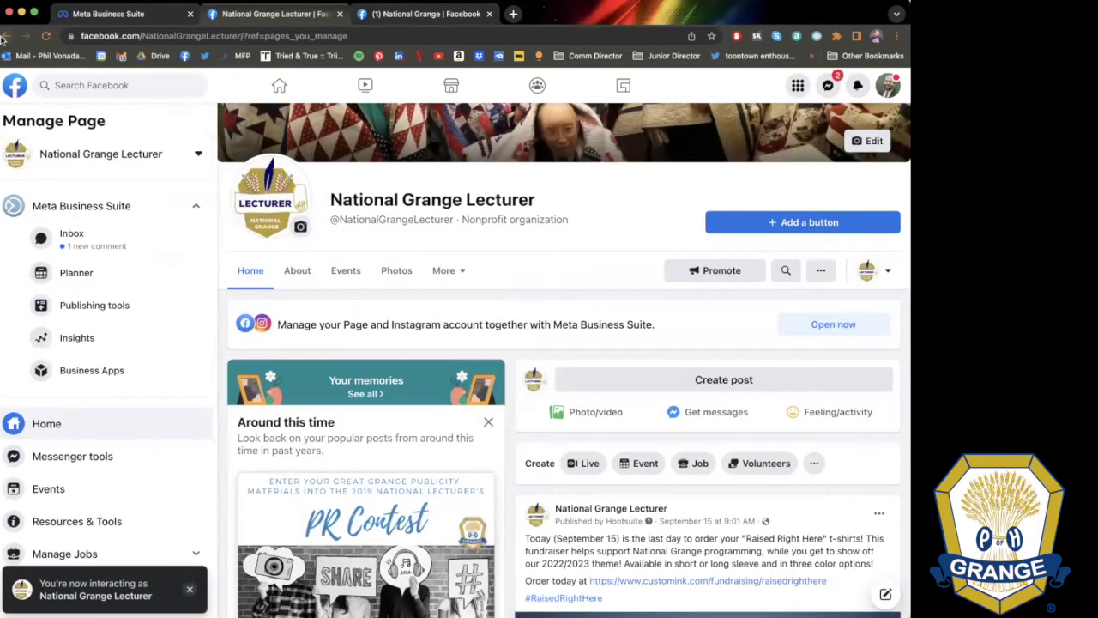
pyautogui.click(5, 36)
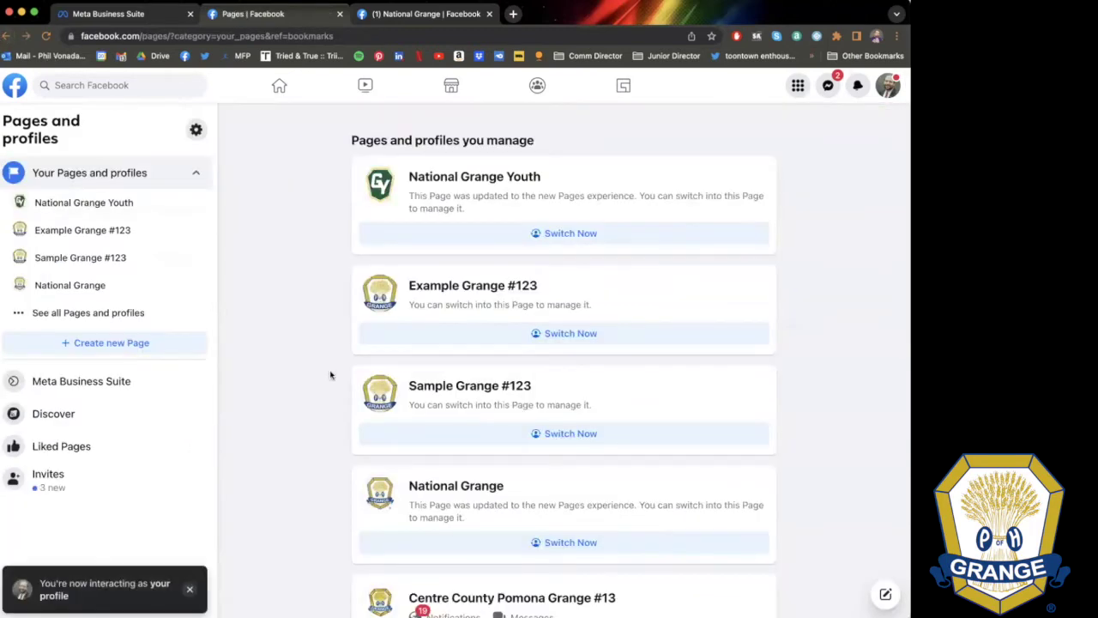
# Scroll the managed Pages list and reopen the National Grange Lecturer Page
pyautogui.scroll(-1, 330, 375)
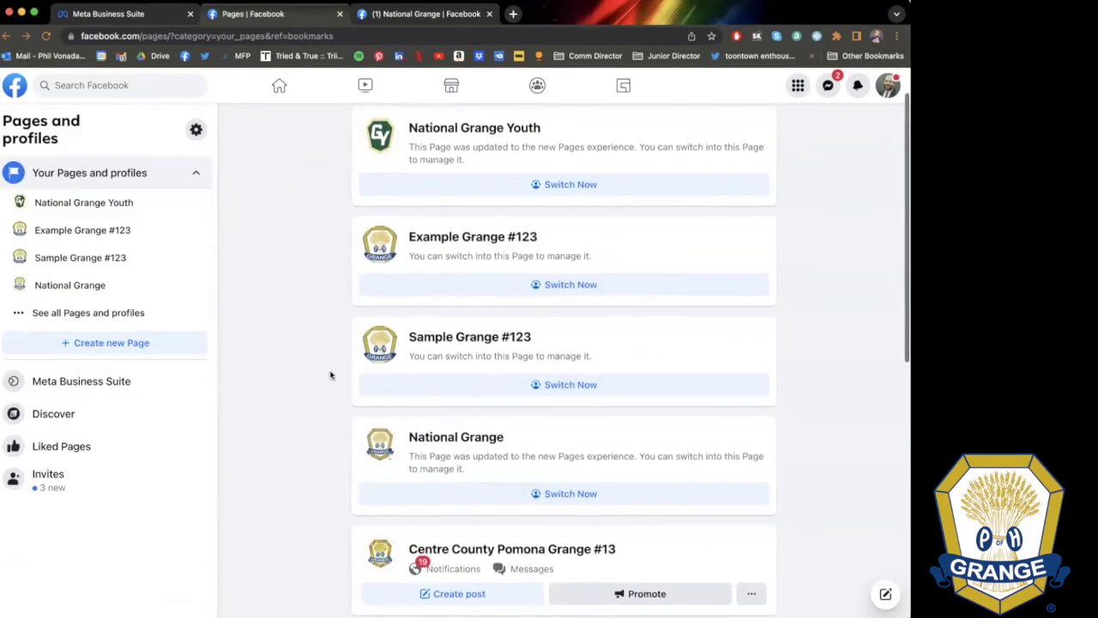
pyautogui.scroll(1, 331, 375)
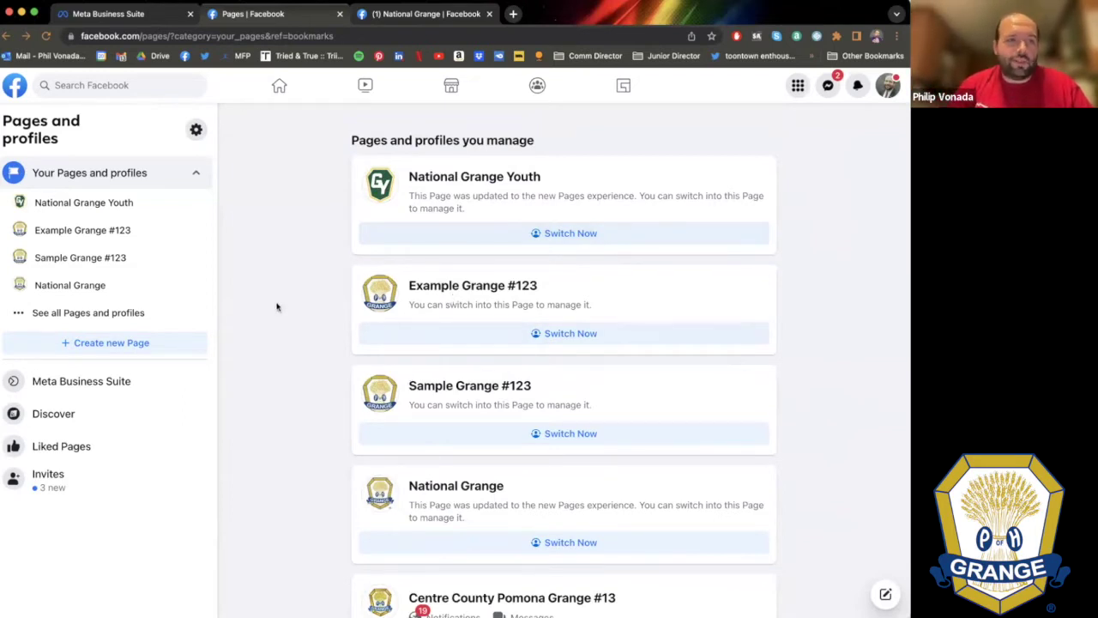
pyautogui.scroll(-3, 277, 306)
pyautogui.scroll(-3, 556, 484)
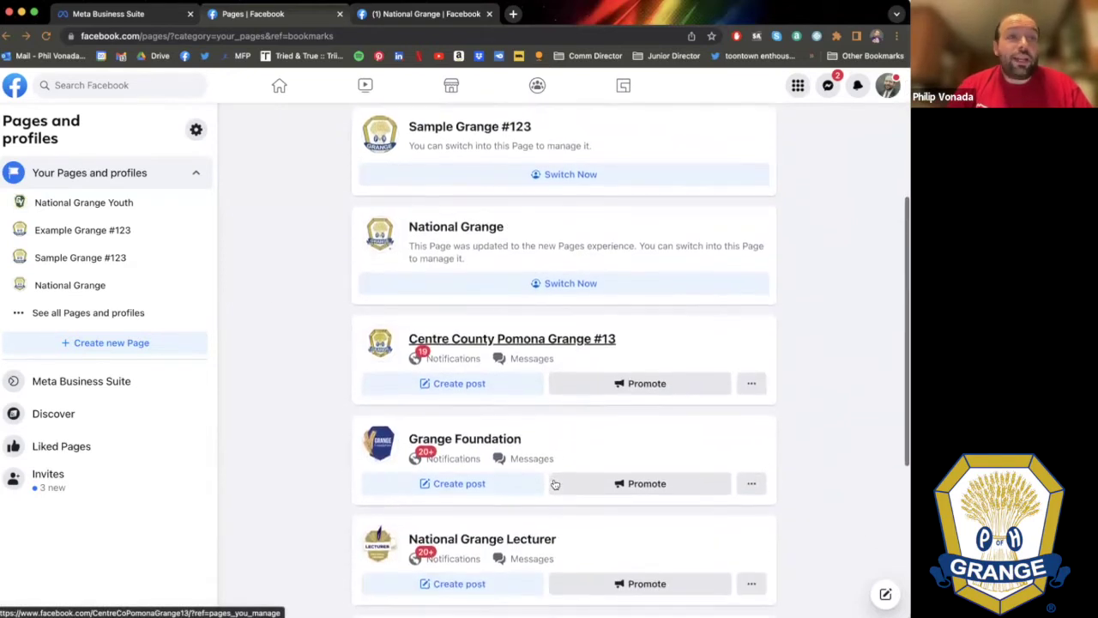
pyautogui.click(521, 544)
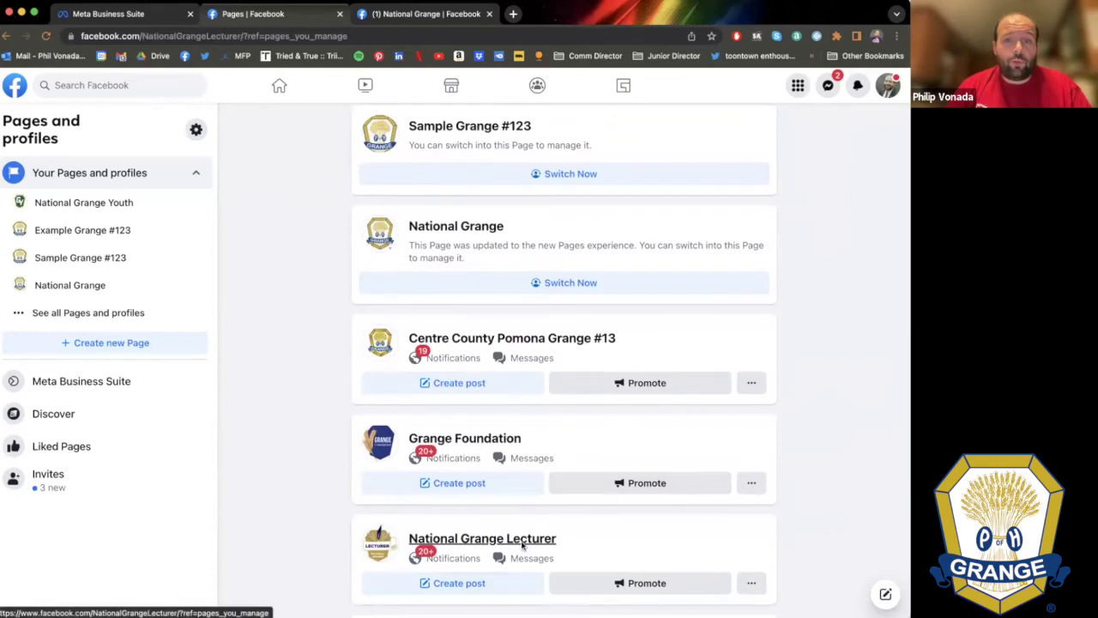
pyautogui.scroll(-4, 502, 486)
pyautogui.scroll(-1, 501, 485)
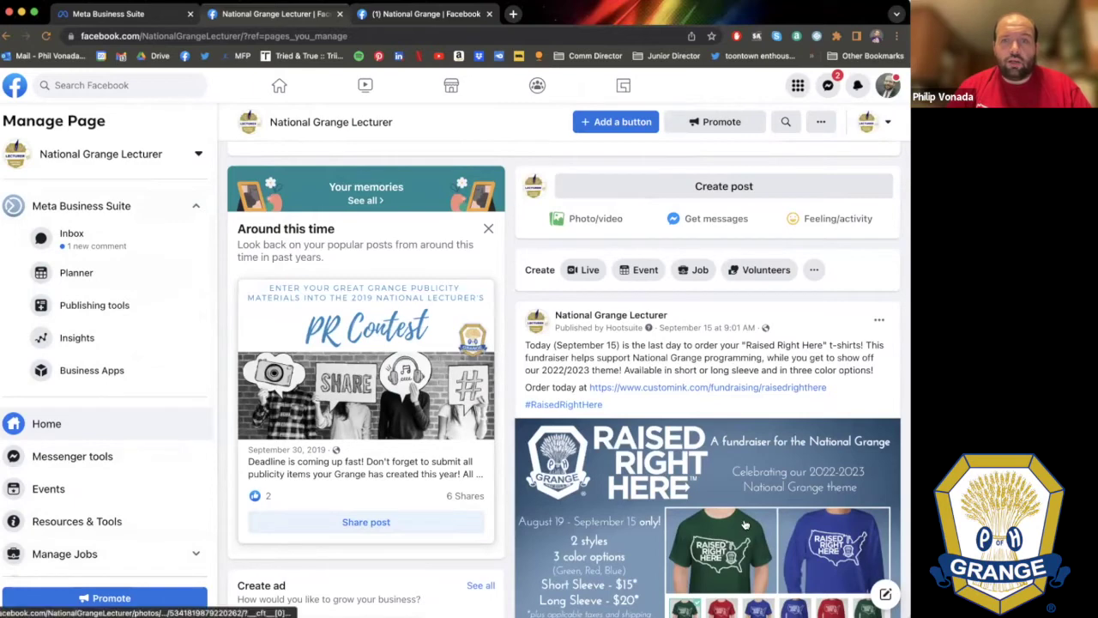
pyautogui.scroll(1, 745, 525)
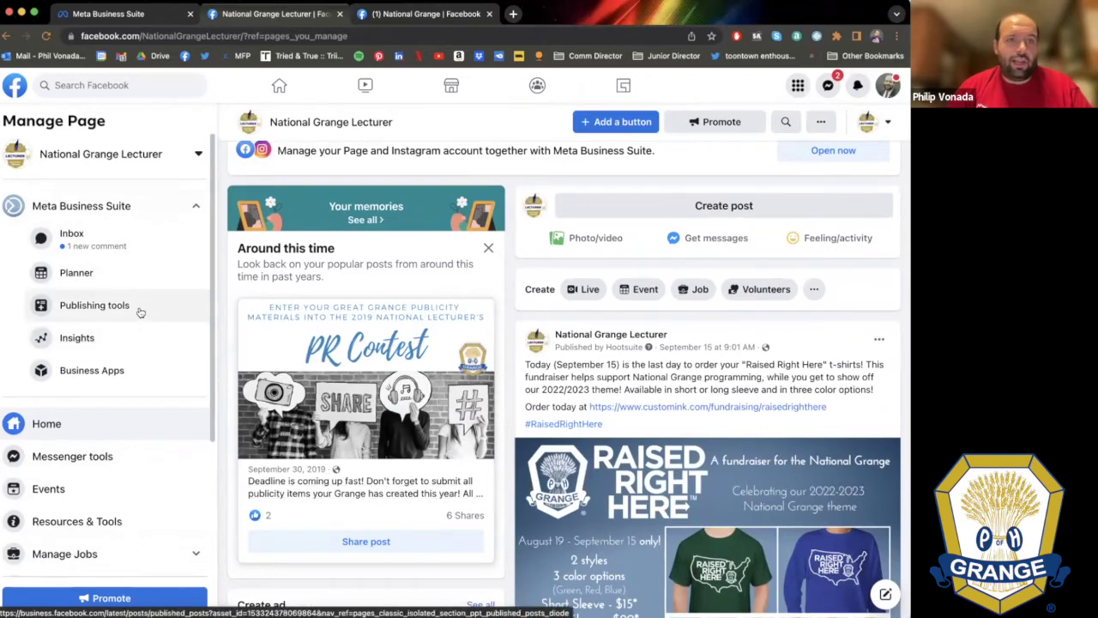
pyautogui.click(127, 200)
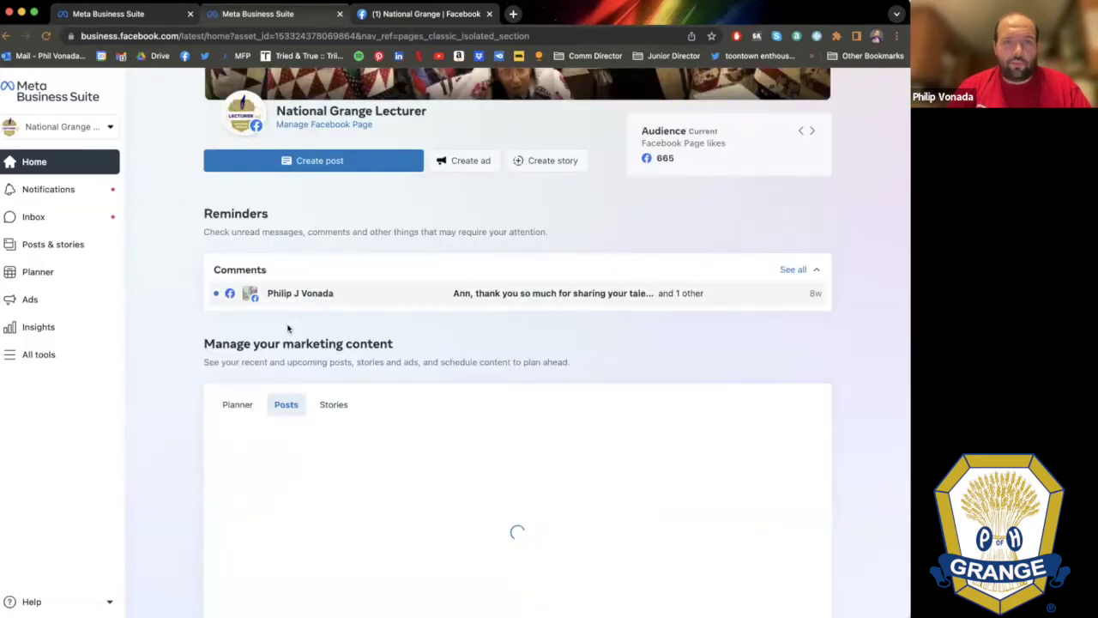
pyautogui.click(6, 36)
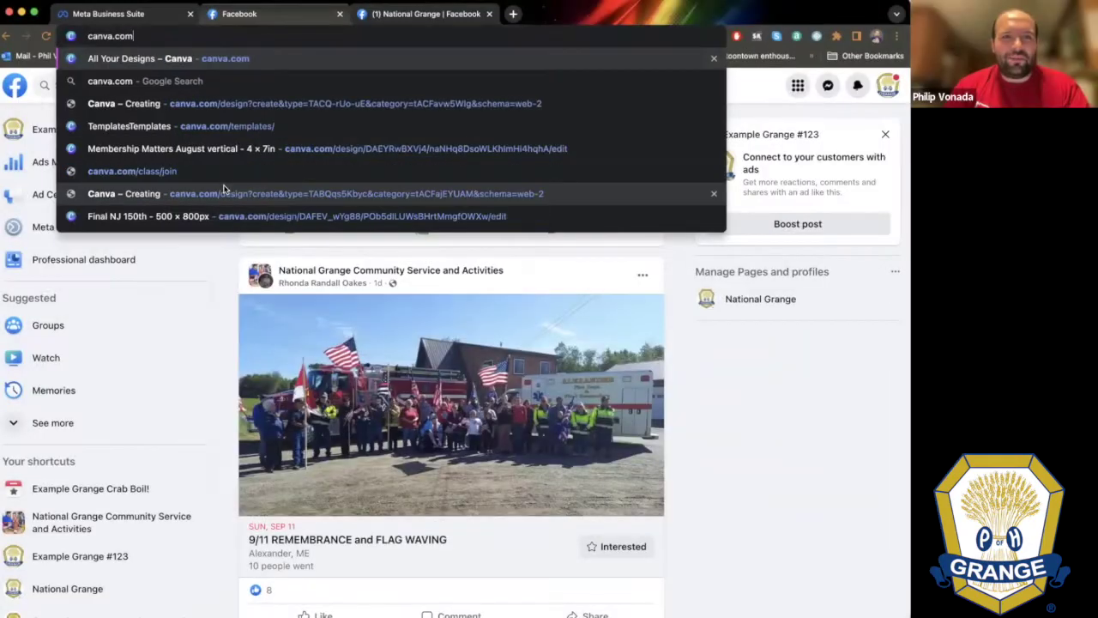
# Load canva.com, browse the team's Recent designs, and go back to the Facebook feed
pyautogui.press('Return')
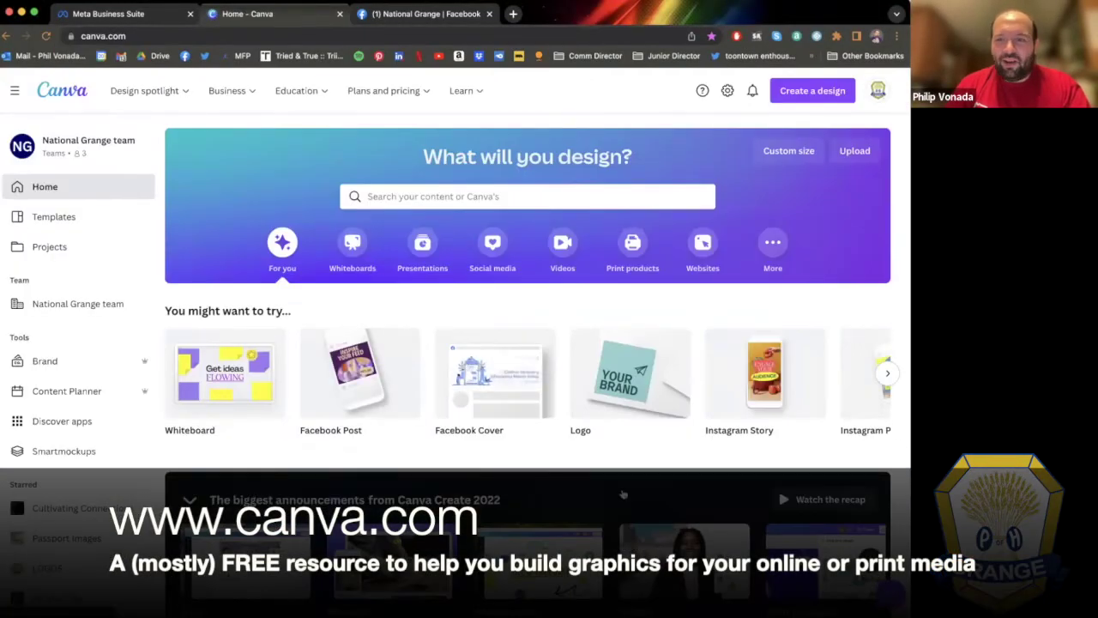
pyautogui.scroll(-3, 327, 447)
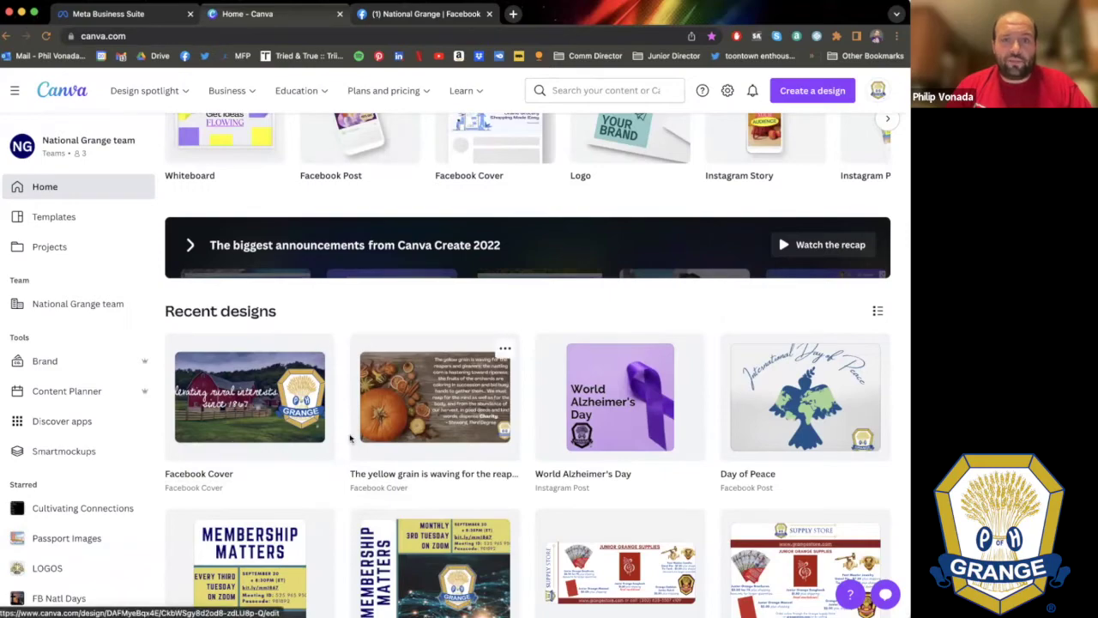
pyautogui.scroll(-1, 339, 456)
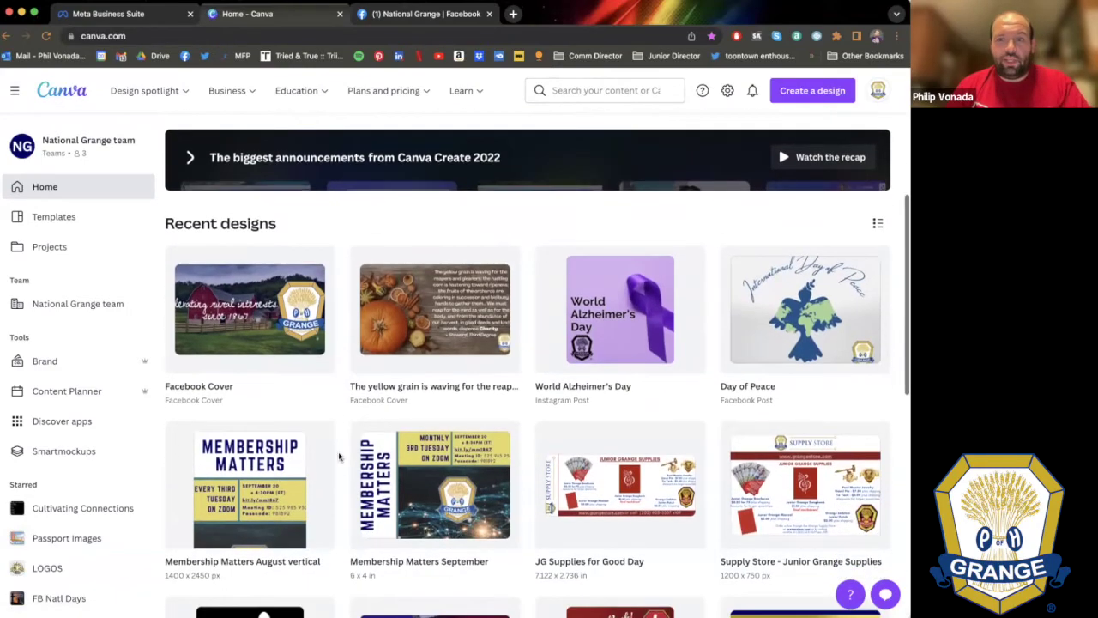
pyautogui.scroll(-4, 339, 456)
pyautogui.scroll(2, 339, 452)
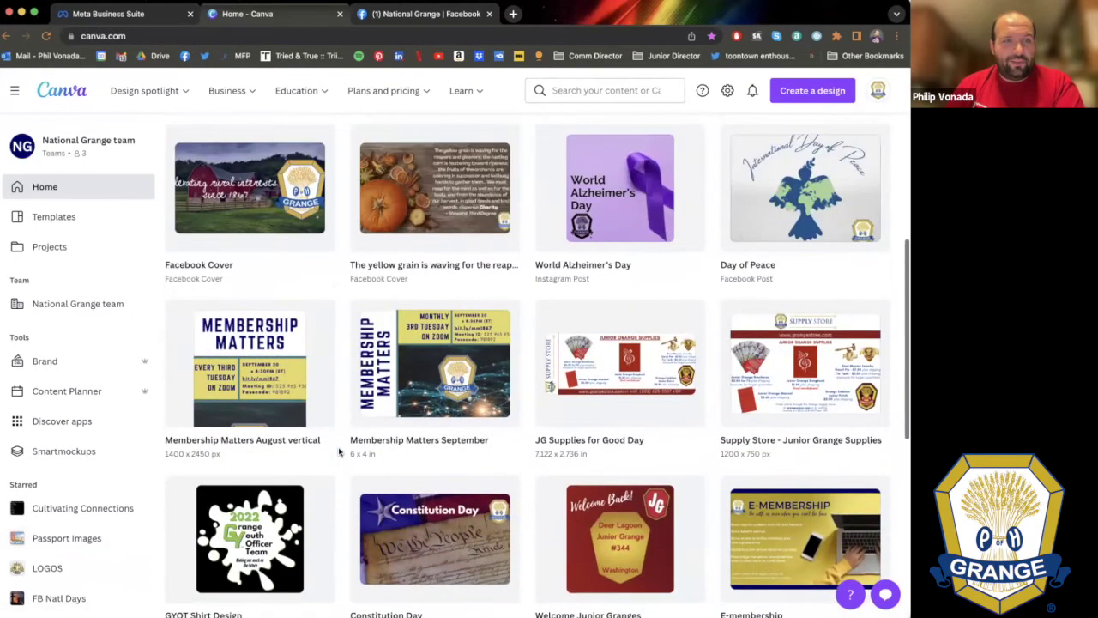
pyautogui.scroll(2, 339, 453)
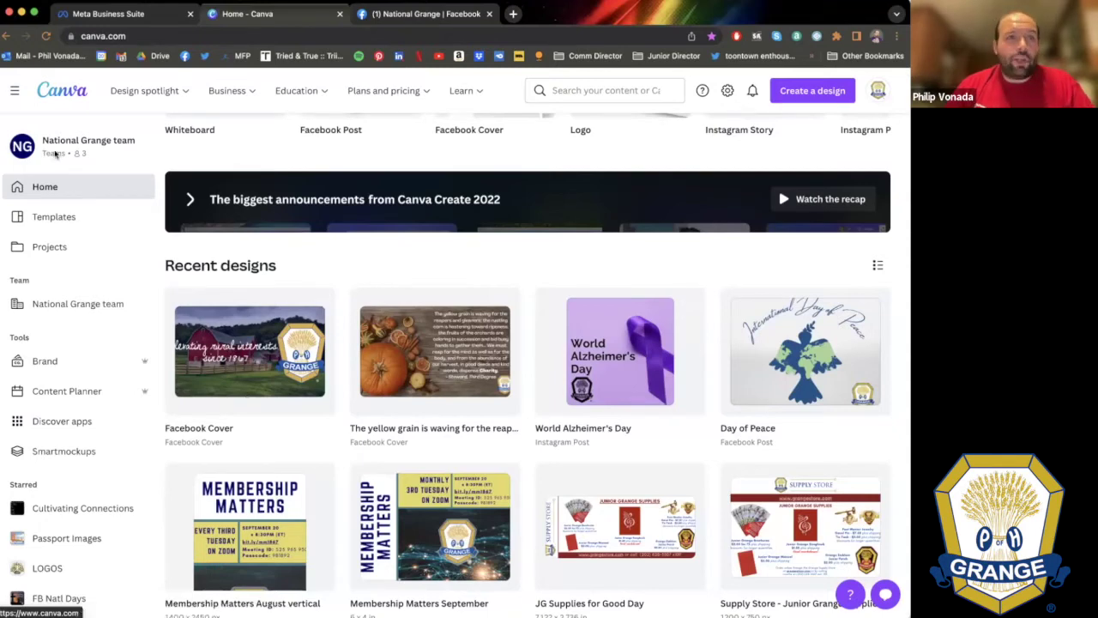
pyautogui.click(5, 37)
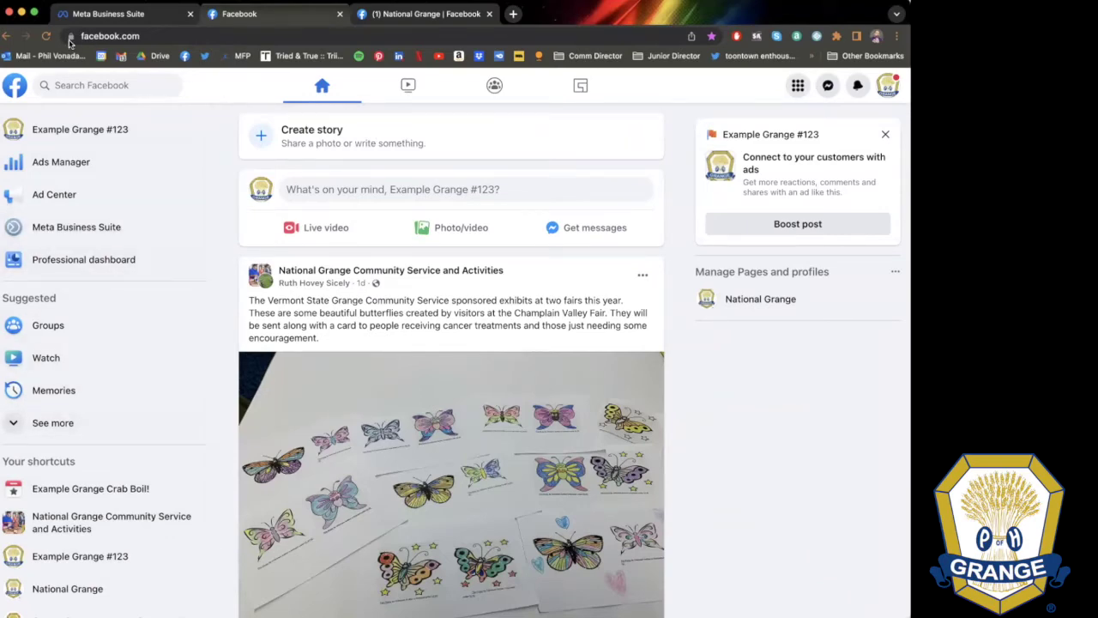
# Load canva.com in the National Grange Page tab
pyautogui.click(374, 14)
pyautogui.click(225, 35)
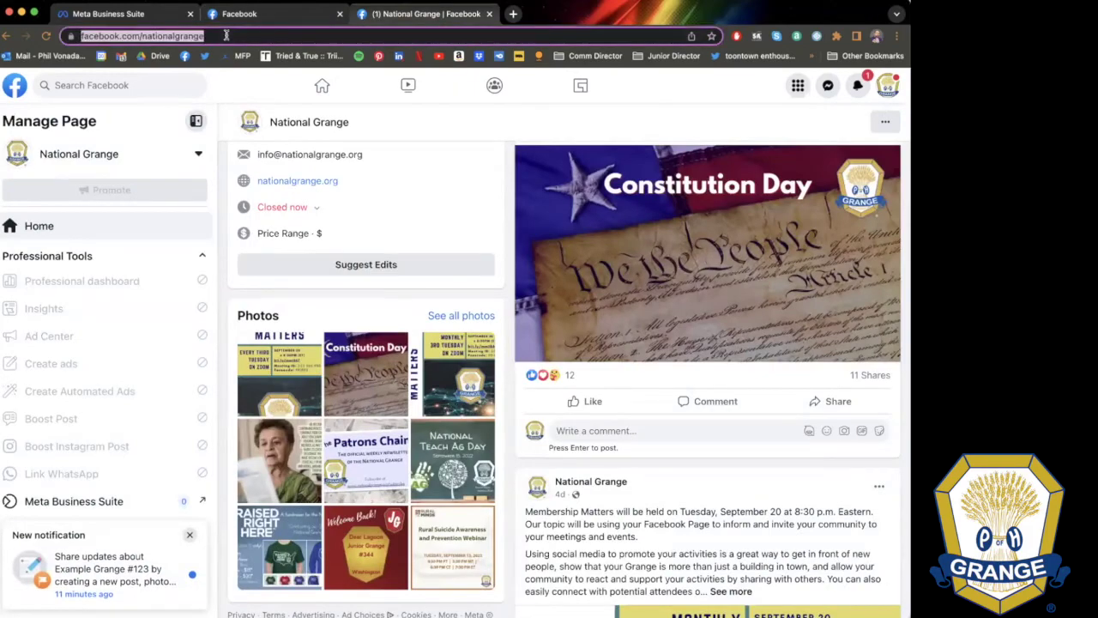
pyautogui.write('ca')
pyautogui.press('Return')
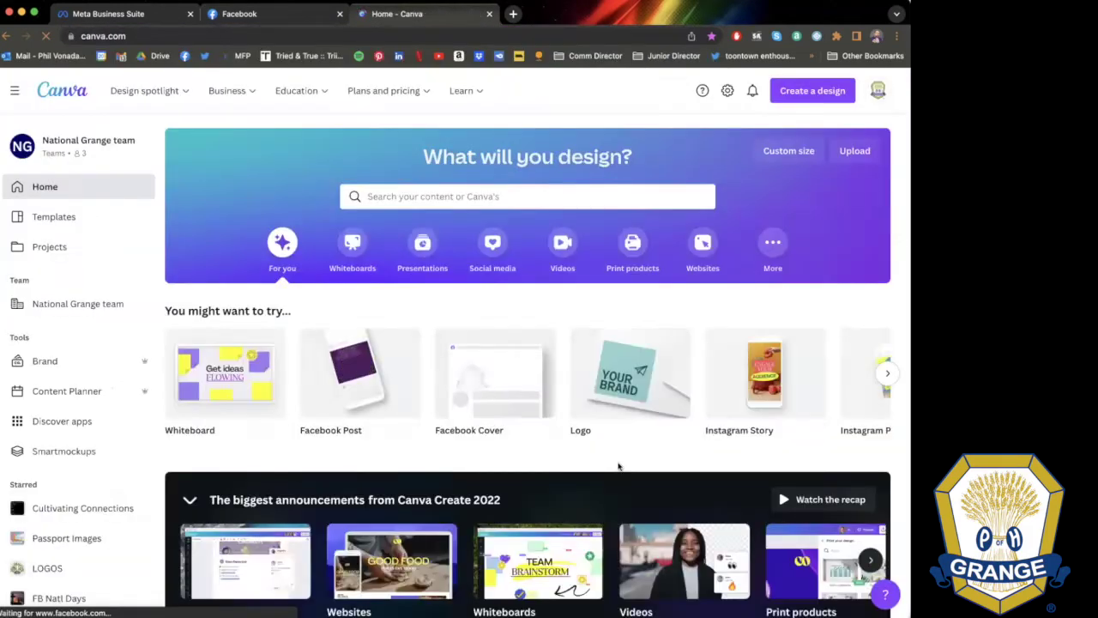
pyautogui.scroll(-5, 618, 466)
# Open the World Alzheimer's Day and Day of Peace designs, then start a blank Facebook Post
pyautogui.click(617, 467)
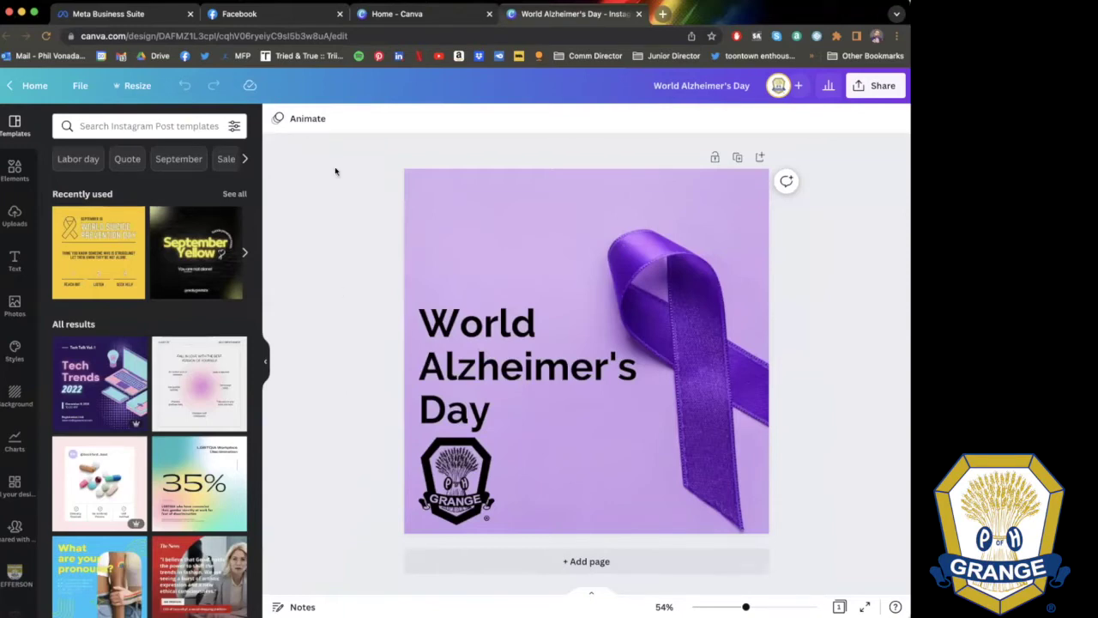
pyautogui.click(467, 18)
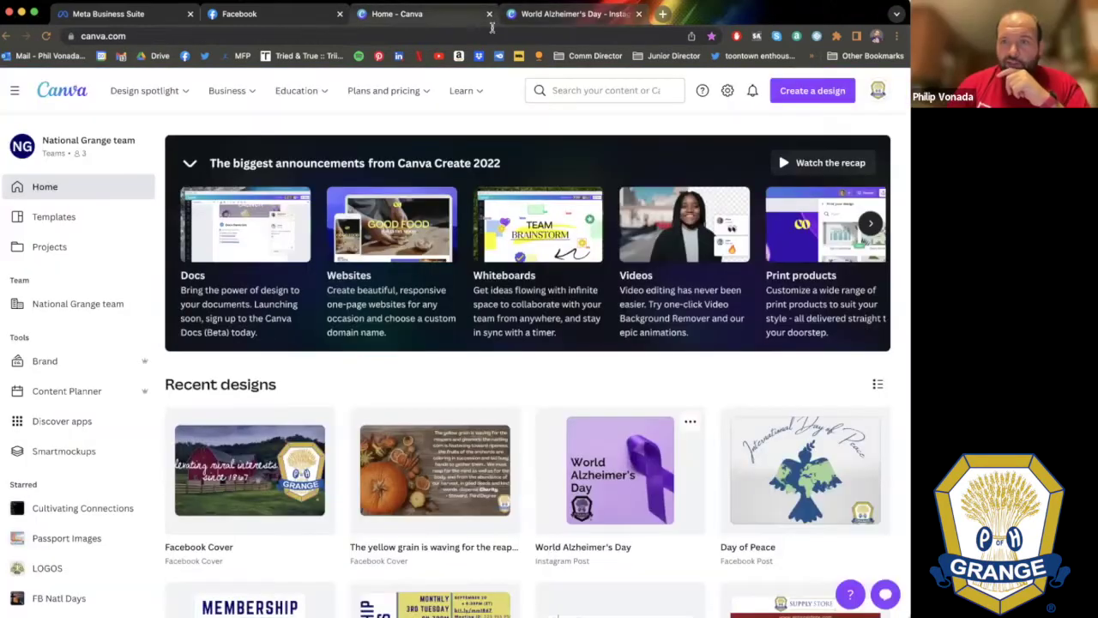
pyautogui.click(738, 451)
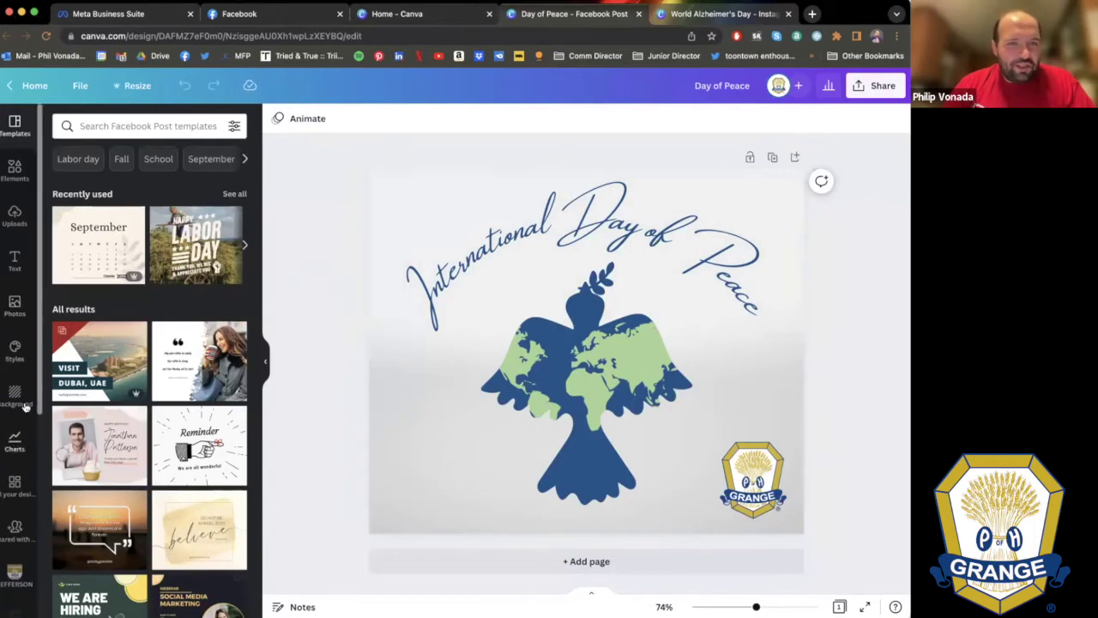
pyautogui.click(415, 16)
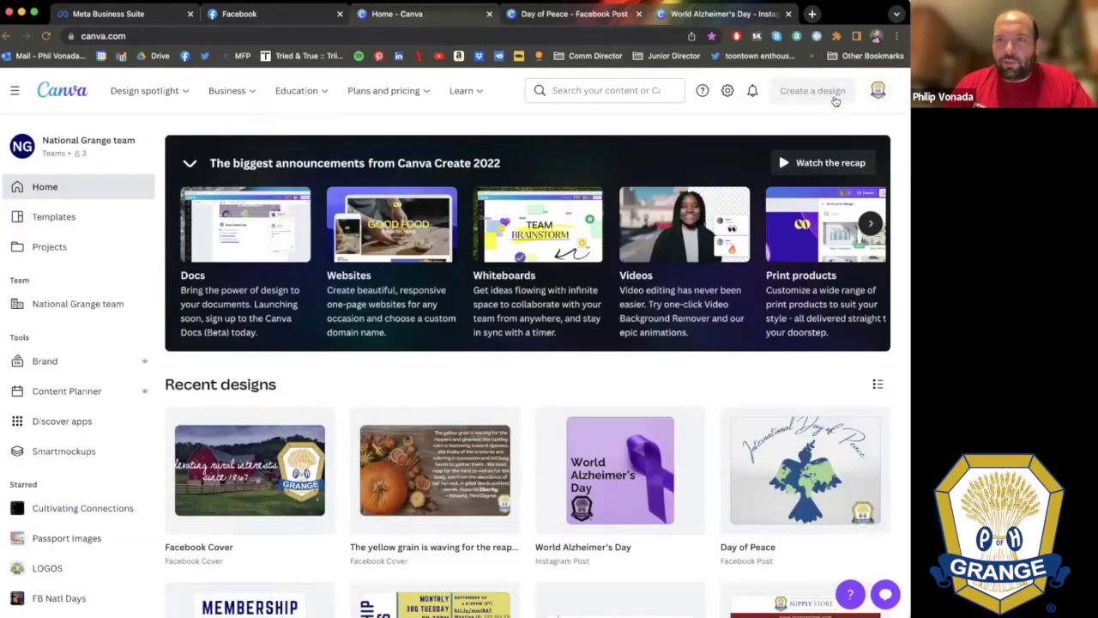
pyautogui.click(833, 98)
pyautogui.click(719, 197)
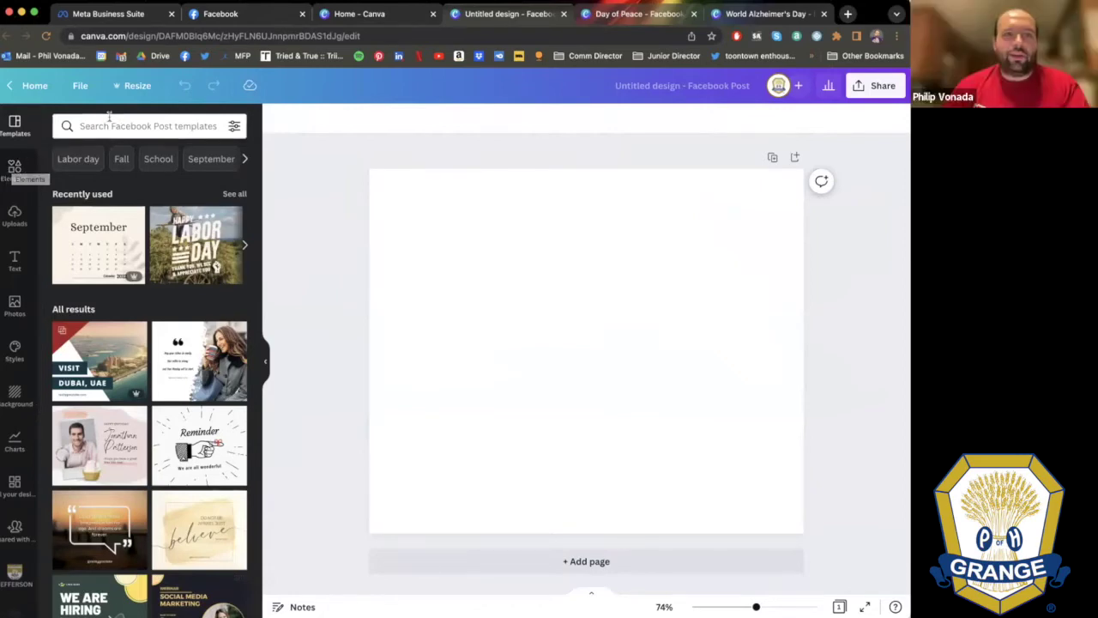
# Search templates for Halloween and apply the ghost, pumpkins, bat and spider-web template
pyautogui.click(14, 125)
pyautogui.write('j')
pyautogui.press('BackSpace')
pyautogui.write('hallowwe')
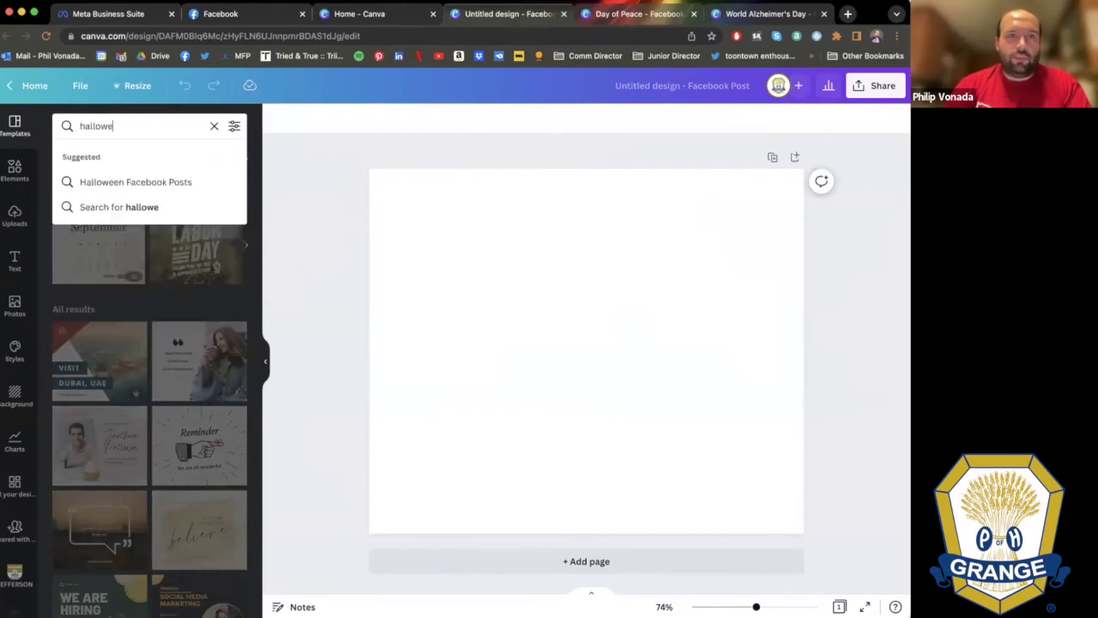
pyautogui.write('n')
pyautogui.press('Return')
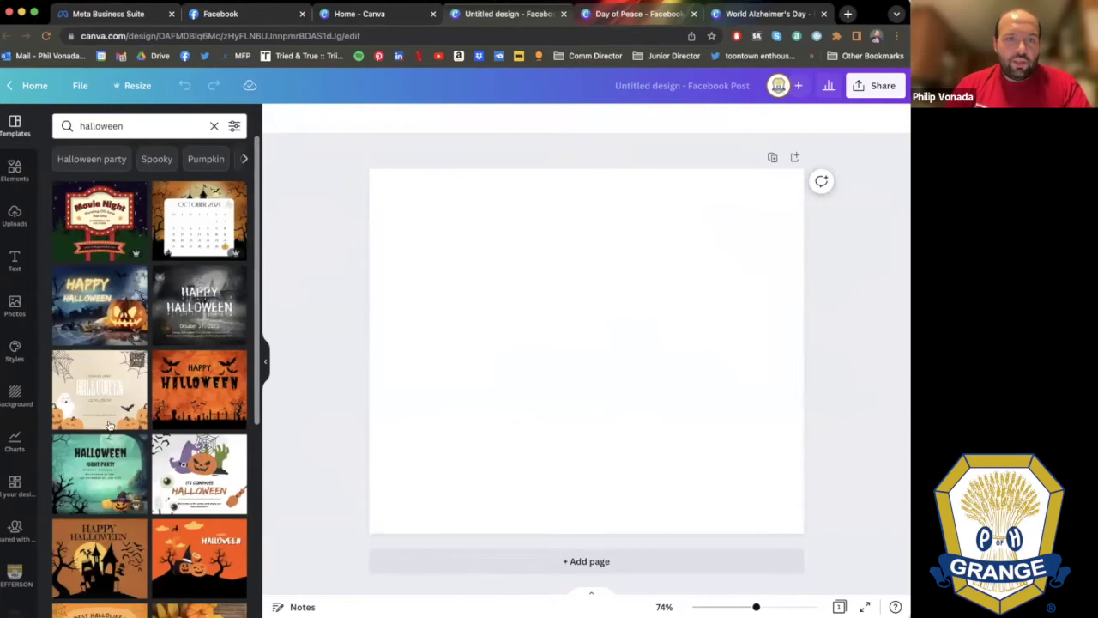
pyautogui.click(90, 394)
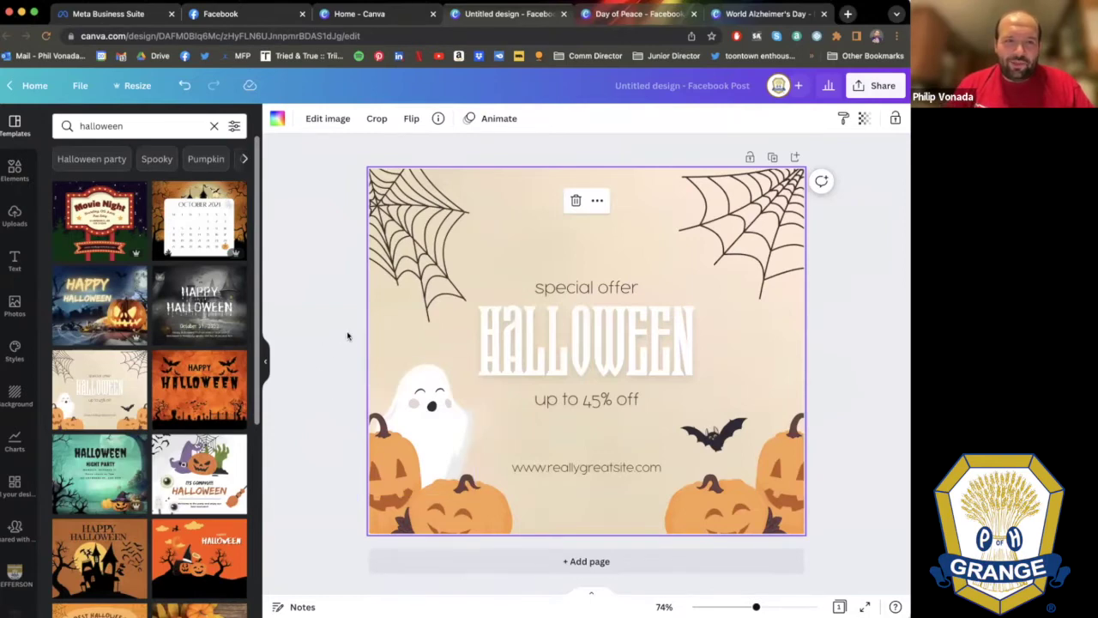
pyautogui.click(563, 470)
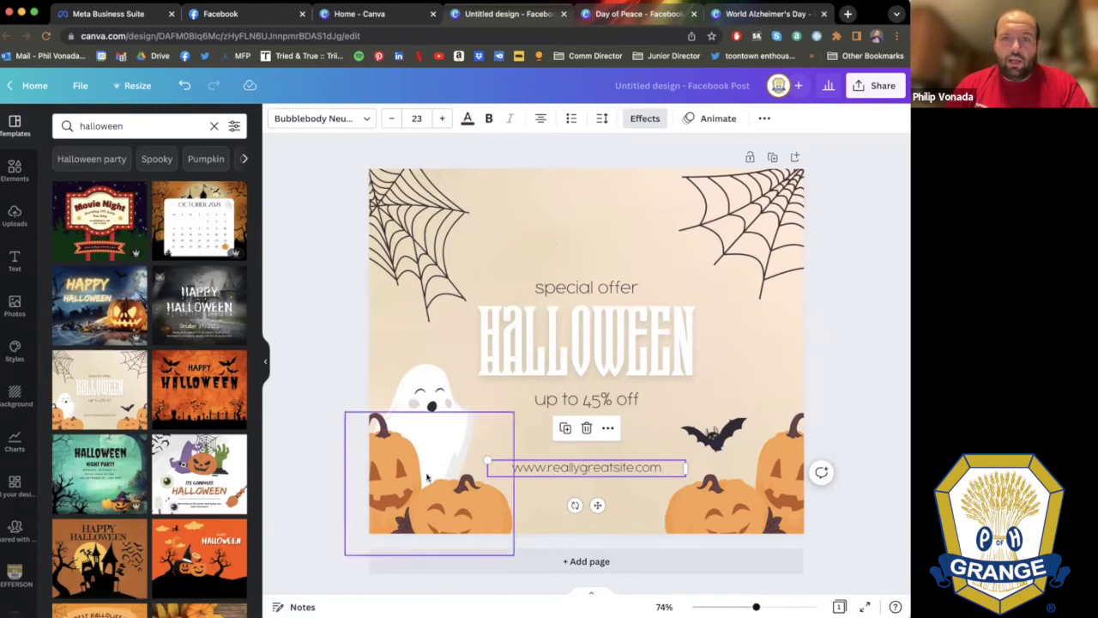
pyautogui.doubleClick(524, 469)
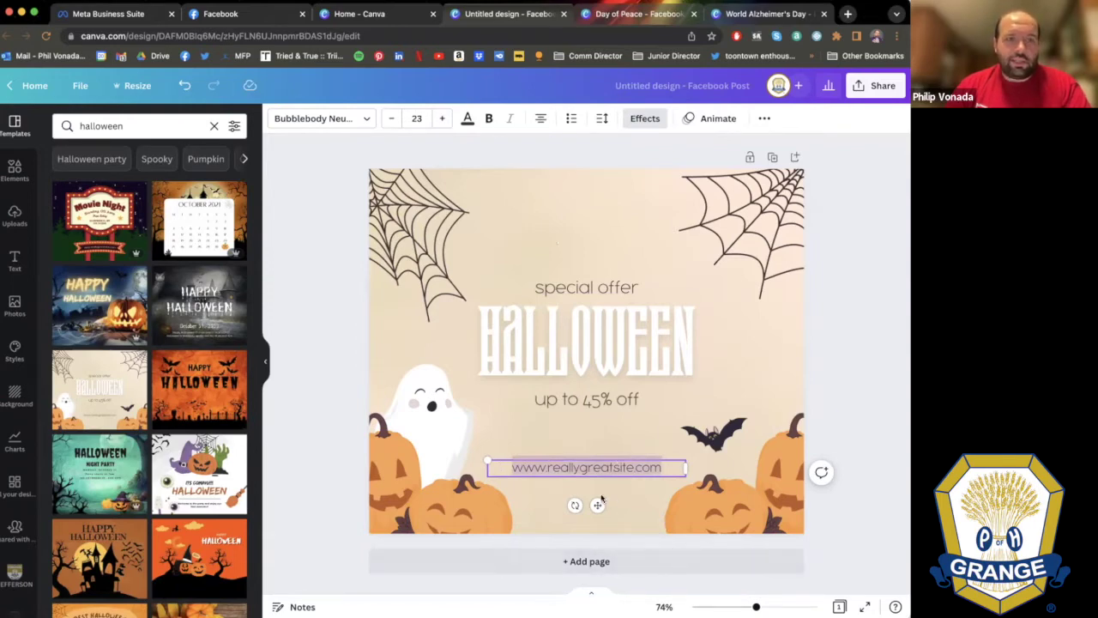
pyautogui.write('www')
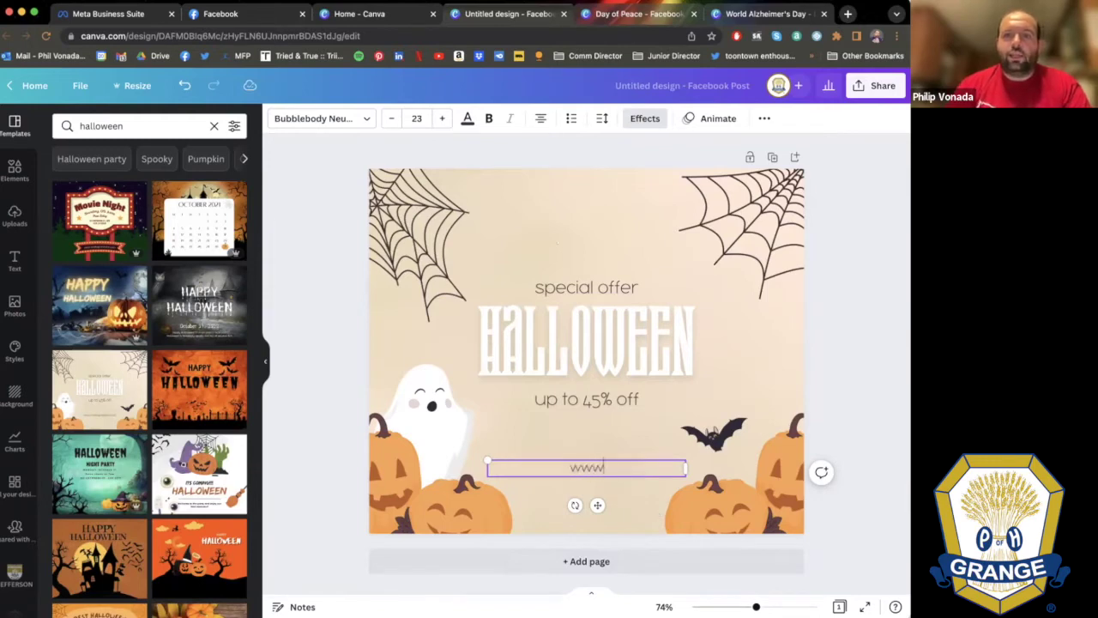
pyautogui.write('.nation')
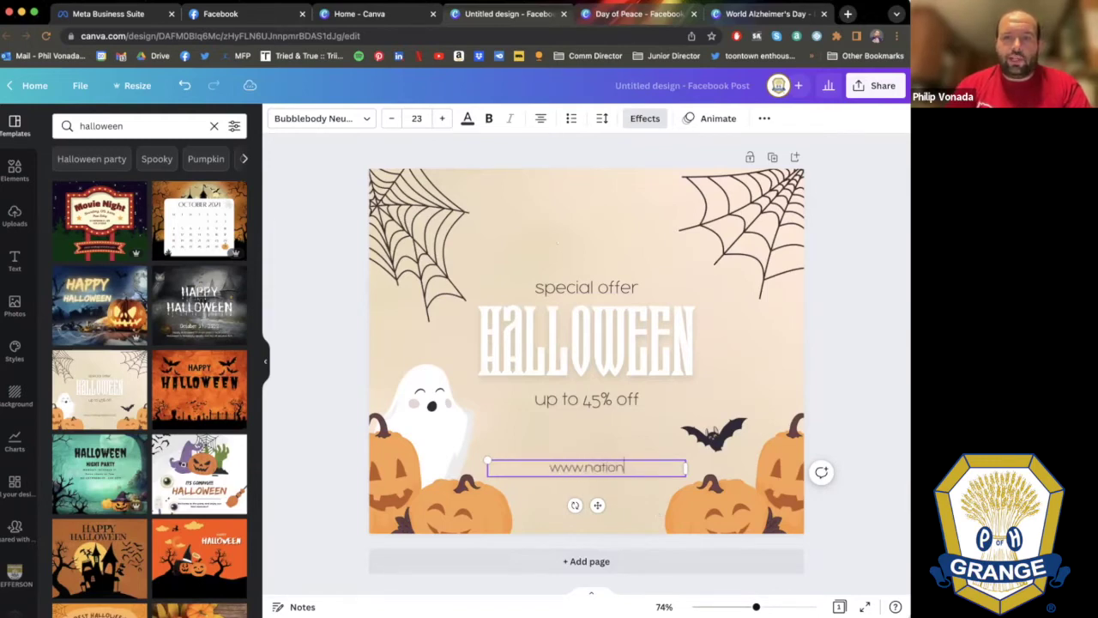
pyautogui.write('algrange.org')
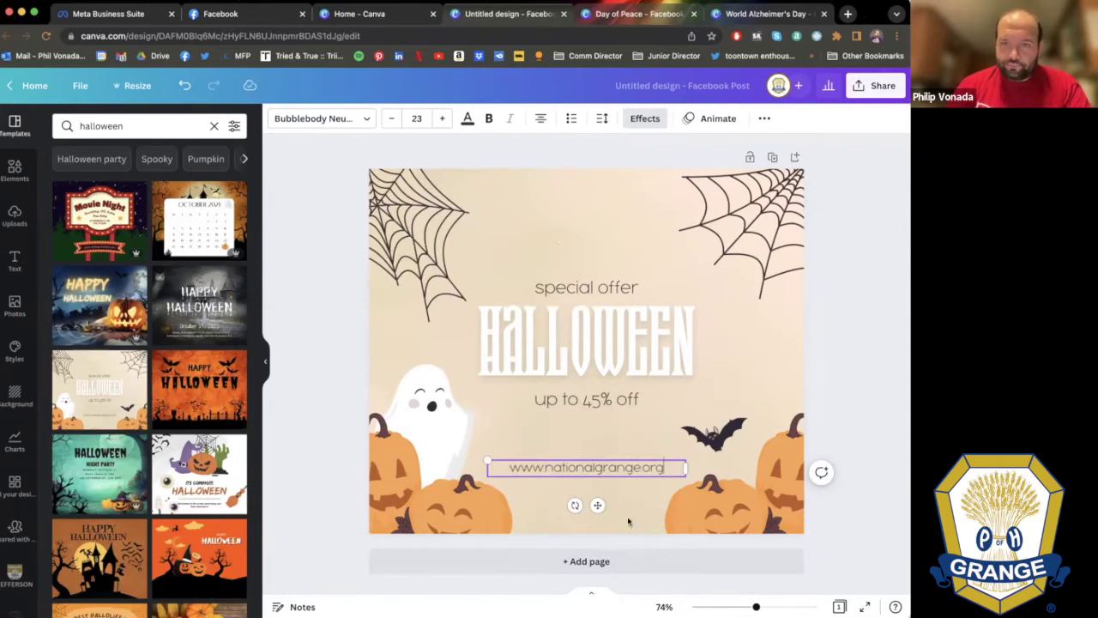
pyautogui.moveTo(510, 468); pyautogui.dragTo(664, 468)
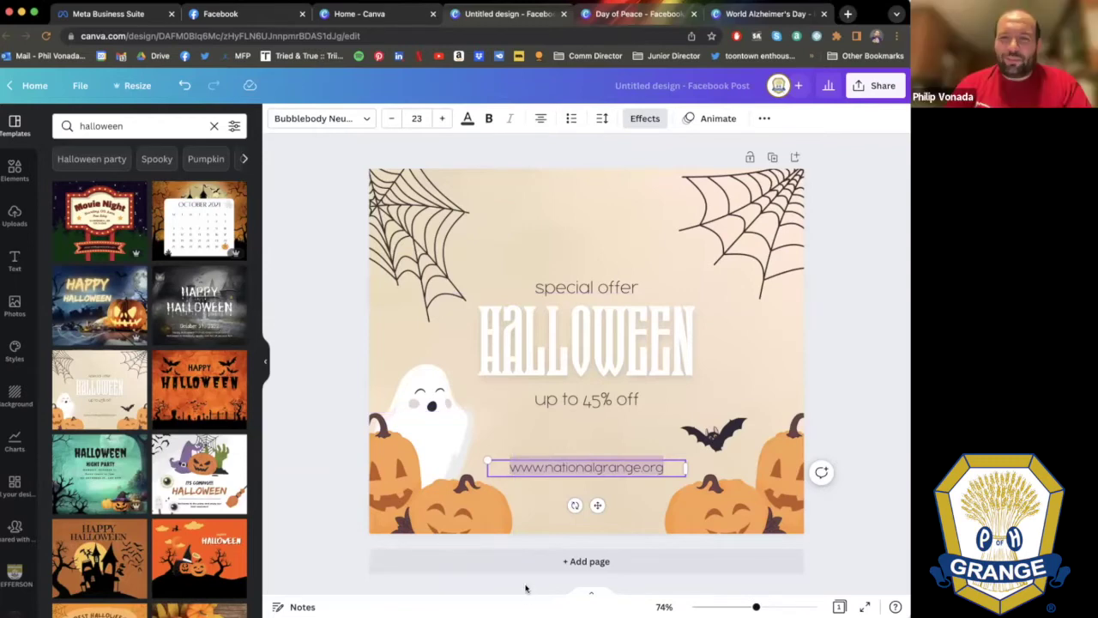
pyautogui.click(644, 458)
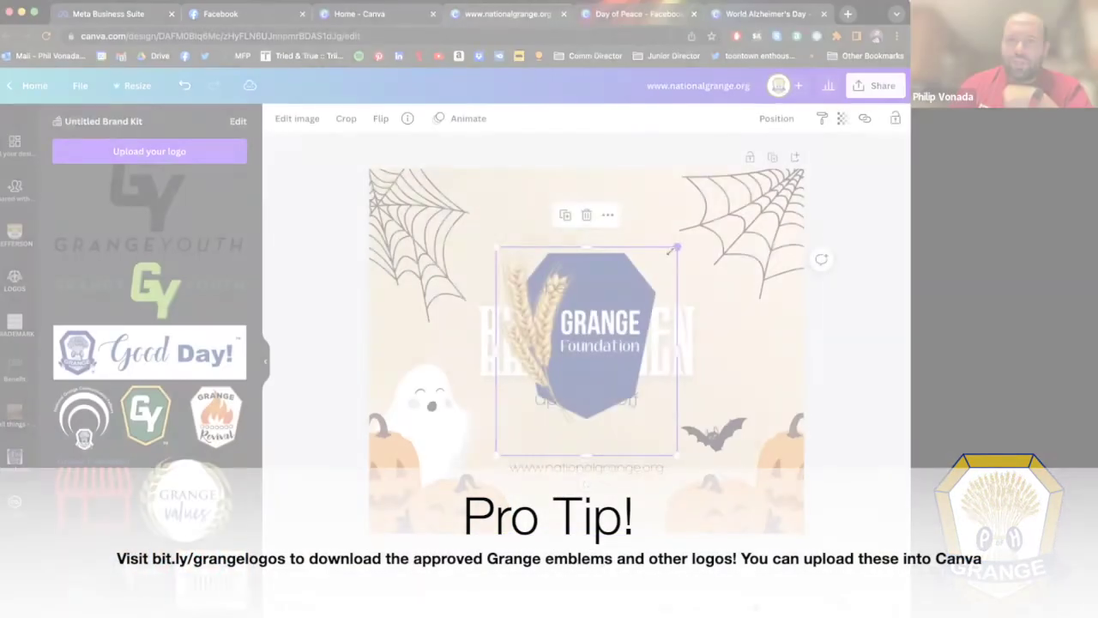
# Shrink the Grange Foundation logo and move it into the top-left corner over the spiderweb
pyautogui.moveTo(673, 250)
pyautogui.mouseDown()
pyautogui.moveTo(600, 337)
pyautogui.moveTo(700, 235)
pyautogui.moveTo(662, 263)
pyautogui.mouseUp()
pyautogui.moveTo(581, 350); pyautogui.dragTo(459, 277)
pyautogui.moveTo(526, 178); pyautogui.dragTo(485, 216)
pyautogui.moveTo(438, 256); pyautogui.dragTo(452, 248)
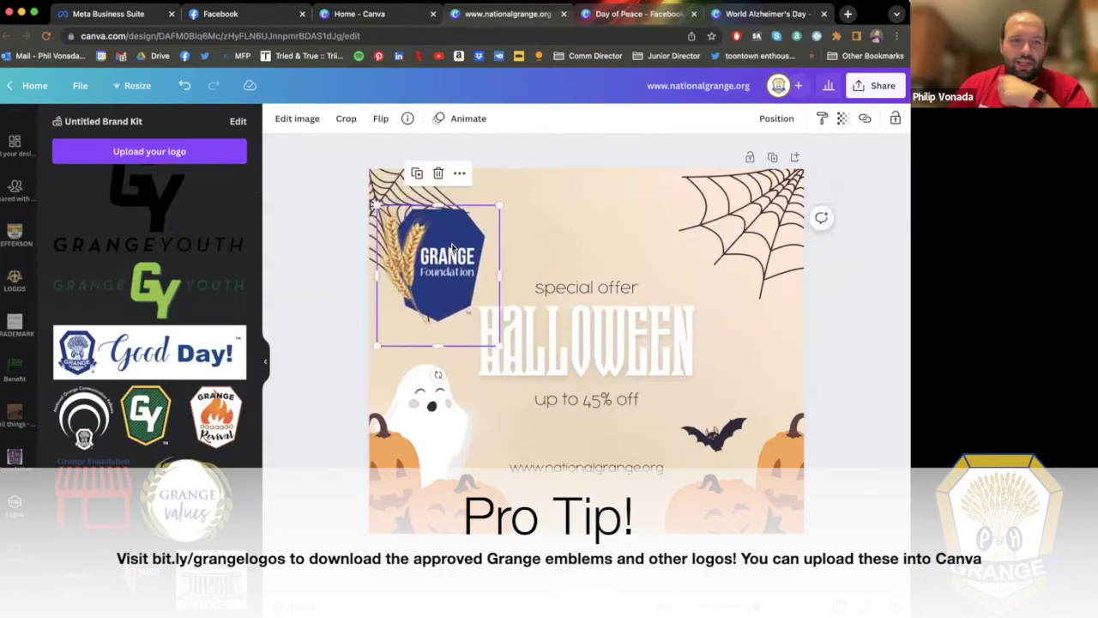
pyautogui.scroll(3, 197, 299)
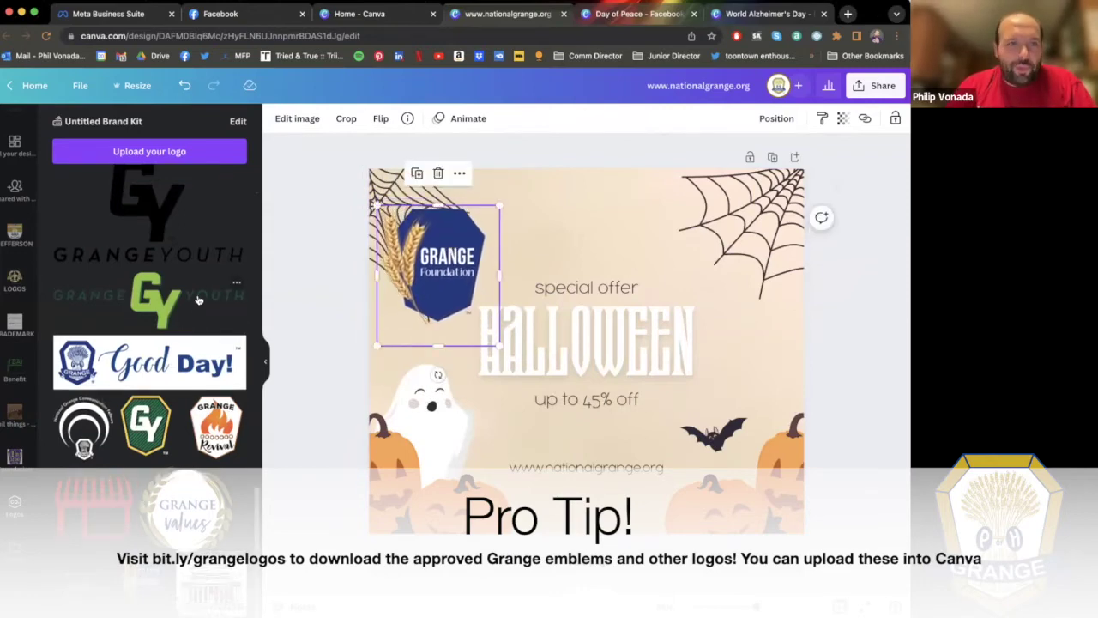
pyautogui.scroll(5, 198, 299)
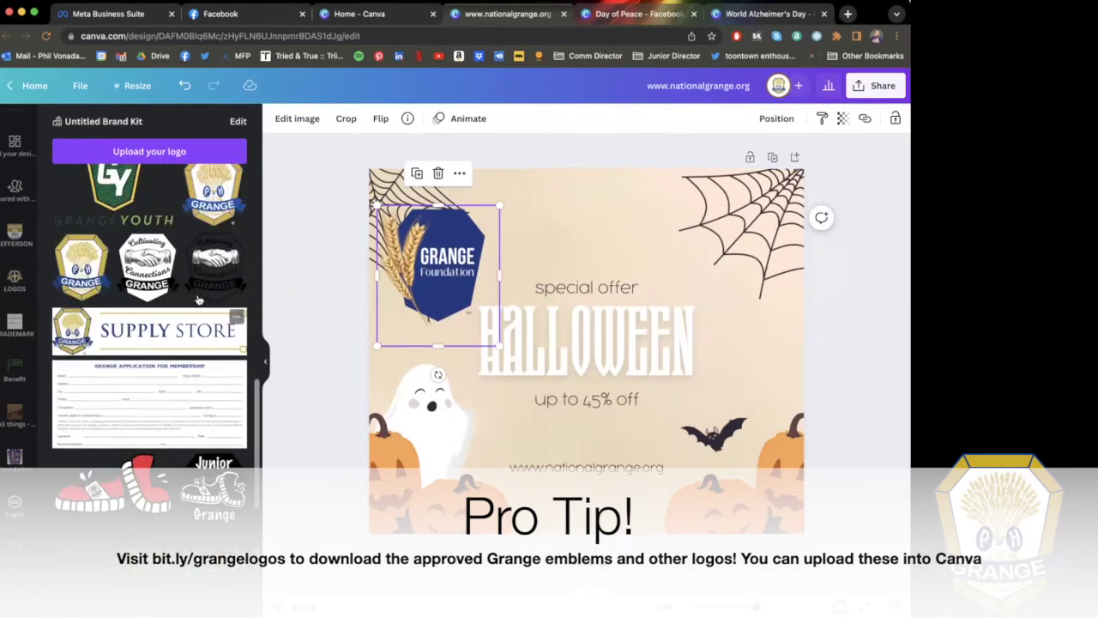
pyautogui.scroll(5, 199, 299)
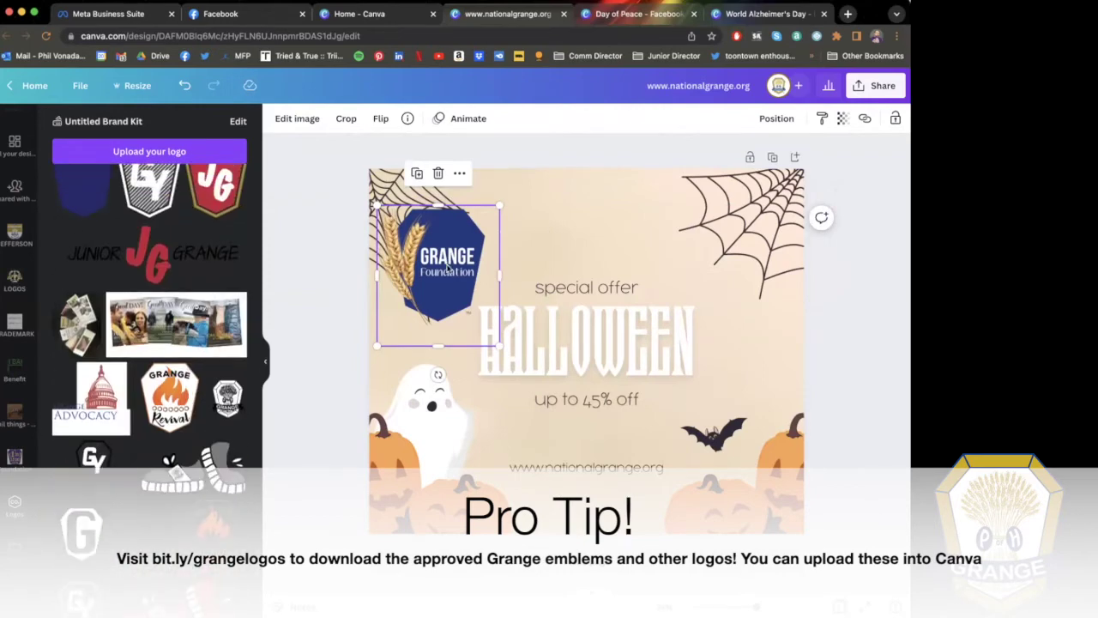
pyautogui.click(331, 290)
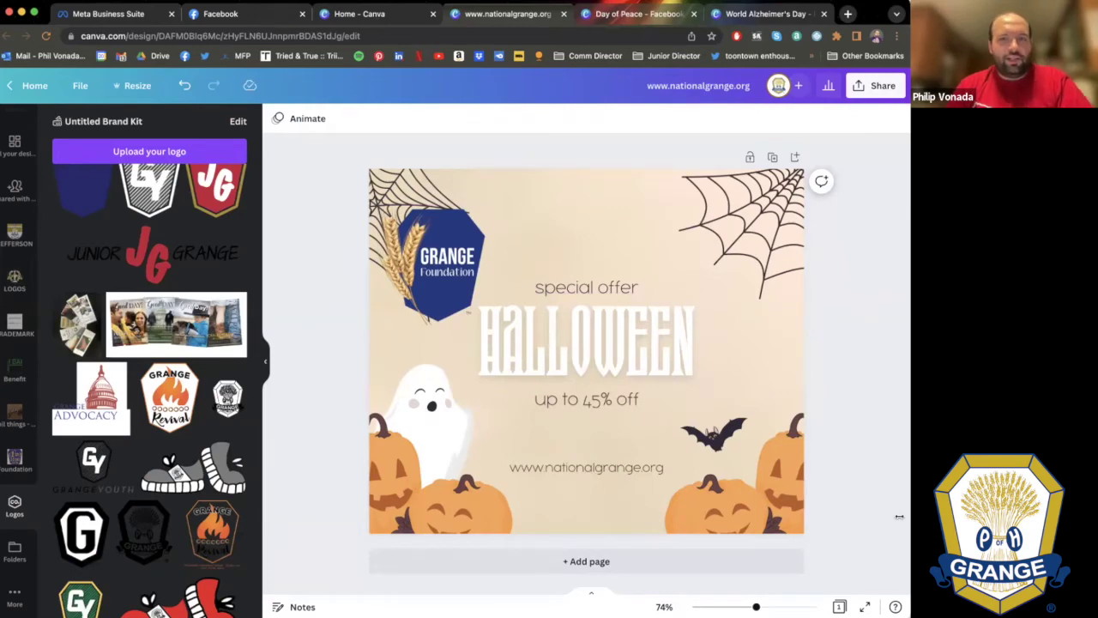
# Download the Halloween design as a PNG file and return to the Facebook tab
pyautogui.click(878, 88)
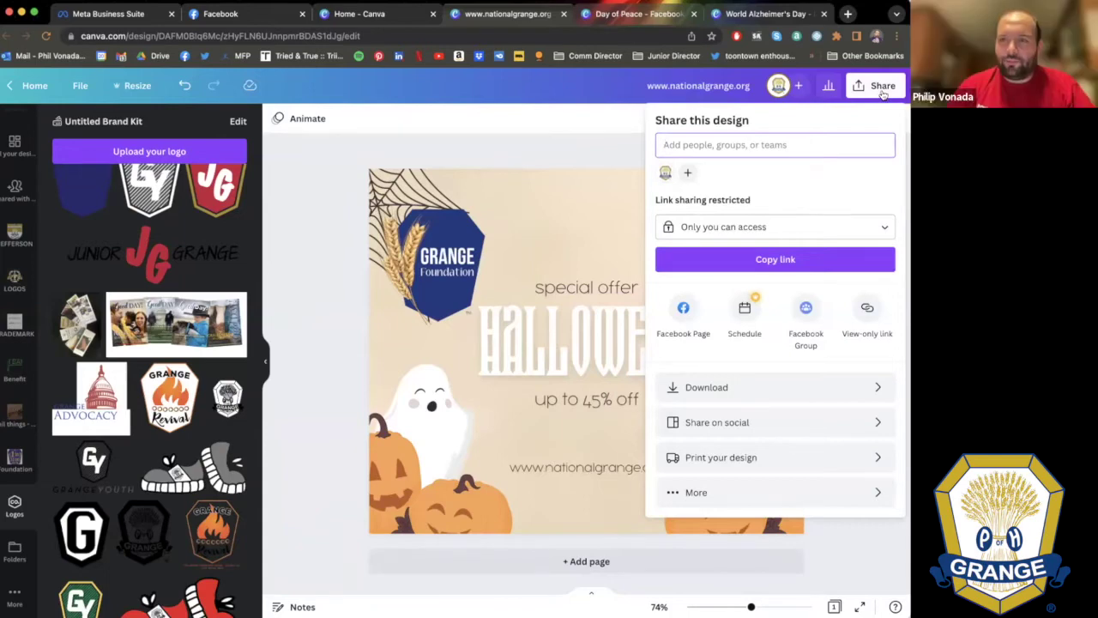
pyautogui.click(799, 387)
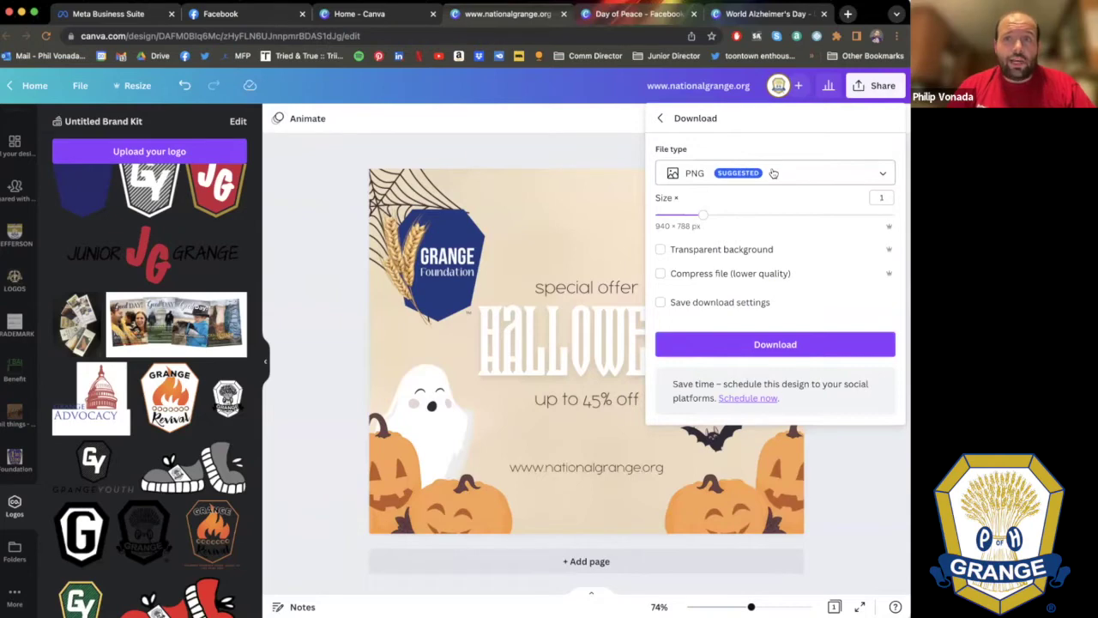
pyautogui.click(773, 174)
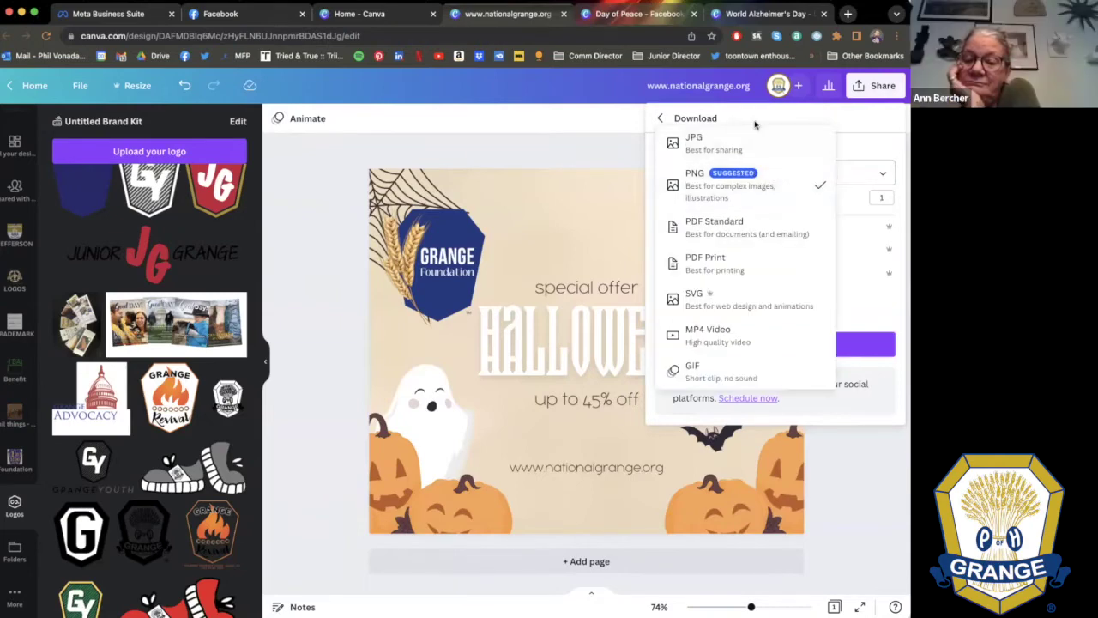
pyautogui.click(770, 184)
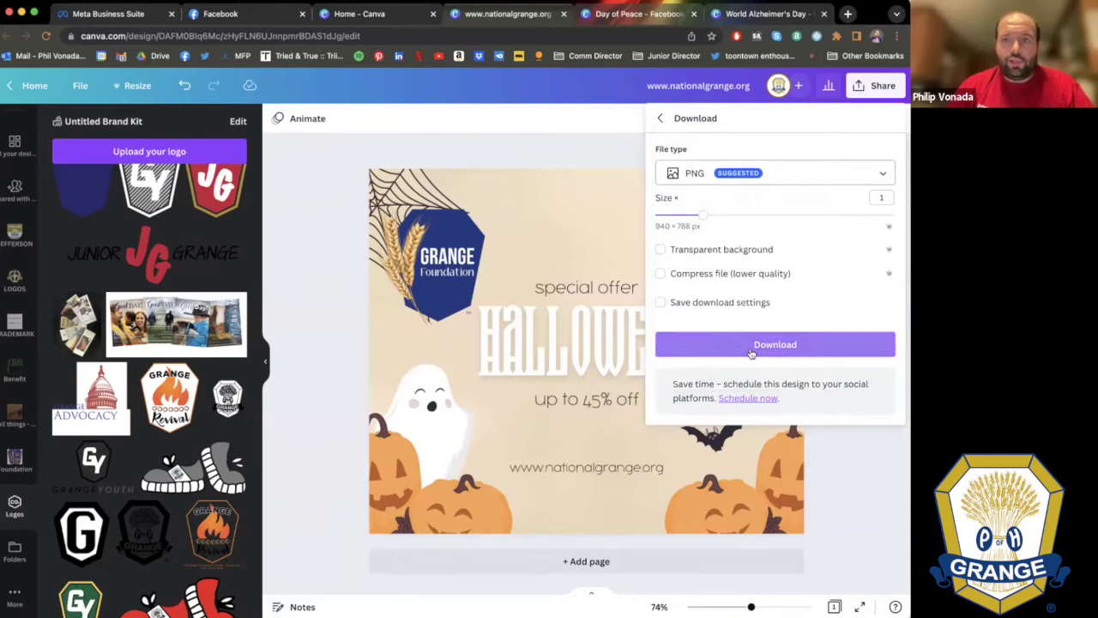
pyautogui.click(751, 348)
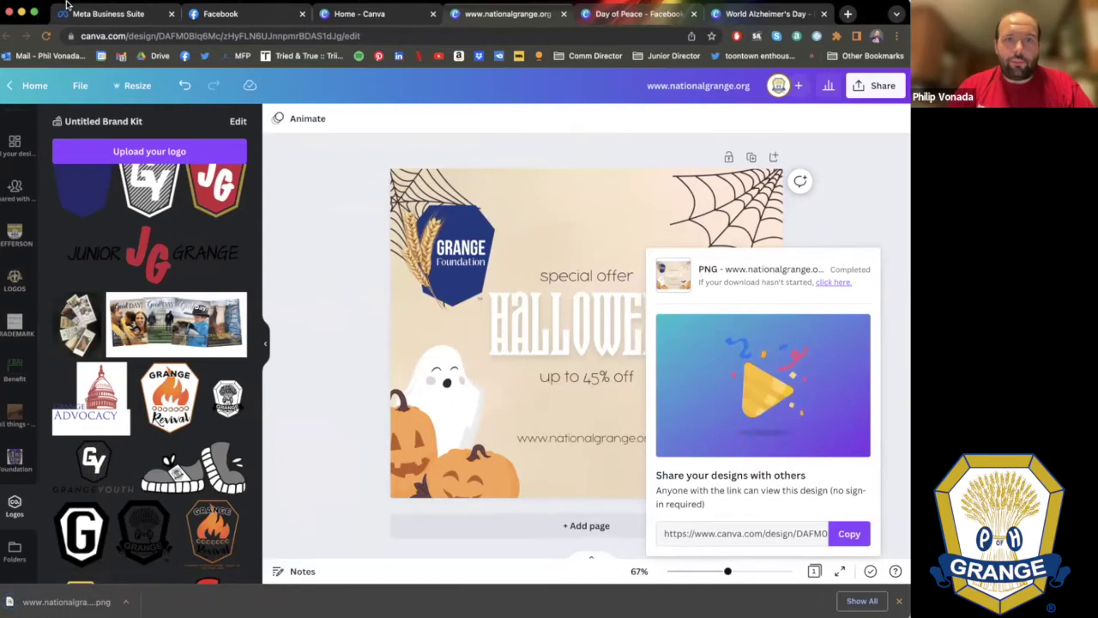
pyautogui.click(208, 19)
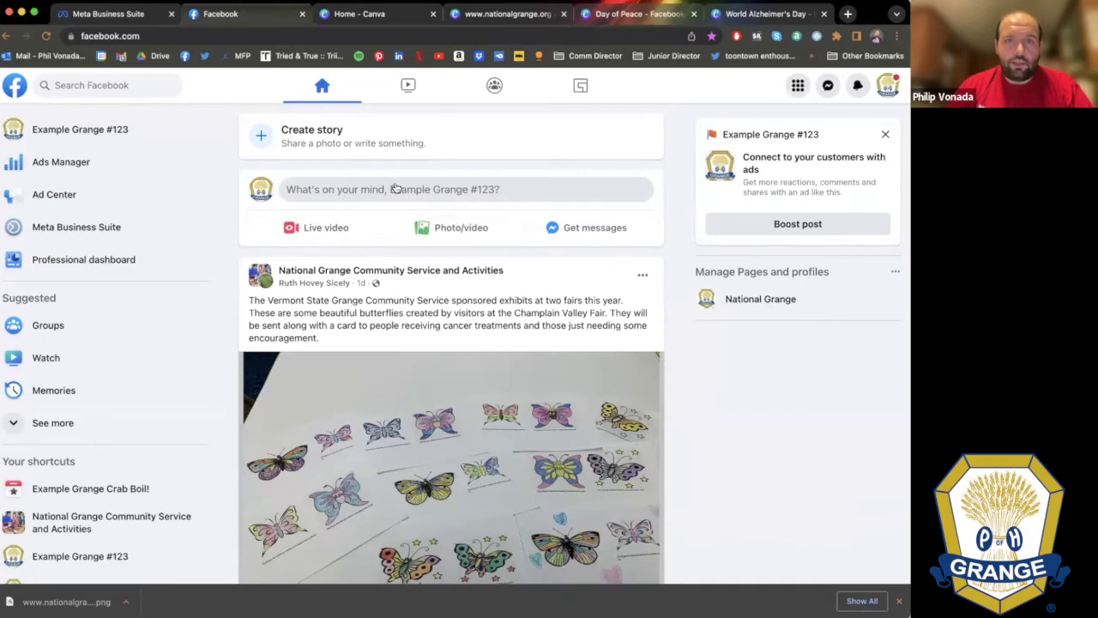
# Start a page post captioned 'Halloween is coming up, and boy do we have the spooks for you!'
pyautogui.click(394, 188)
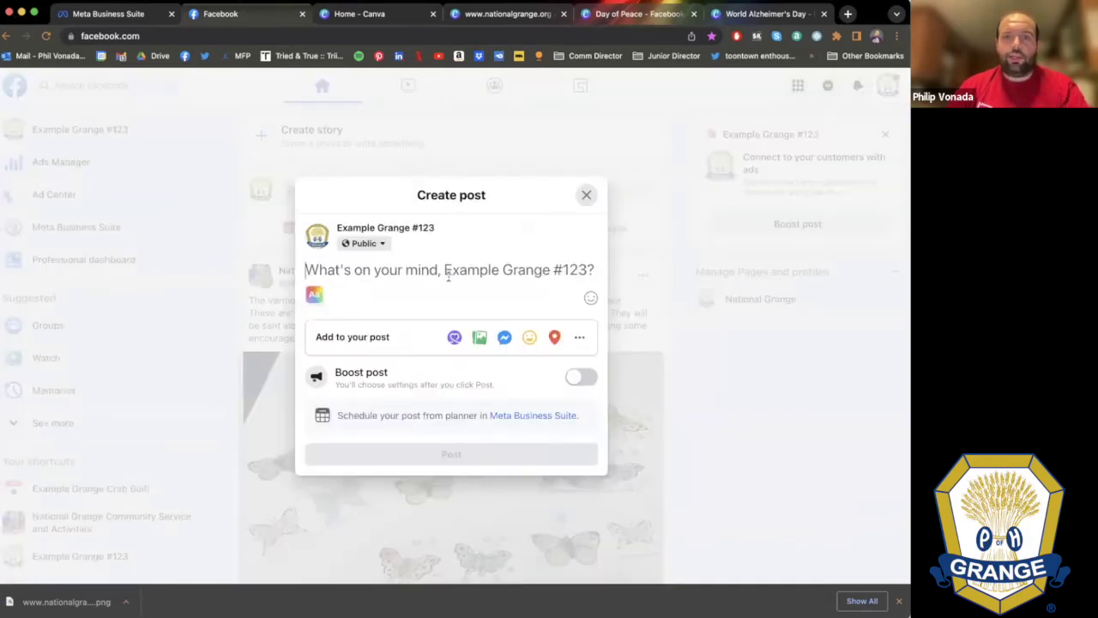
pyautogui.write('Halloween is coming up,and we')
pyautogui.press('BackSpace')
pyautogui.press('BackSpace')
pyautogui.press('BackSpace')
pyautogui.press('BackSpace')
pyautogui.press('BackSpace')
pyautogui.press('BackSpace')
pyautogui.write('nad')
pyautogui.press('BackSpace')
pyautogui.press('BackSpace')
pyautogui.press('BackSpace')
pyautogui.write('and boy do we w')
pyautogui.press('BackSpace')
pyautogui.write('have the spooks for you!')
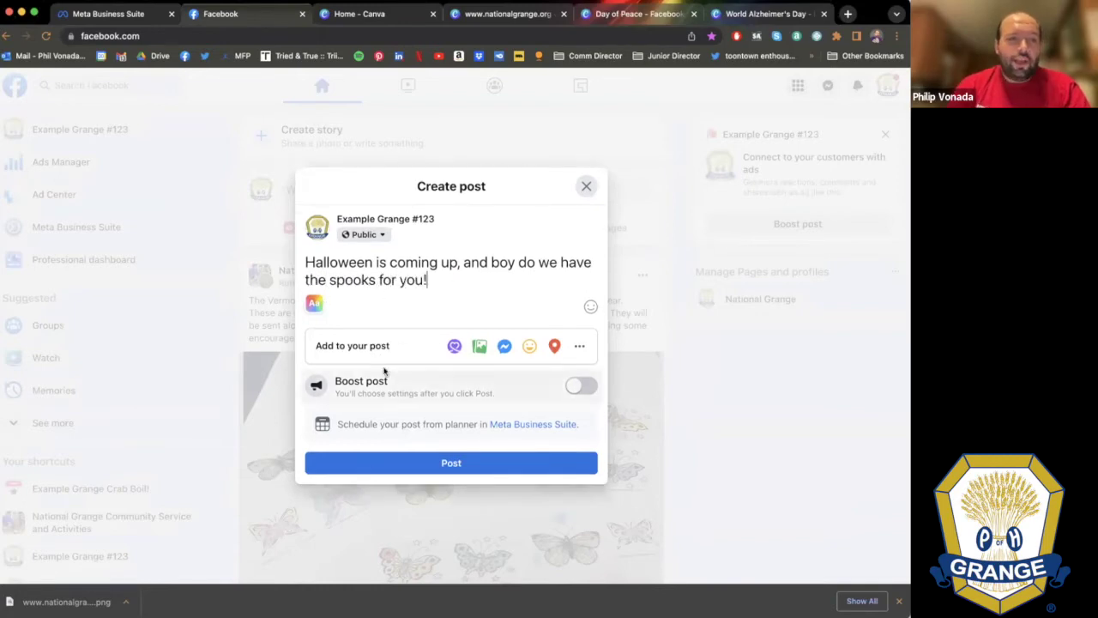
# Attach the downloaded Halloween PNG and publish the post
pyautogui.click(480, 347)
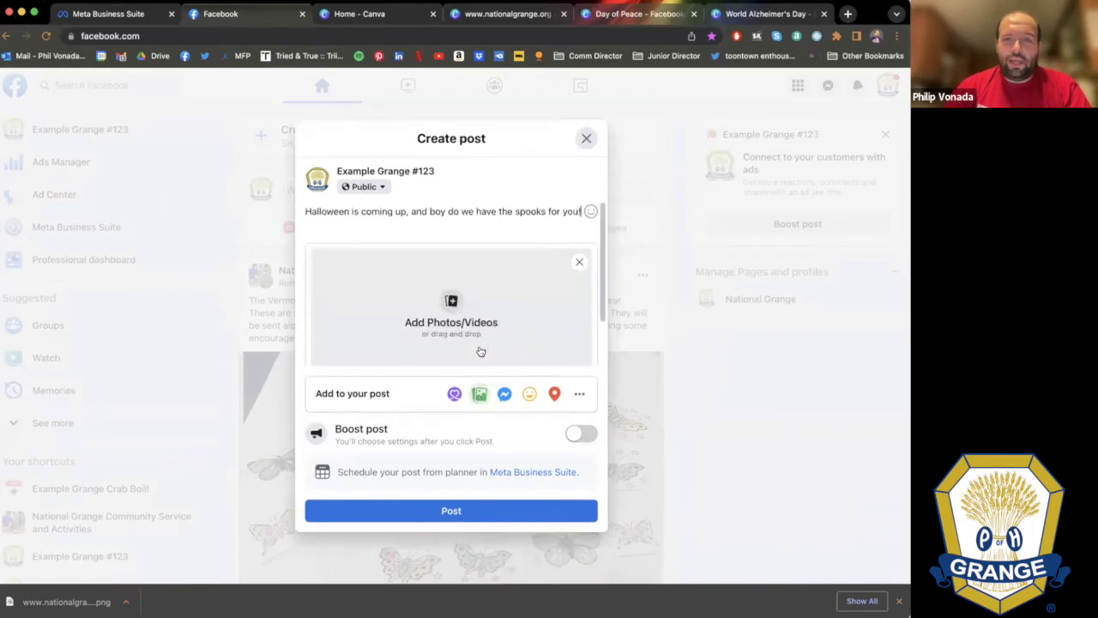
pyautogui.click(451, 302)
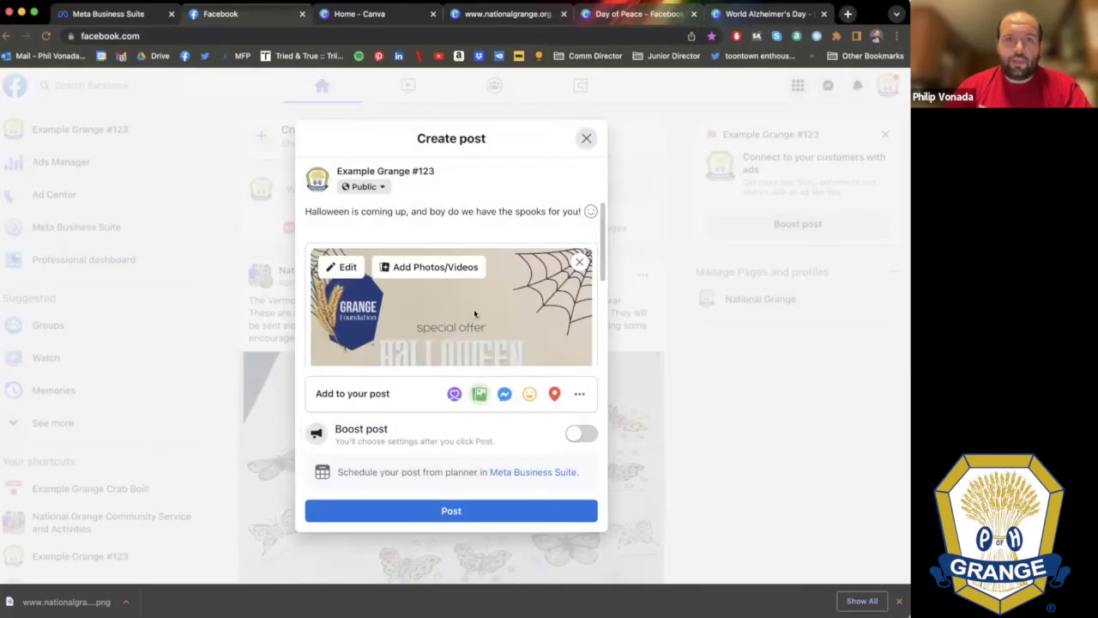
pyautogui.scroll(-3, 474, 314)
pyautogui.scroll(1, 475, 314)
pyautogui.scroll(-3, 475, 315)
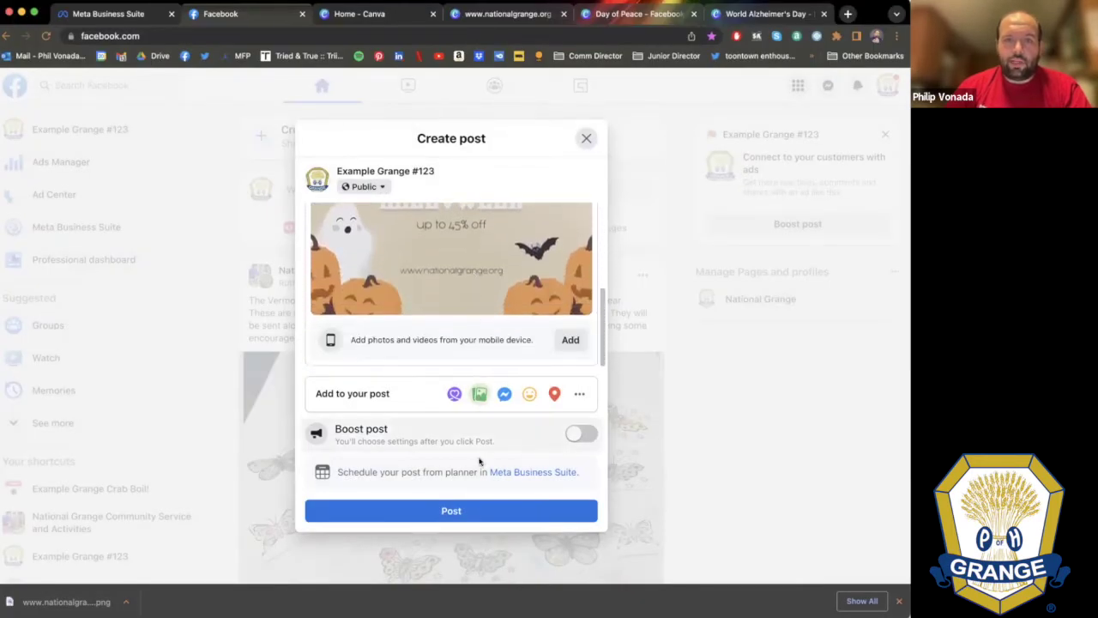
pyautogui.click(461, 506)
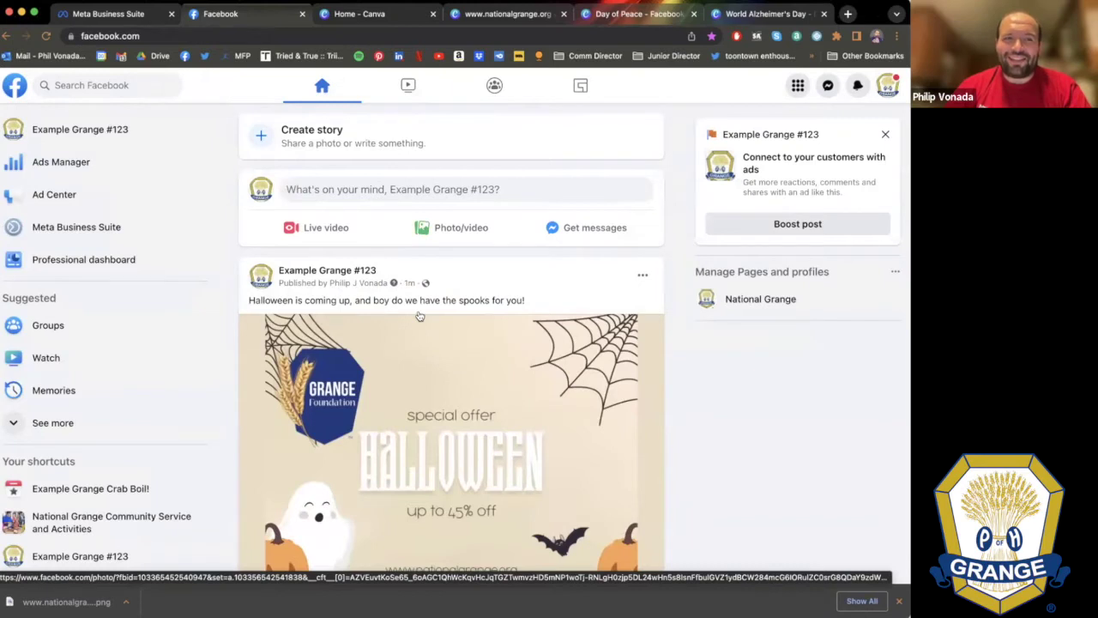
pyautogui.scroll(-3, 420, 317)
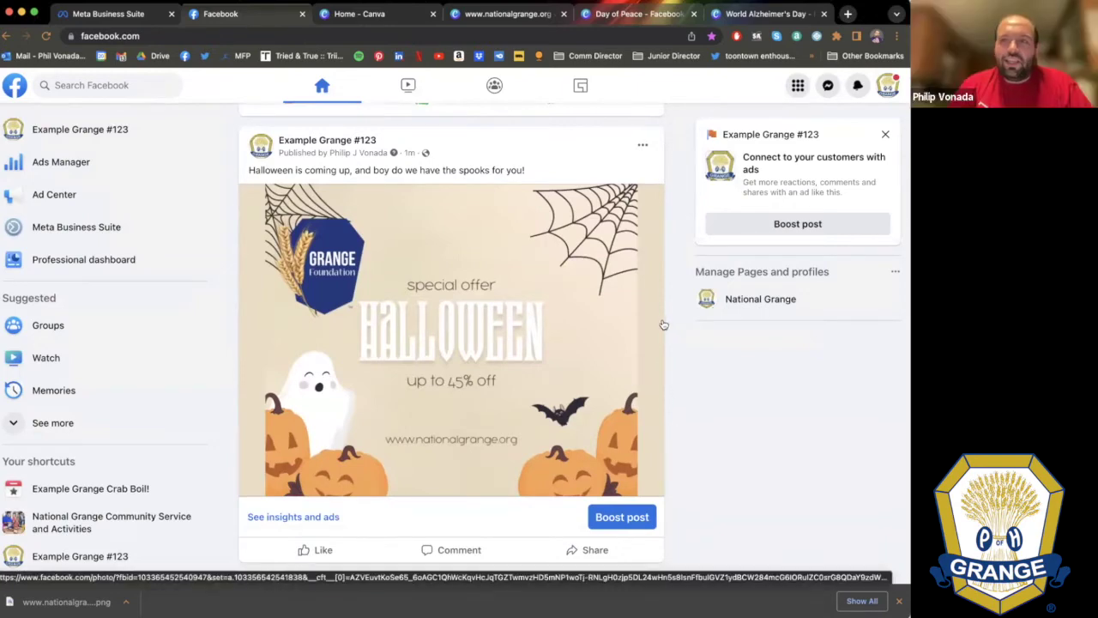
# Back in the Canva design, search the Elements library for 'halloween'
pyautogui.click(528, 23)
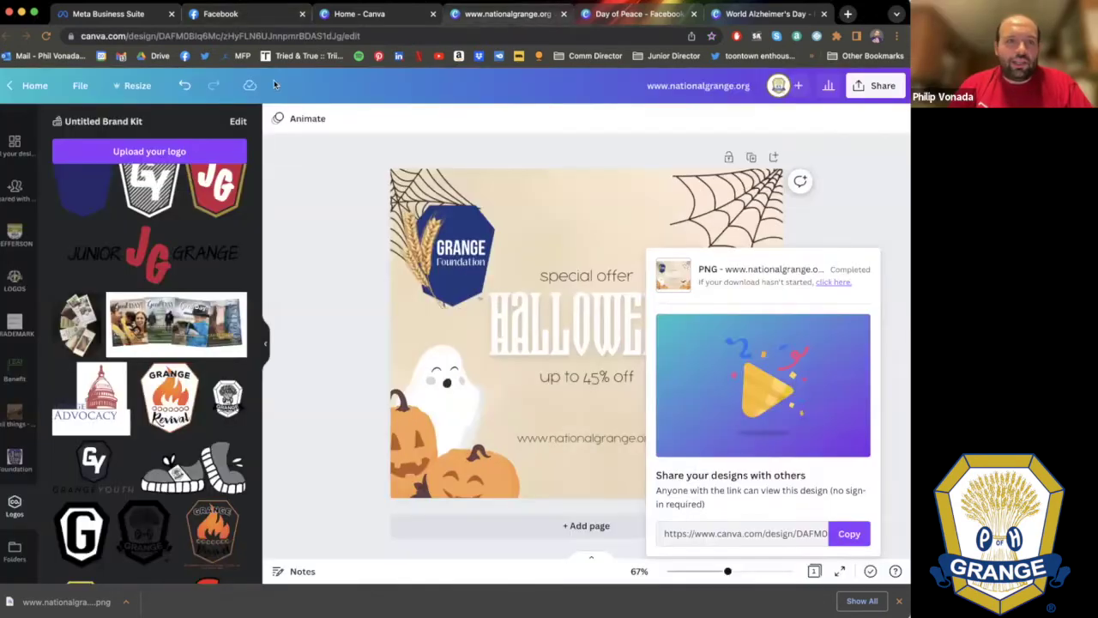
pyautogui.scroll(5, 14, 300)
pyautogui.click(14, 171)
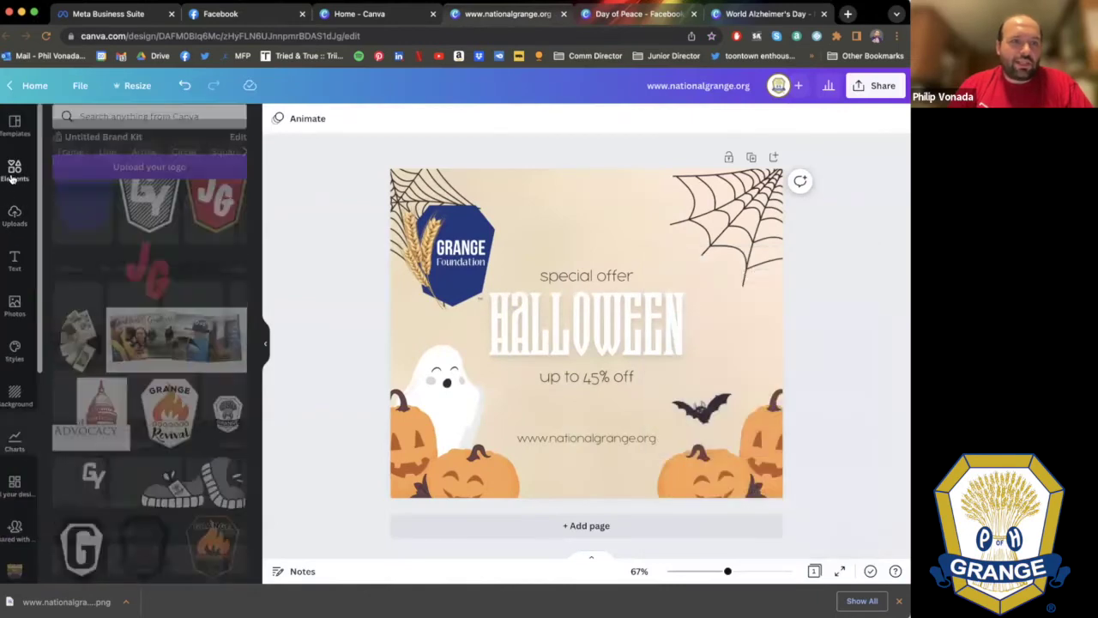
pyautogui.click(103, 126)
pyautogui.write('halloween')
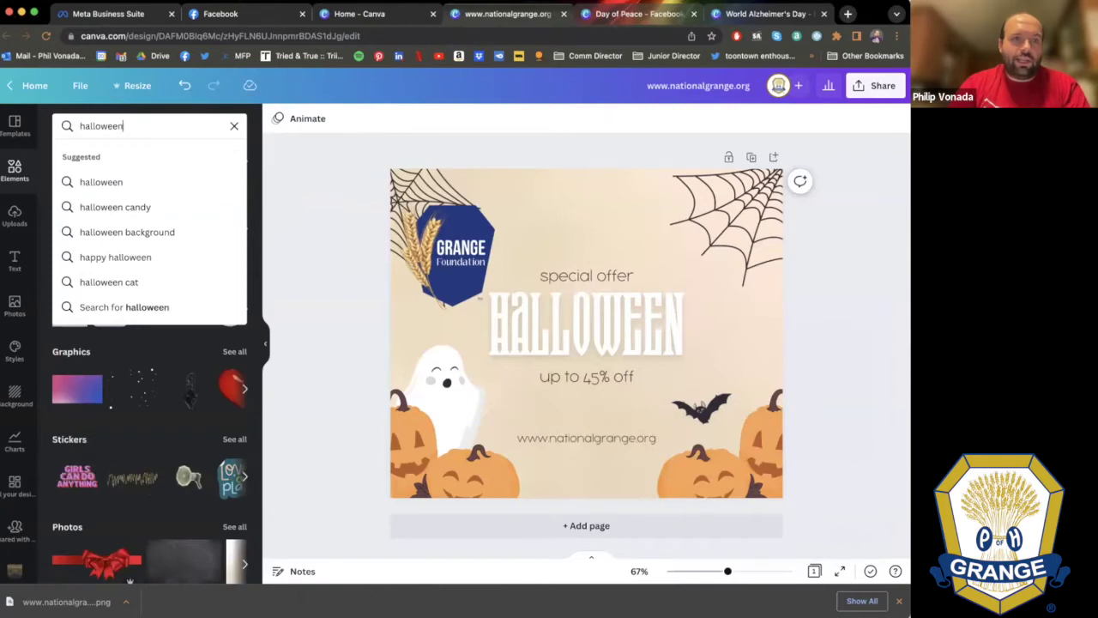
pyautogui.press('Return')
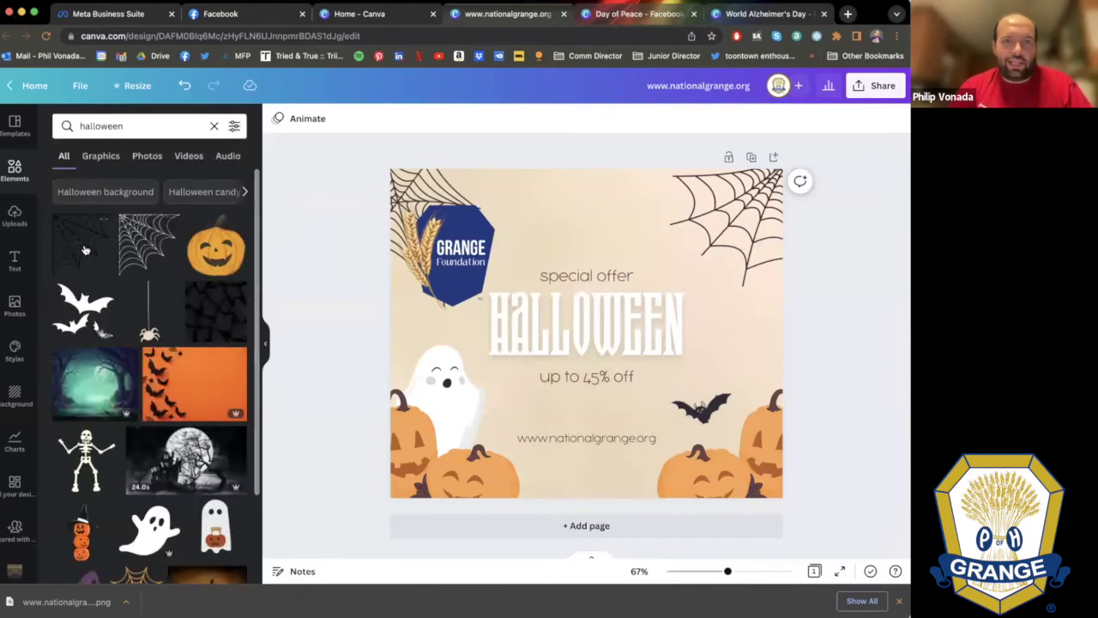
# Browse the Halloween element results, then go to the Canva home page
pyautogui.scroll(-5, 86, 454)
pyautogui.scroll(-10, 147, 429)
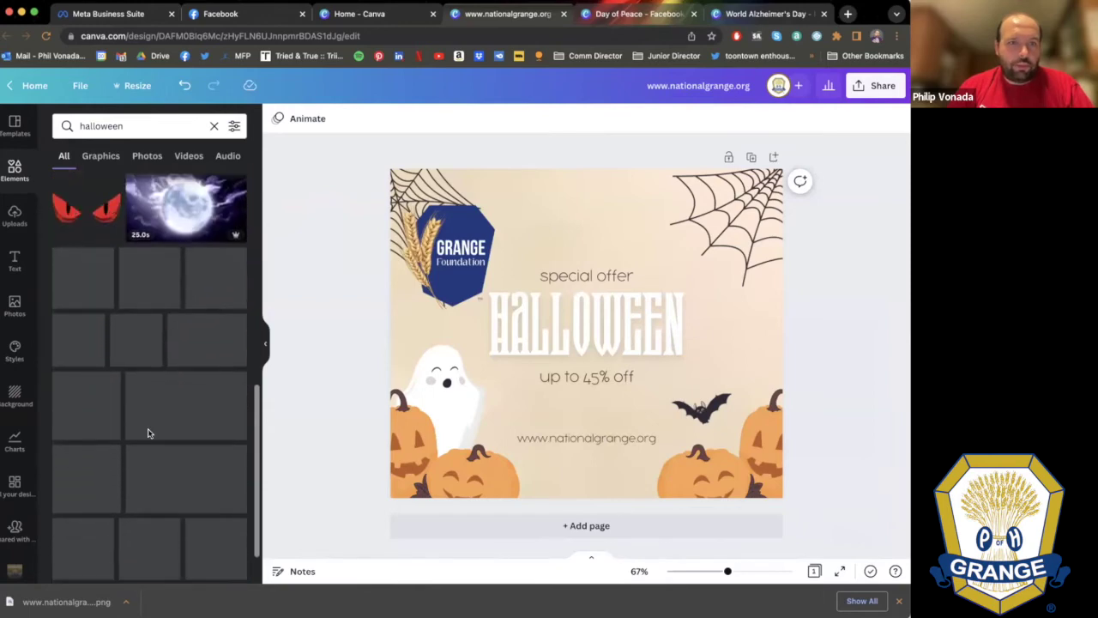
pyautogui.scroll(15, 148, 434)
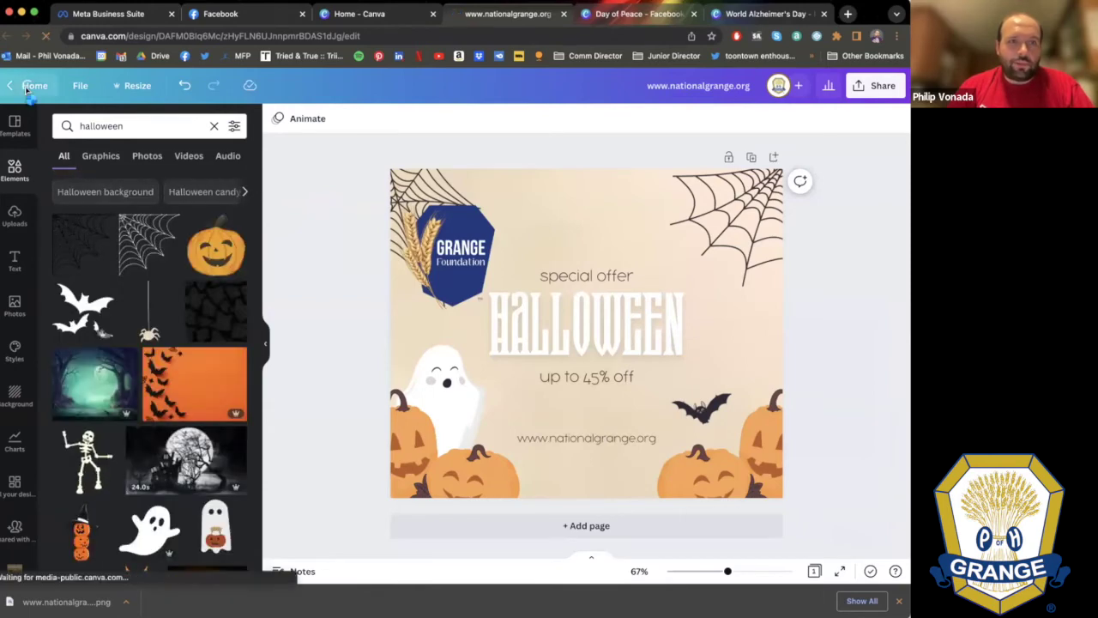
pyautogui.click(32, 86)
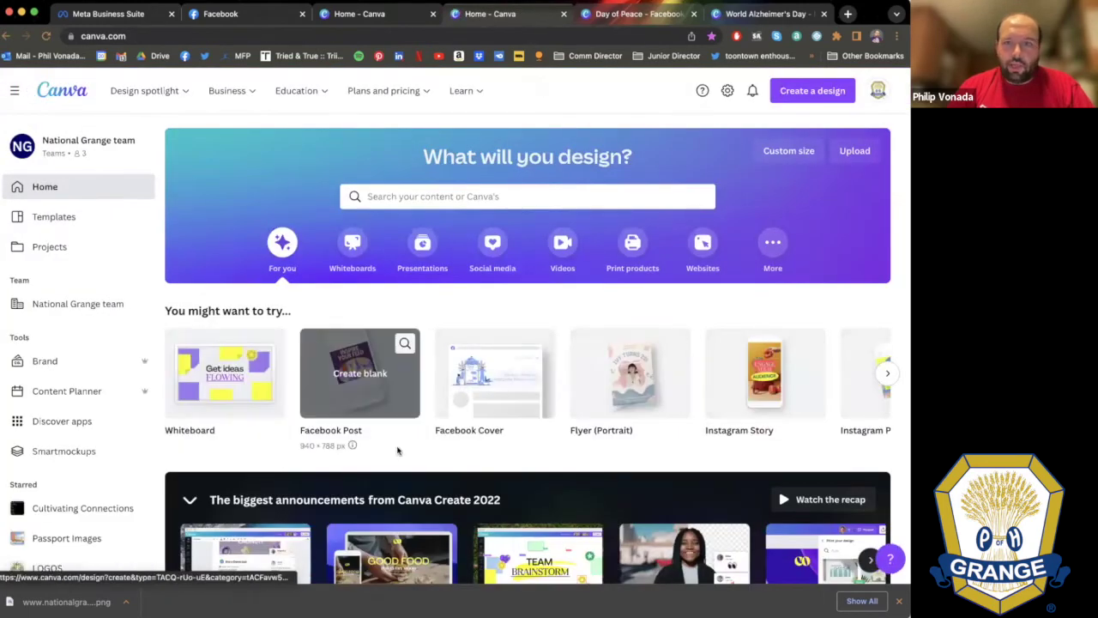
pyautogui.scroll(-10, 398, 451)
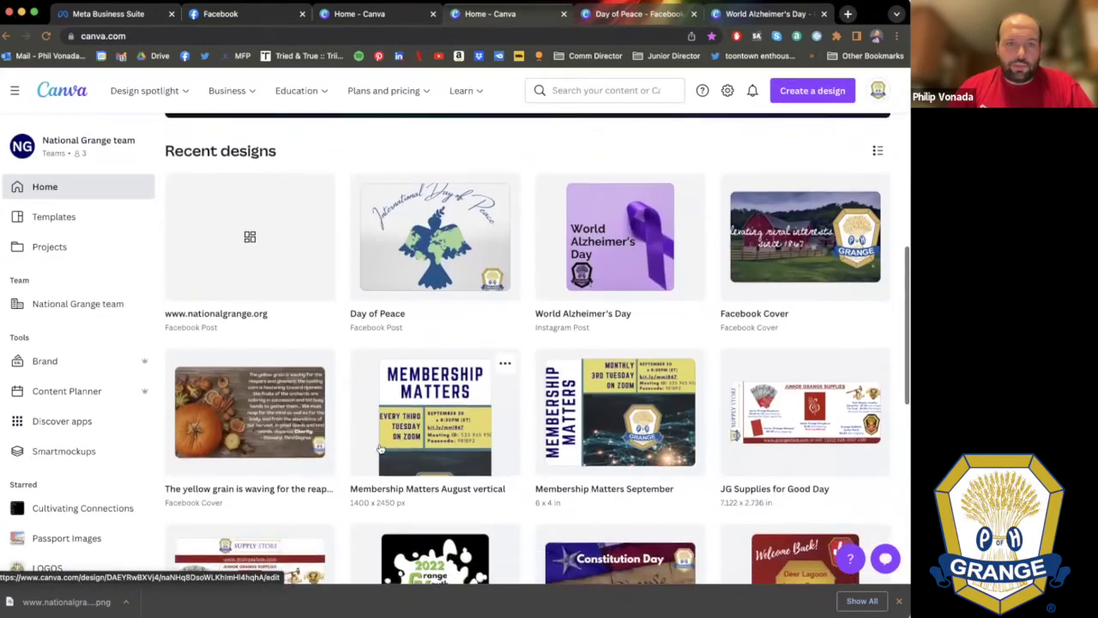
# Open the 'The yellow grain is waving' cover design, check the quote's font, then return to Facebook
pyautogui.click(275, 427)
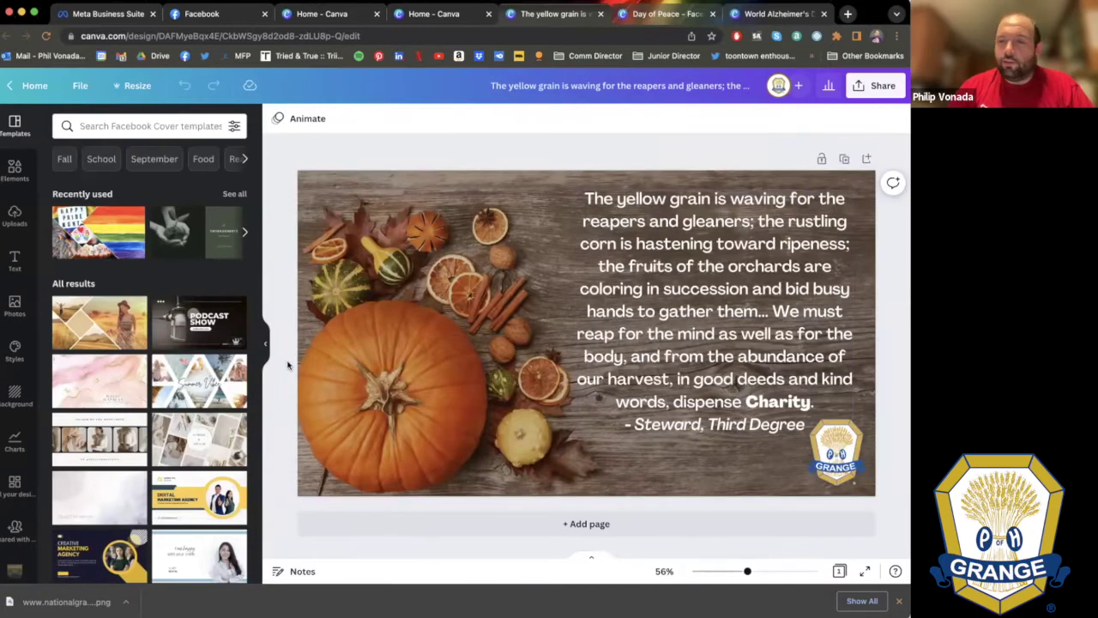
pyautogui.click(623, 349)
pyautogui.click(314, 120)
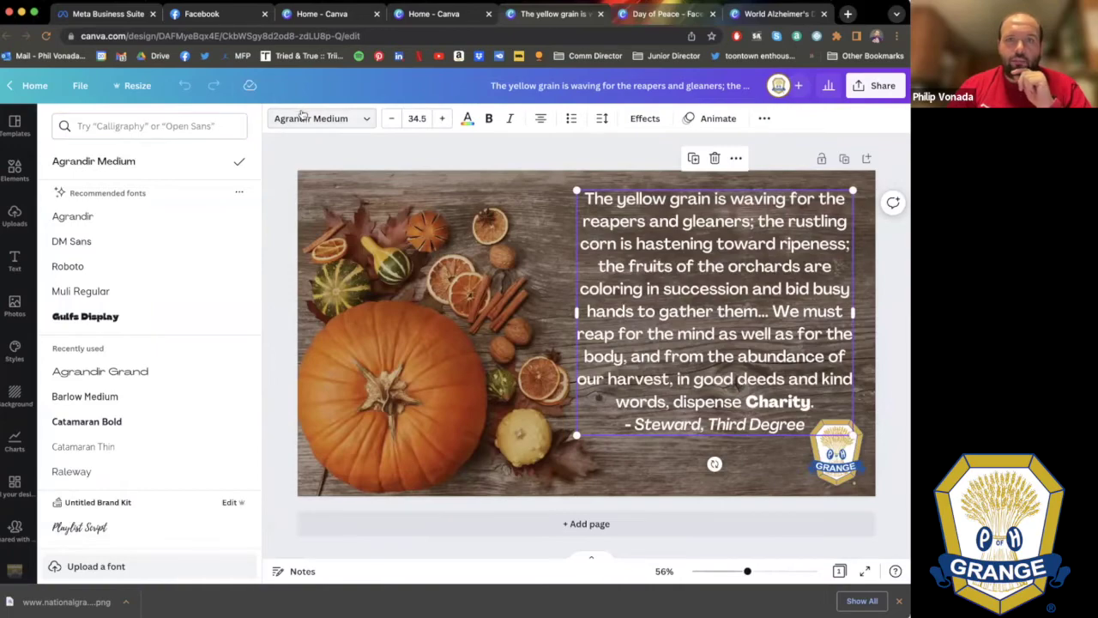
pyautogui.click(306, 119)
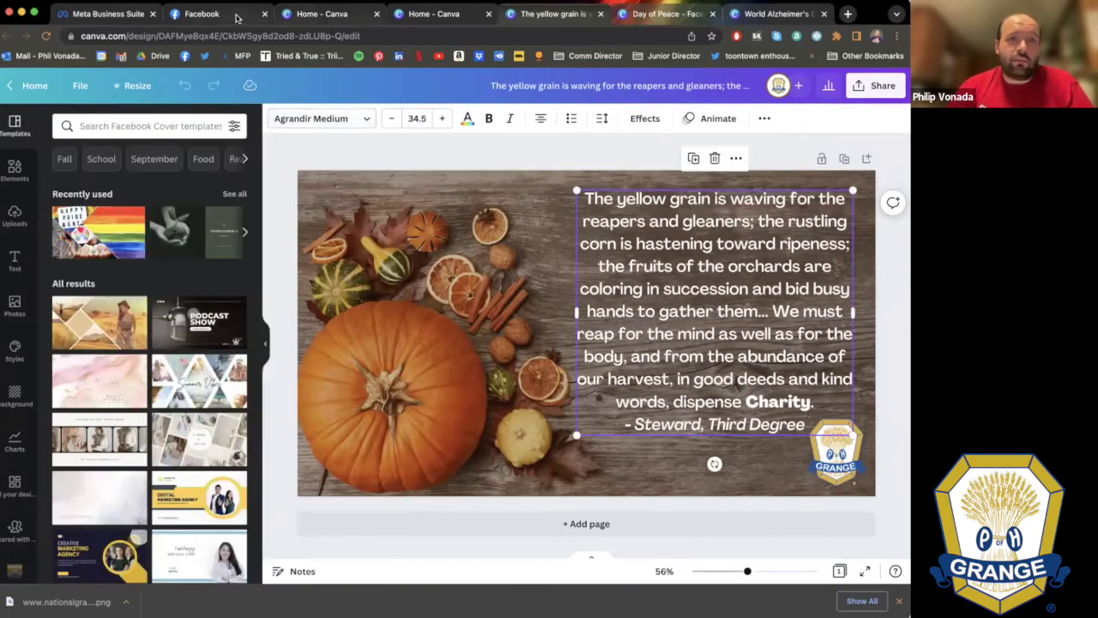
pyautogui.click(238, 17)
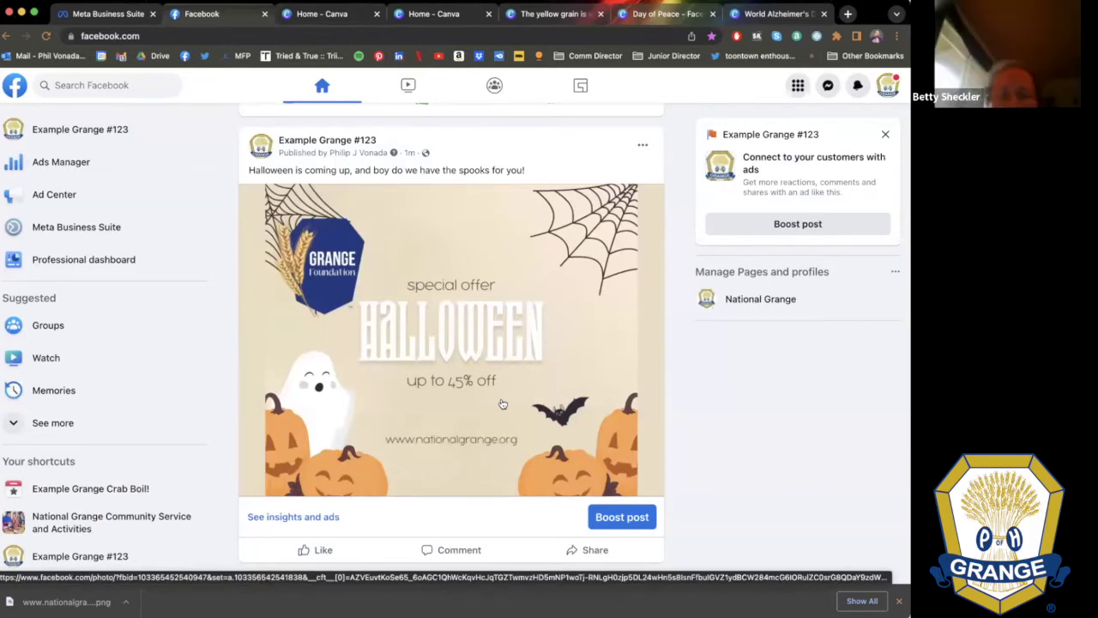
pyautogui.scroll(-1, 503, 403)
pyautogui.scroll(1, 503, 403)
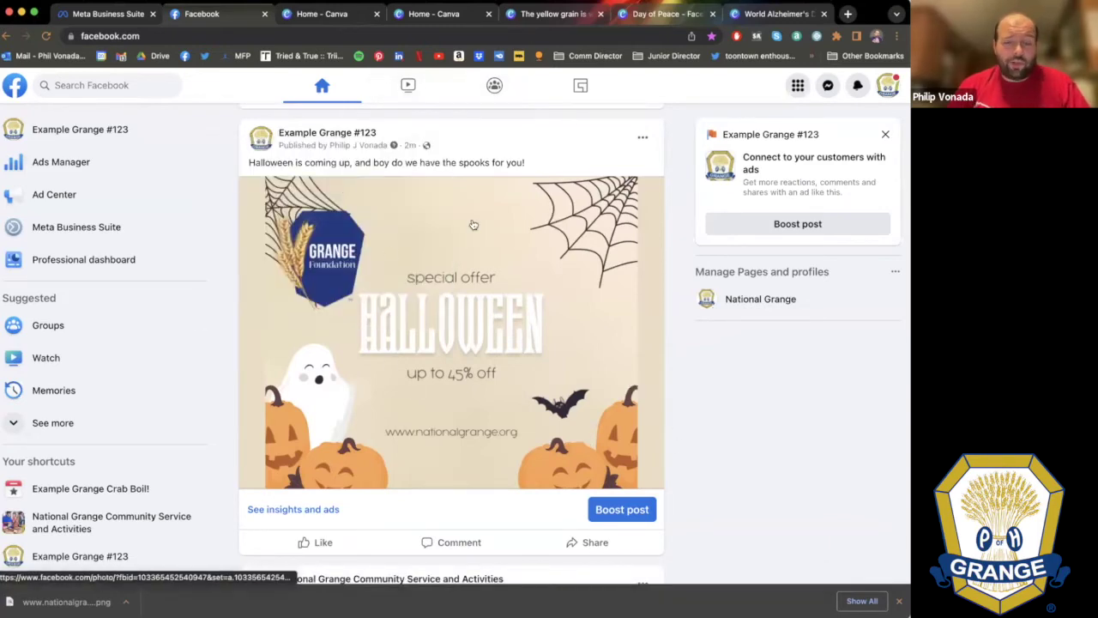
# Delete the Halloween graphic post on Example Grange #123 and confirm the deletion
pyautogui.click(644, 137)
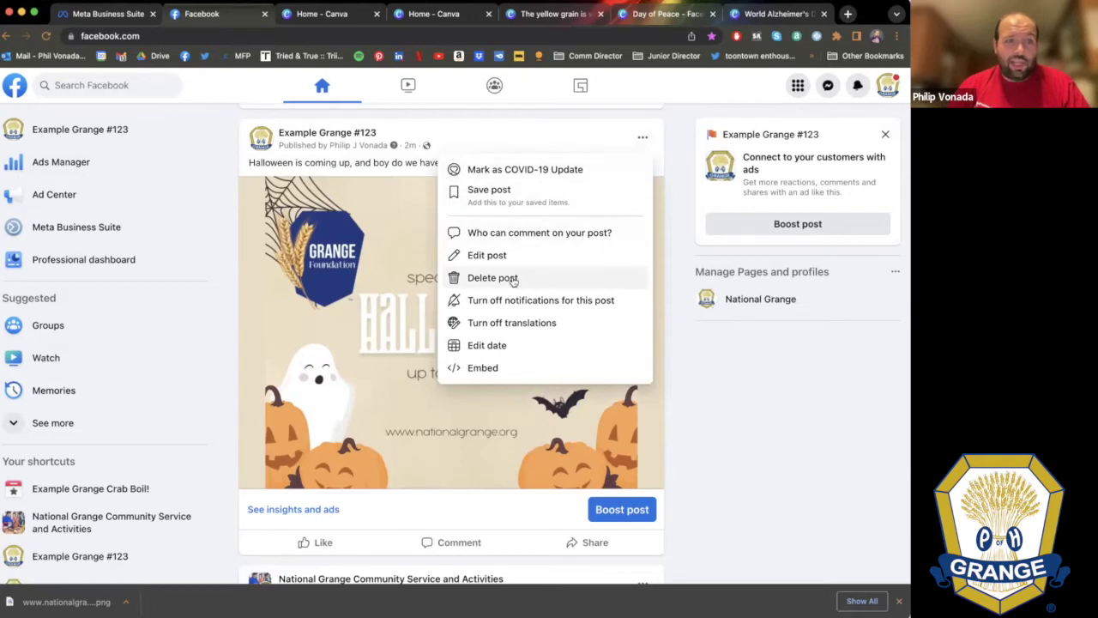
pyautogui.click(513, 279)
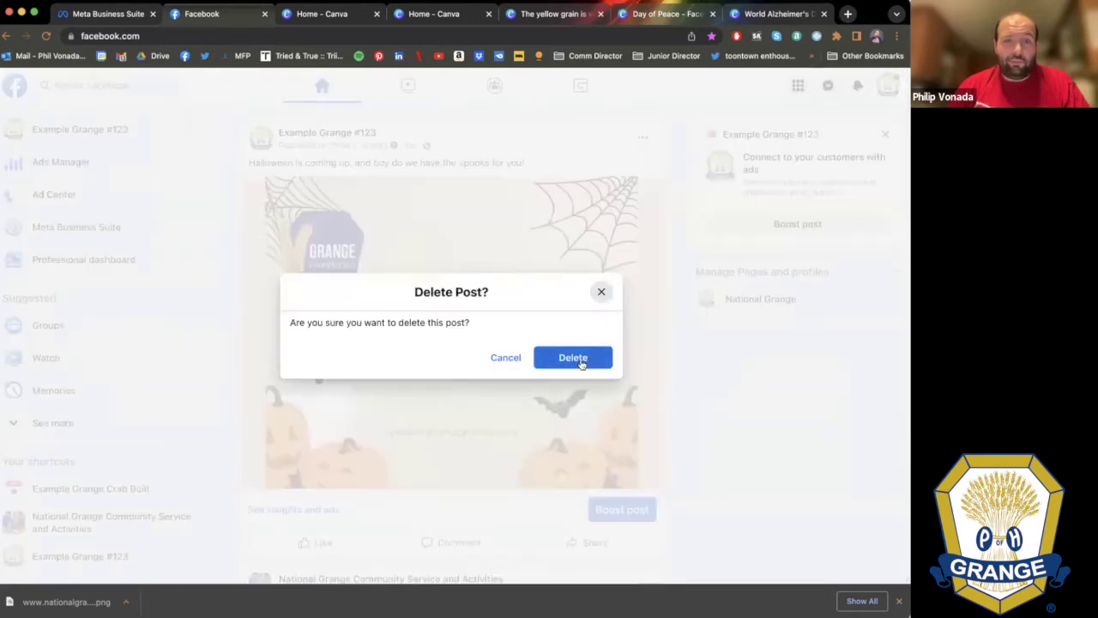
pyautogui.click(581, 360)
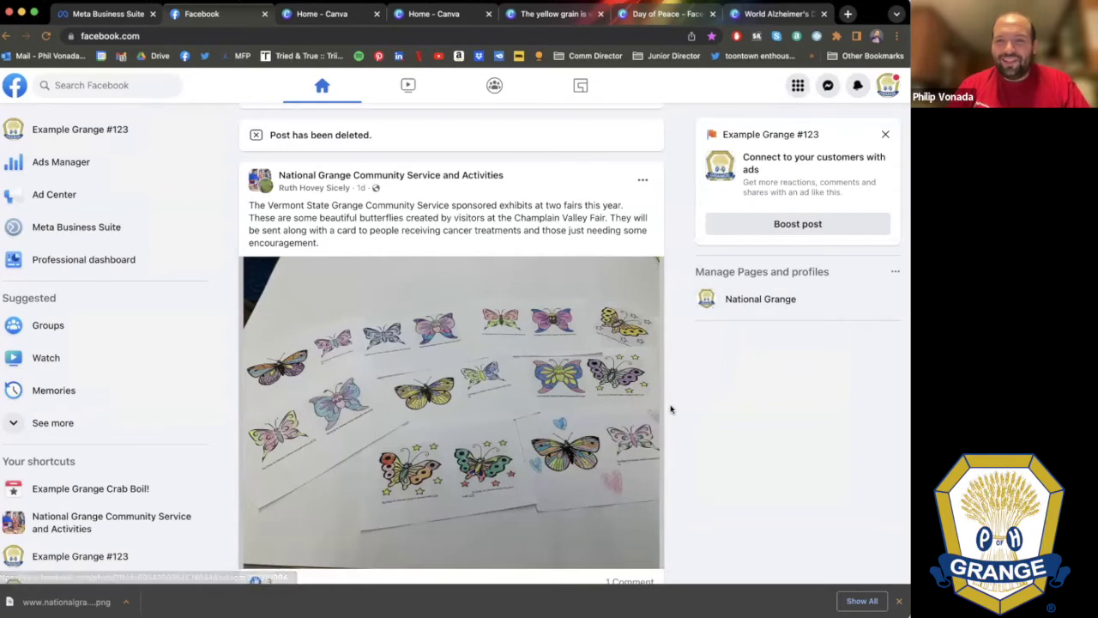
pyautogui.scroll(-1, 671, 409)
pyautogui.scroll(2, 671, 410)
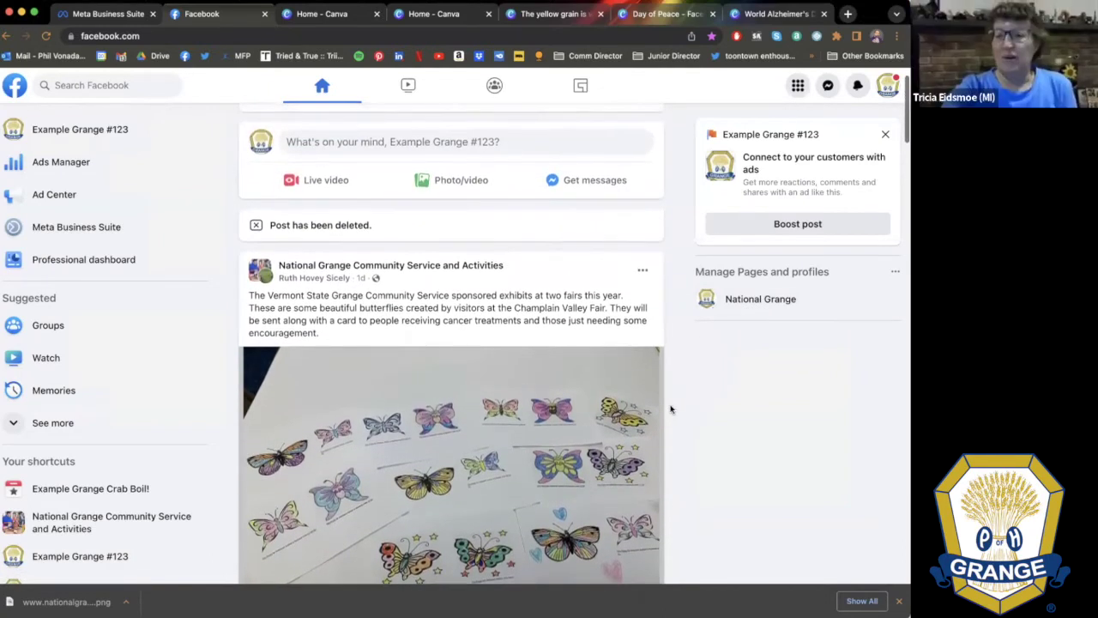
pyautogui.scroll(-2, 671, 409)
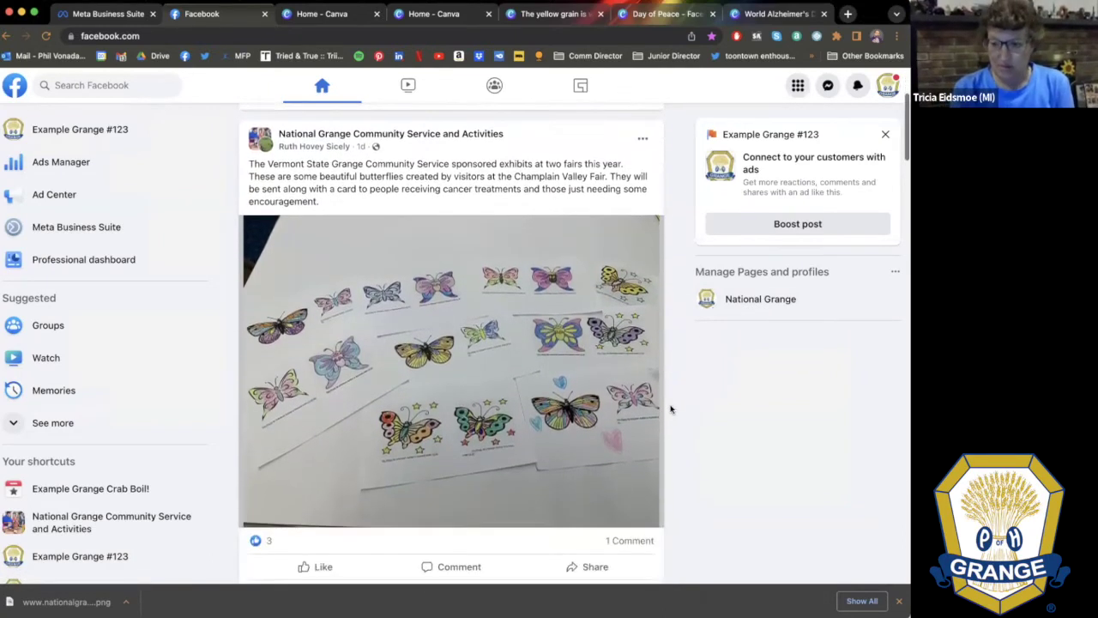
pyautogui.scroll(2, 671, 410)
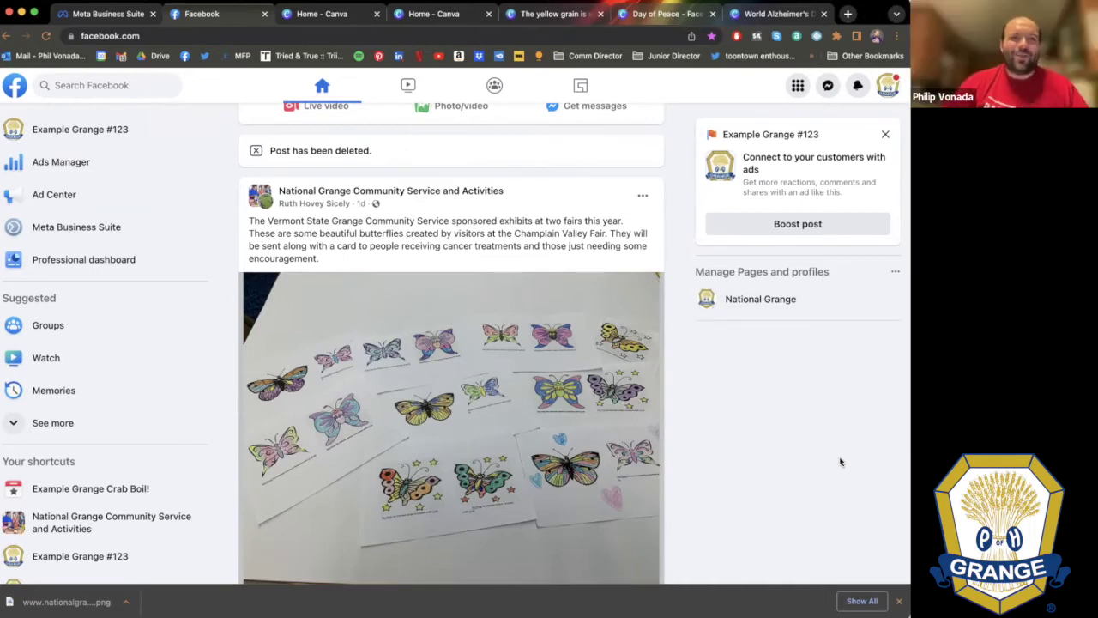
pyautogui.scroll(1, 840, 460)
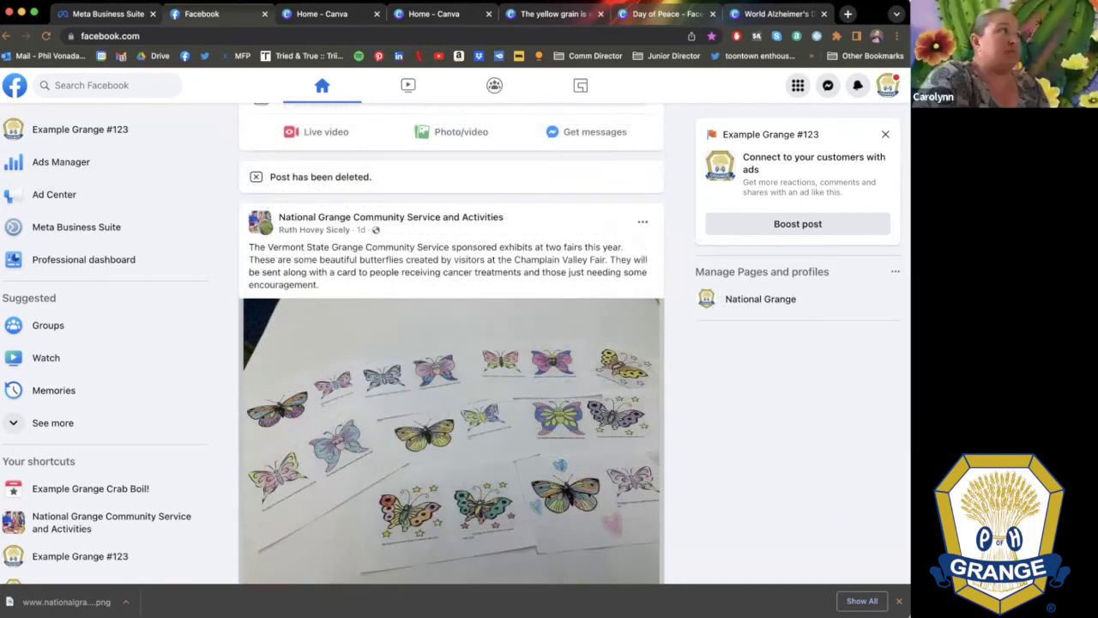
pyautogui.click(114, 86)
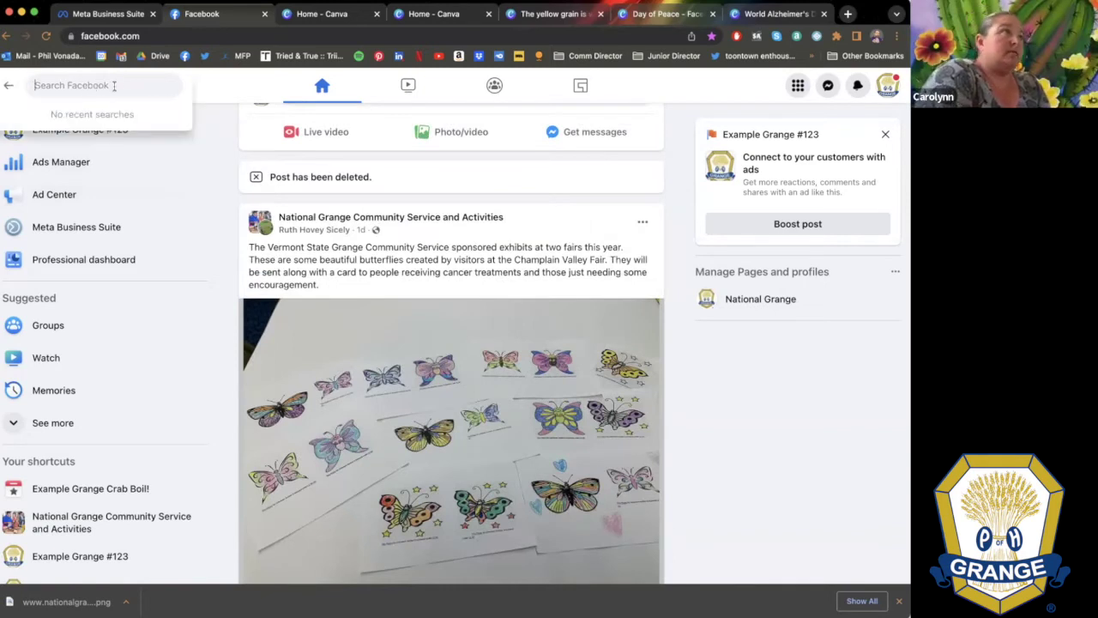
pyautogui.click(223, 155)
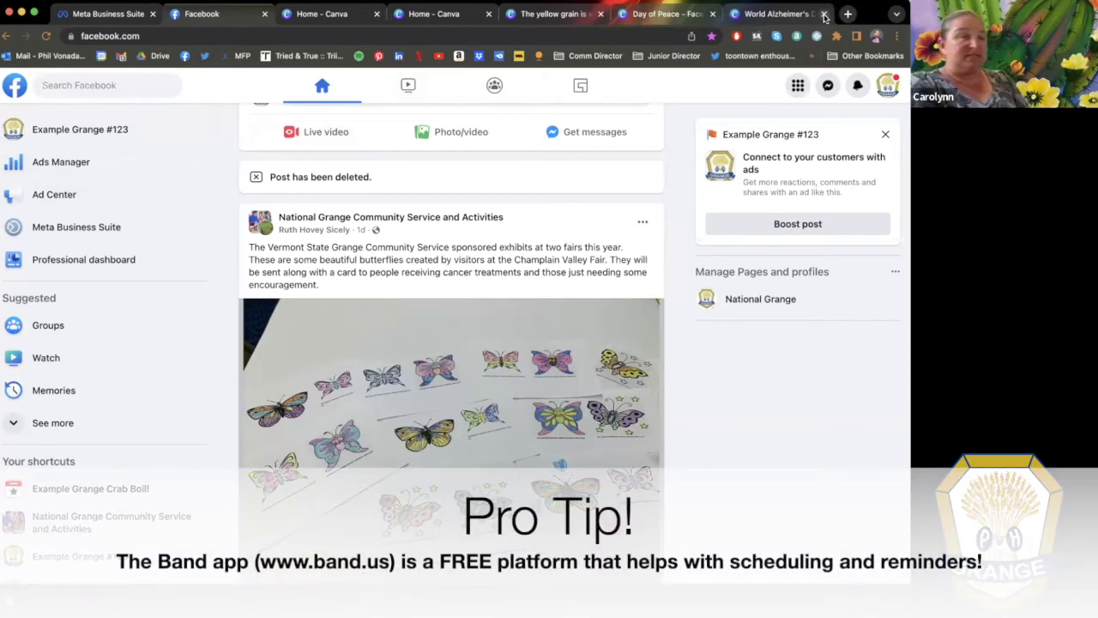
# Close the World Alzheimer's Day, Day of Peace, pumpkin quote and Canva home tabs without saving
pyautogui.click(824, 13)
pyautogui.click(824, 14)
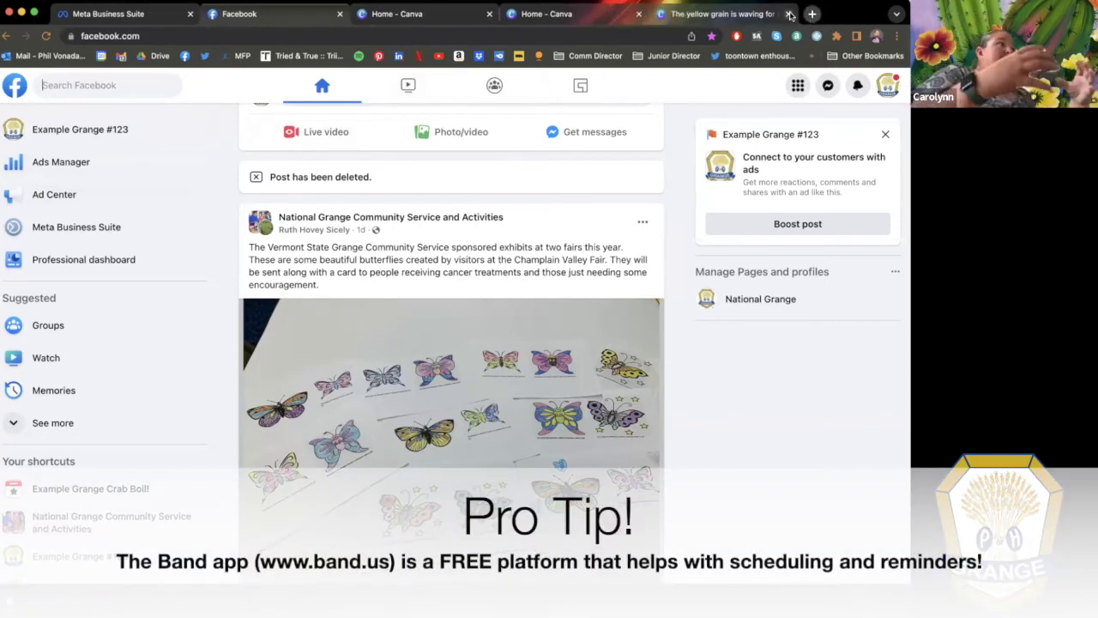
pyautogui.click(788, 15)
pyautogui.press('Return')
pyautogui.click(638, 14)
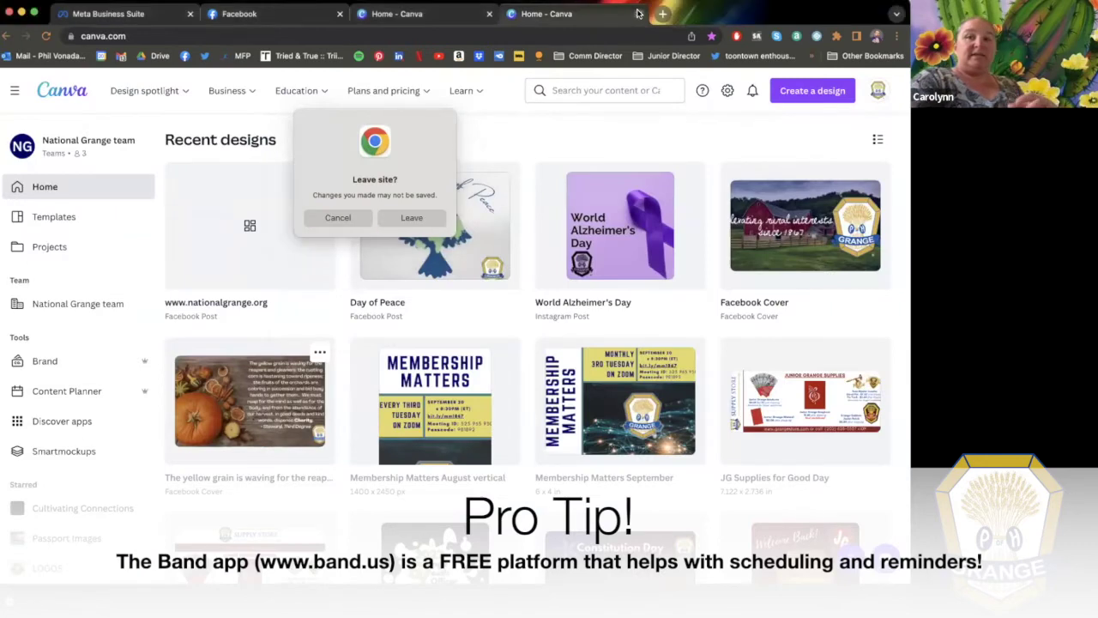
pyautogui.click(490, 14)
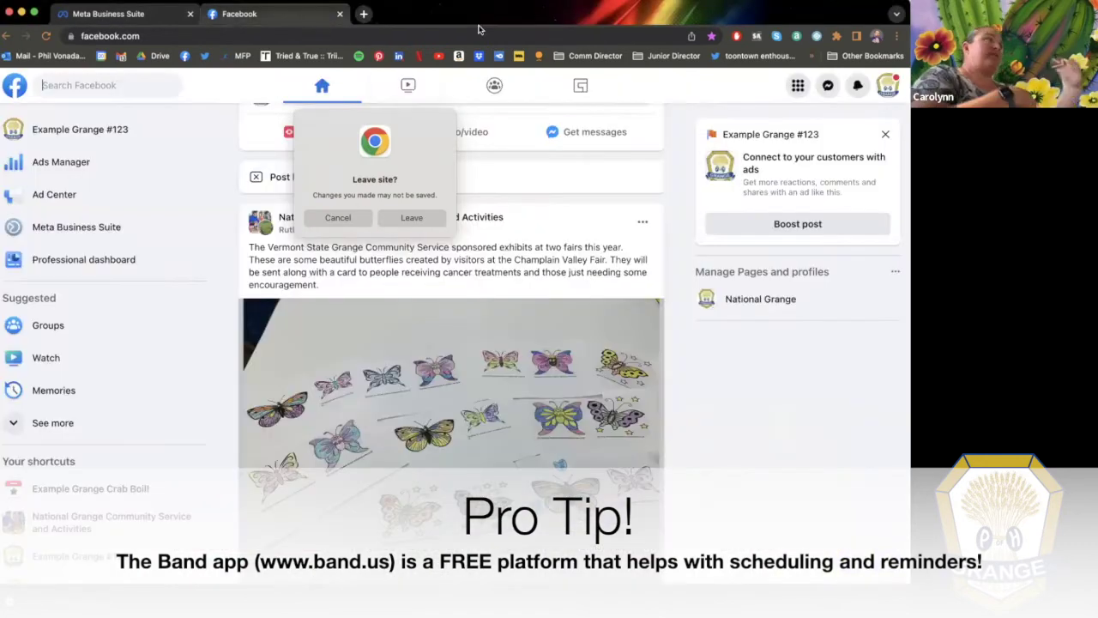
pyautogui.click(339, 218)
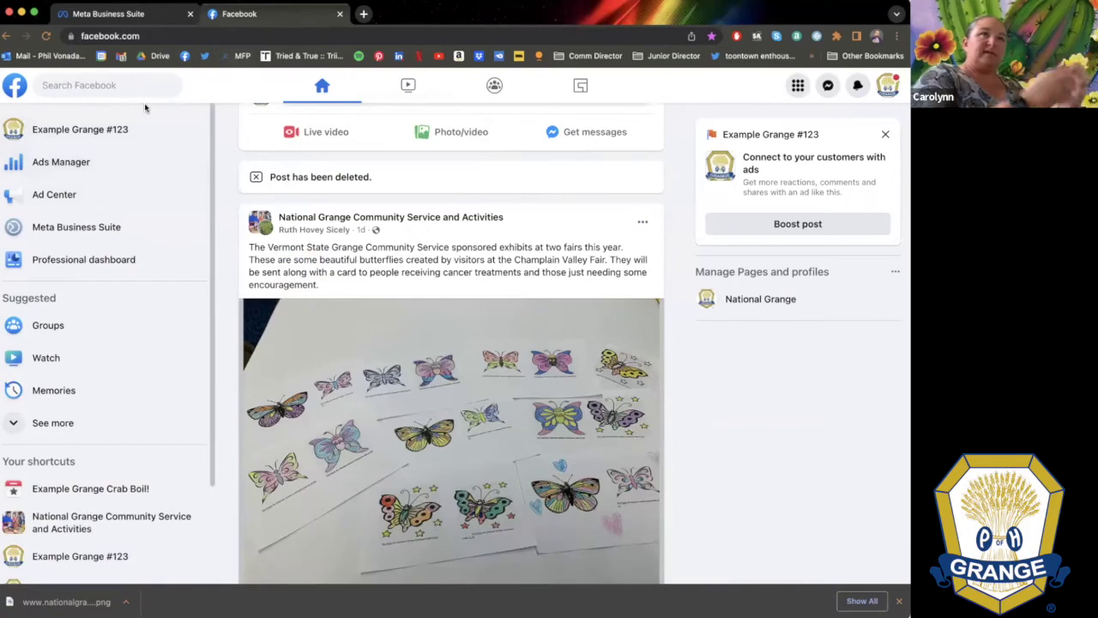
pyautogui.click(103, 85)
pyautogui.write('battle born sto')
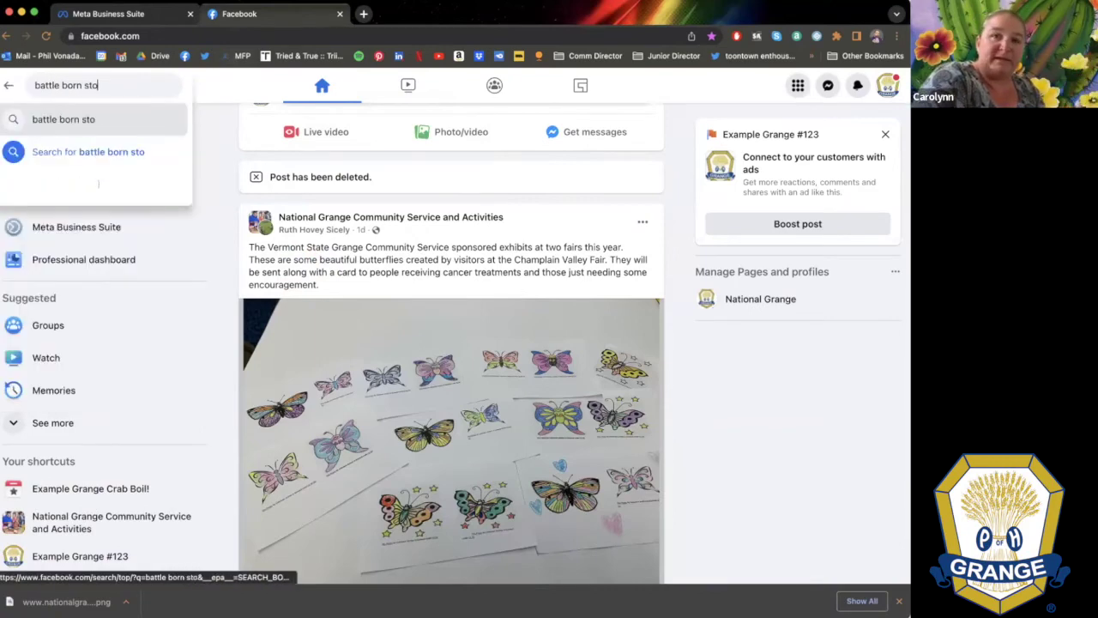
pyautogui.write('ckton')
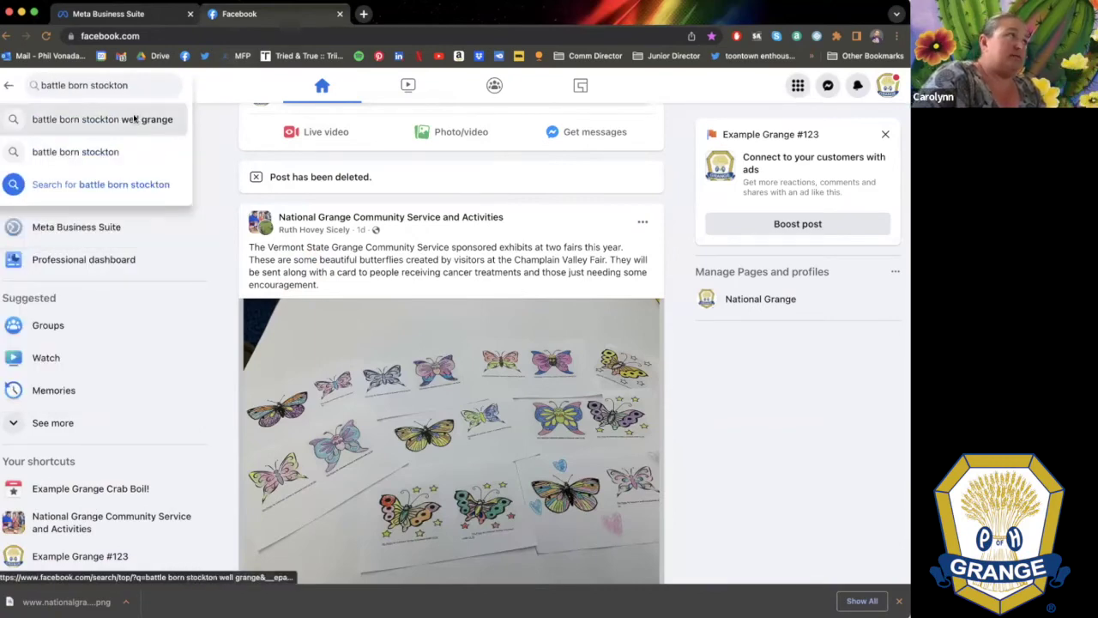
pyautogui.click(133, 119)
pyautogui.click(426, 144)
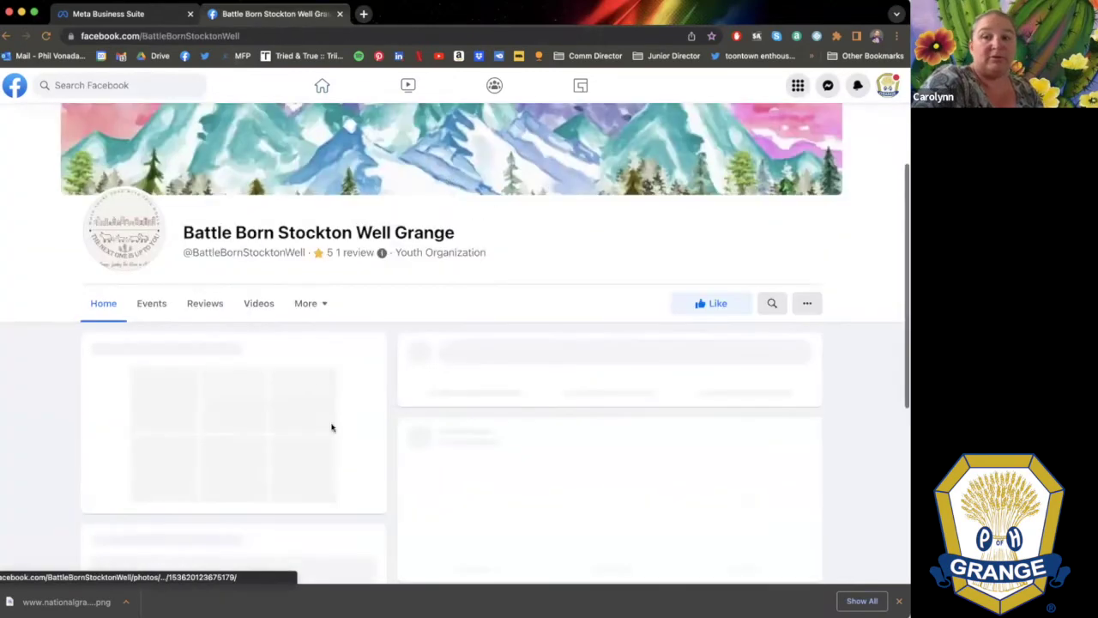
pyautogui.scroll(-3, 444, 383)
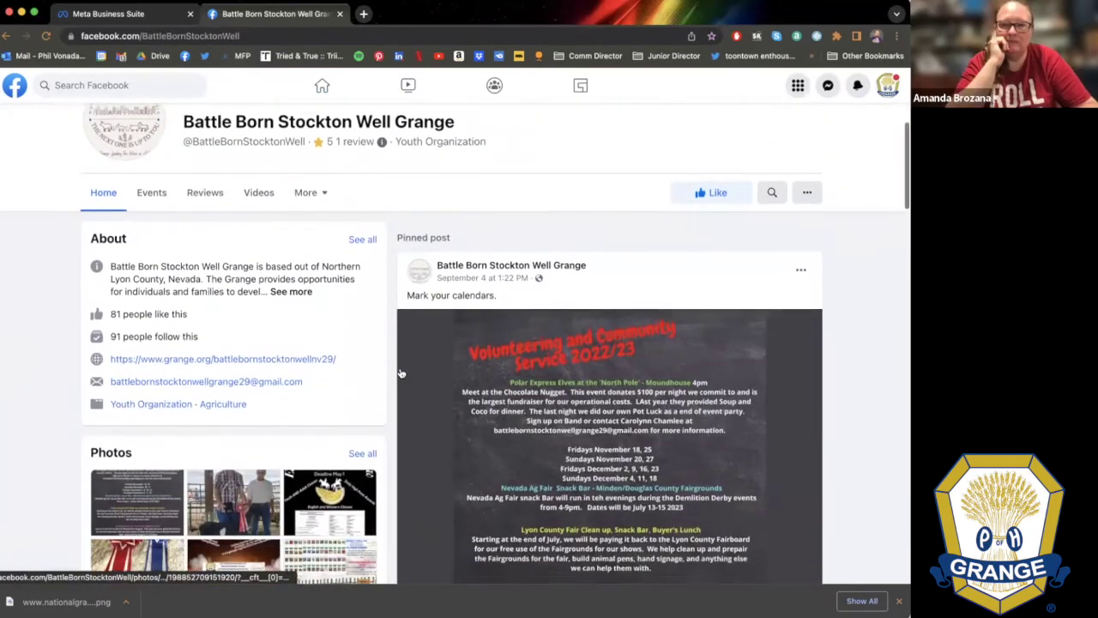
pyautogui.scroll(-3, 401, 373)
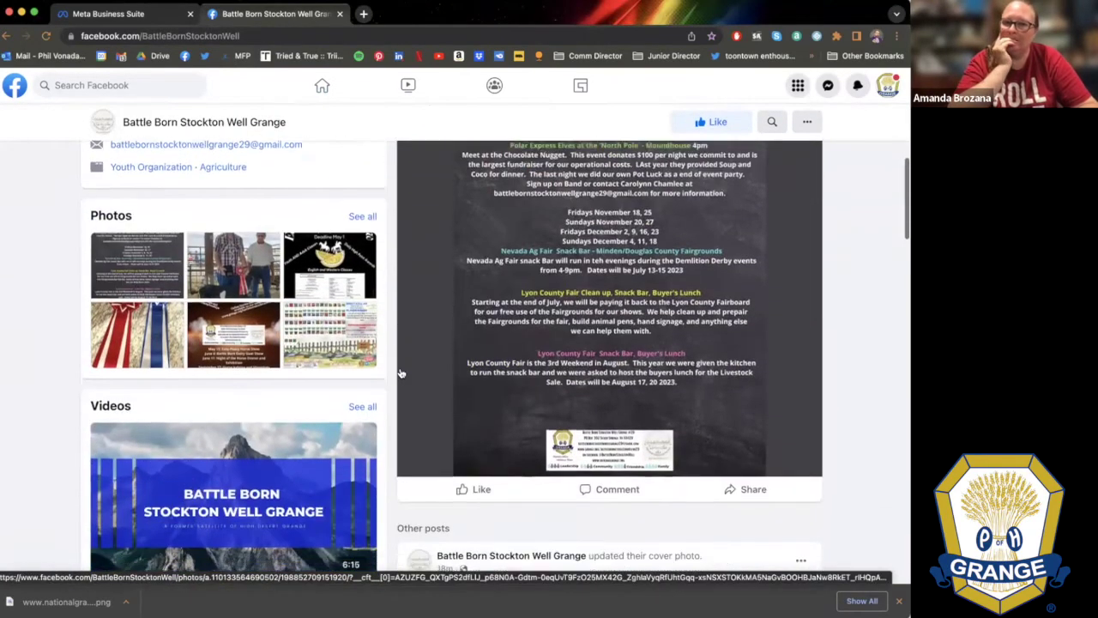
pyautogui.scroll(-6, 401, 373)
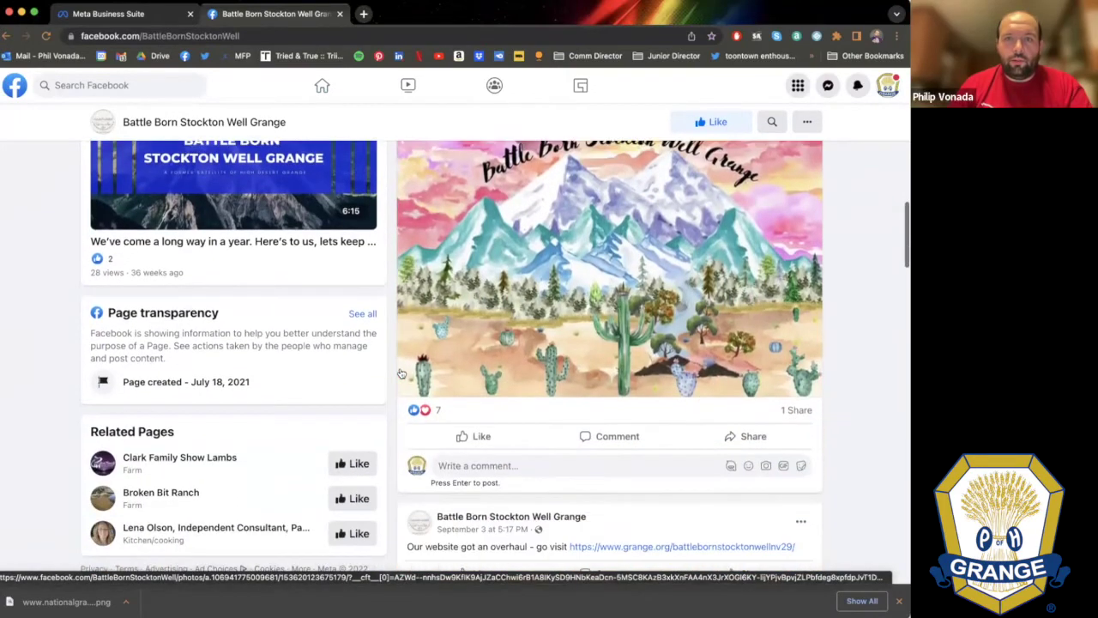
pyautogui.scroll(1, 400, 373)
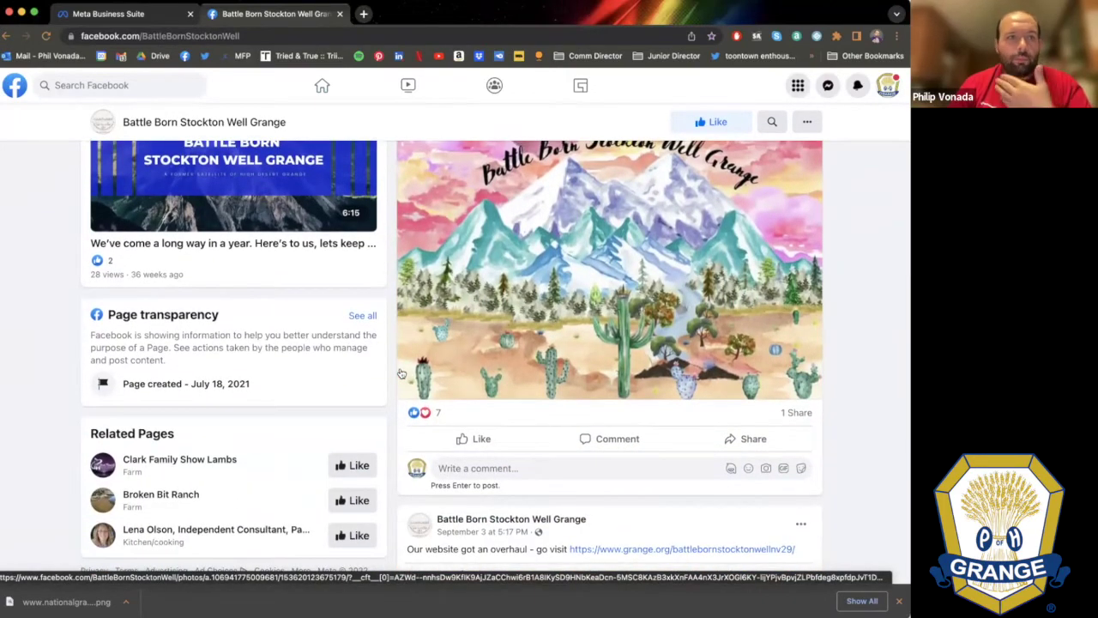
pyautogui.scroll(4, 400, 373)
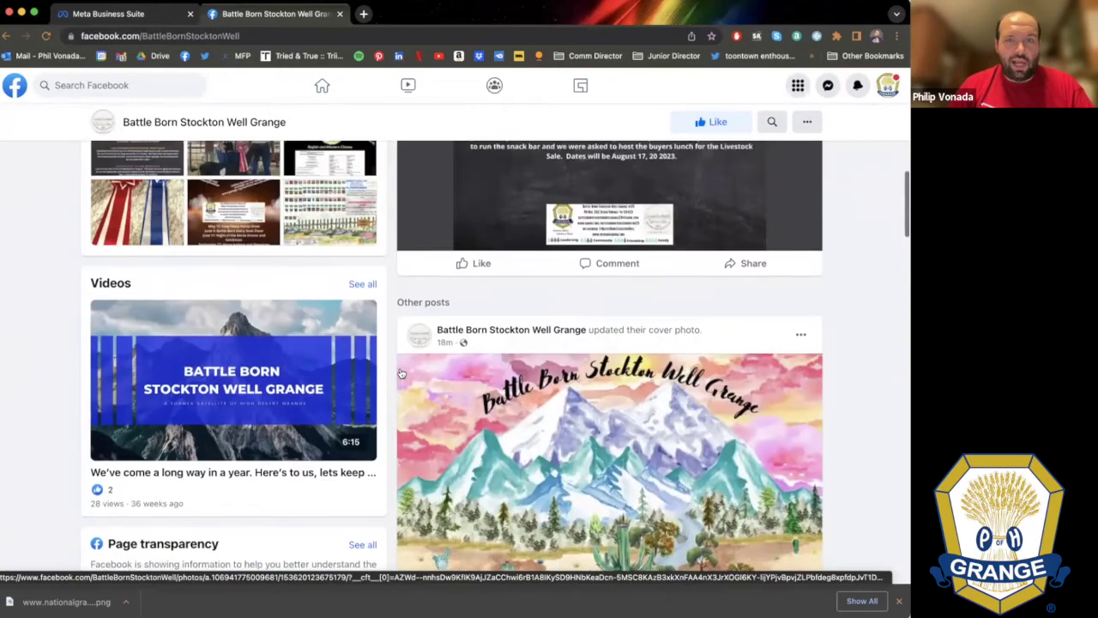
pyautogui.scroll(-3, 401, 374)
pyautogui.scroll(-3, 401, 373)
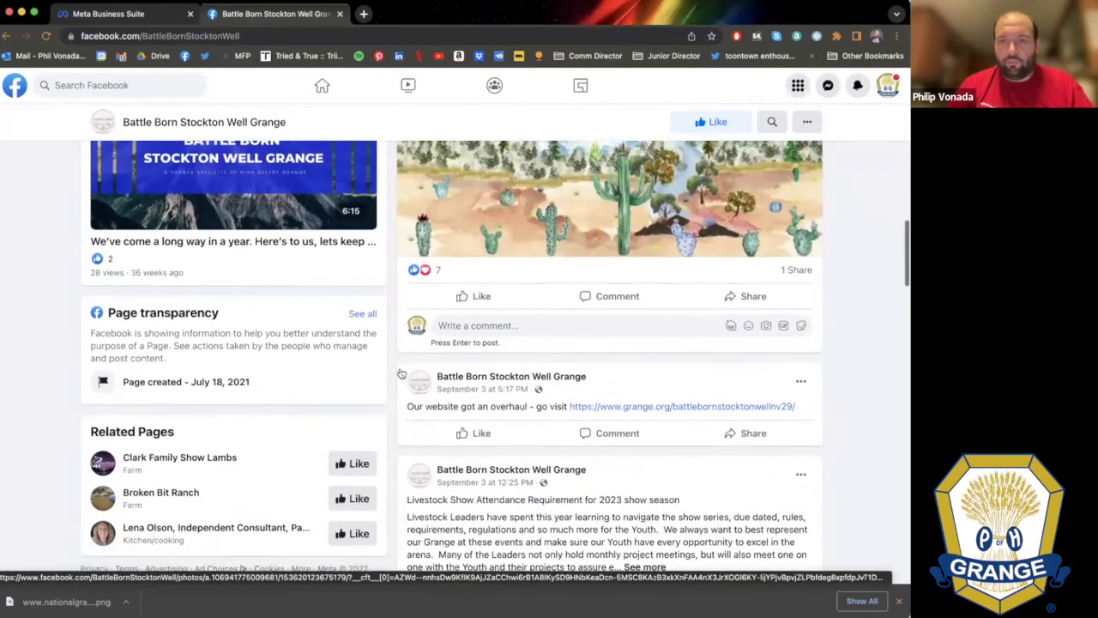
pyautogui.scroll(-2, 401, 373)
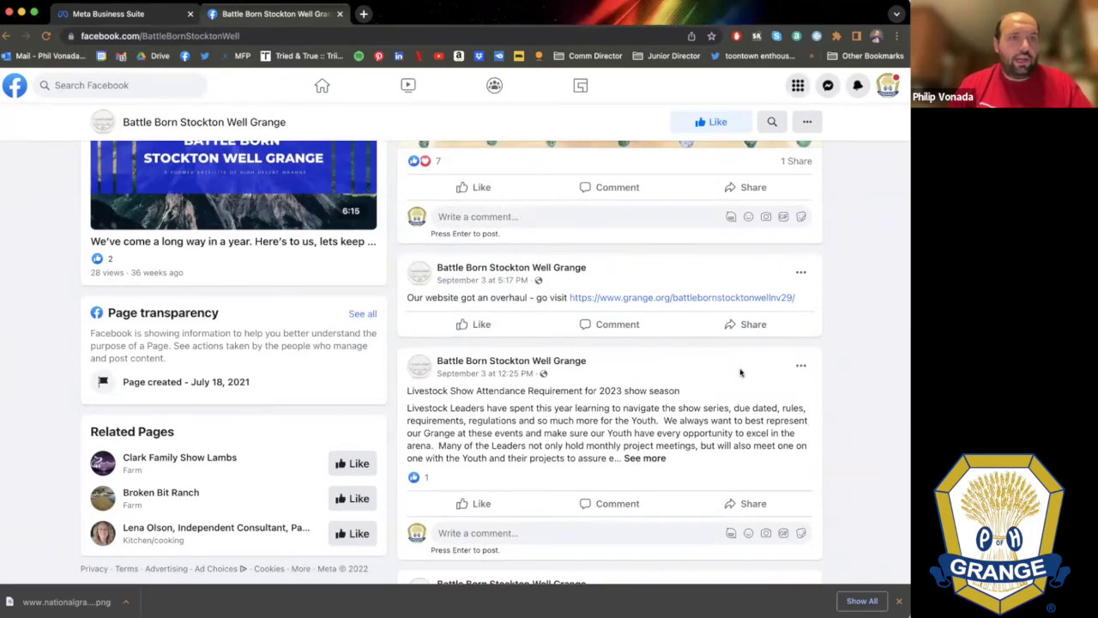
pyautogui.scroll(-1, 740, 371)
pyautogui.scroll(-1, 739, 369)
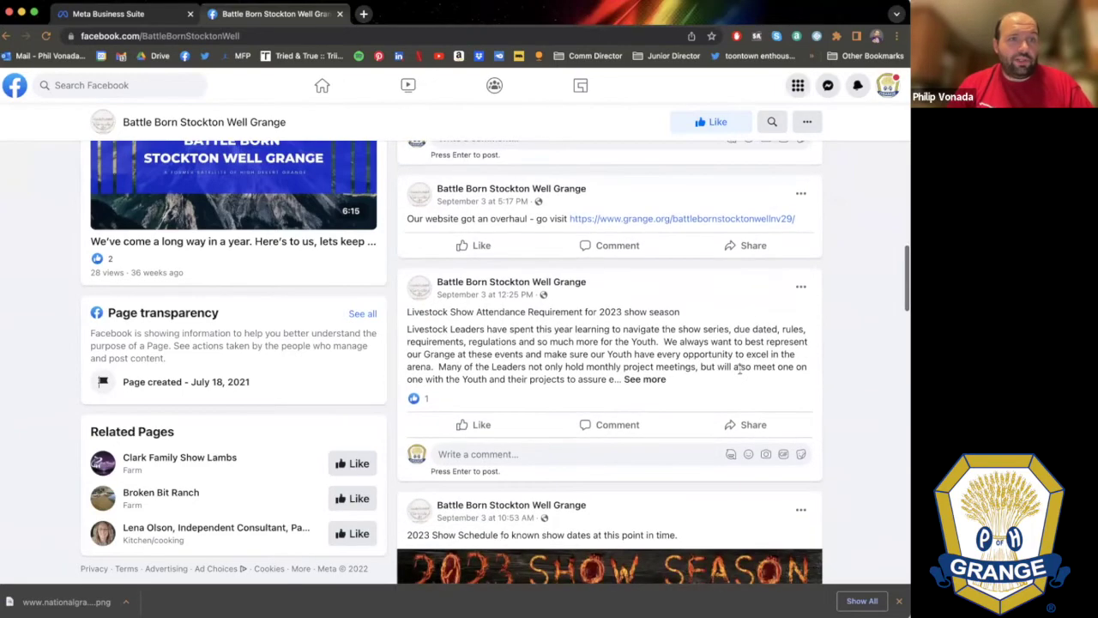
pyautogui.scroll(-1, 740, 369)
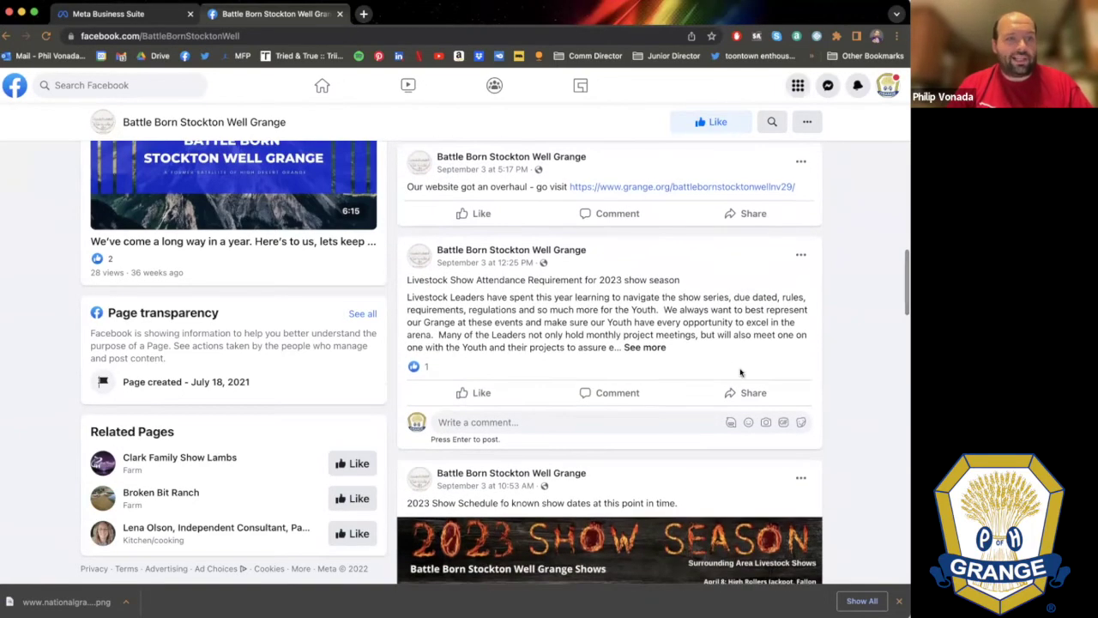
pyautogui.scroll(-3, 740, 369)
pyautogui.scroll(-3, 741, 372)
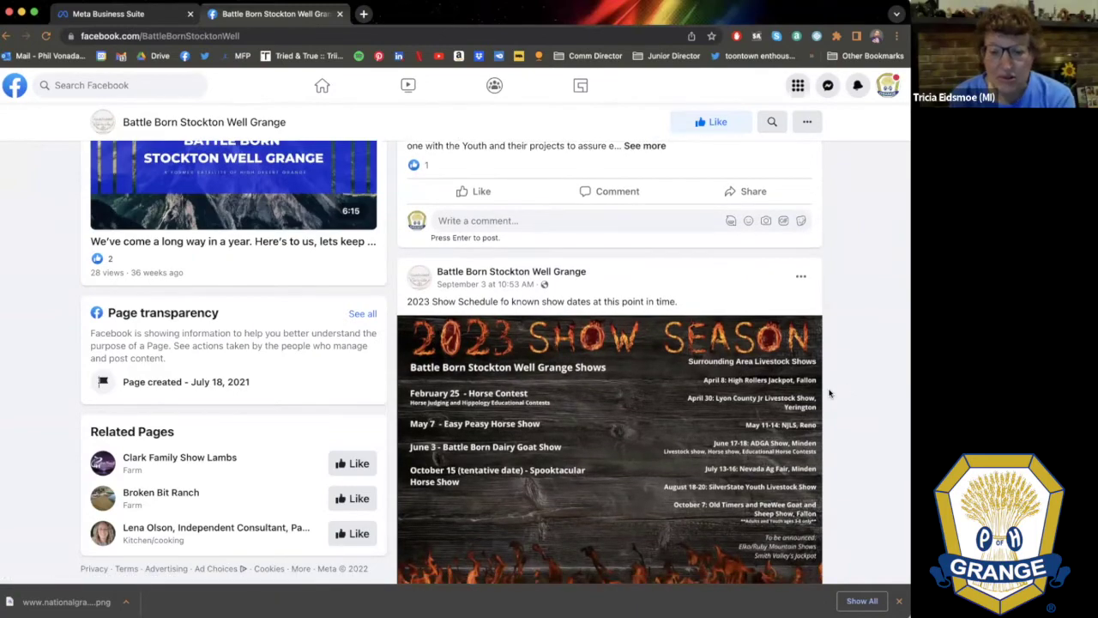
pyautogui.scroll(10, 829, 393)
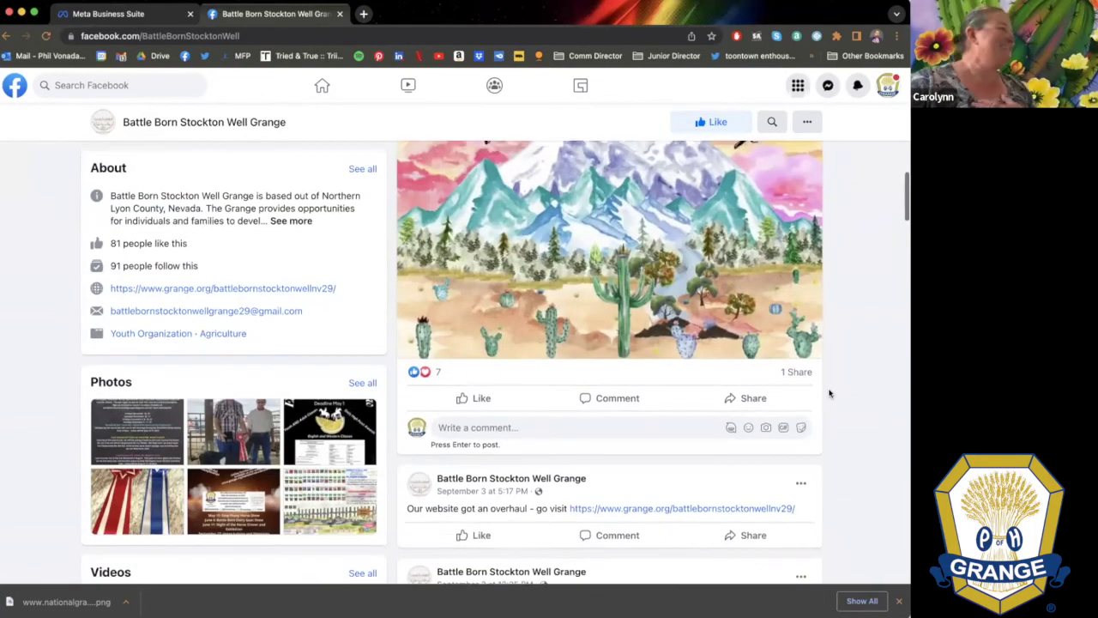
pyautogui.scroll(3, 829, 394)
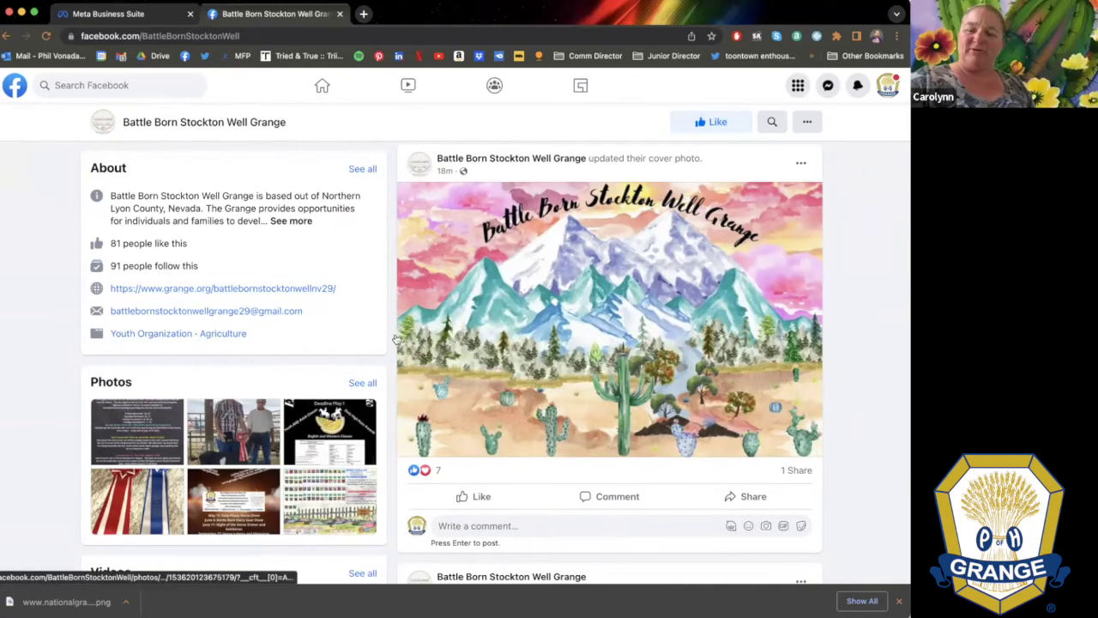
pyautogui.scroll(5, 397, 339)
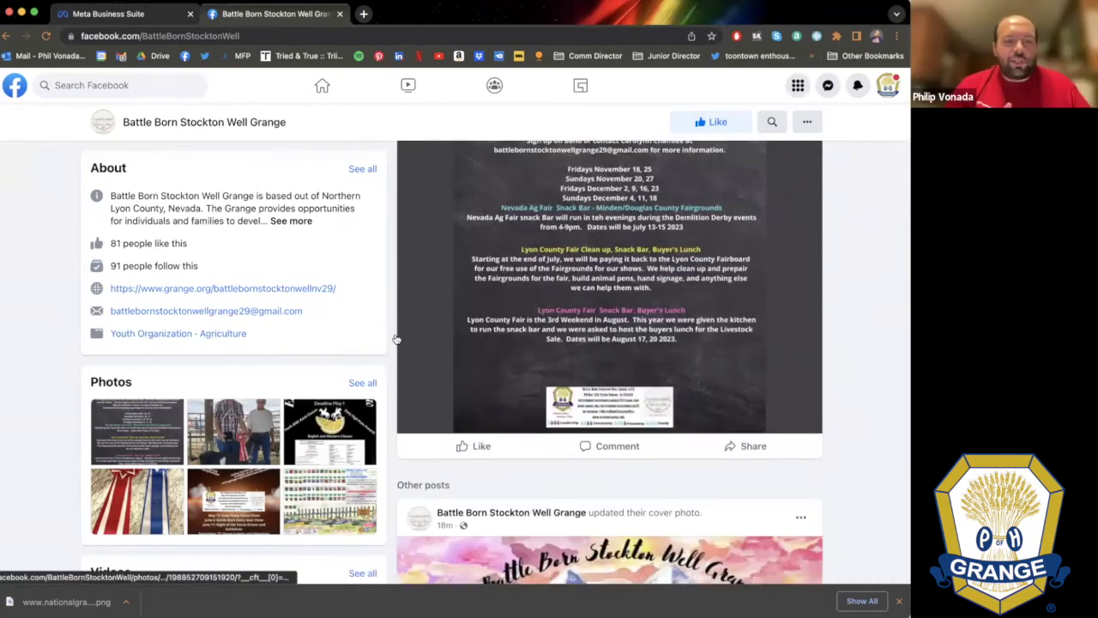
pyautogui.scroll(5, 385, 312)
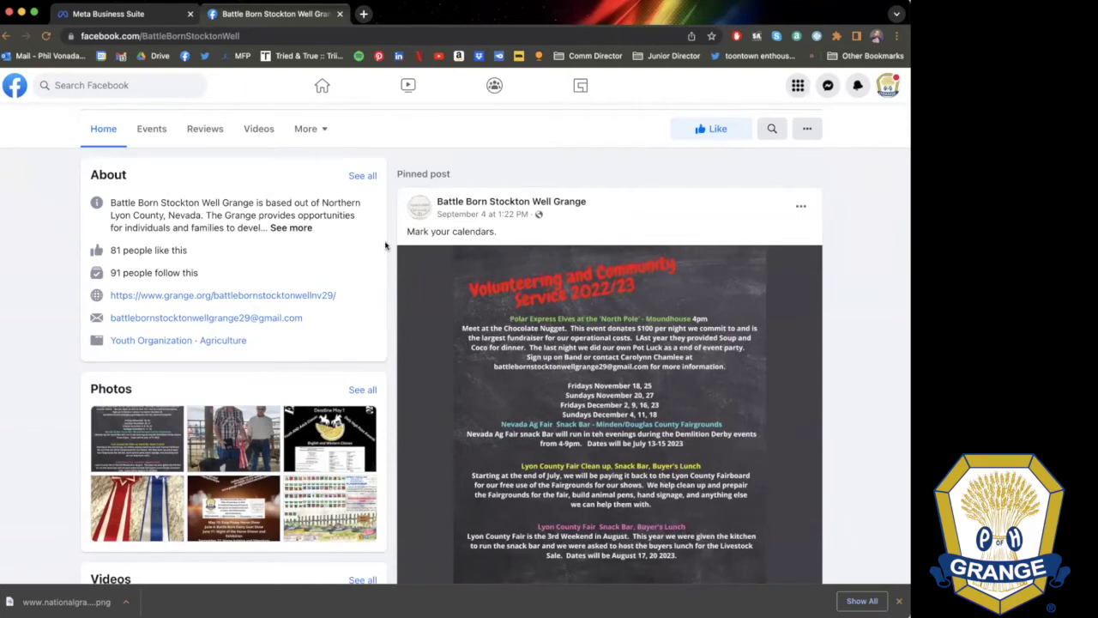
pyautogui.scroll(6, 385, 244)
pyautogui.scroll(2, 385, 245)
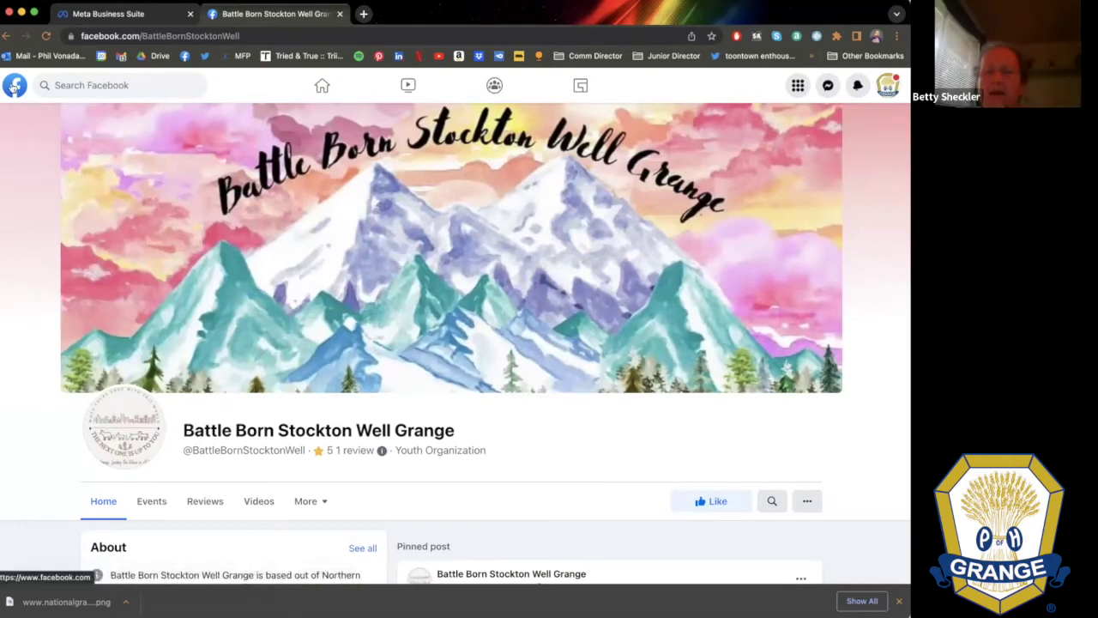
# Go back to the home feed, start a search for 'oregon', then abandon it
pyautogui.click(14, 86)
pyautogui.click(89, 85)
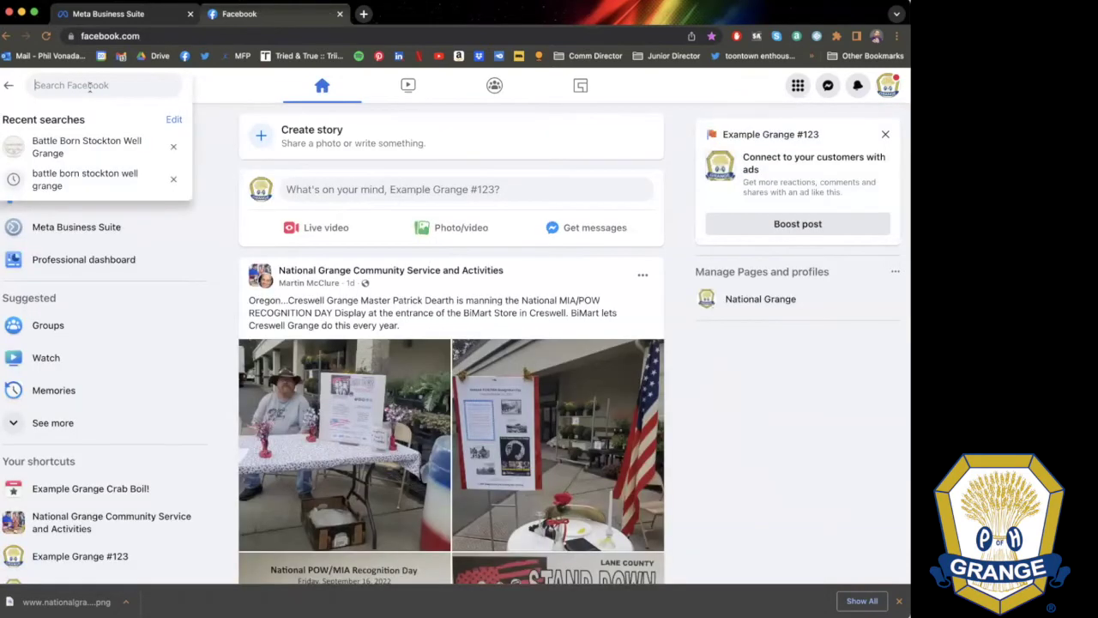
pyautogui.write('oregon')
pyautogui.press('BackSpace')
pyautogui.press('BackSpace')
pyautogui.press('BackSpace')
pyautogui.press('BackSpace')
pyautogui.press('BackSpace')
pyautogui.press('BackSpace')
pyautogui.click(223, 217)
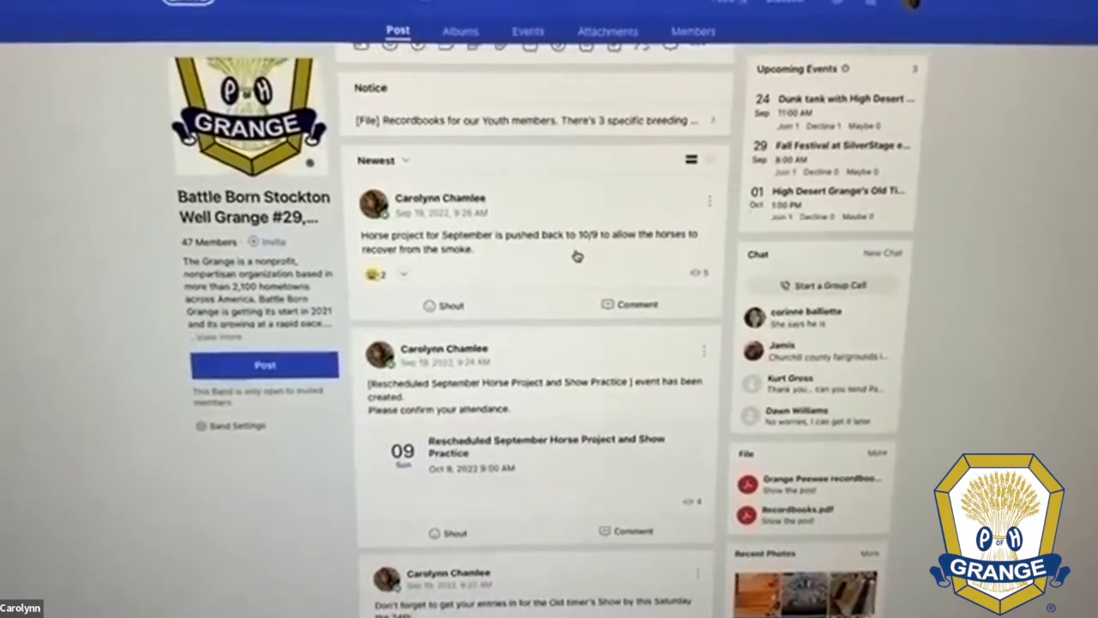
pyautogui.scroll(-1, 564, 254)
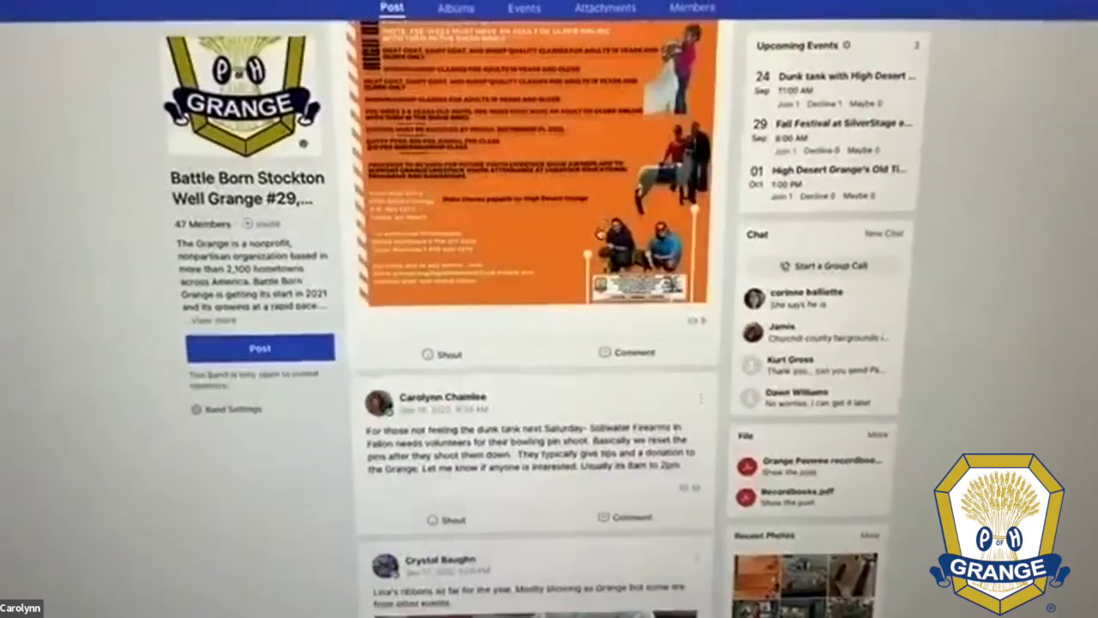
pyautogui.scroll(-1, 603, 233)
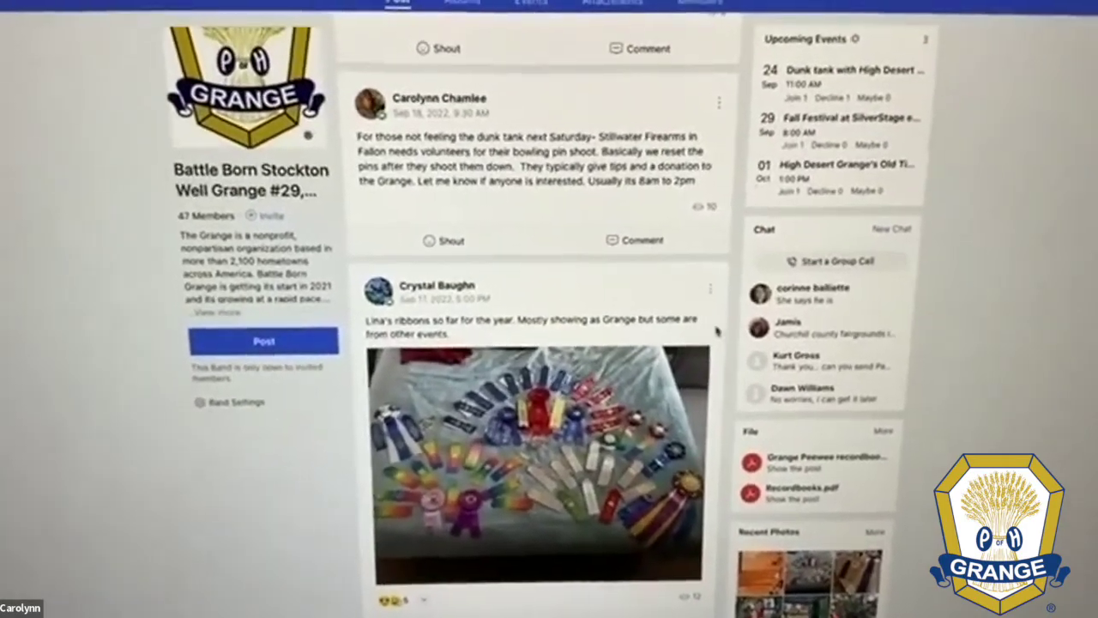
pyautogui.scroll(10, 528, 401)
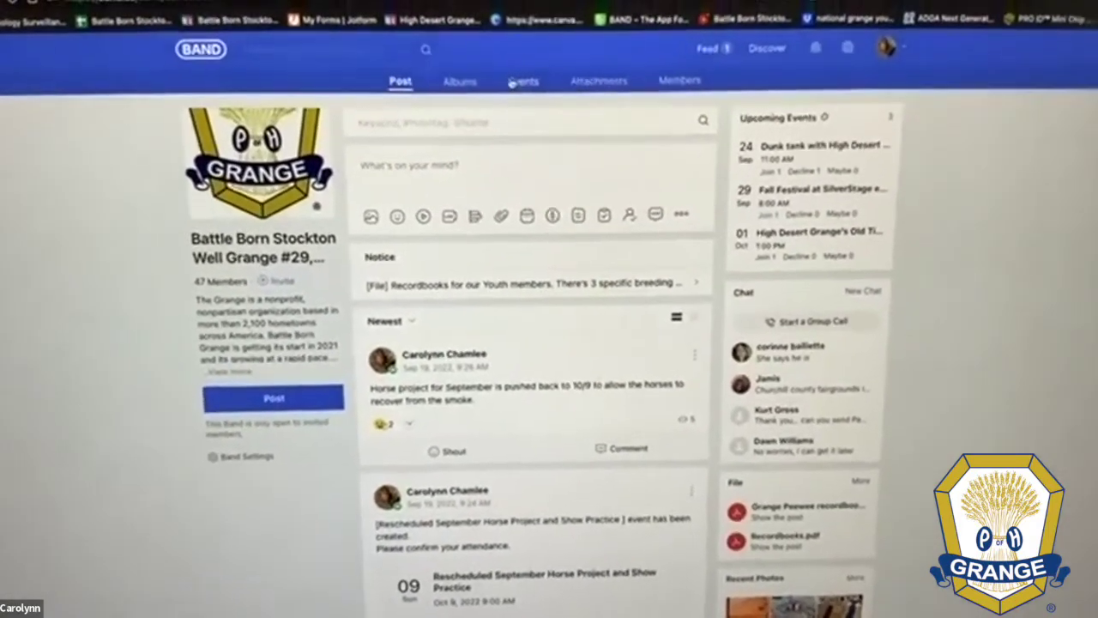
# Mark Join on the Archery Project event in the Events calendar and save it
pyautogui.click(526, 74)
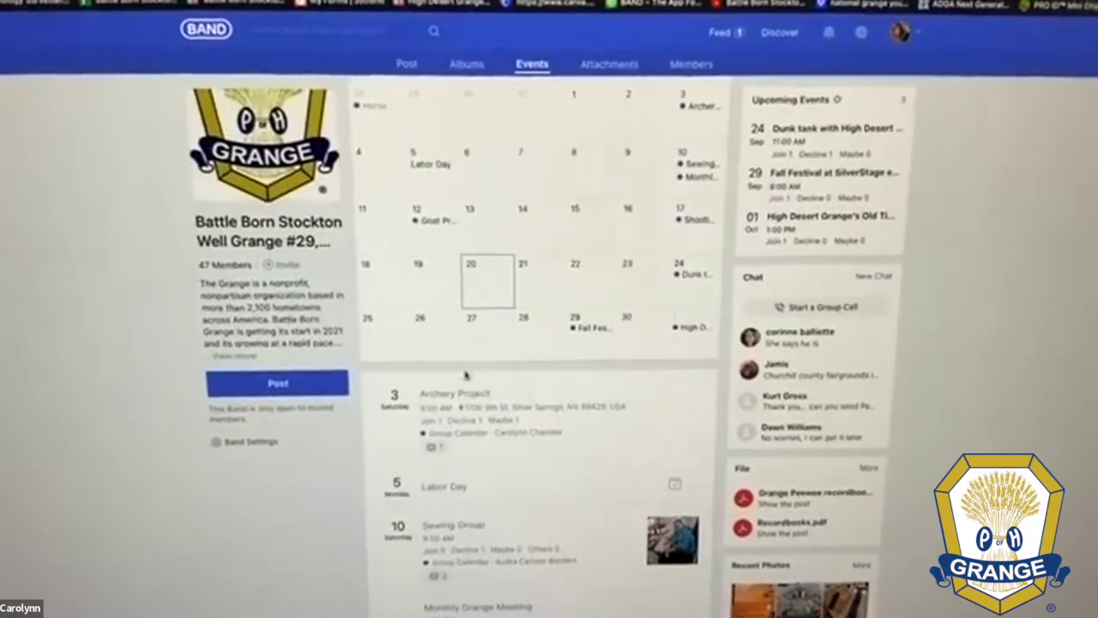
pyautogui.click(461, 400)
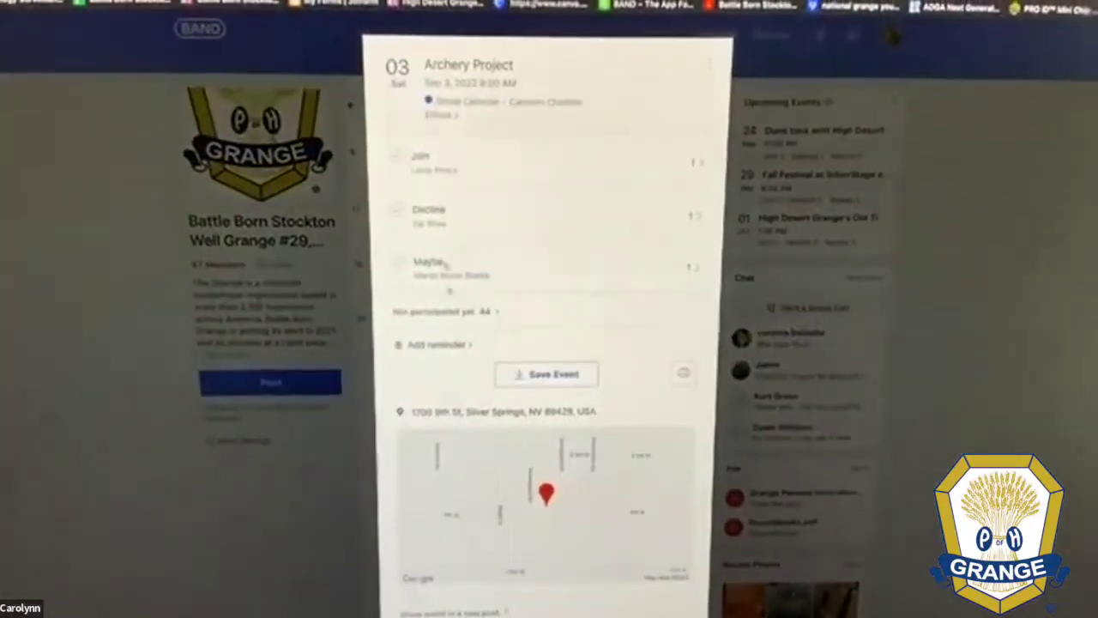
pyautogui.click(403, 169)
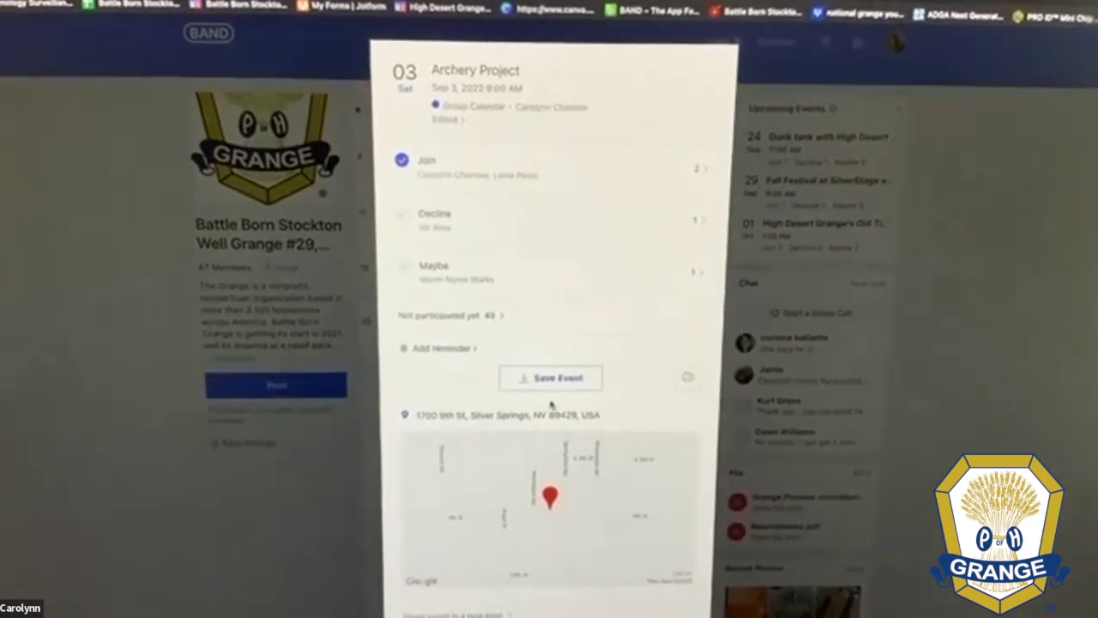
pyautogui.click(552, 384)
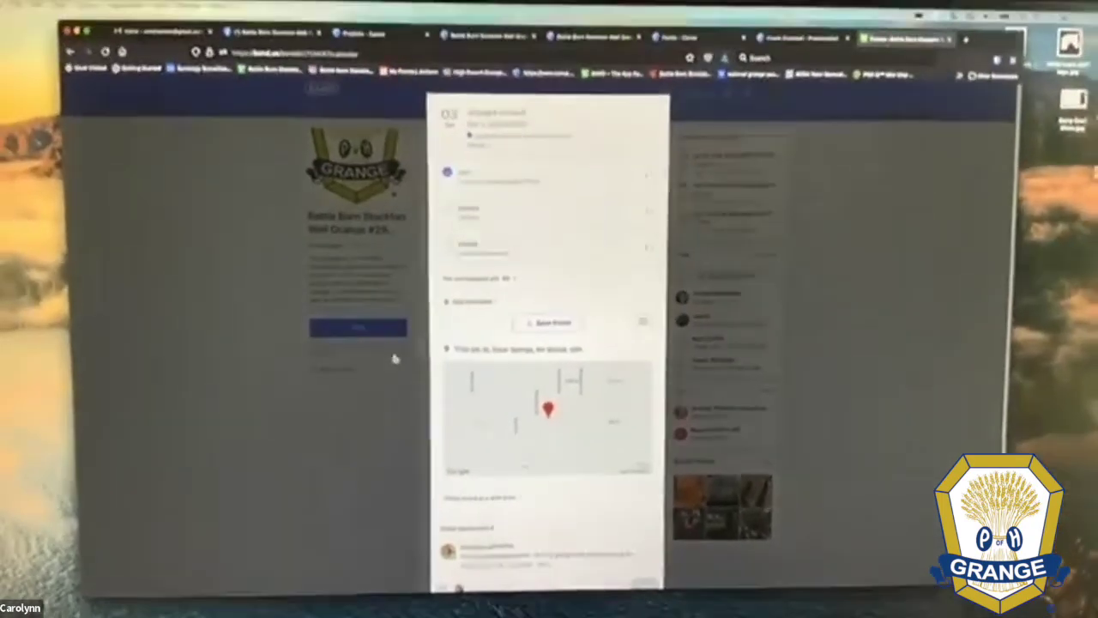
pyautogui.click(296, 378)
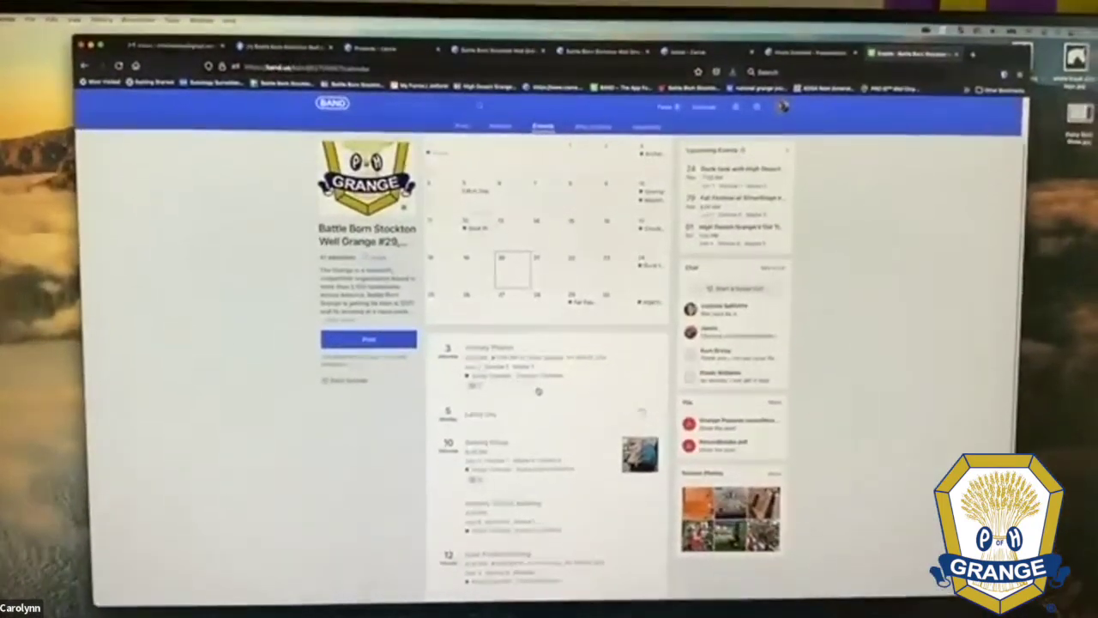
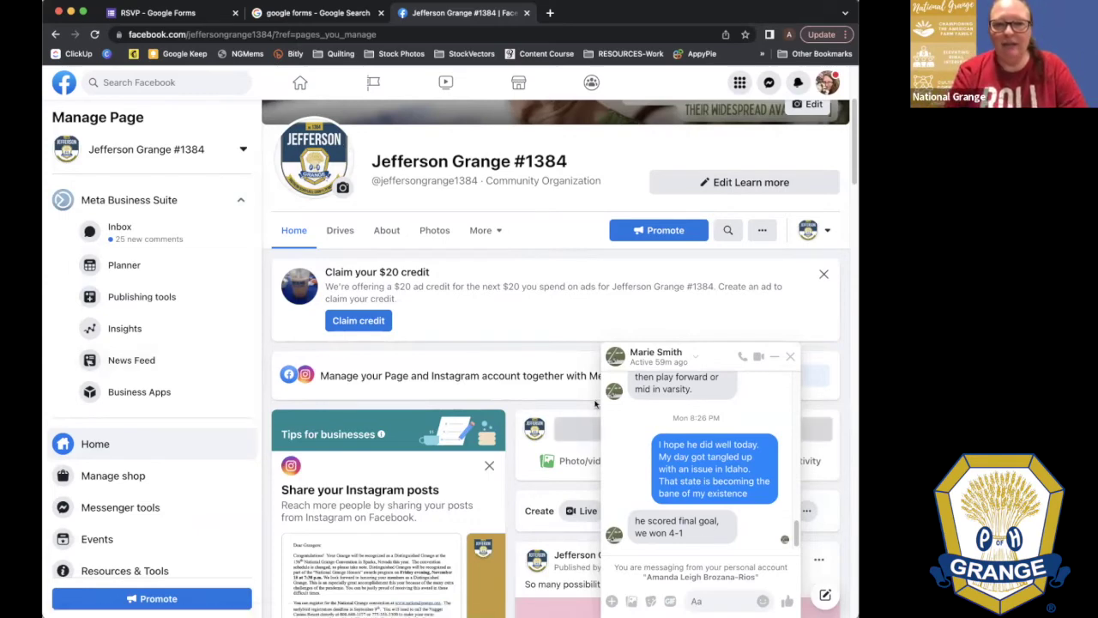
# Close the chat and open the Jack-o-Lantern Jubilee event from the Jefferson Grange page's events
pyautogui.click(791, 357)
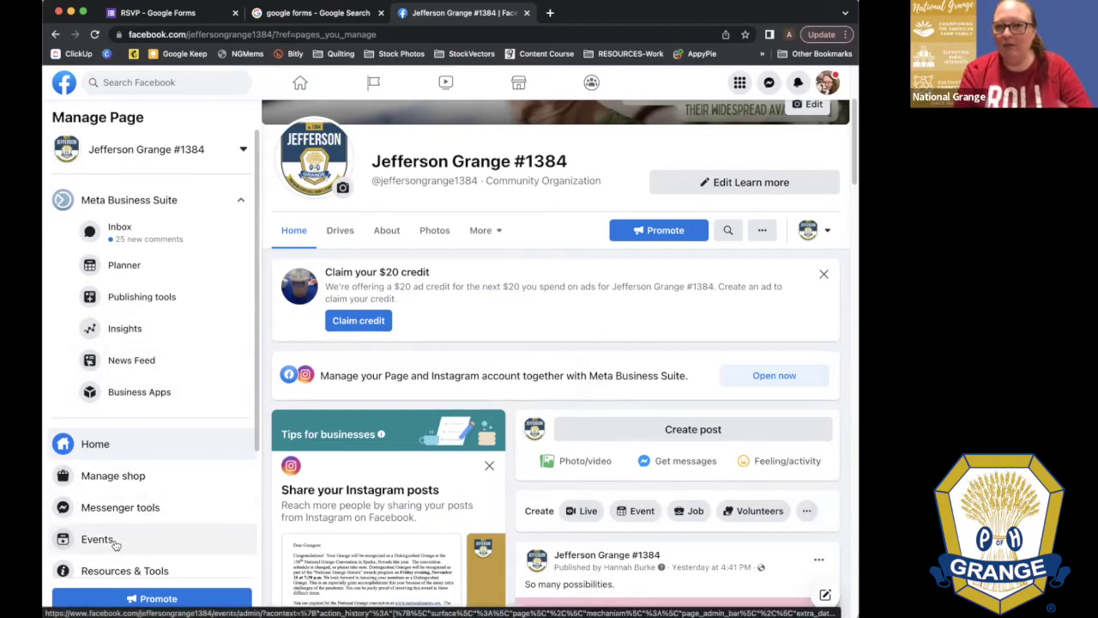
pyautogui.click(115, 544)
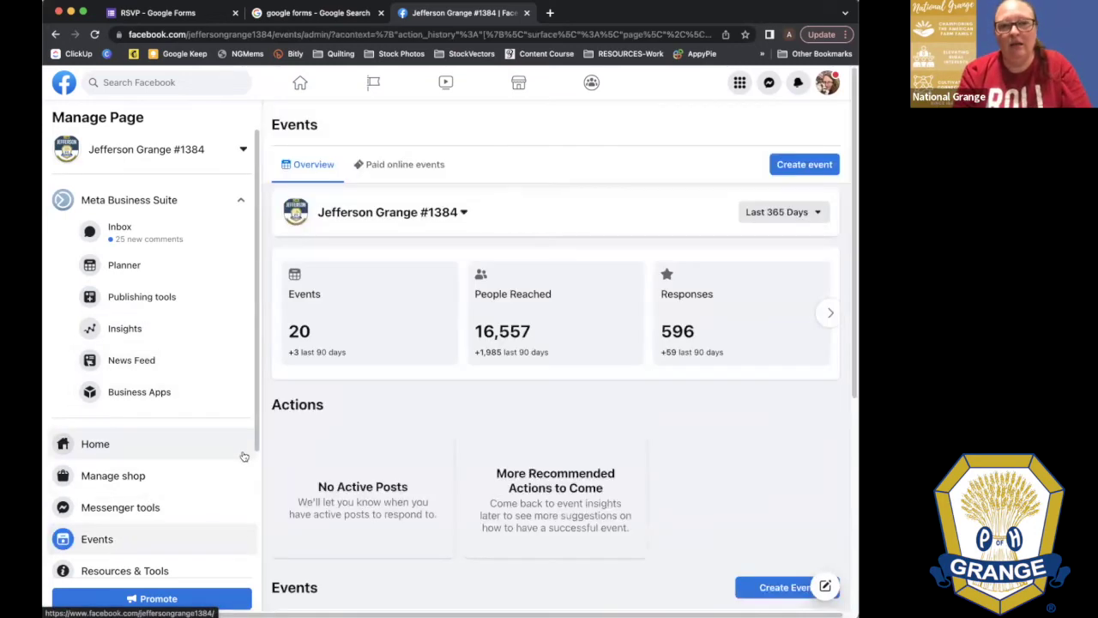
pyautogui.moveTo(693, 347)
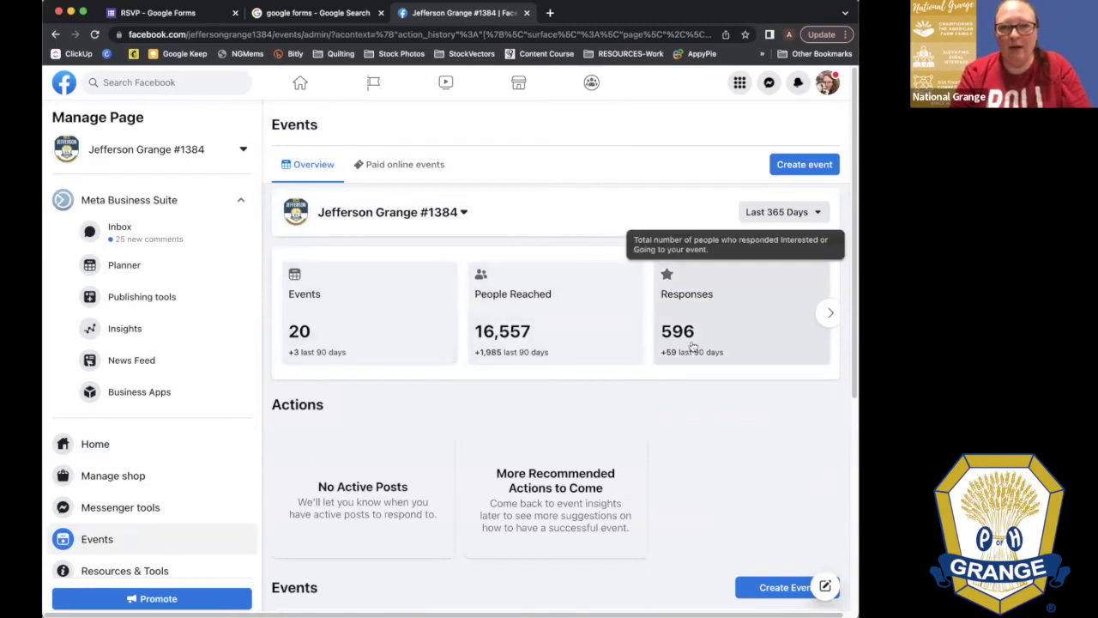
pyautogui.scroll(-1, 694, 346)
pyautogui.scroll(-5, 693, 346)
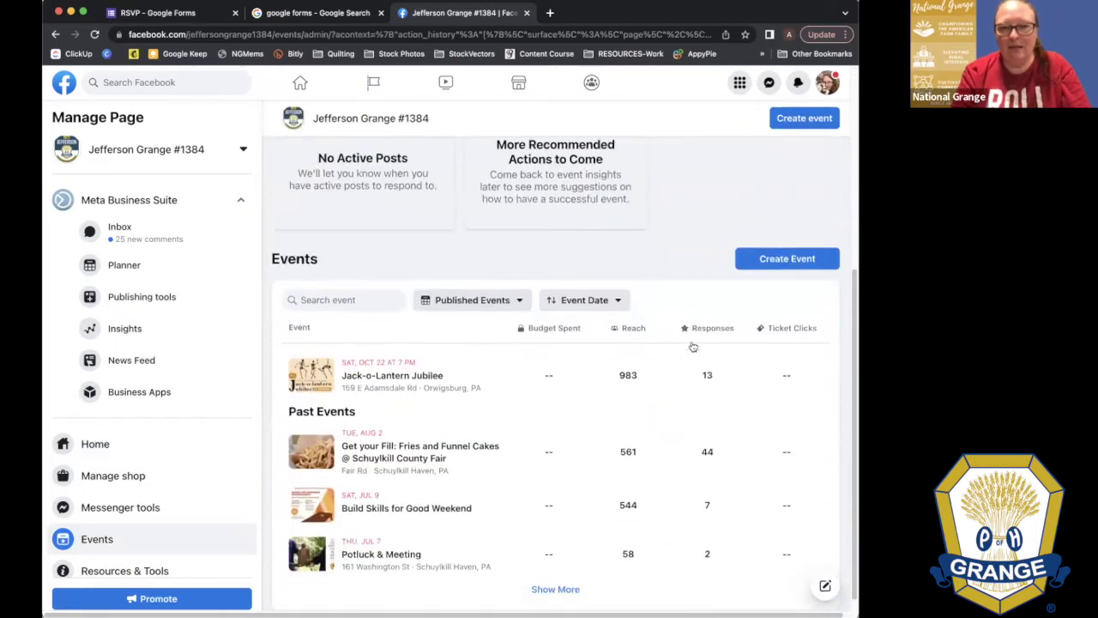
pyautogui.click(368, 362)
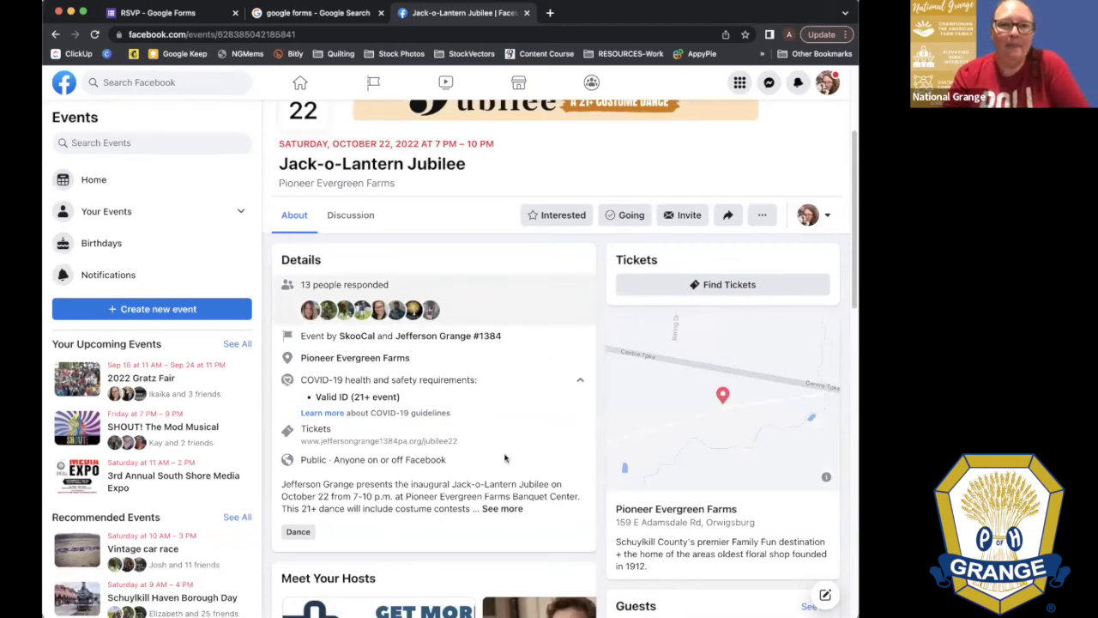
# Bring up the Invite dialog for the Jack-o-Lantern Jubilee event
pyautogui.scroll(3, 484, 294)
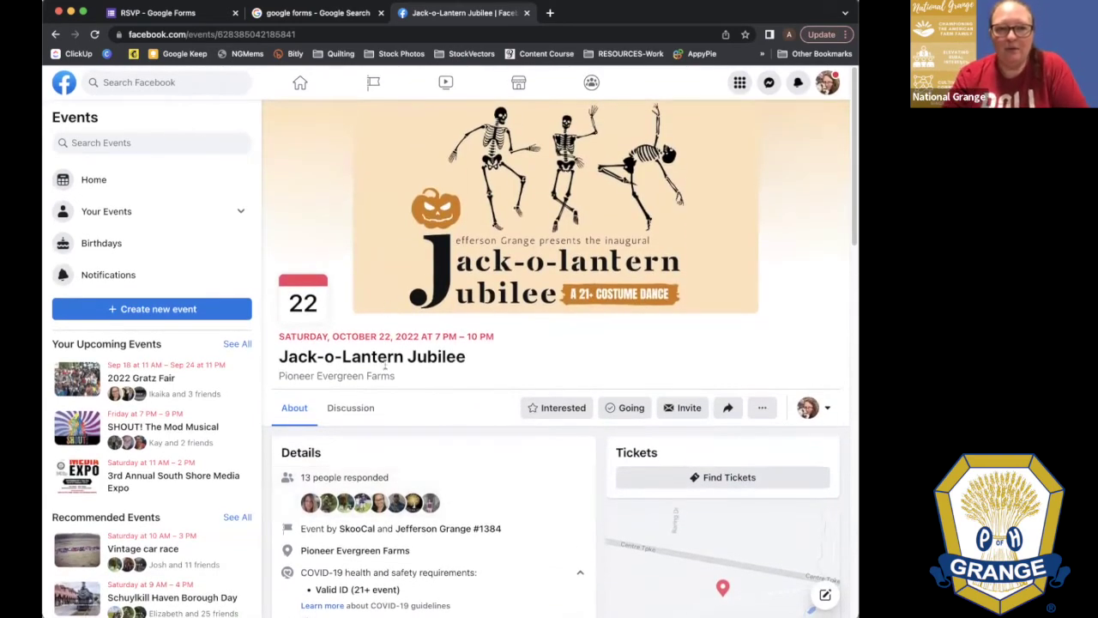
pyautogui.scroll(-2, 386, 344)
pyautogui.scroll(-1, 388, 367)
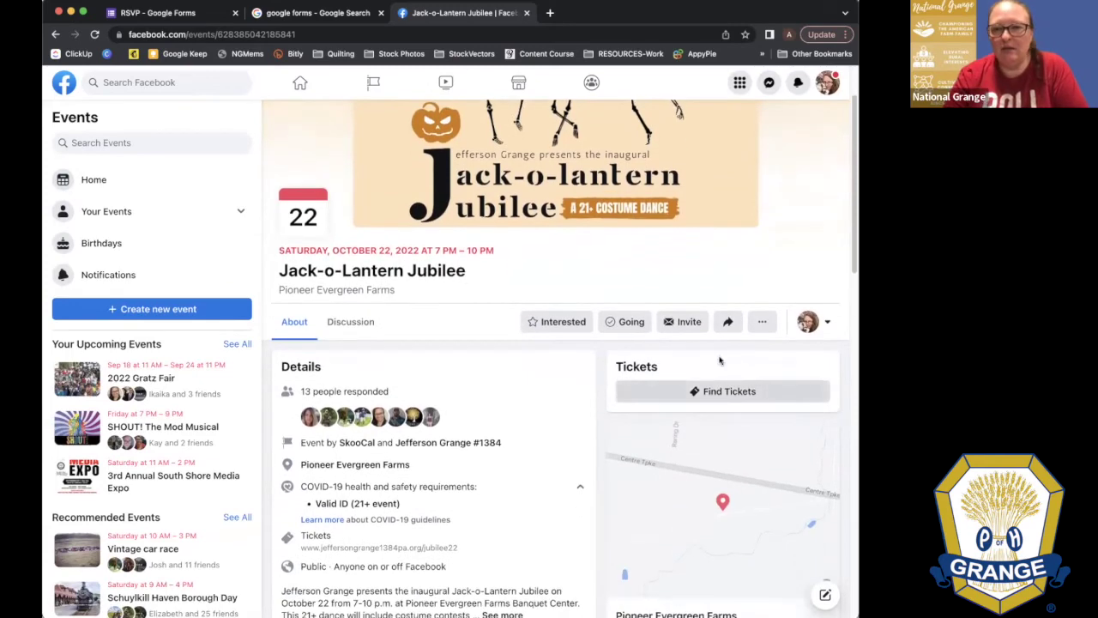
pyautogui.click(690, 325)
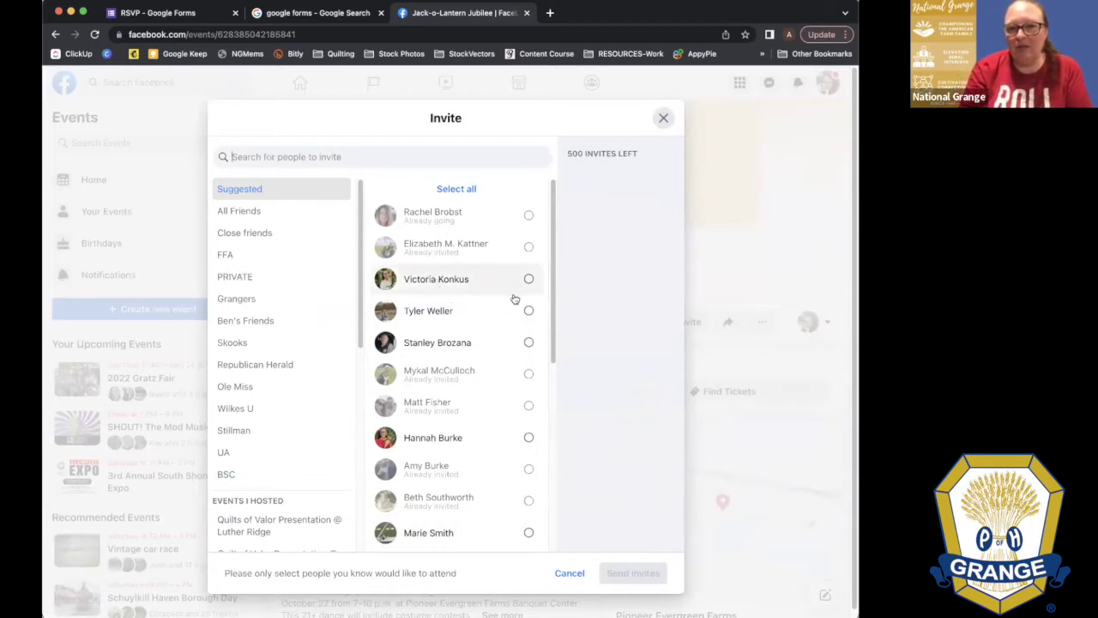
# Invite two friends from the Suggested list to the Jack-o-Lantern Jubilee event
pyautogui.scroll(-3, 501, 400)
pyautogui.scroll(-5, 502, 400)
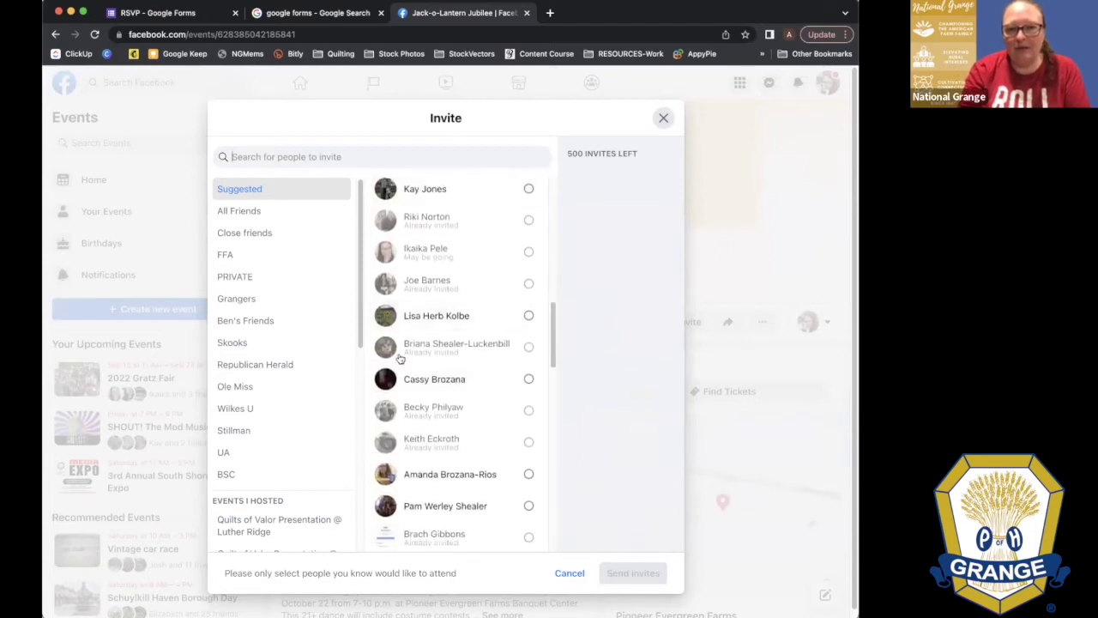
pyautogui.scroll(-5, 400, 358)
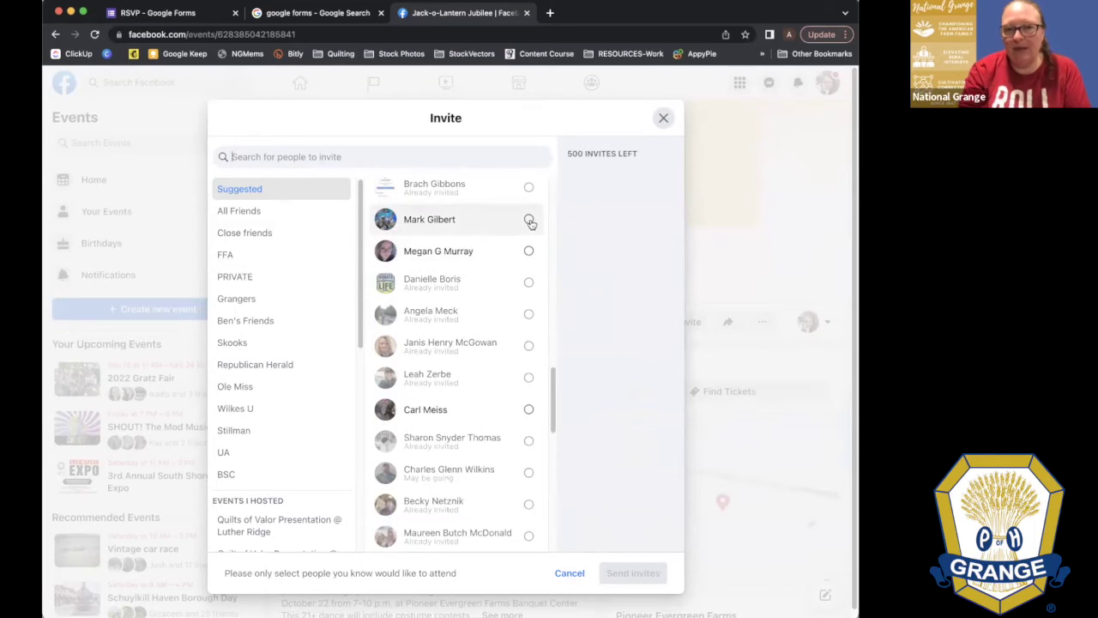
pyautogui.click(529, 219)
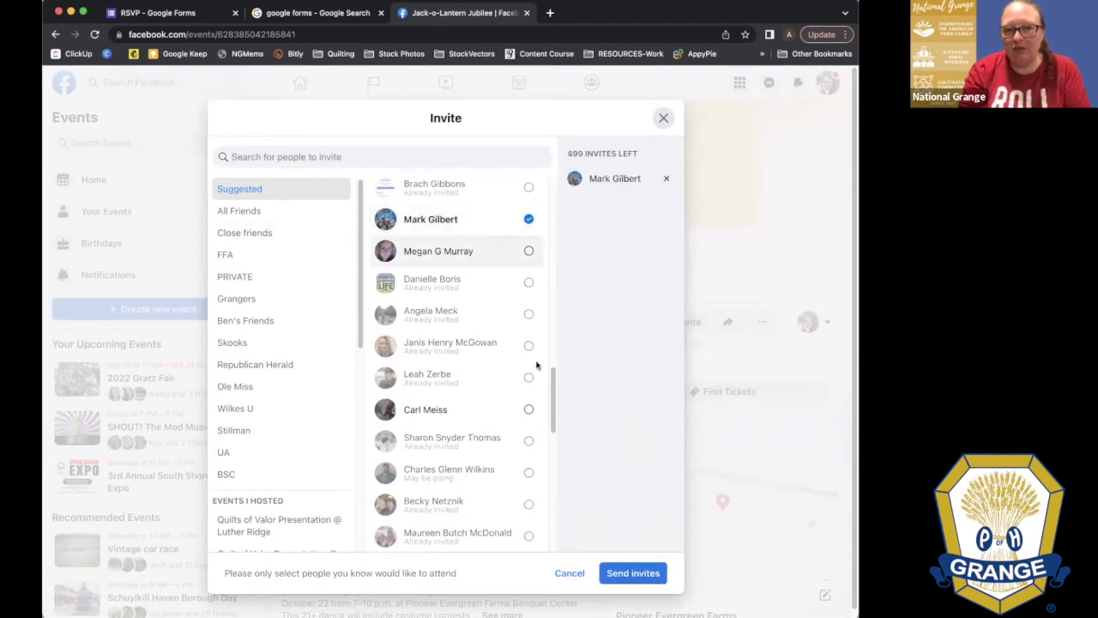
pyautogui.click(529, 251)
pyautogui.click(627, 575)
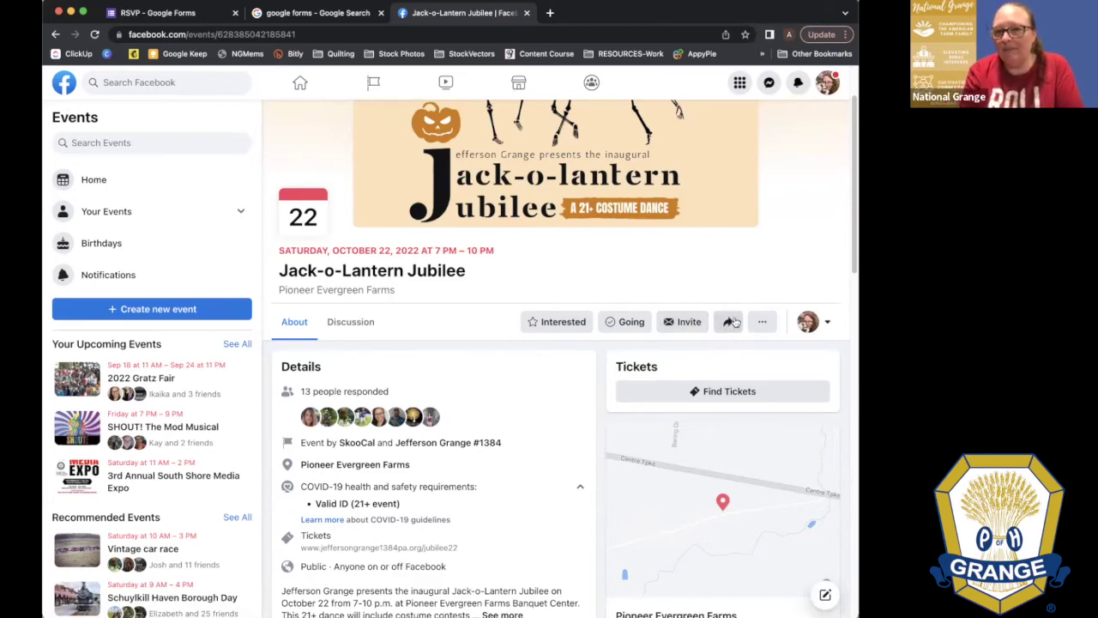
# Choose to share the Jack-o-Lantern Jubilee event on a friend's profile
pyautogui.click(729, 322)
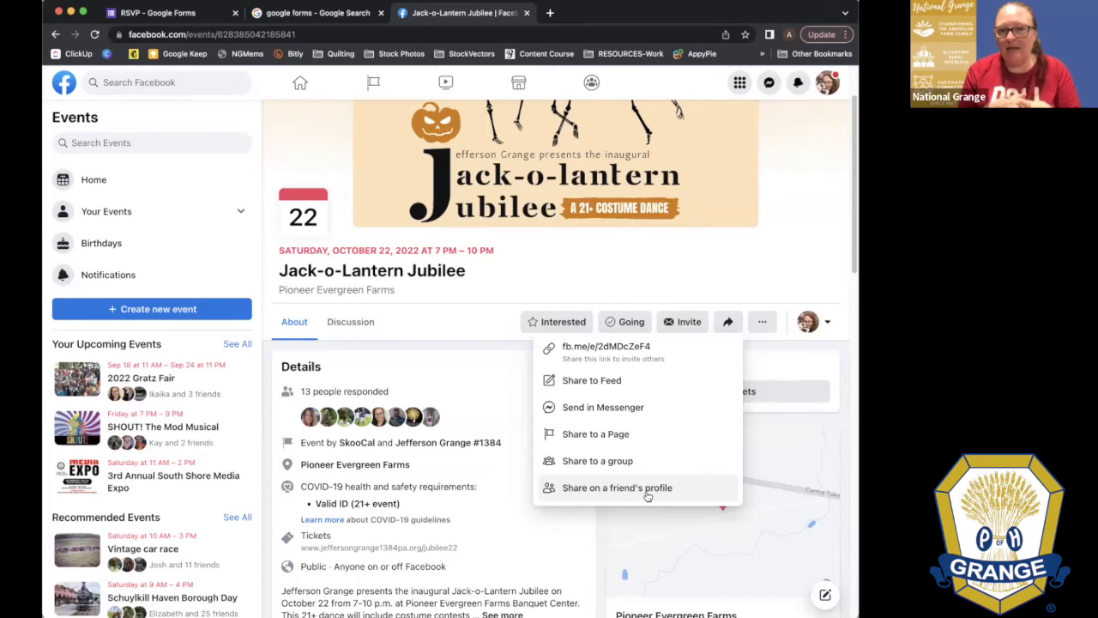
pyautogui.click(648, 489)
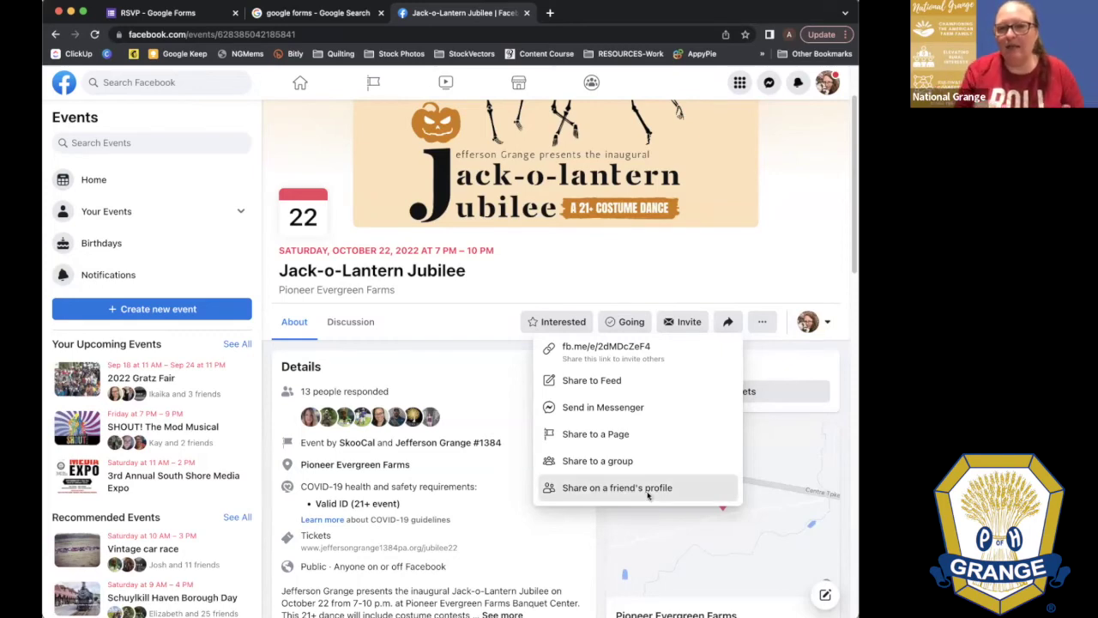
pyautogui.scroll(-5, 485, 307)
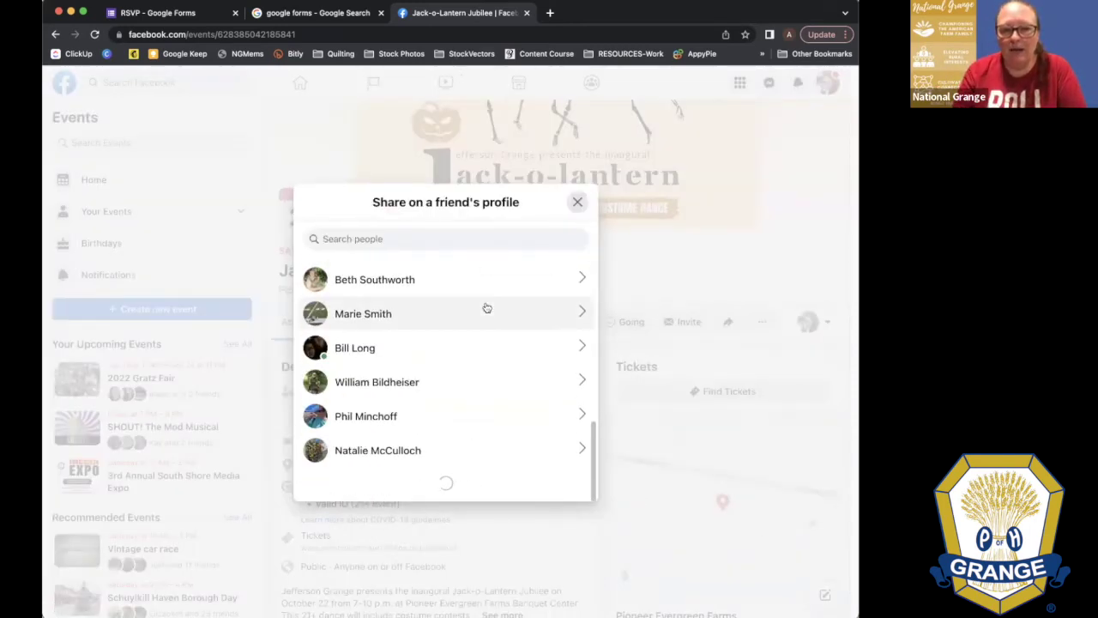
# Post the event to a friend's profile with 'Can't wait to see you there. Thanks for holding down the bar.'
pyautogui.click(506, 390)
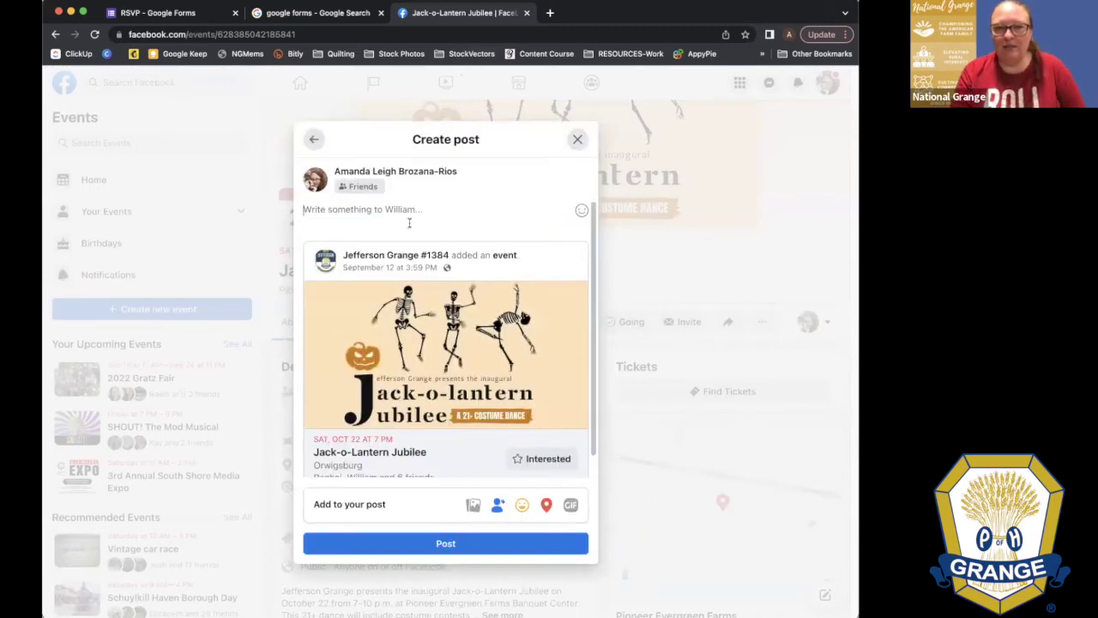
pyautogui.click(395, 214)
pyautogui.write("Can't wait")
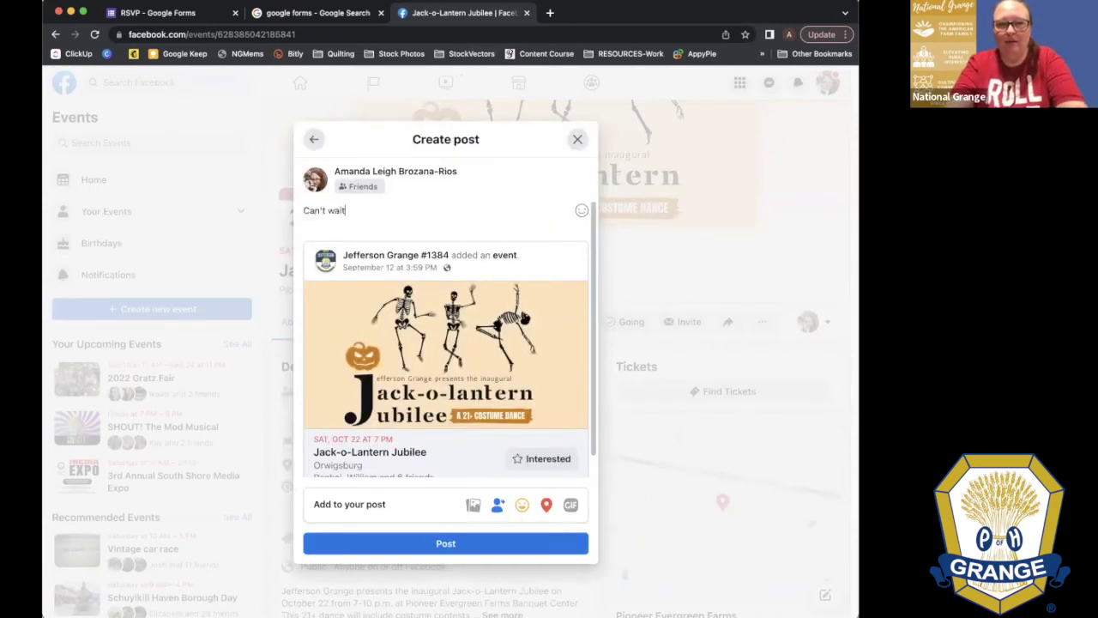
pyautogui.write(' to see you there/ Th')
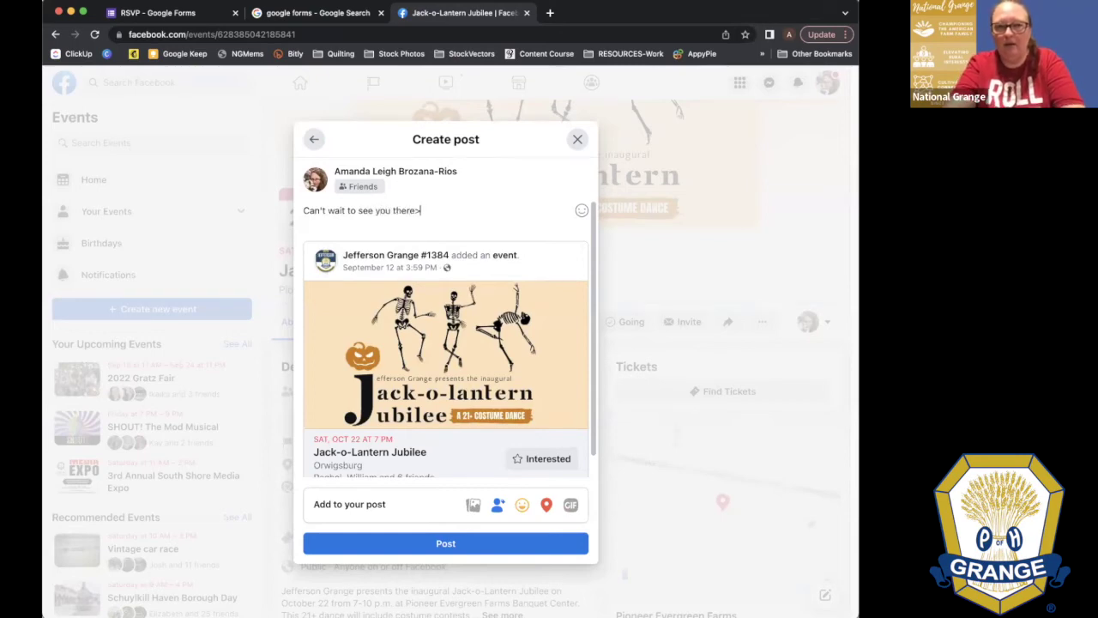
pyautogui.press('BackSpace')
pyautogui.press('BackSpace')
pyautogui.press('BackSpace')
pyautogui.press('BackSpace')
pyautogui.write('.')
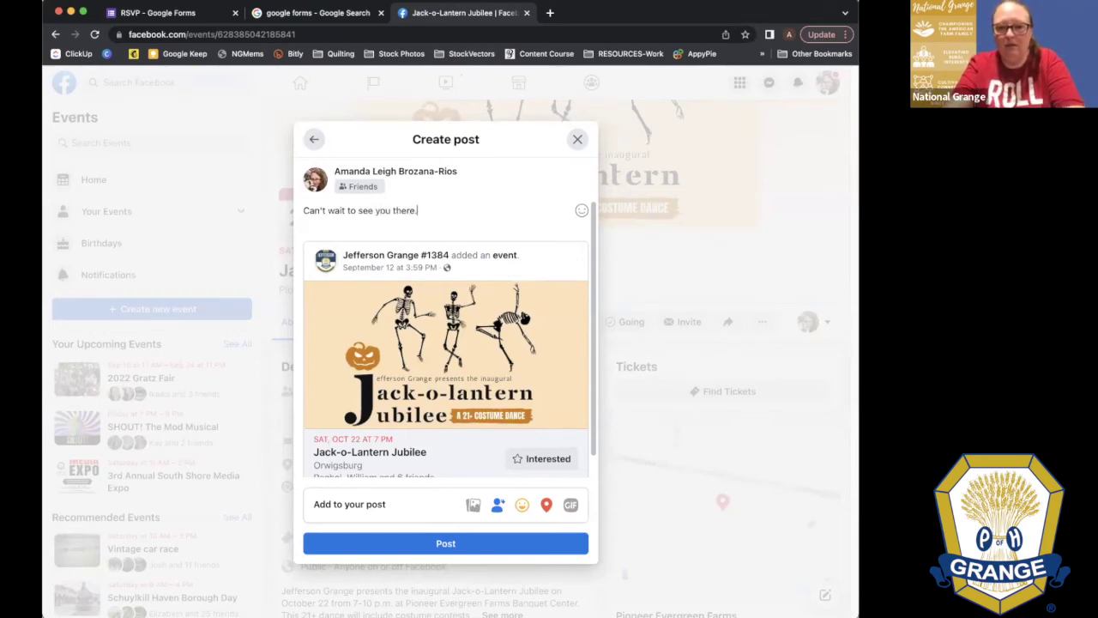
pyautogui.write(' Thanks for holding down the bar.')
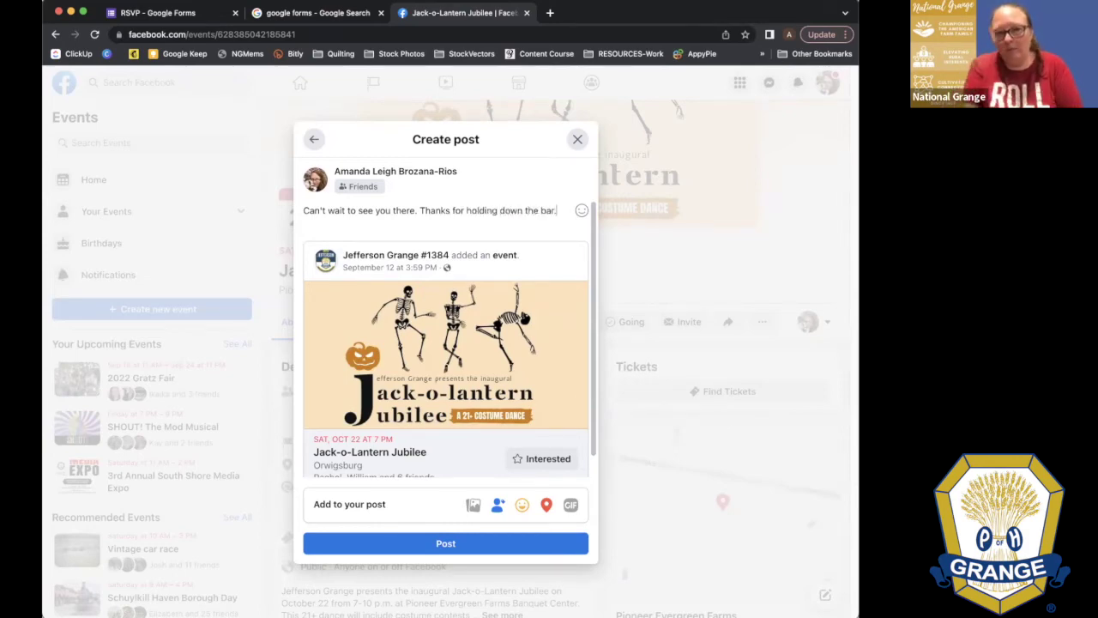
pyautogui.click(429, 544)
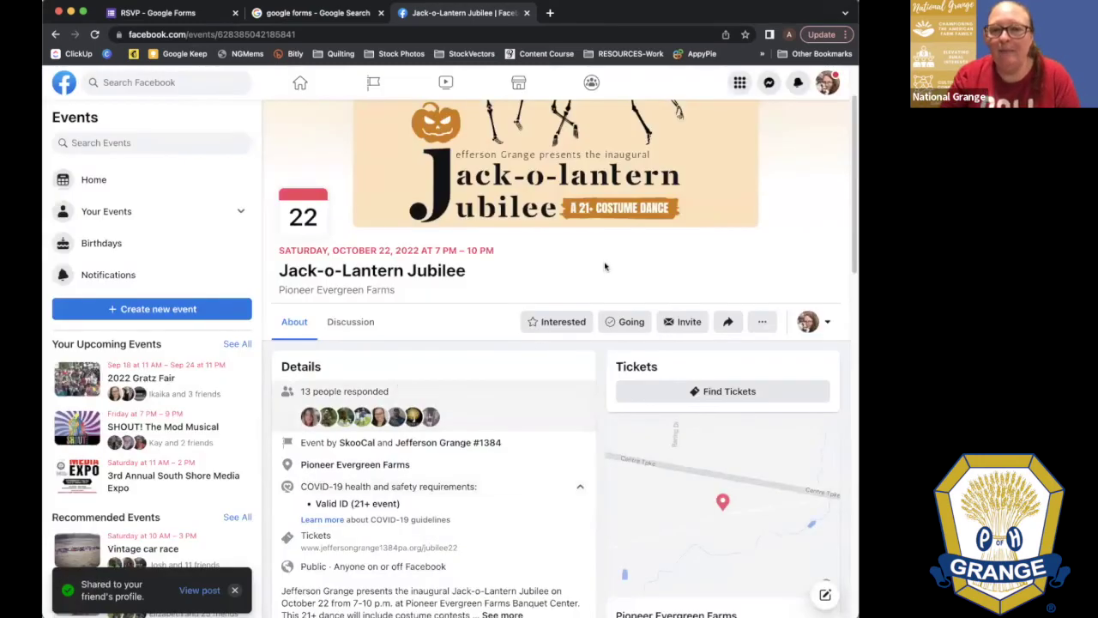
pyautogui.click(728, 322)
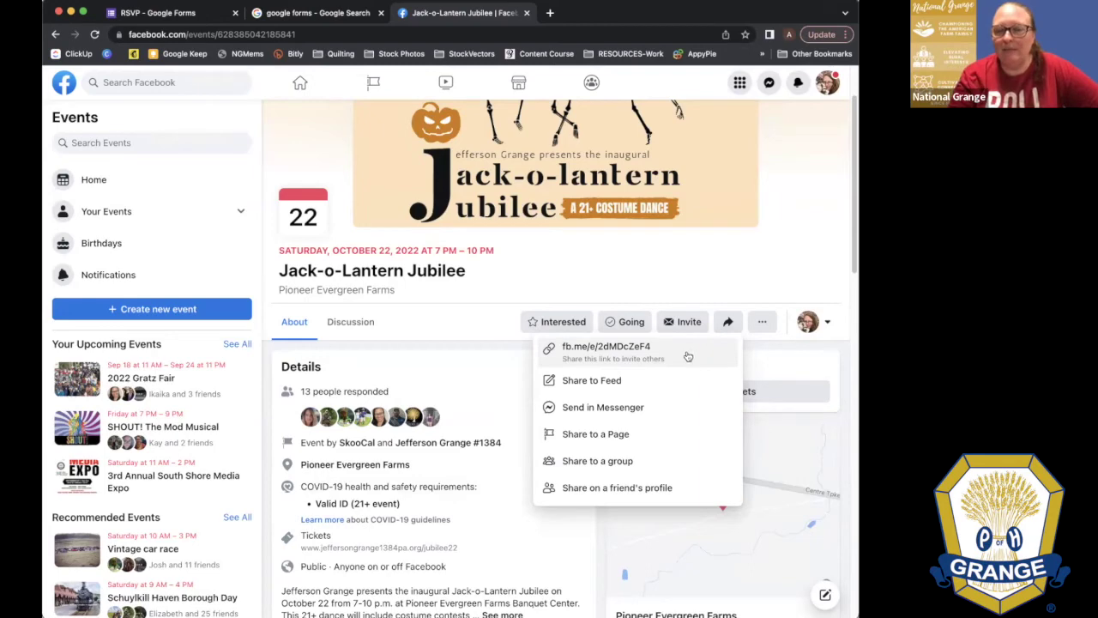
# Copy the event's short link fb.me/e/2dMDcZeF4 from the sharing menu
pyautogui.click(688, 356)
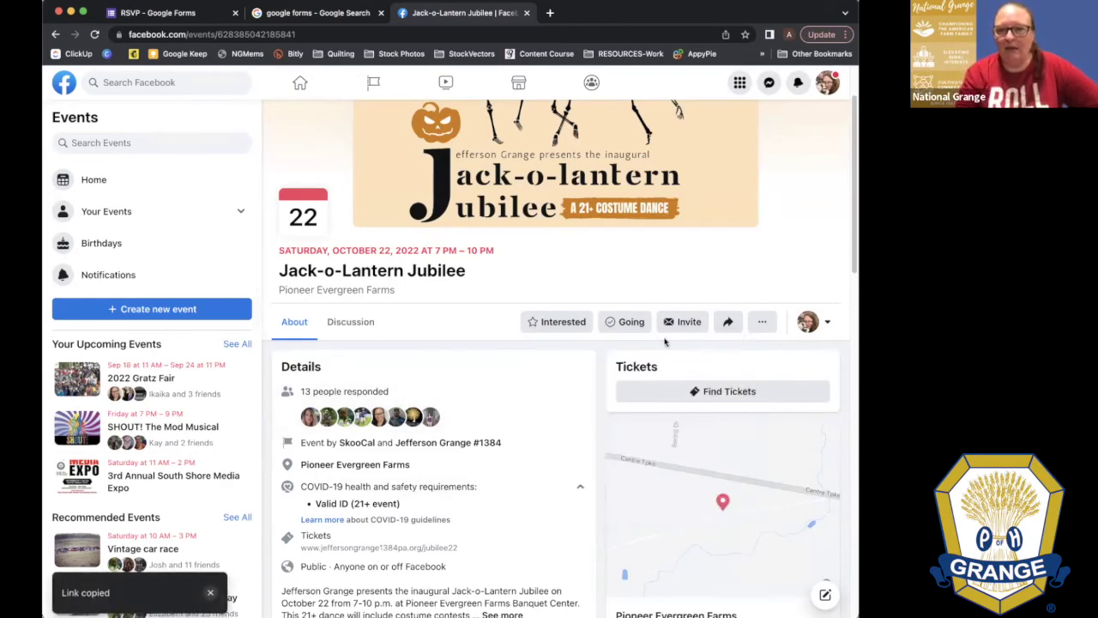
pyautogui.click(726, 324)
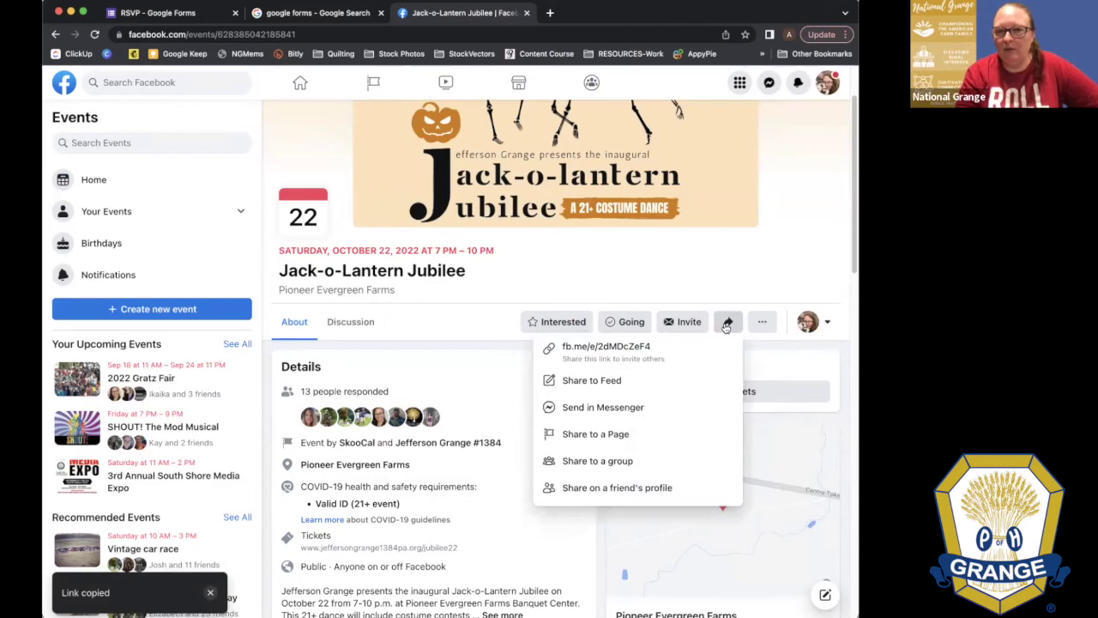
pyautogui.click(673, 352)
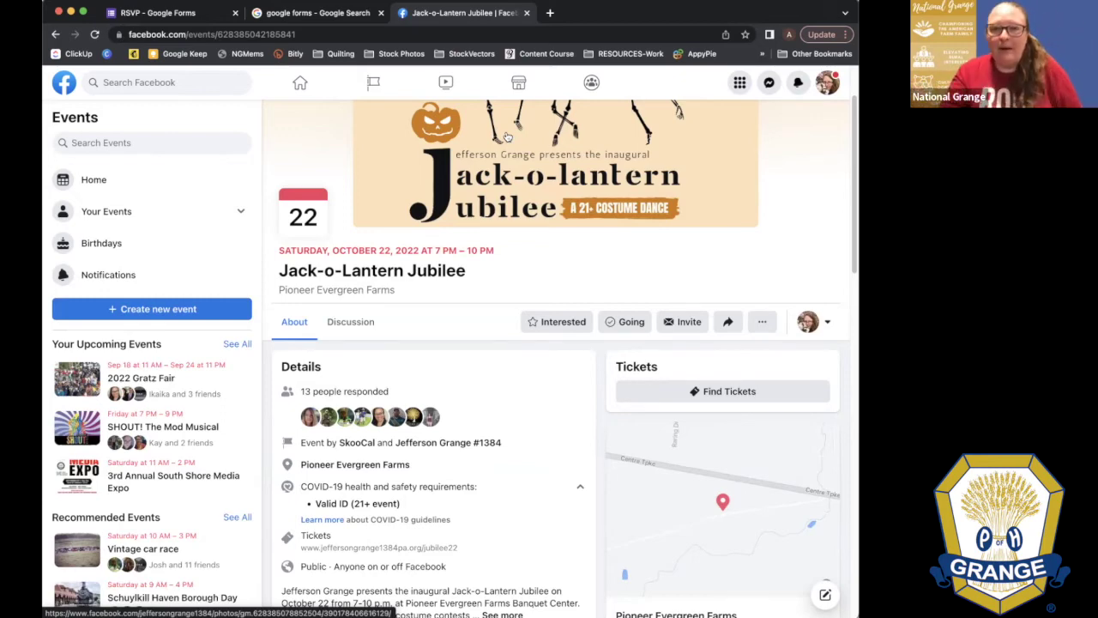
pyautogui.click(727, 324)
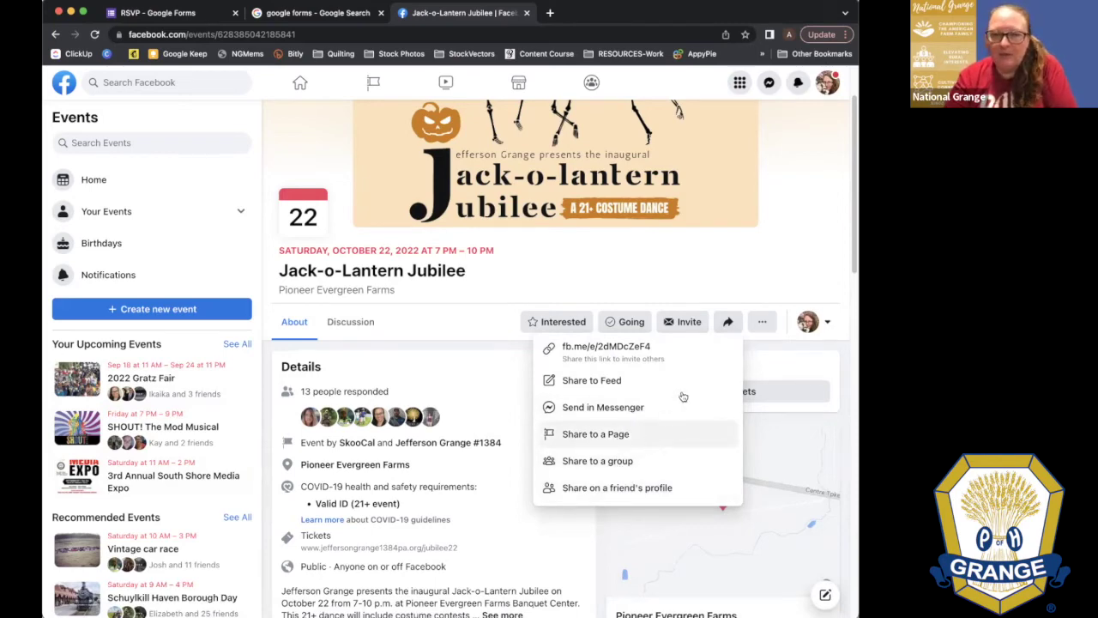
# Open the Invite list and close it without sending any invitations
pyautogui.click(689, 321)
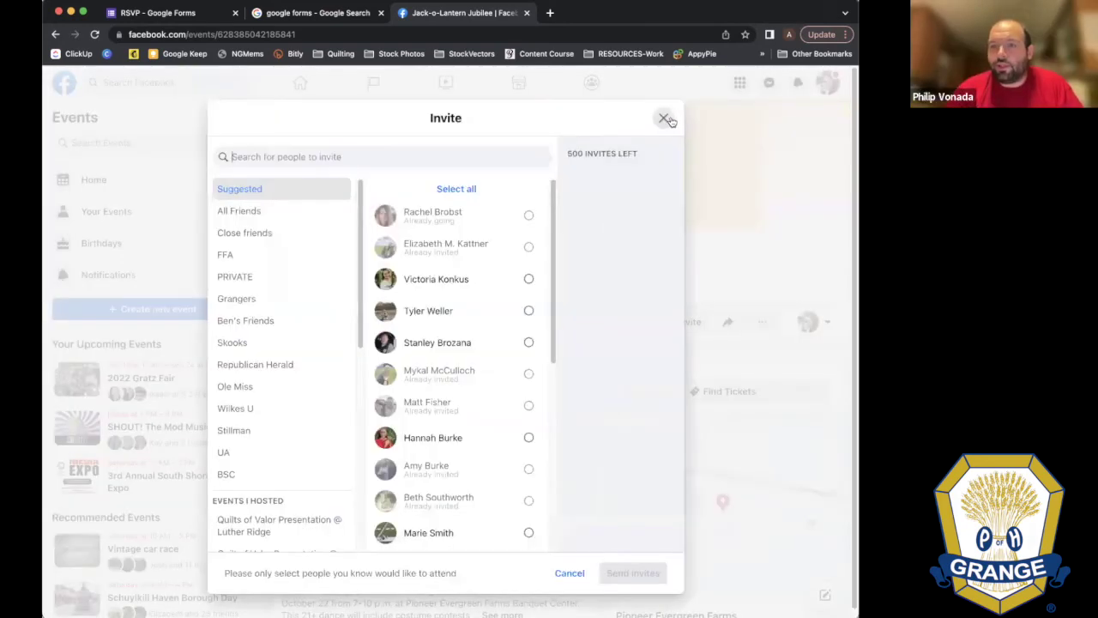
pyautogui.click(665, 118)
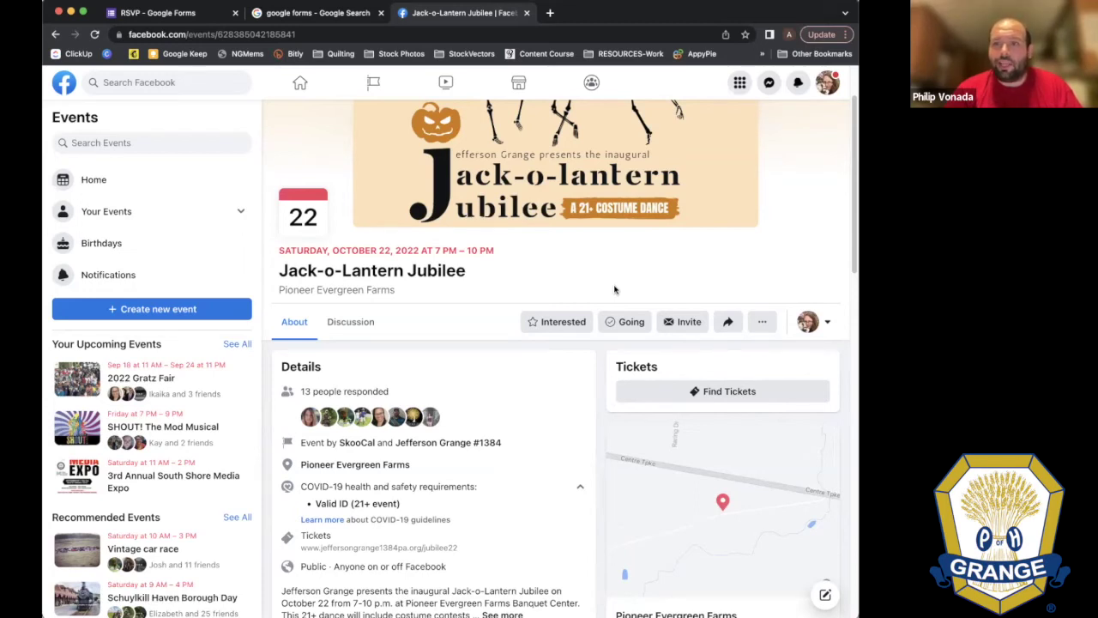
pyautogui.scroll(2, 614, 290)
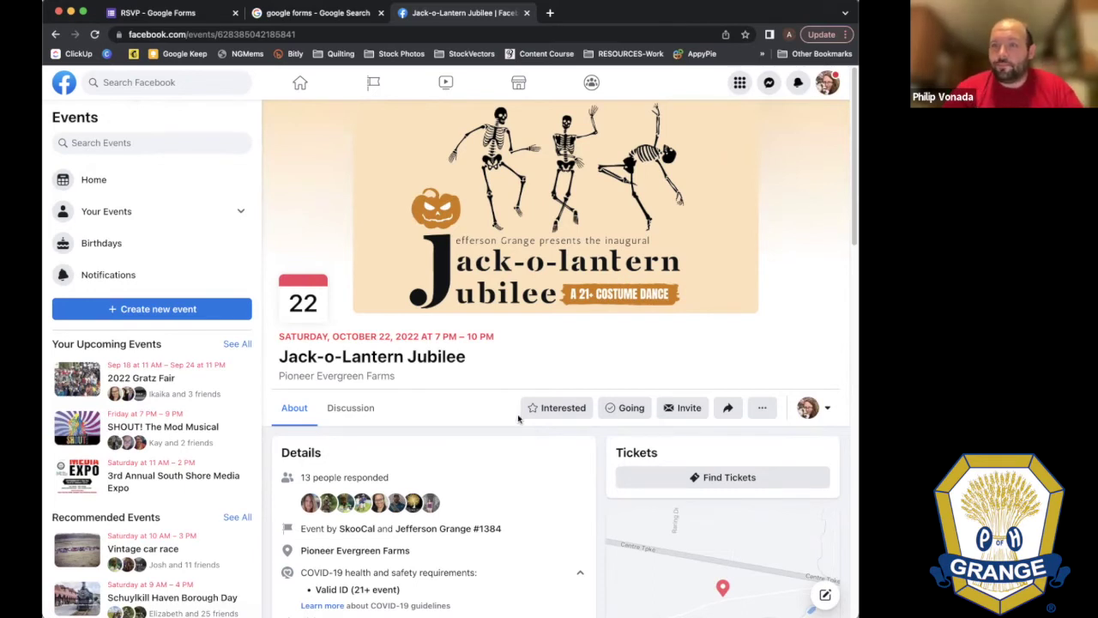
pyautogui.click(355, 410)
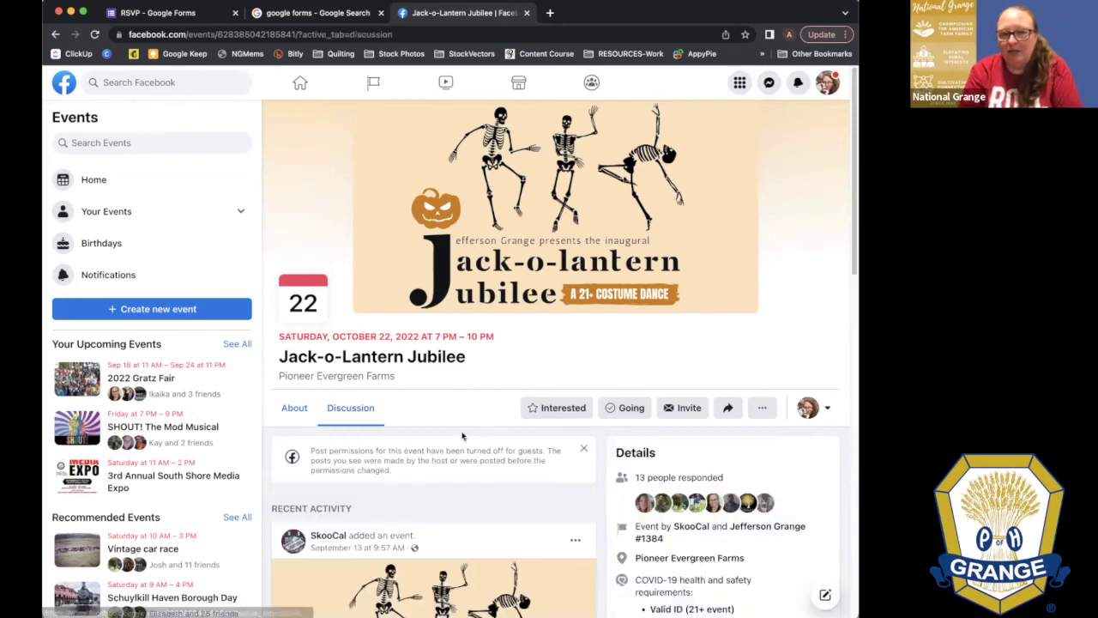
pyautogui.scroll(-5, 458, 444)
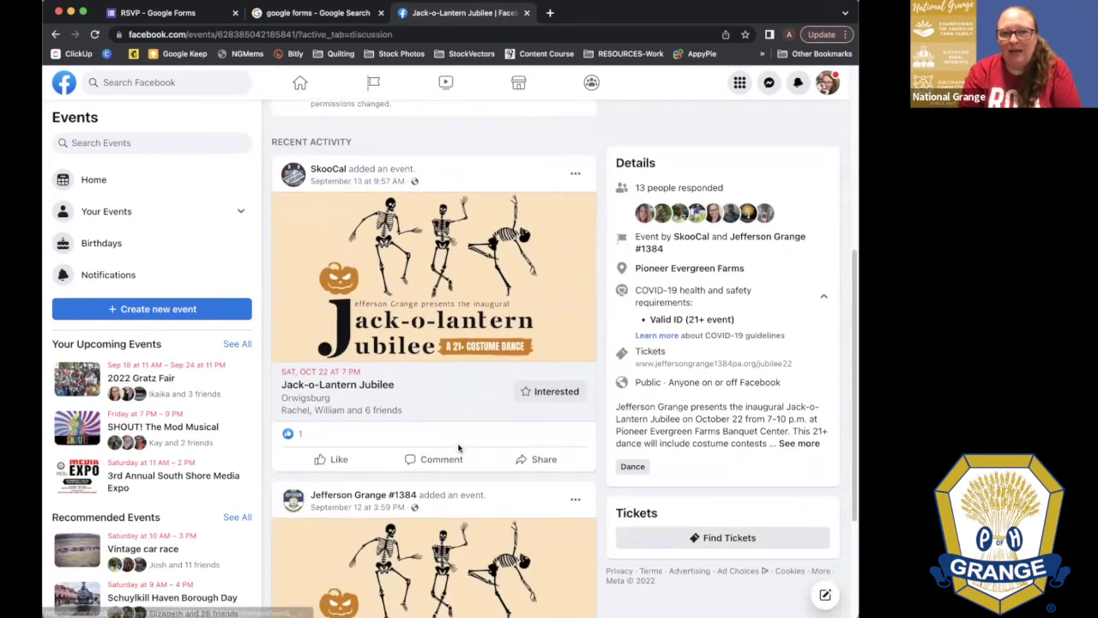
pyautogui.scroll(2, 458, 447)
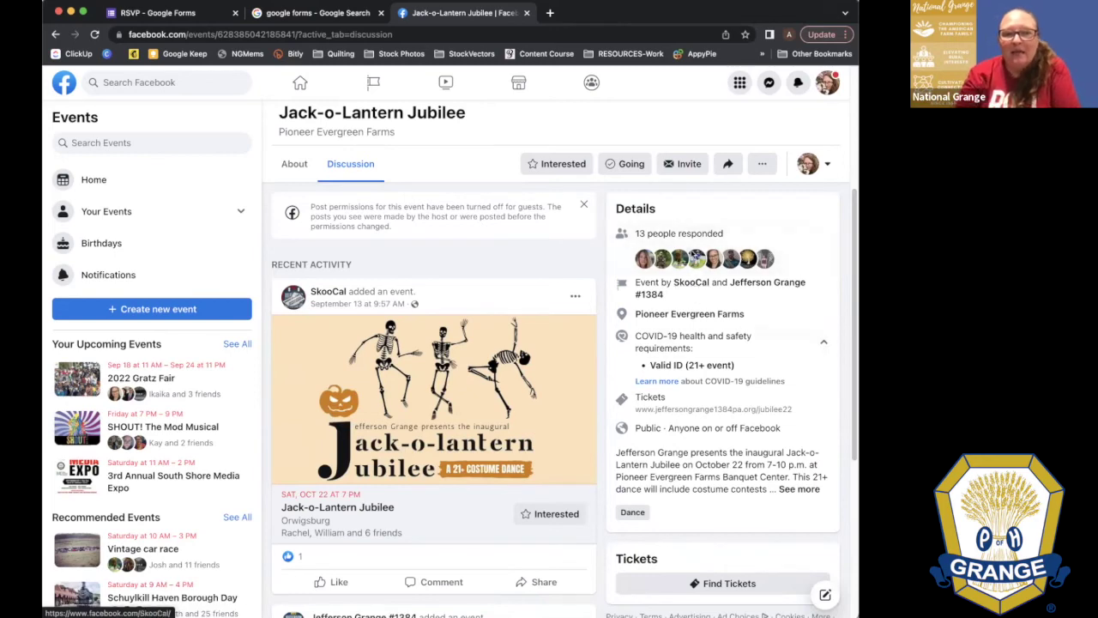
pyautogui.scroll(-1, 440, 332)
pyautogui.scroll(-5, 439, 336)
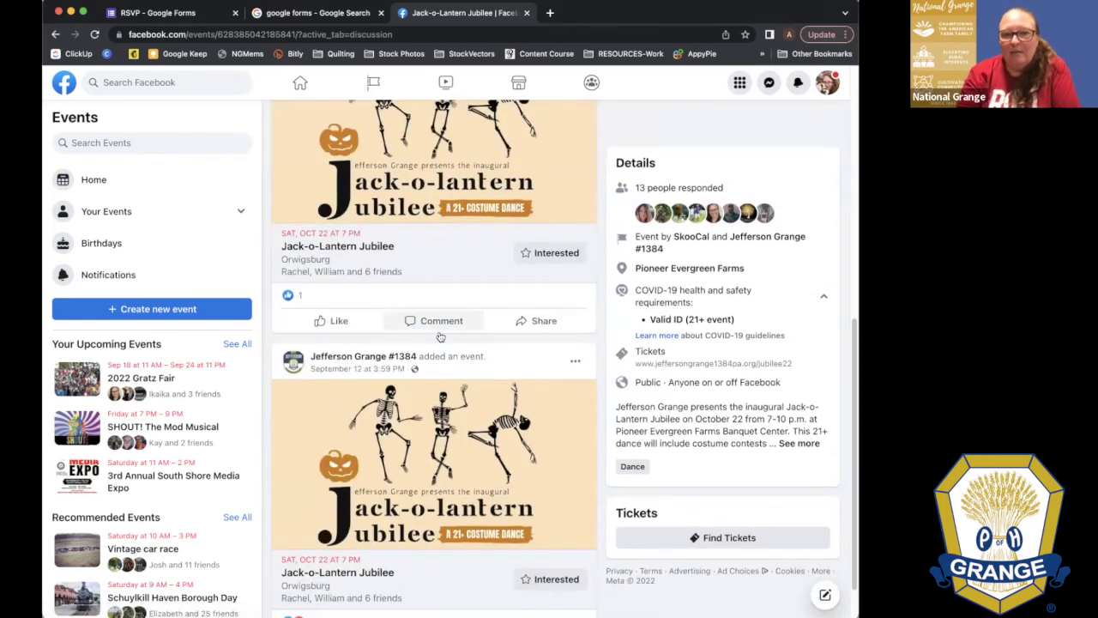
pyautogui.scroll(8, 440, 336)
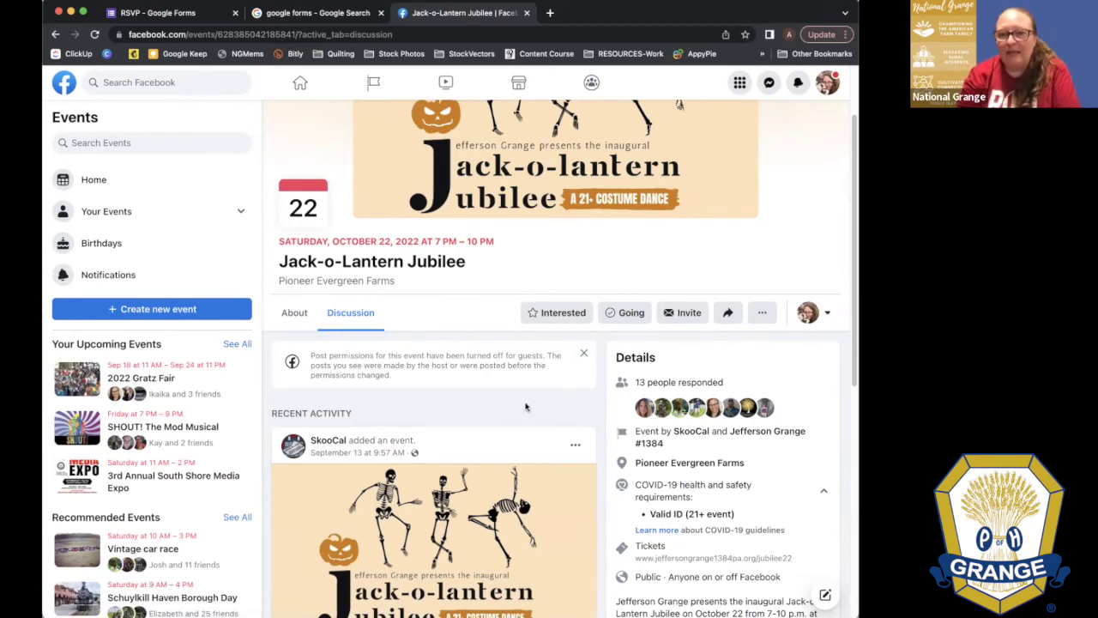
pyautogui.click(290, 316)
pyautogui.scroll(-2, 724, 386)
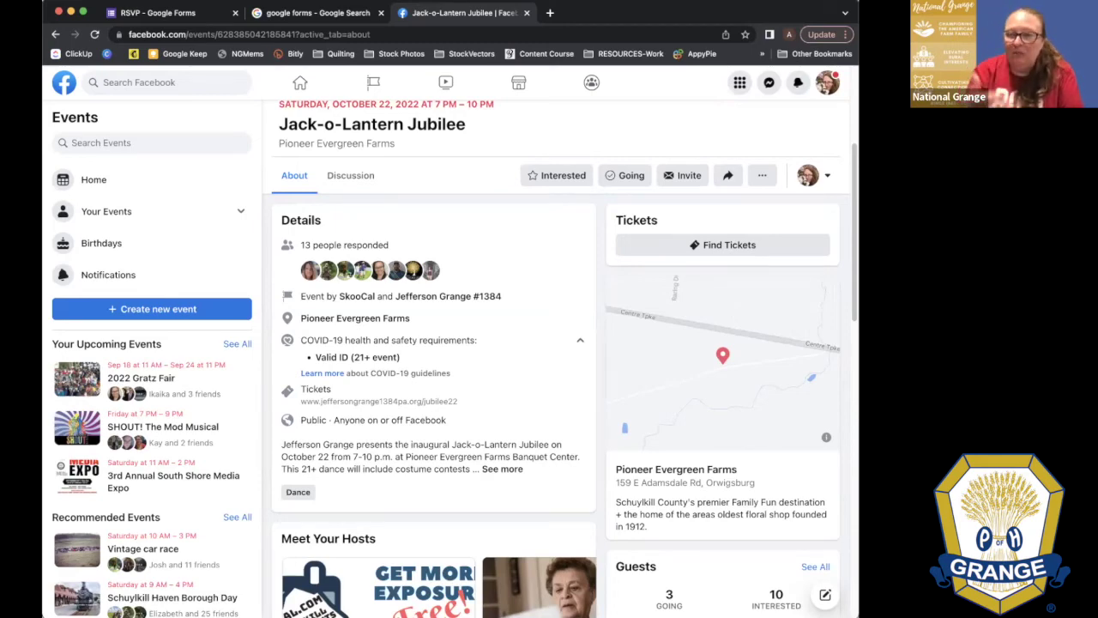
# Open the Jefferson Grange ticket page via Find Tickets and look over its details and order form
pyautogui.click(710, 249)
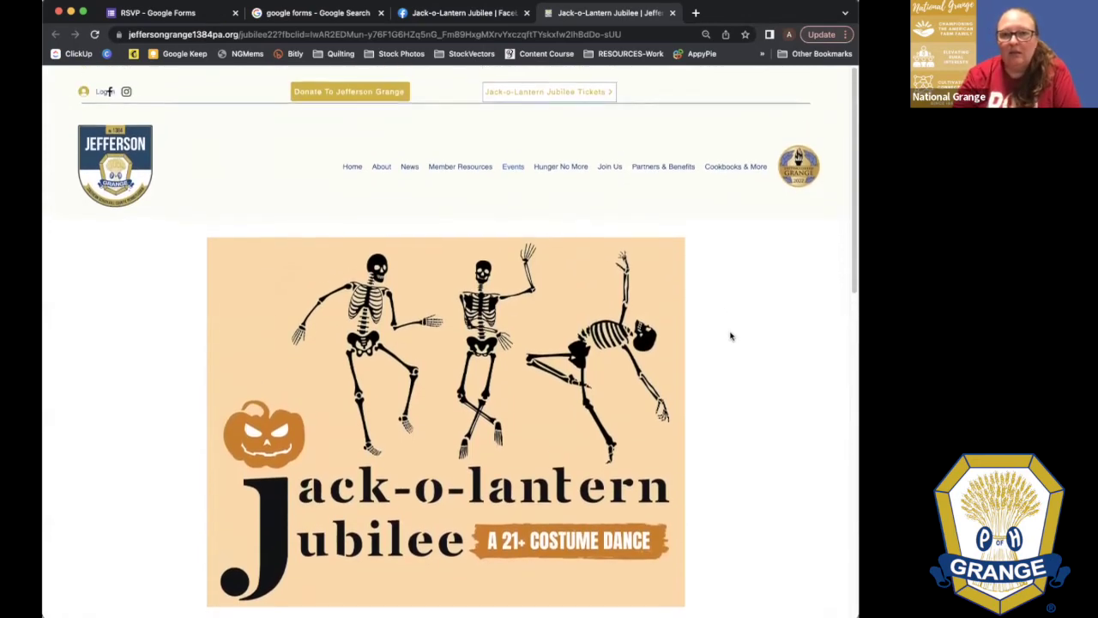
pyautogui.scroll(-10, 731, 336)
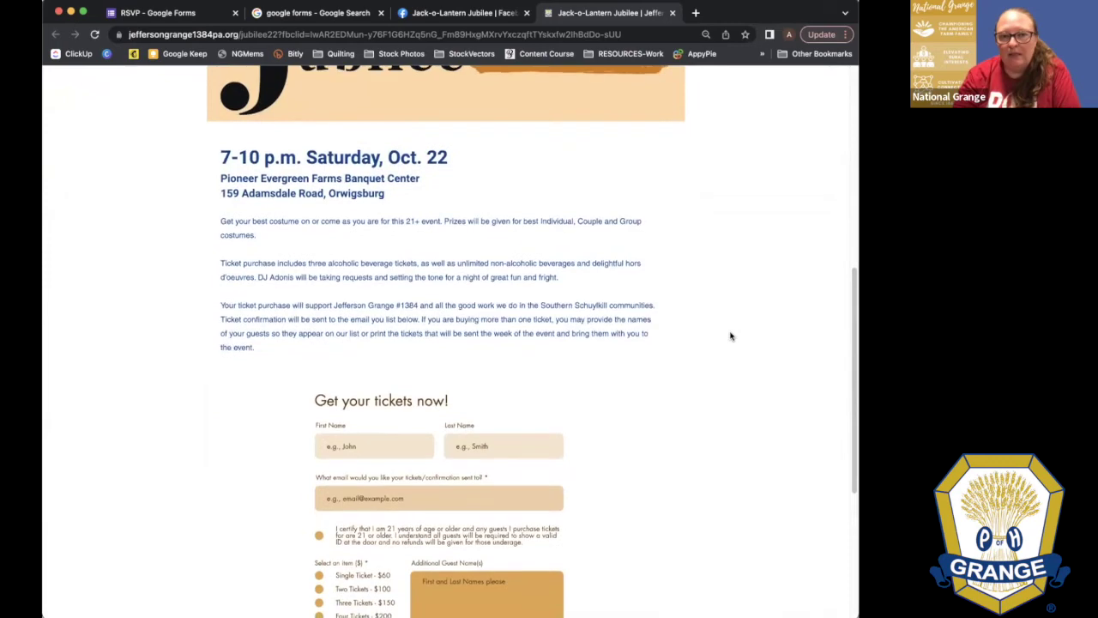
pyautogui.scroll(-5, 730, 335)
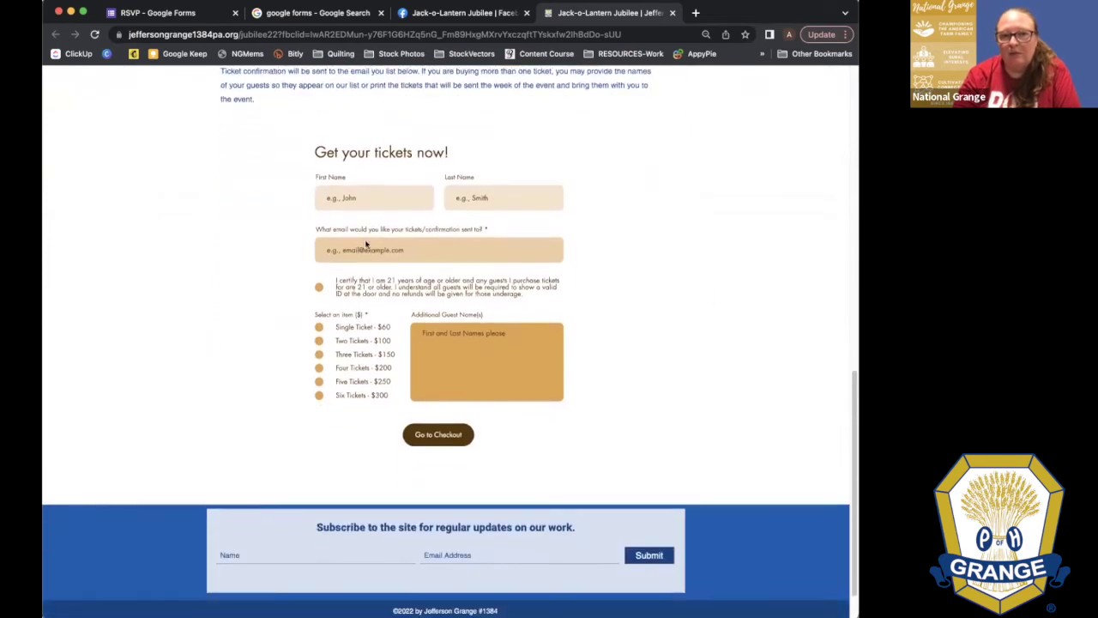
pyautogui.scroll(4, 625, 314)
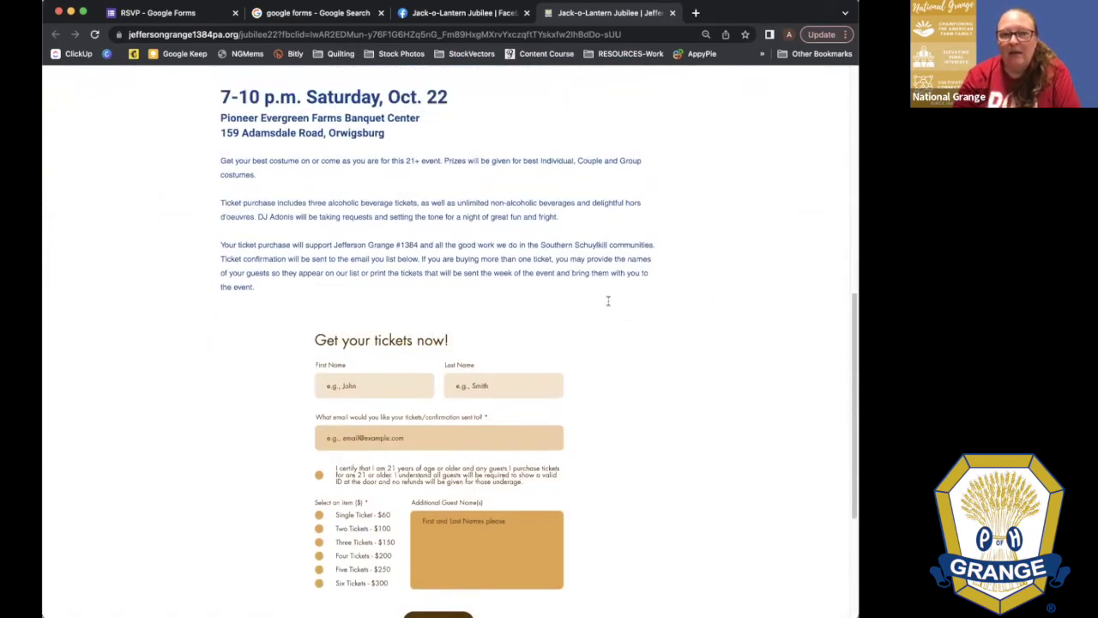
pyautogui.scroll(-5, 465, 232)
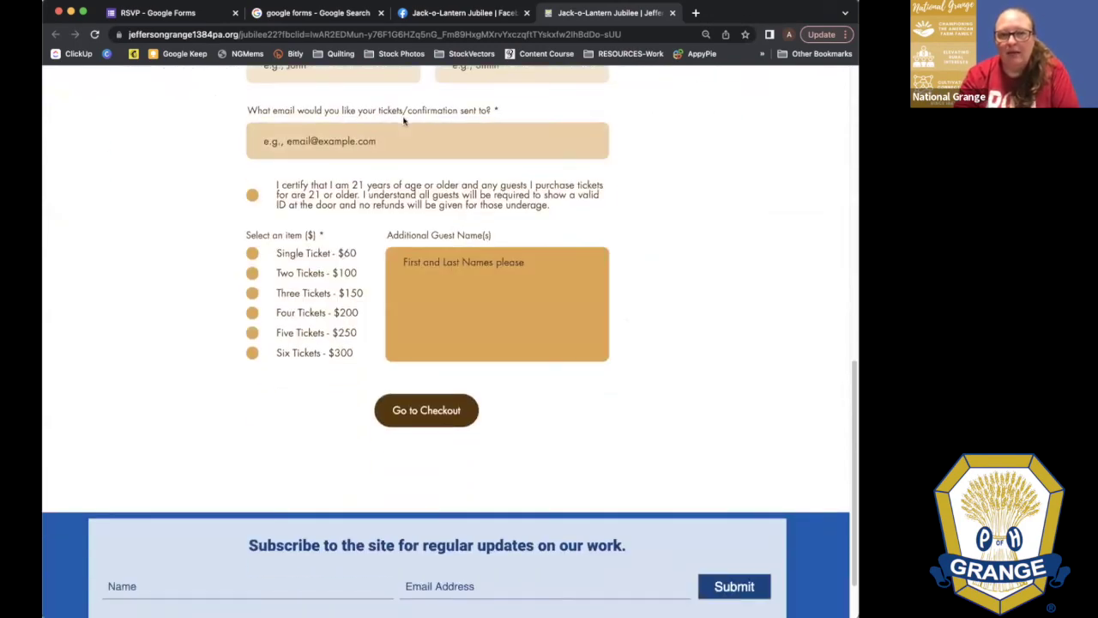
pyautogui.scroll(2, 503, 112)
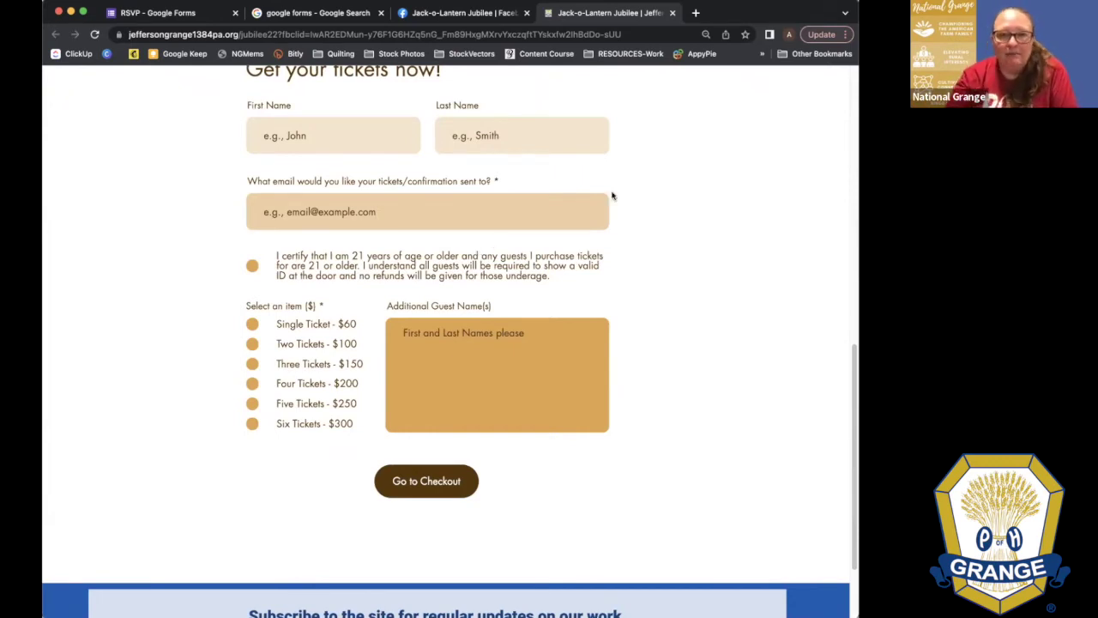
pyautogui.scroll(3, 659, 215)
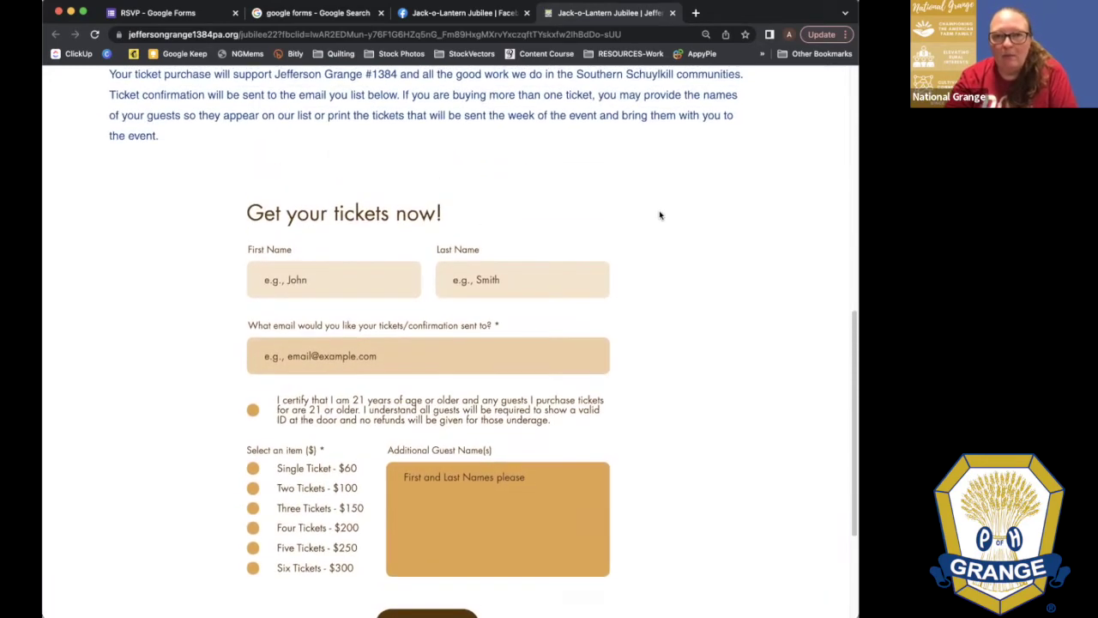
pyautogui.scroll(8, 657, 214)
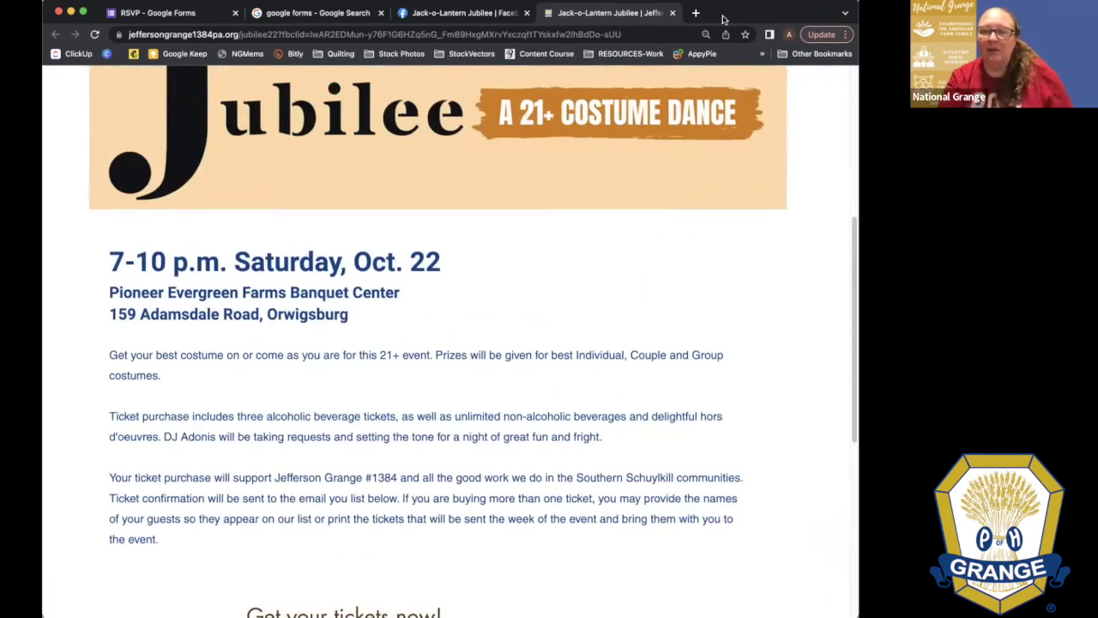
pyautogui.scroll(-4, 491, 326)
pyautogui.scroll(-6, 490, 321)
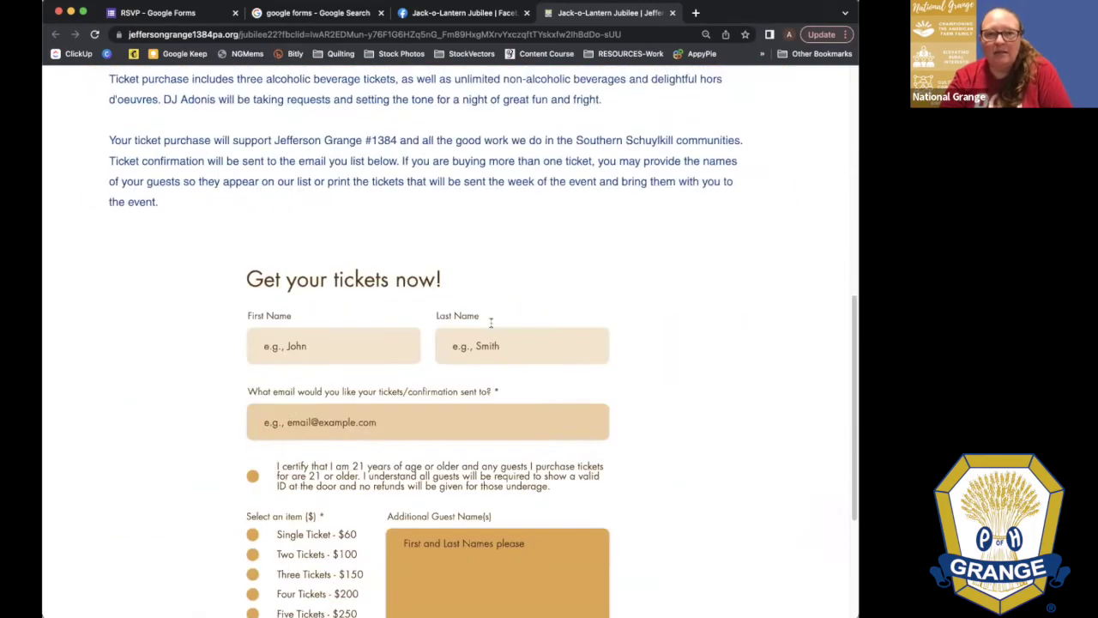
pyautogui.scroll(11, 490, 321)
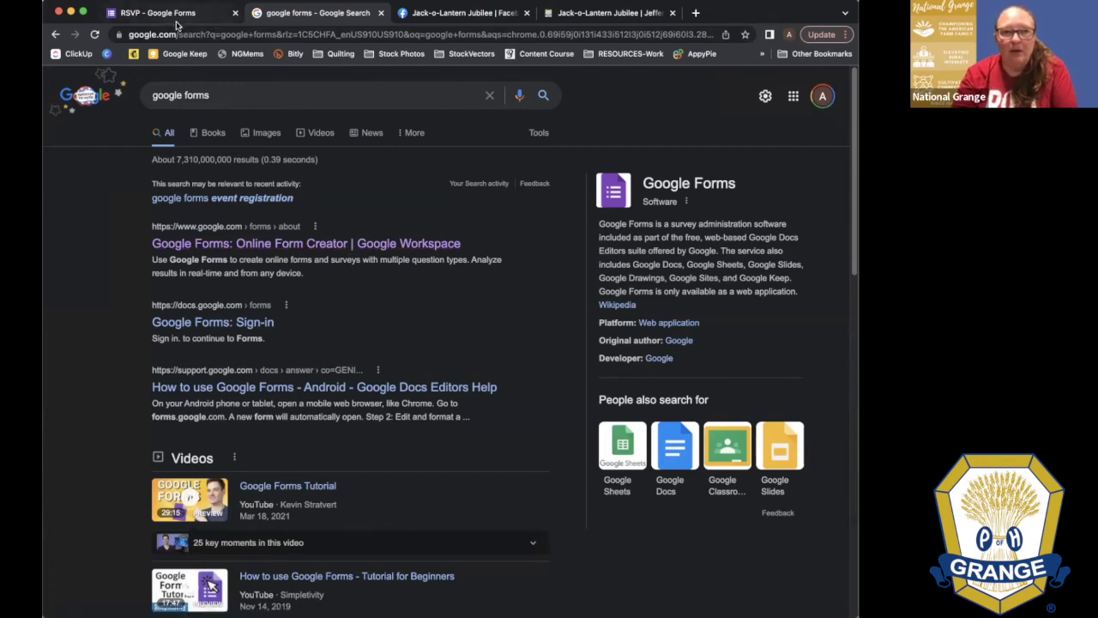
# Go from the Google Forms search result to the Forms home page
pyautogui.click(244, 241)
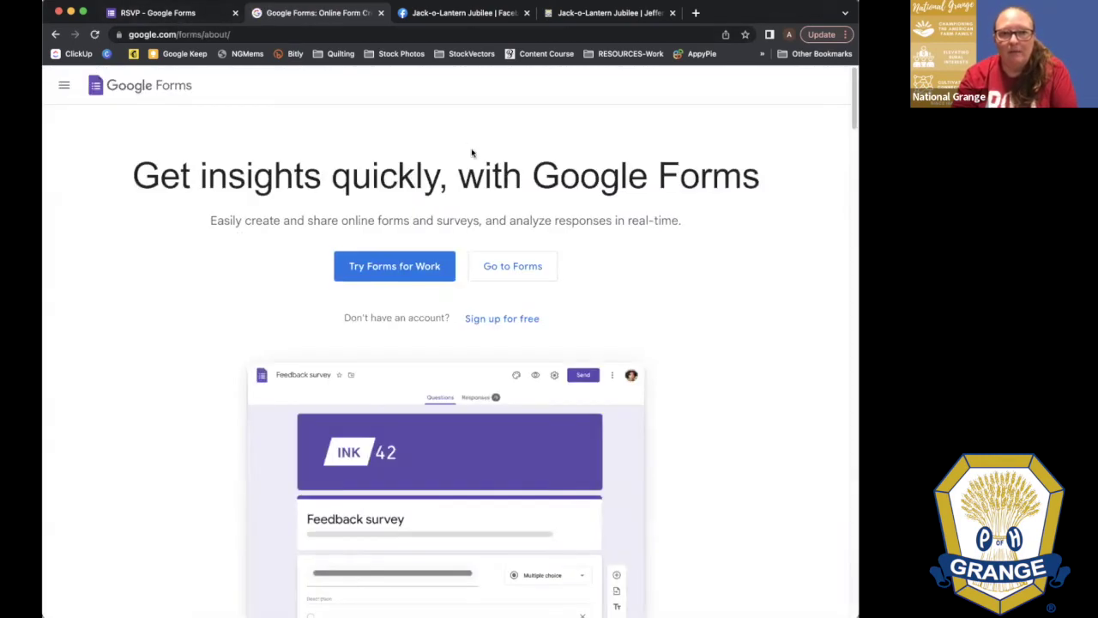
pyautogui.scroll(-1, 693, 138)
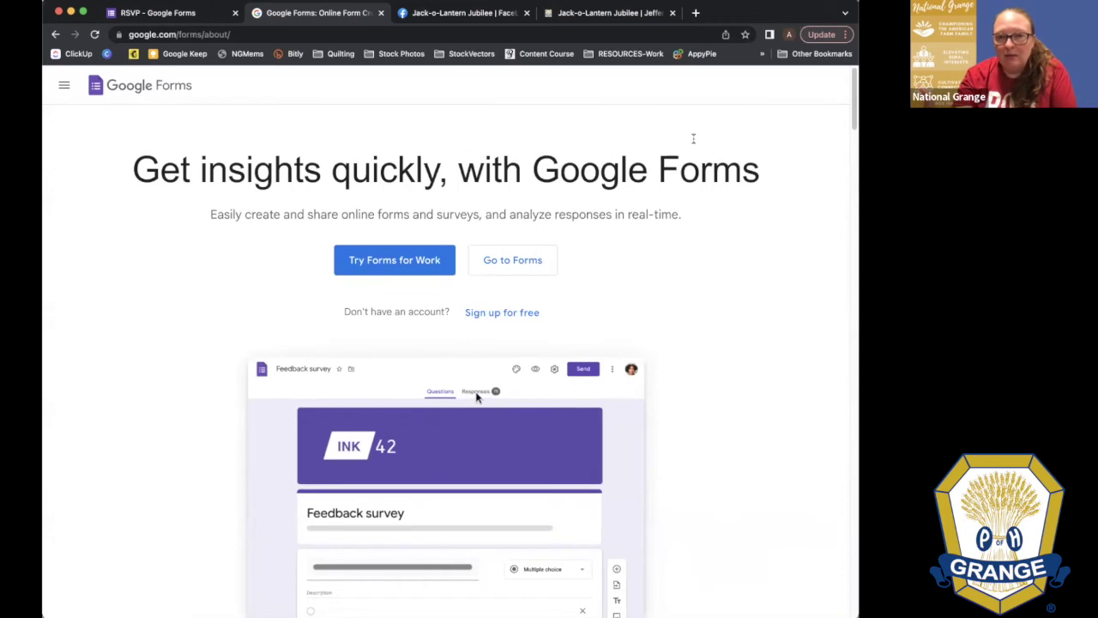
pyautogui.click(520, 261)
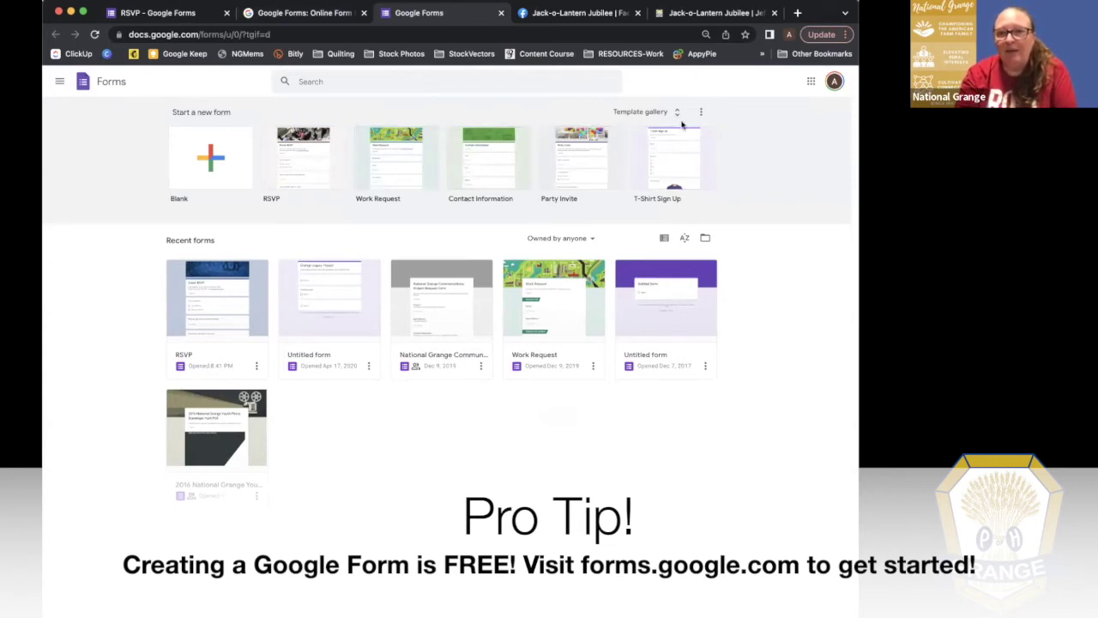
# Start a new form from the RSVP template in the Template gallery
pyautogui.click(646, 112)
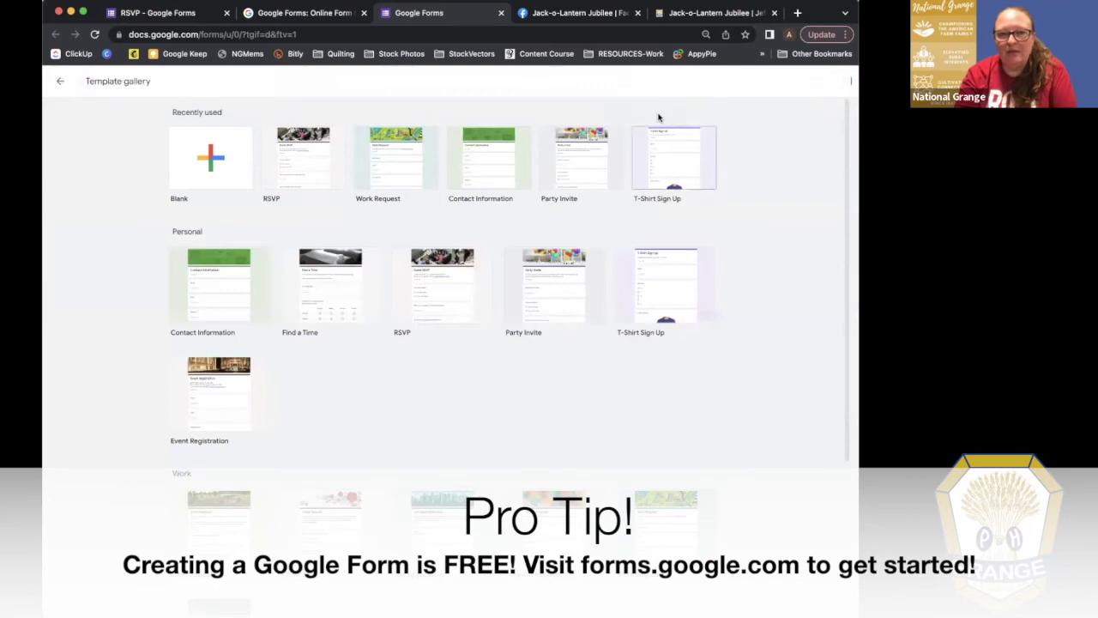
pyautogui.scroll(-1, 467, 429)
pyautogui.scroll(-1, 467, 428)
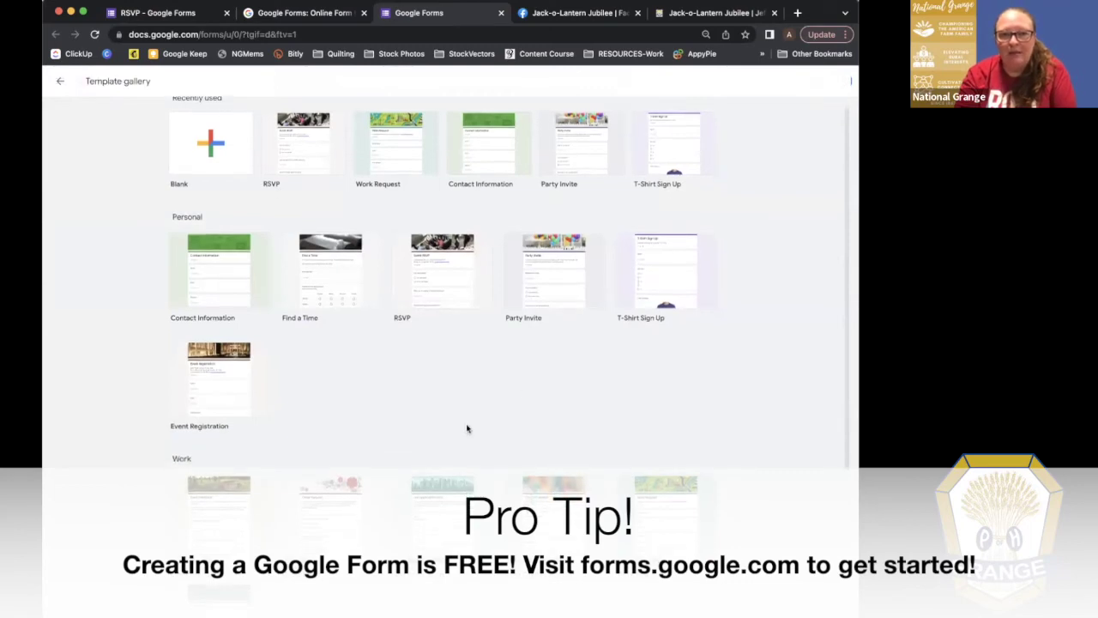
pyautogui.click(445, 300)
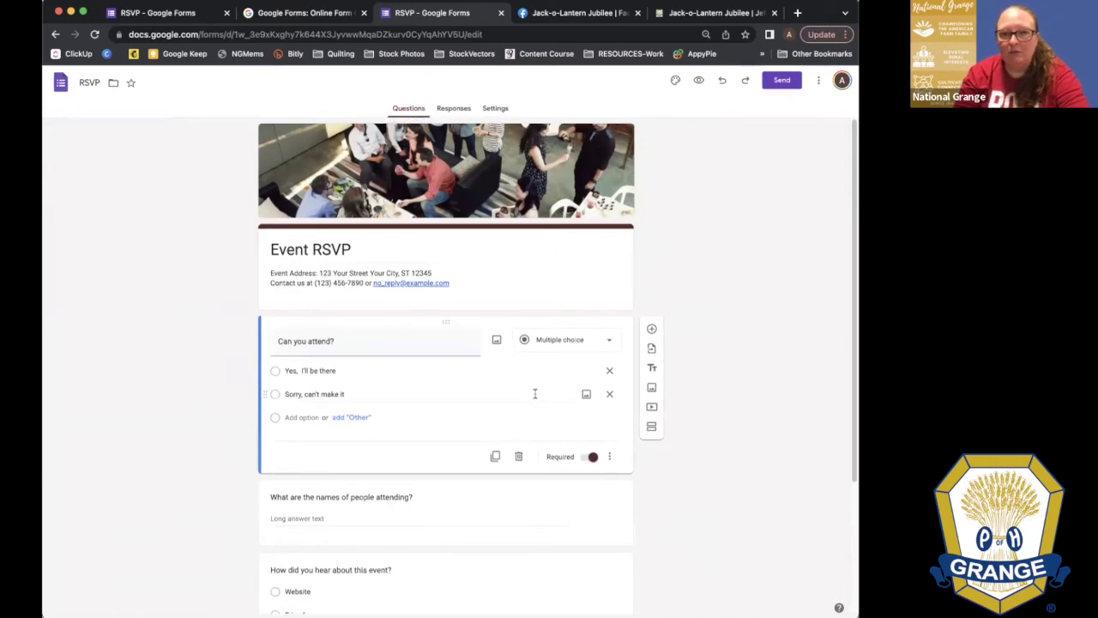
# Retitle the form 'Spaghetti Dinner' and add 'Date: Oct. 2' and 'Time: 4-7 p.m.' lines to the description
pyautogui.click(325, 248)
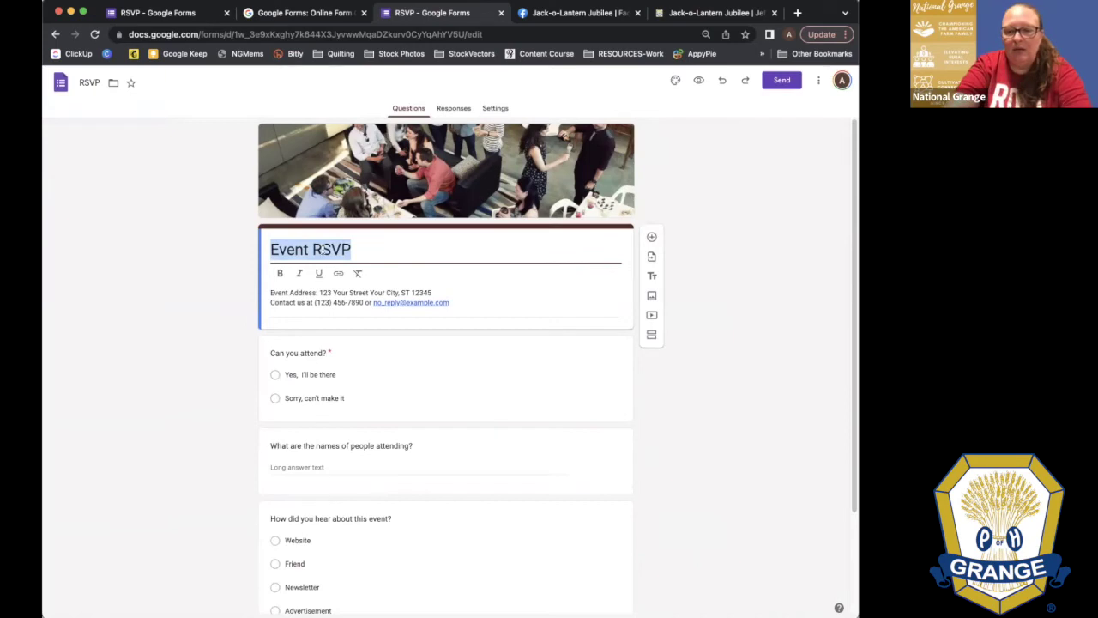
pyautogui.write('Spag')
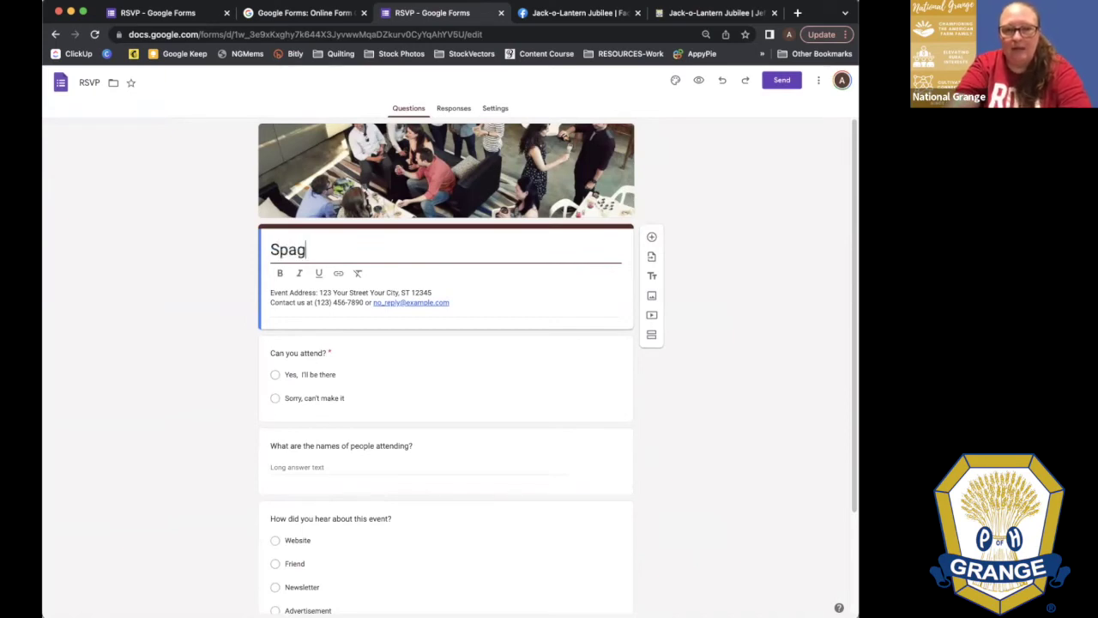
pyautogui.write('hetti Dinner')
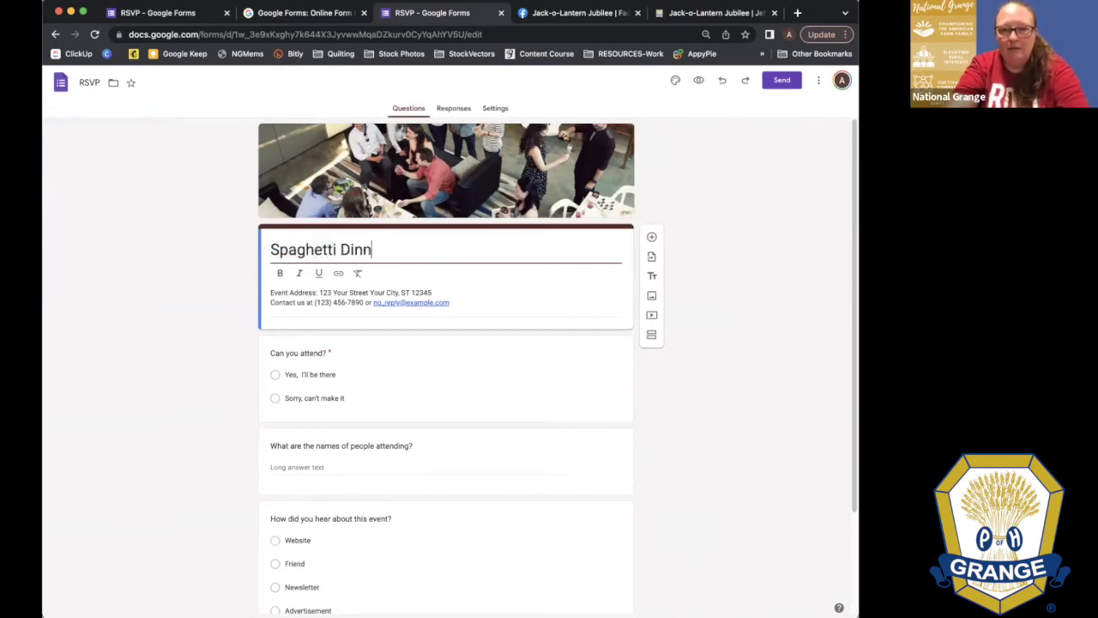
pyautogui.click(321, 295)
pyautogui.hotkey('ctrl', 'a')
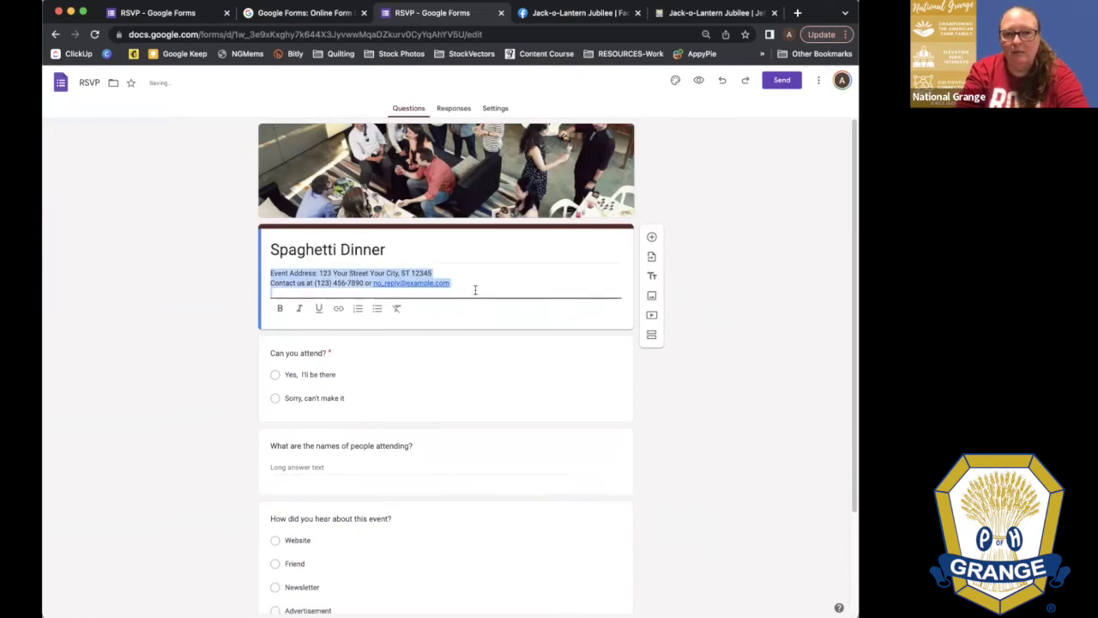
pyautogui.click(463, 289)
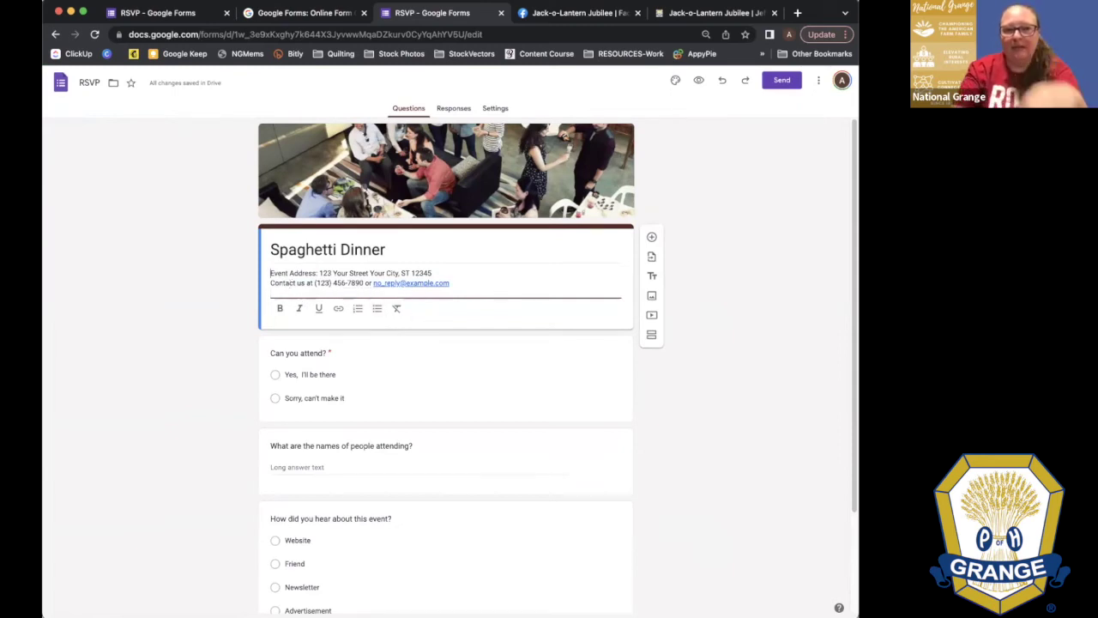
pyautogui.write('Date: Oc')
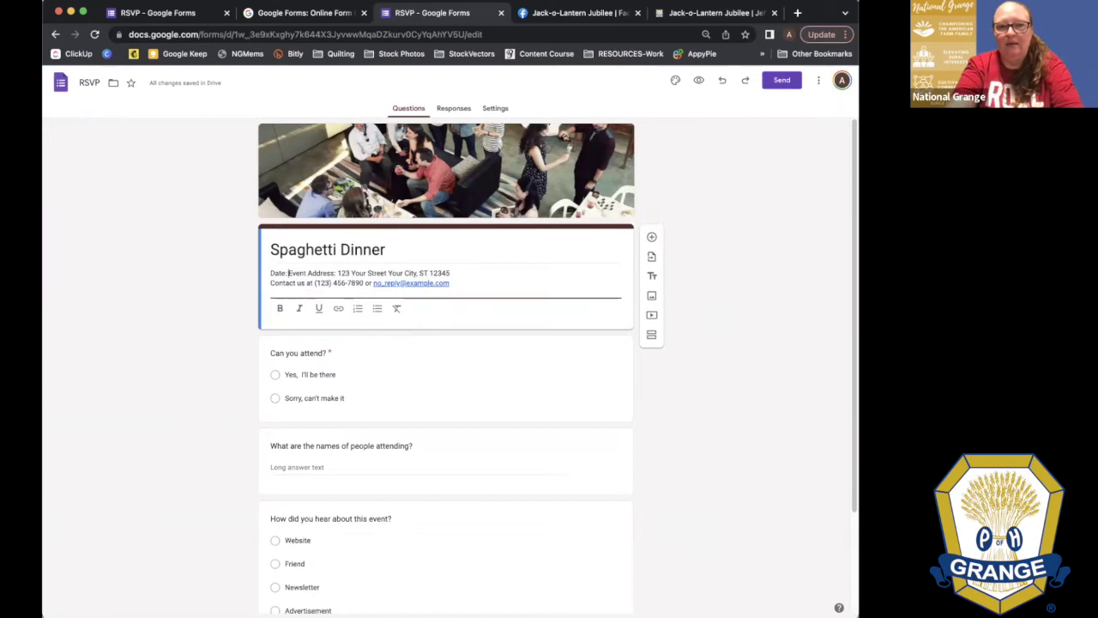
pyautogui.write('t. 2')
pyautogui.press('Return')
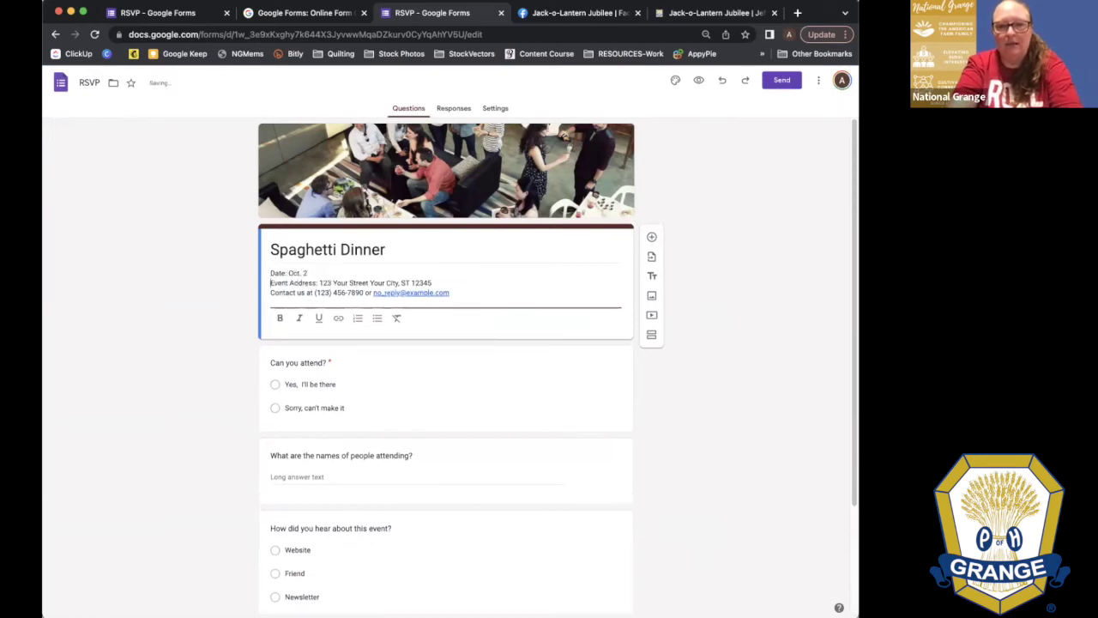
pyautogui.write('Time: ')
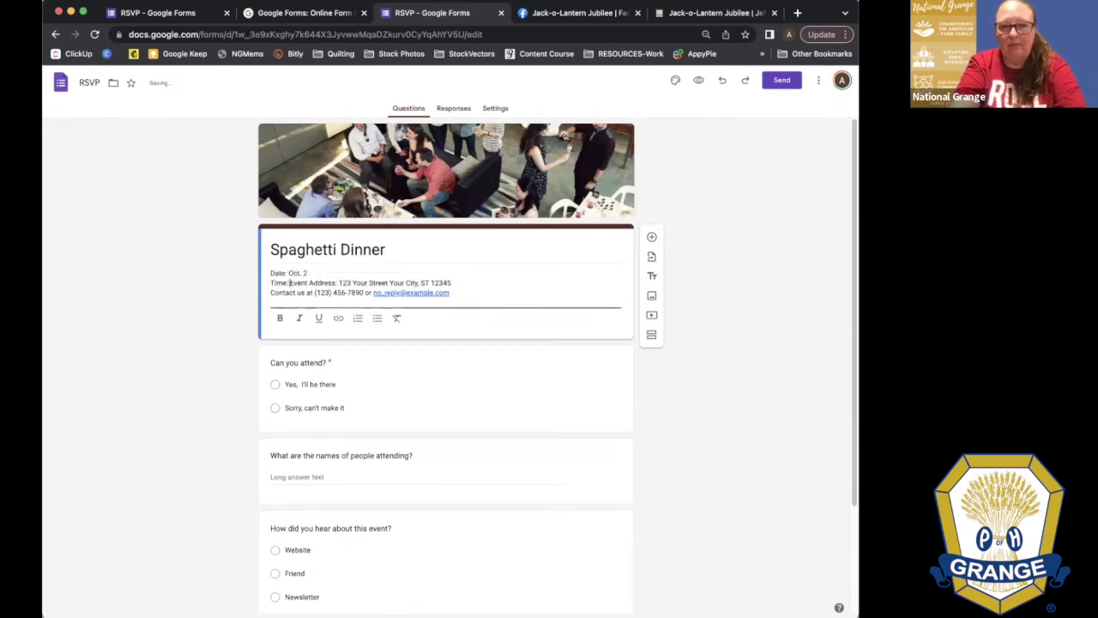
pyautogui.write('4-7 p.m.')
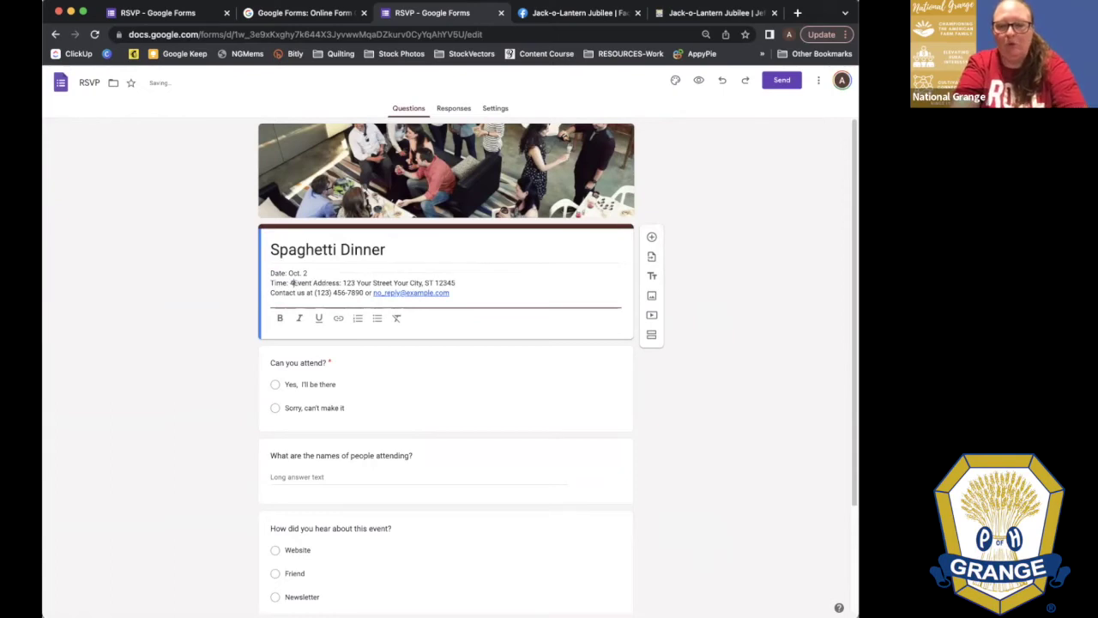
pyautogui.press('Return')
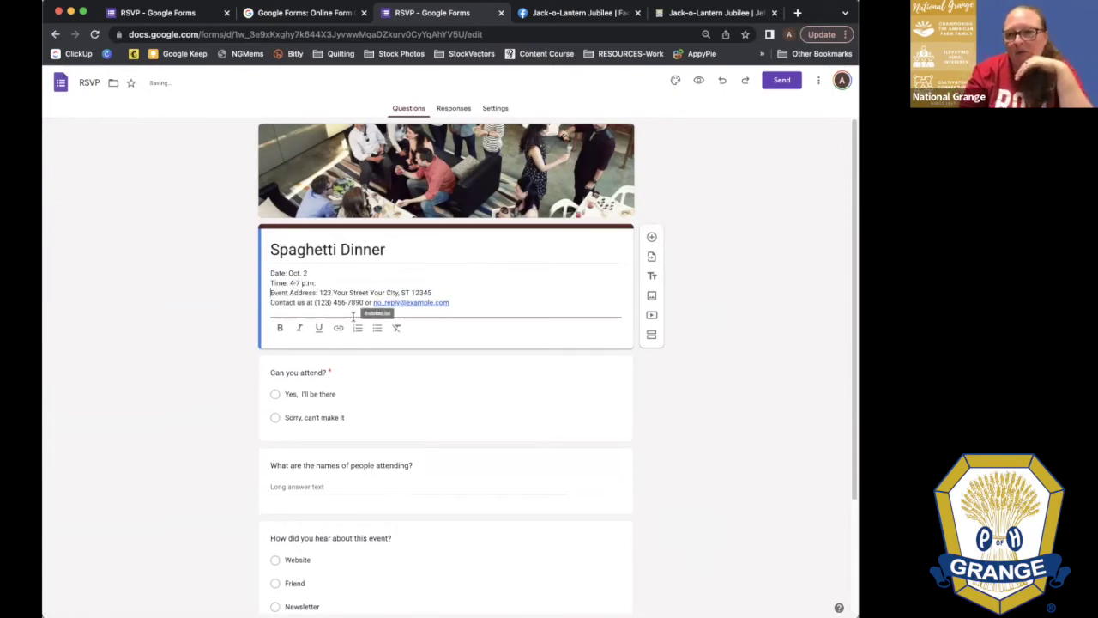
pyautogui.click(246, 385)
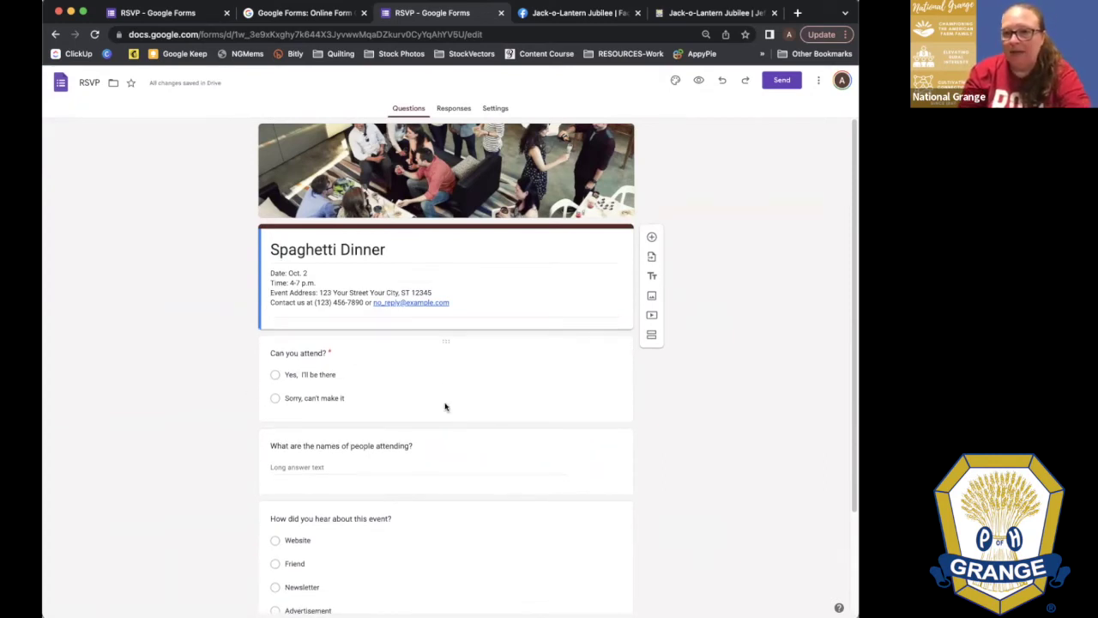
pyautogui.scroll(-3, 444, 427)
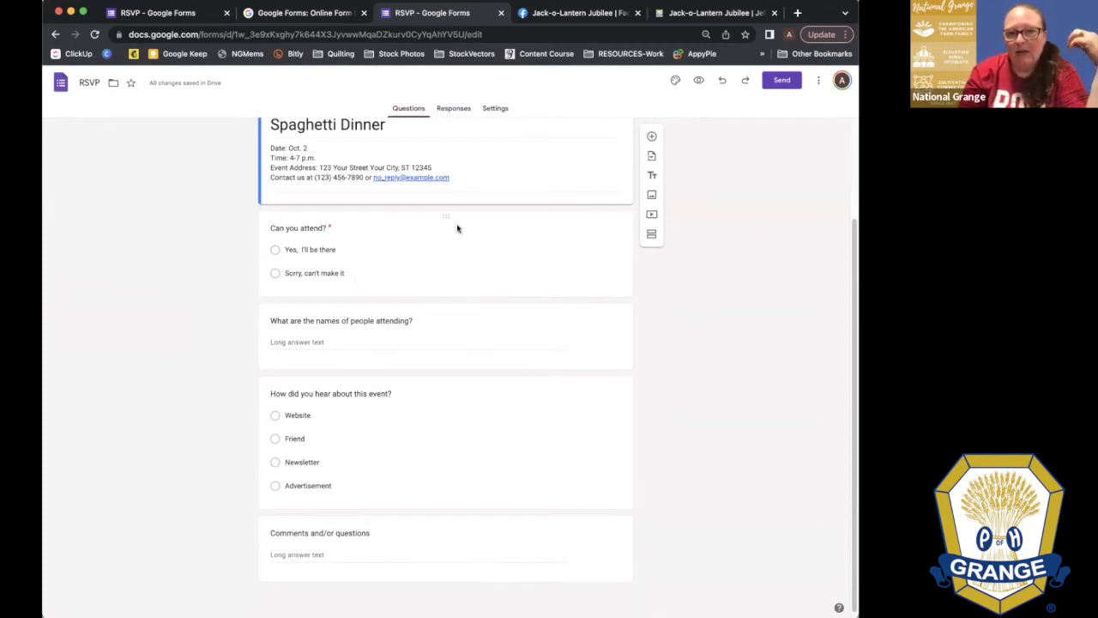
# Set Can you attend? choices to 'Yes. I'll eat in.', 'Yes. I'll take food to go.', 'No. But I will donate.'
pyautogui.click(299, 228)
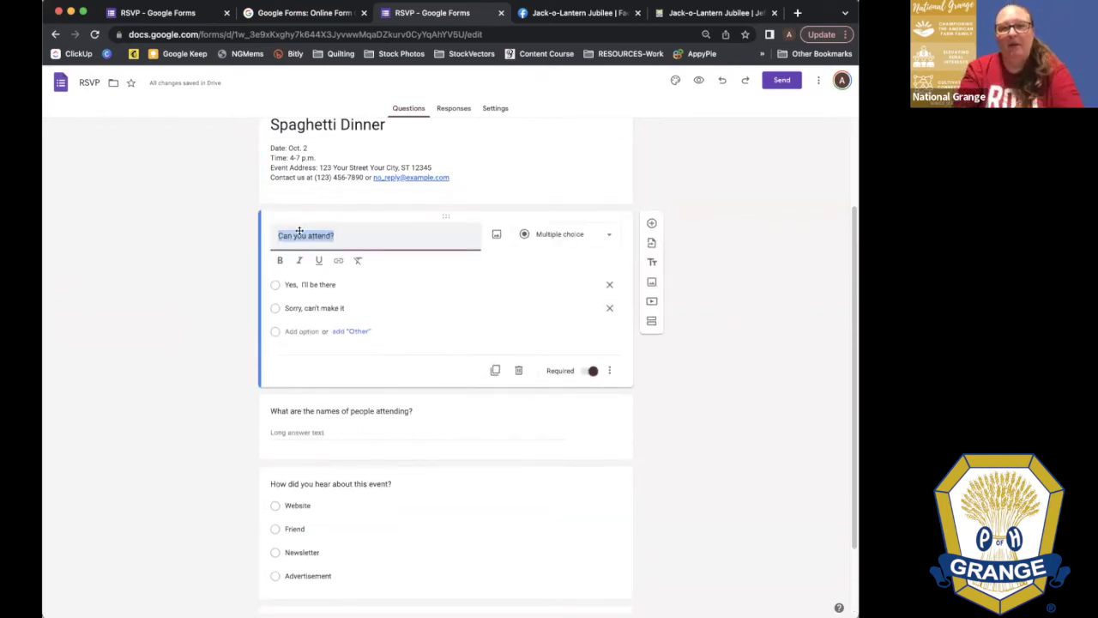
pyautogui.click(343, 284)
pyautogui.write('Yes')
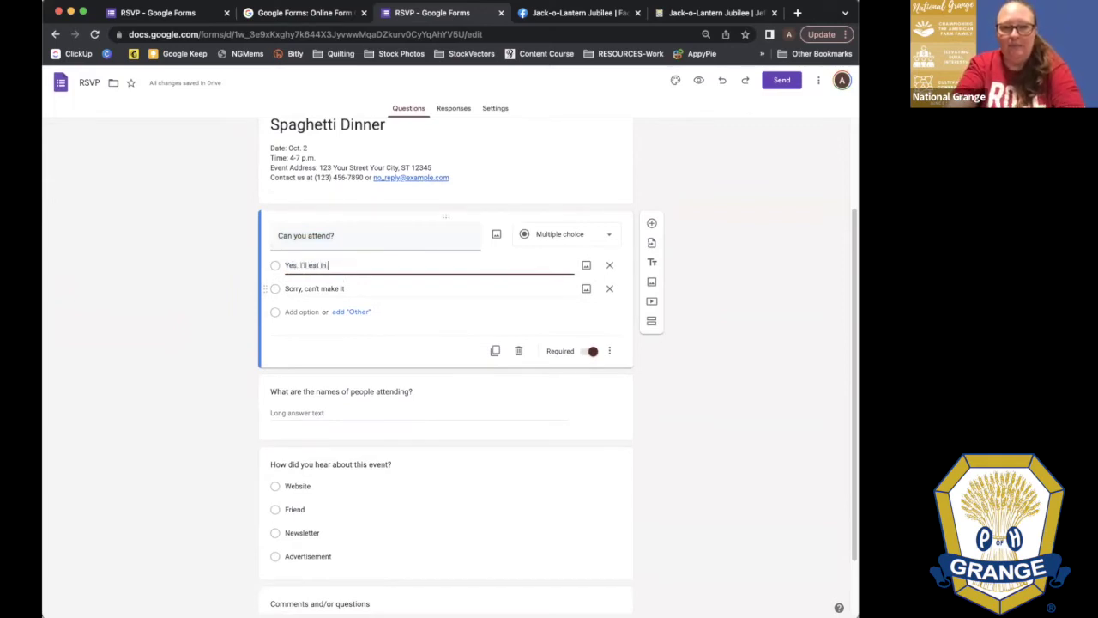
pyautogui.click(333, 289)
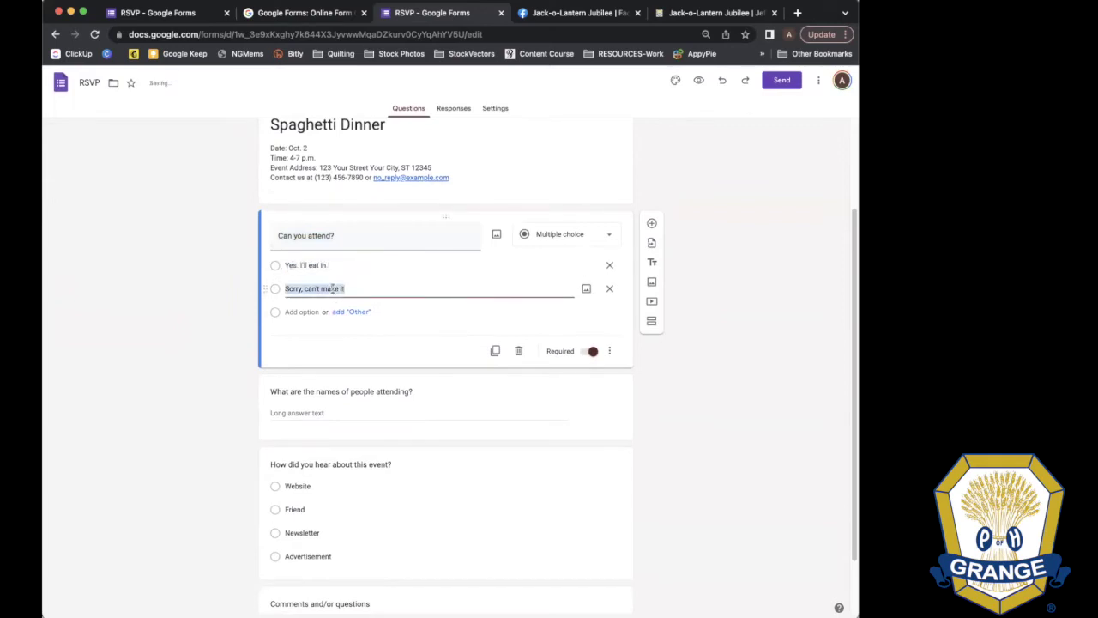
pyautogui.write('Yes. I')
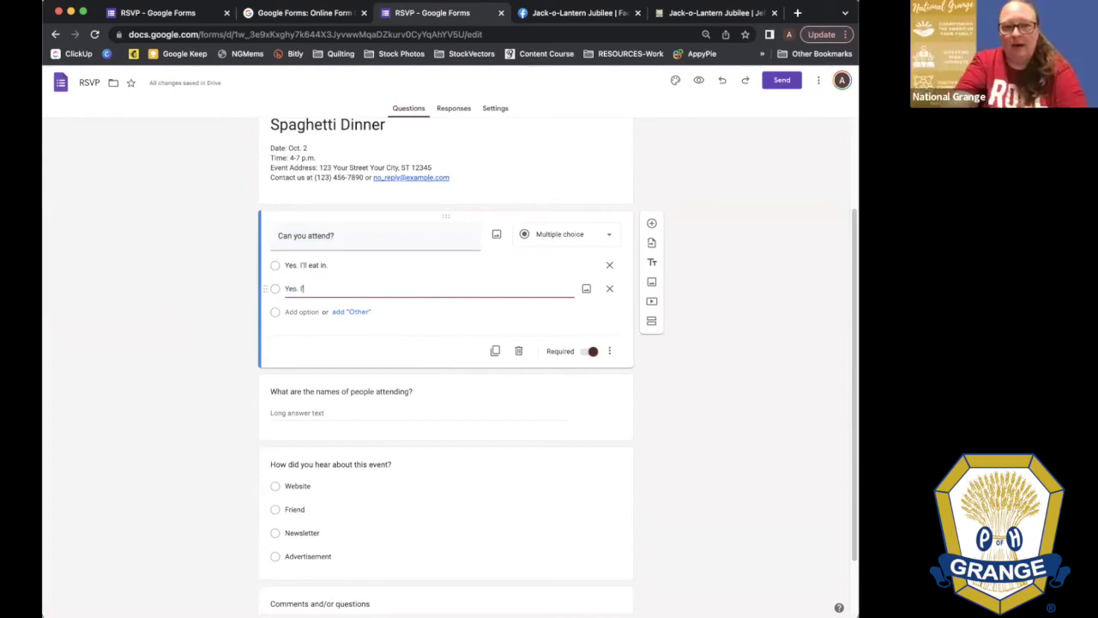
pyautogui.write("'ll take food to go.")
pyautogui.click(273, 313)
pyautogui.write('No')
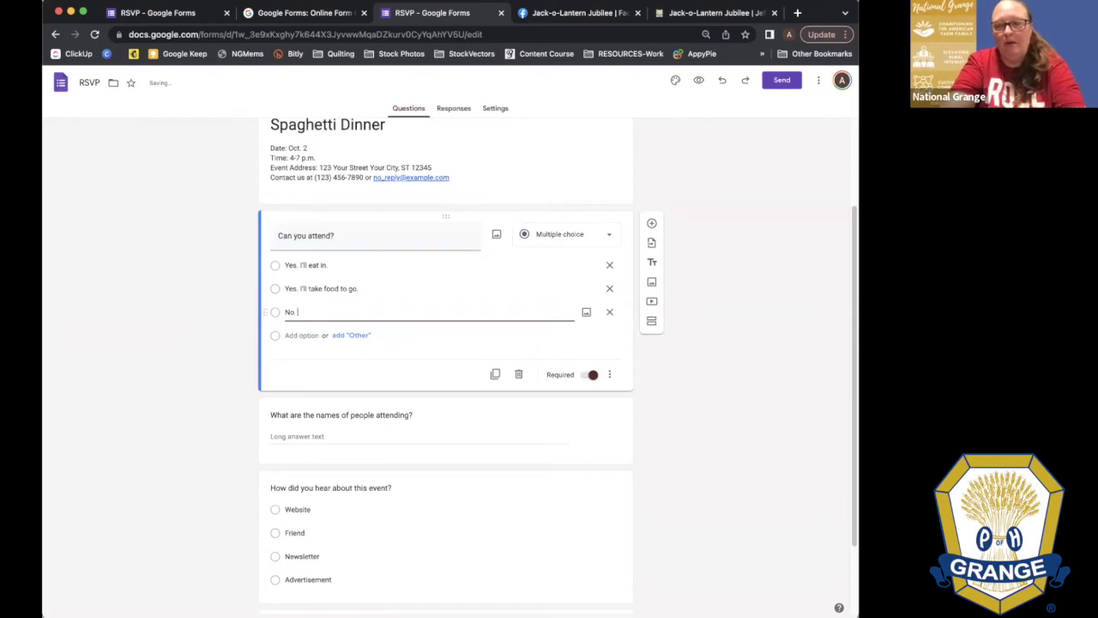
pyautogui.write('. But I will donate.')
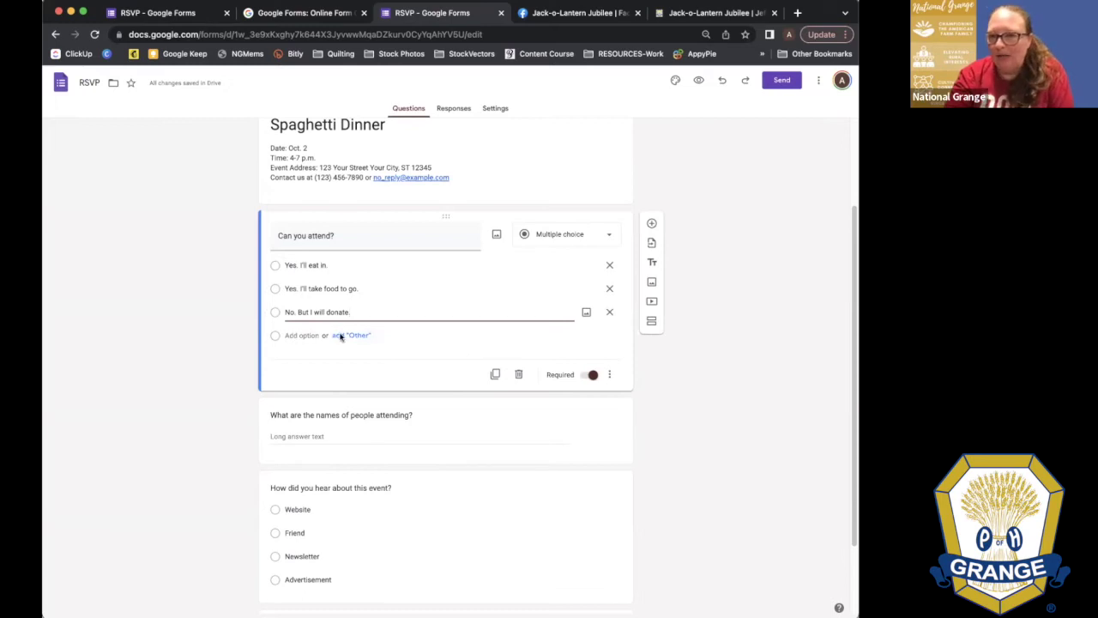
pyautogui.scroll(-2, 284, 385)
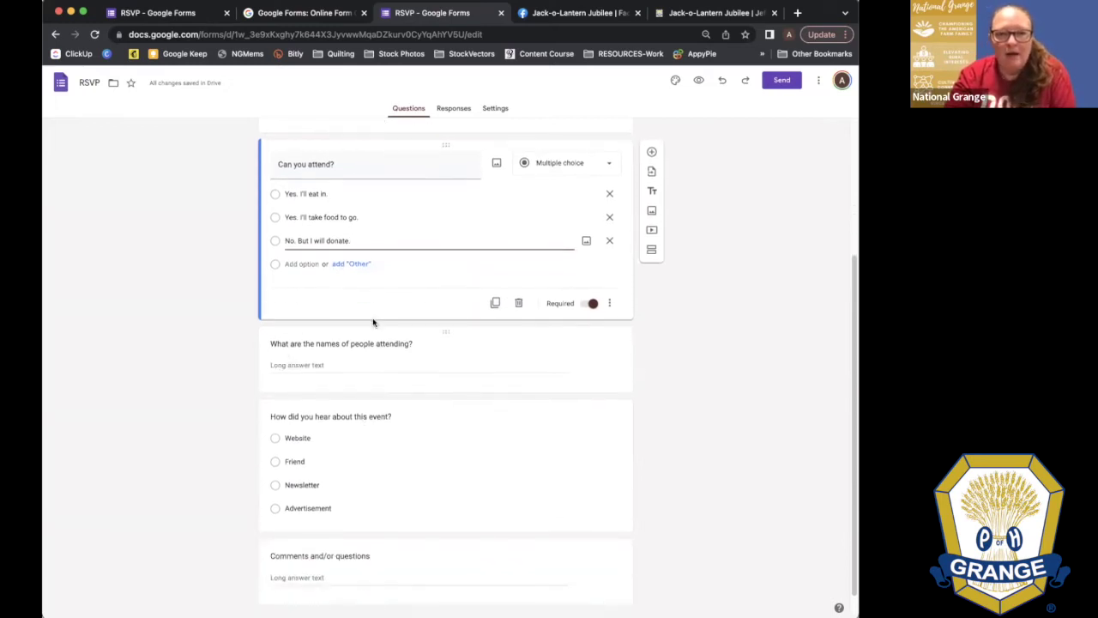
pyautogui.click(360, 343)
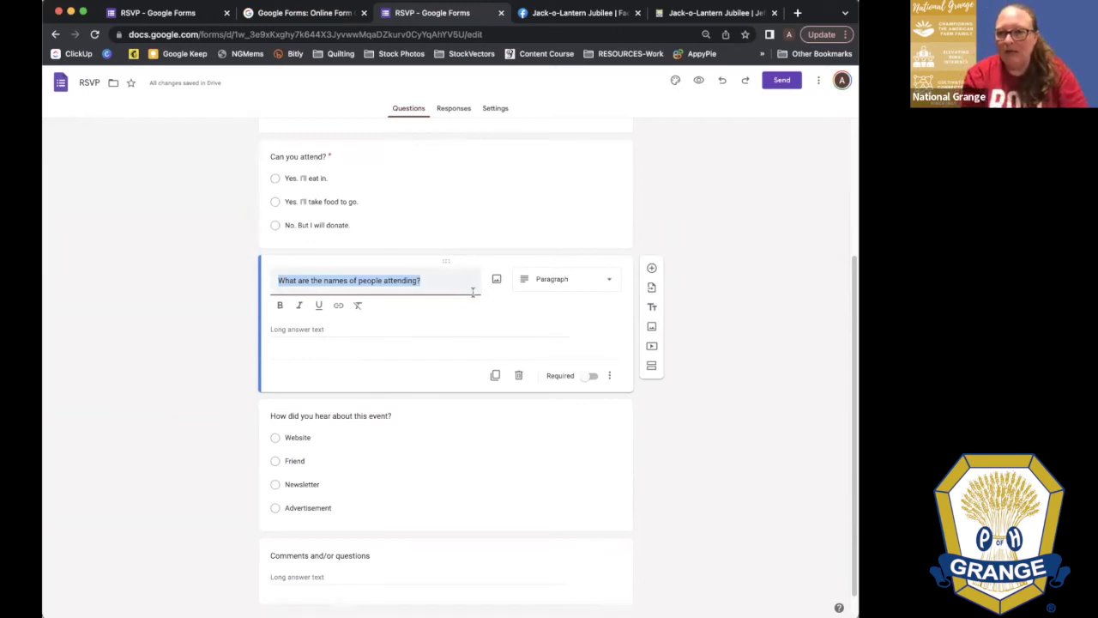
# Make the question a Dropdown titled 'How many dinners would you like?'
pyautogui.click(575, 284)
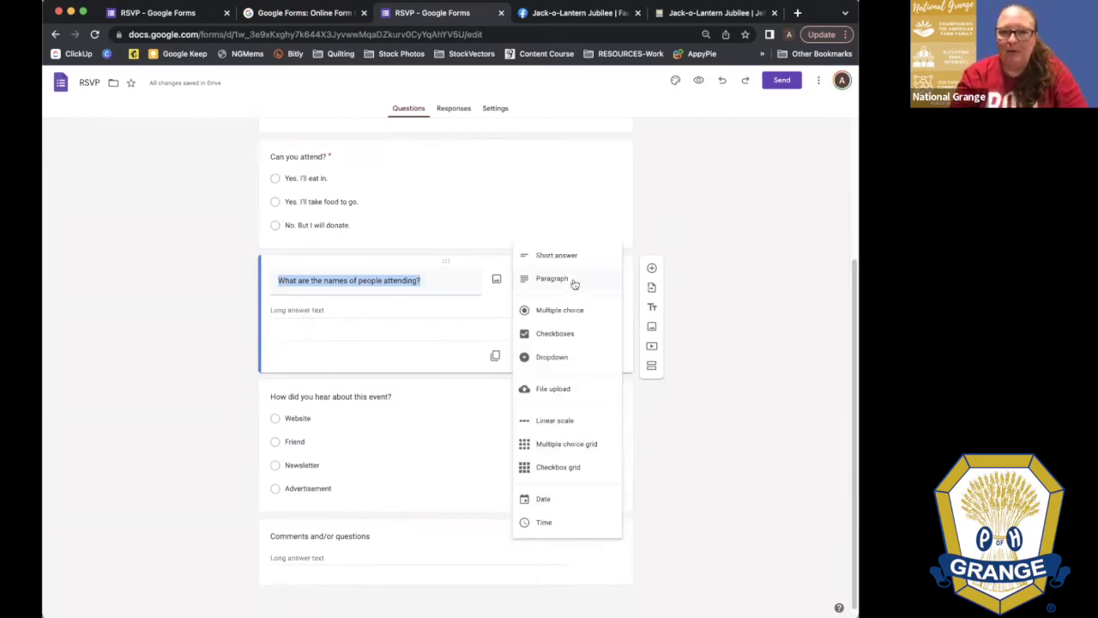
pyautogui.click(575, 364)
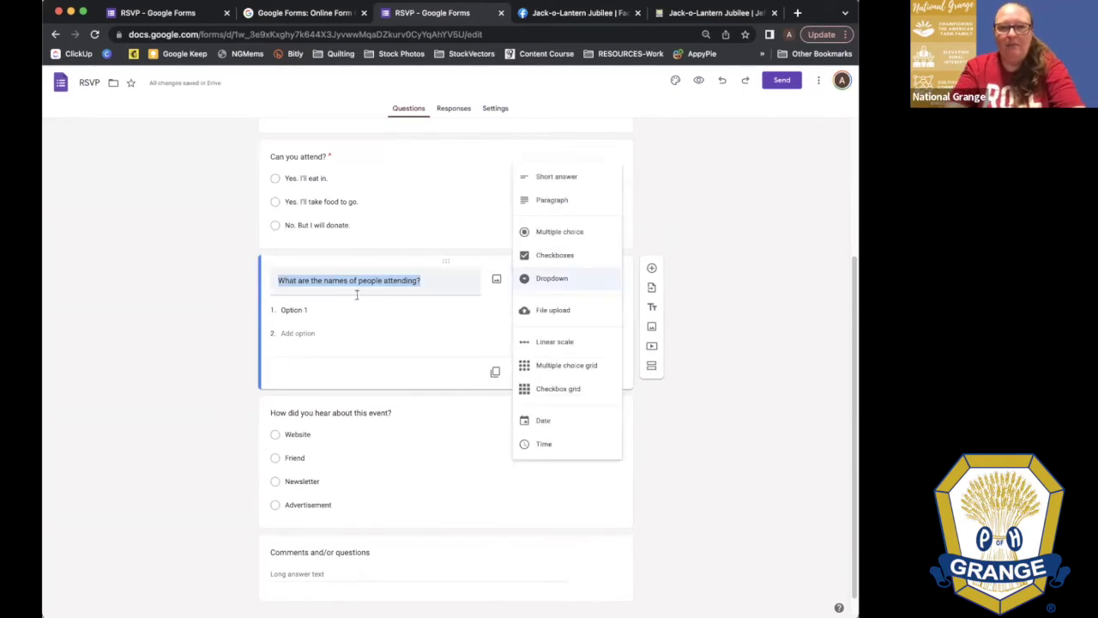
pyautogui.click(576, 282)
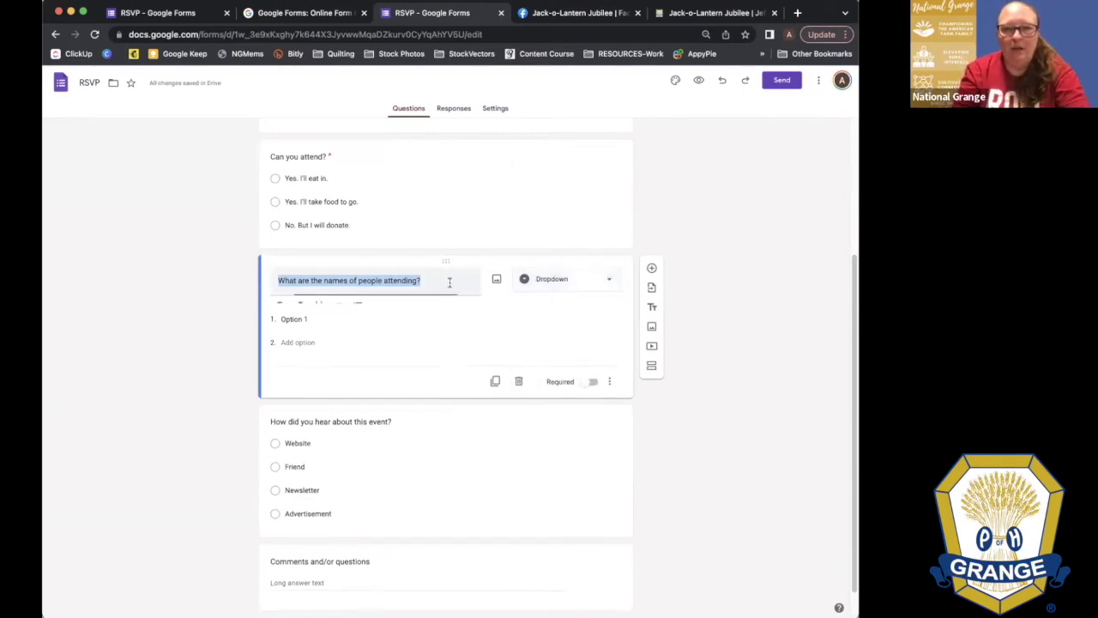
pyautogui.write('How many dinners would you like?')
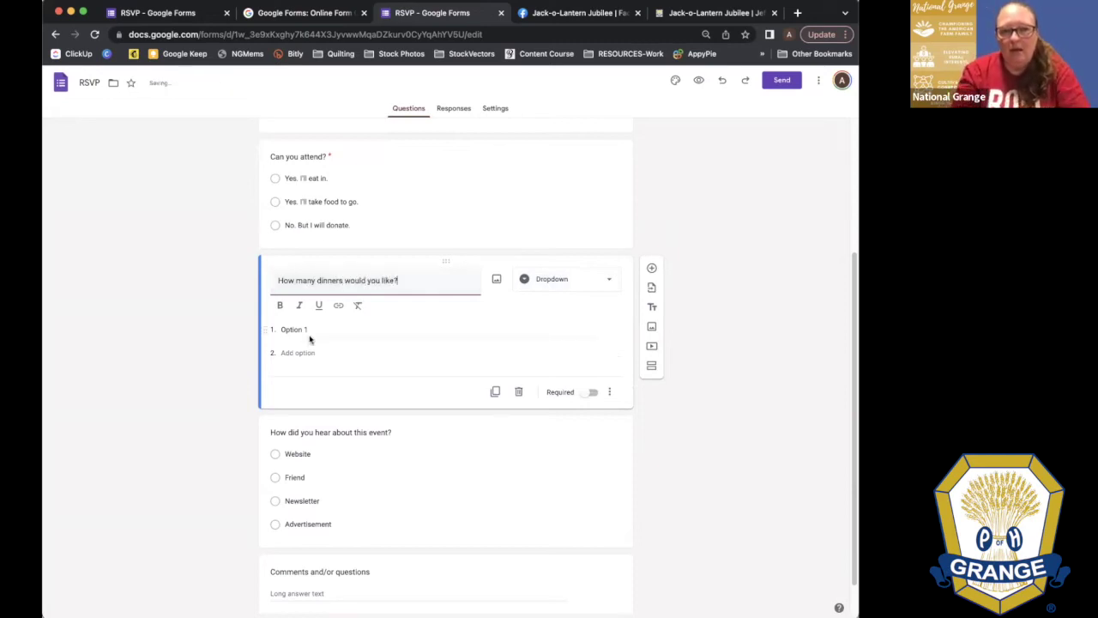
# Enter dropdown choices 1 through 10
pyautogui.click(309, 329)
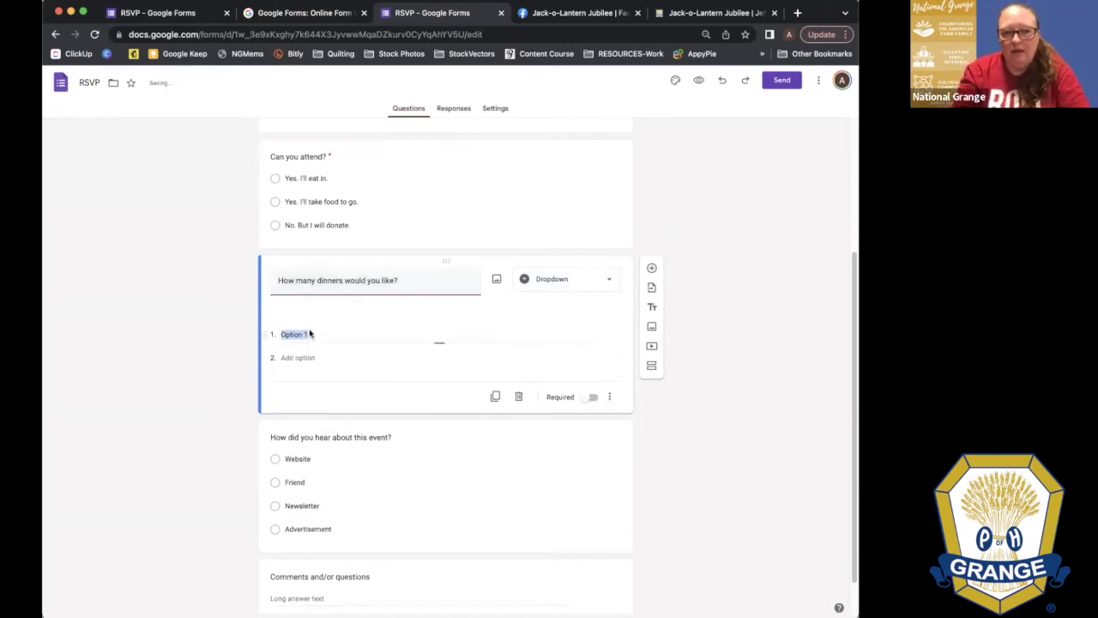
pyautogui.write('1')
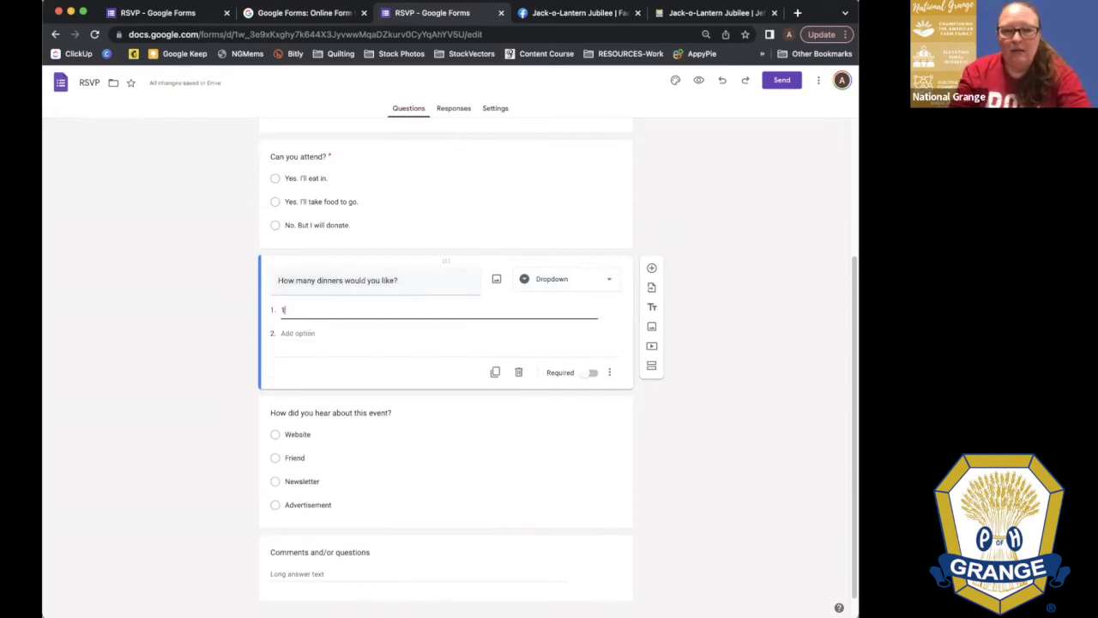
pyautogui.press('Return')
pyautogui.write('2')
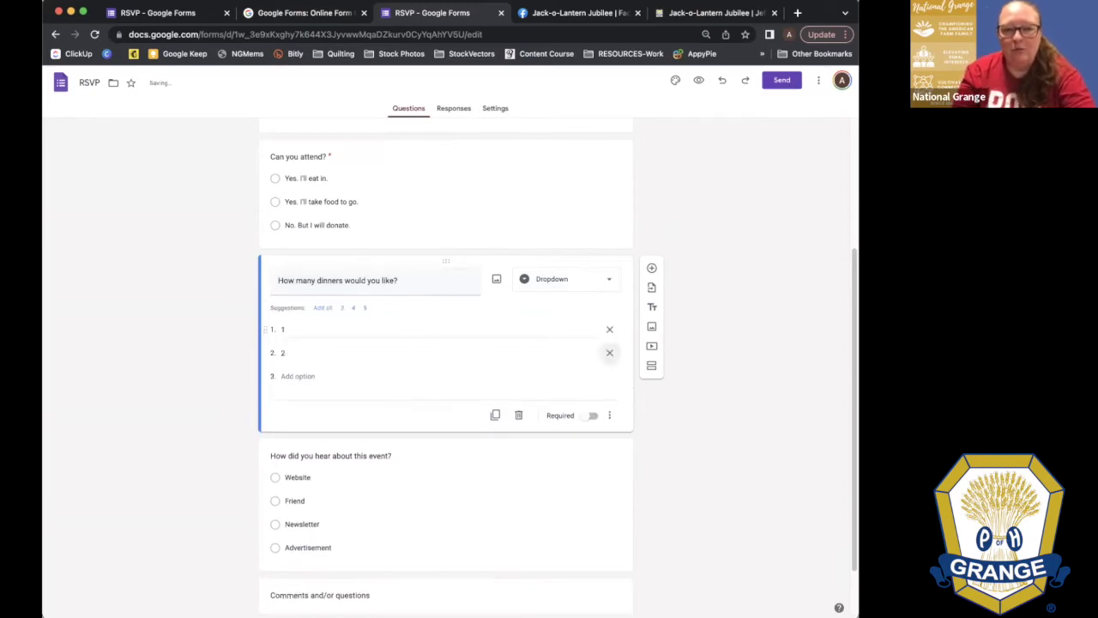
pyautogui.write('3')
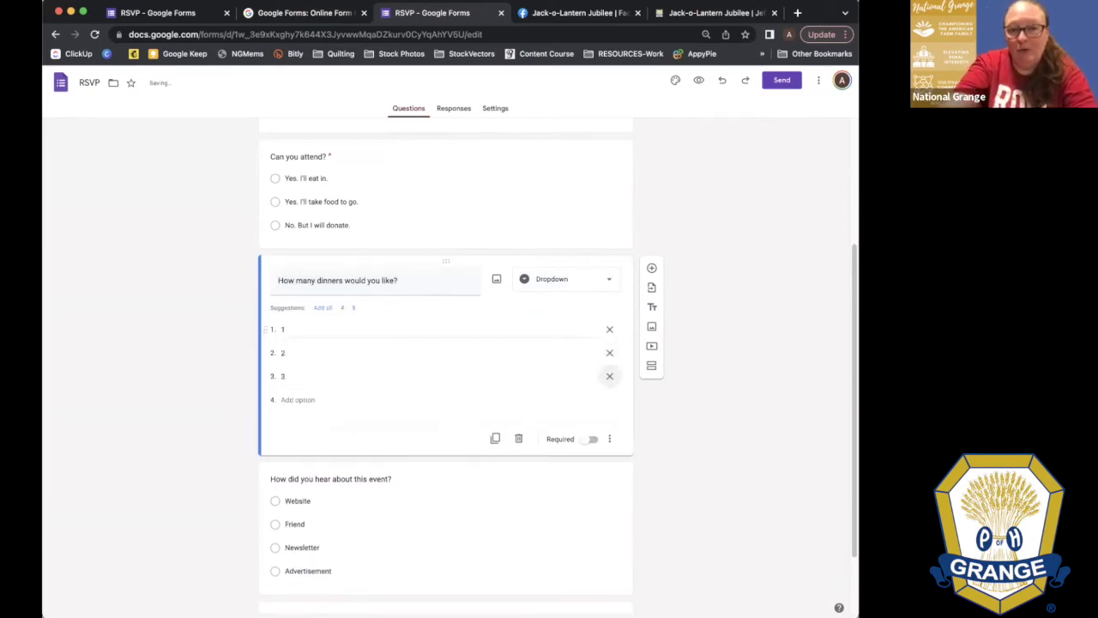
pyautogui.click(298, 400)
pyautogui.write('4')
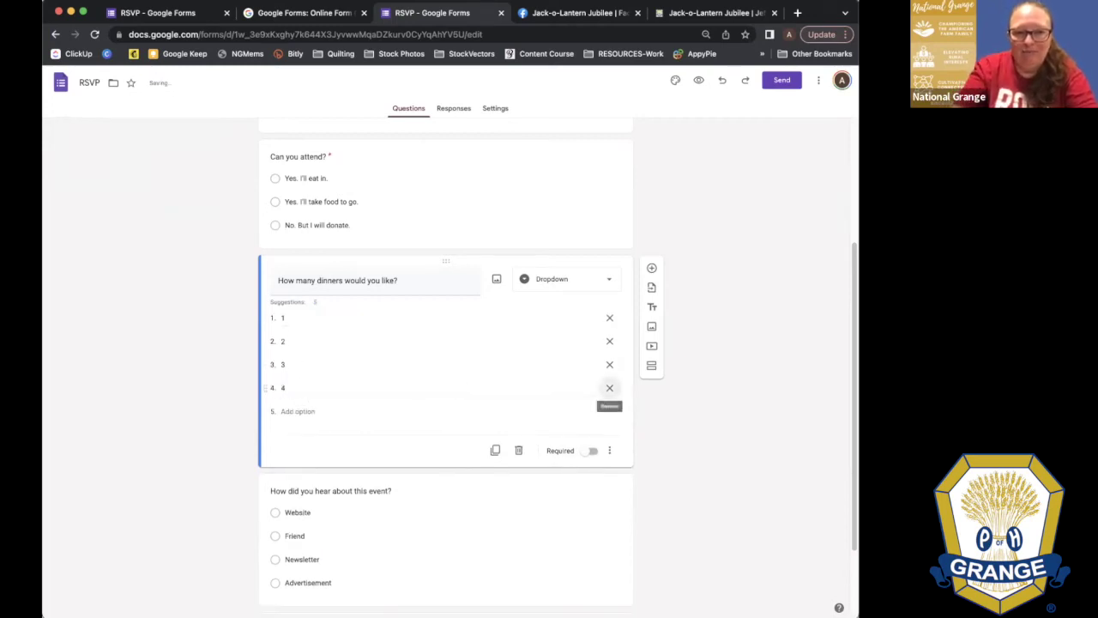
pyautogui.click(292, 414)
pyautogui.write('5')
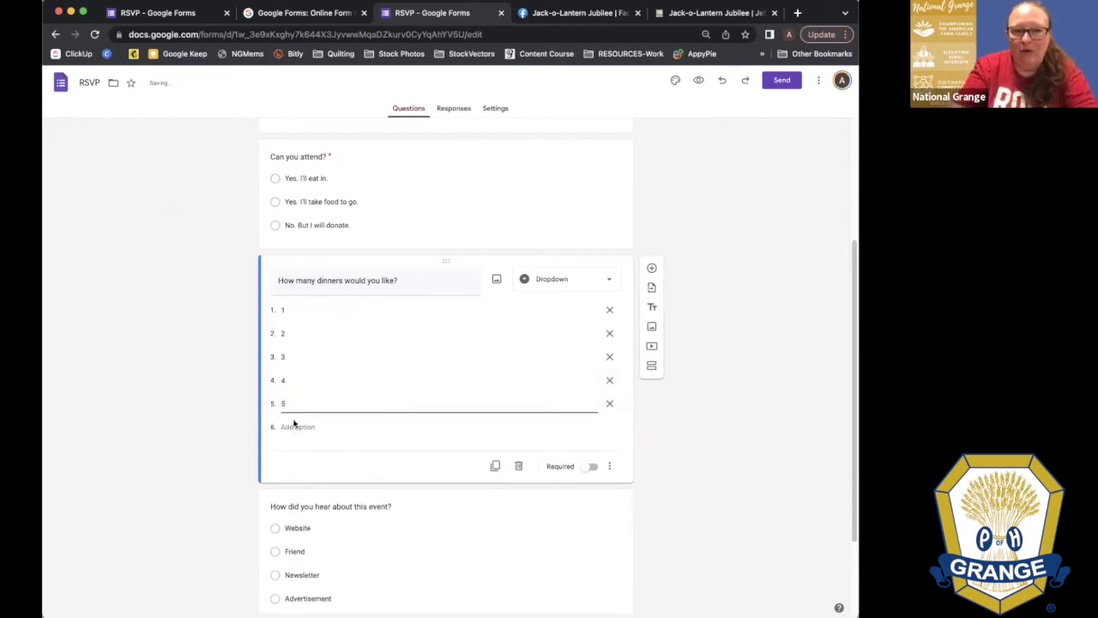
pyautogui.click(296, 427)
pyautogui.write('6')
pyautogui.click(295, 447)
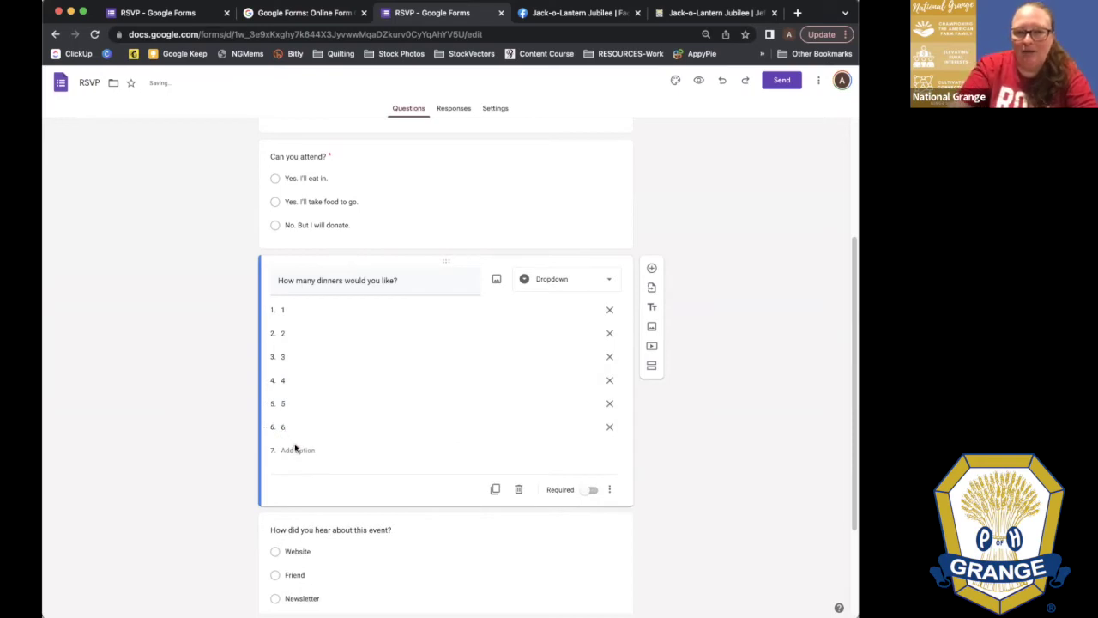
pyautogui.write('7')
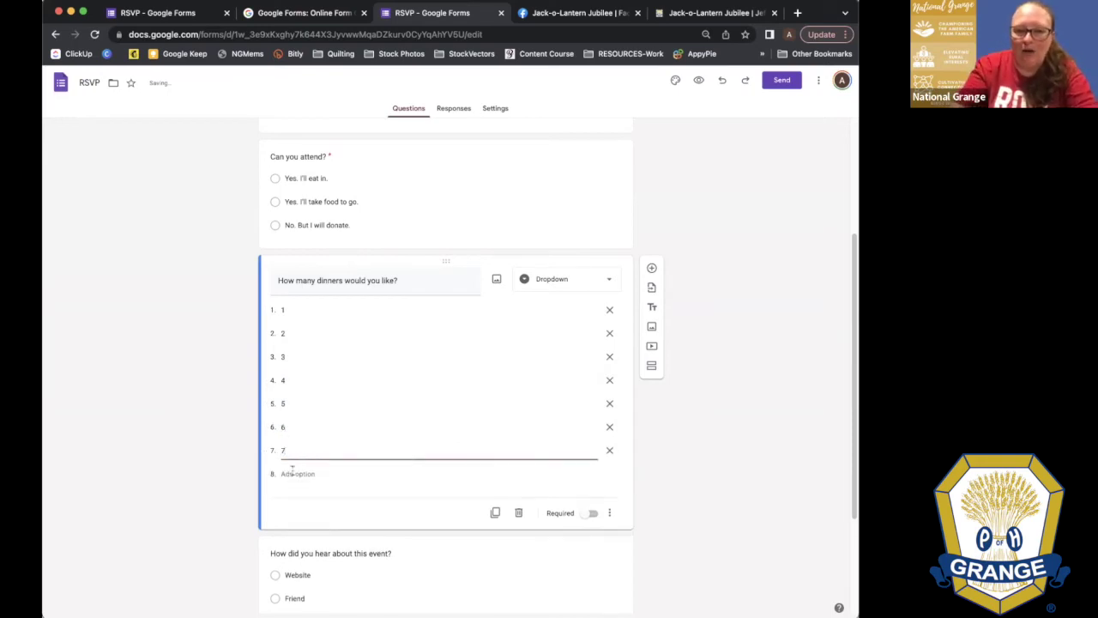
pyautogui.click(292, 472)
pyautogui.write('8')
pyautogui.click(292, 495)
pyautogui.write('9')
pyautogui.click(290, 521)
pyautogui.write('10')
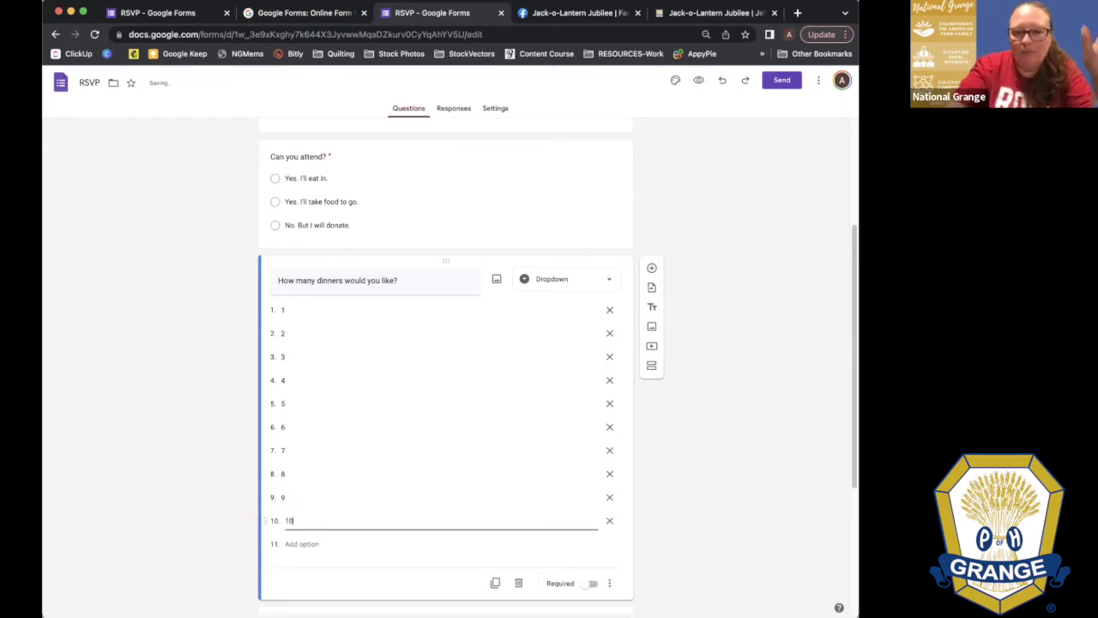
pyautogui.click(200, 559)
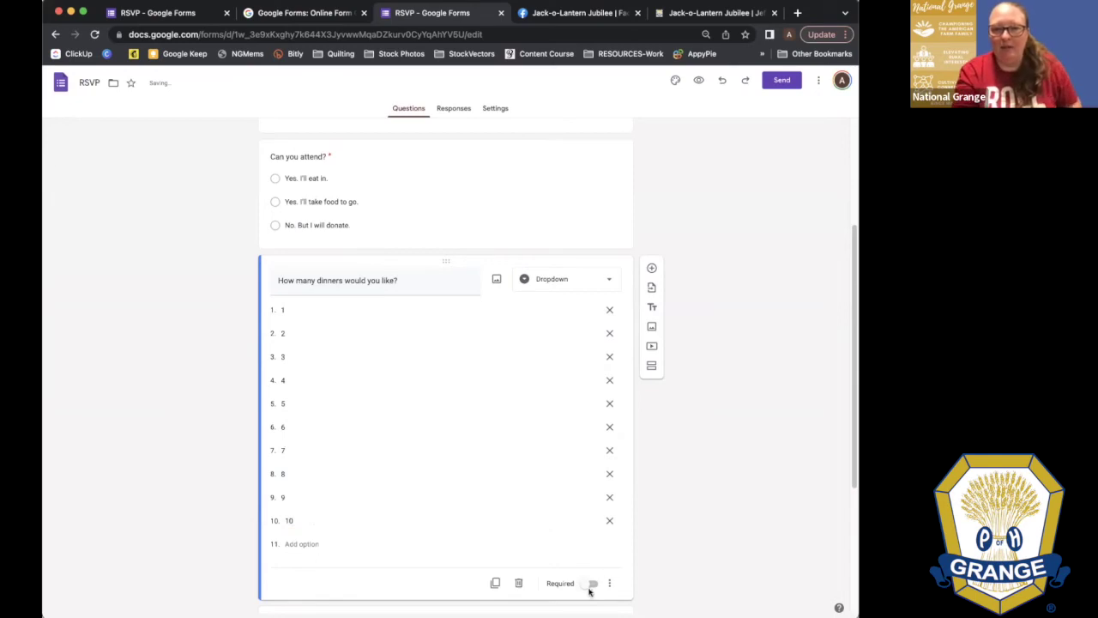
# Mark the dinners question as required
pyautogui.click(592, 583)
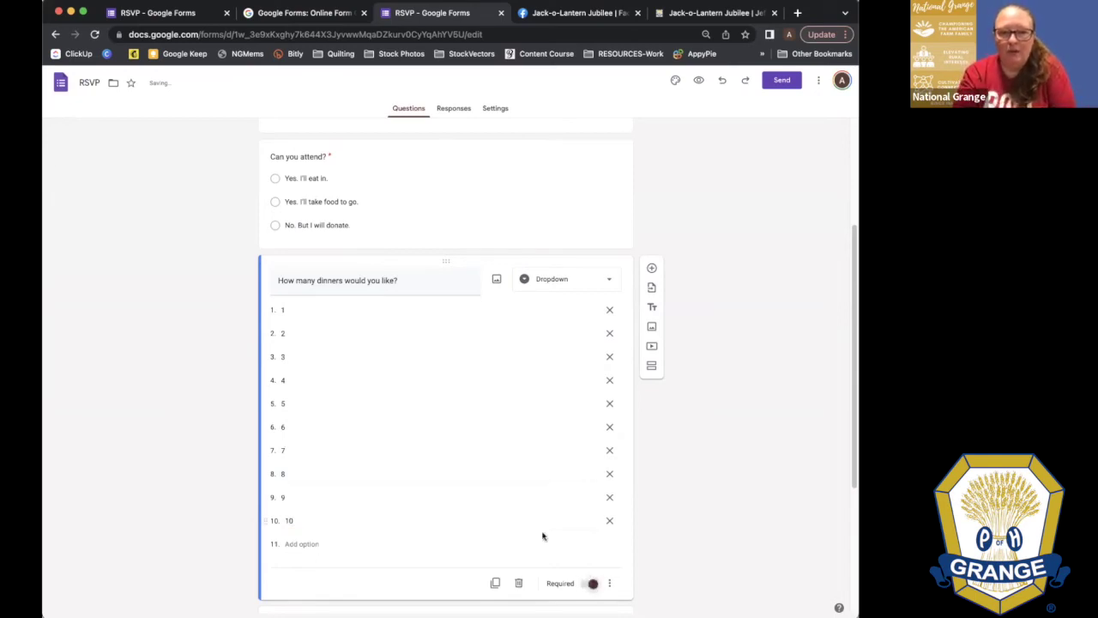
pyautogui.click(592, 584)
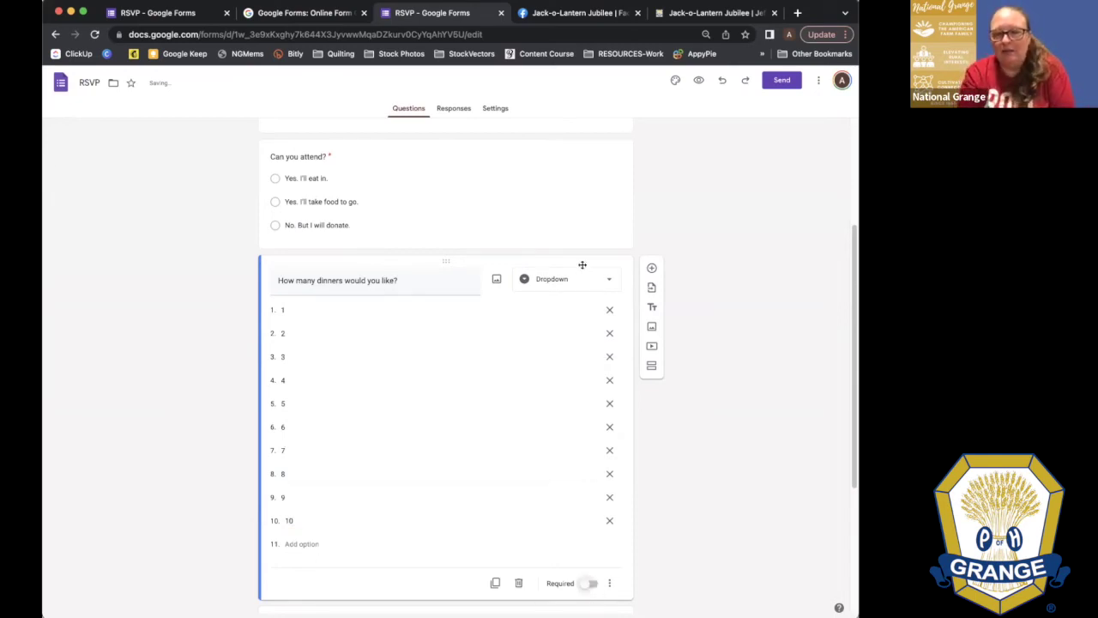
pyautogui.click(593, 585)
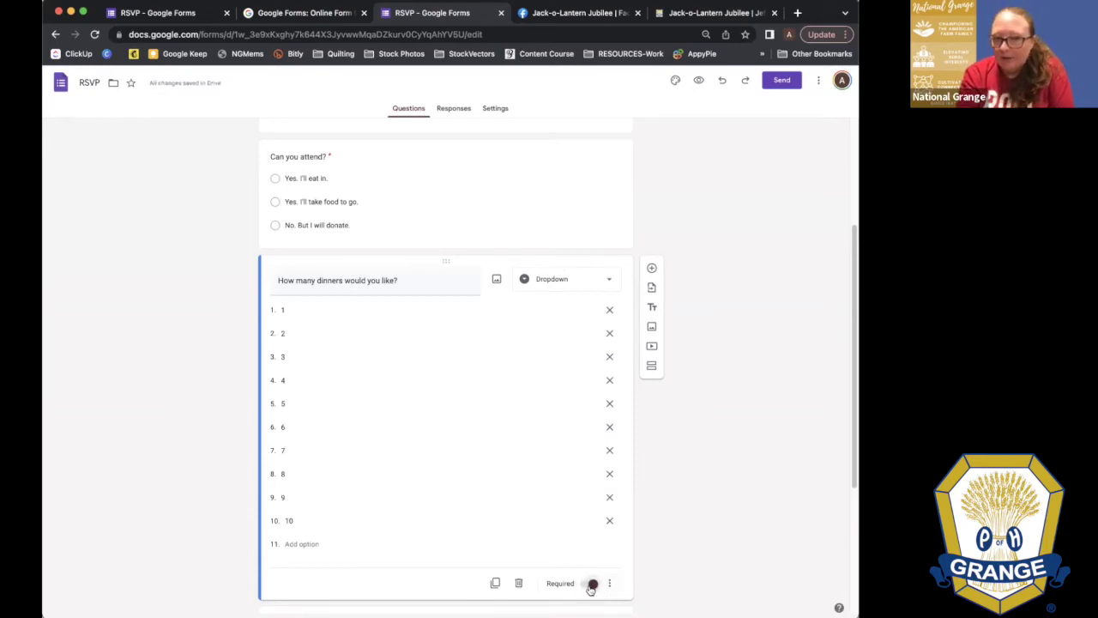
pyautogui.scroll(-1, 429, 470)
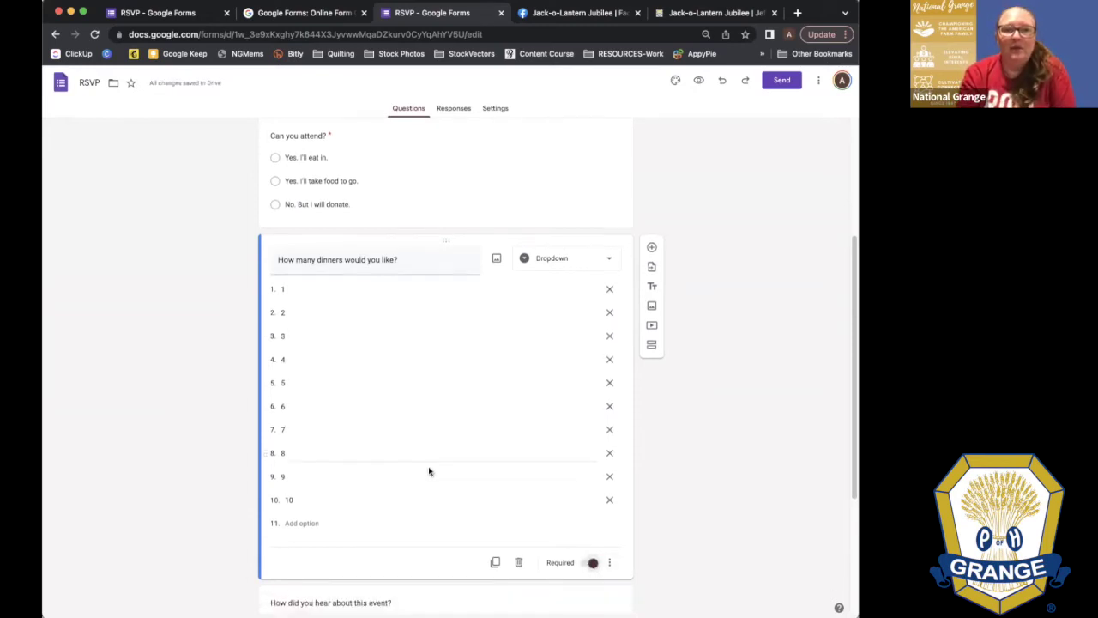
pyautogui.scroll(1, 429, 470)
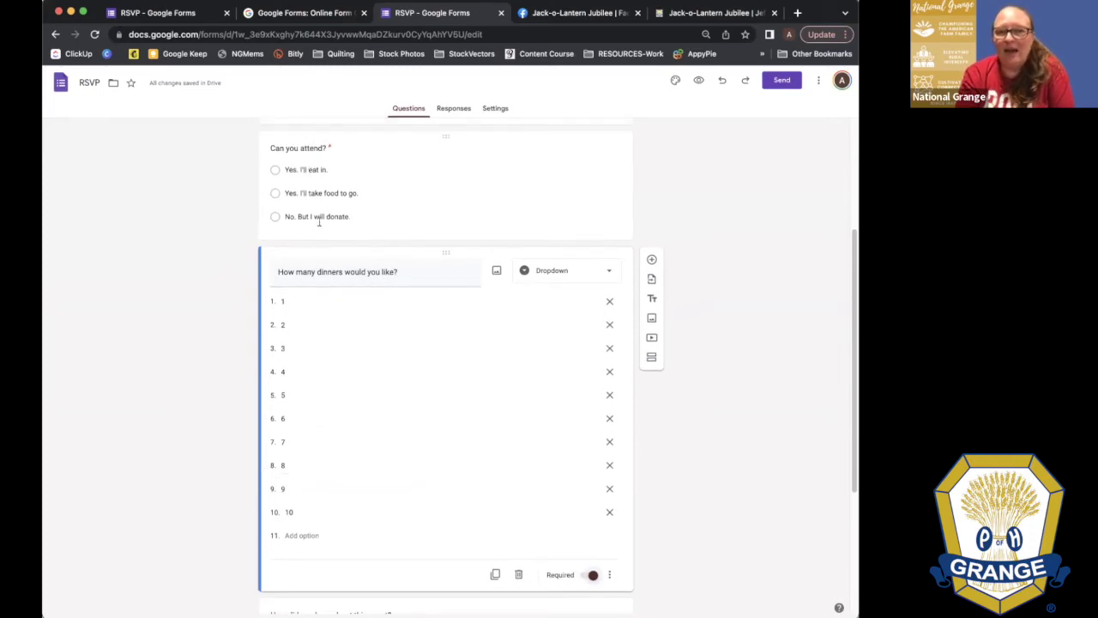
# Turn off Required on the dinners question, then select the hear-about question's Advertisement choice
pyautogui.click(591, 575)
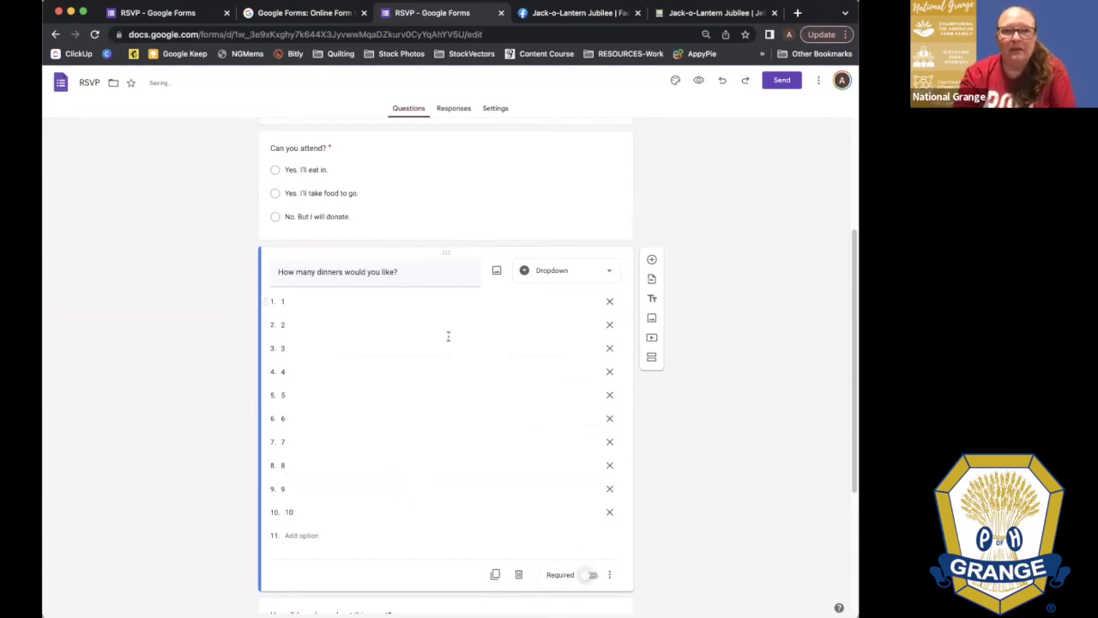
pyautogui.click(334, 152)
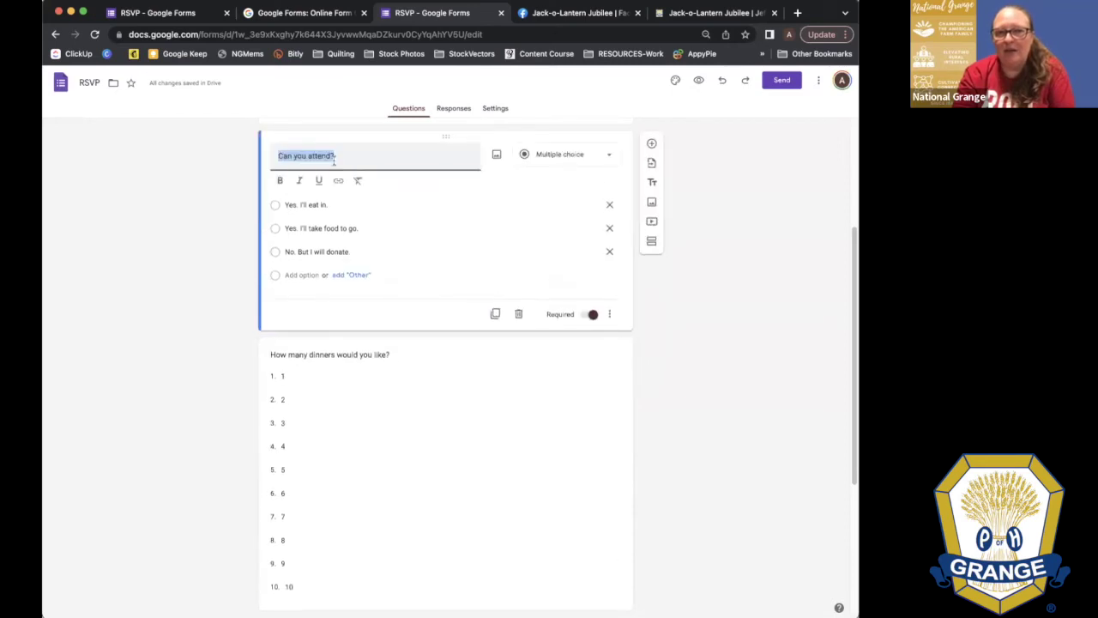
pyautogui.click(451, 352)
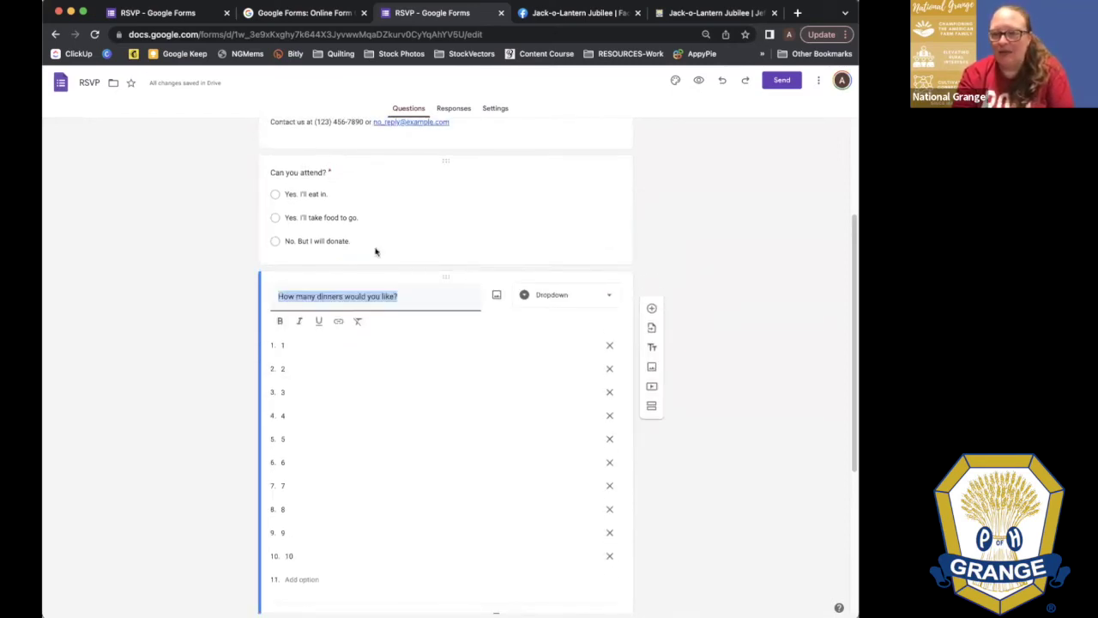
pyautogui.scroll(2, 449, 329)
pyautogui.scroll(-5, 449, 329)
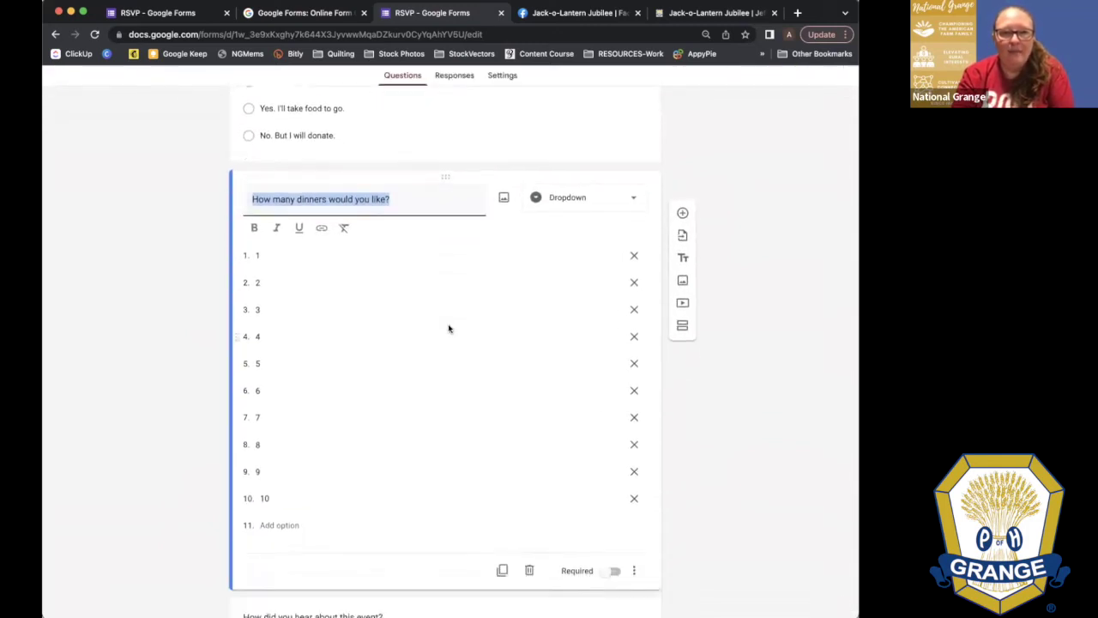
pyautogui.scroll(1, 443, 329)
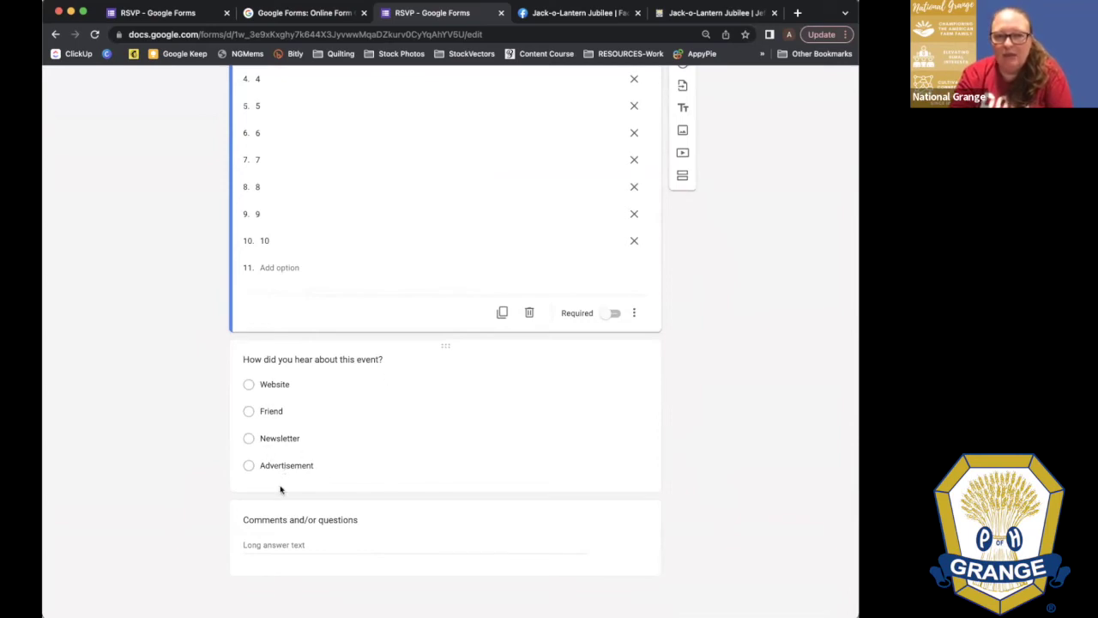
pyautogui.click(303, 465)
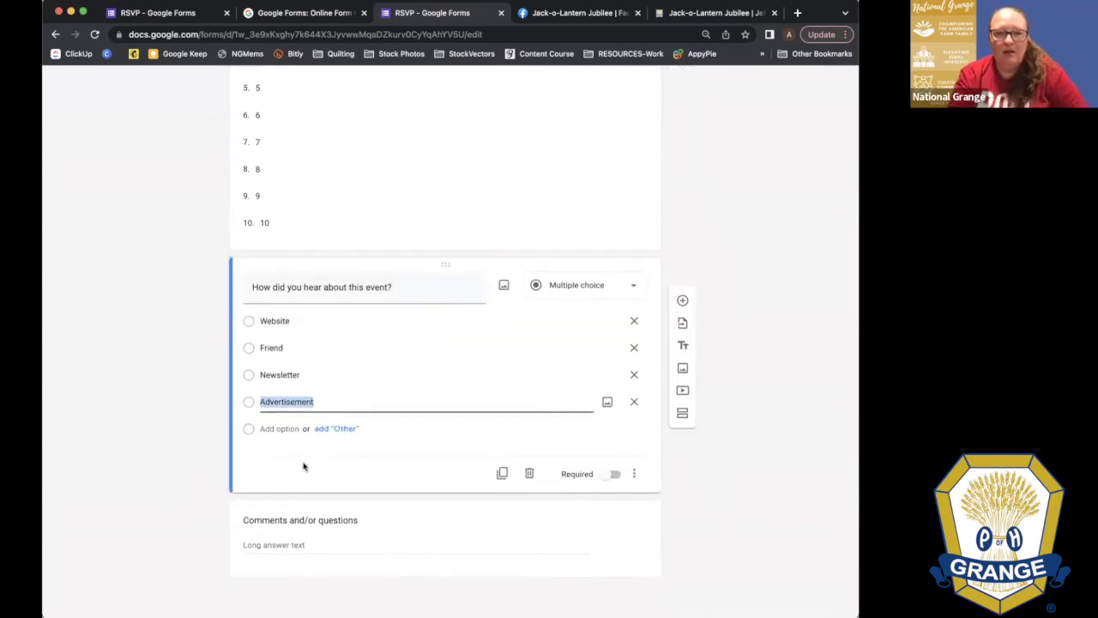
# Replace the Advertisement choice with Facebook and the Newsletter choice with Flyer
pyautogui.write('Facebook')
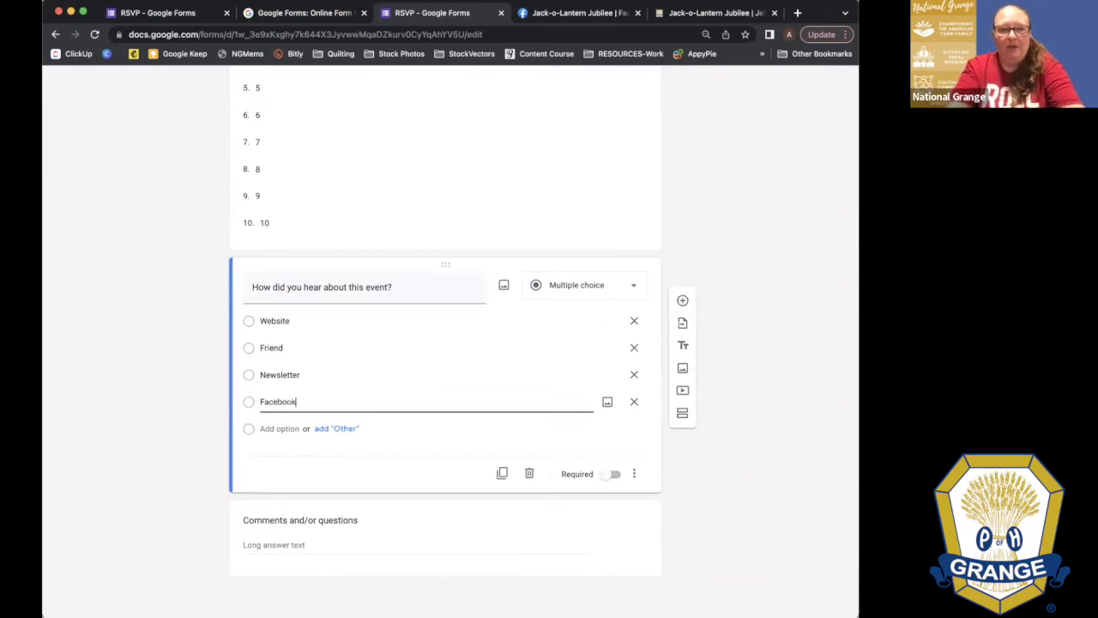
pyautogui.doubleClick(284, 375)
pyautogui.write('Flyer')
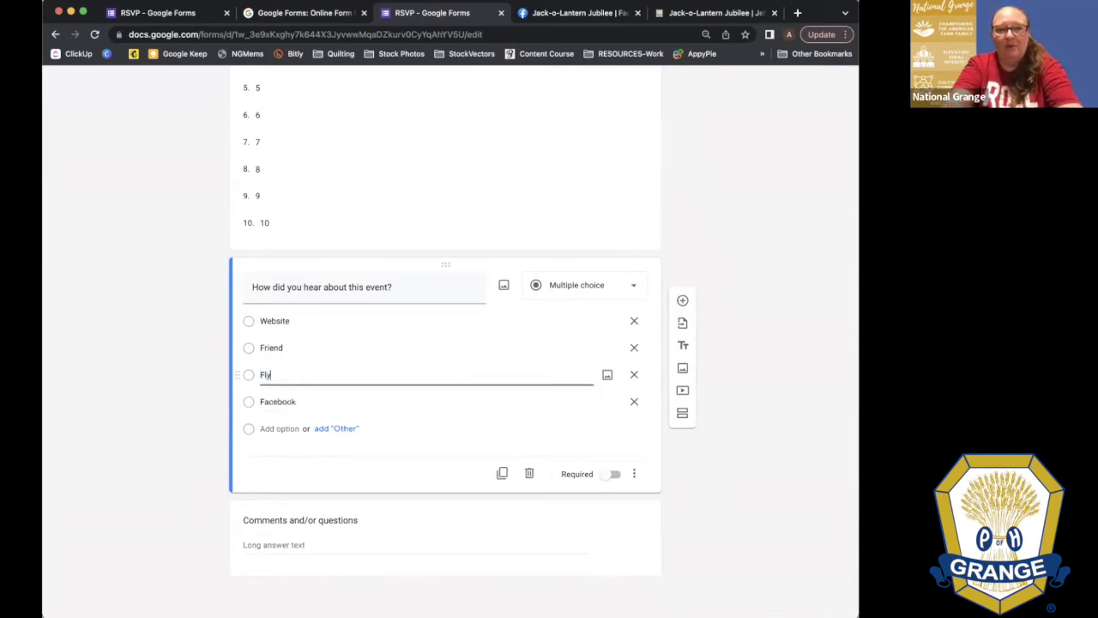
pyautogui.click(205, 400)
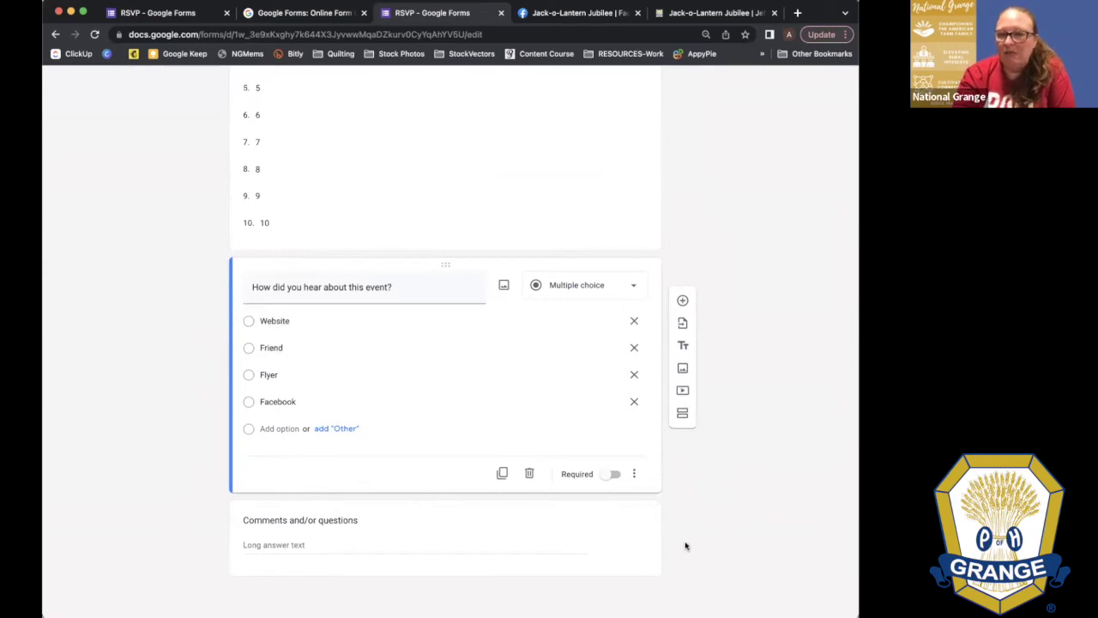
# Add a new blank question after 'Comments and/or questions'
pyautogui.click(631, 540)
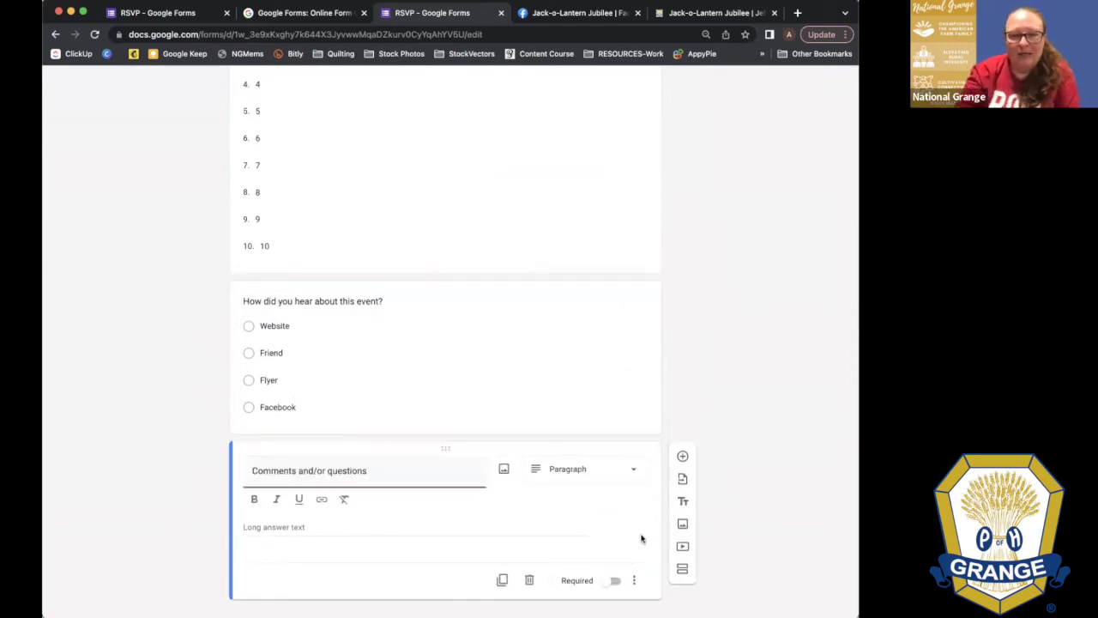
pyautogui.click(700, 409)
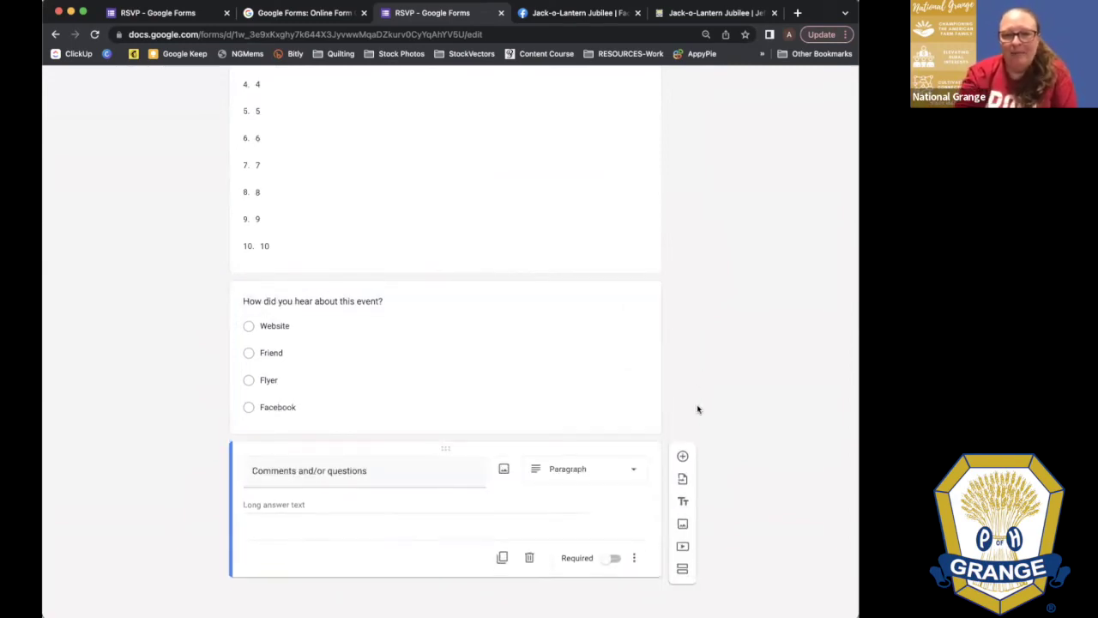
pyautogui.scroll(6, 696, 410)
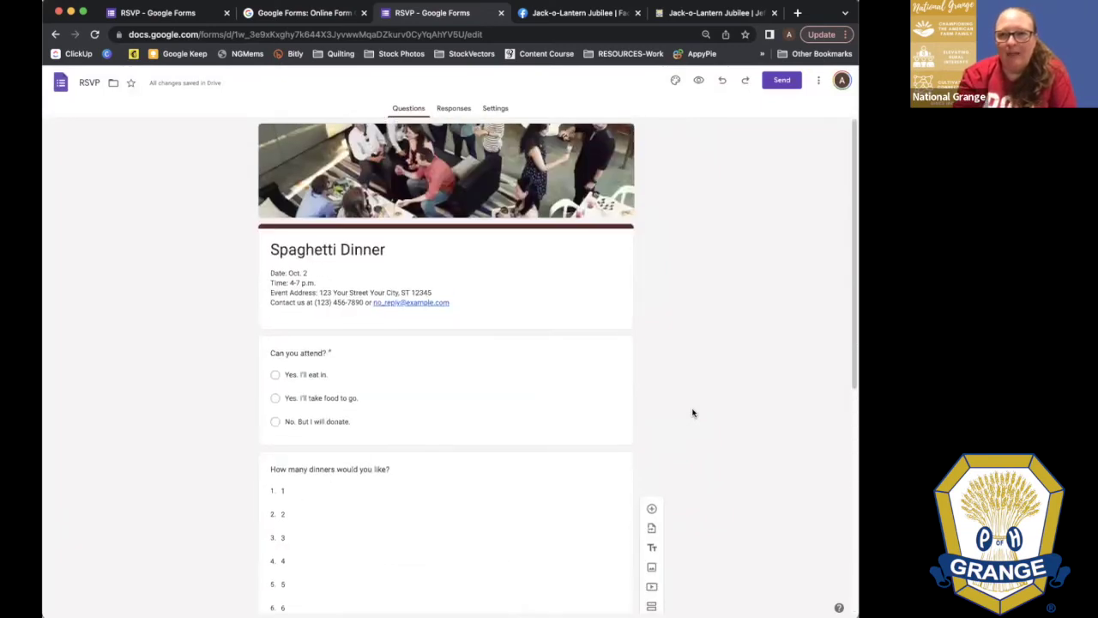
pyautogui.scroll(-3, 692, 412)
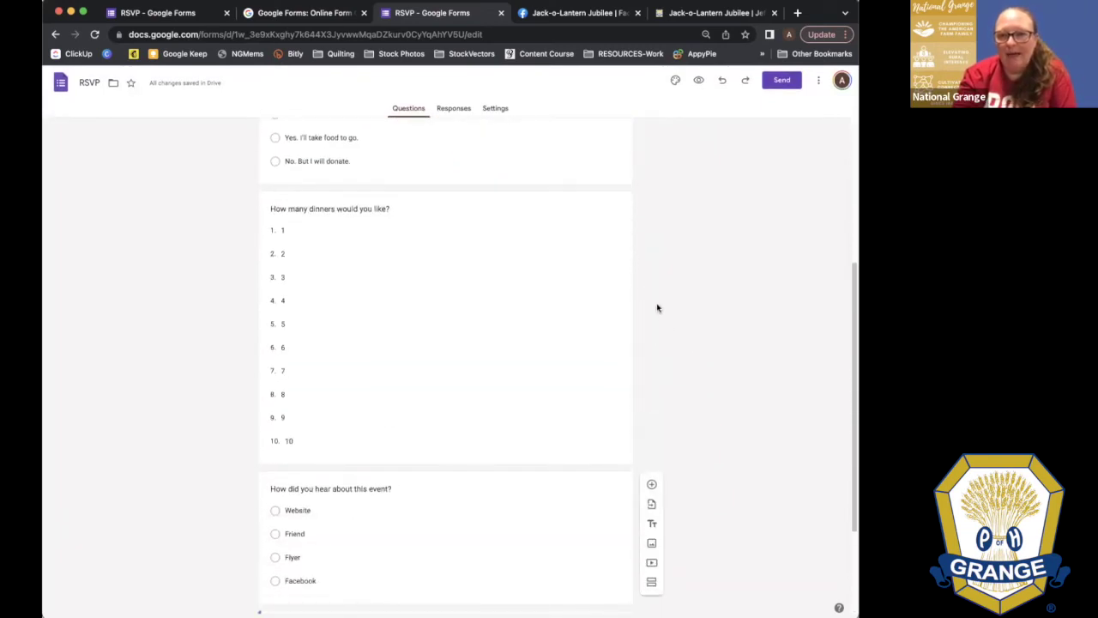
pyautogui.click(652, 488)
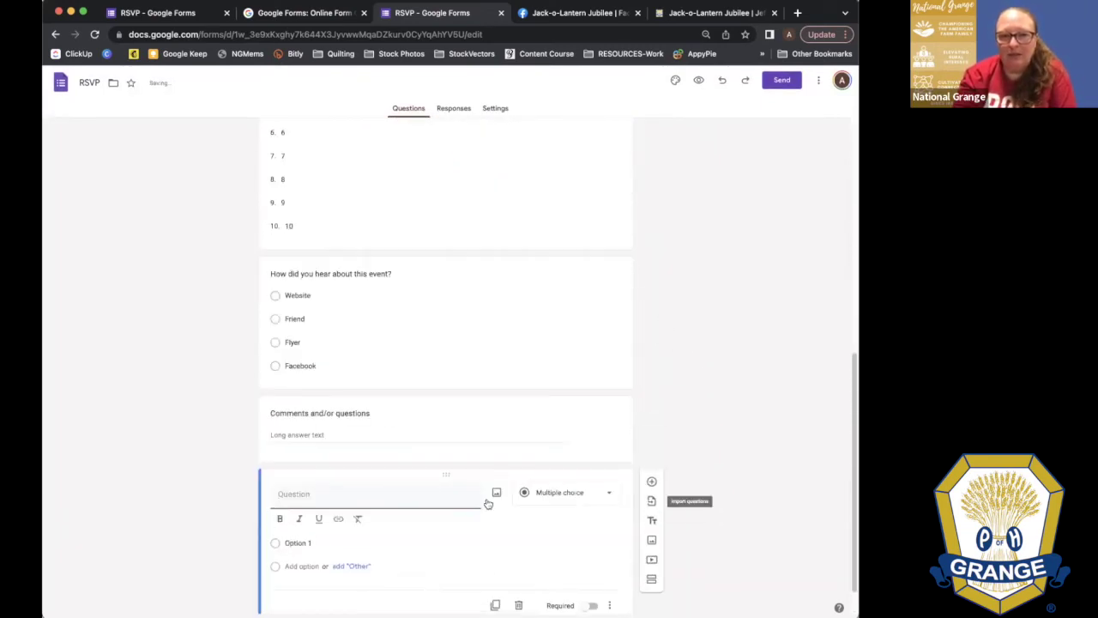
# Title the question 'Where would you like the funds to go?' with Scholarships and an Other choice
pyautogui.write('Where would you like the fun')
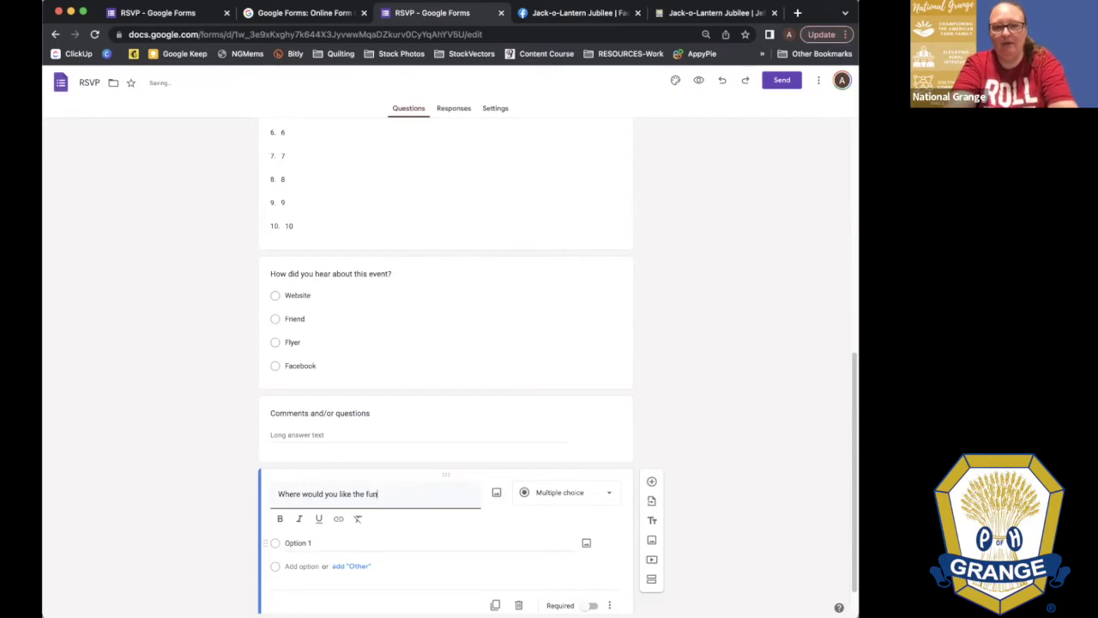
pyautogui.write('ds to go?')
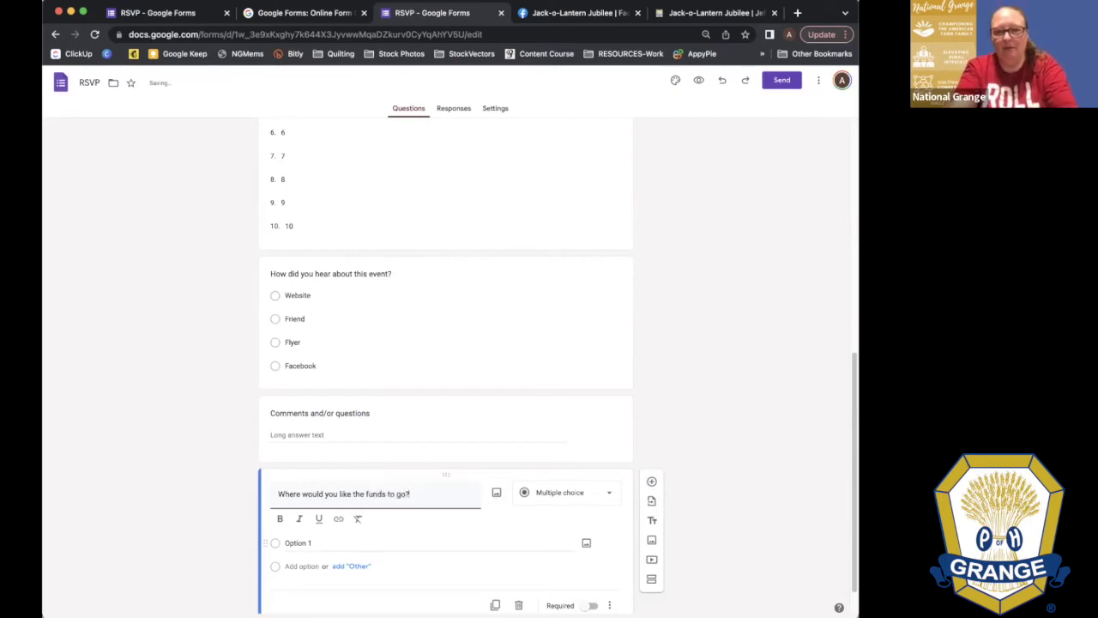
pyautogui.click(386, 542)
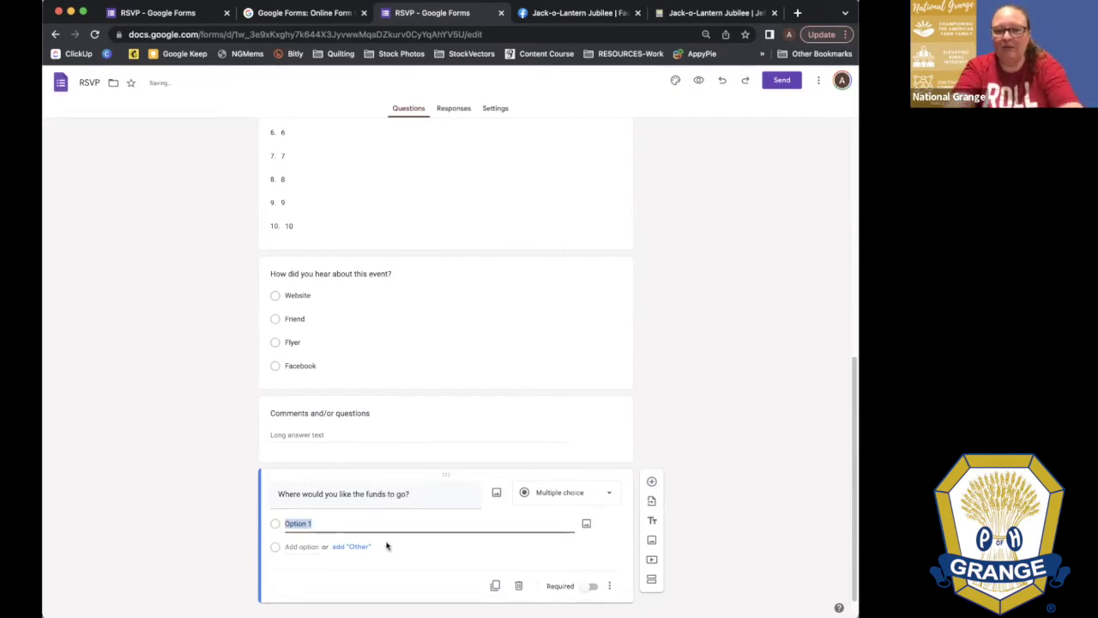
pyautogui.write('Scholarships')
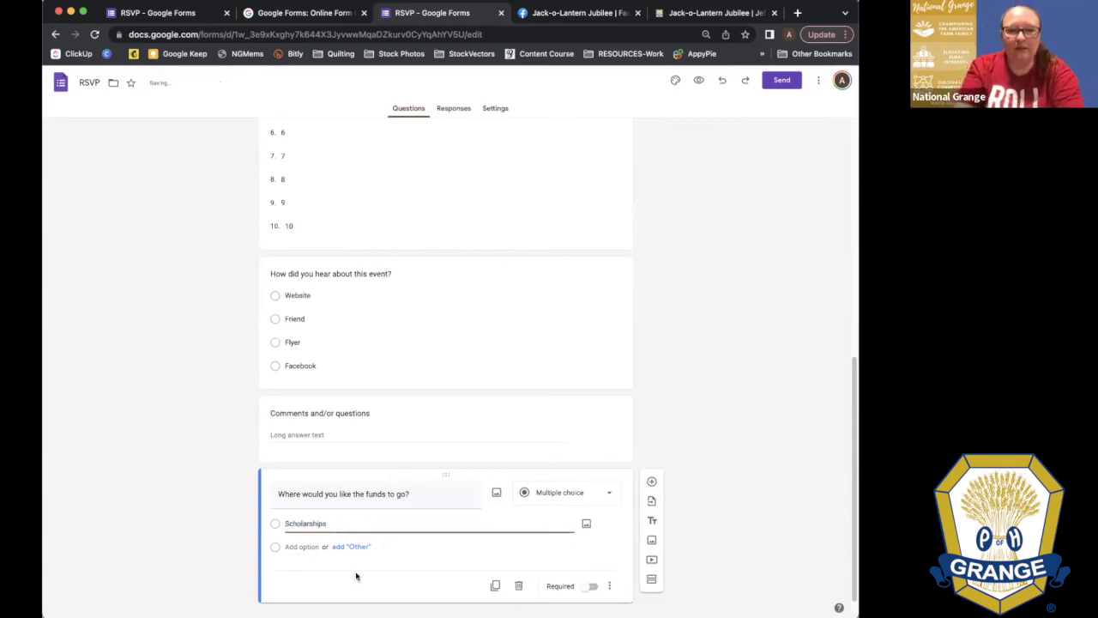
pyautogui.click(353, 549)
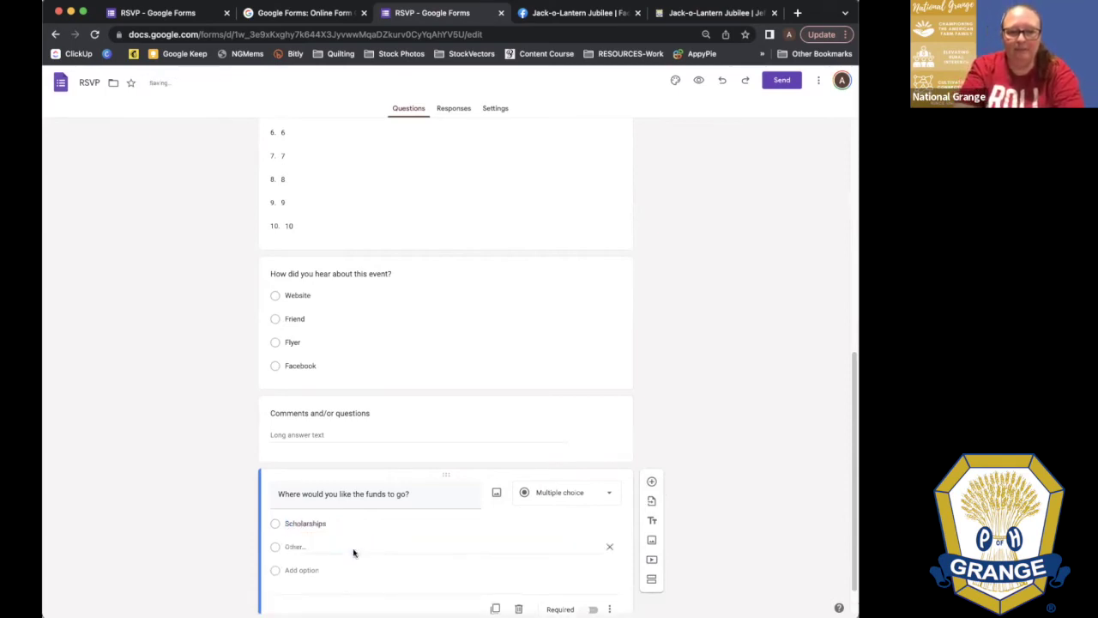
# Add Animal Shelter and Building Renovations as further choices
pyautogui.click(288, 570)
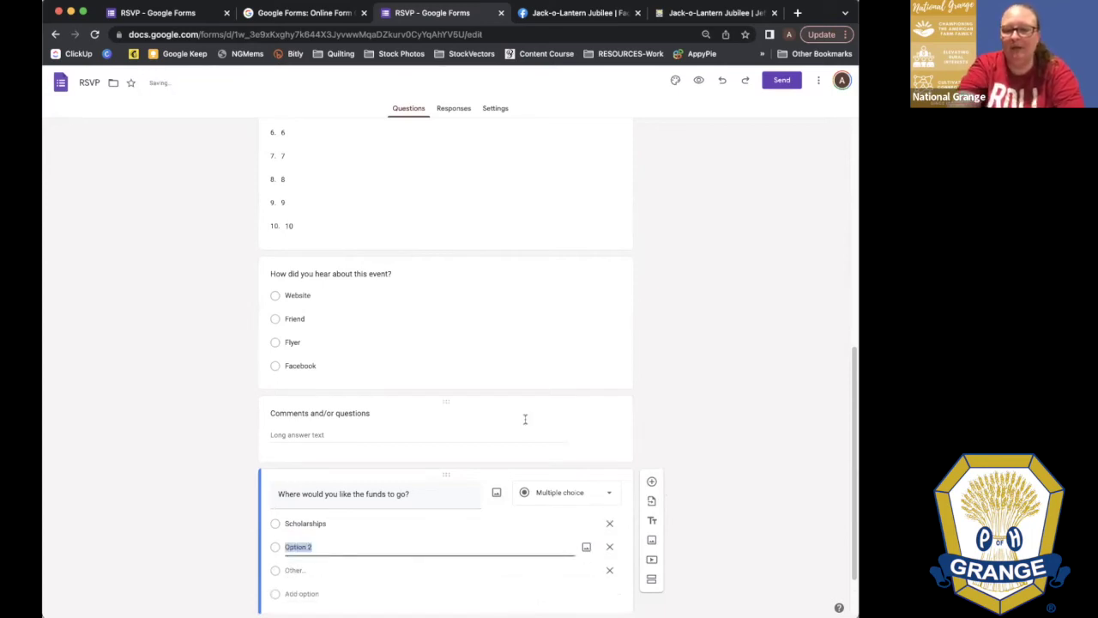
pyautogui.write('Animals')
pyautogui.press('BackSpace')
pyautogui.write('Shelter')
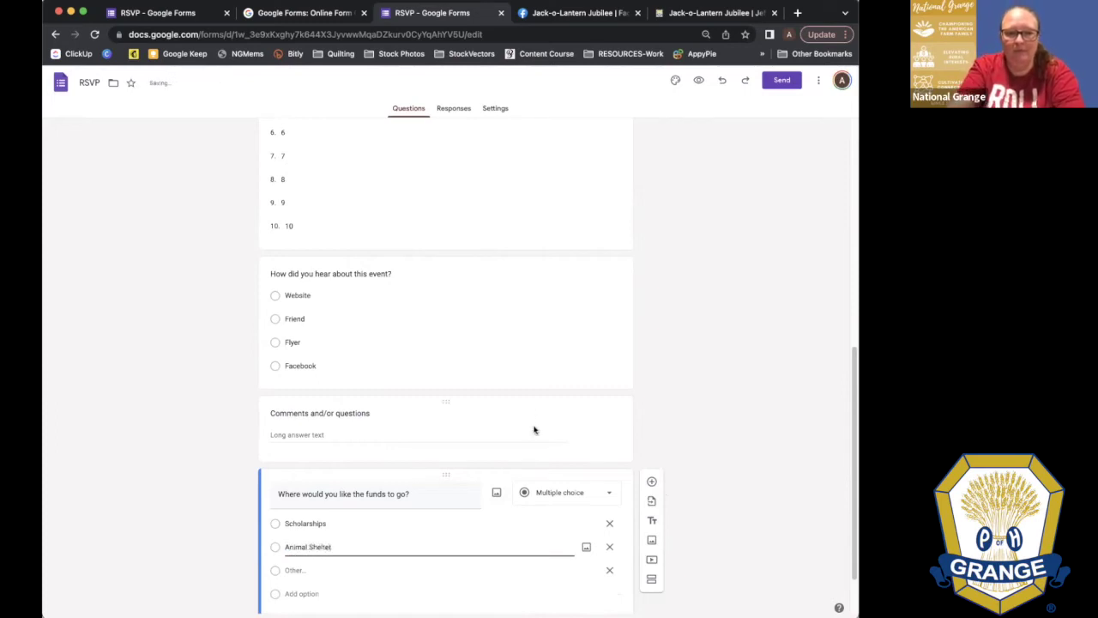
pyautogui.click(316, 592)
pyautogui.write('Buil')
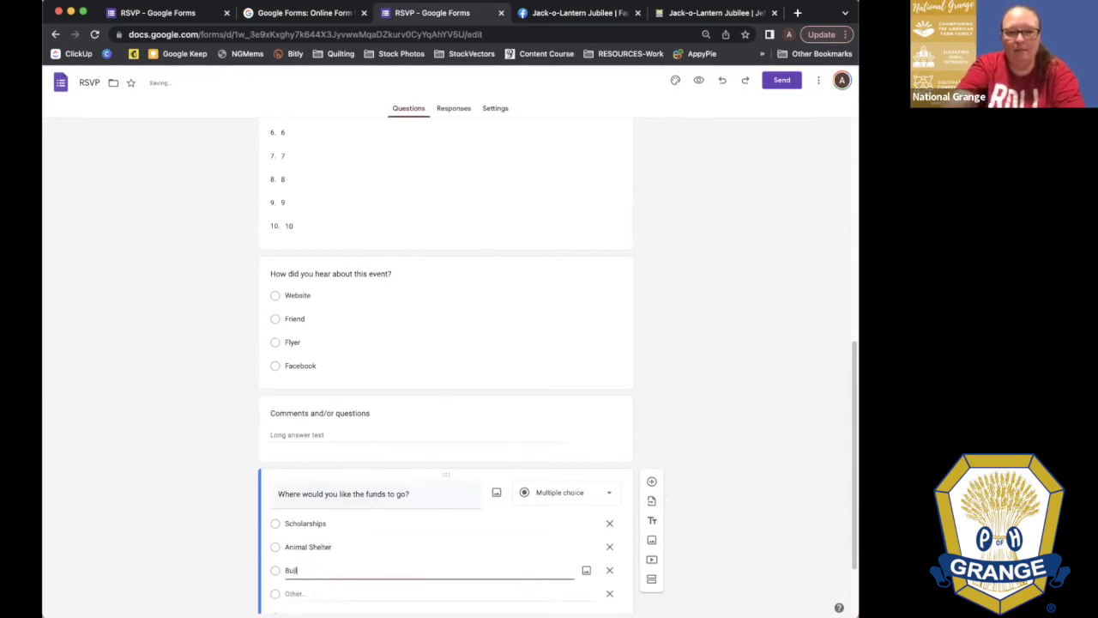
pyautogui.write('ding Renovations')
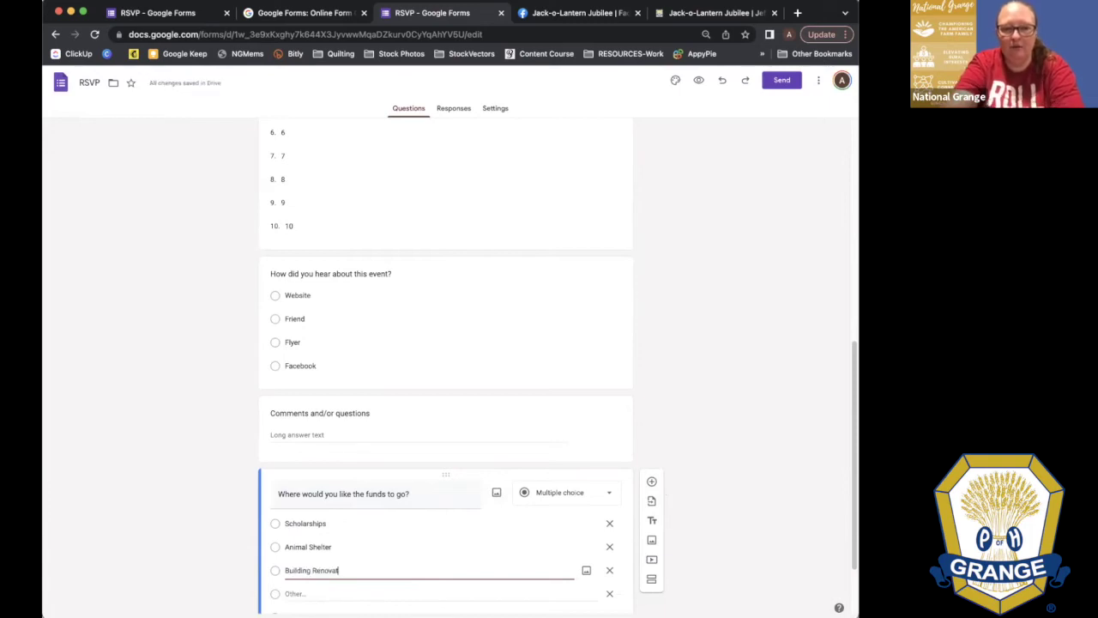
# Check the question-type list without changing the type, then review the form
pyautogui.click(566, 495)
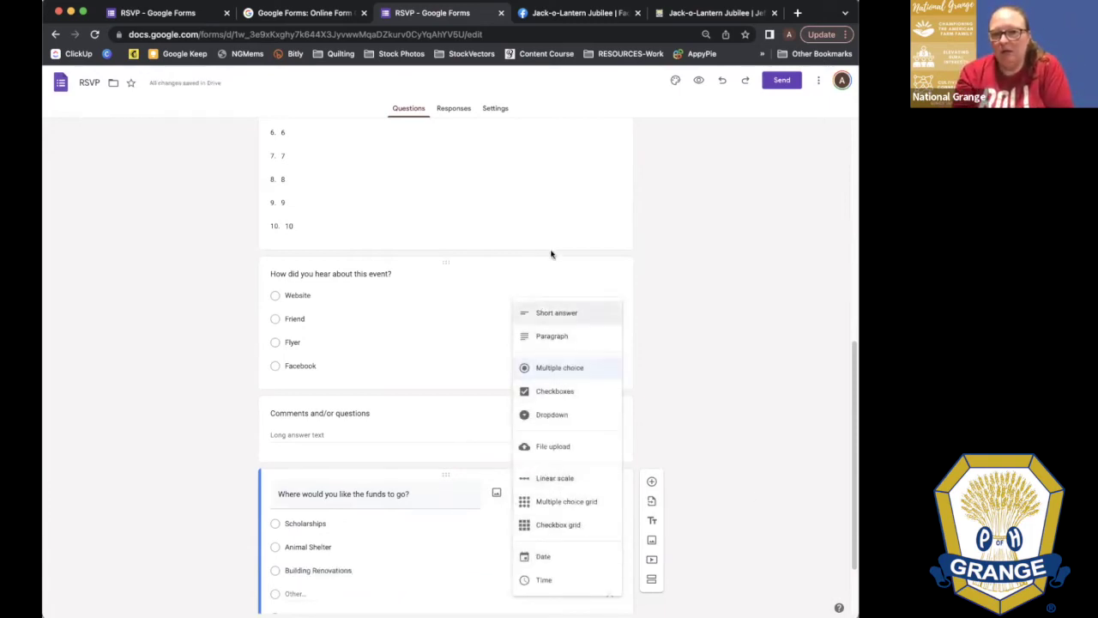
pyautogui.click(693, 333)
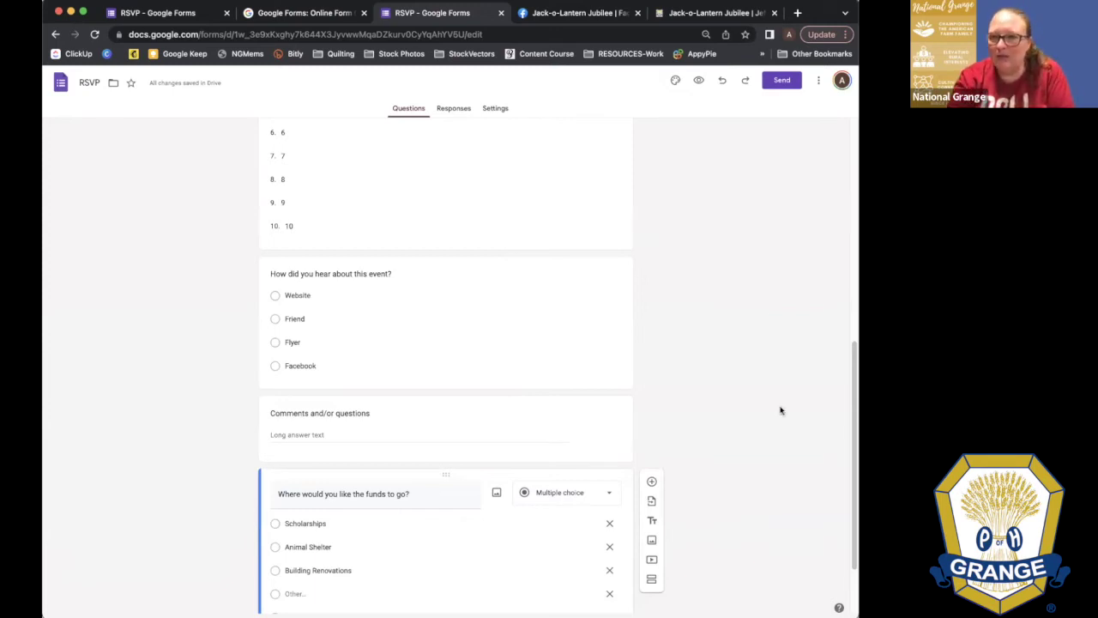
pyautogui.scroll(-2, 780, 410)
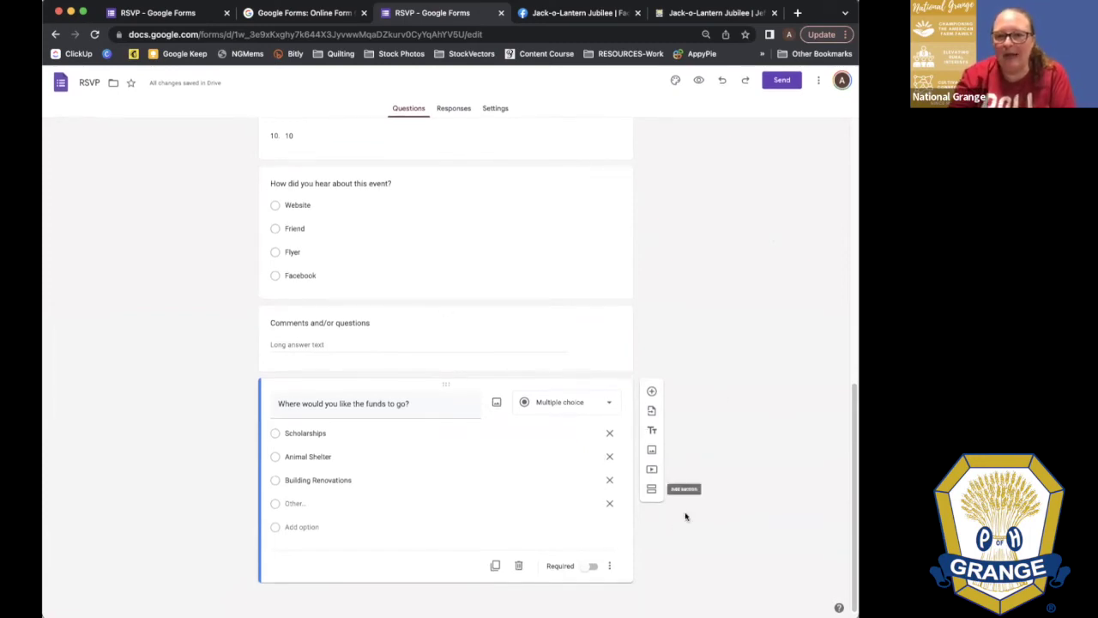
pyautogui.scroll(12, 687, 249)
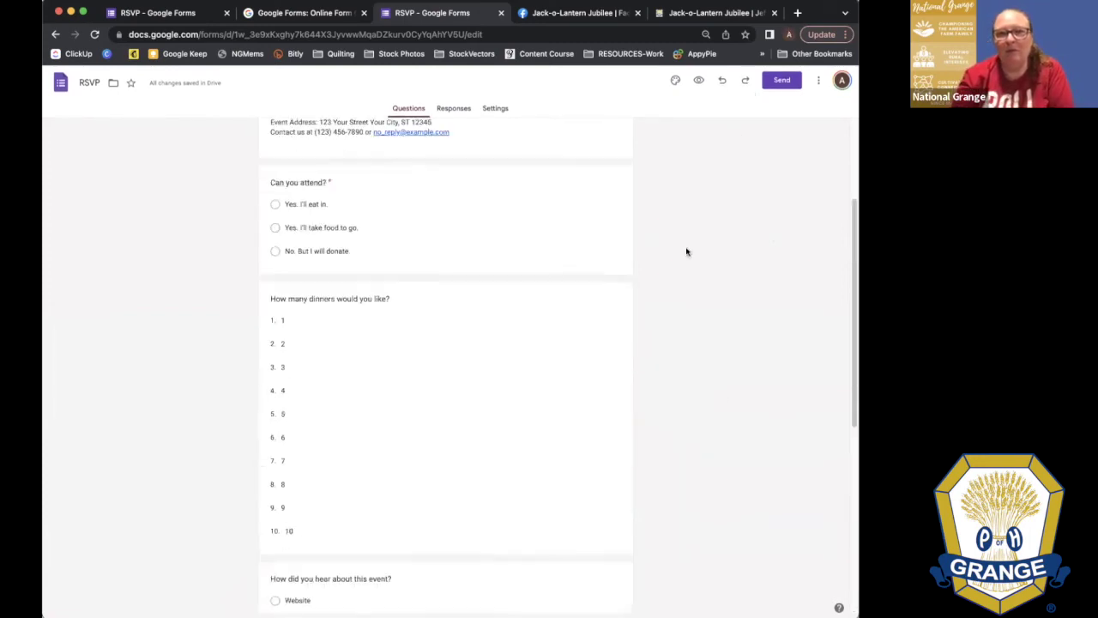
# View the Responses page showing 0 responses, leaving the form accepting responses
pyautogui.click(455, 109)
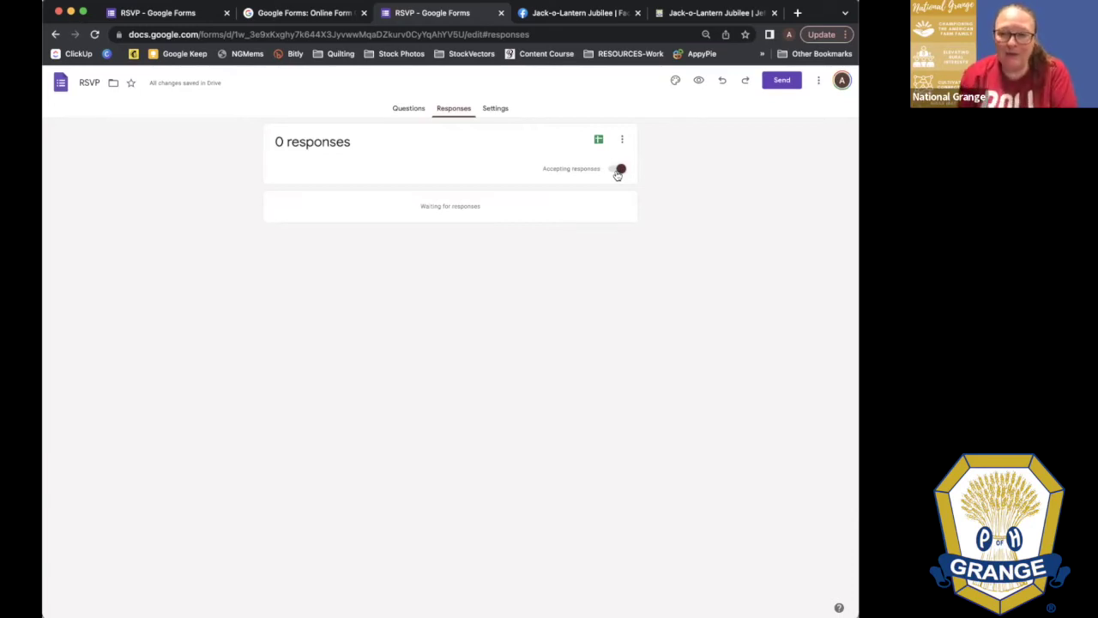
pyautogui.click(618, 172)
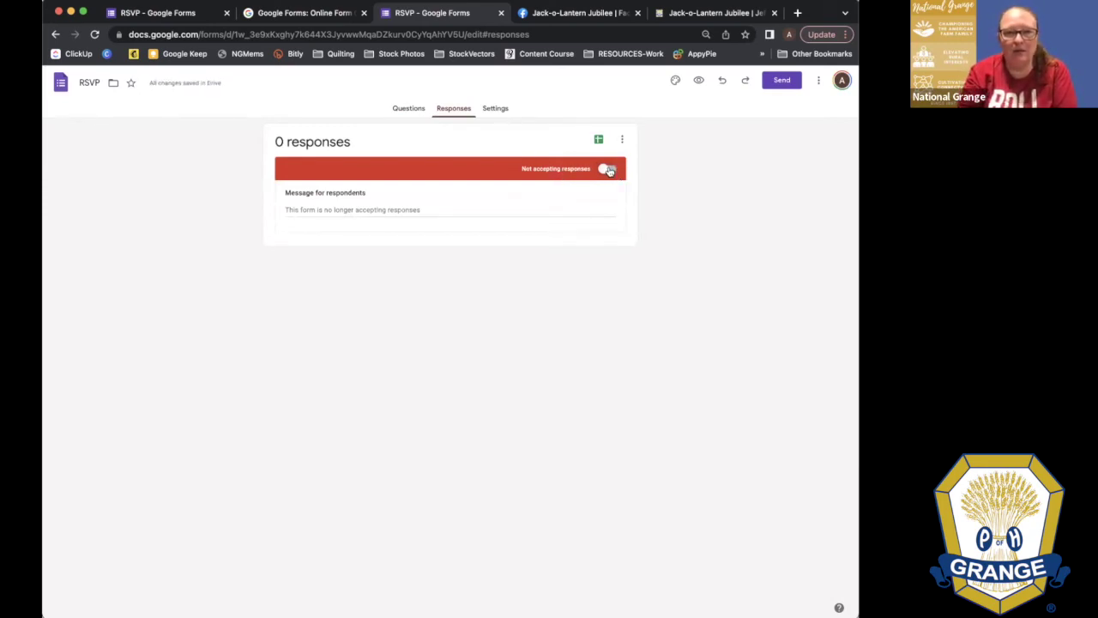
pyautogui.click(608, 170)
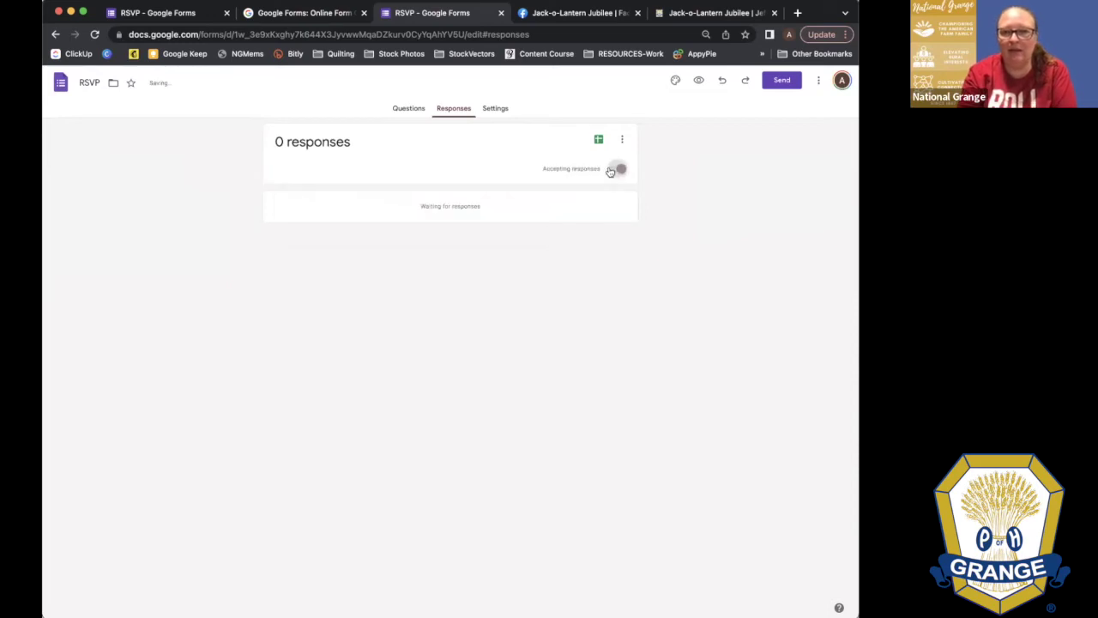
# Turn on email collection and response editing in Responses settings, keeping response copies Off
pyautogui.click(492, 109)
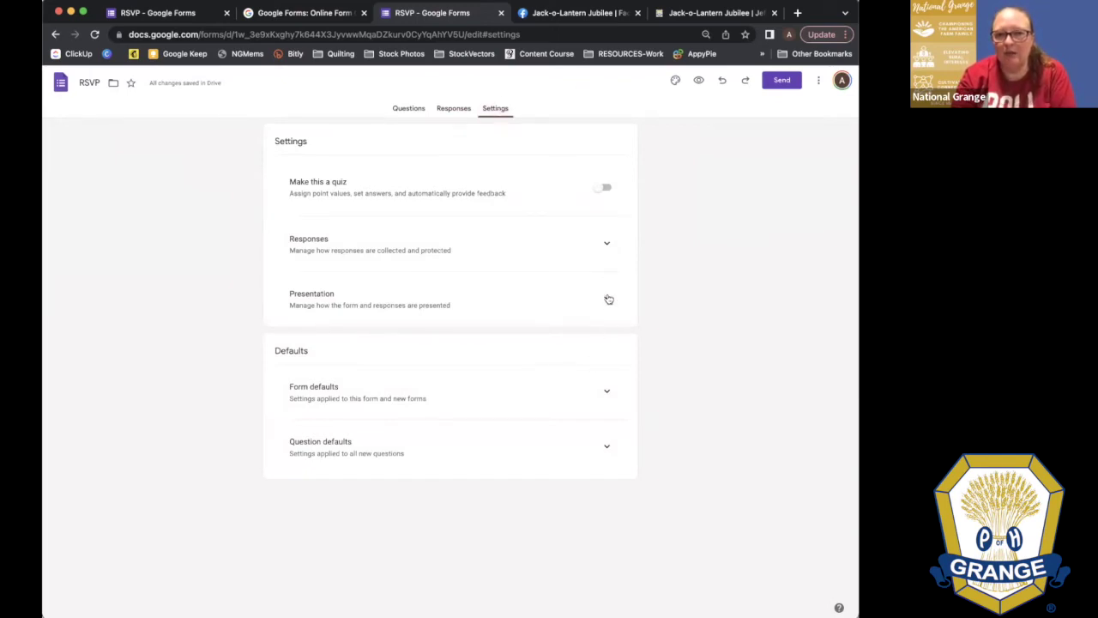
pyautogui.click(605, 248)
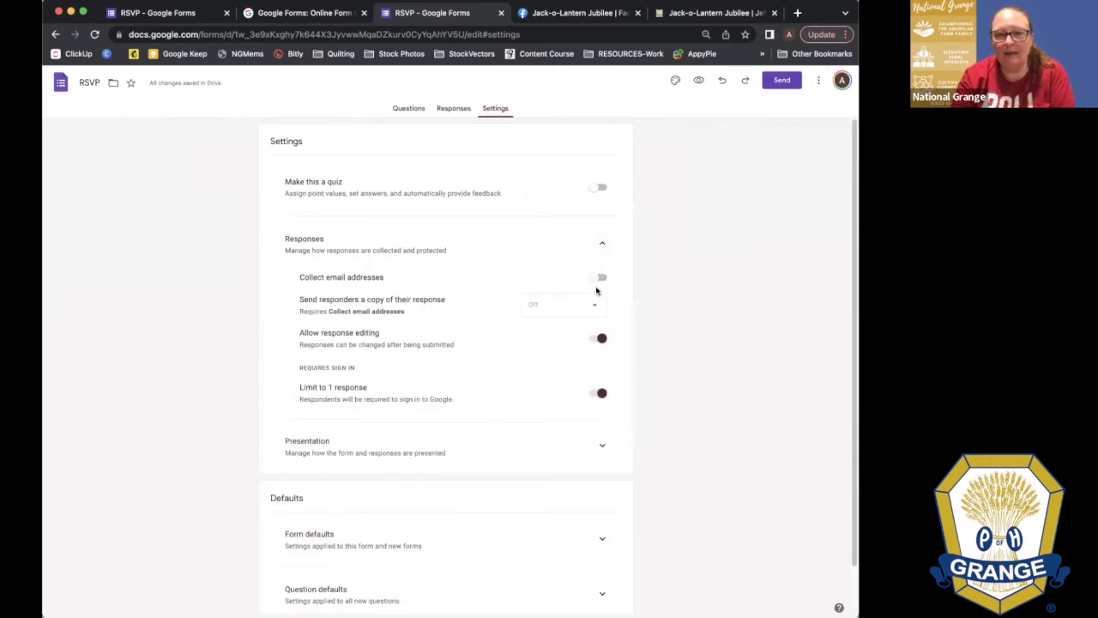
pyautogui.click(602, 278)
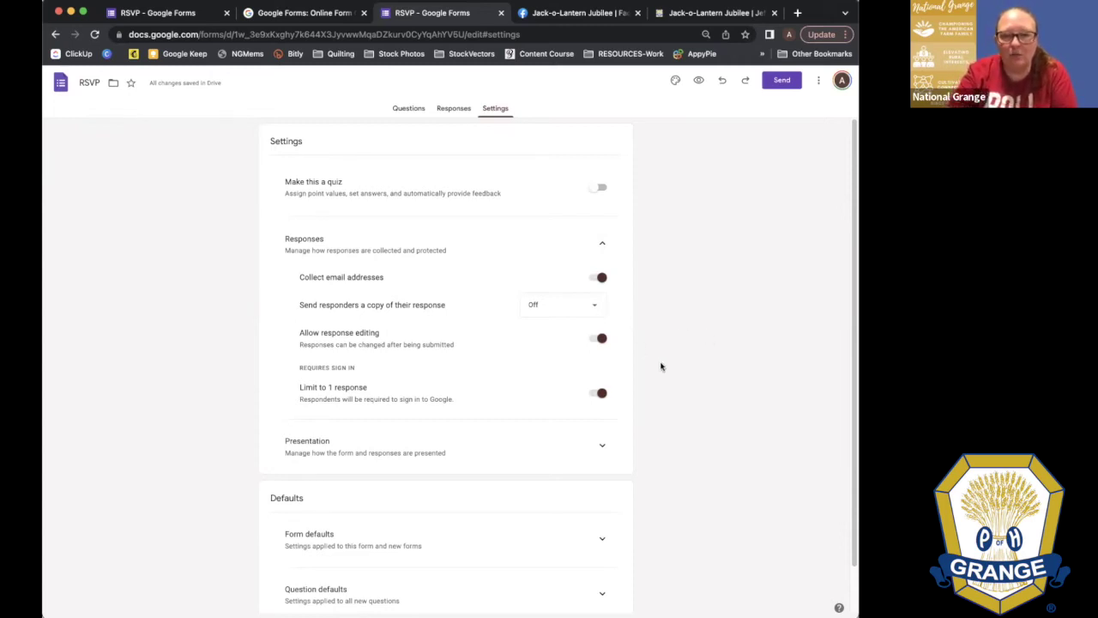
pyautogui.scroll(-1, 661, 366)
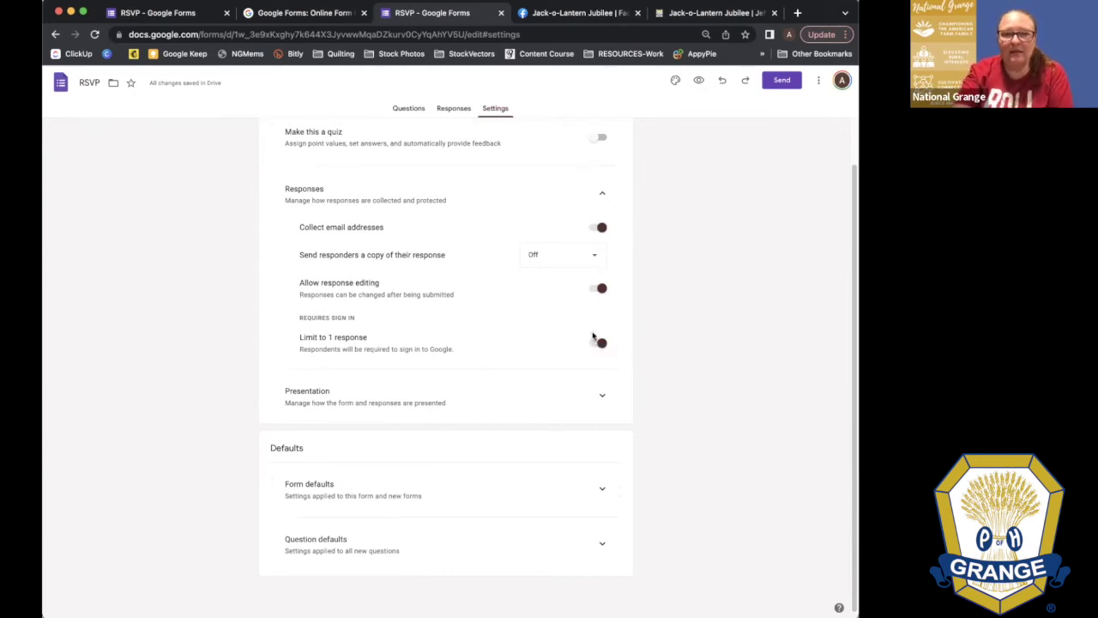
pyautogui.click(598, 289)
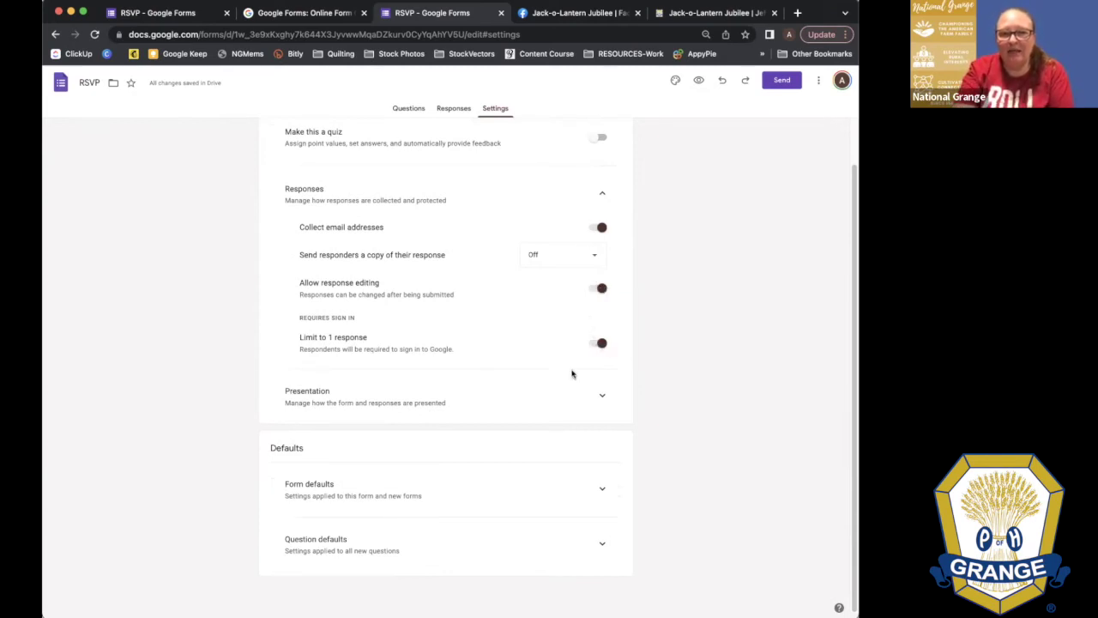
pyautogui.click(554, 260)
pyautogui.click(559, 254)
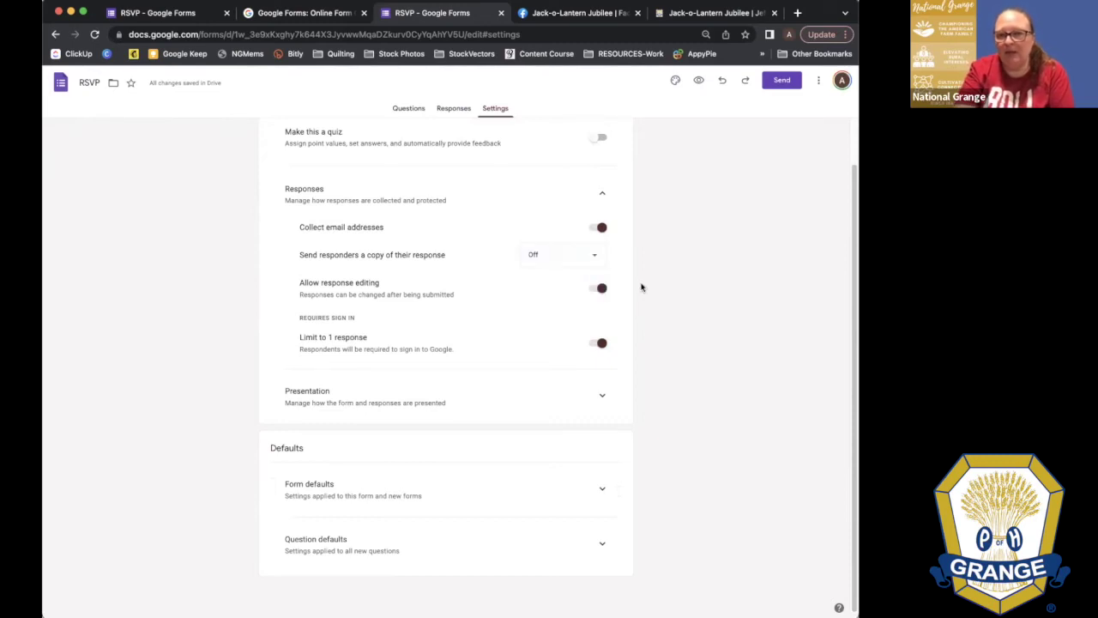
pyautogui.scroll(2, 642, 285)
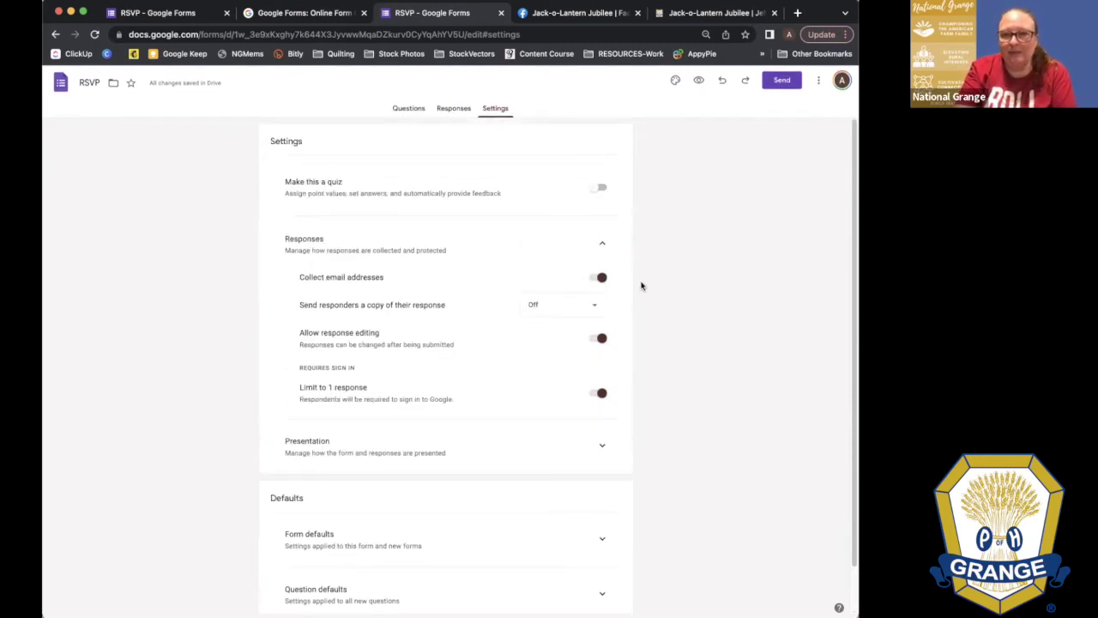
pyautogui.click(819, 81)
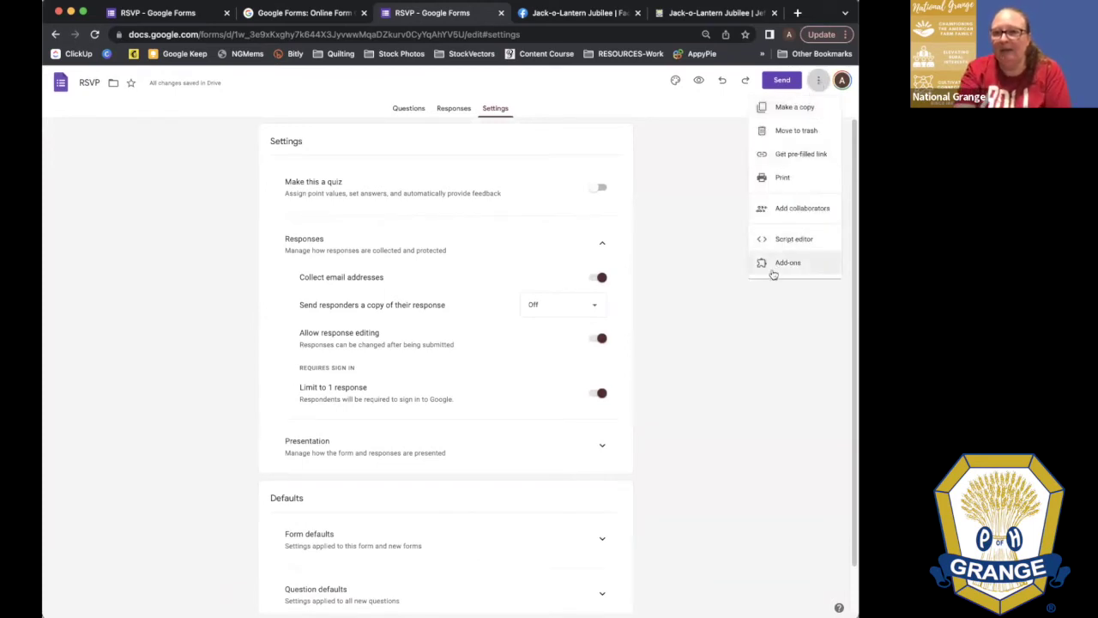
# Add a contact as an editor of the form and confirm sharing anyway
pyautogui.click(782, 212)
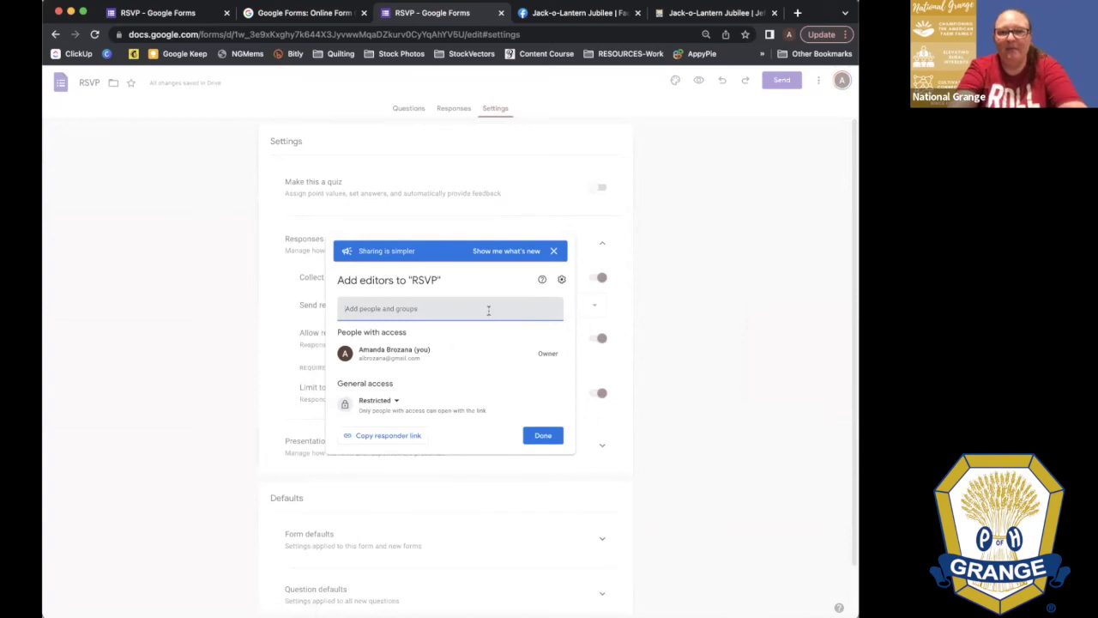
pyautogui.write('phi')
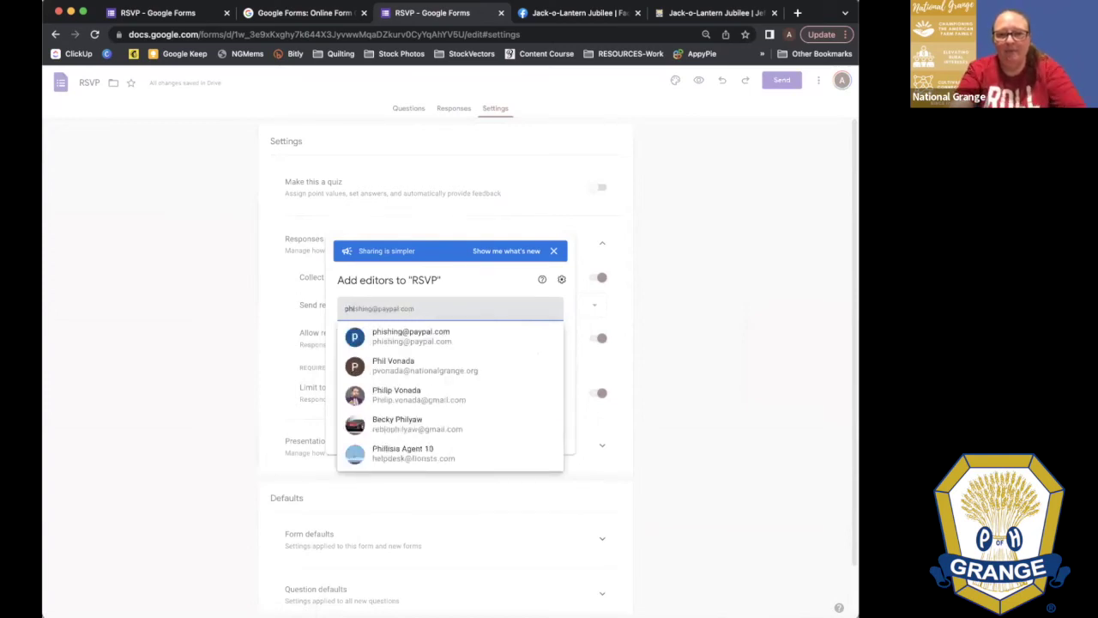
pyautogui.click(510, 367)
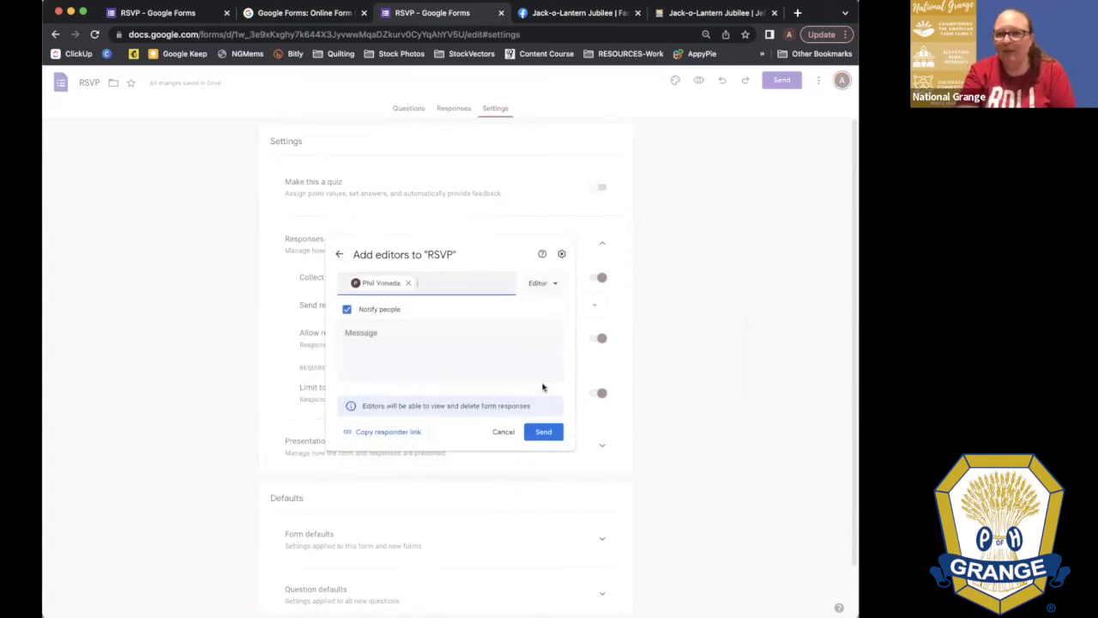
pyautogui.click(542, 435)
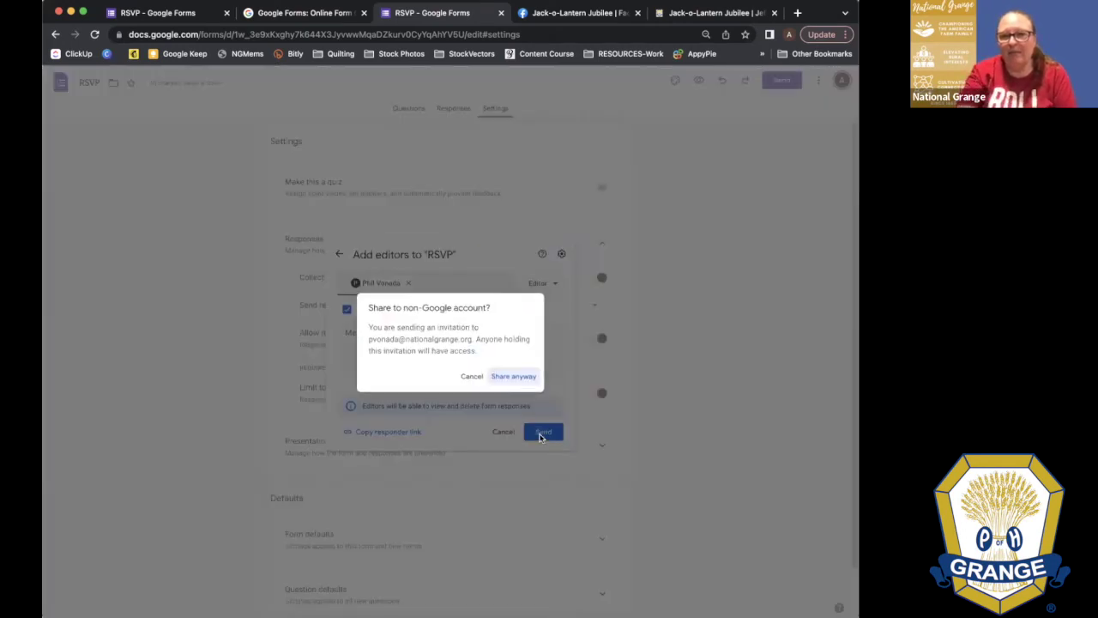
pyautogui.click(505, 377)
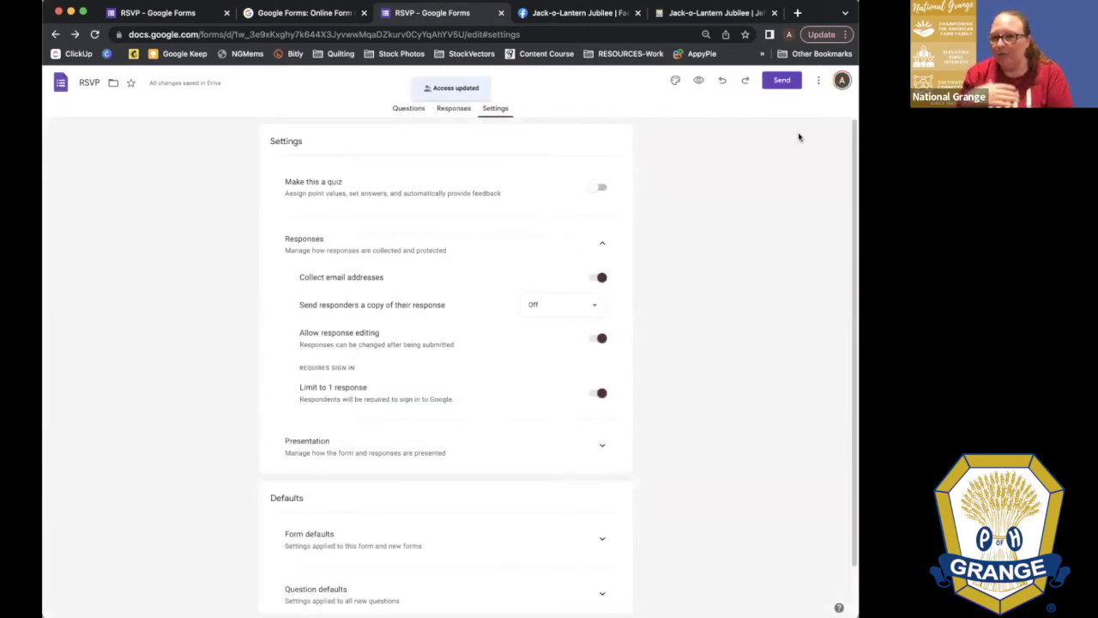
# Preview the Spaghetti Dinner form in a new tab, then return to the form editor
pyautogui.click(700, 81)
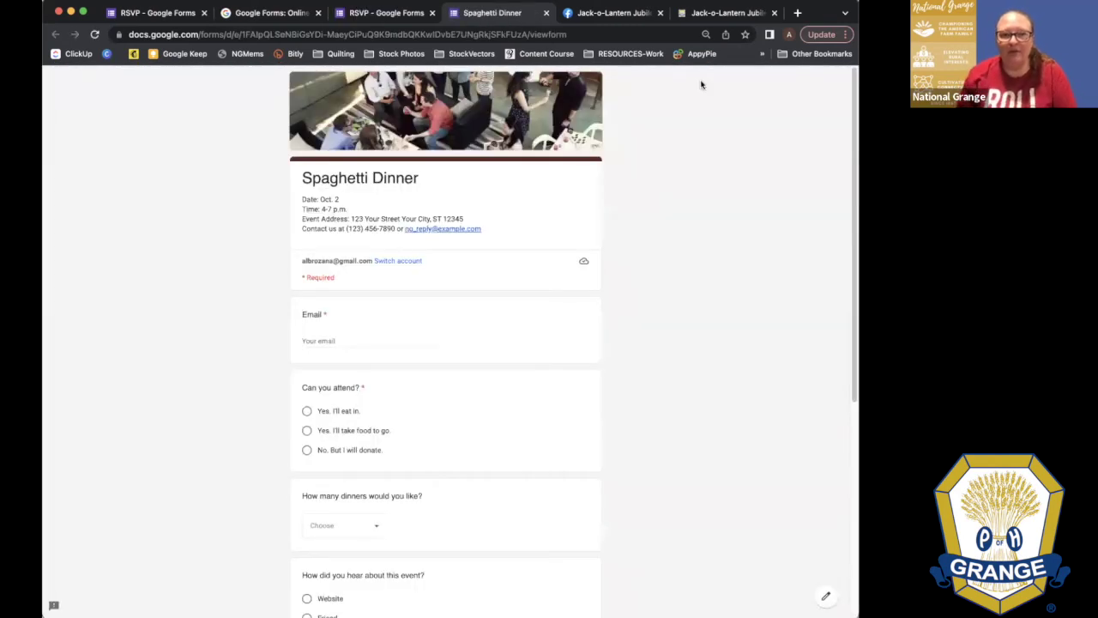
pyautogui.scroll(-5, 702, 302)
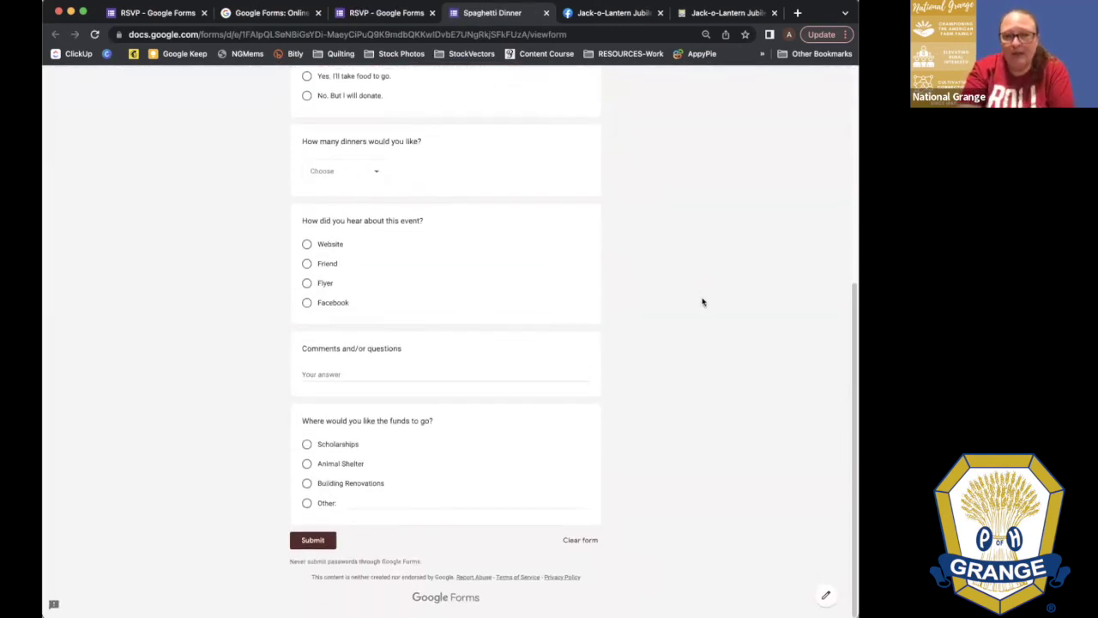
pyautogui.scroll(5, 702, 303)
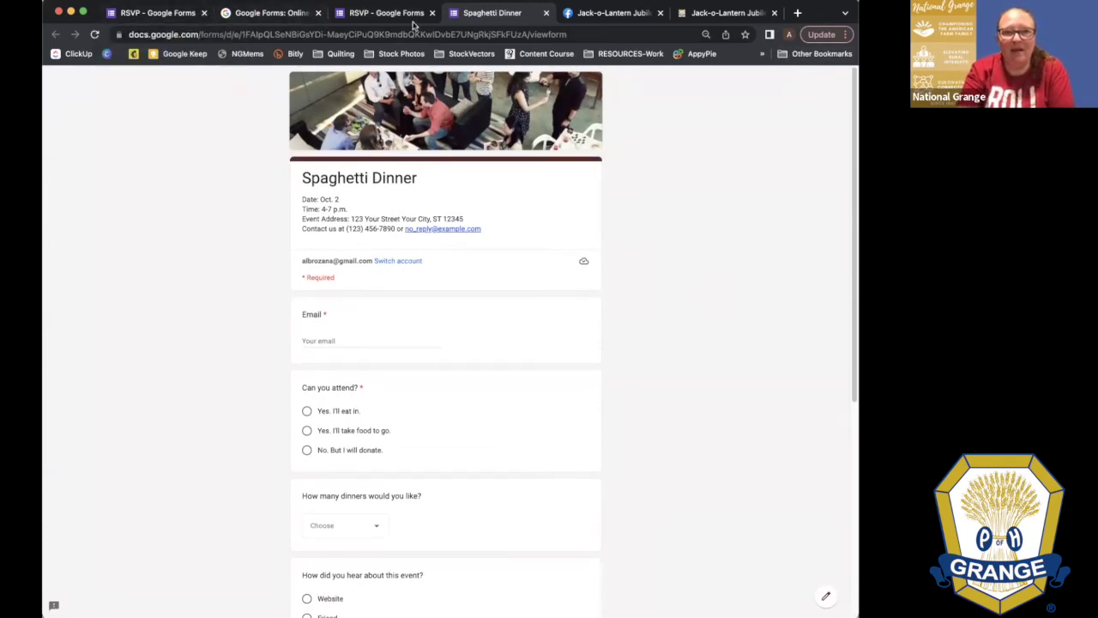
pyautogui.click(367, 14)
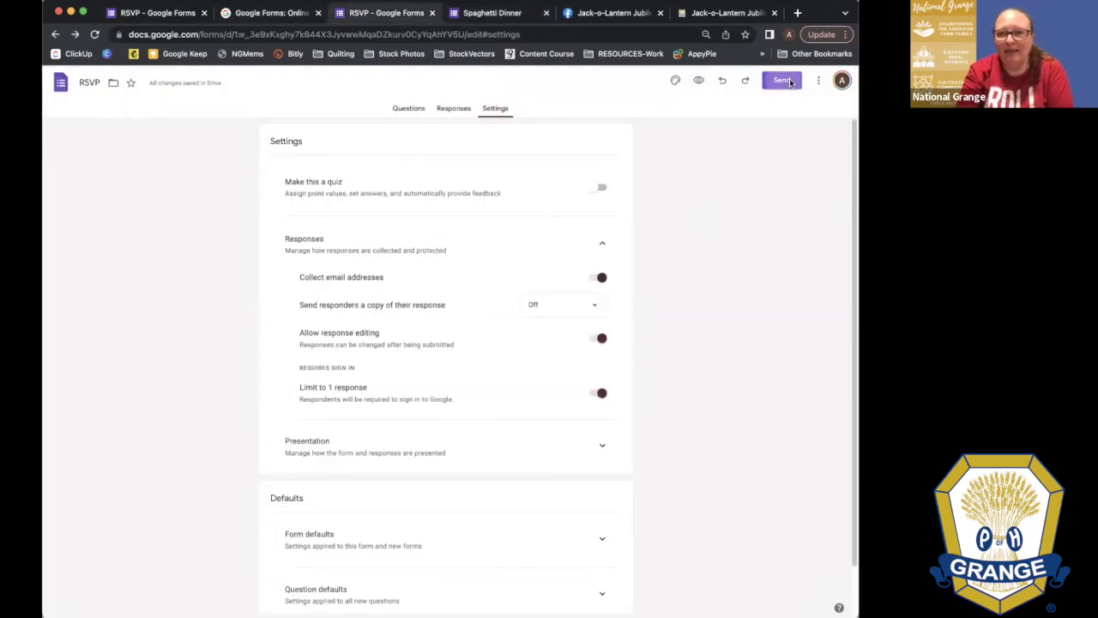
# In the Send dialog, look over the form's full link and its embed HTML code
pyautogui.click(788, 83)
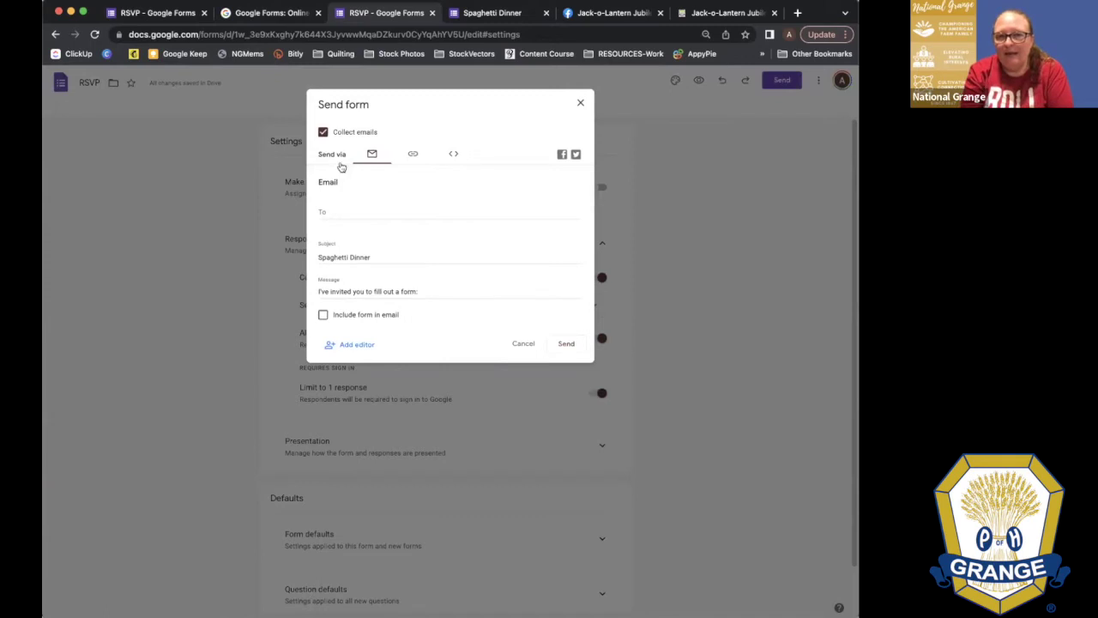
pyautogui.click(413, 153)
pyautogui.click(482, 200)
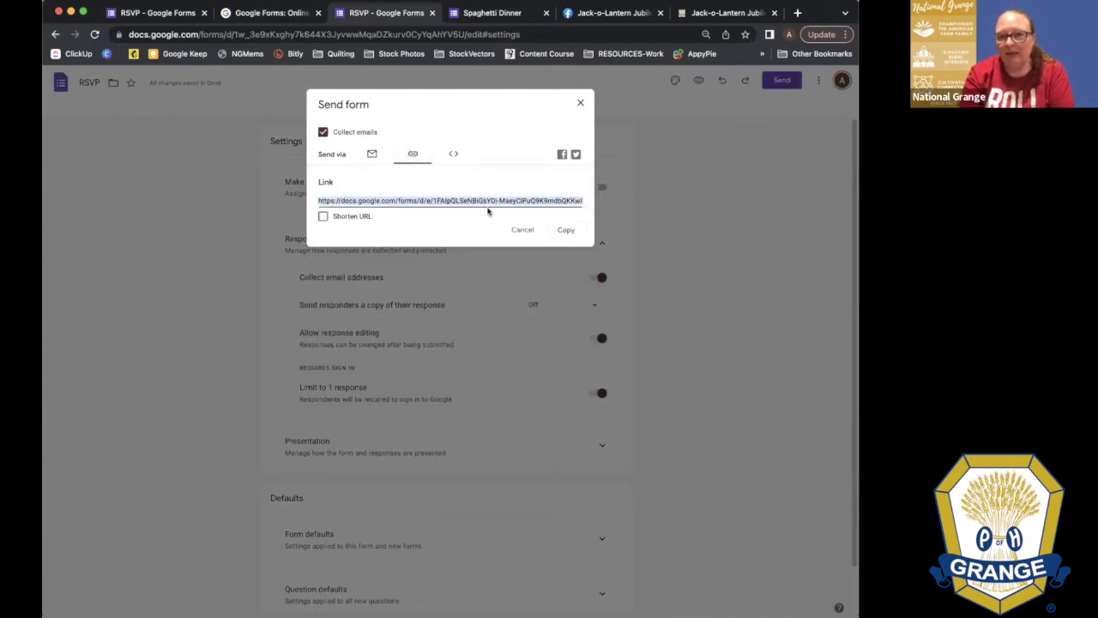
pyautogui.click(447, 156)
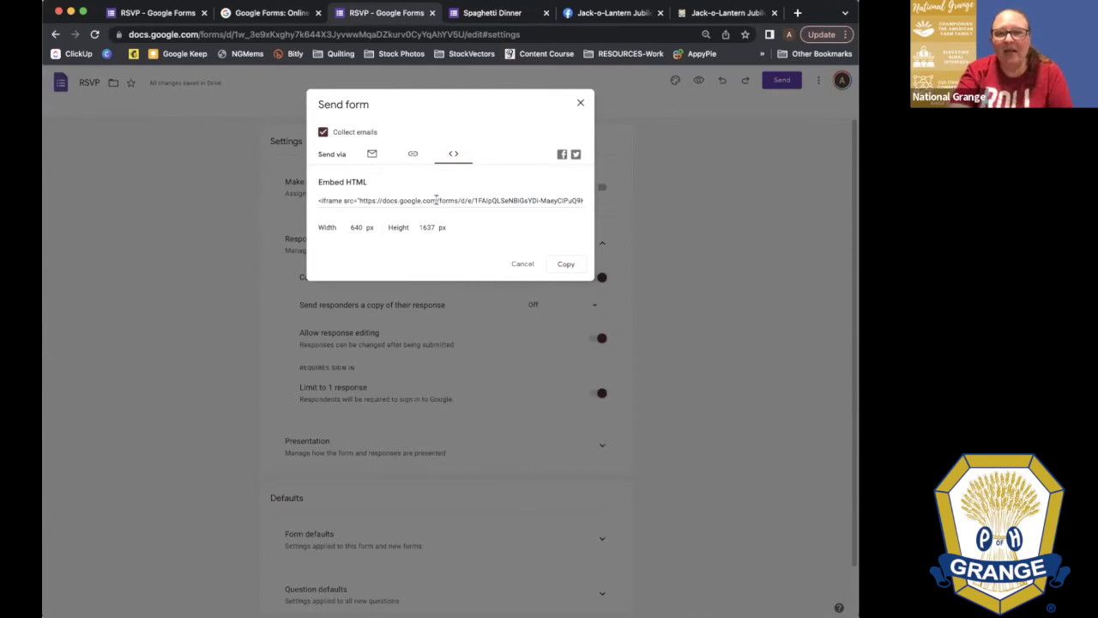
pyautogui.click(436, 200)
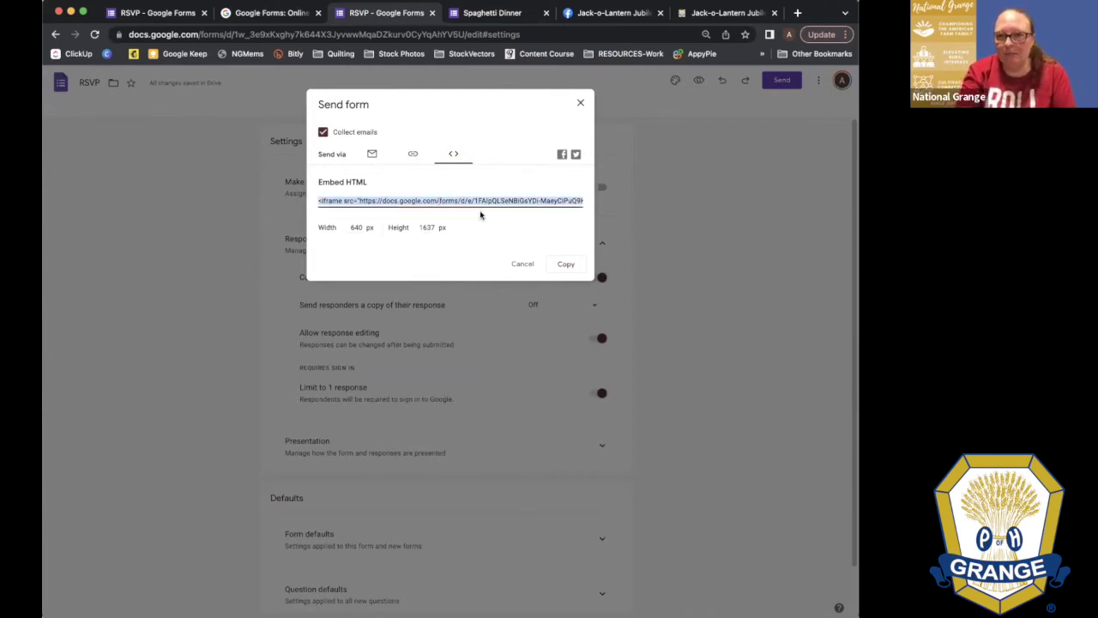
# Shorten the form link to forms.gle and copy it to the clipboard
pyautogui.click(412, 154)
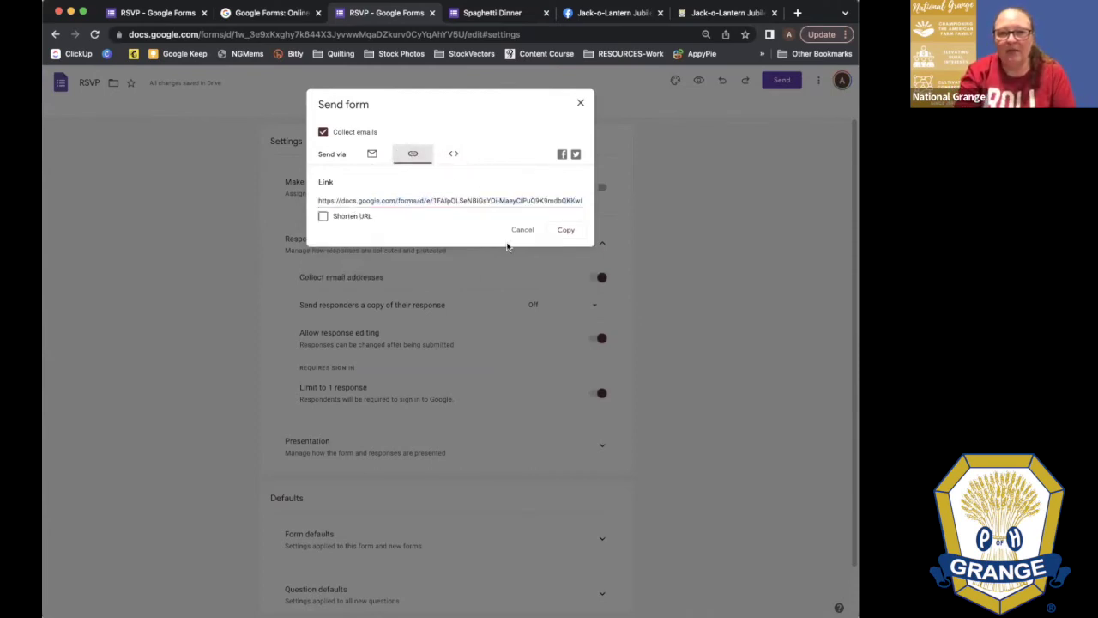
pyautogui.click(402, 204)
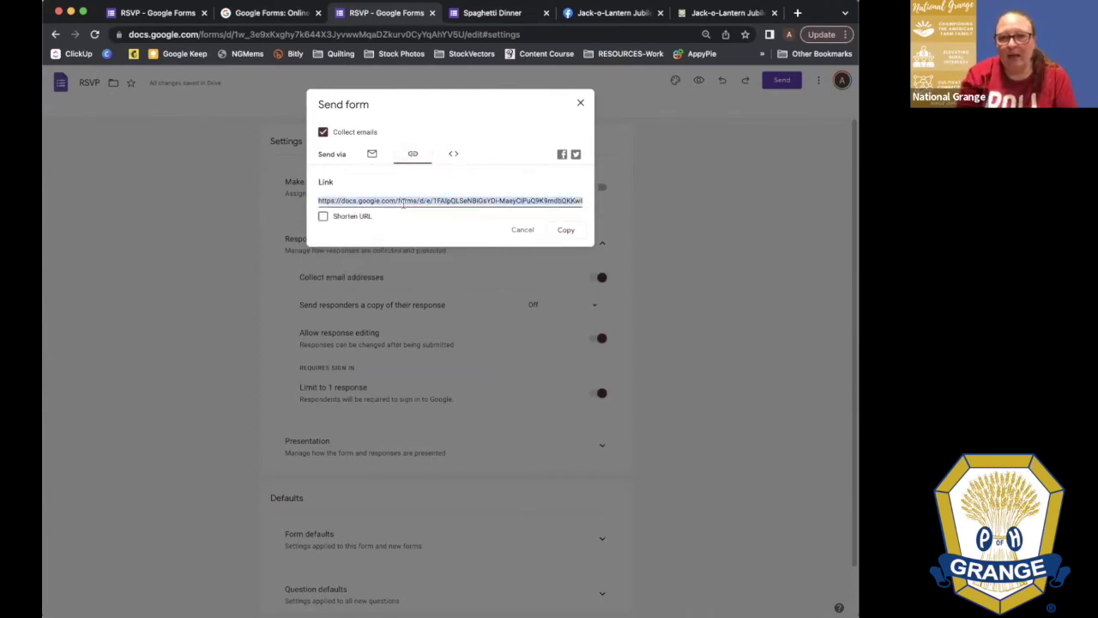
pyautogui.click(323, 217)
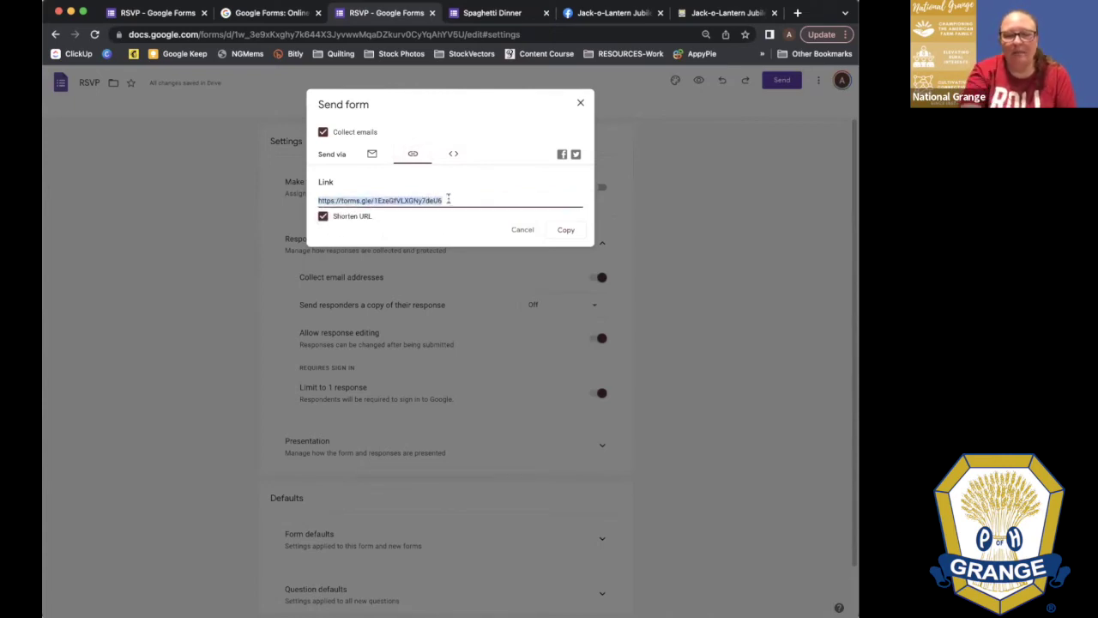
pyautogui.click(567, 231)
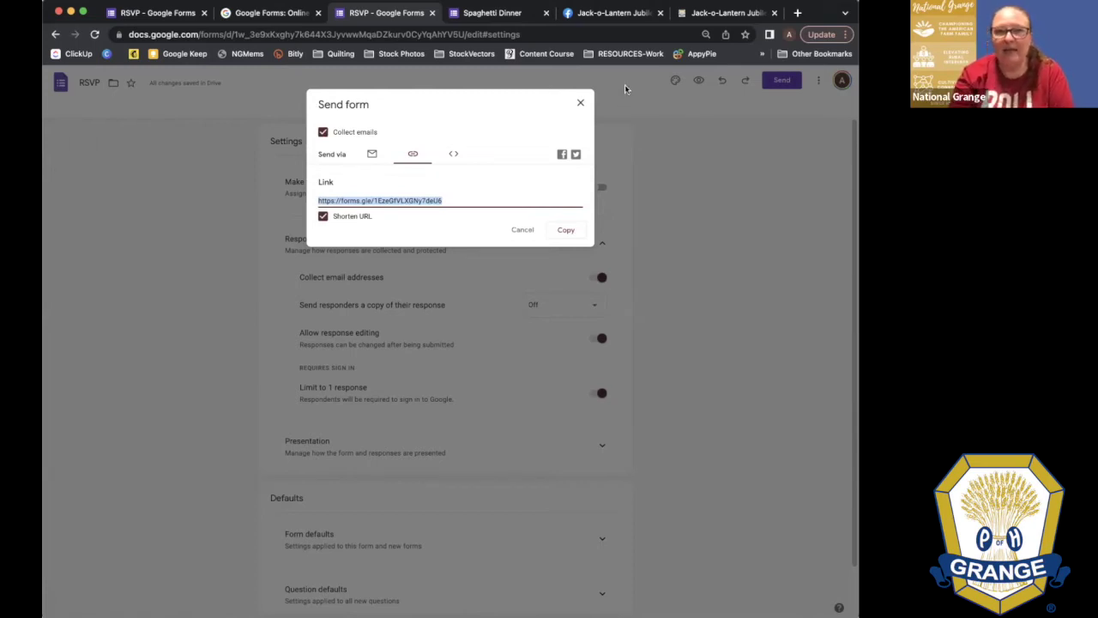
pyautogui.click(617, 14)
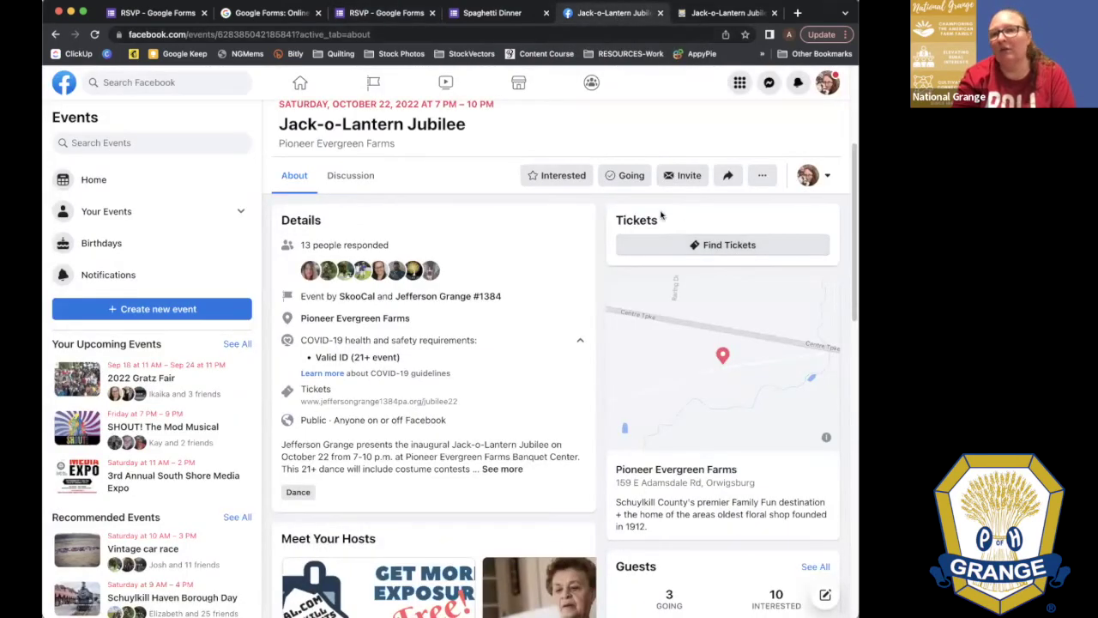
pyautogui.click(485, 13)
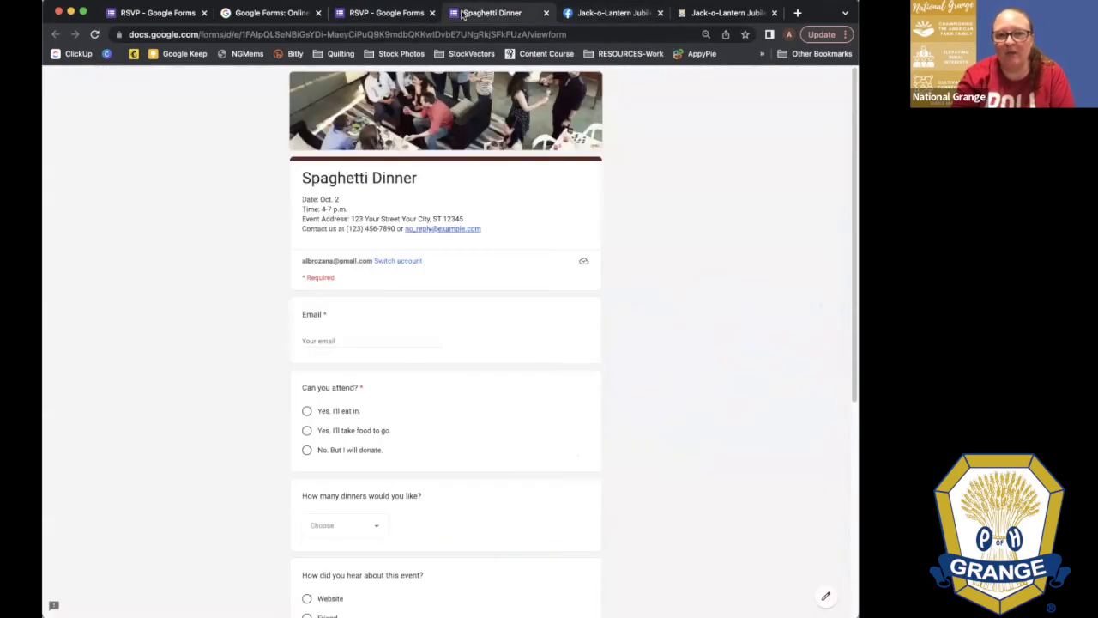
pyautogui.click(404, 16)
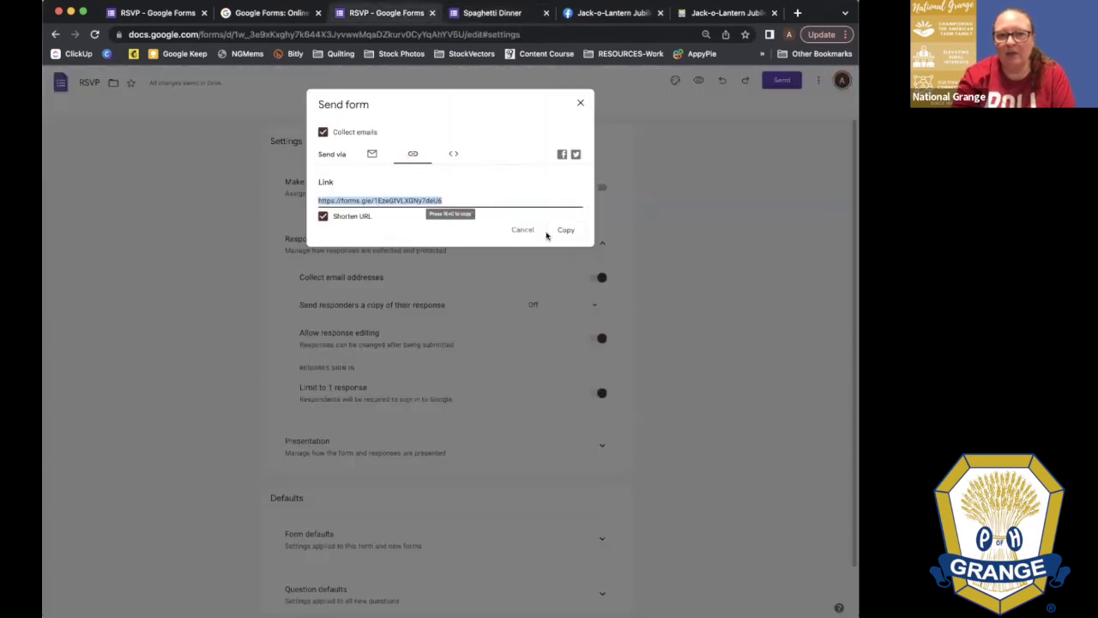
# Share the form to Facebook with the message 'Hey everyone, please come out to'
pyautogui.click(562, 156)
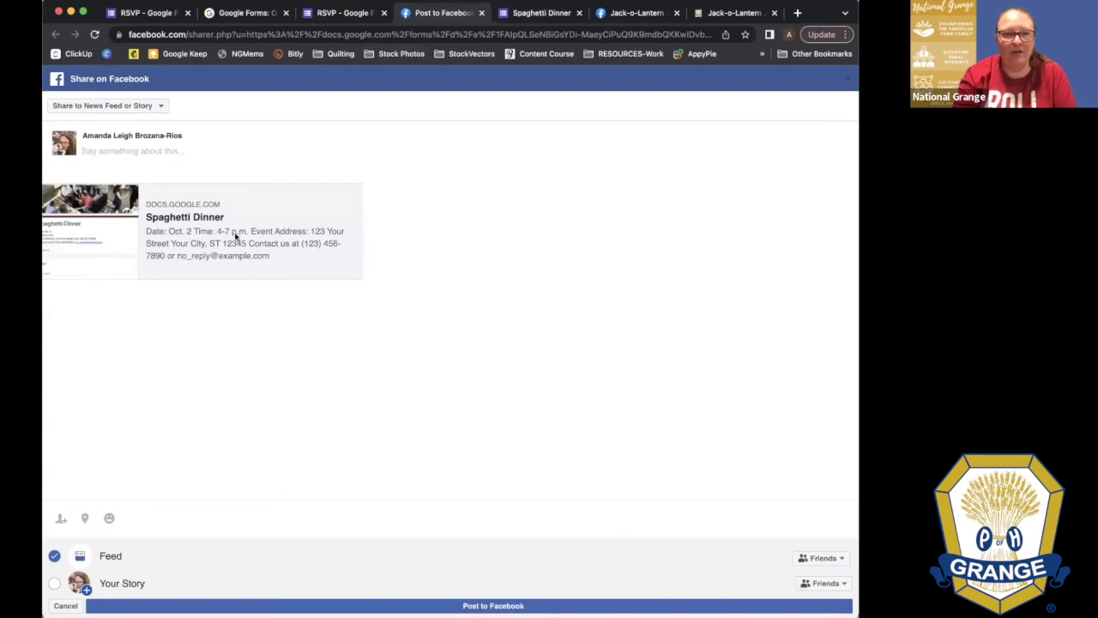
pyautogui.write('Hey everyone, please come out to')
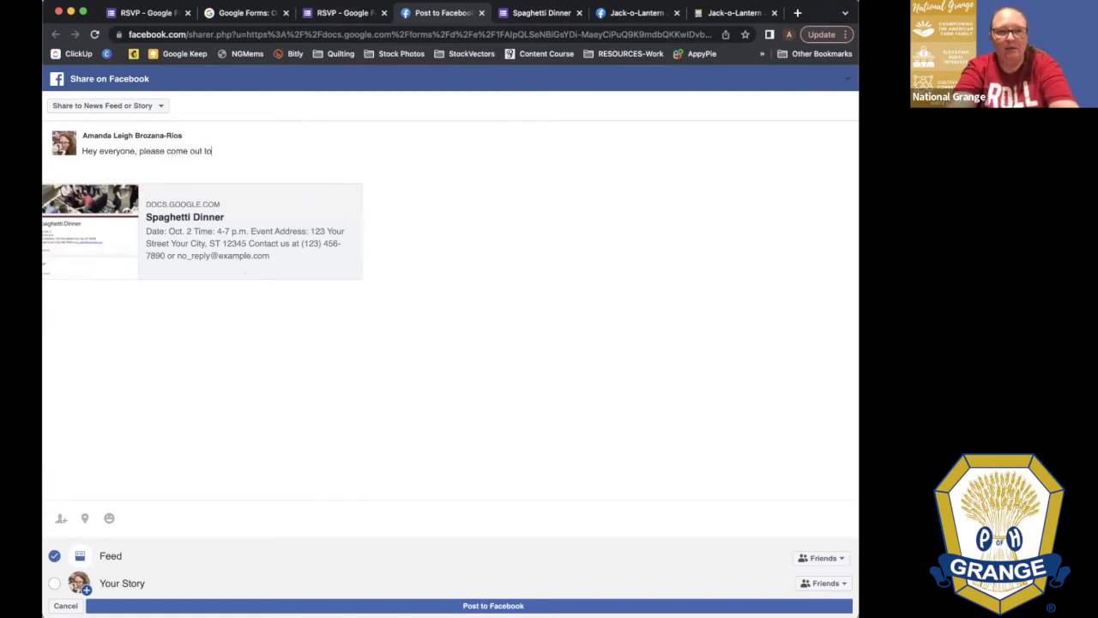
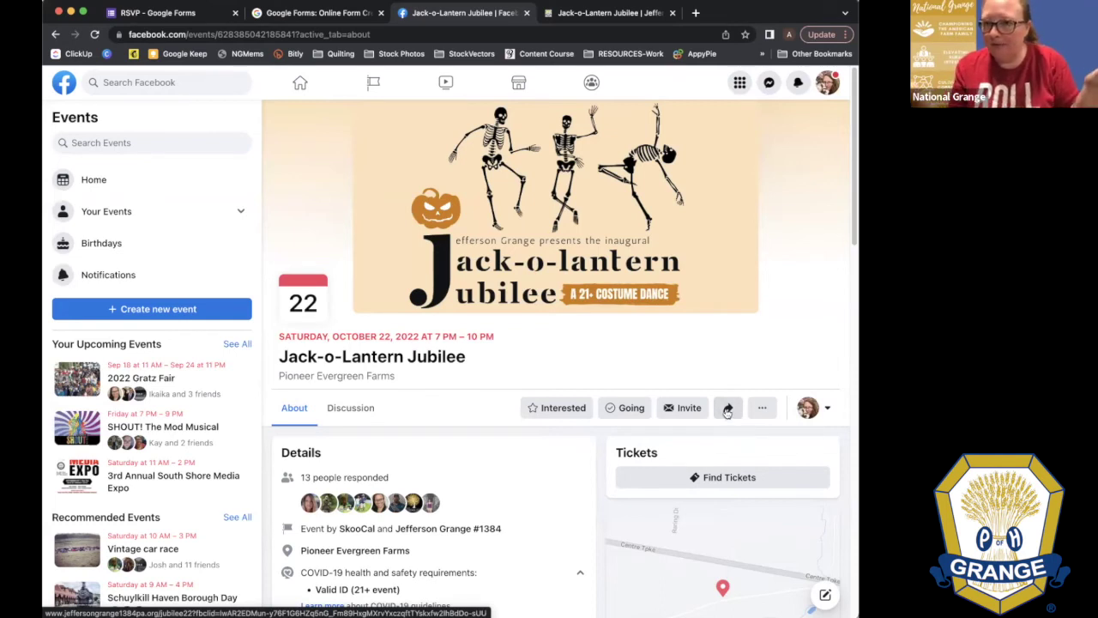
# Start sharing the event to a group, briefly trying to share as Jefferson Grange #1384
pyautogui.click(727, 410)
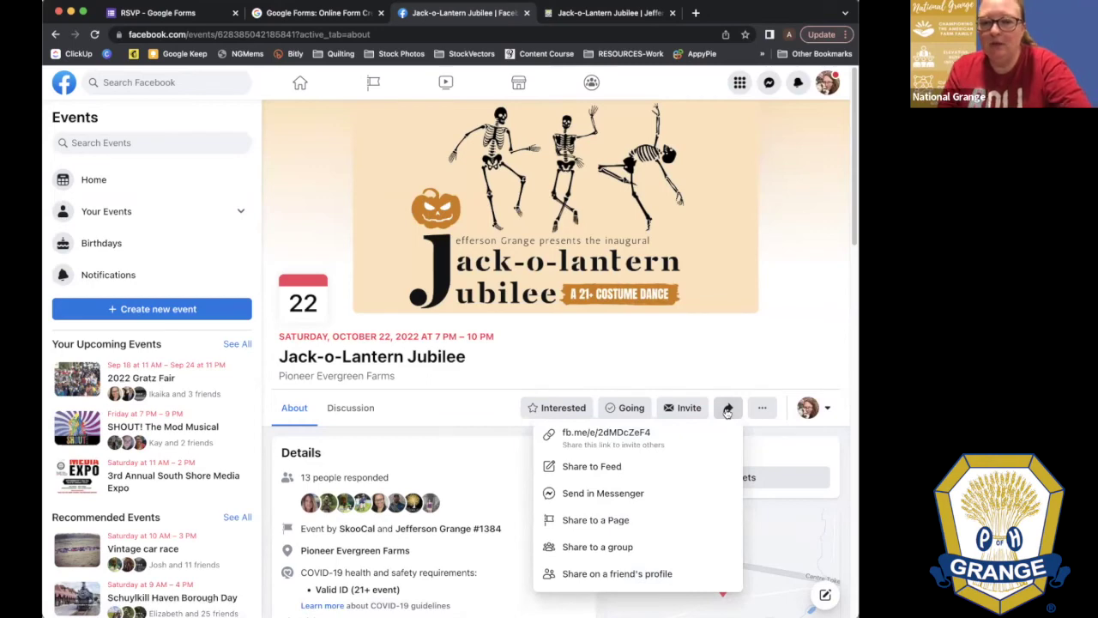
pyautogui.click(598, 546)
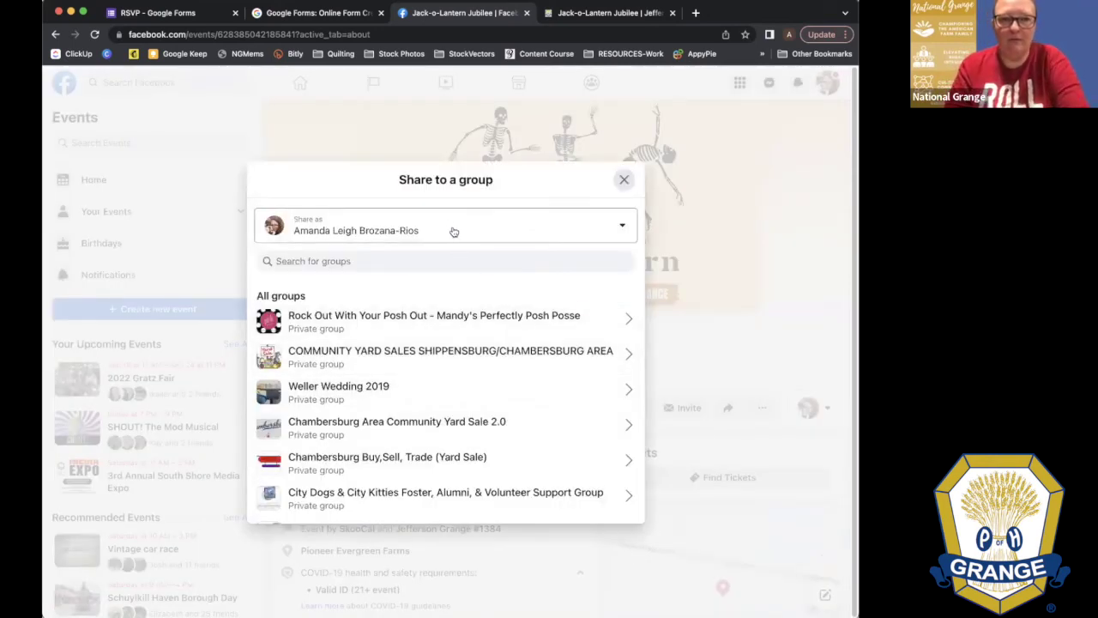
pyautogui.click(454, 232)
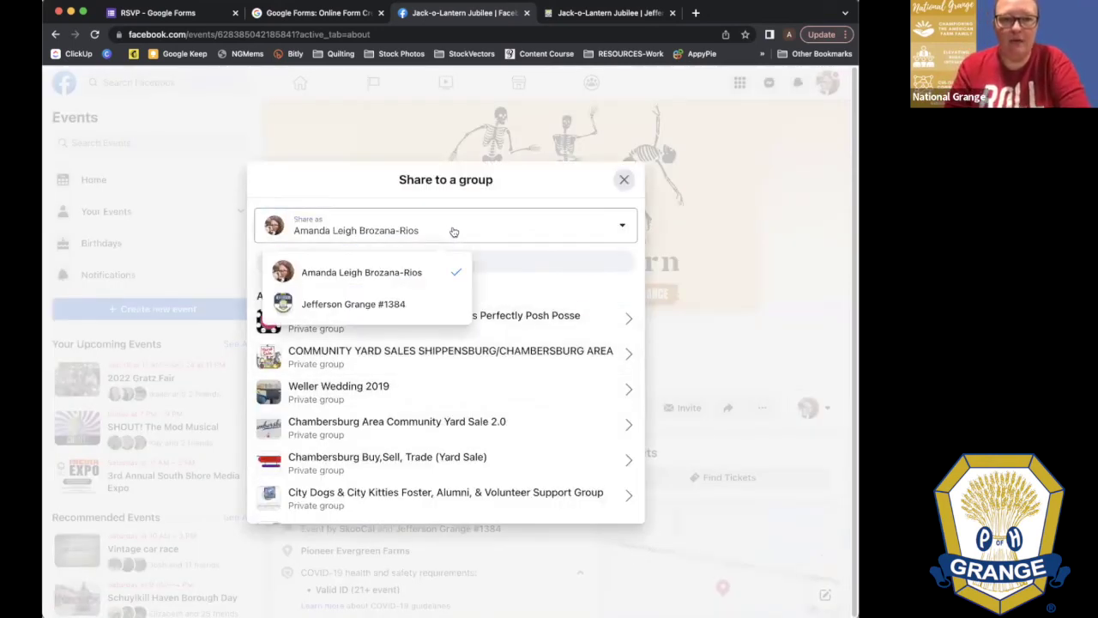
pyautogui.click(412, 303)
pyautogui.click(413, 262)
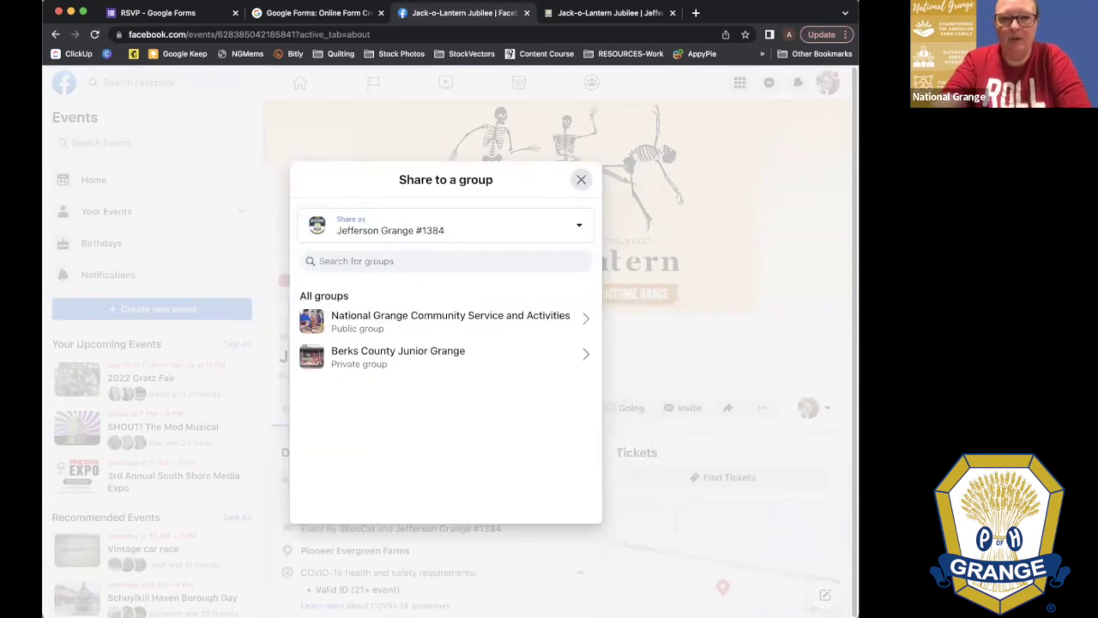
pyautogui.write('orwi')
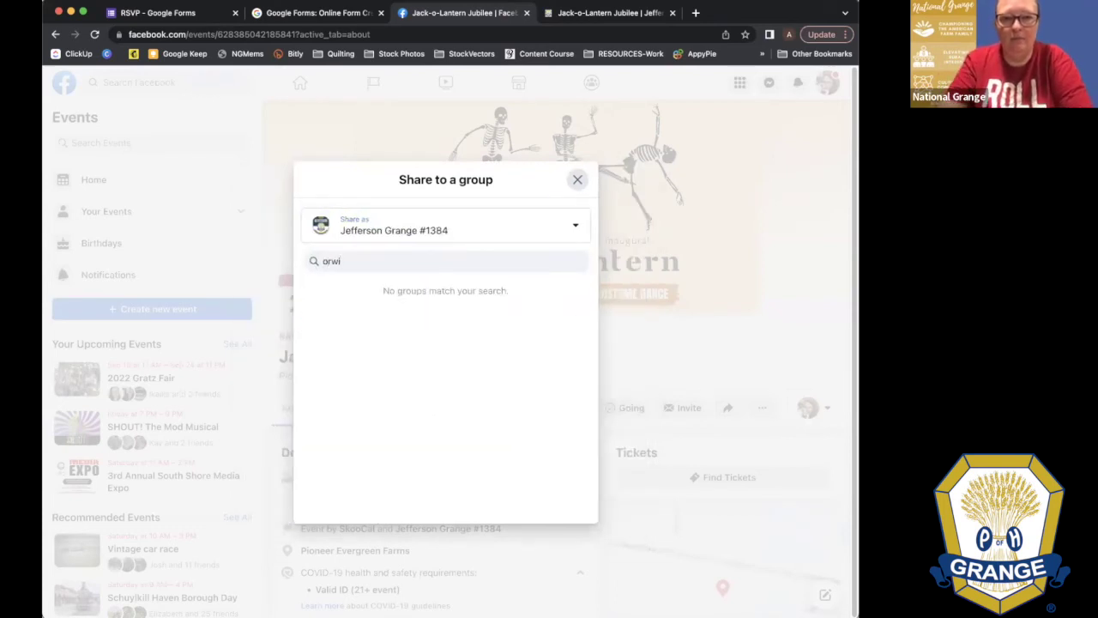
pyautogui.press('BackSpace')
pyautogui.press('BackSpace')
pyautogui.press('BackSpace')
pyautogui.press('BackSpace')
# Switch back to the personal profile and pick Orwigsburg Borough Residents via an 'orwig' search
pyautogui.click(471, 234)
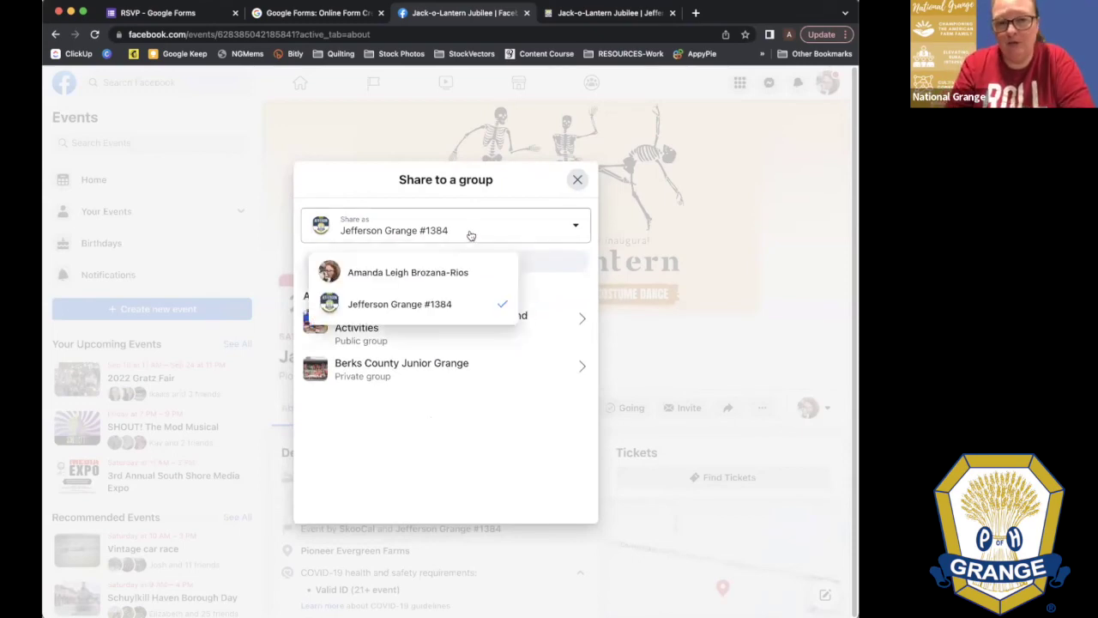
pyautogui.click(445, 273)
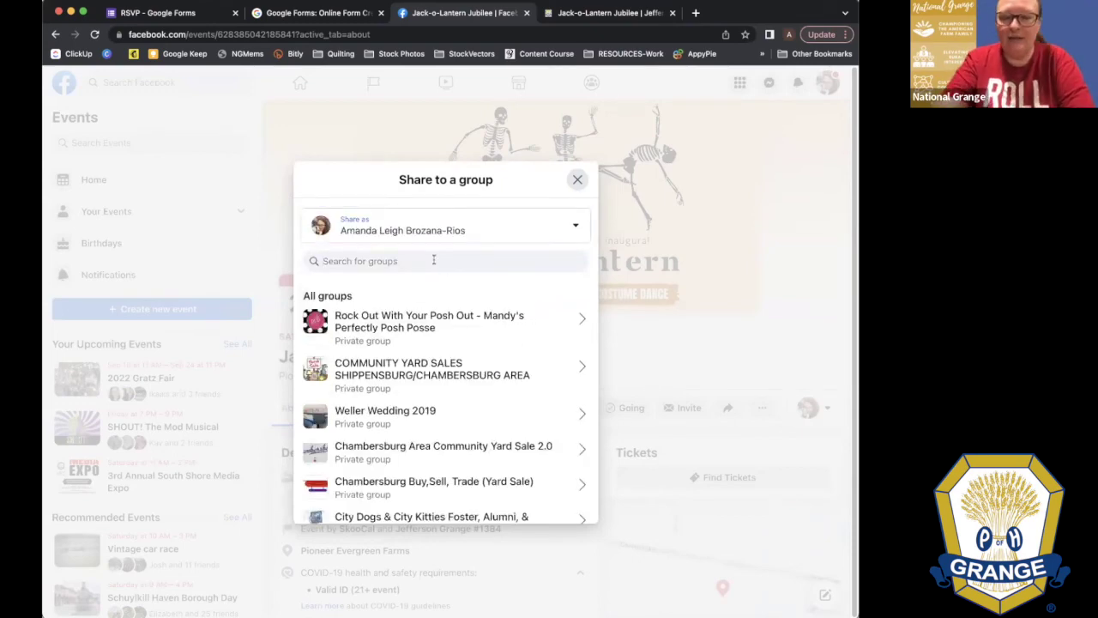
pyautogui.click(433, 260)
pyautogui.write('orwig')
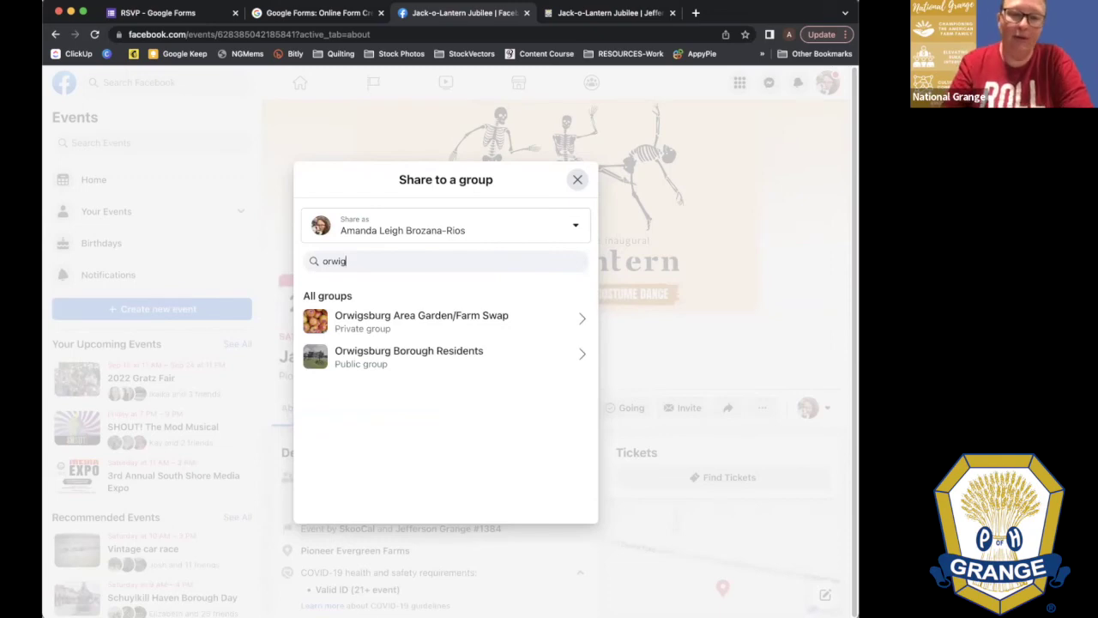
pyautogui.click(463, 361)
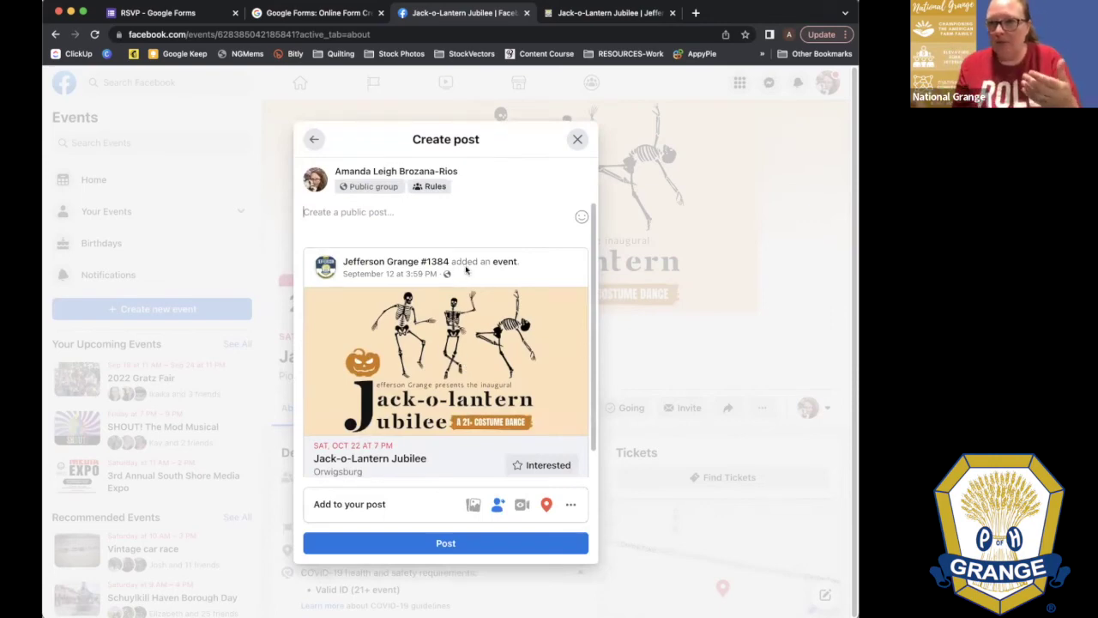
# Post 'We invite all of you to attend this event on Oct. 22!' with the event to the group
pyautogui.write('We invite all of you ')
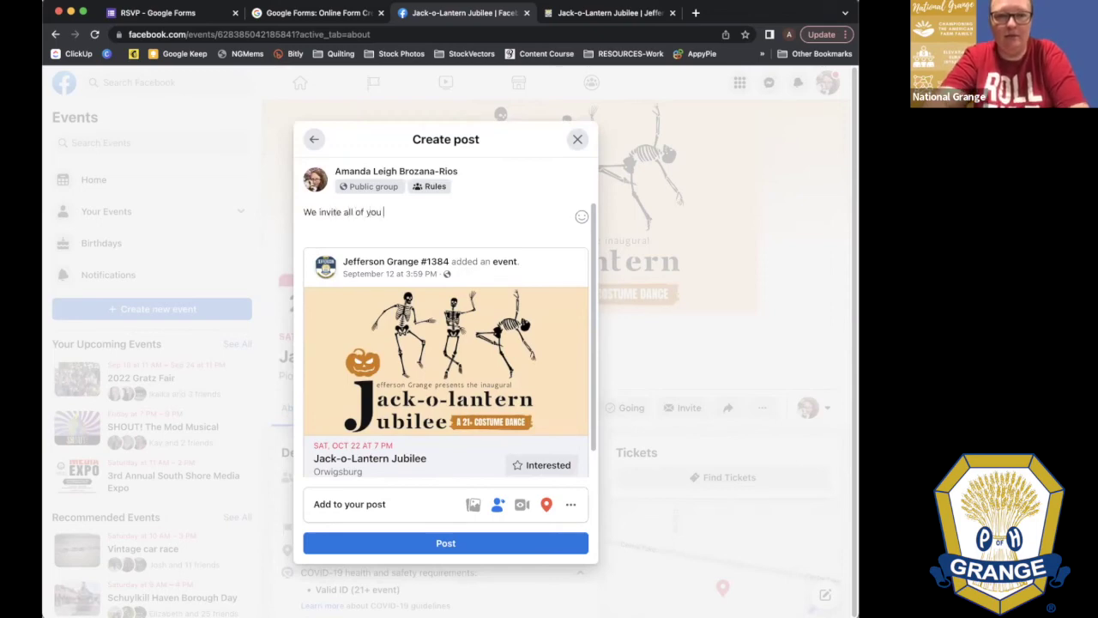
pyautogui.write('to attend this ')
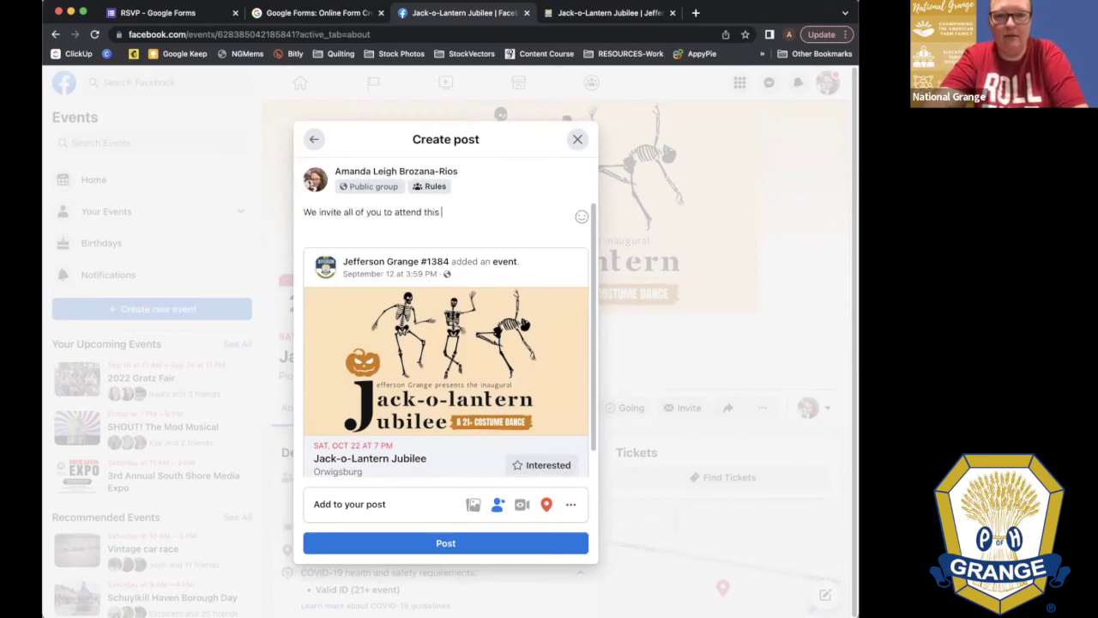
pyautogui.write('event that w')
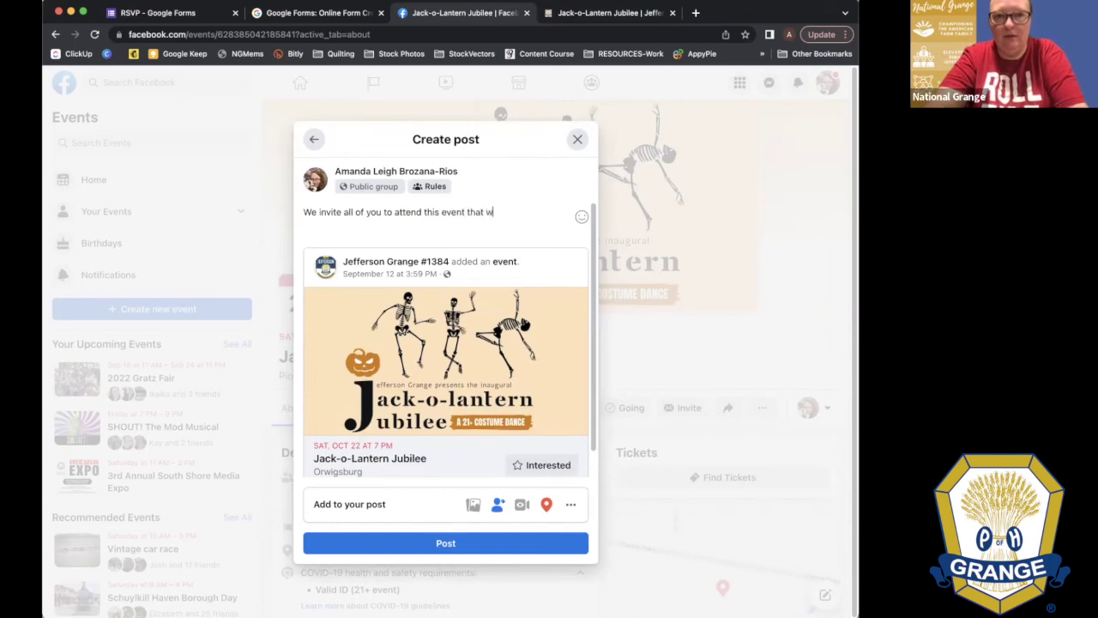
pyautogui.write('ill hel')
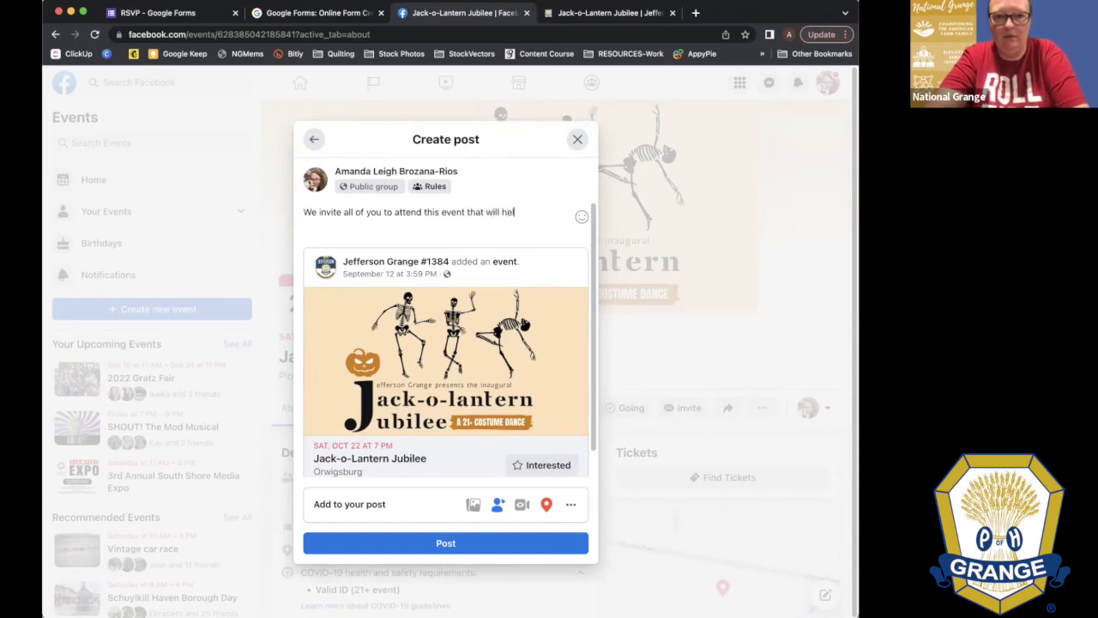
pyautogui.press('BackSpace')
pyautogui.press('BackSpace')
pyautogui.press('BackSpace')
pyautogui.press('BackSpace')
pyautogui.press('BackSpace')
pyautogui.press('BackSpace')
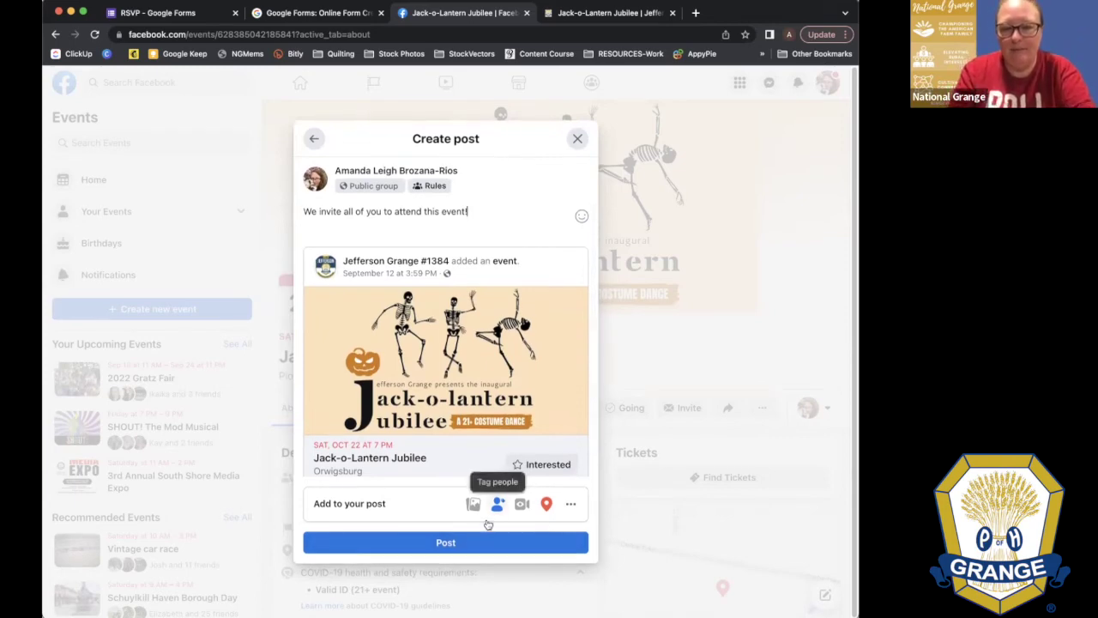
pyautogui.scroll(-2, 484, 382)
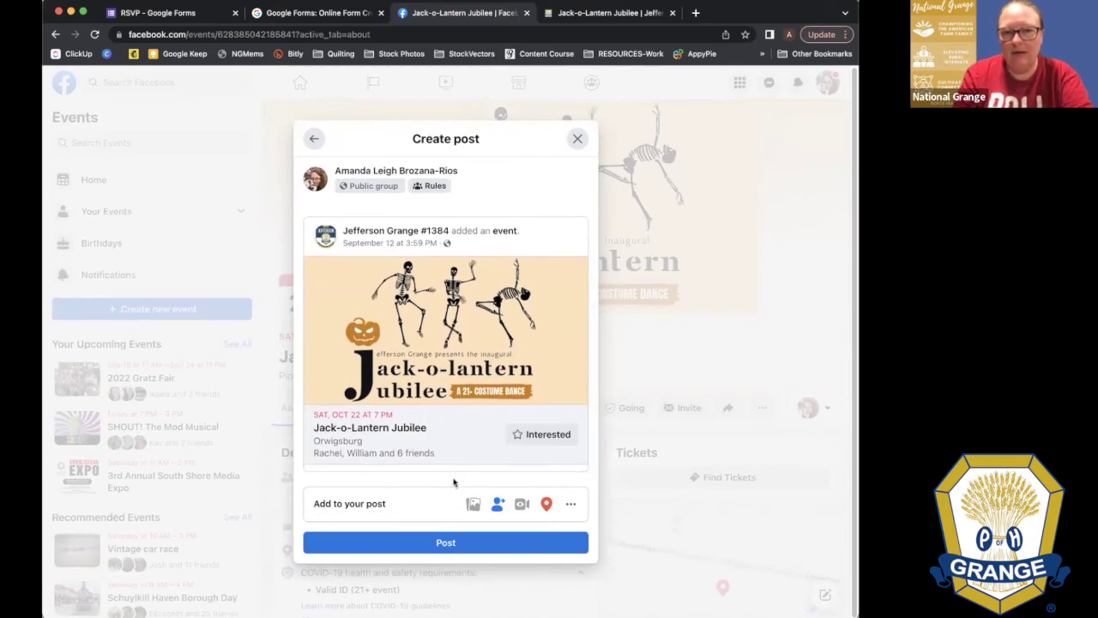
pyautogui.scroll(2, 466, 296)
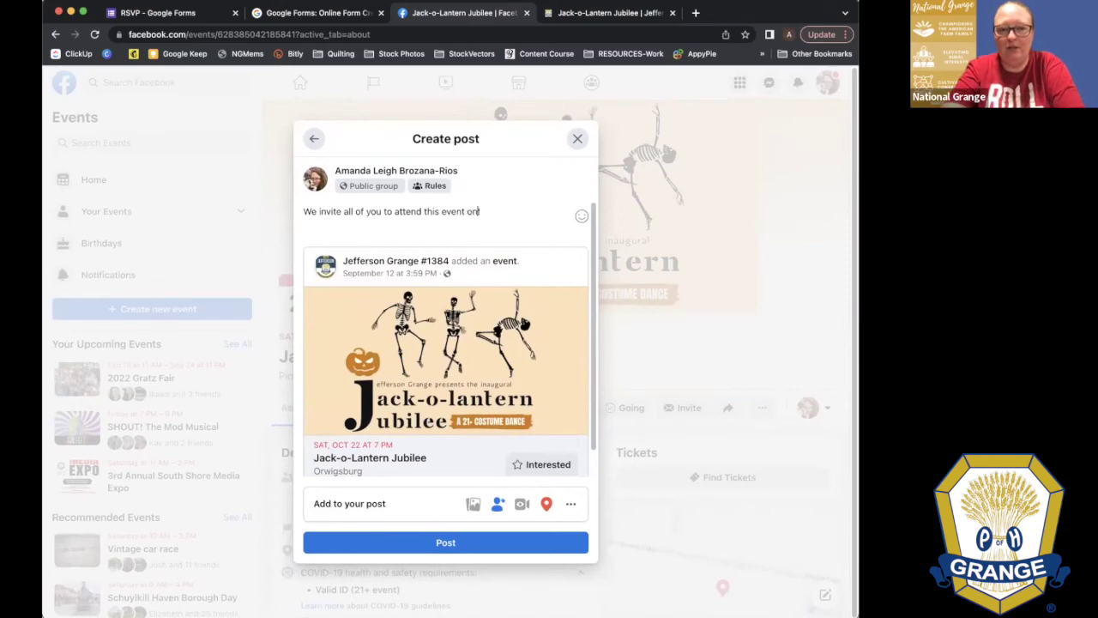
pyautogui.write('22!')
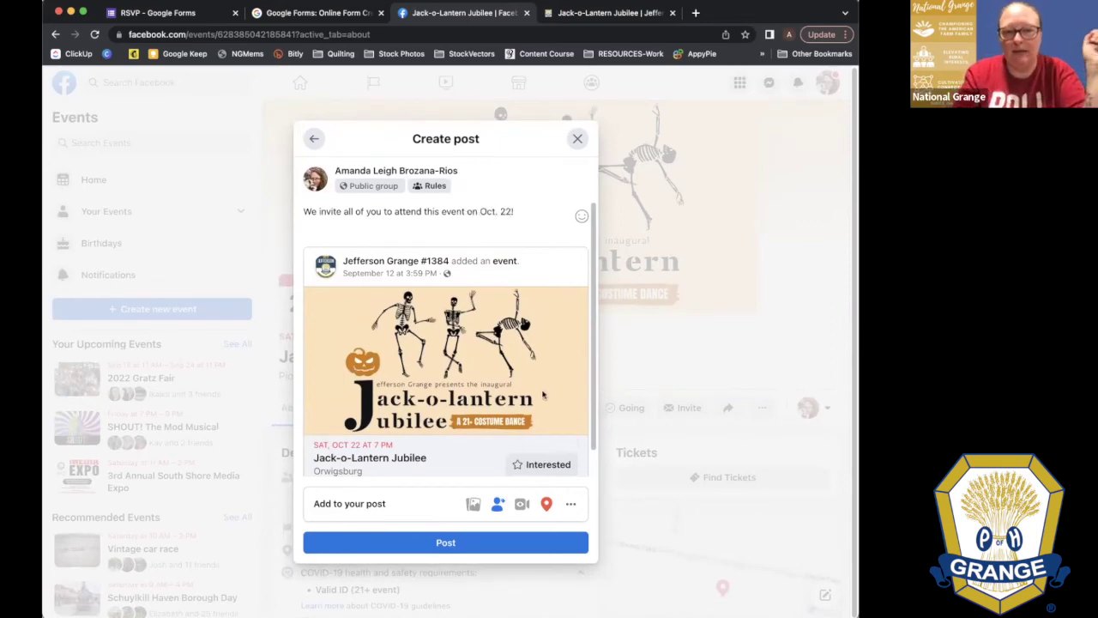
pyautogui.click(464, 542)
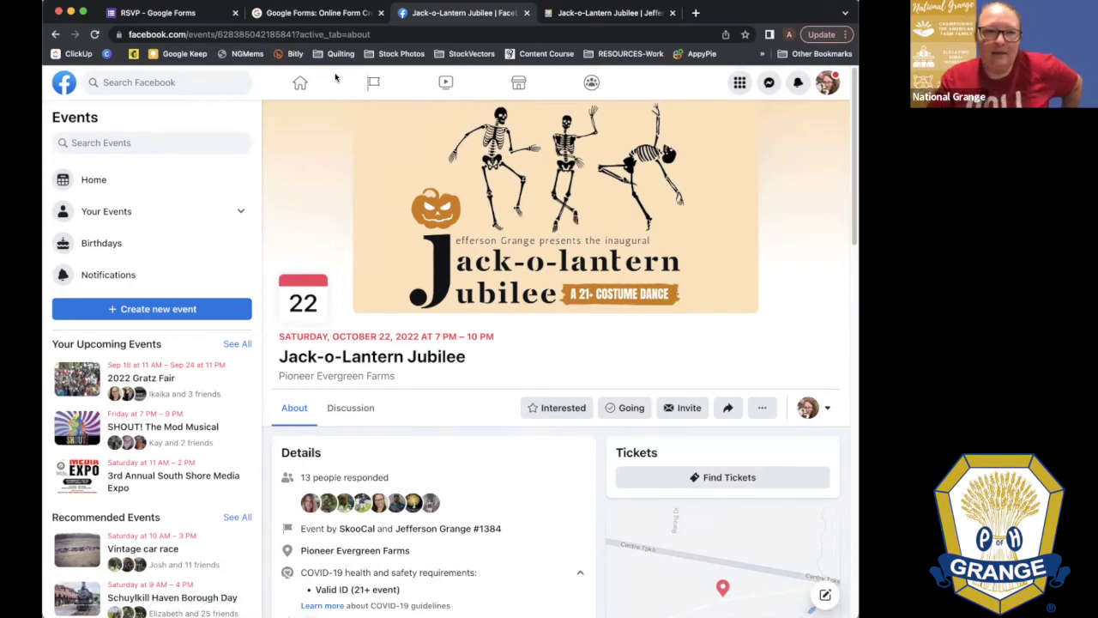
# Copy the event's short link and open the Schuylkill Haven PA Community page
pyautogui.click(728, 410)
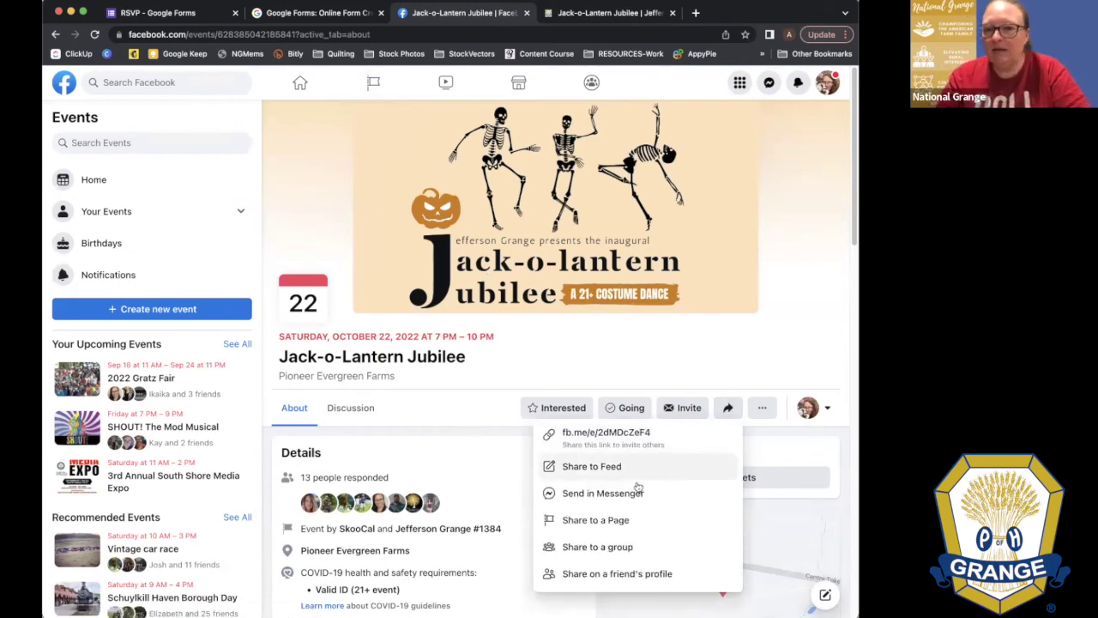
pyautogui.click(650, 442)
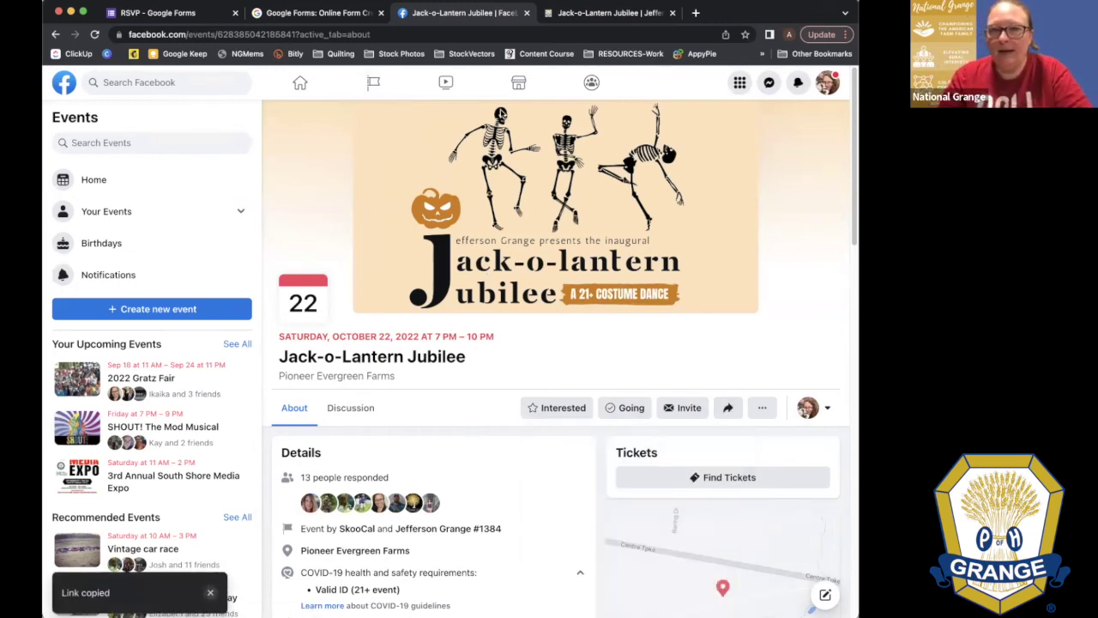
pyautogui.click(155, 82)
pyautogui.write('s')
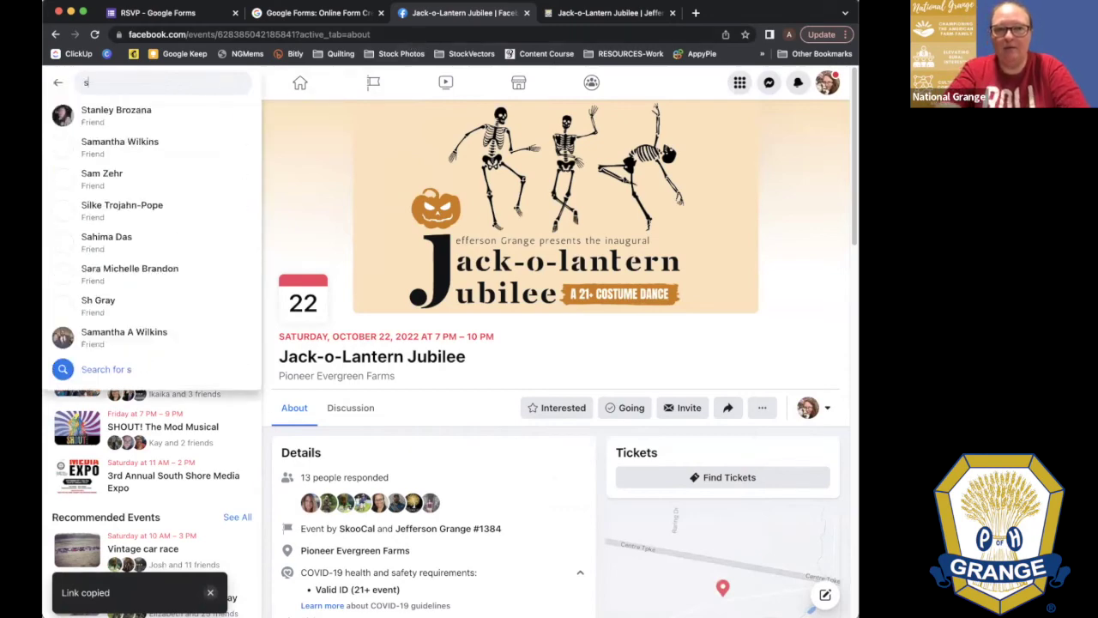
pyautogui.write('chuyl')
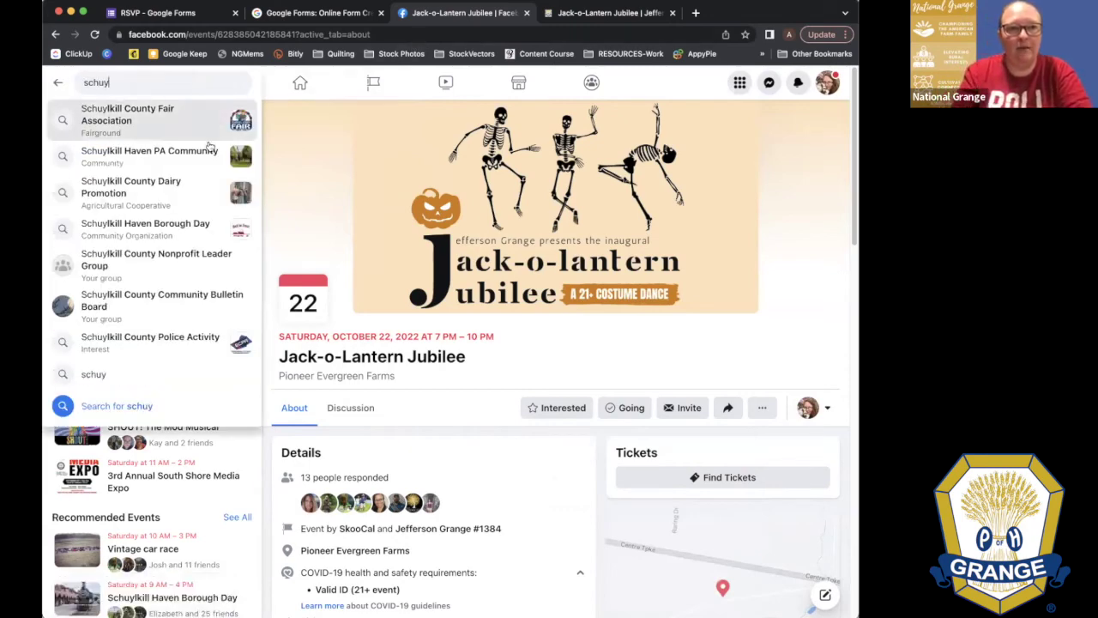
pyautogui.click(206, 154)
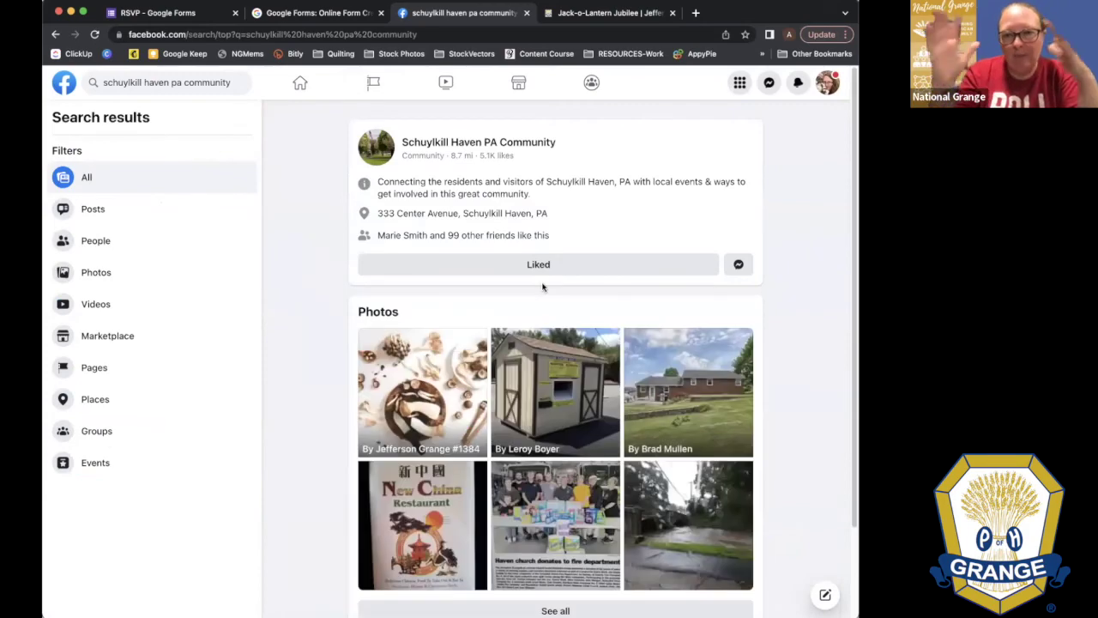
pyautogui.click(506, 142)
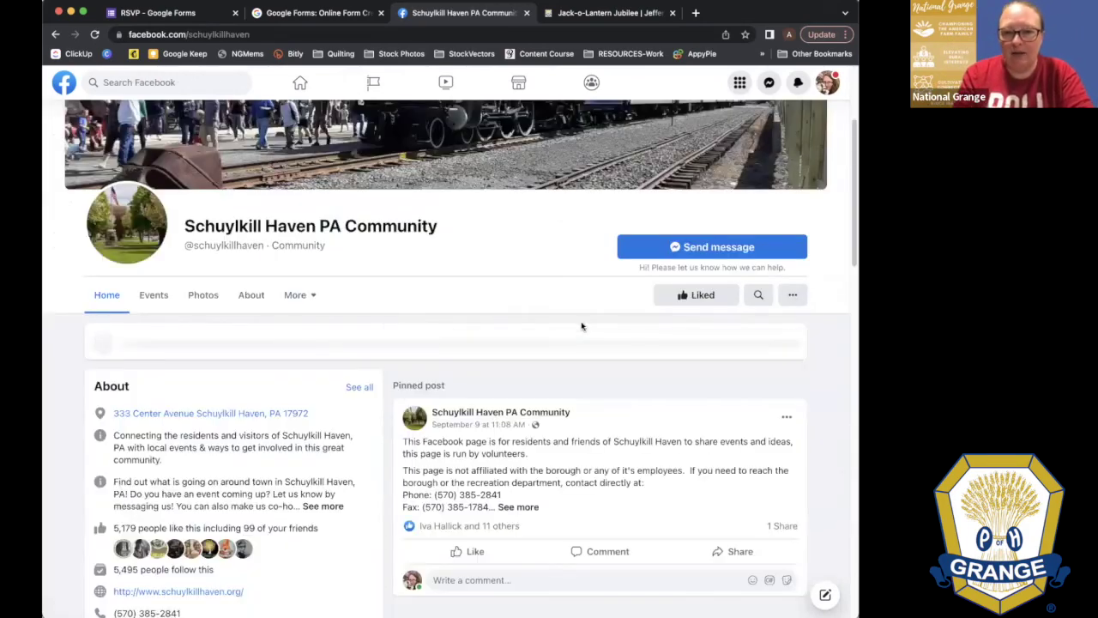
# Message the page 'Can you pleas share this to your page:' with the pasted event link
pyautogui.scroll(-2, 573, 369)
pyautogui.scroll(-1, 574, 369)
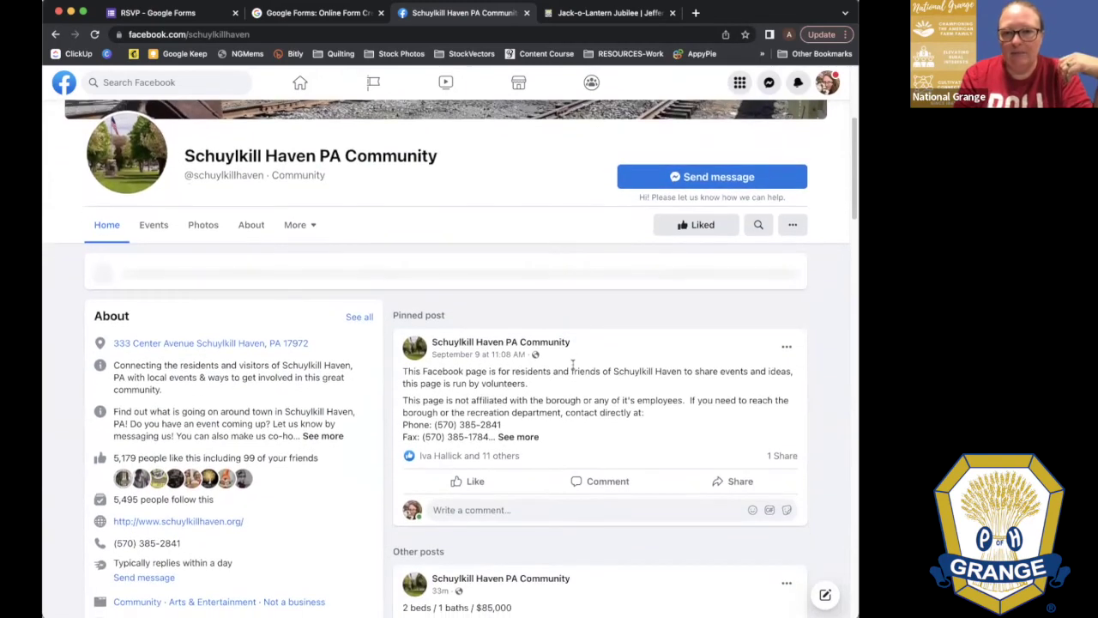
pyautogui.scroll(-4, 573, 366)
pyautogui.scroll(3, 574, 366)
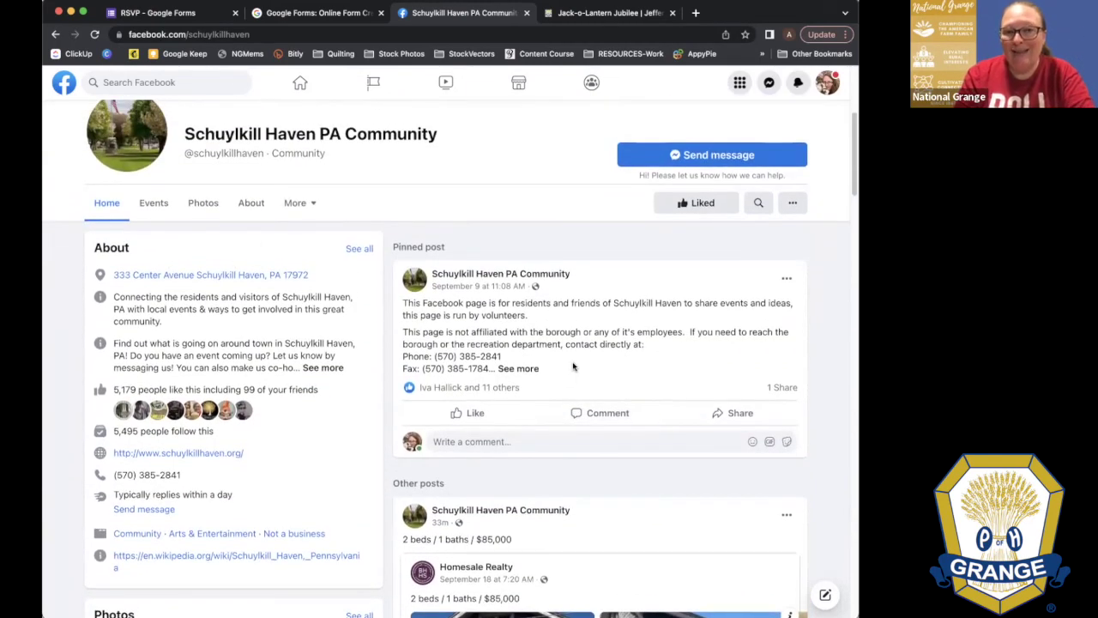
pyautogui.click(748, 158)
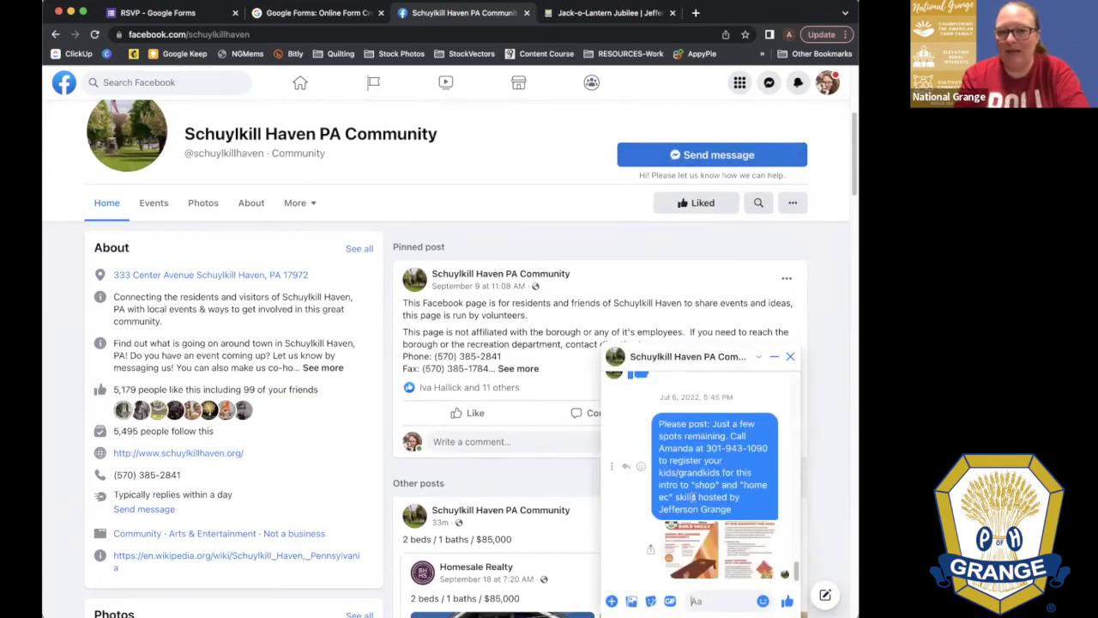
pyautogui.scroll(-3, 693, 515)
pyautogui.scroll(-6, 693, 514)
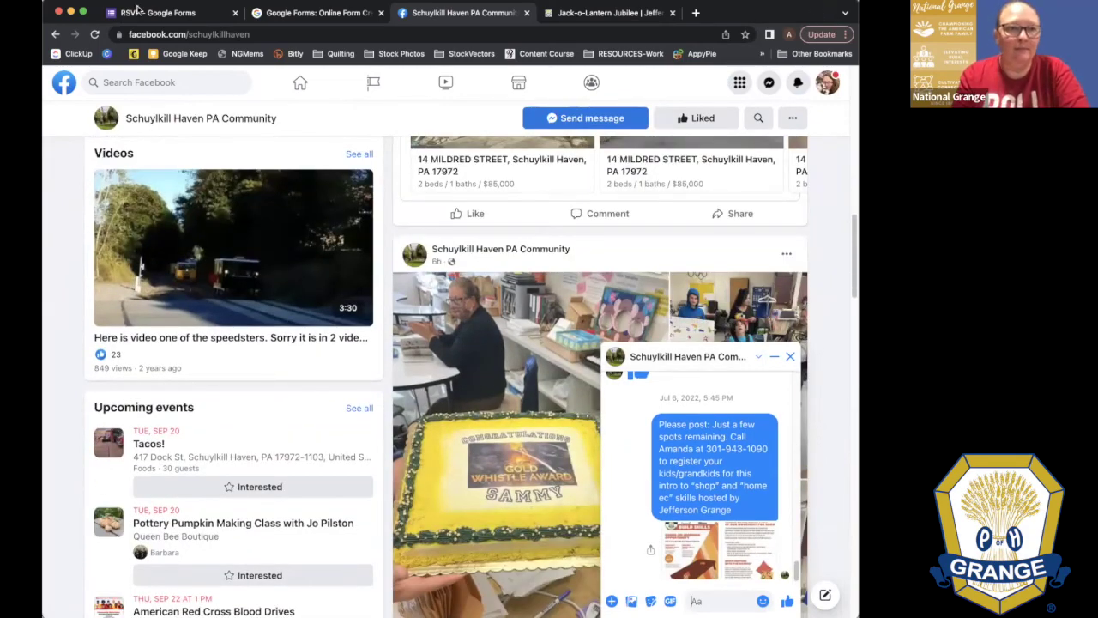
pyautogui.write('Can you pleas share this t')
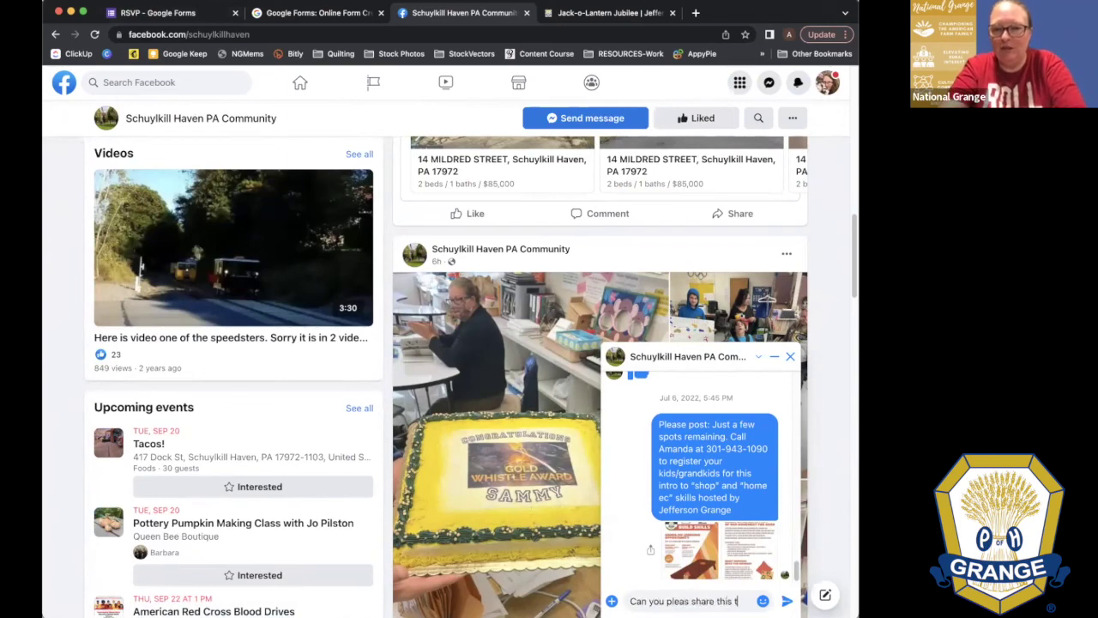
pyautogui.write('o your page:')
pyautogui.hotkey('ctrl', 'v')
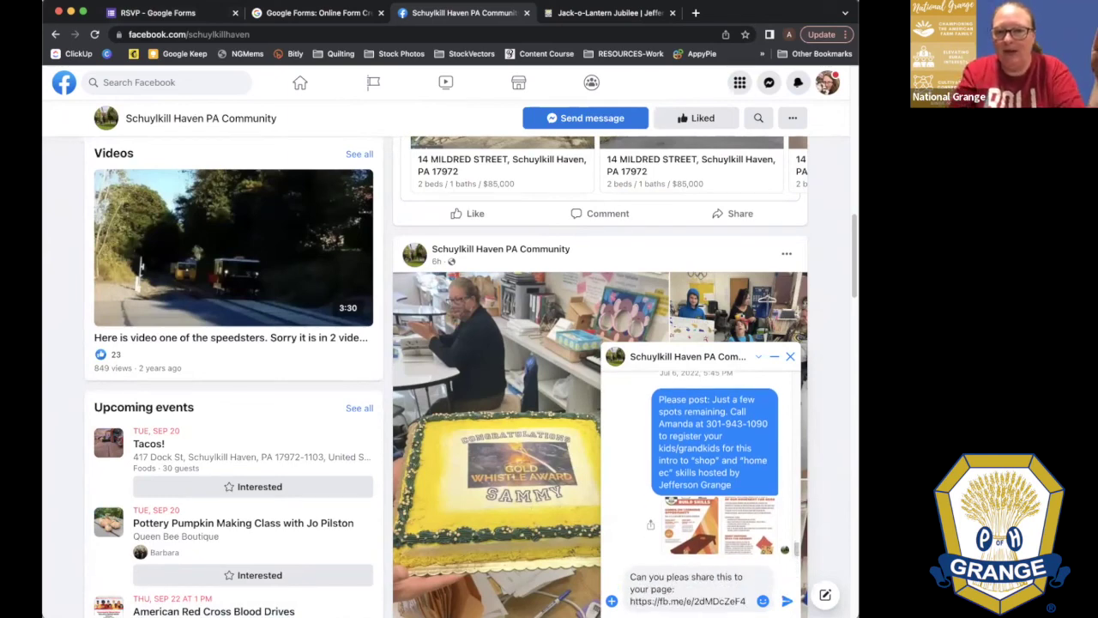
pyautogui.press('Return')
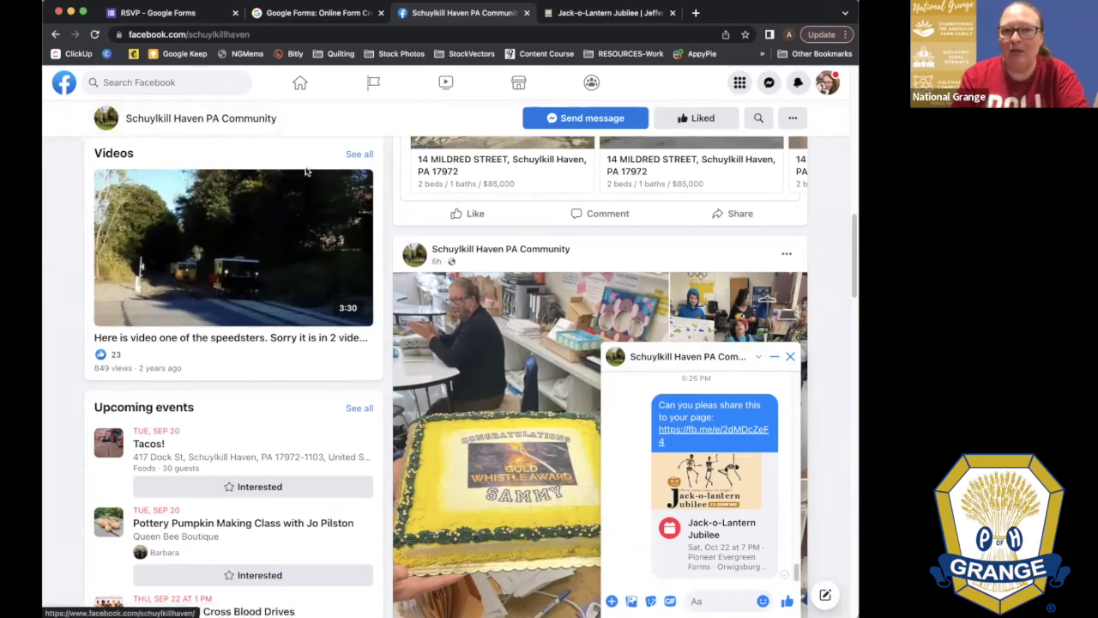
# Begin a new Facebook search for the Orwigsburg group
pyautogui.click(164, 83)
pyautogui.write('orwig')
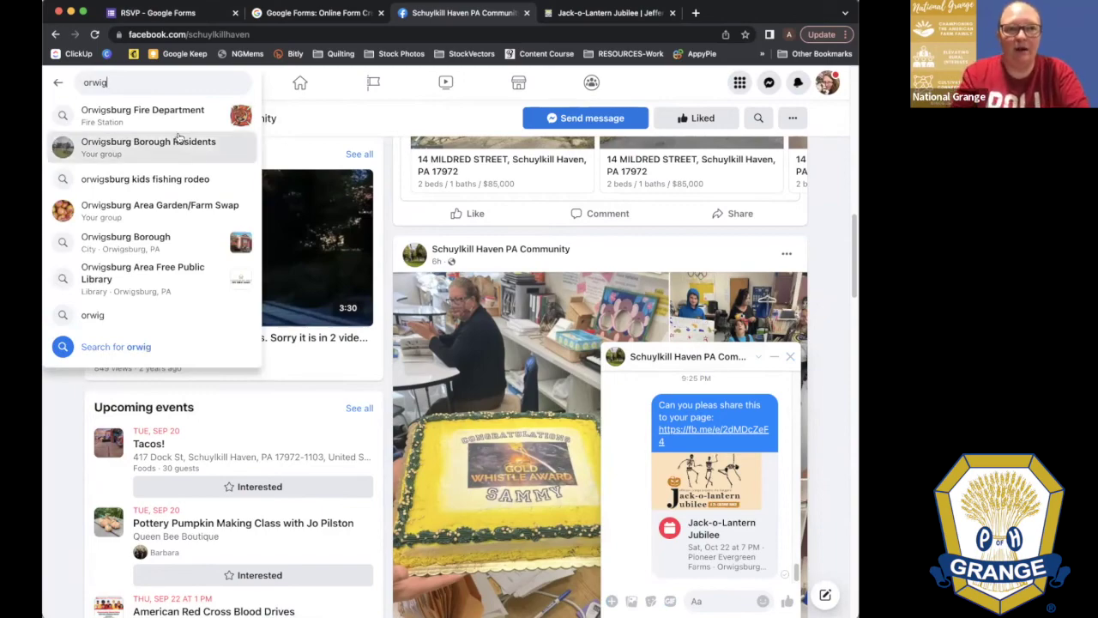
# Open the Orwigsburg Borough Residents group and close the Schuylkill Haven chat
pyautogui.click(180, 142)
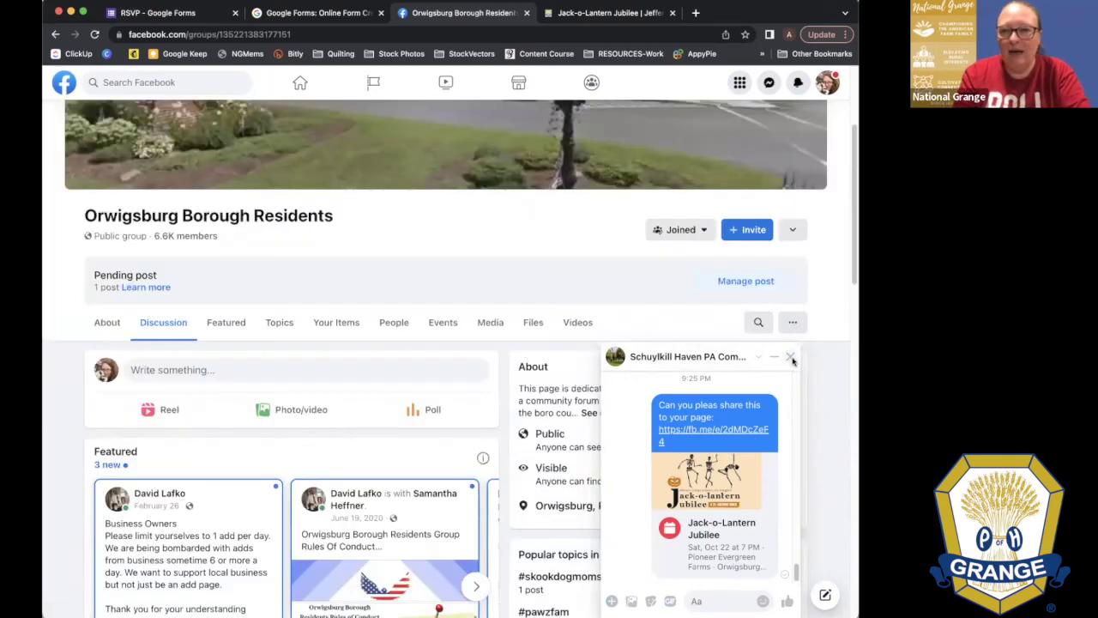
pyautogui.click(790, 356)
pyautogui.scroll(-5, 646, 507)
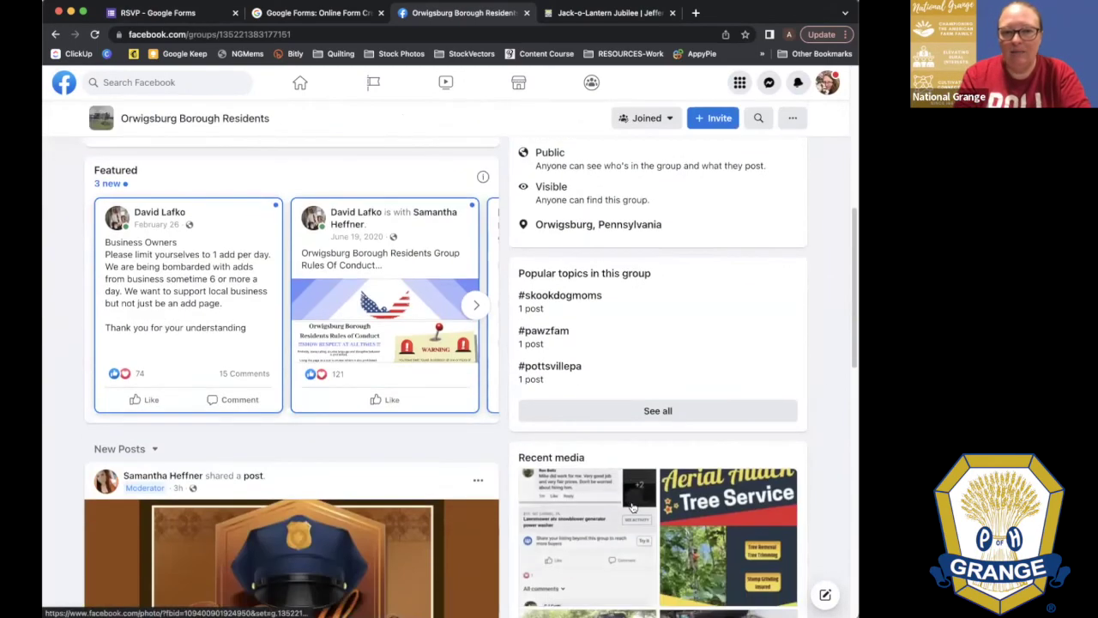
pyautogui.scroll(7, 633, 507)
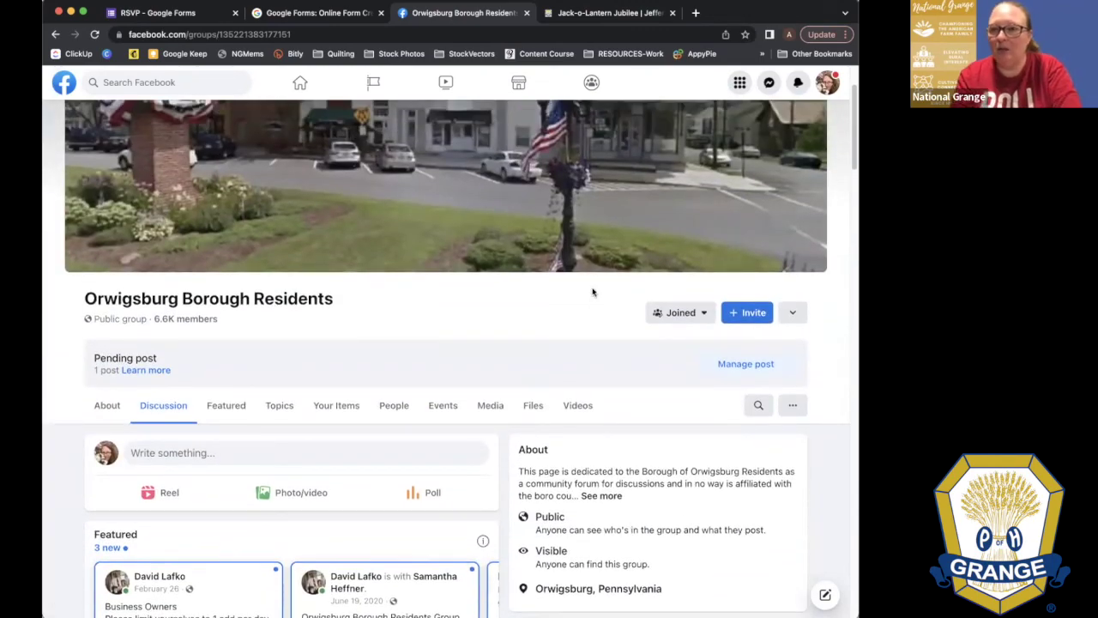
# Search for and open the Special Olympics PA- Schuylkill County page
pyautogui.click(129, 80)
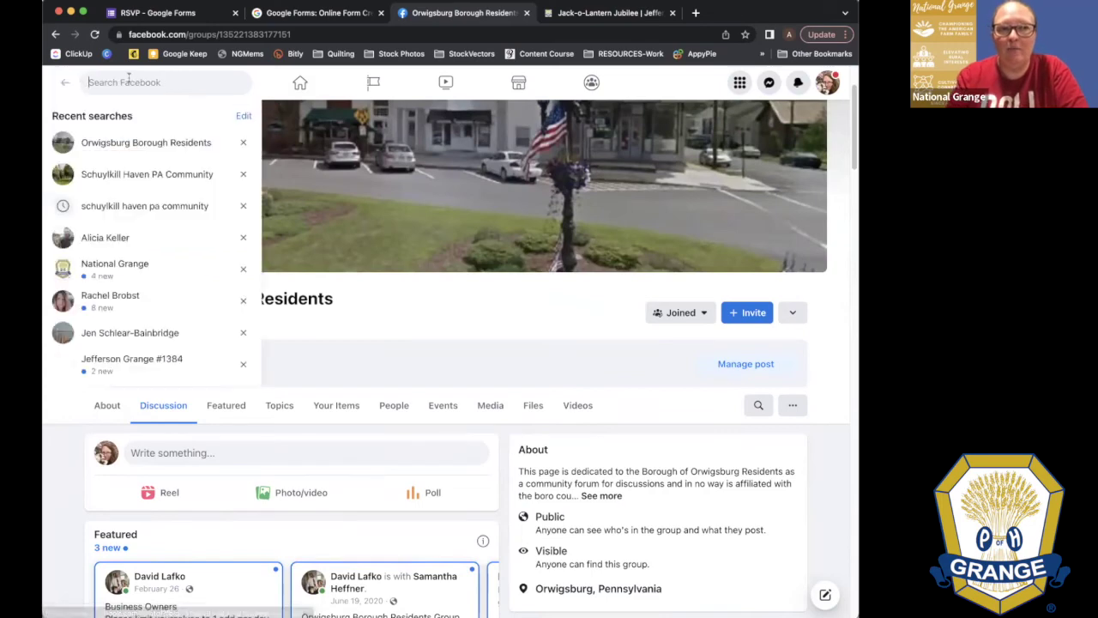
pyautogui.write('speci')
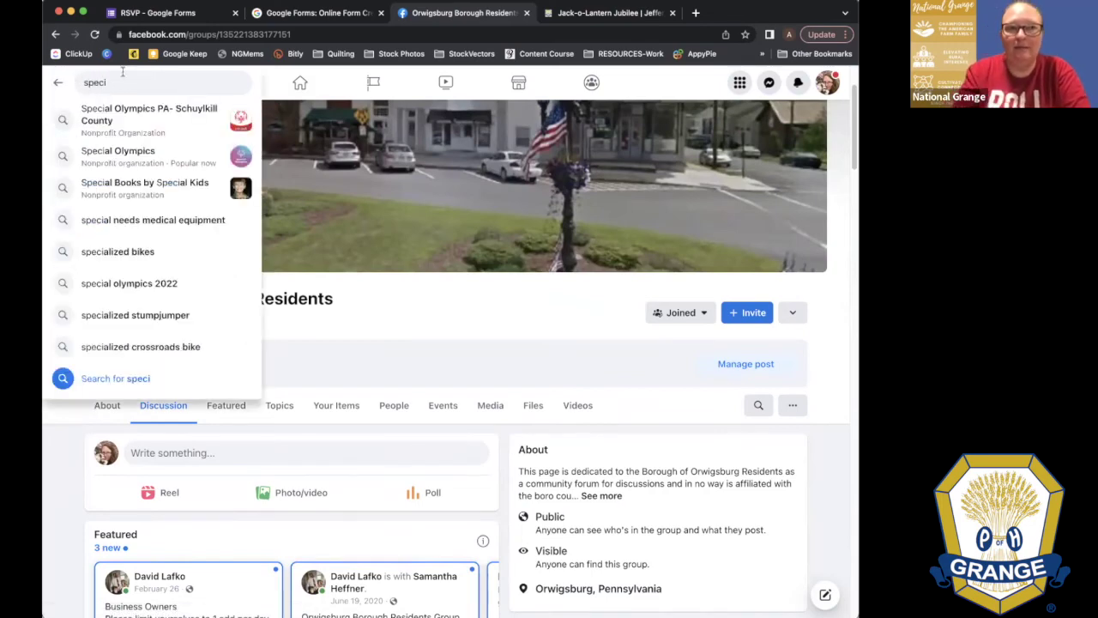
pyautogui.click(99, 133)
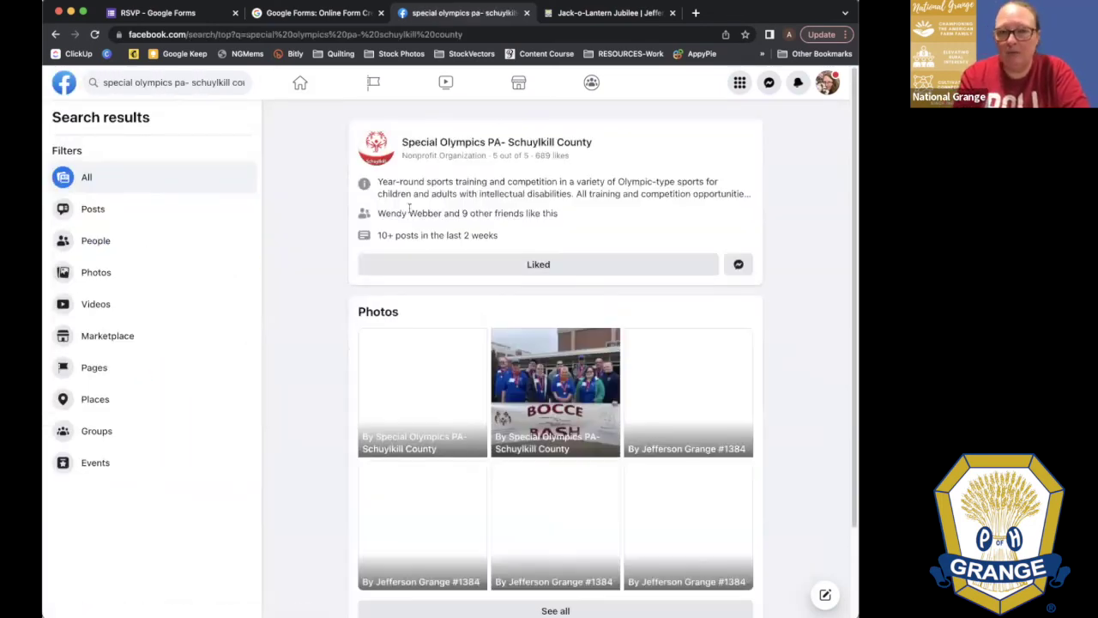
pyautogui.click(500, 141)
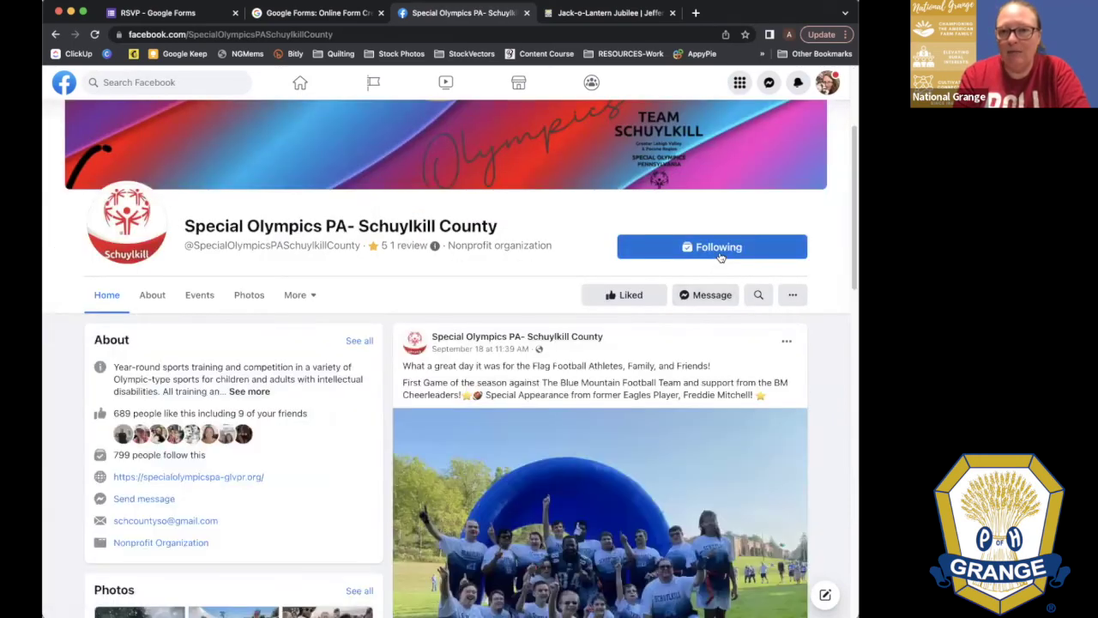
# Message the page asking them to share the event with their parents, pasting the event link
pyautogui.click(708, 295)
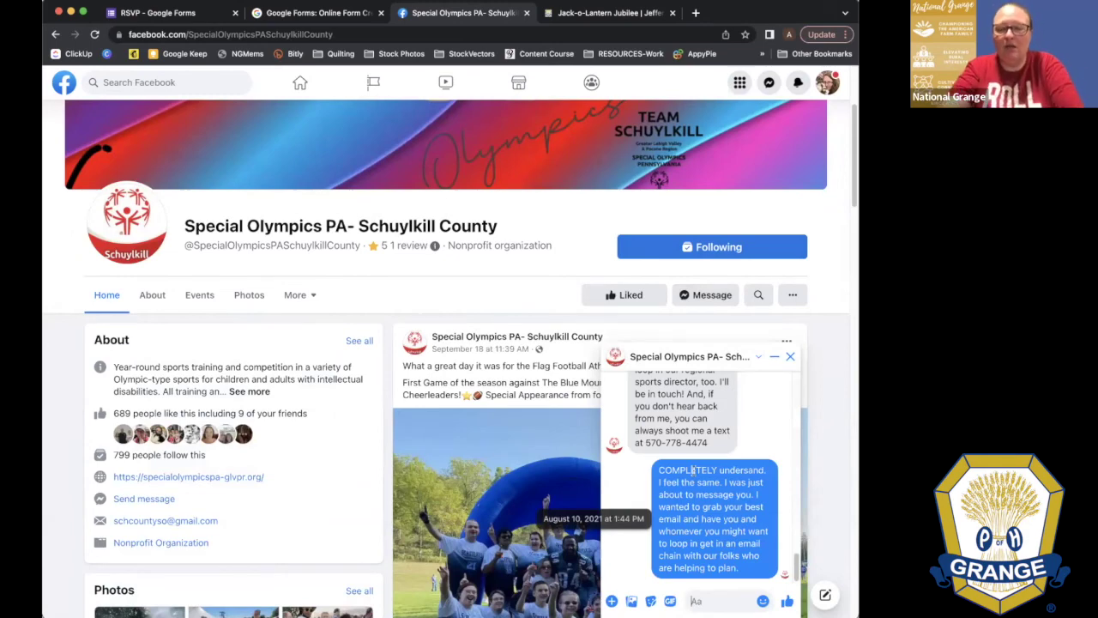
pyautogui.write('Hey guys')
pyautogui.write('! Hope you m')
pyautogui.write('ing you might share this')
pyautogui.write(' event. Thought som')
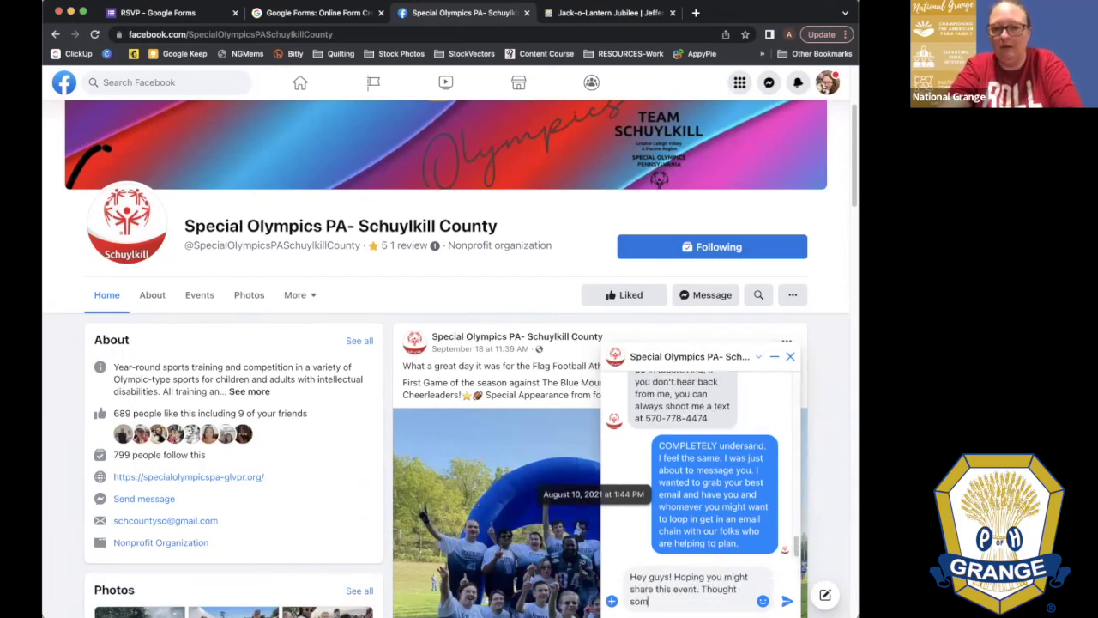
pyautogui.write('e of your par')
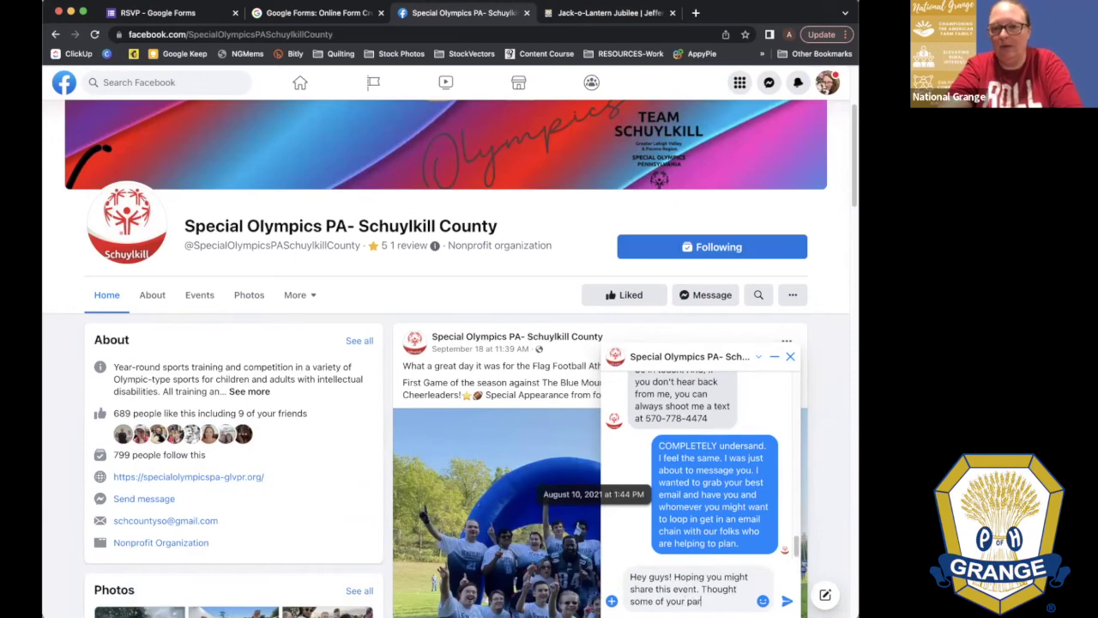
pyautogui.write('ents and supporters might want to get out')
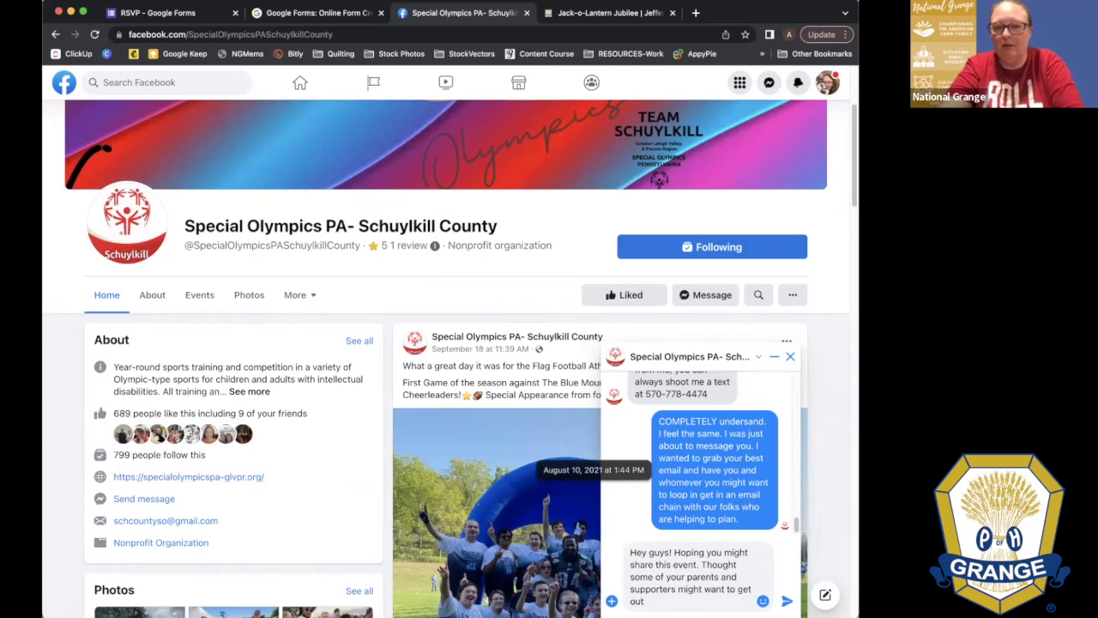
pyautogui.write(' one night:')
pyautogui.write('https://fb.me/e/2dMDcZeF4')
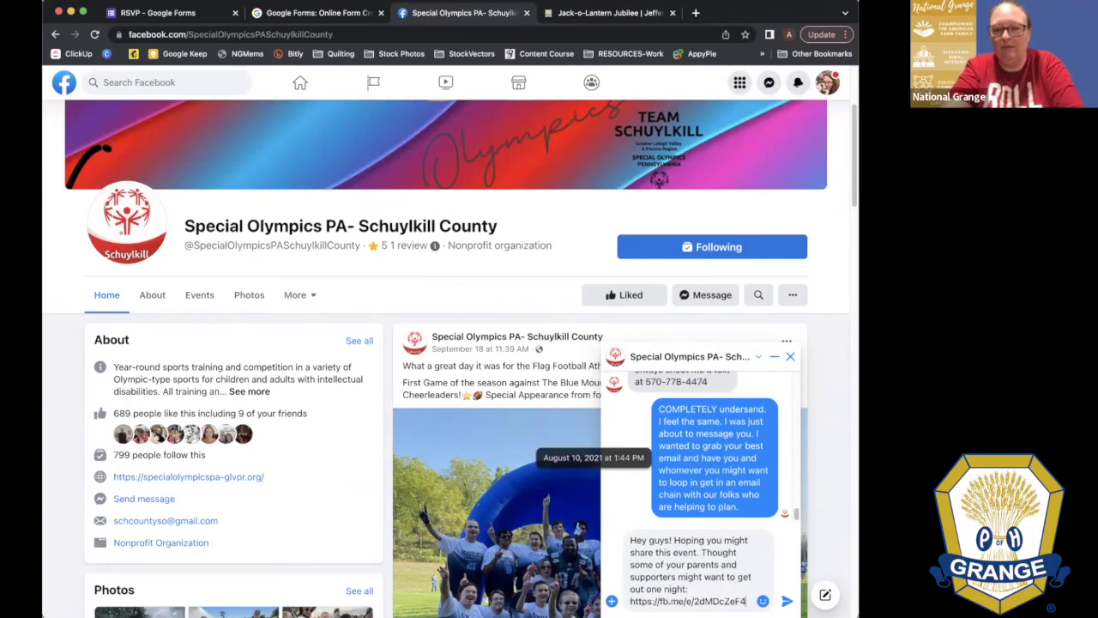
pyautogui.press('Return')
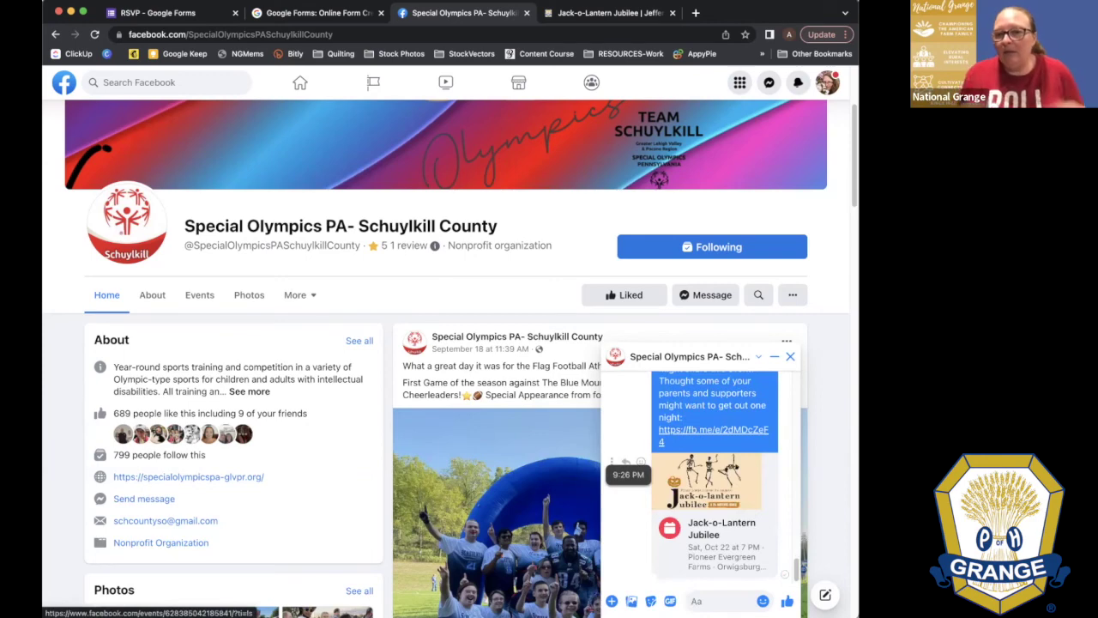